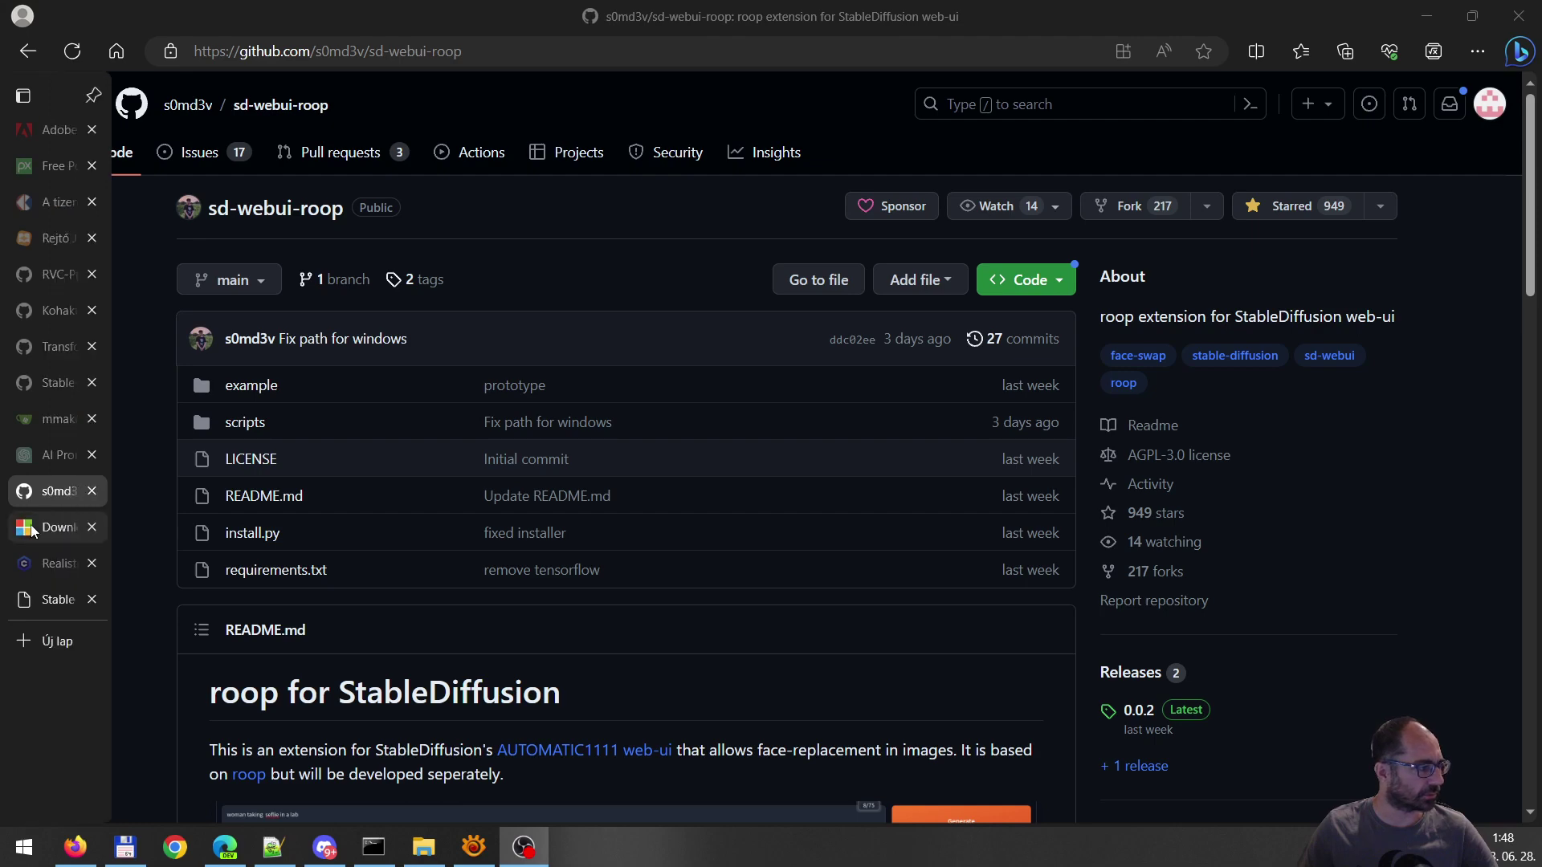
Open the Visual Studio downloads page and look at the free download of Visual Studio 2022 Community
left_click(63, 527)
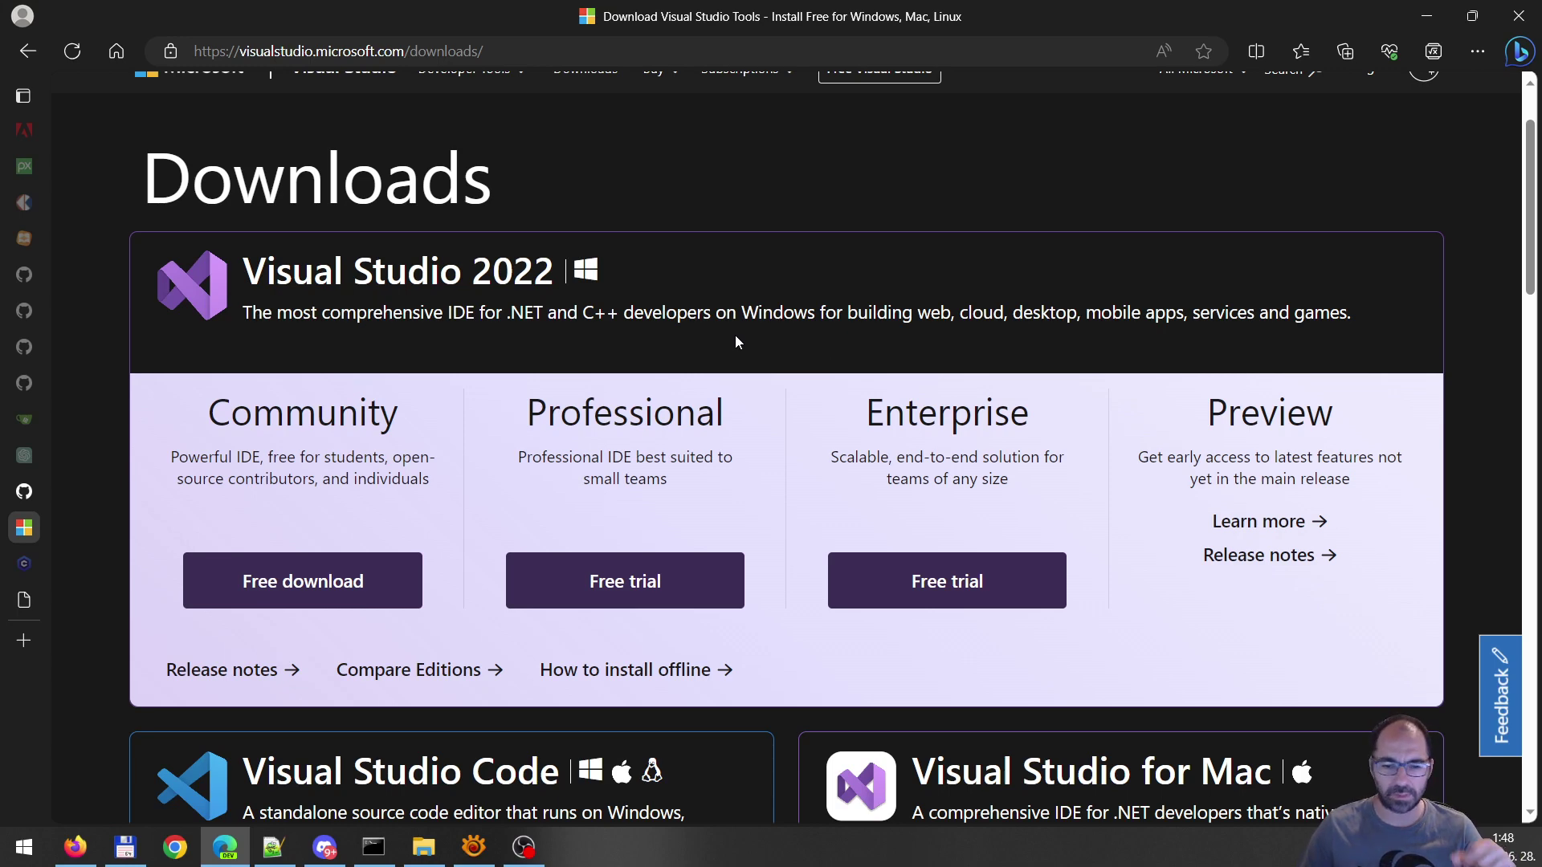
key("super+1")
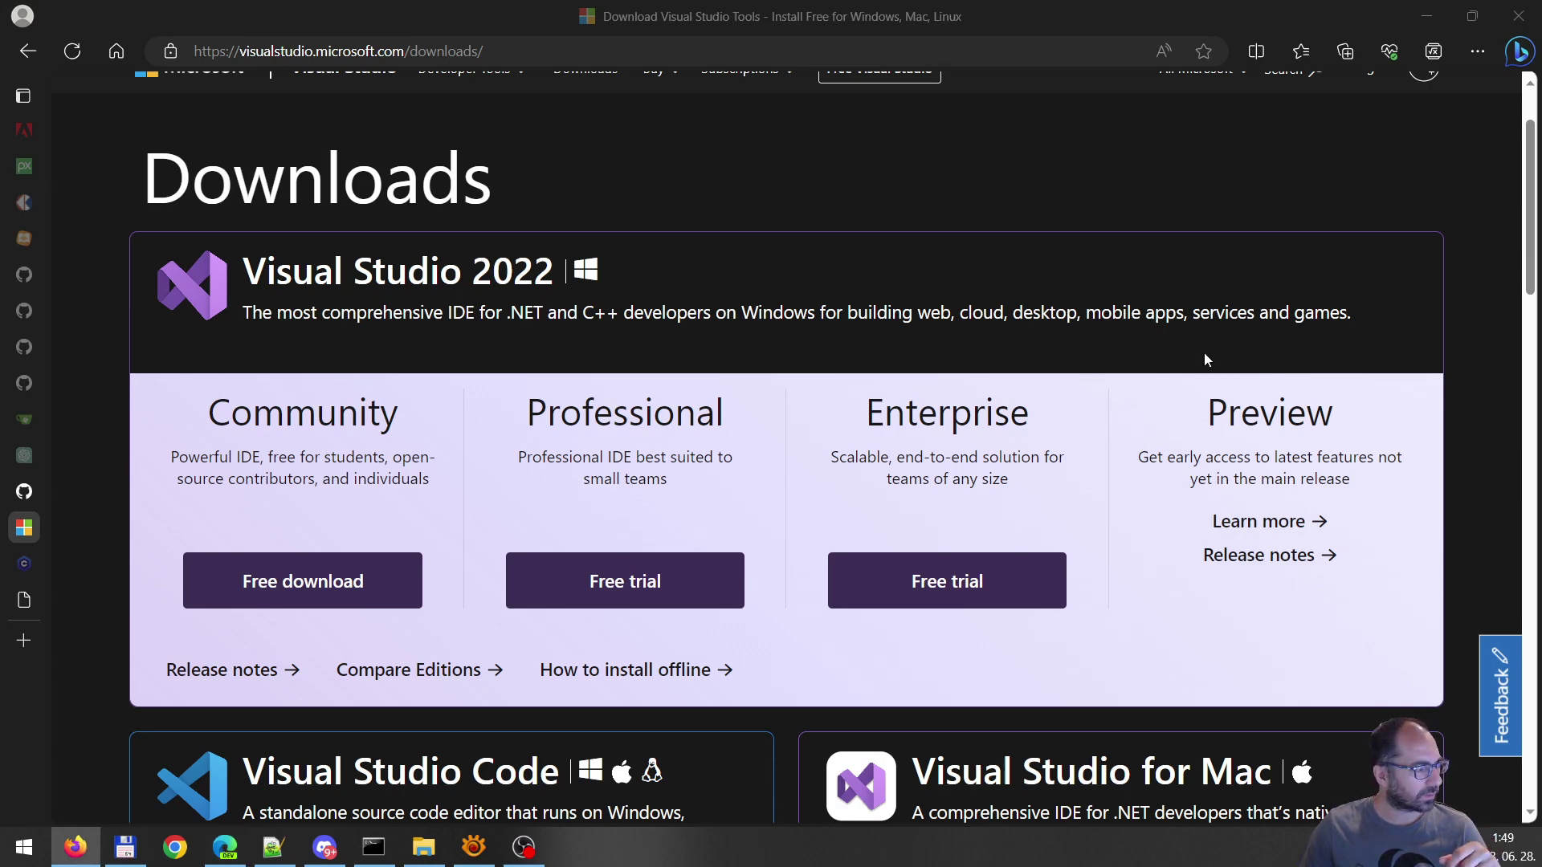
left_click(284, 596)
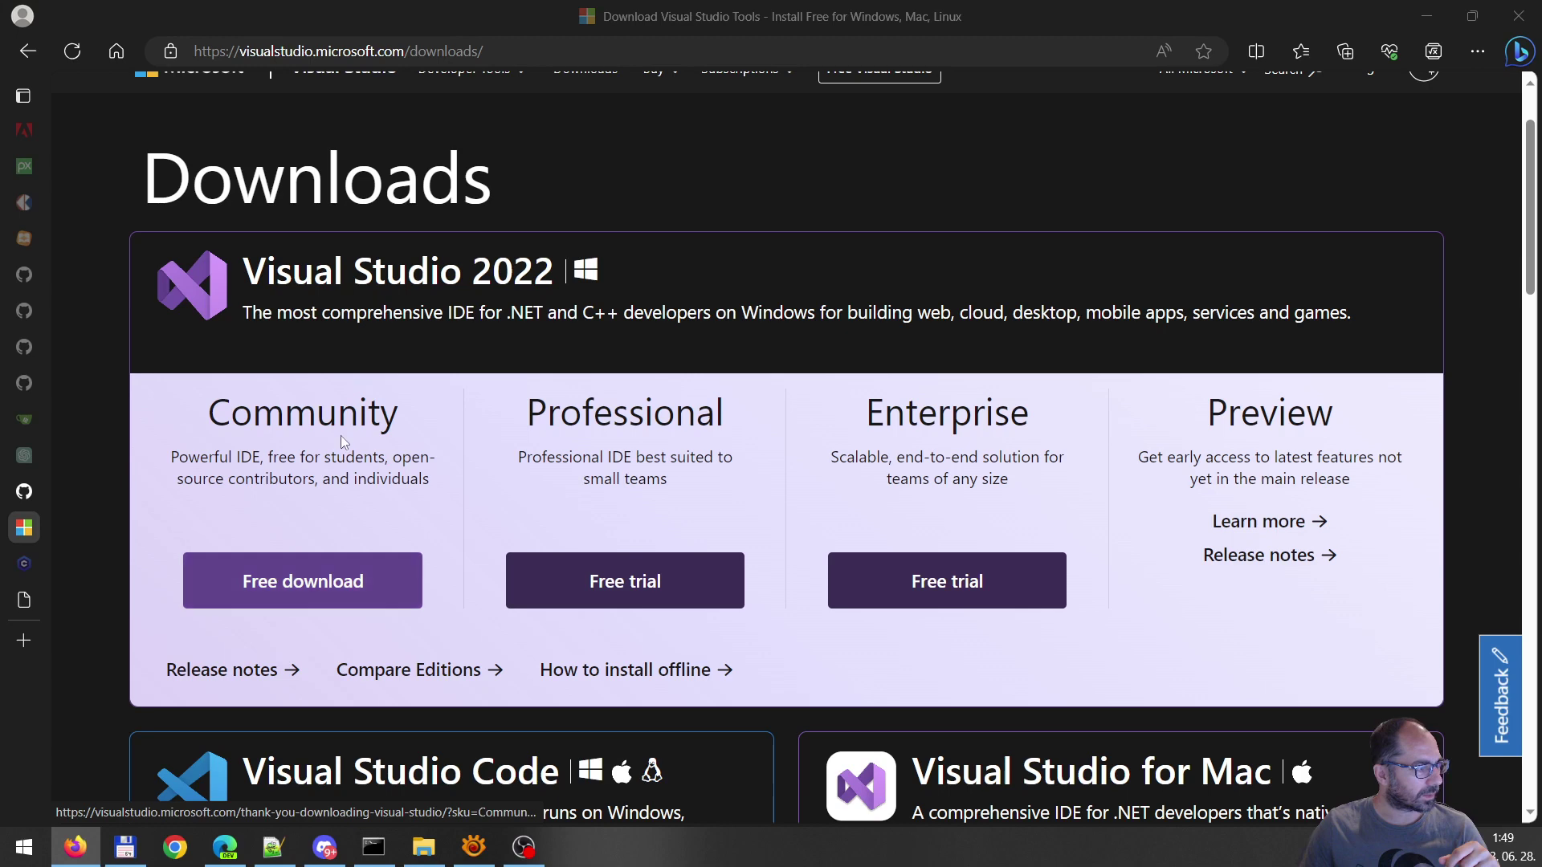
left_click(291, 572)
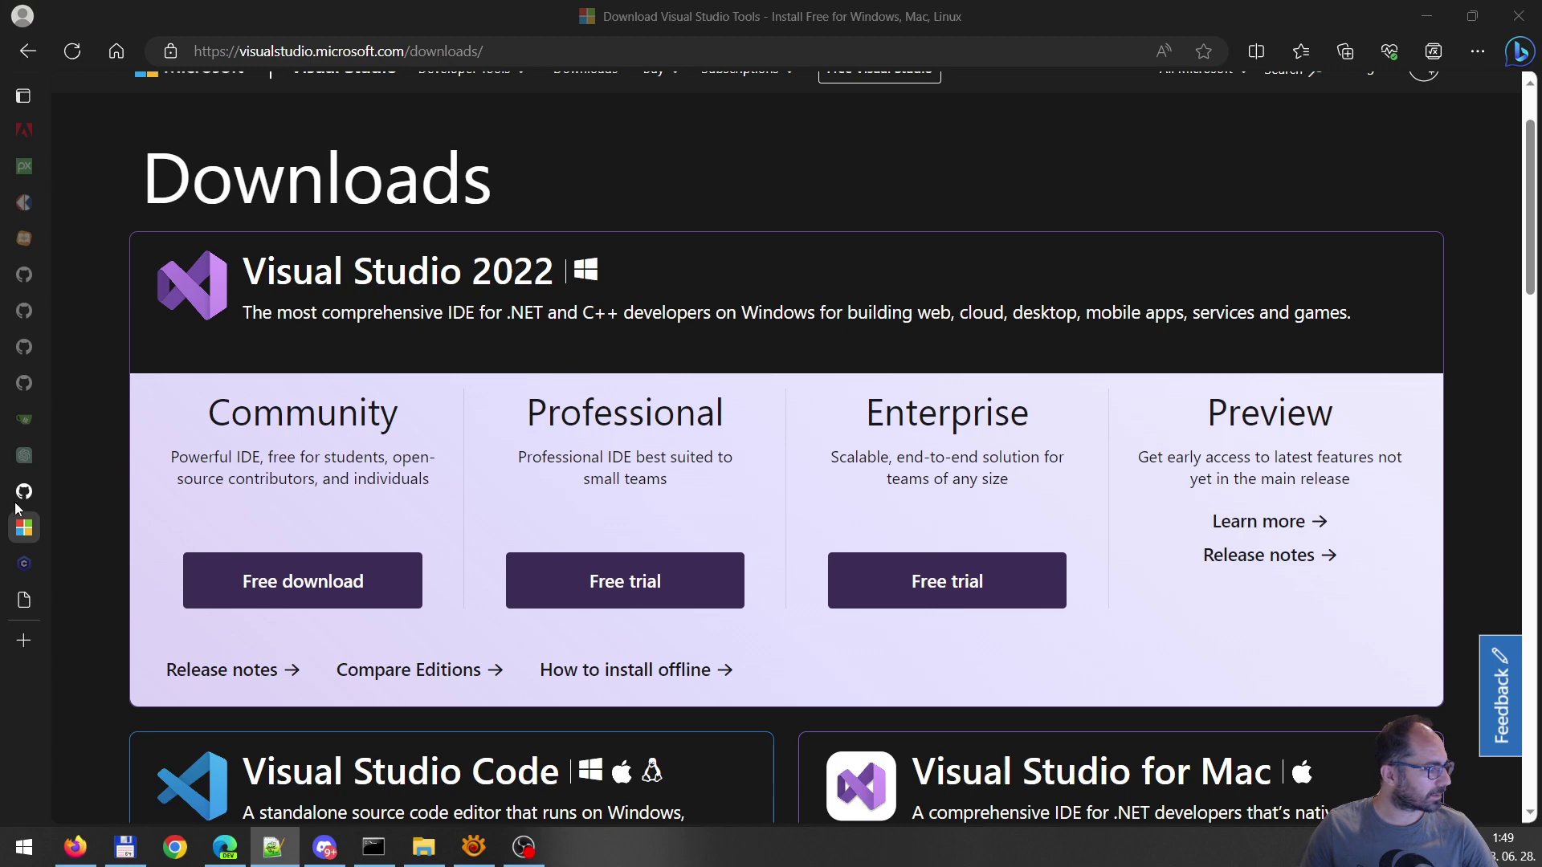
Switch to the Stable Diffusion page and load the list of available extensions from the default index URL
mouse_move(24, 502)
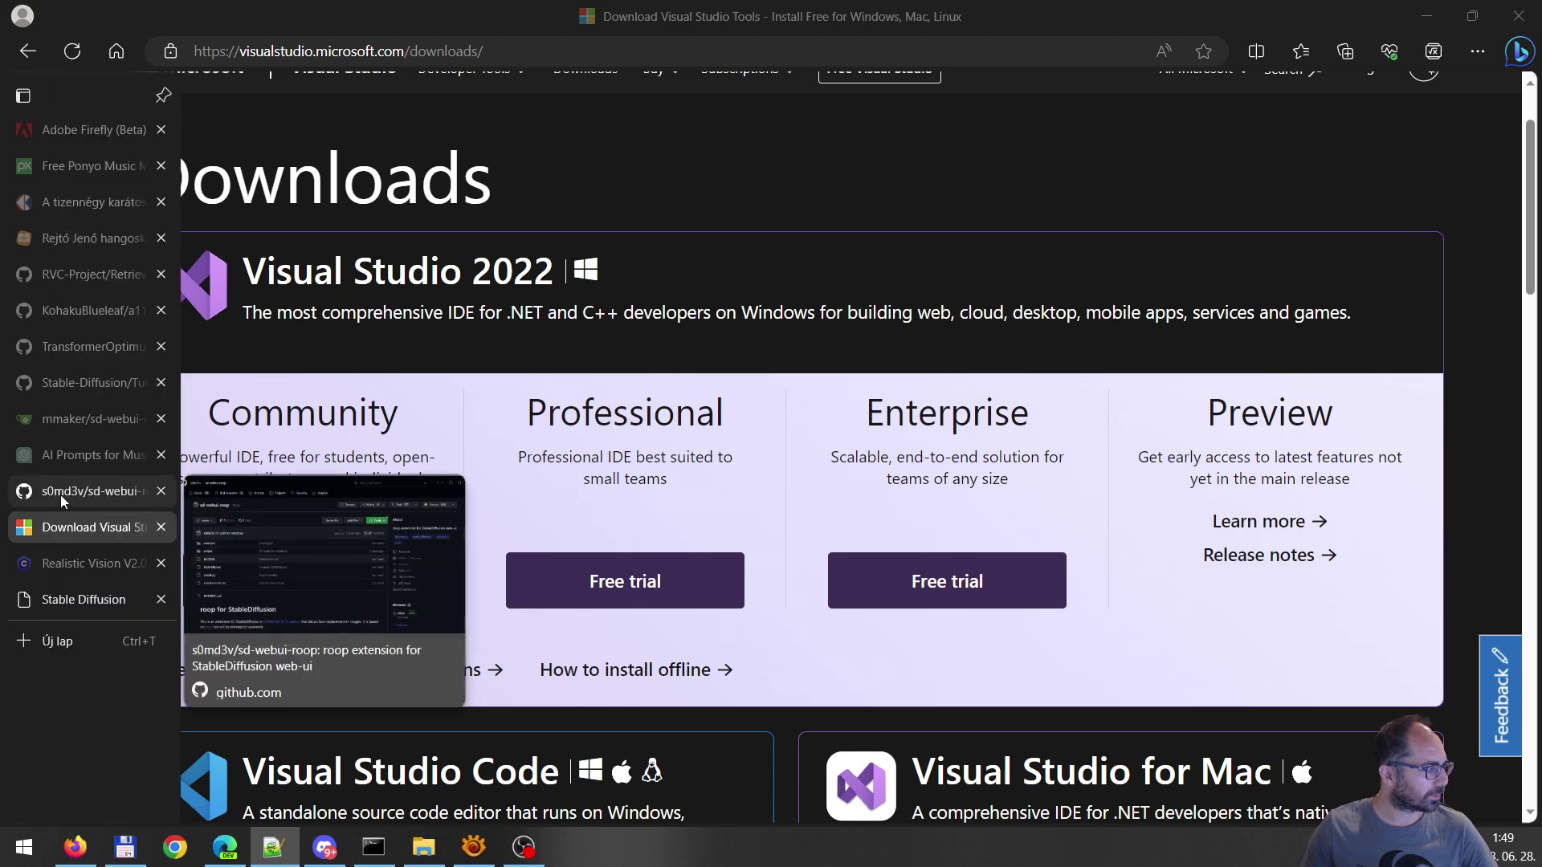
left_click(81, 605)
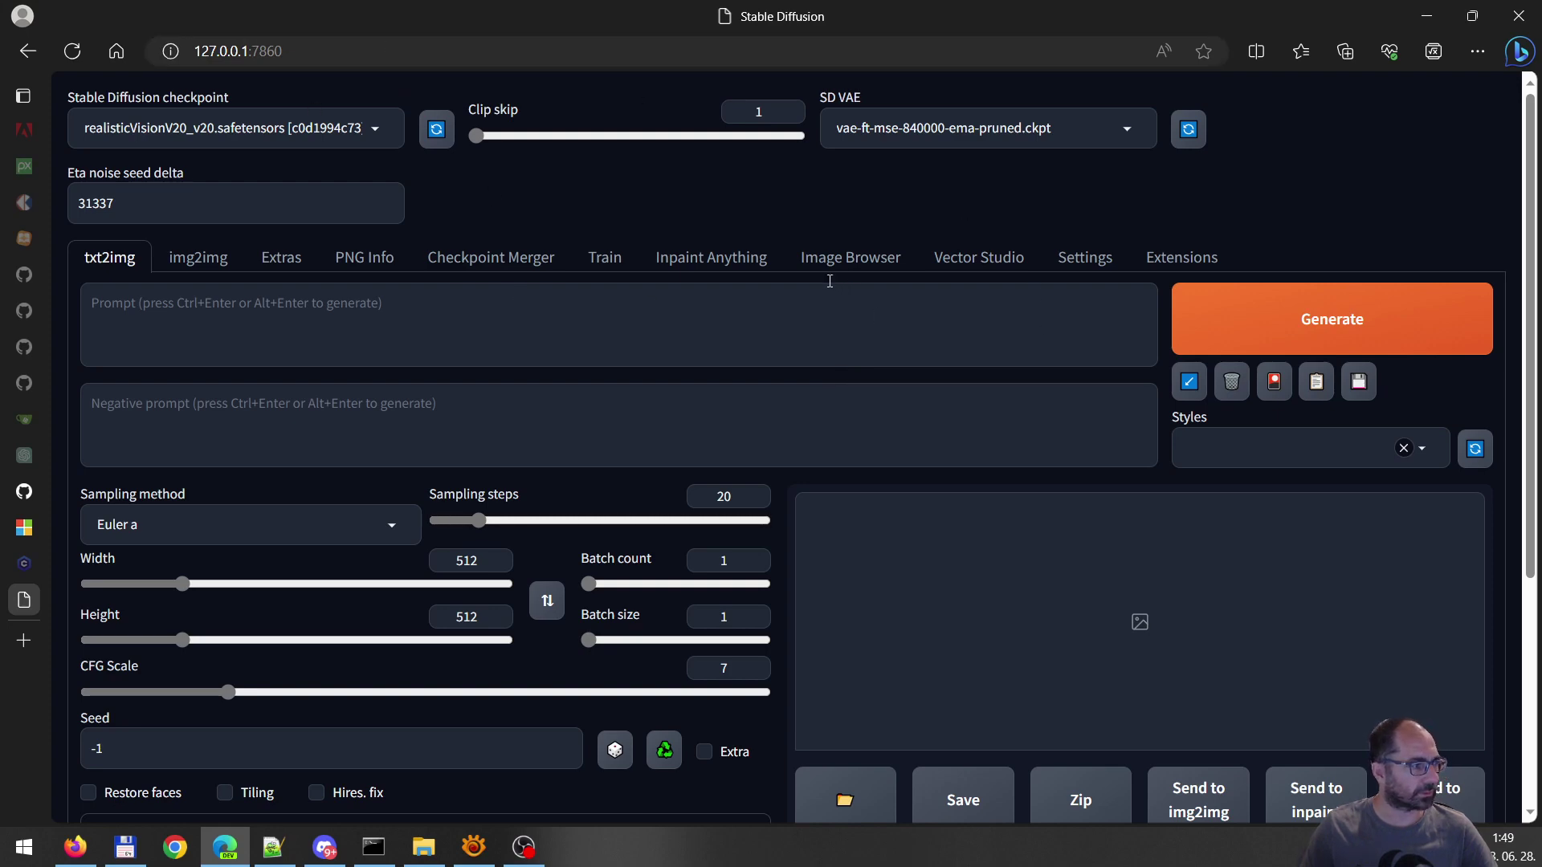
left_click(1196, 263)
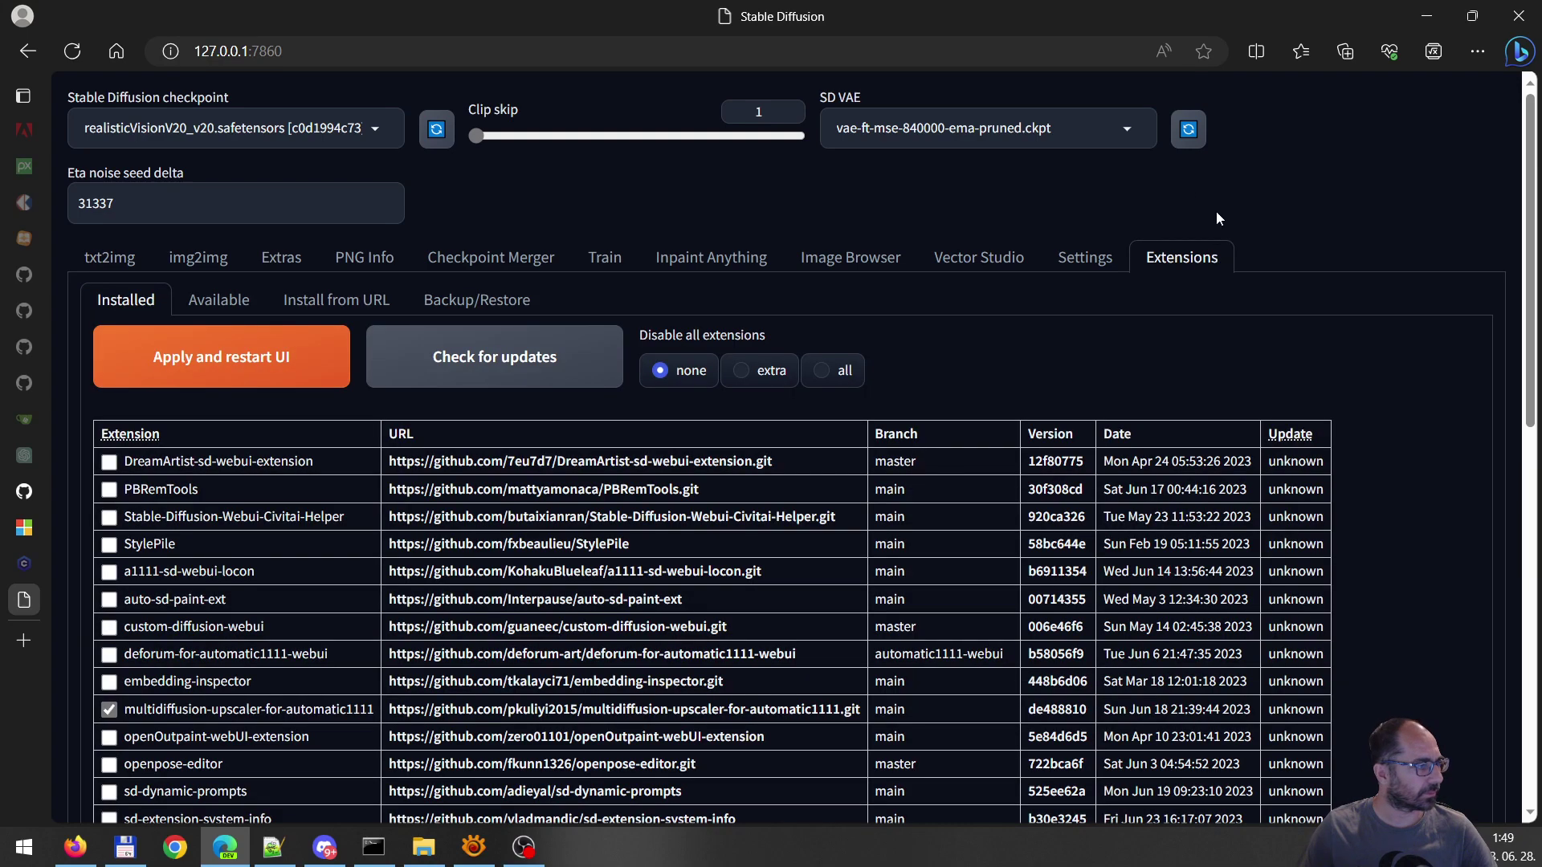
left_click(229, 309)
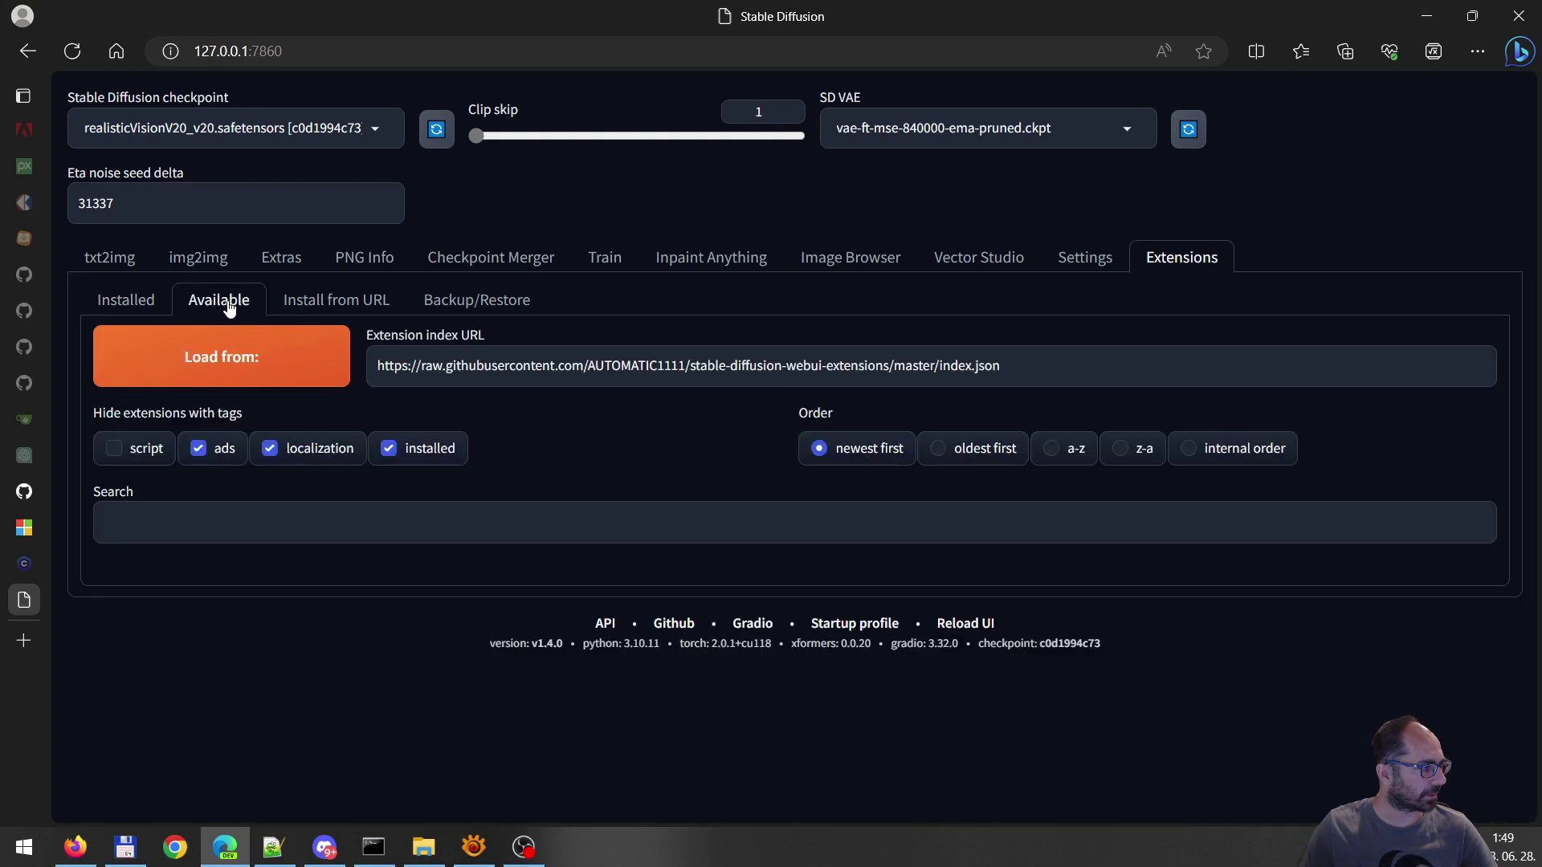
left_click(245, 368)
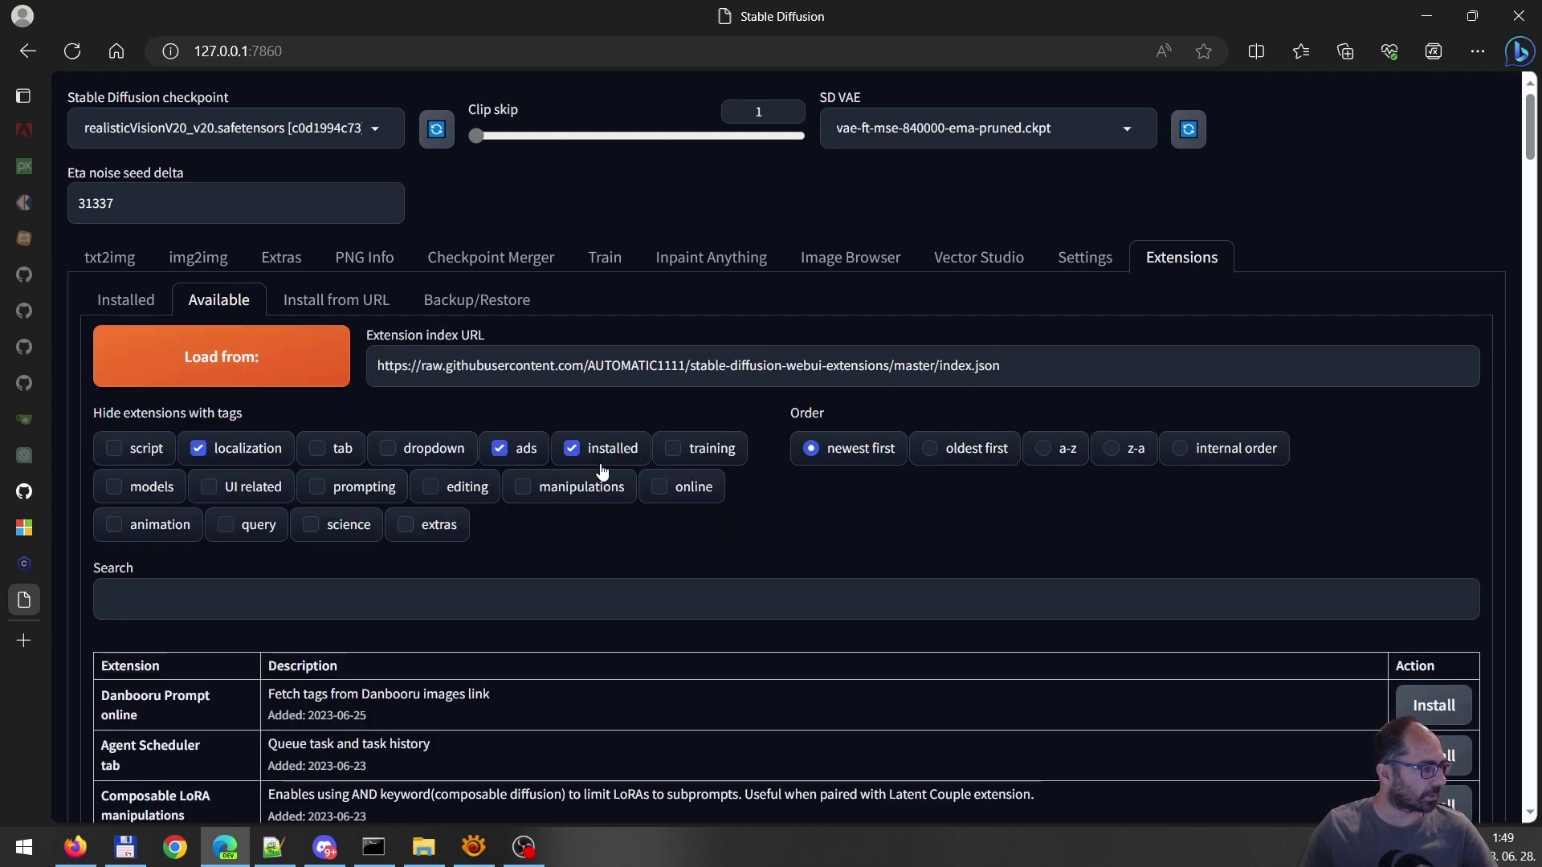
Look through the newest entries in the available extensions list for the roop extension
scroll(542, 483, "down", 3)
scroll(542, 483, "down", 3)
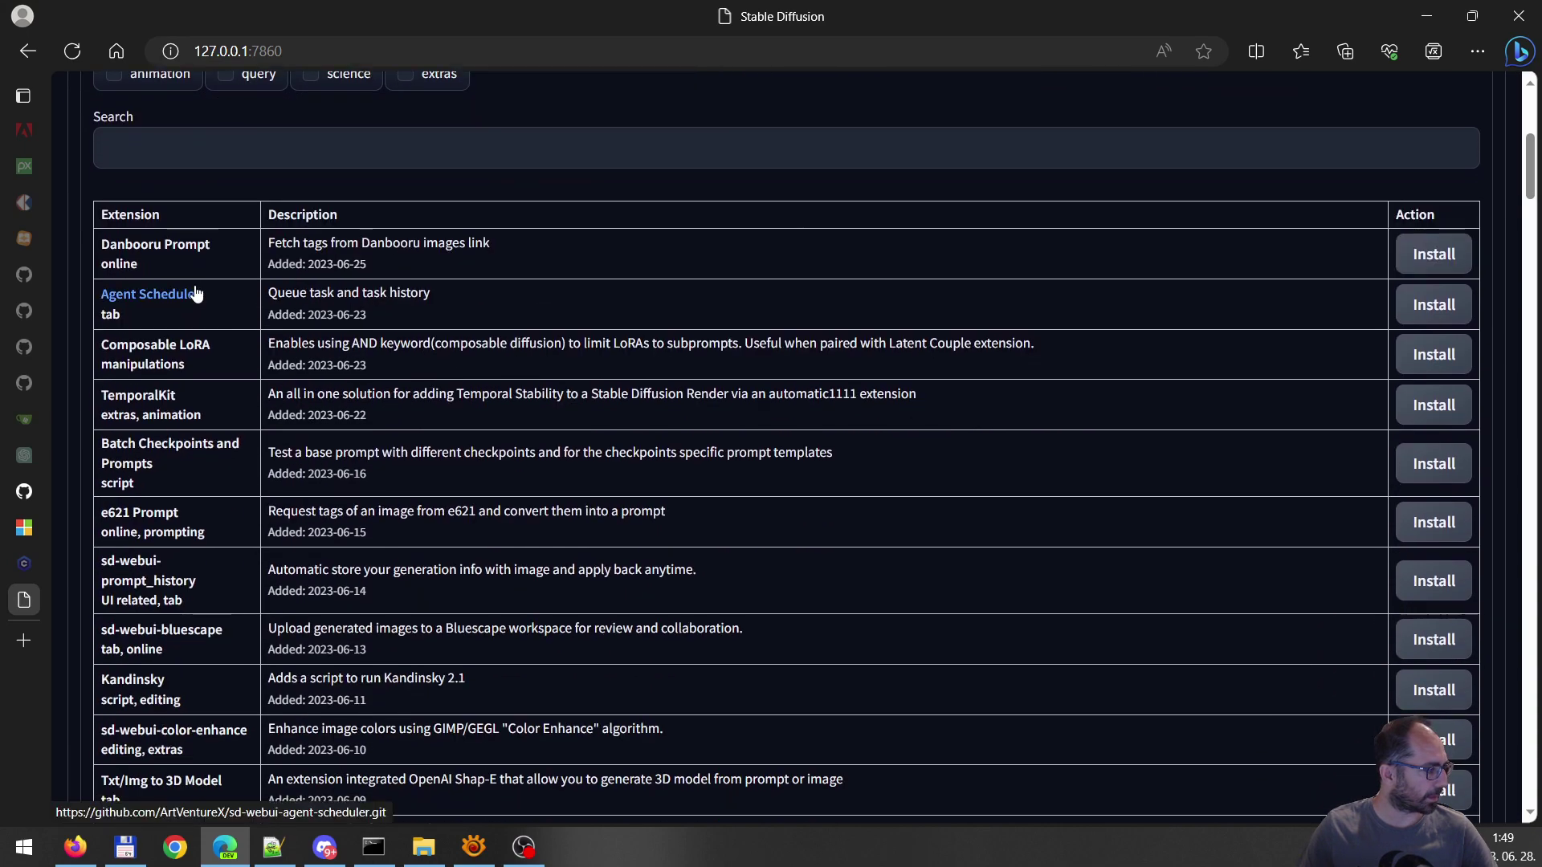
scroll(219, 333, "down", 3)
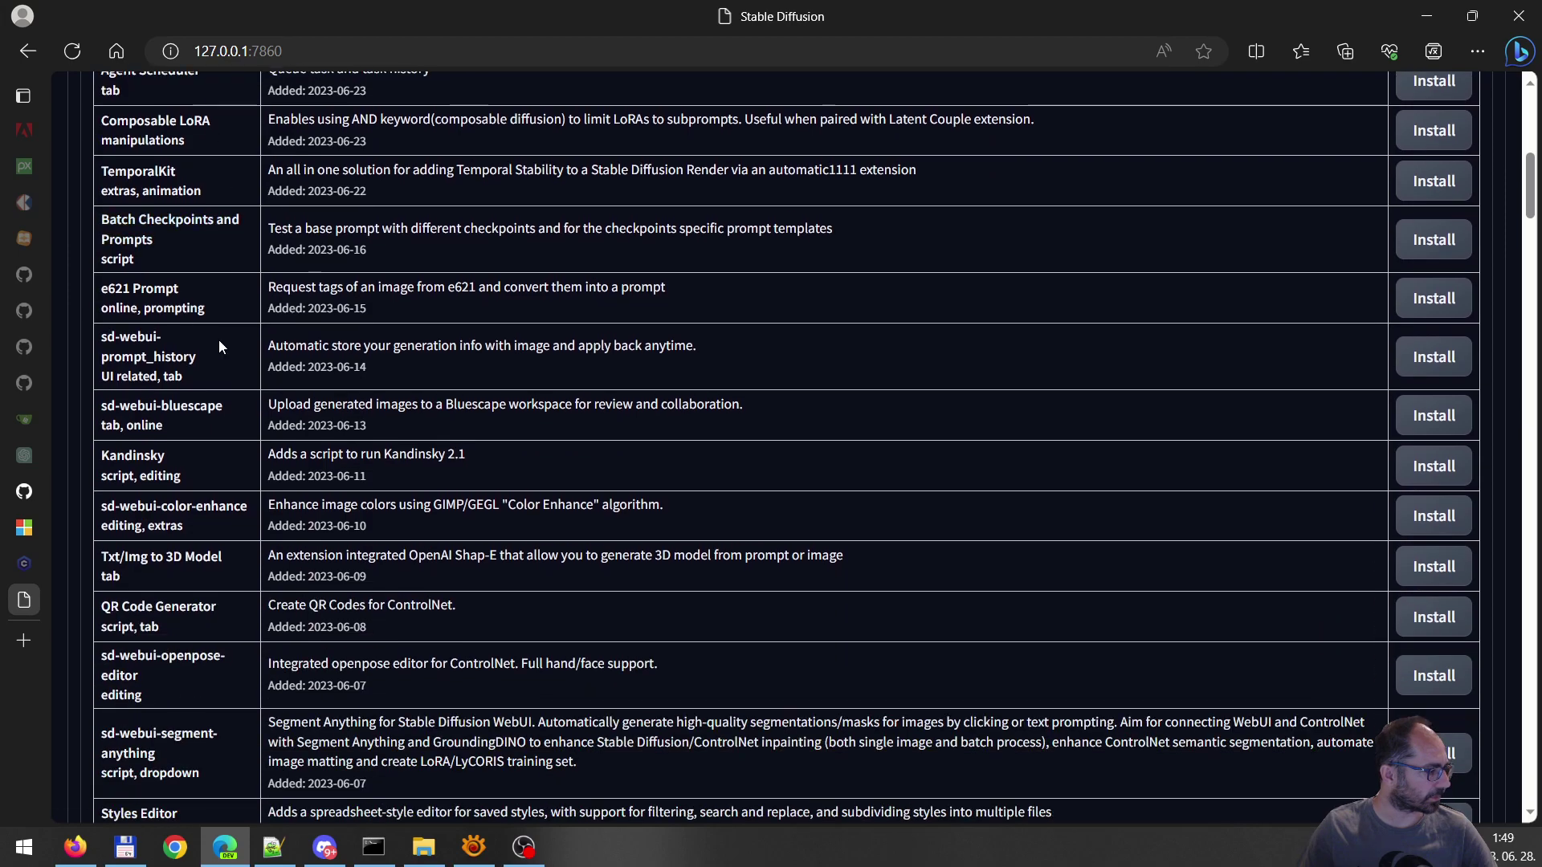
scroll(233, 361, "up", 3)
scroll(257, 397, "down", 6)
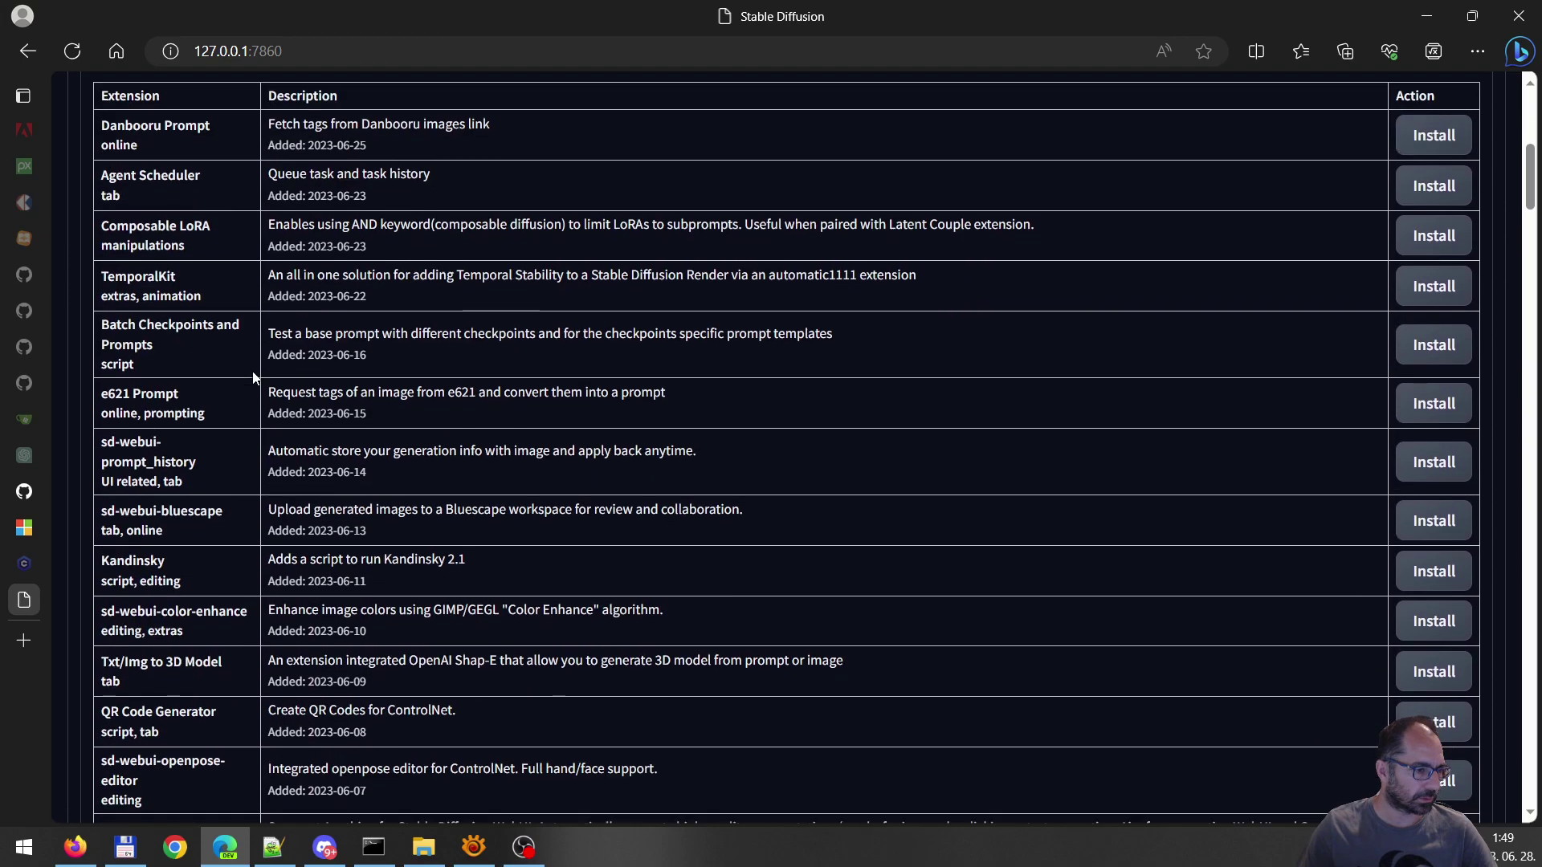
scroll(254, 378, "up", 3)
scroll(254, 376, "up", 3)
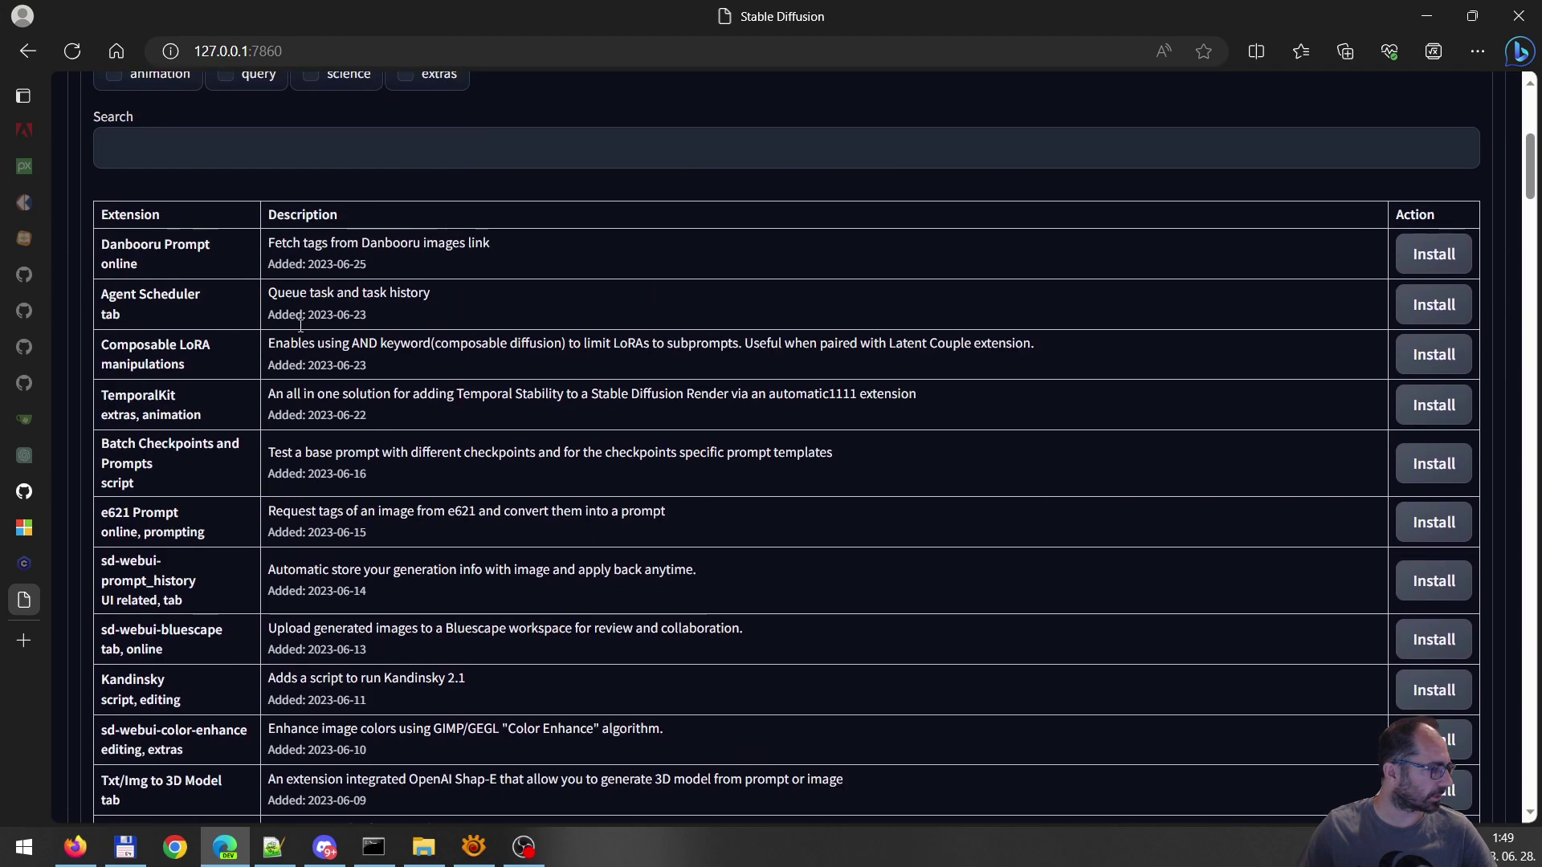
scroll(564, 462, "up", 4)
Stop hiding installed extensions in the available list and locate the sd-webui-roop entry
left_click(589, 338)
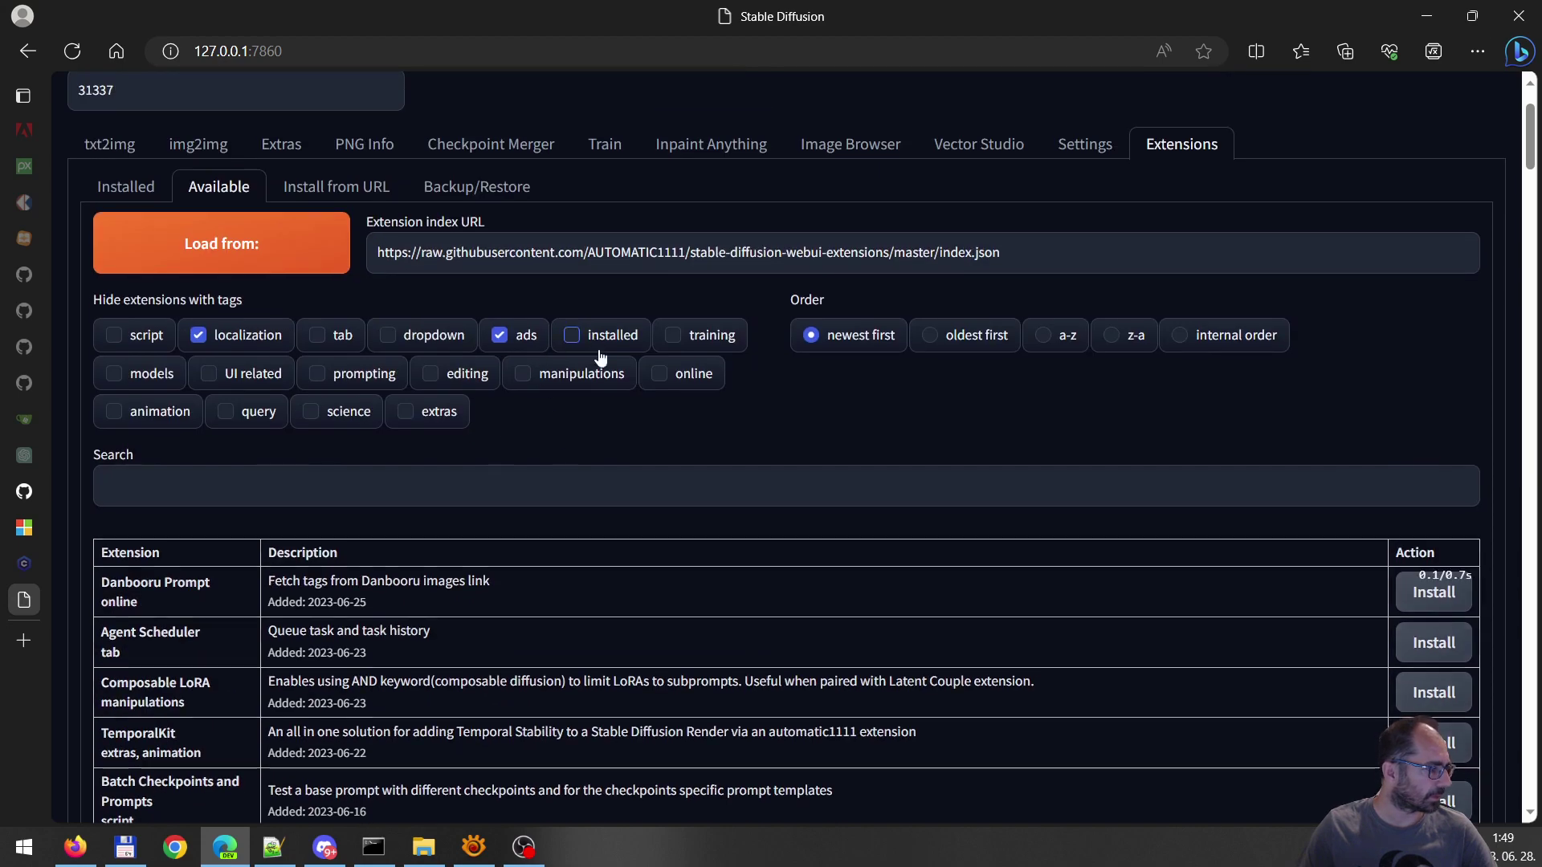
scroll(378, 461, "down", 2)
scroll(403, 470, "down", 2)
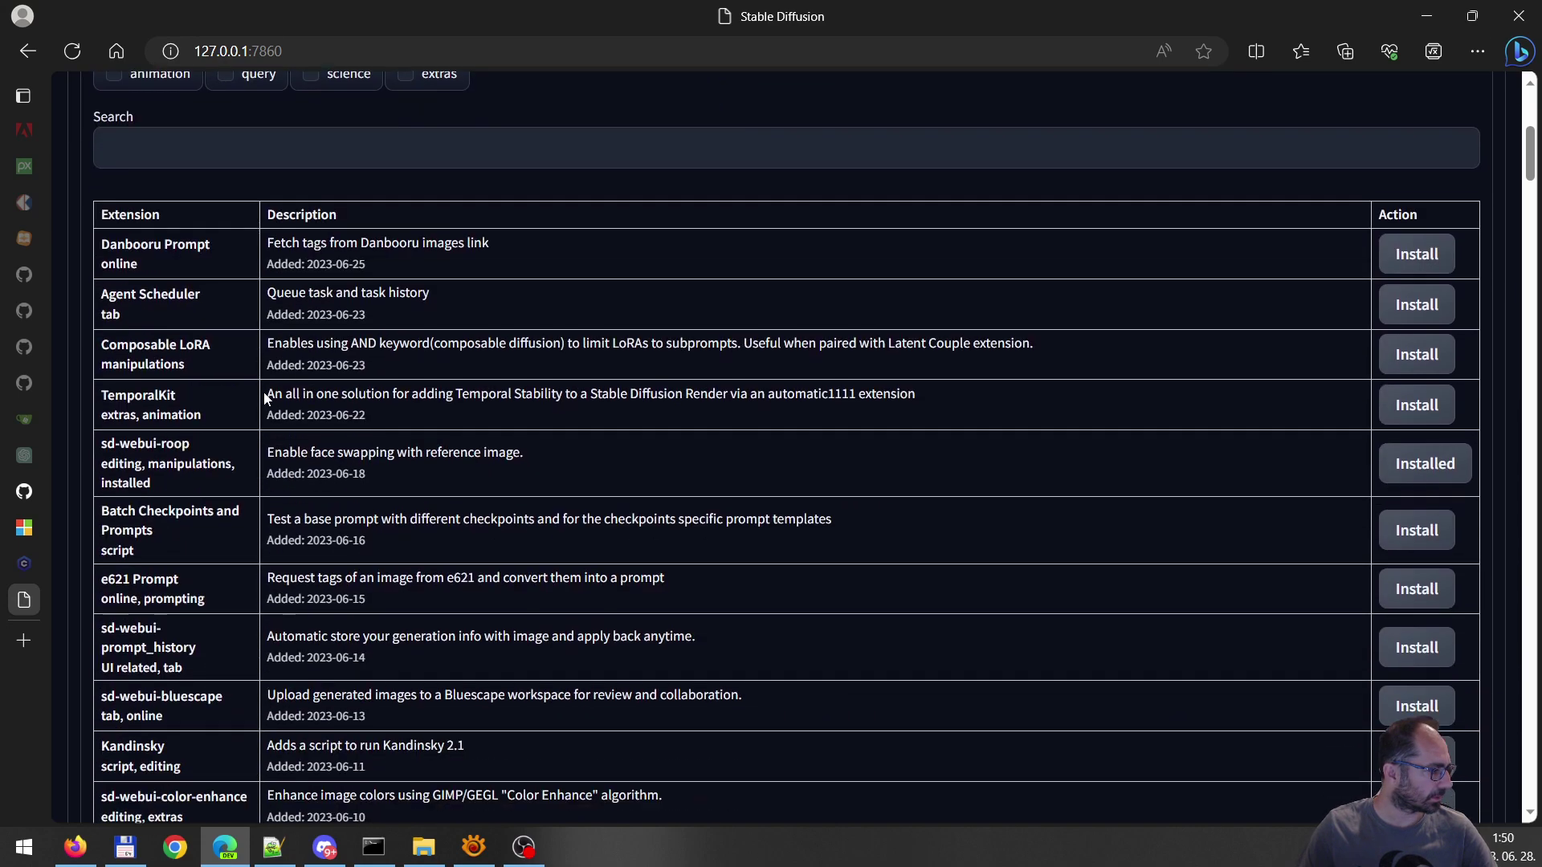
scroll(204, 604, "down", 1)
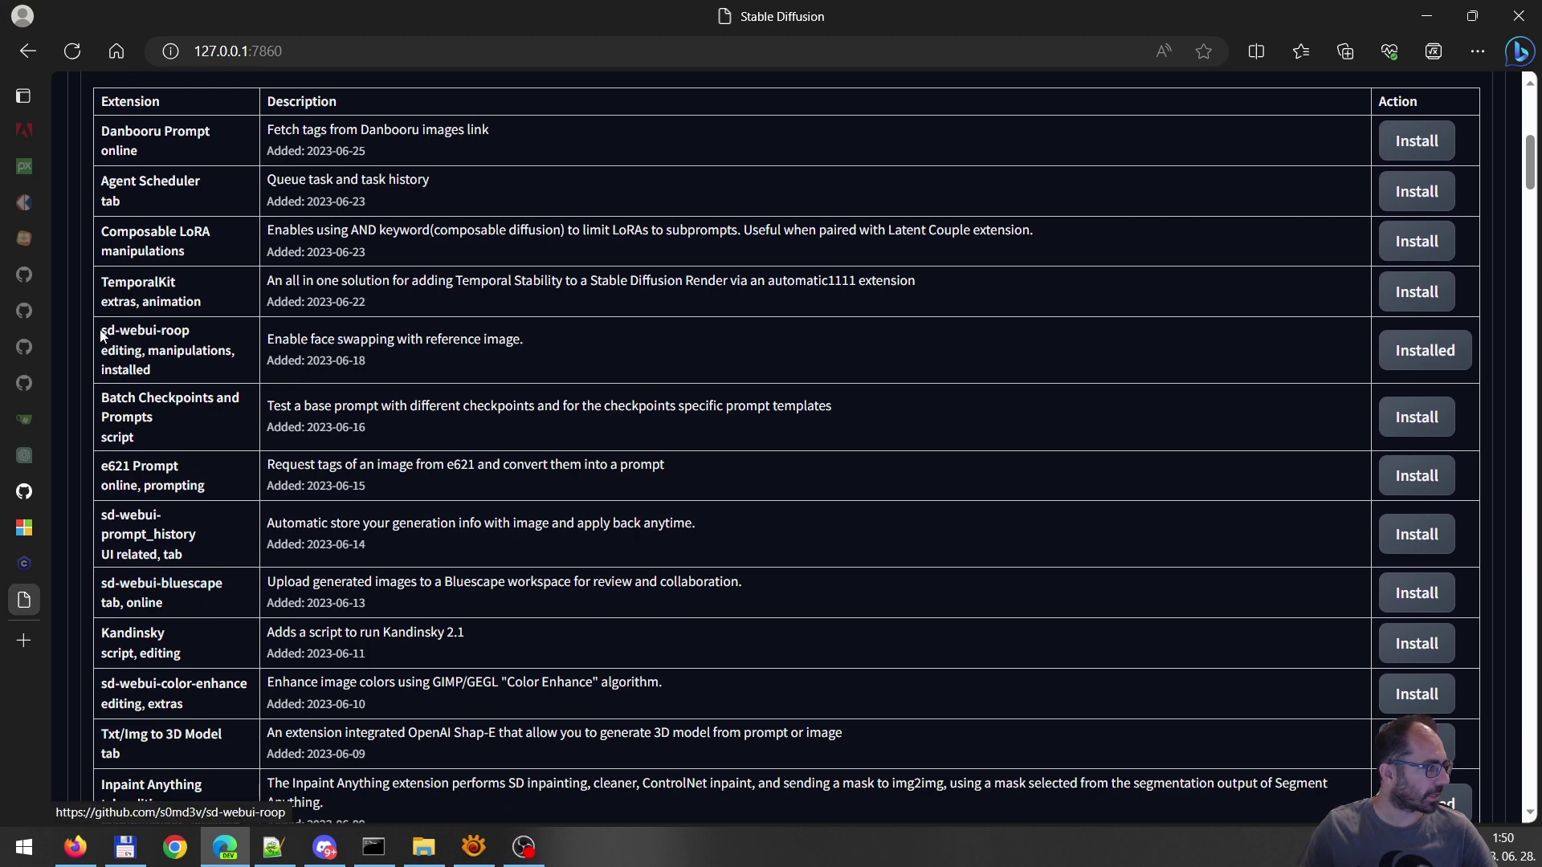
scroll(193, 331, "up", 1)
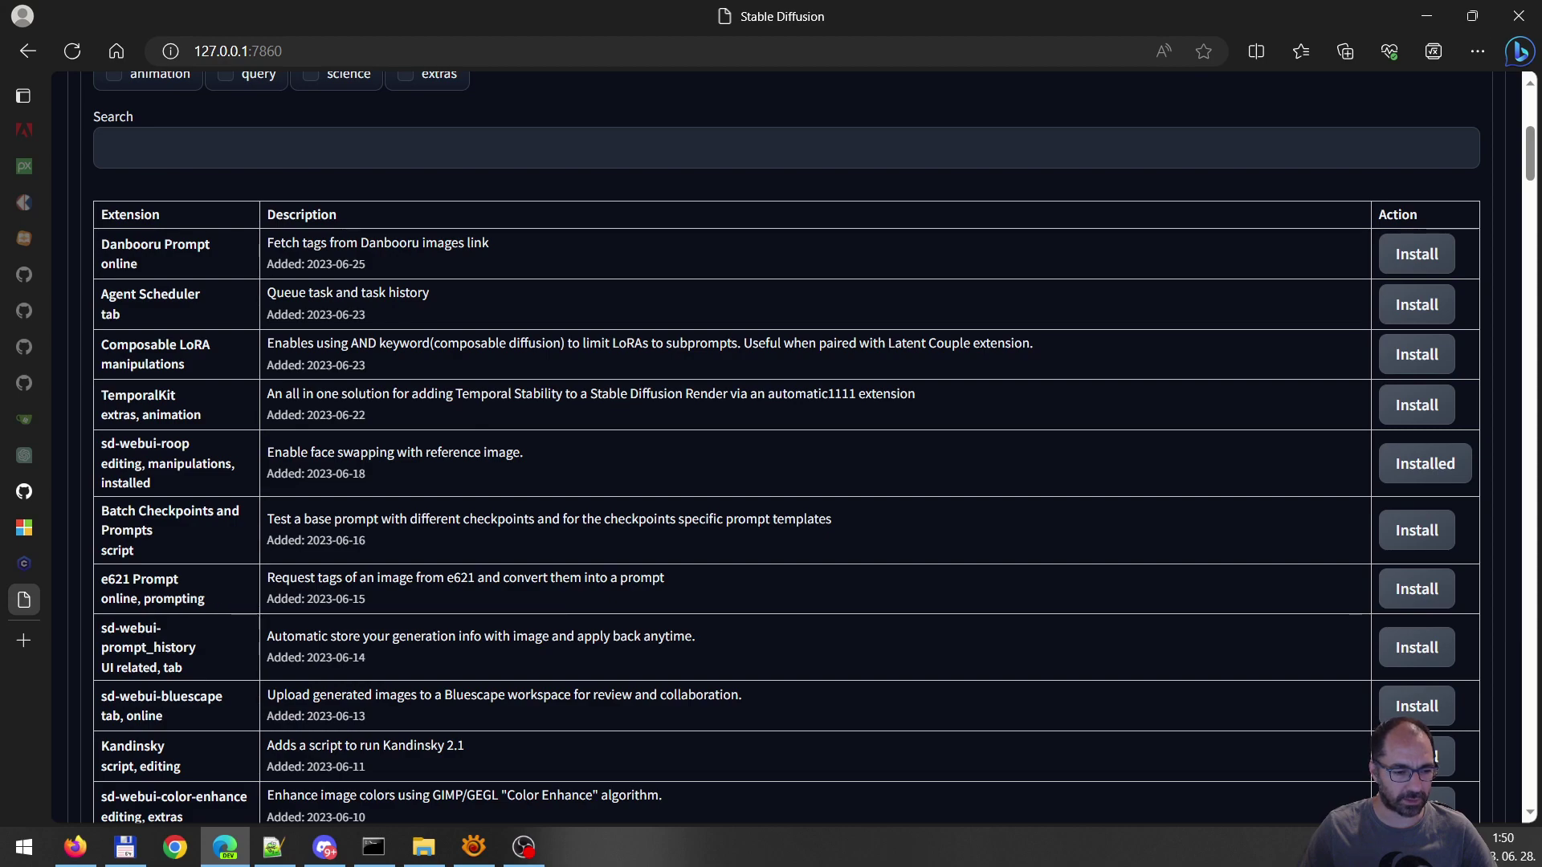
Switch to Total Commander and select the inswapper_128 onnx file in the models\roop folder
key("alt+Tab")
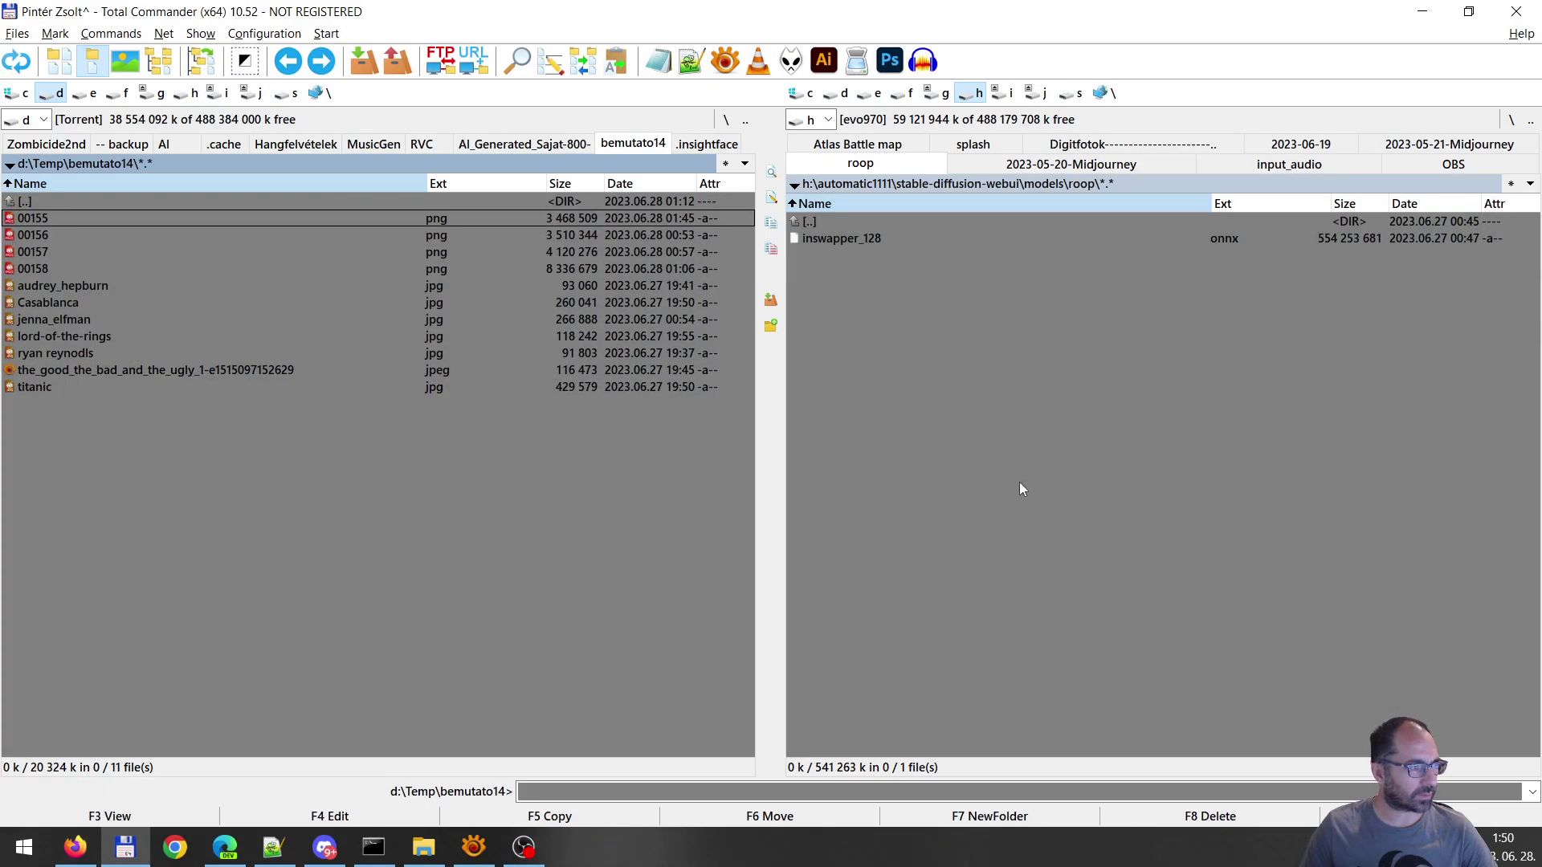
left_click(854, 280)
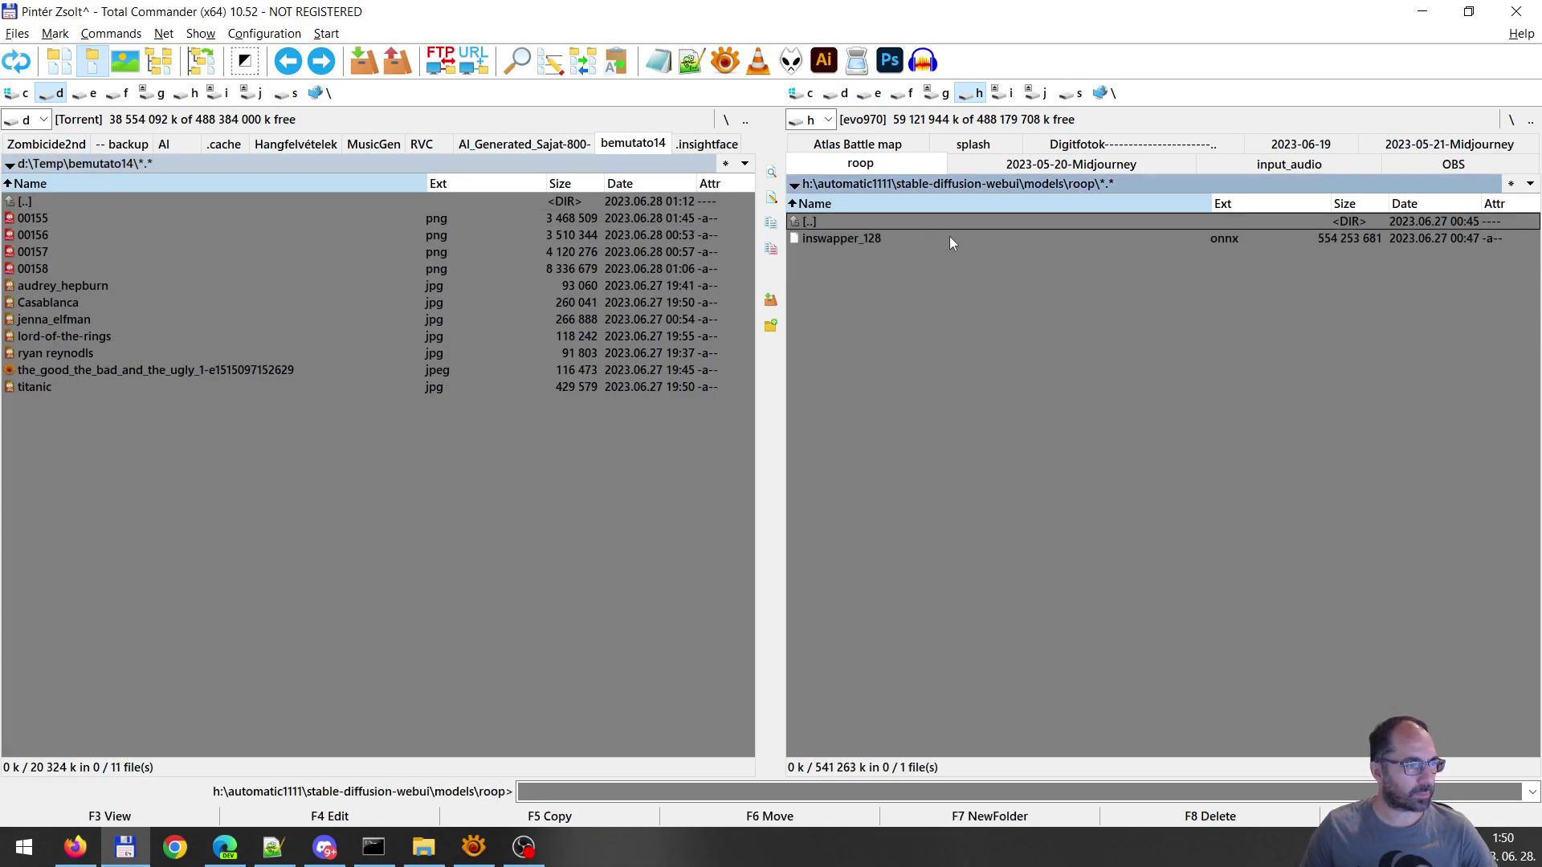
left_click(846, 239)
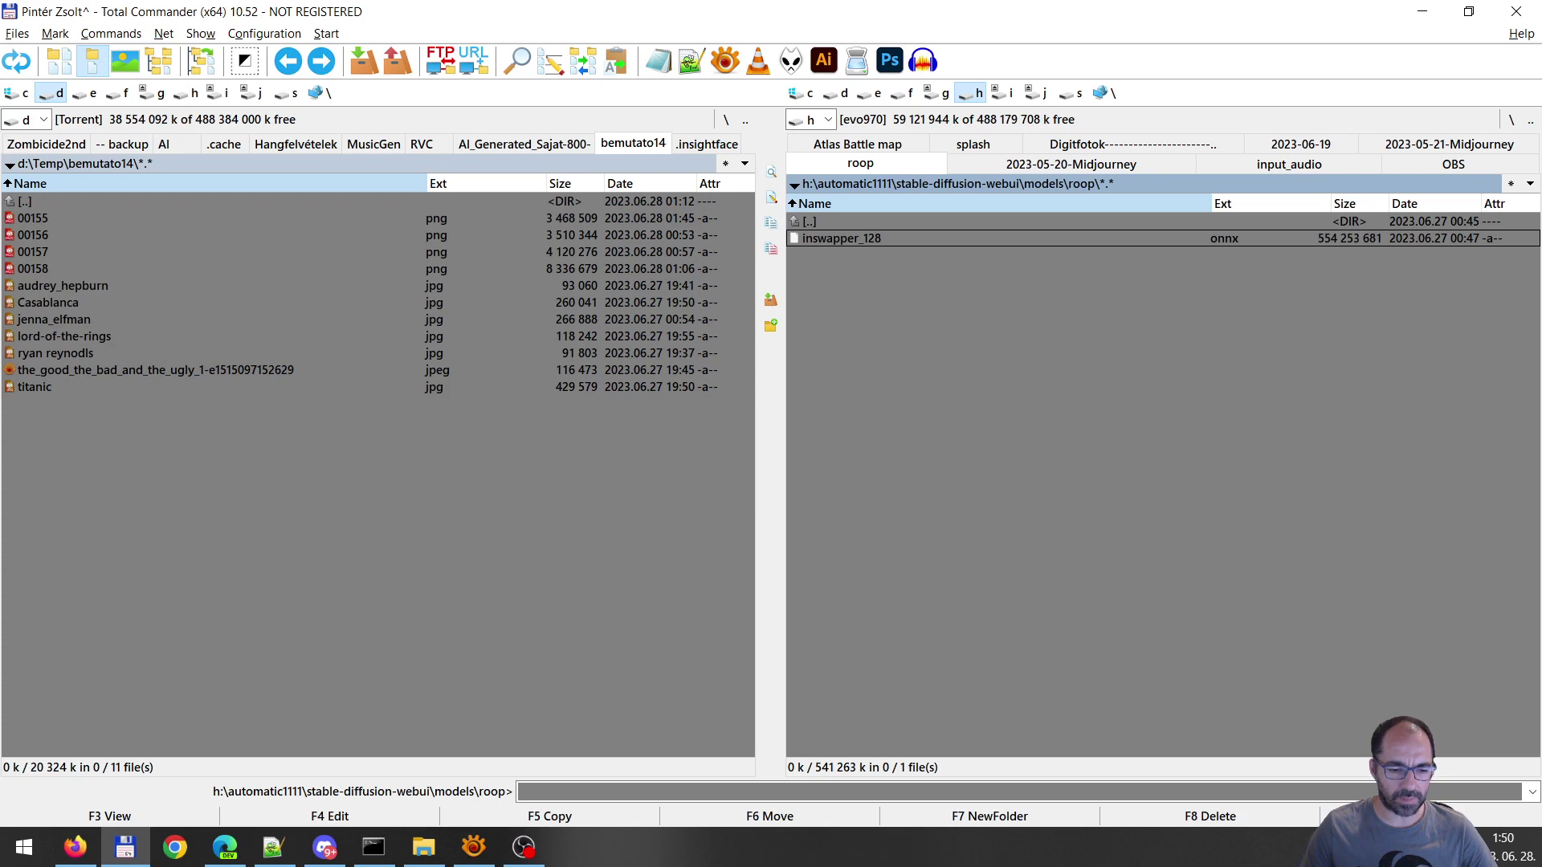
Show the .insightface folder, calculate the size of its models subfolder, and minimize the file manager
left_click(705, 145)
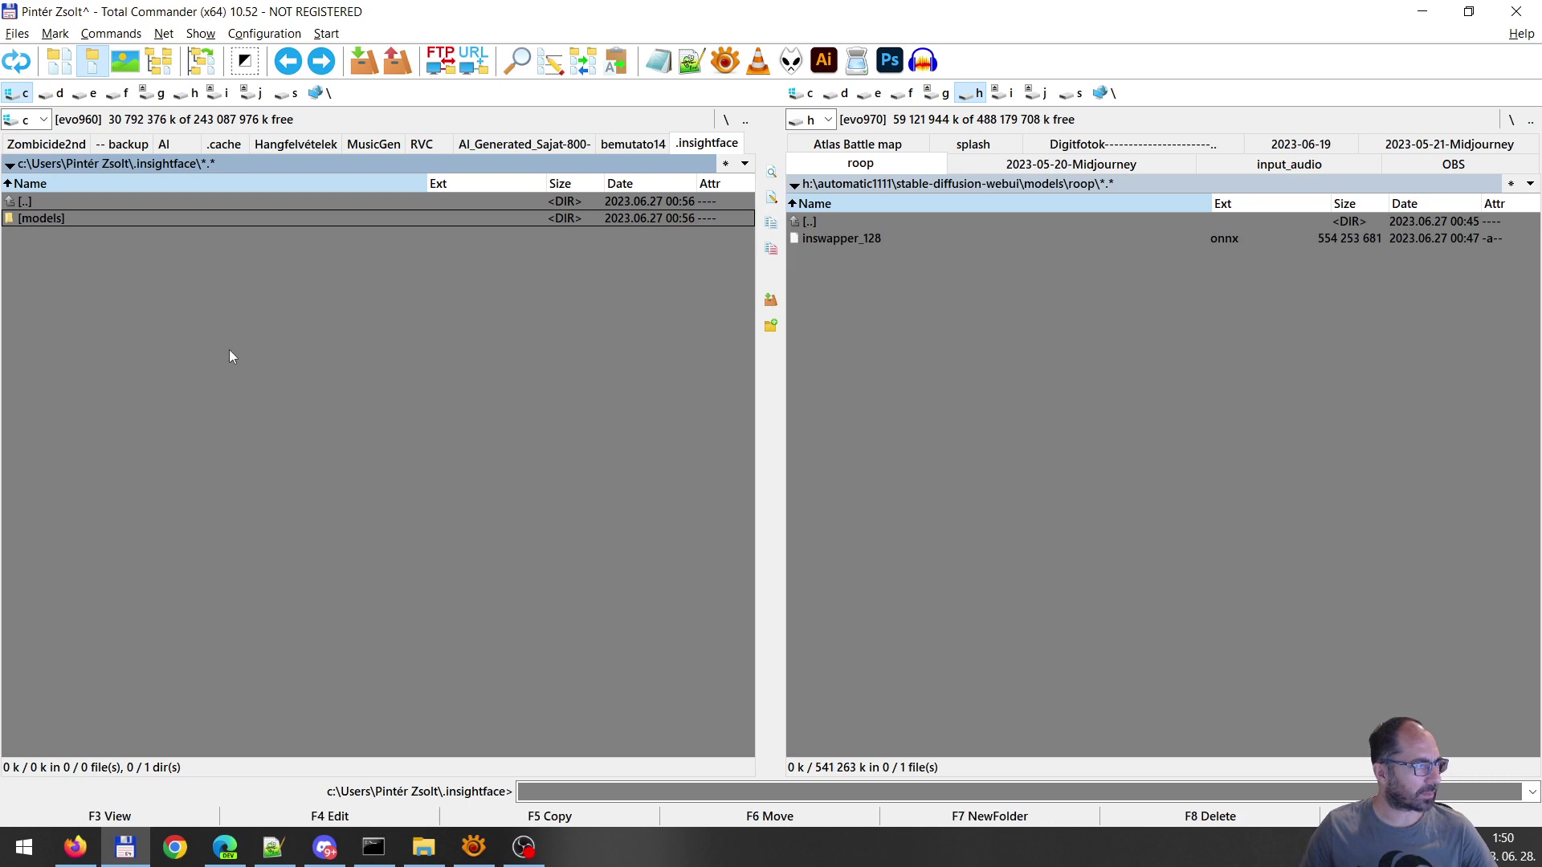
key("space")
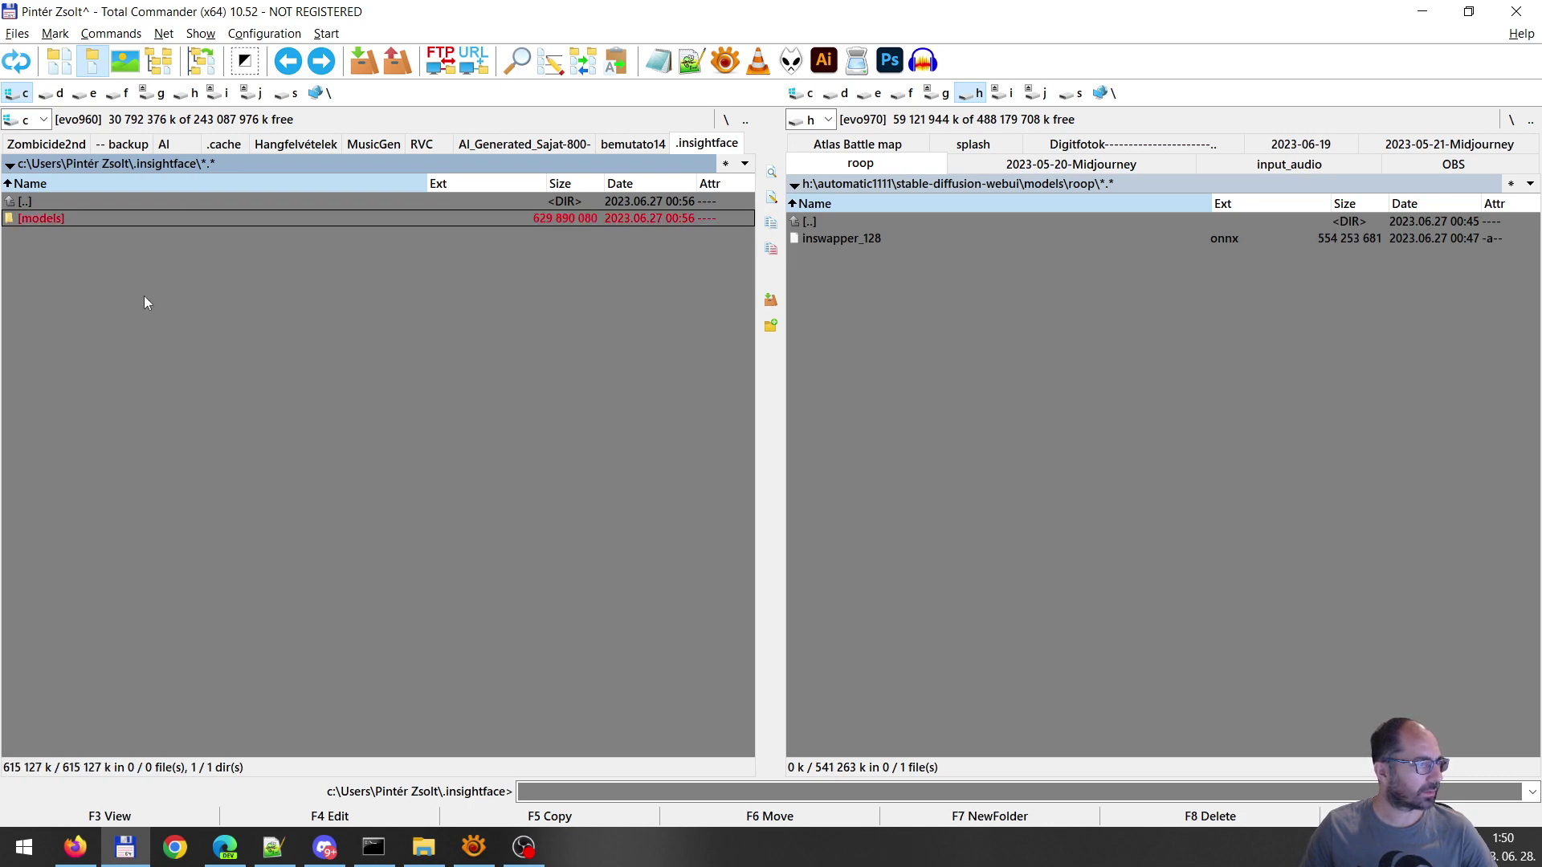
key("space")
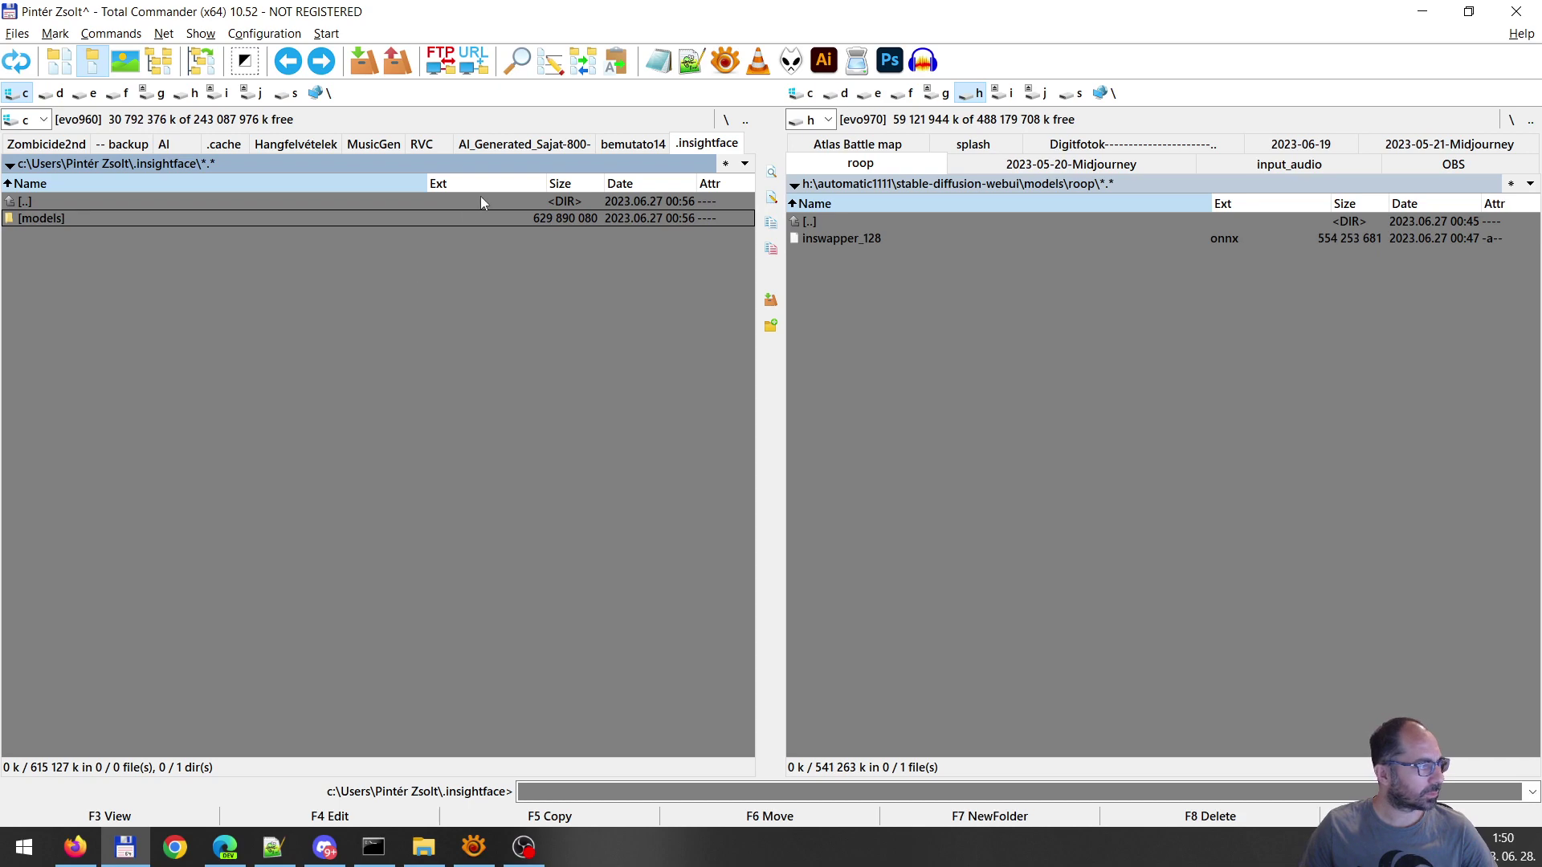
left_click(1420, 11)
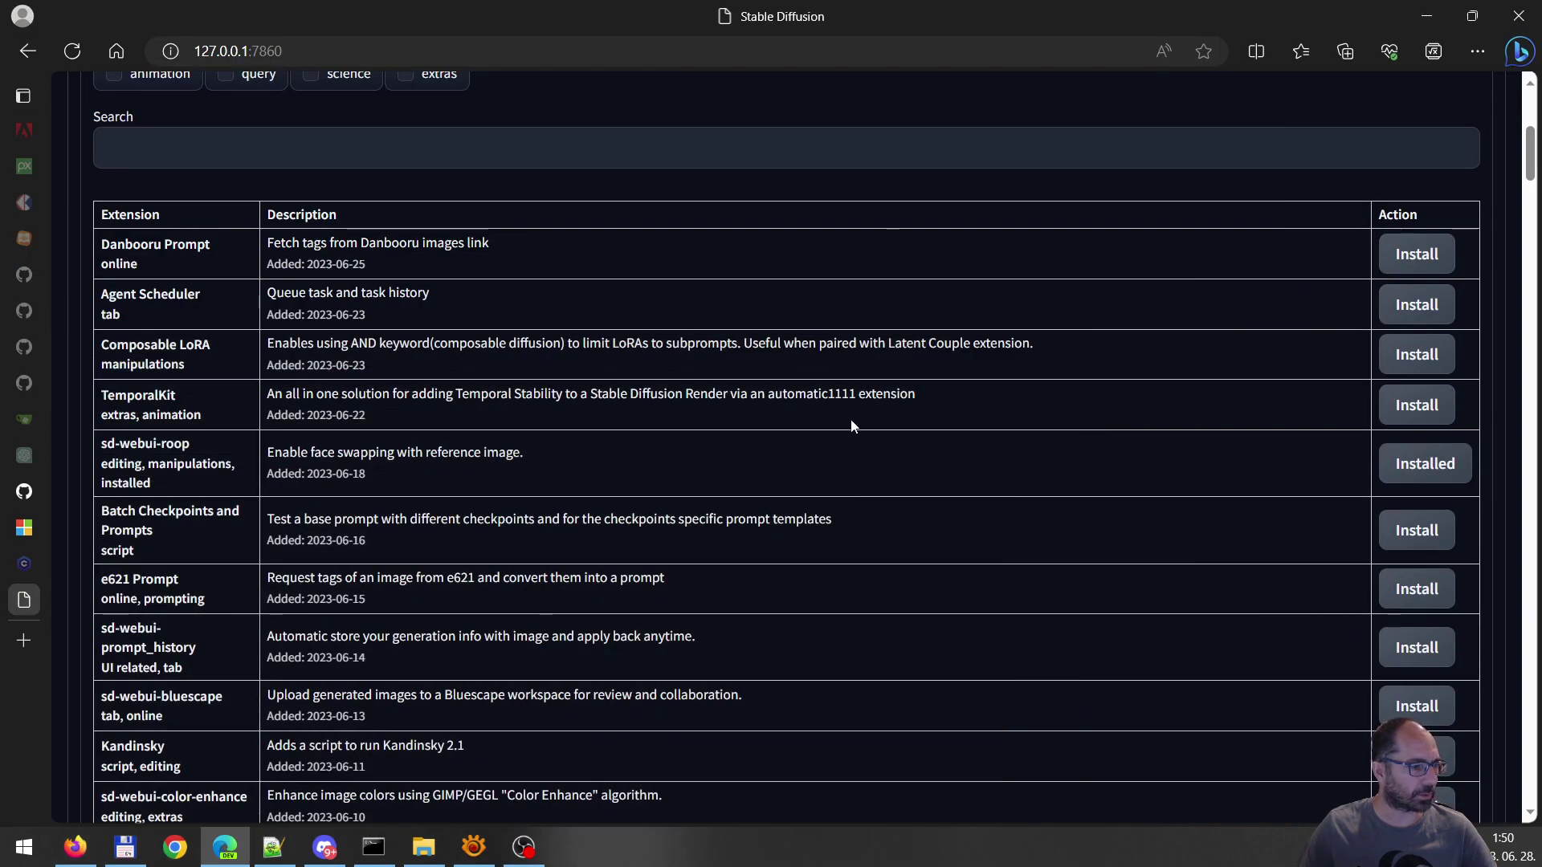
Return to the beginning of the extensions page, bring up the running web UI's console window and minimize it
scroll(928, 433, "up", 4)
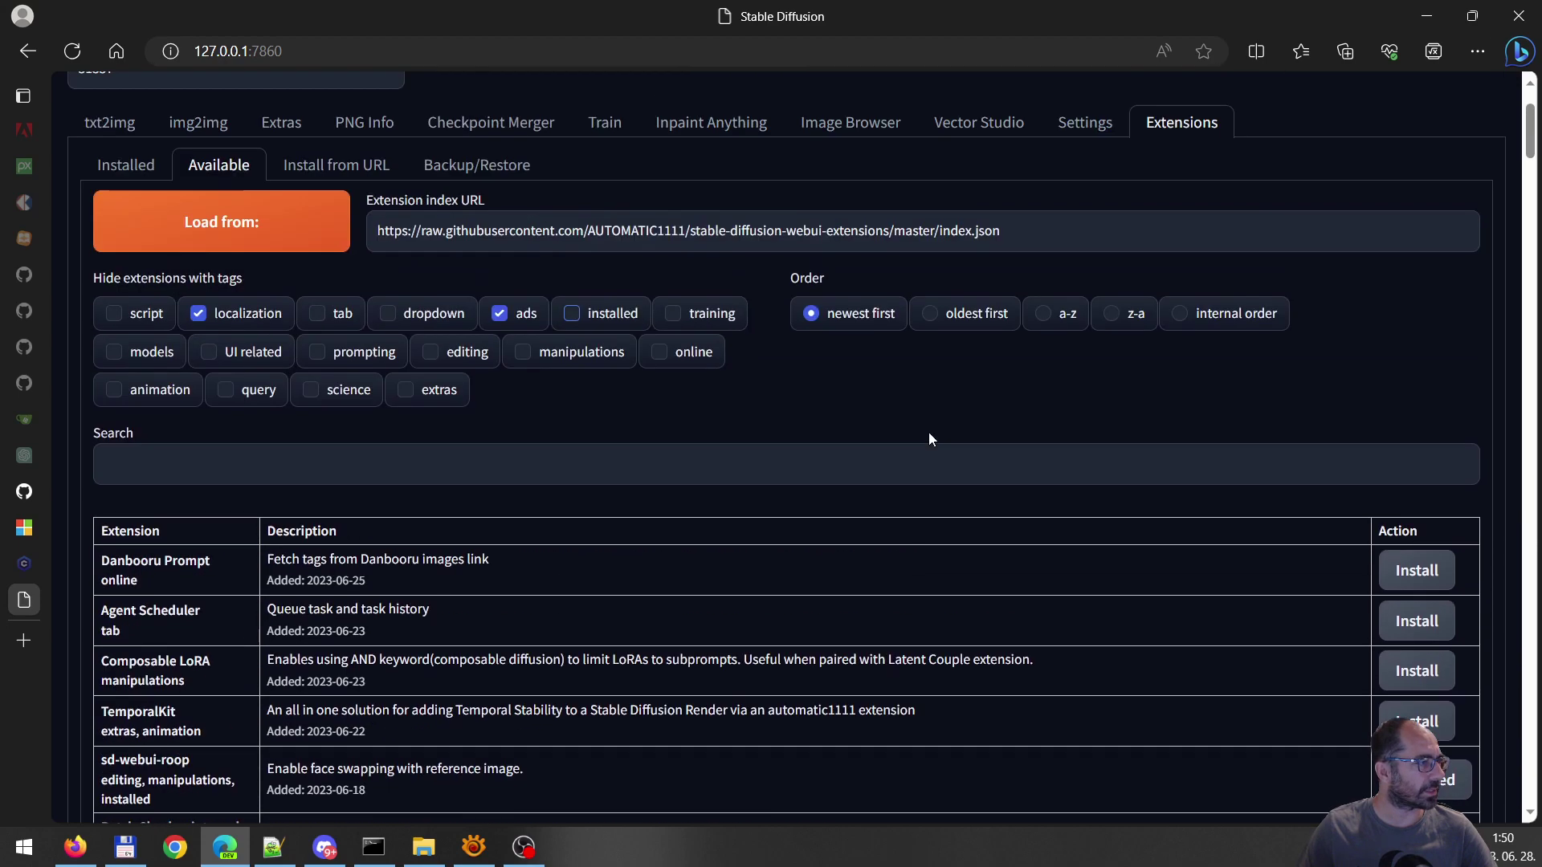
scroll(928, 438, "up", 2)
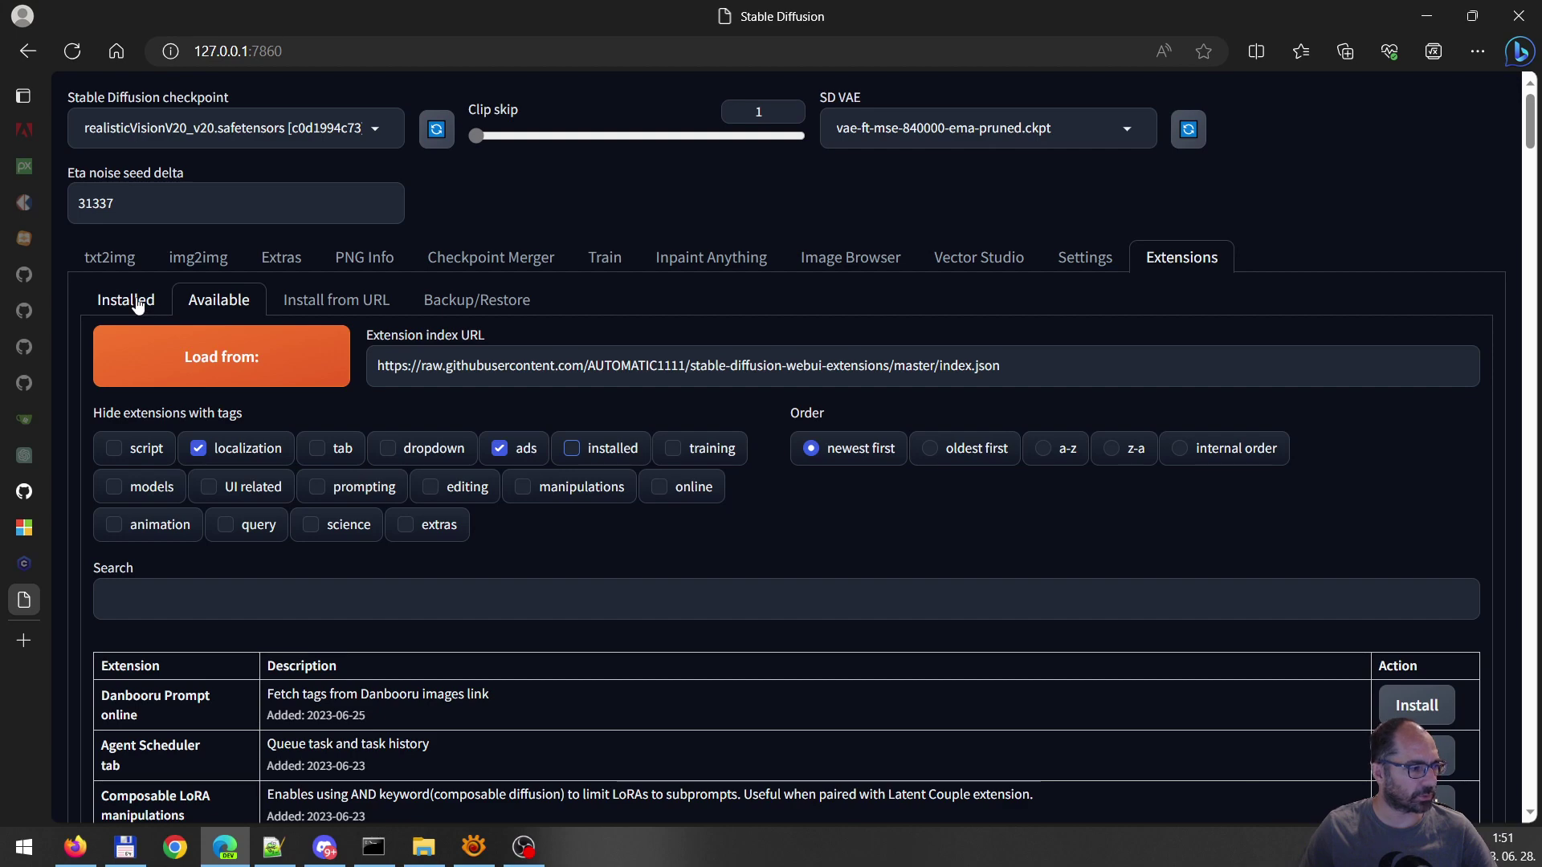
left_click(374, 847)
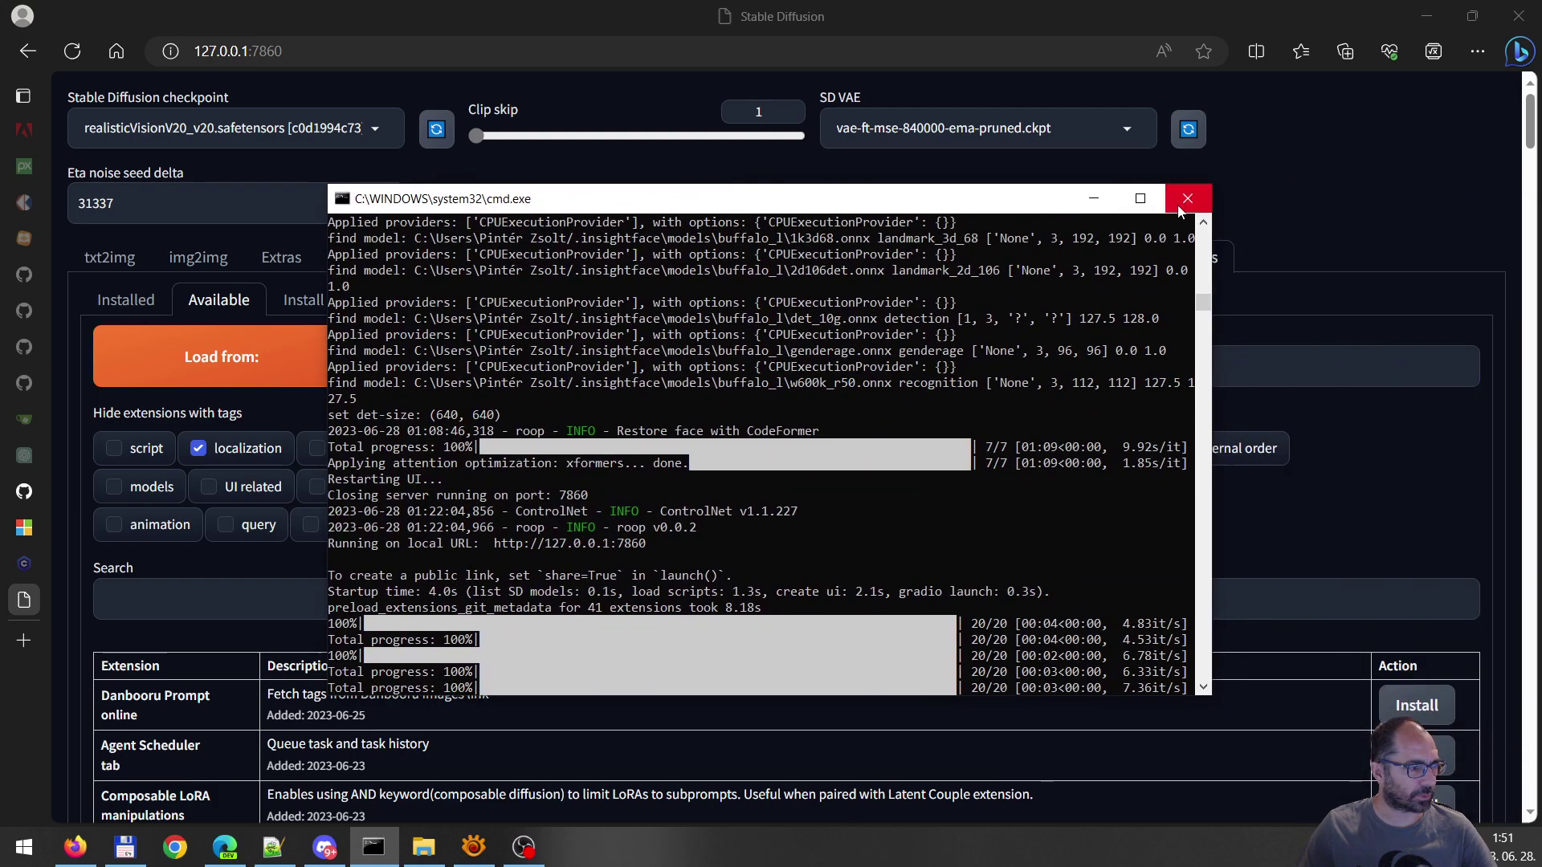
left_click(1100, 208)
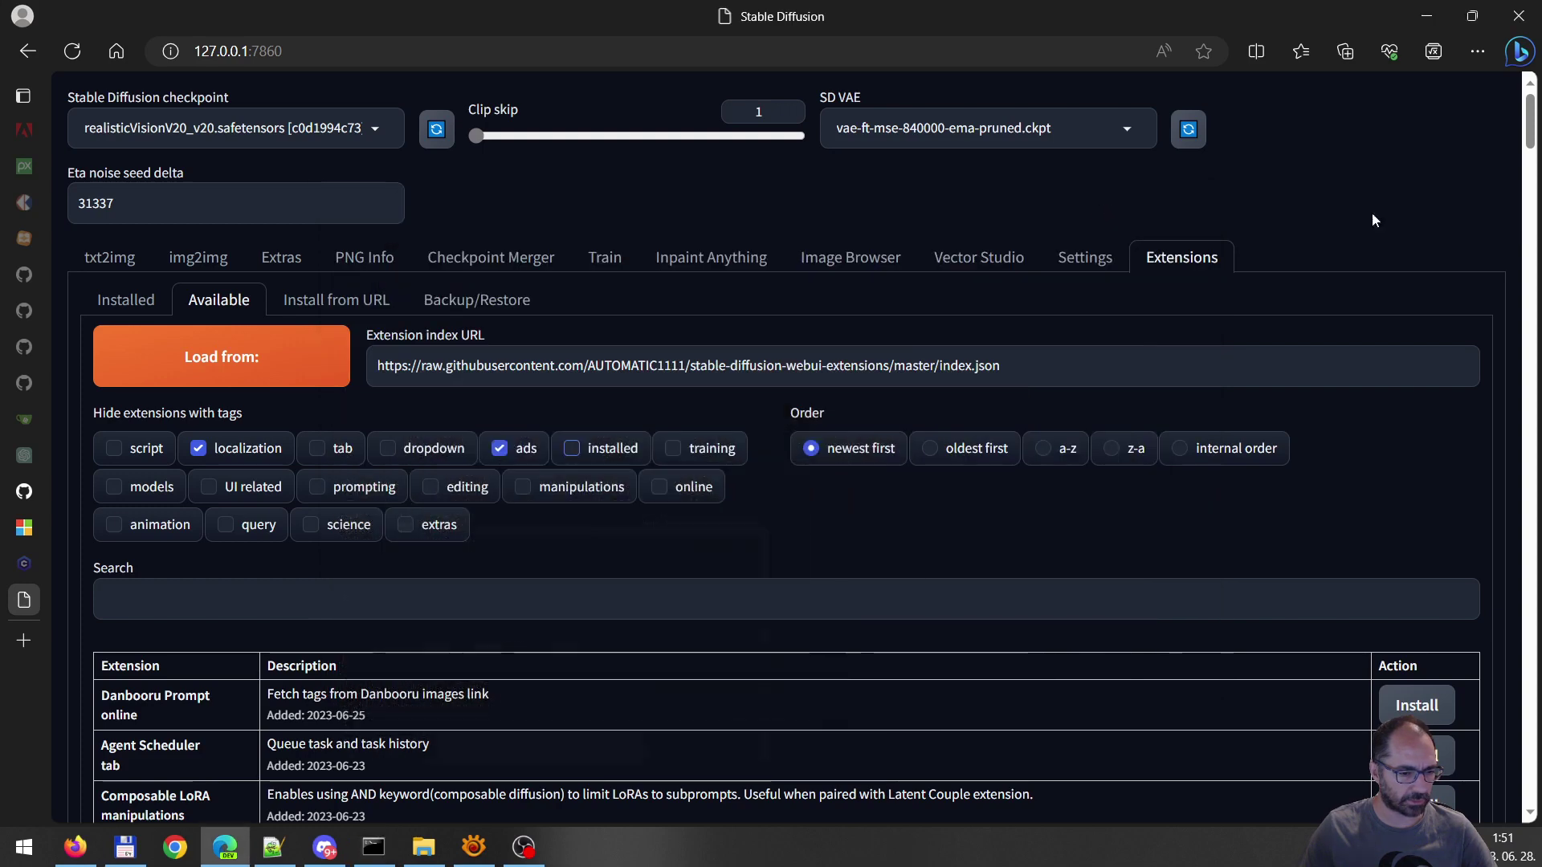
Switch to Total Commander and go up from the roop folder to h:\automatic1111\stable-diffusion-webui
key("alt+Tab")
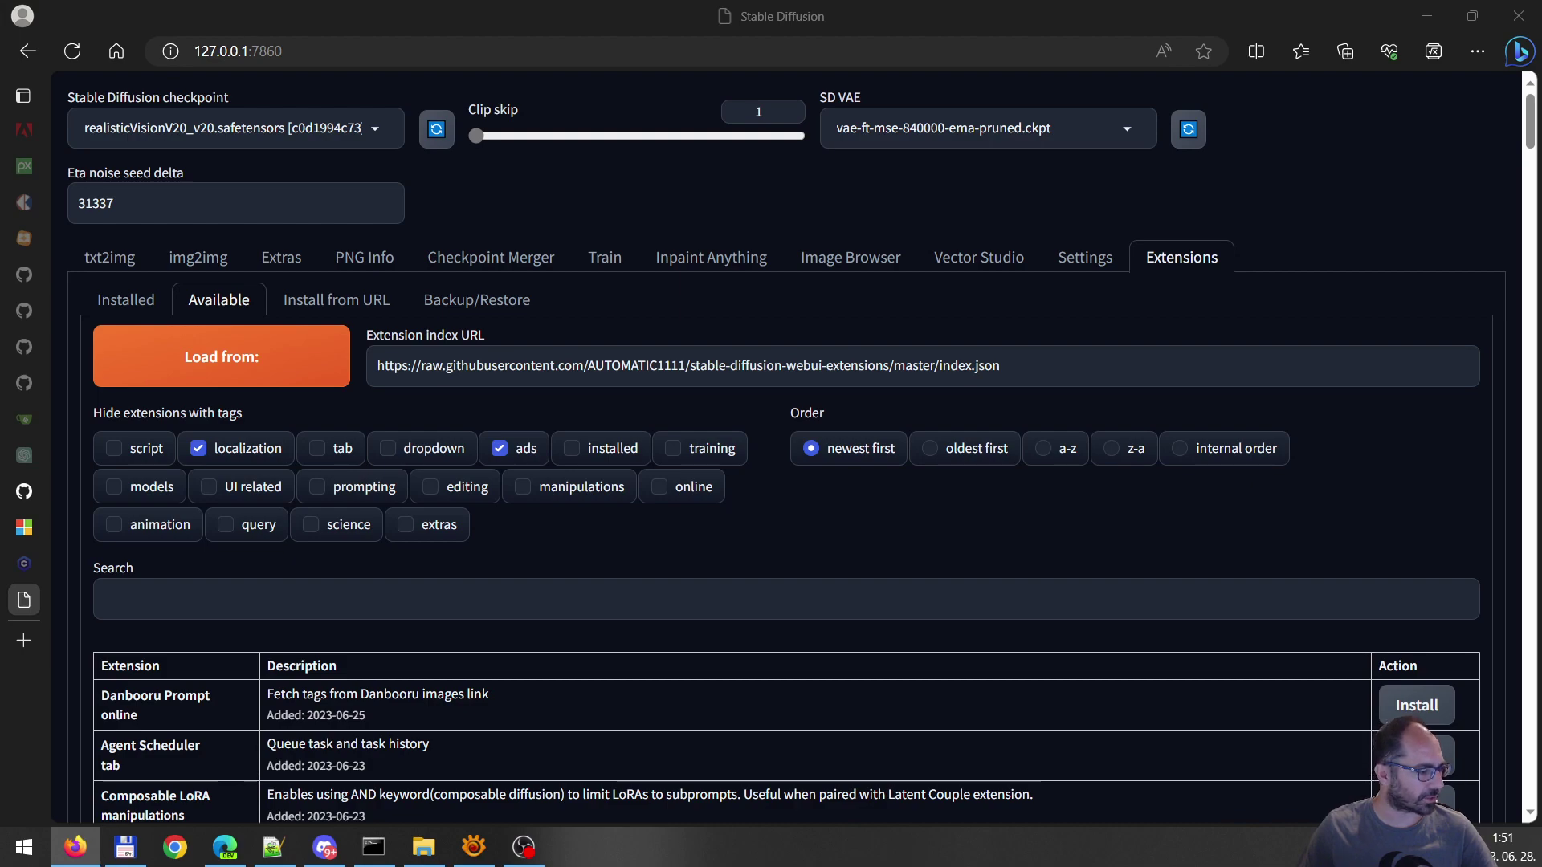
left_click(124, 847)
left_click(970, 369)
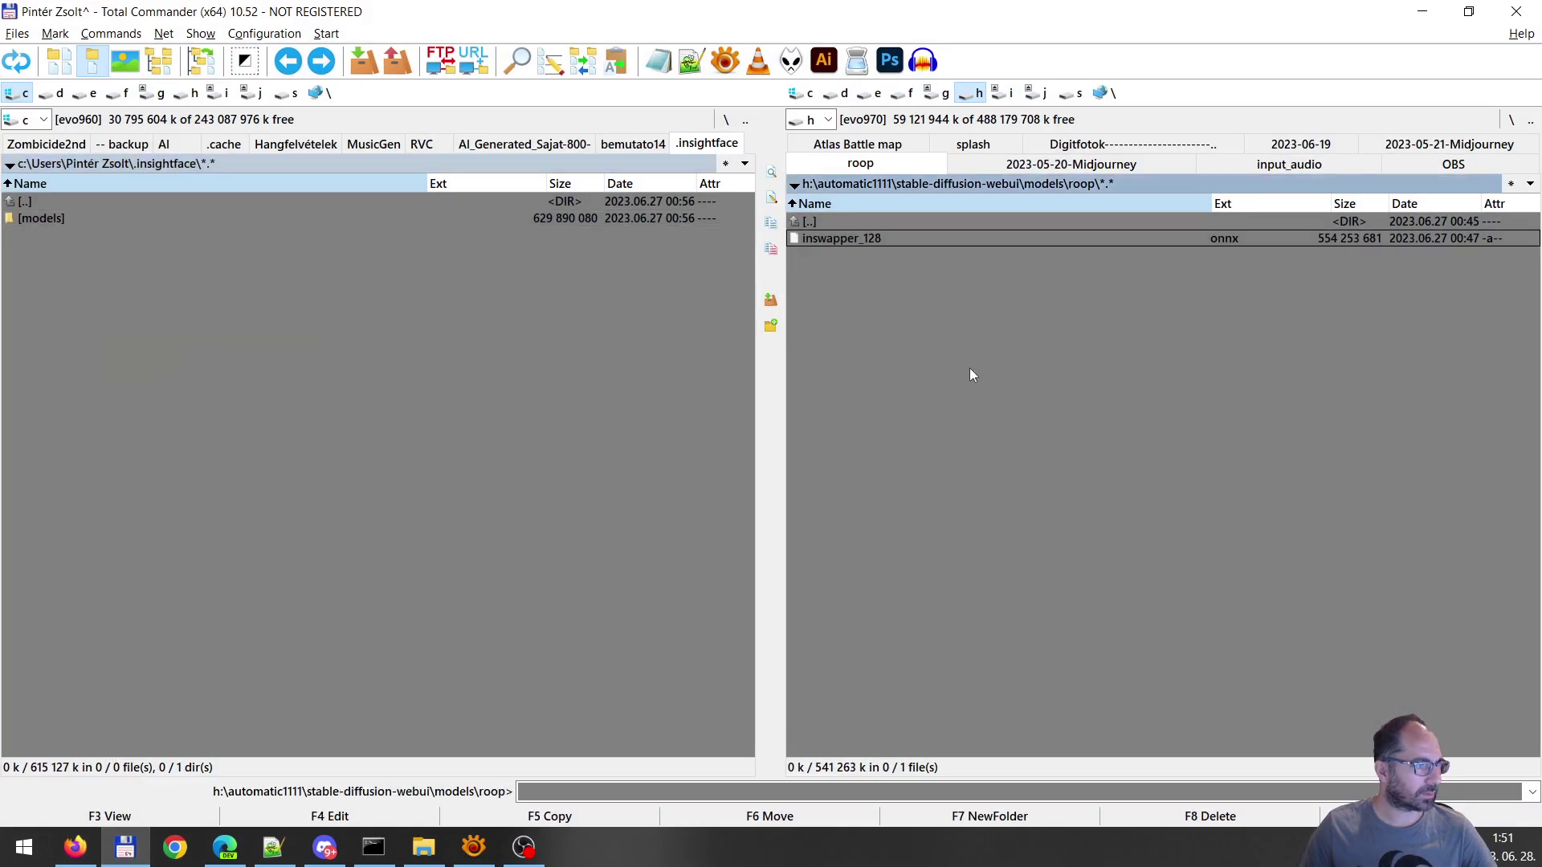
key("Up")
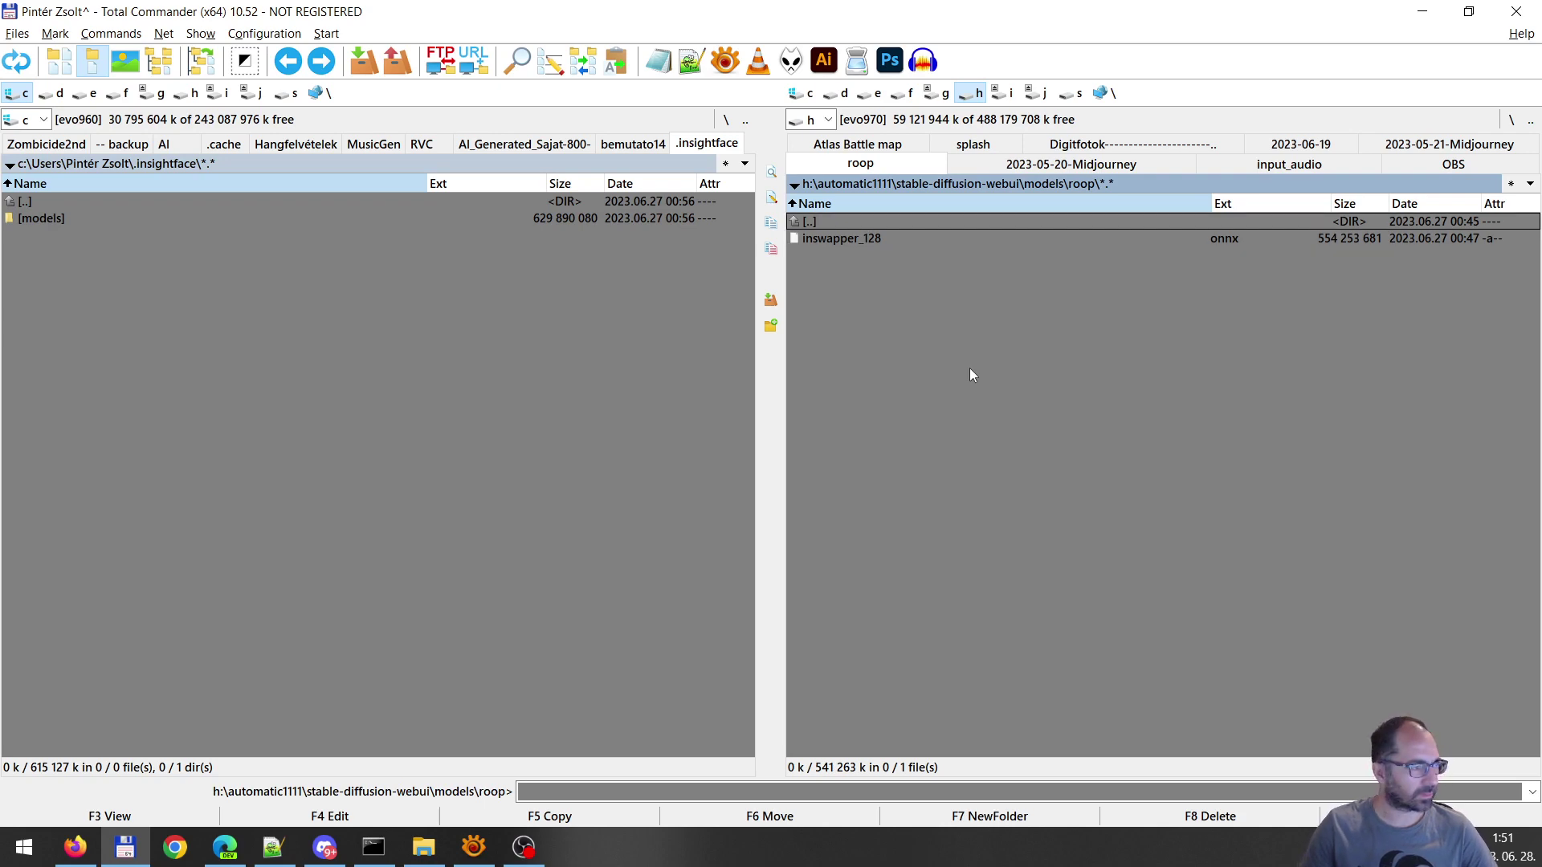
key("Return")
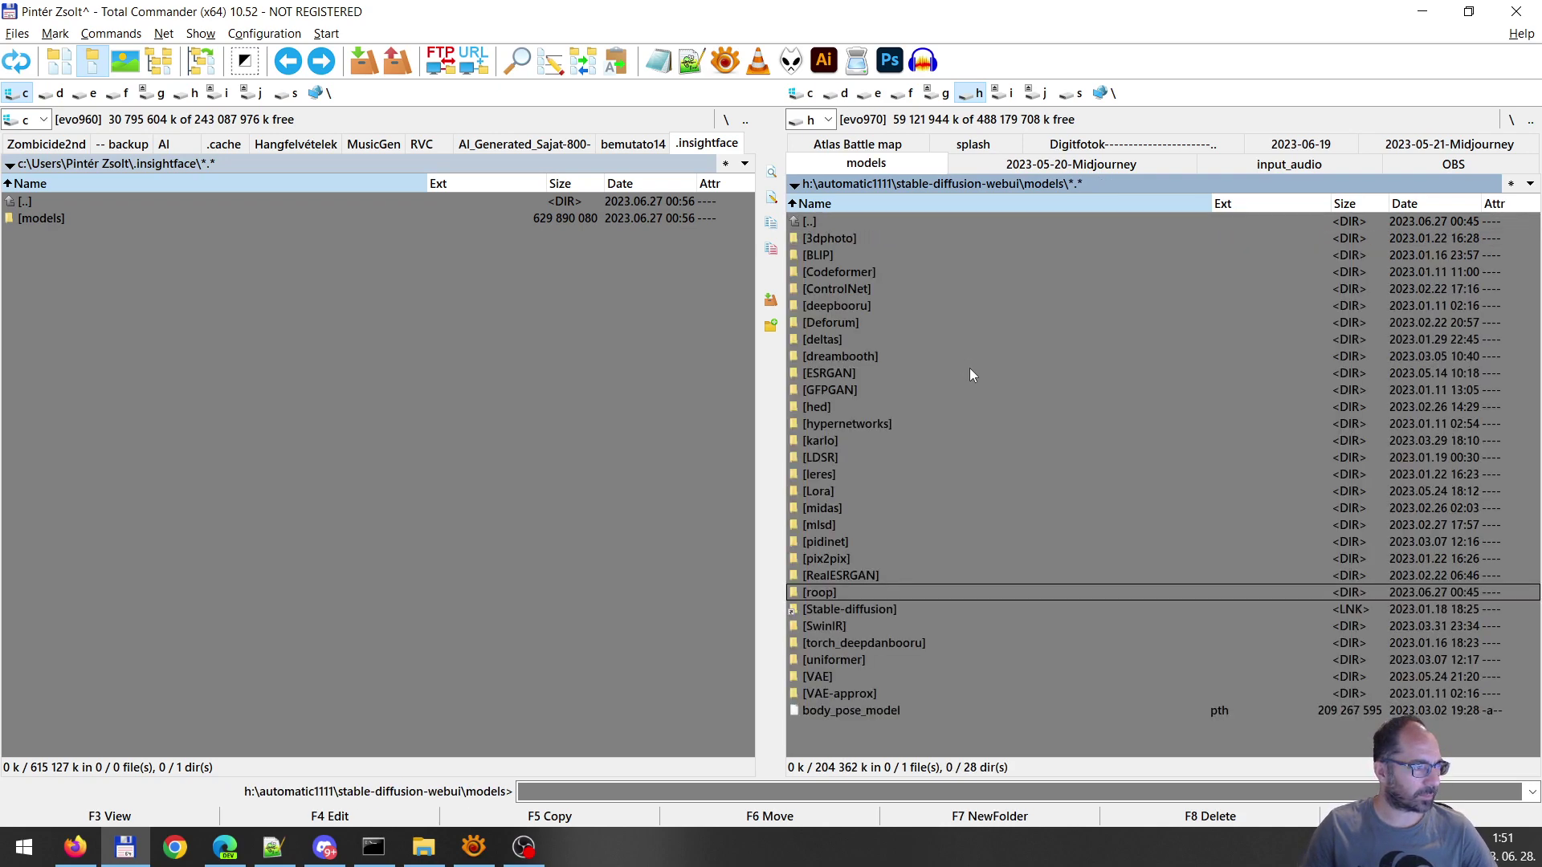
key("BackSpace")
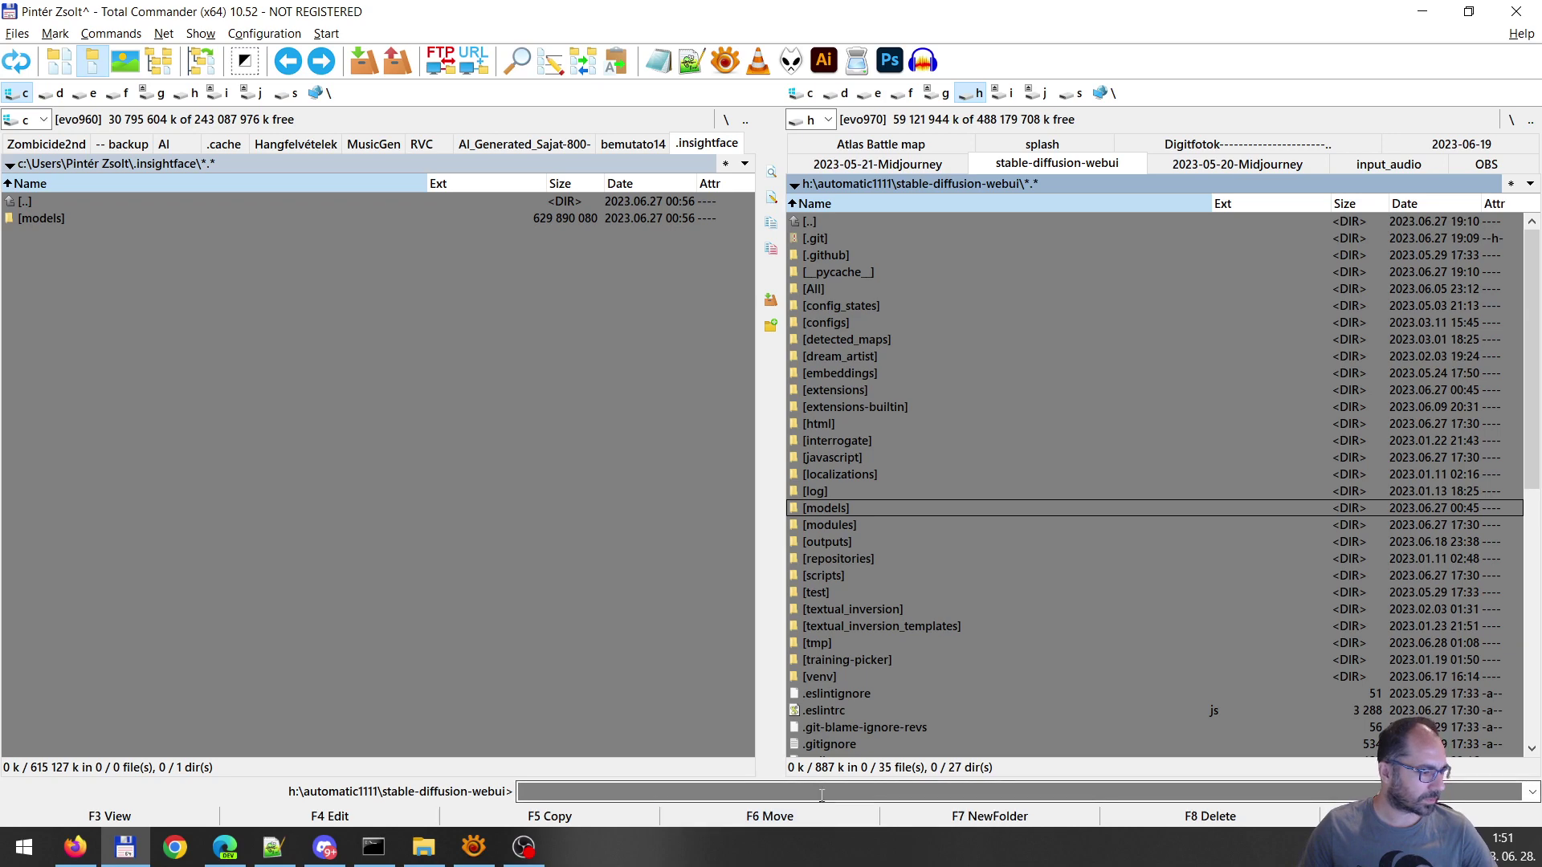
Open a command prompt with cmd in the stable-diffusion-webui folder and move its window toward the screen's centre
left_click(906, 792)
type("cmd")
key("Return")
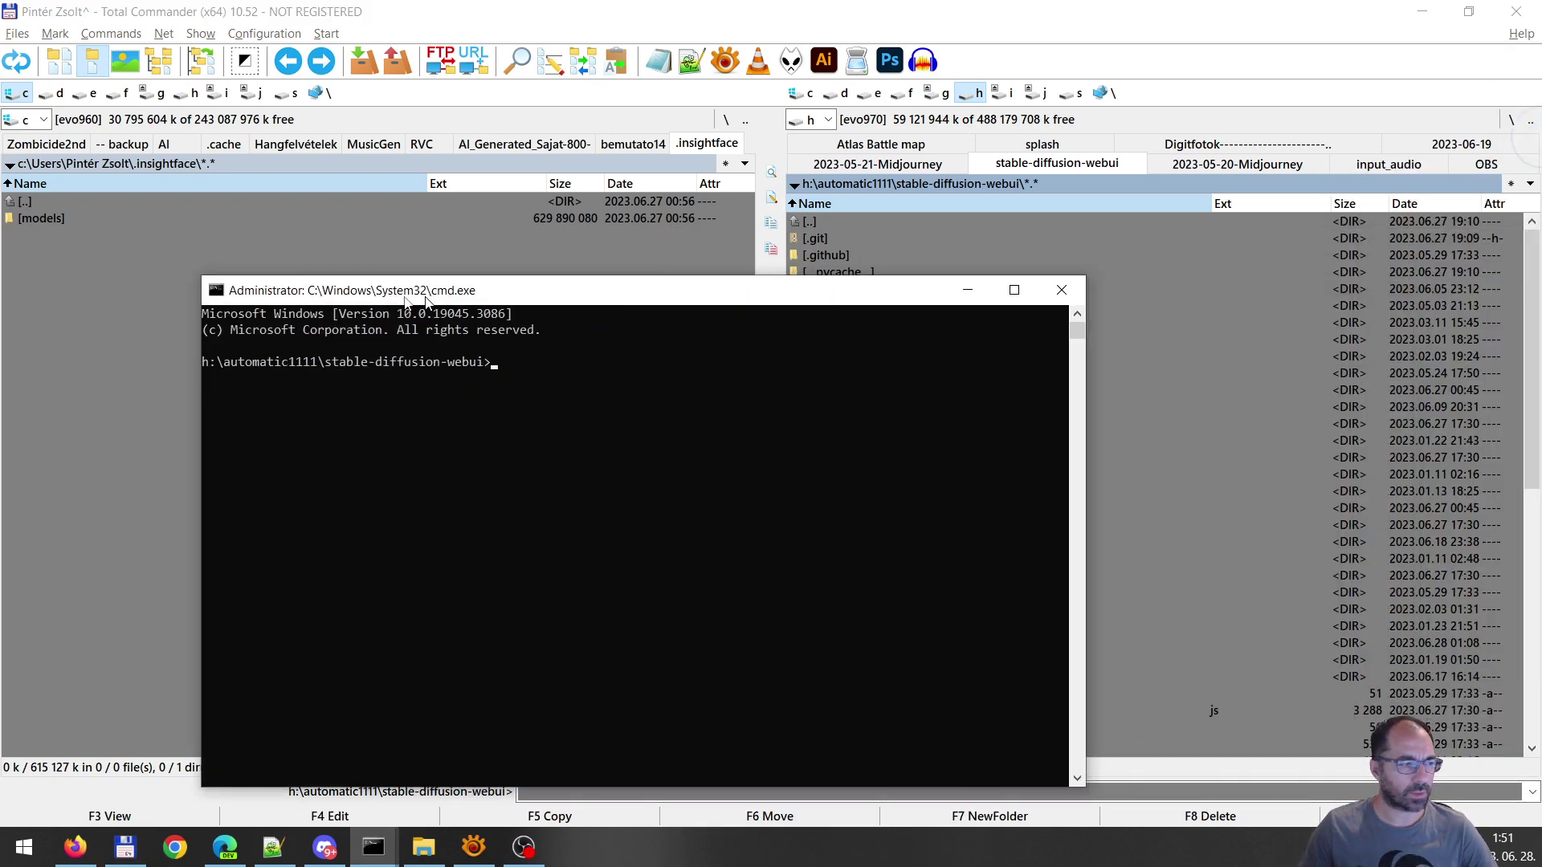
left_click_drag(426, 299, 603, 207)
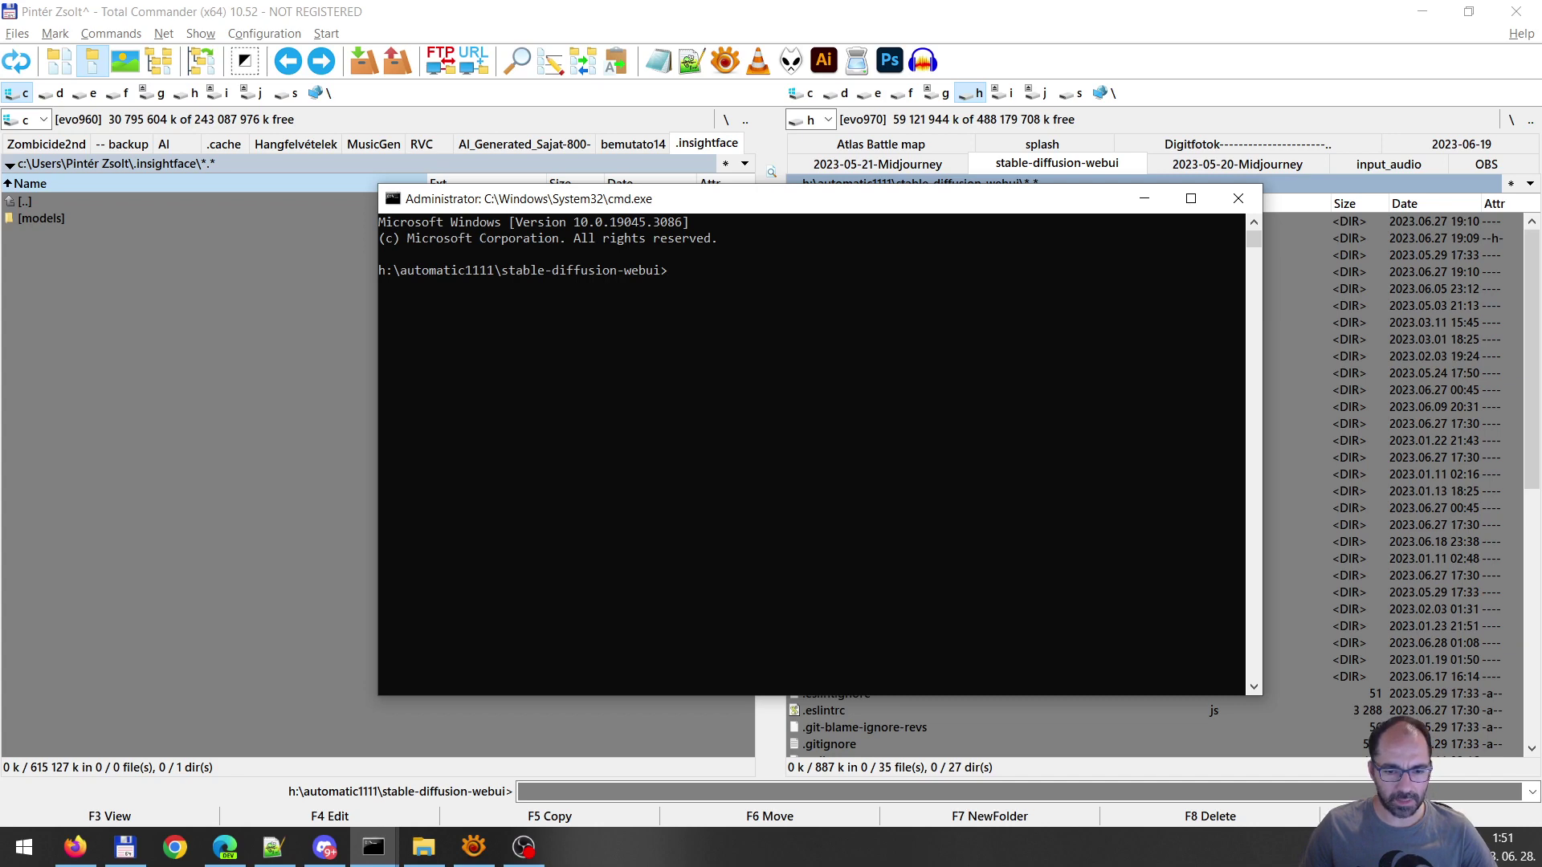
Enter the command pip install insightface==0.7.3 in the command prompt without running it, and close the console window
left_click(76, 847)
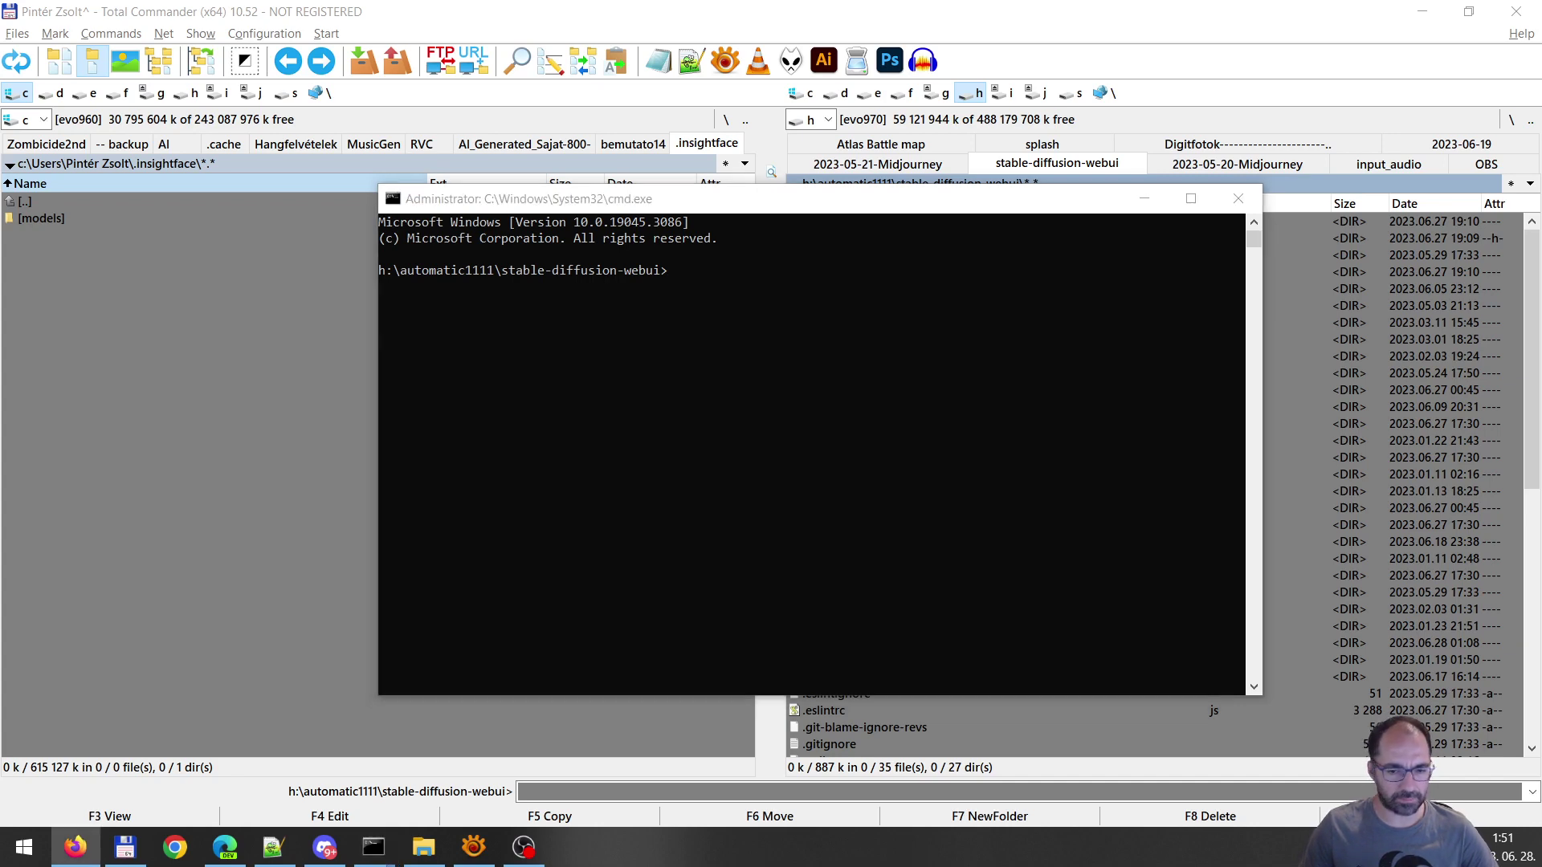
left_click(711, 274)
type("pip install insightface==0.7.3")
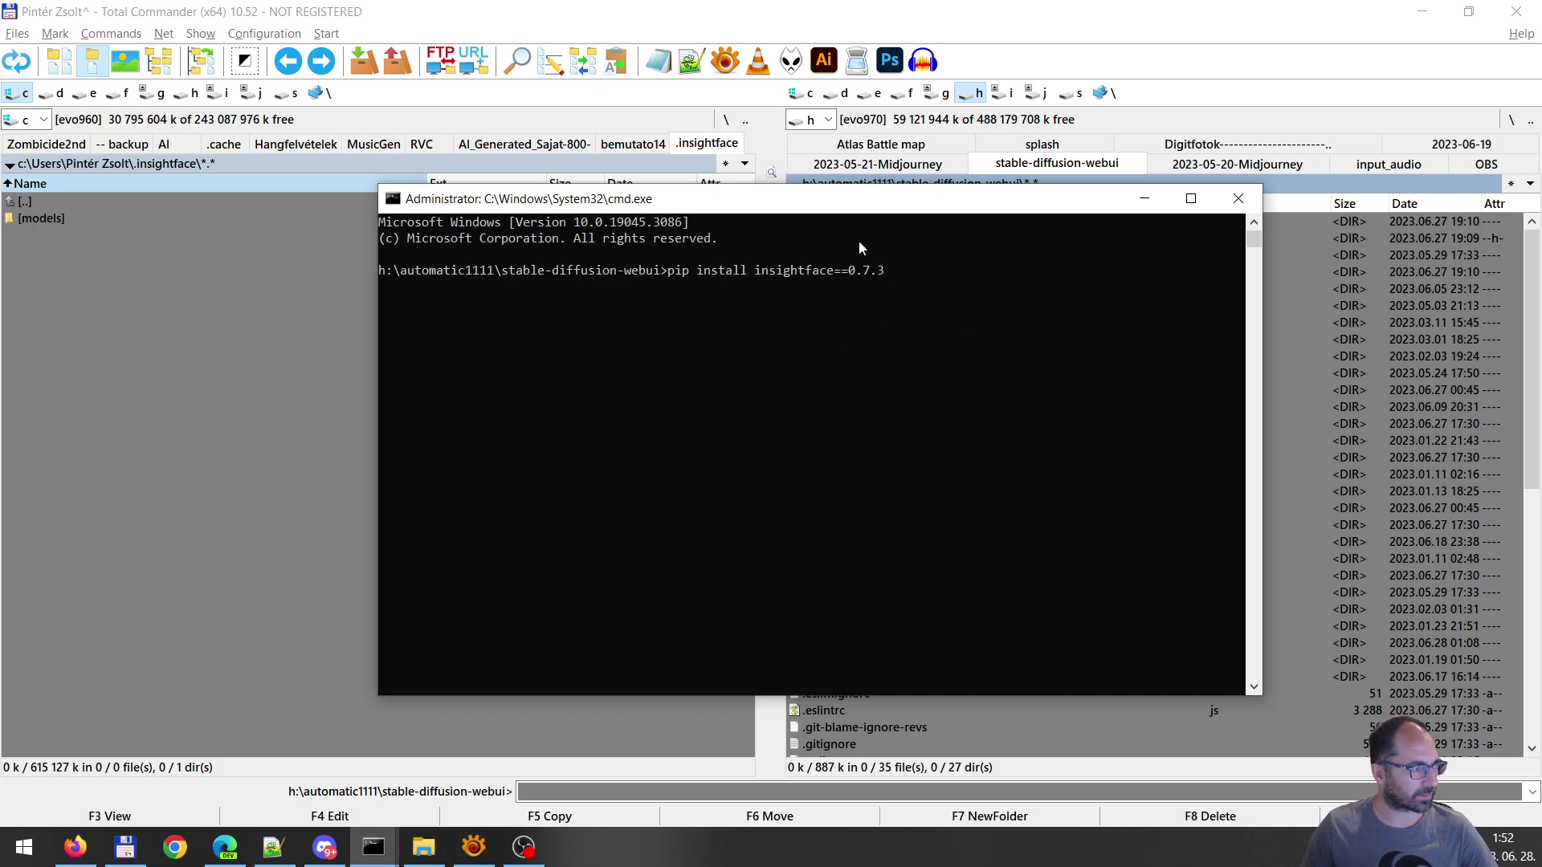
left_click_drag(889, 204, 847, 208)
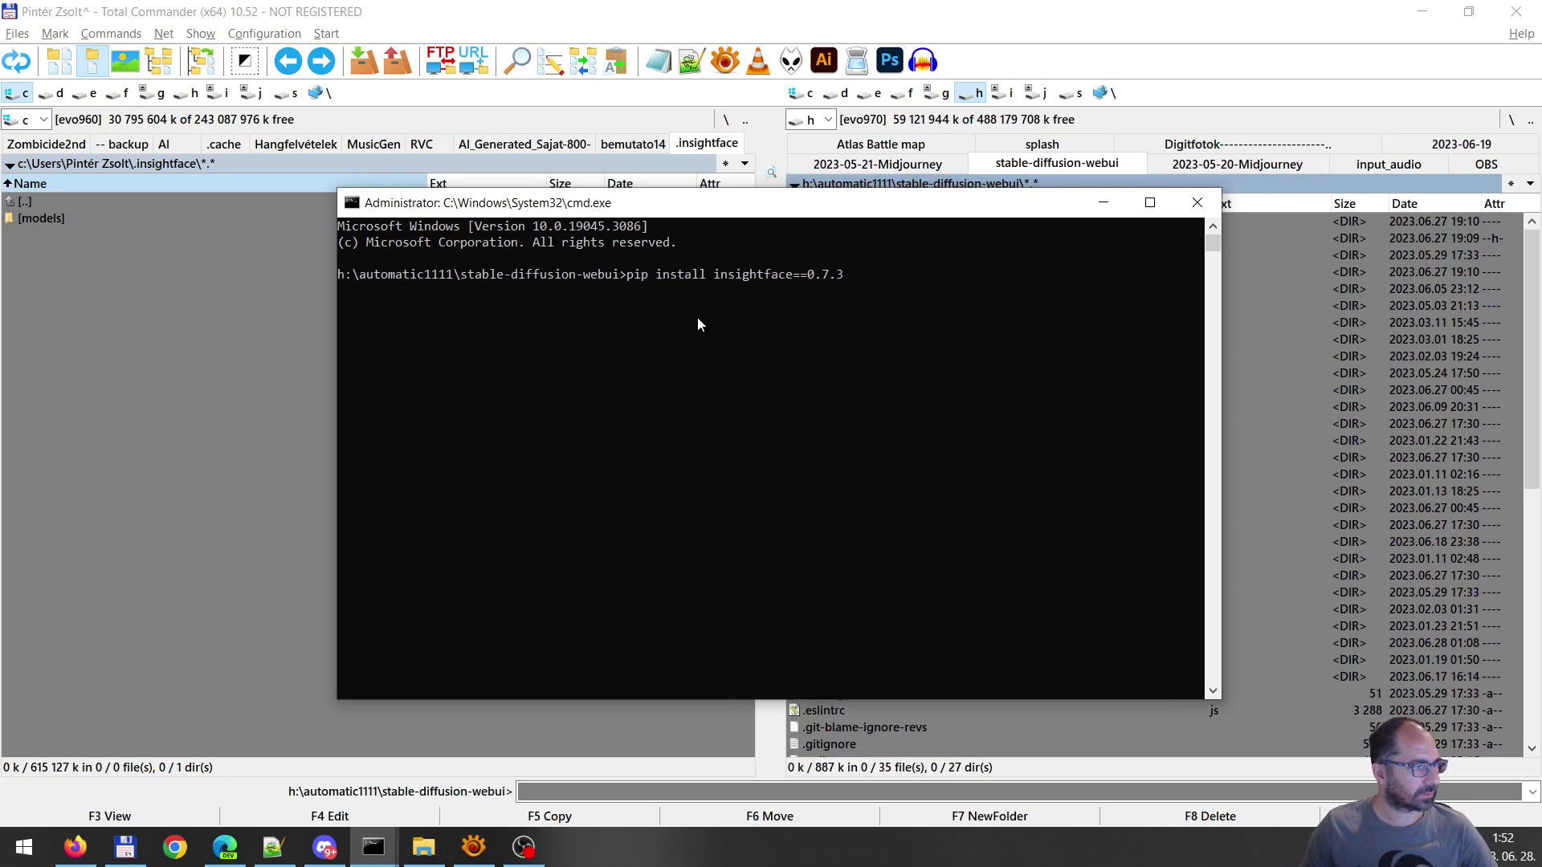
left_click(1197, 203)
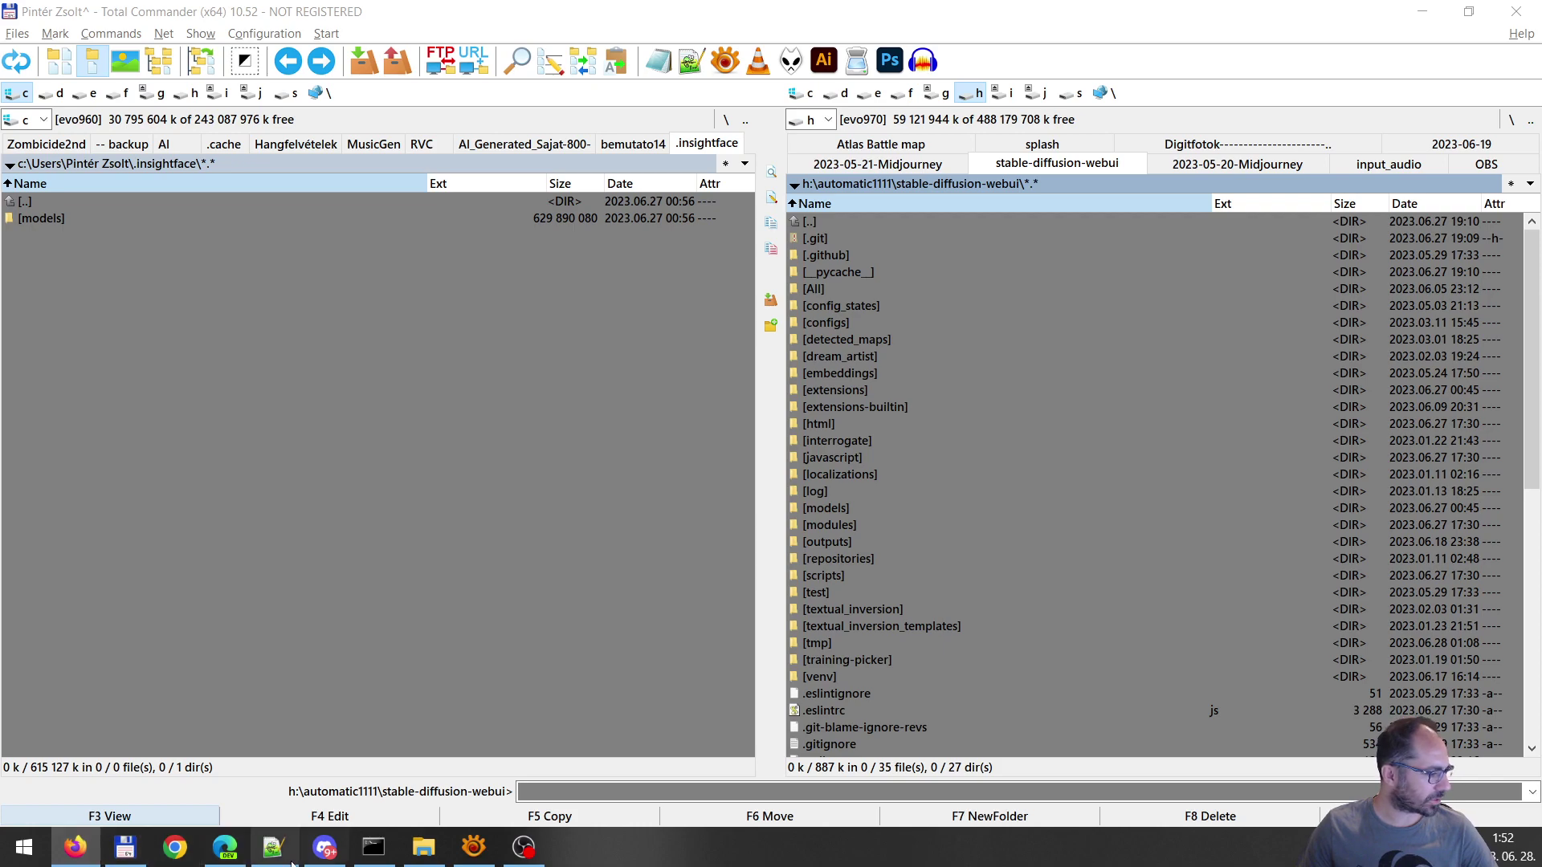
Switch to the browser and review the sd-webui-roop README's Installation section, including its note on the 'NoneType' object error
left_click(234, 851)
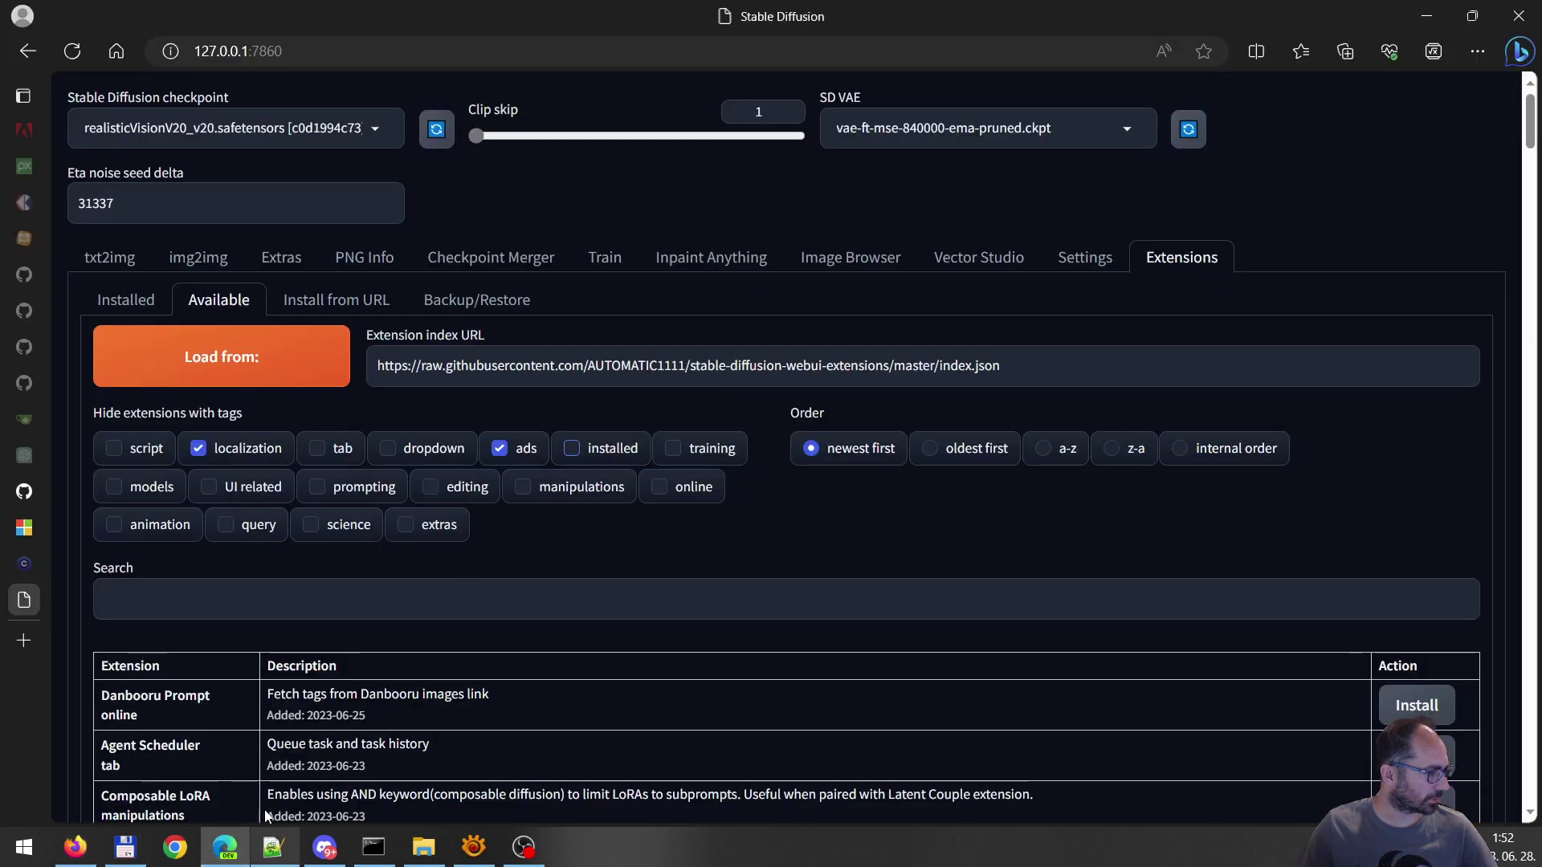
left_click(44, 497)
scroll(612, 554, "down", 10)
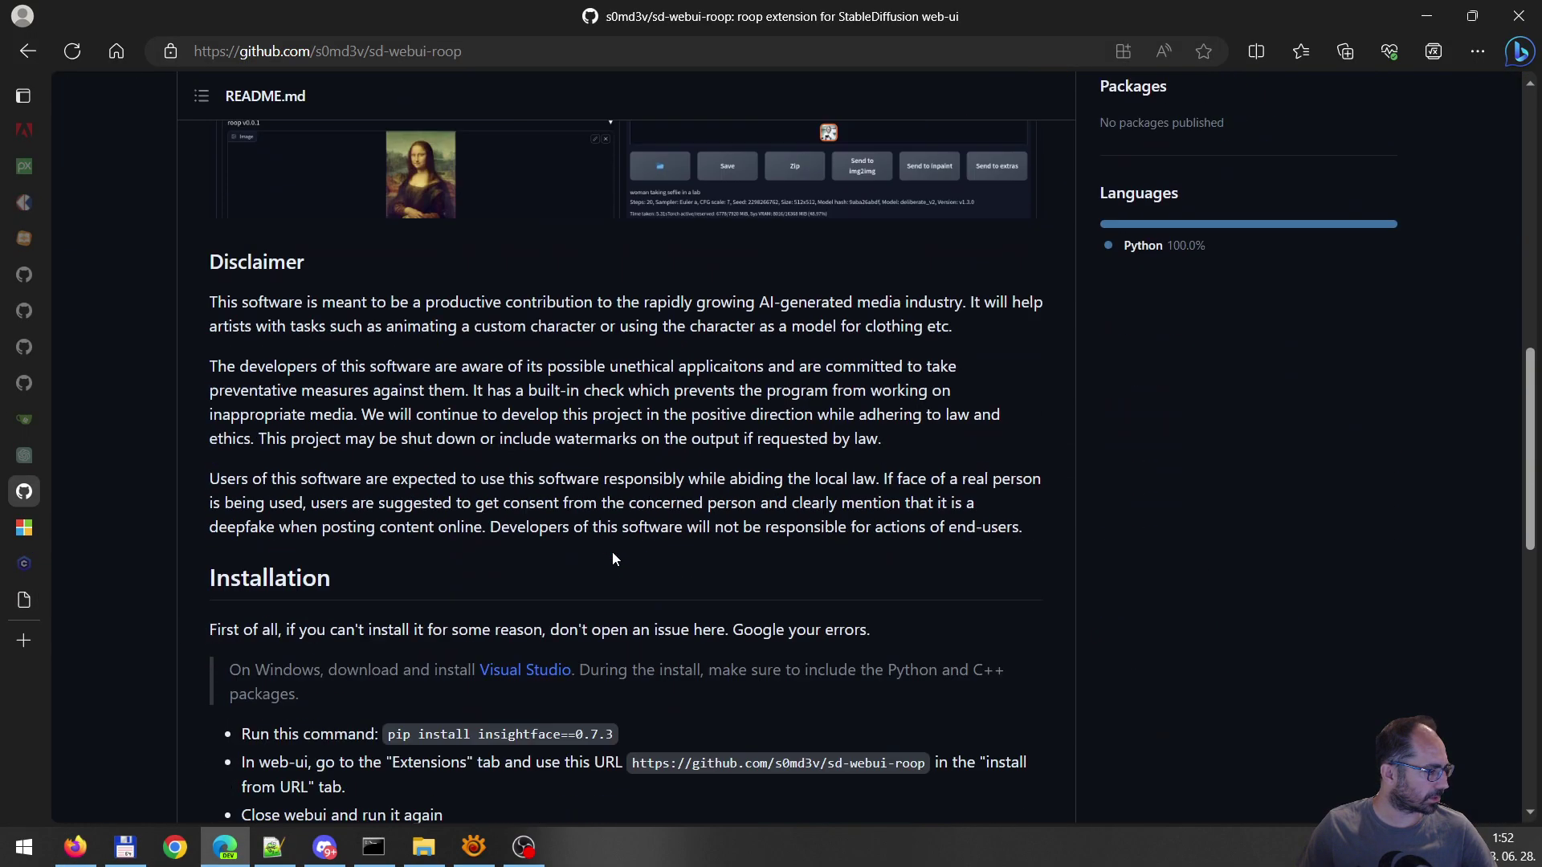
scroll(613, 552, "down", 2)
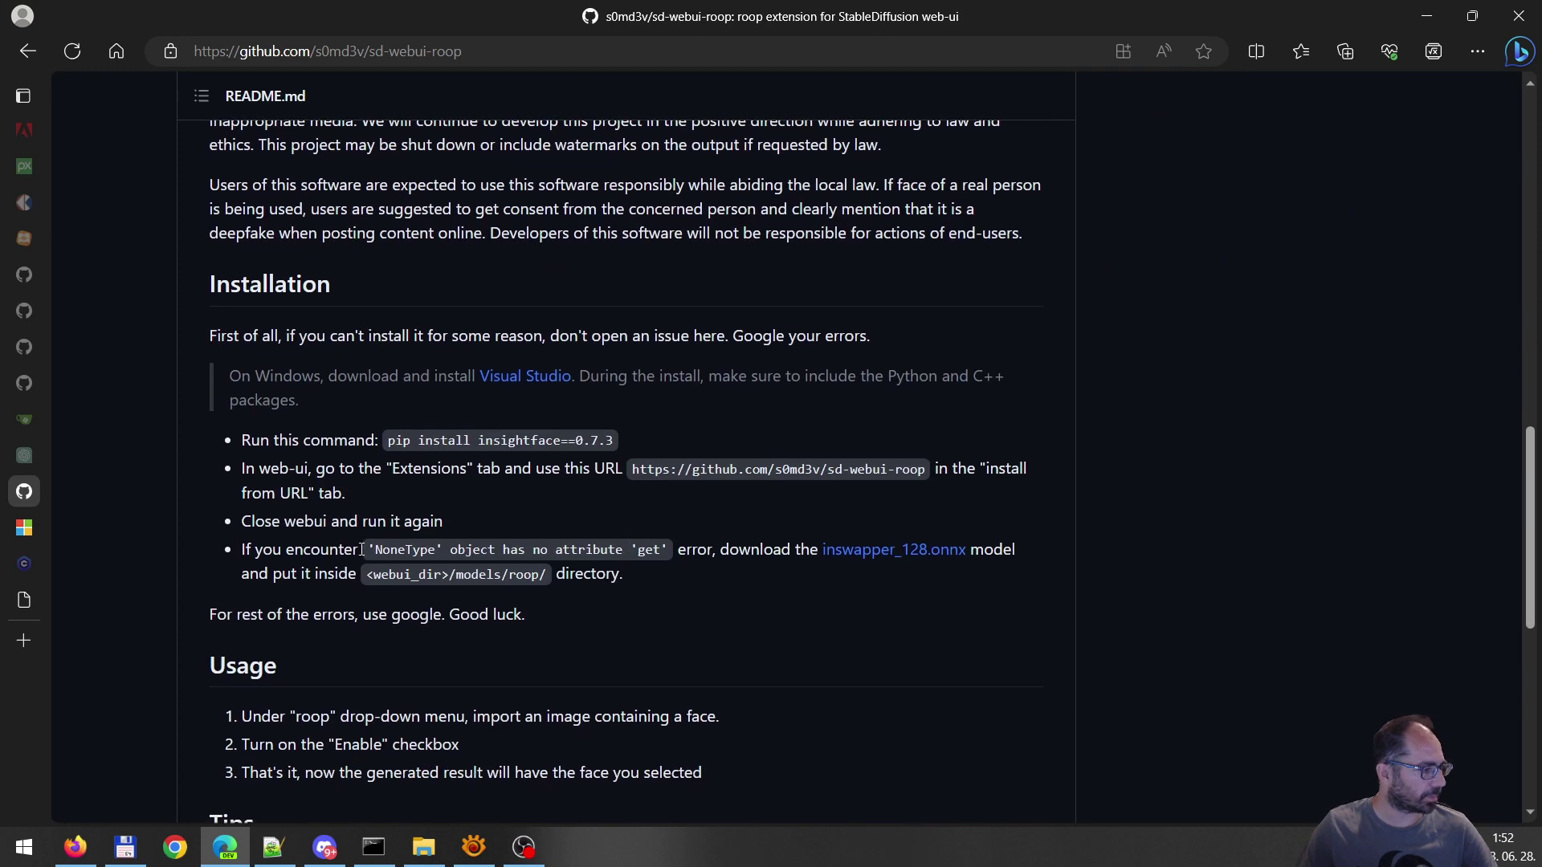
left_click_drag(370, 551, 671, 549)
left_click(693, 551)
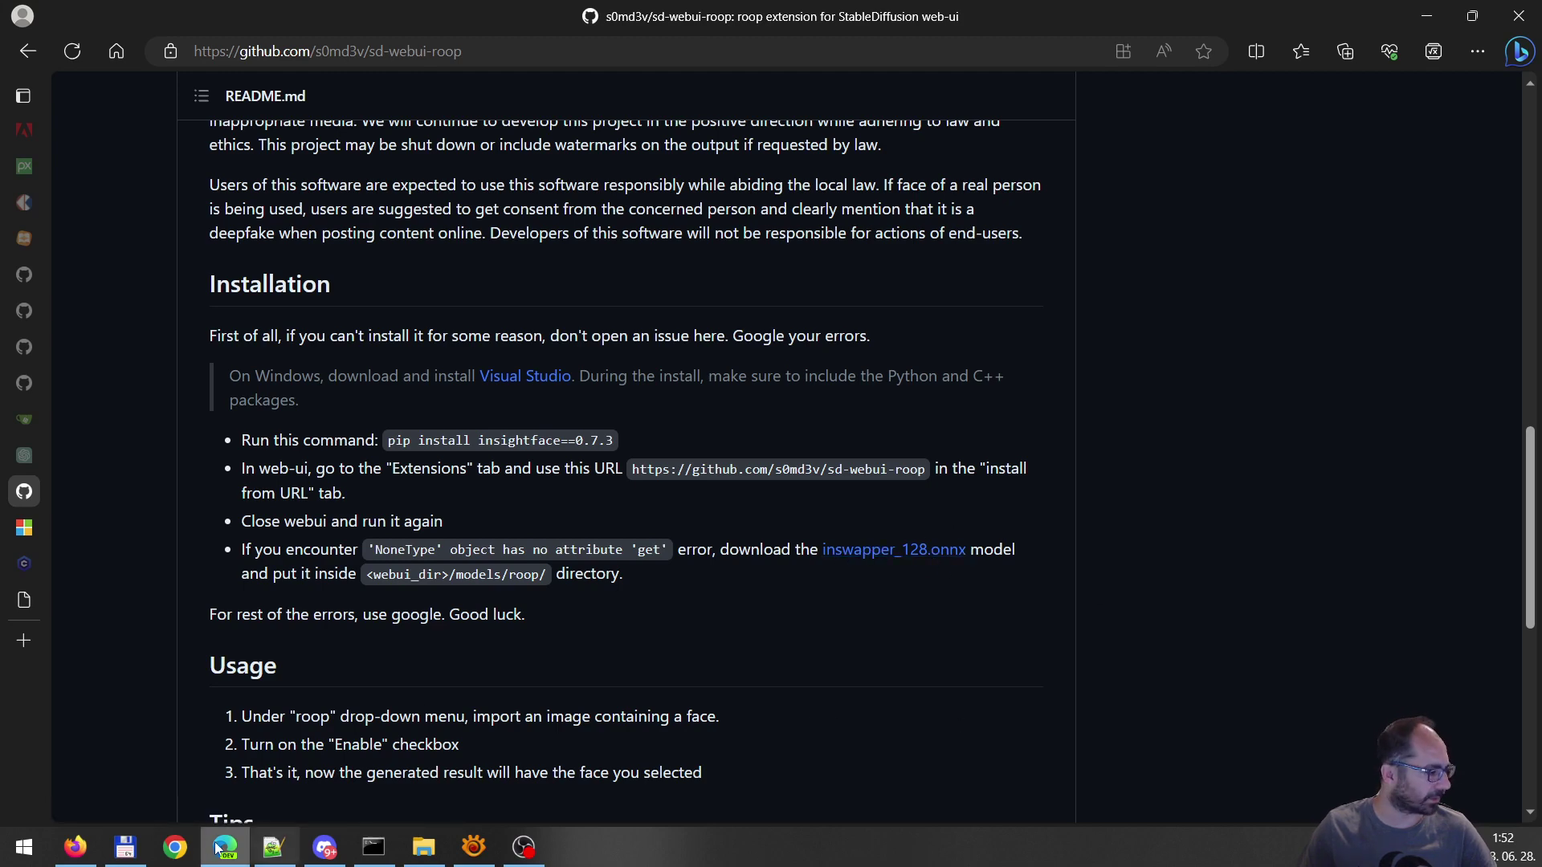
Switch to Total Commander, show the models\roop folder inside stable-diffusion-webui, and minimize the file manager
left_click(127, 848)
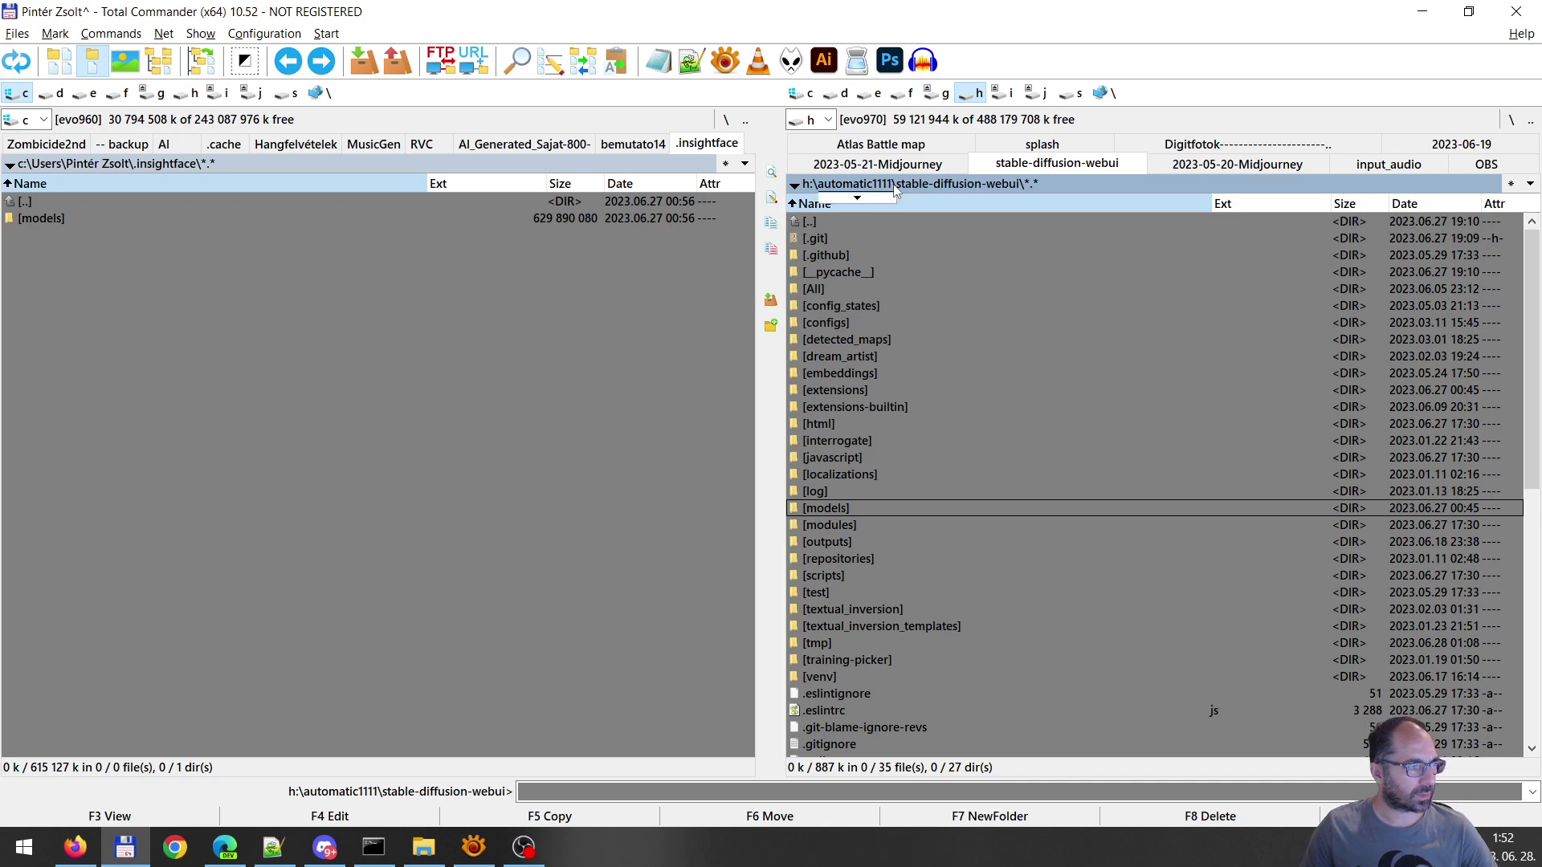
double_click(861, 511)
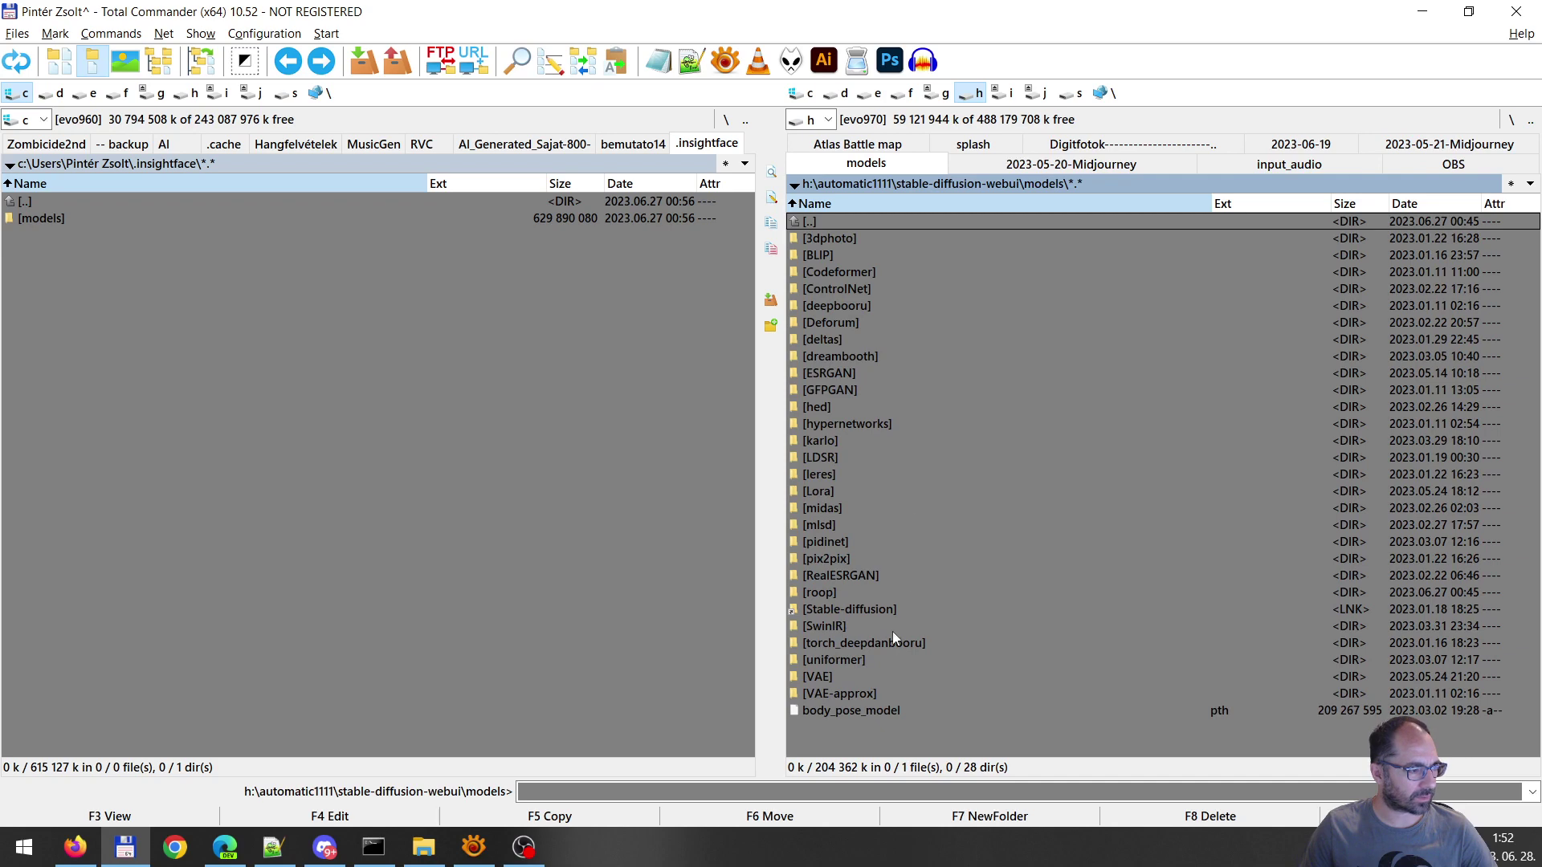
double_click(819, 593)
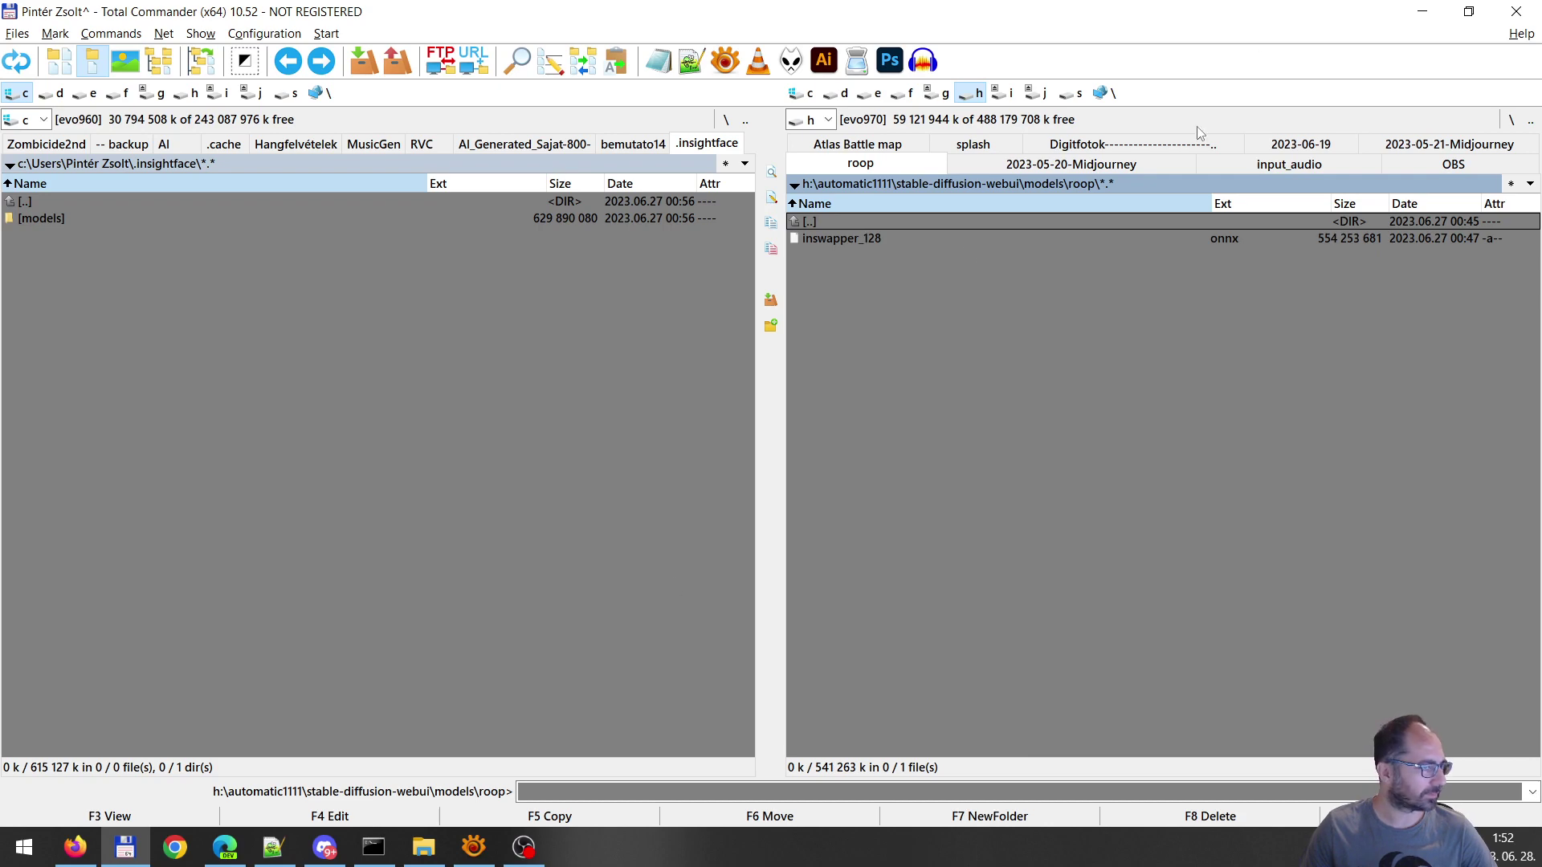
left_click(1422, 11)
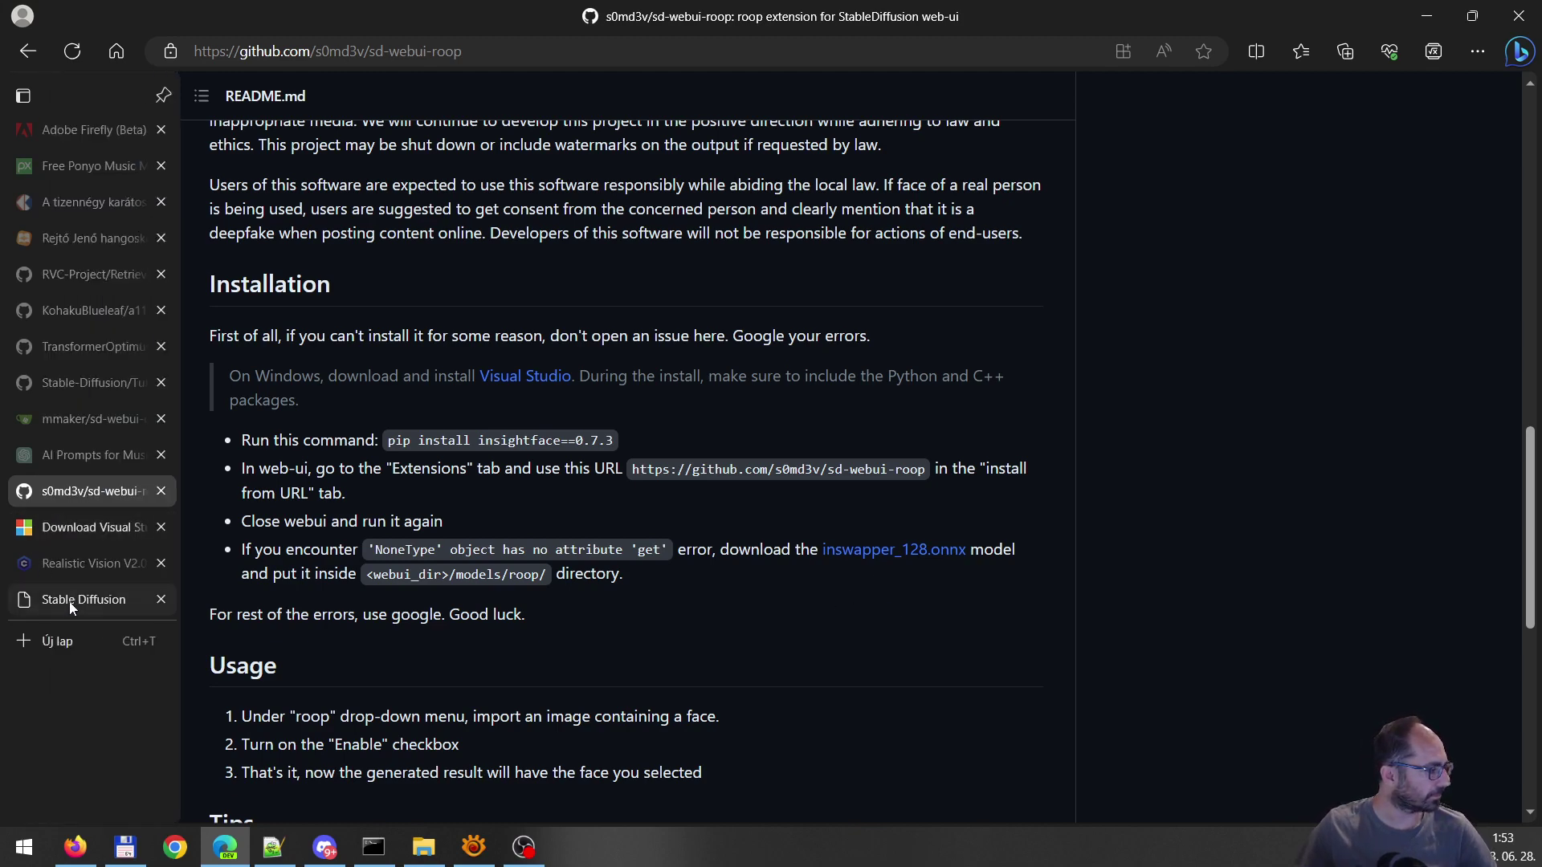
Check the checkpoint selected in the Stable Diffusion web UI and examine the Realistic Vision V2.0 download page on Civitai
left_click(69, 601)
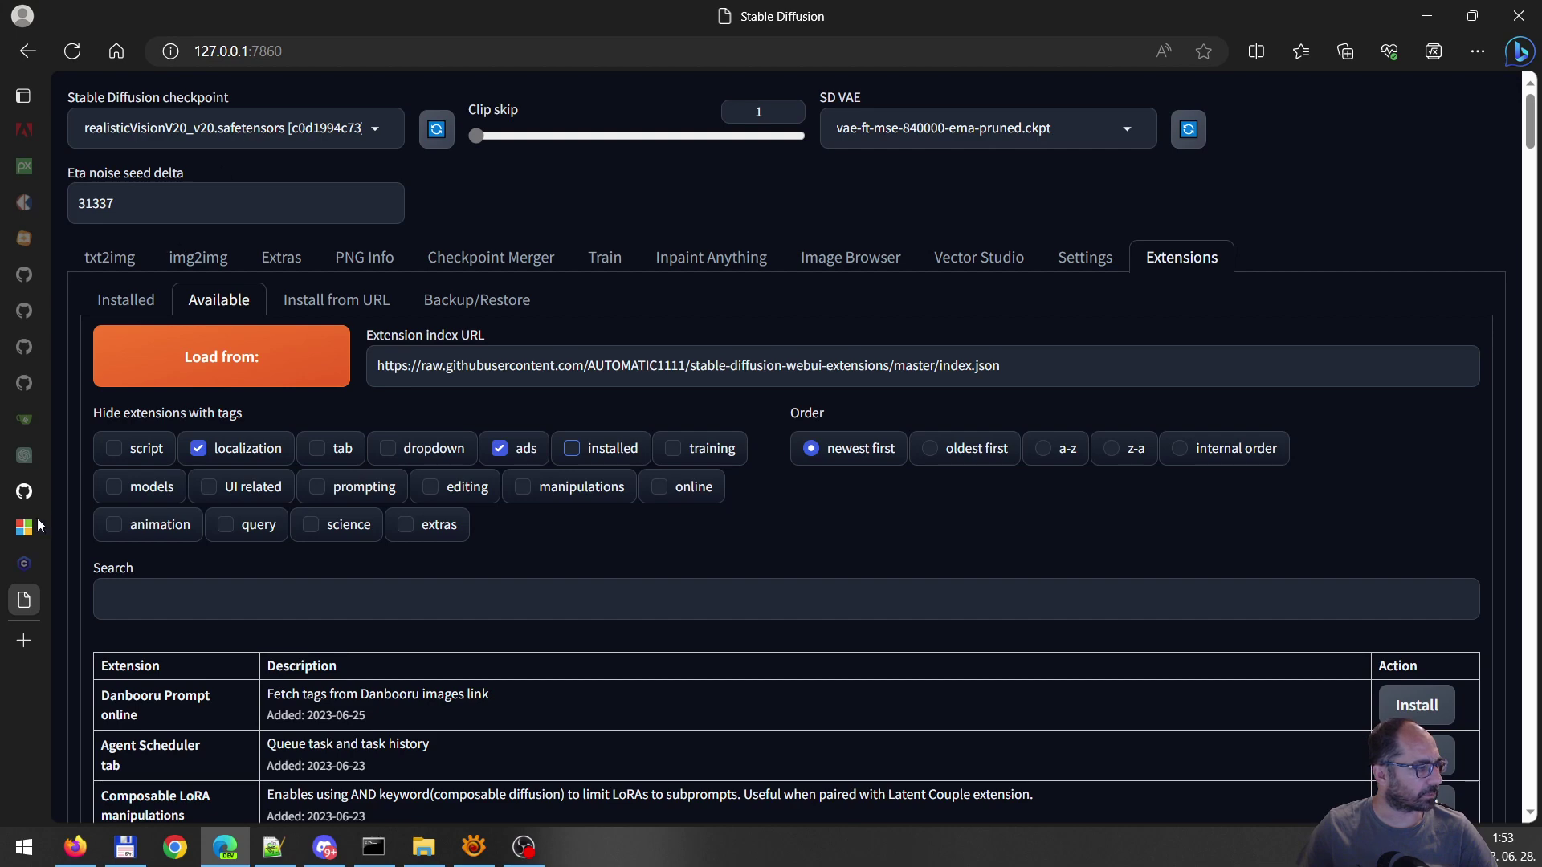
left_click(51, 566)
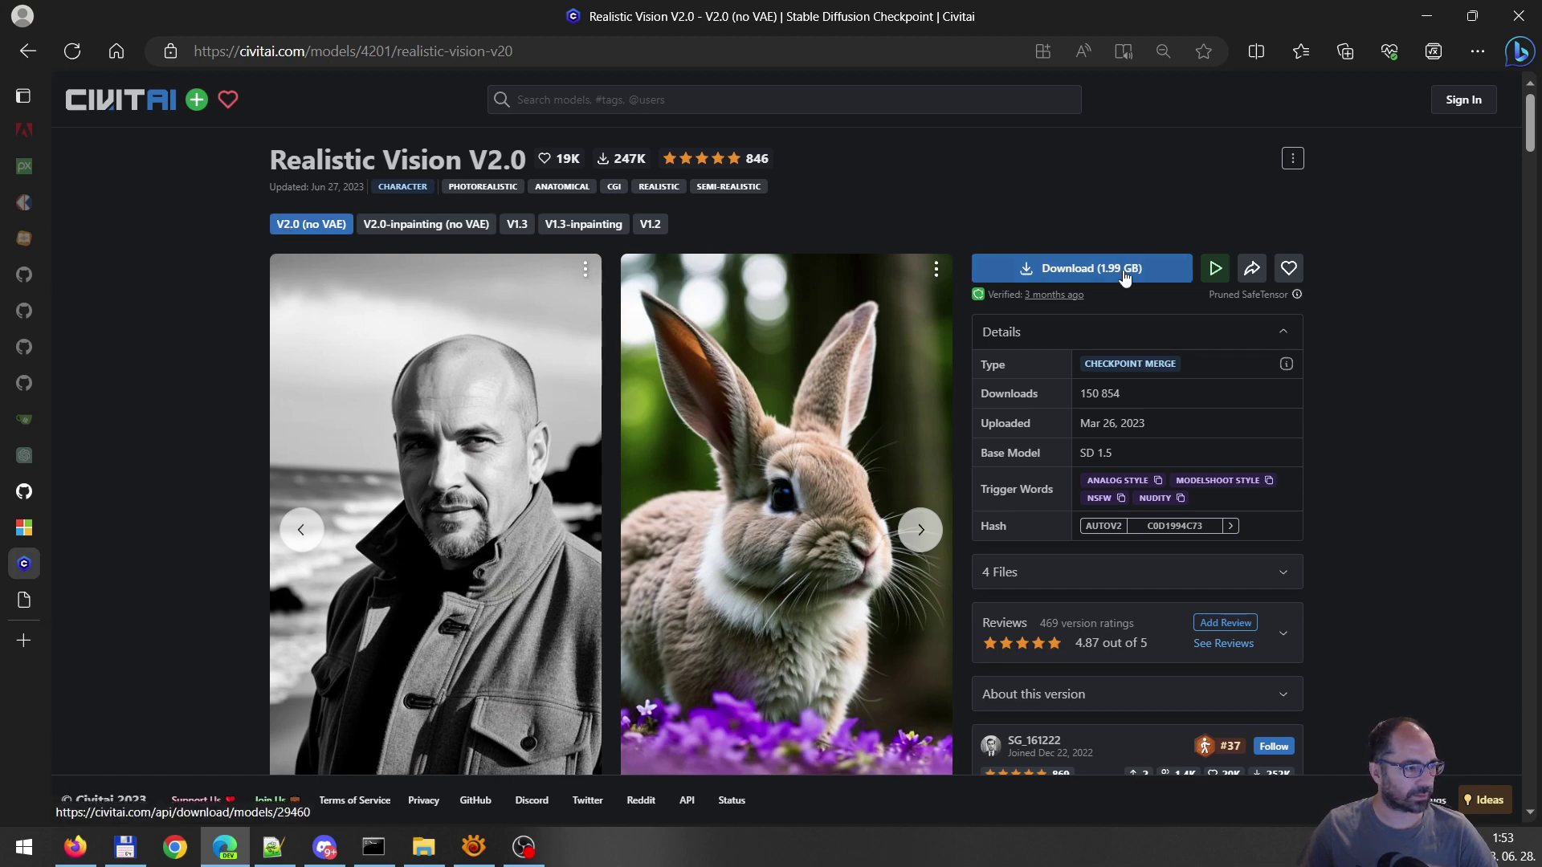
double_click(1084, 396)
left_click(1383, 397)
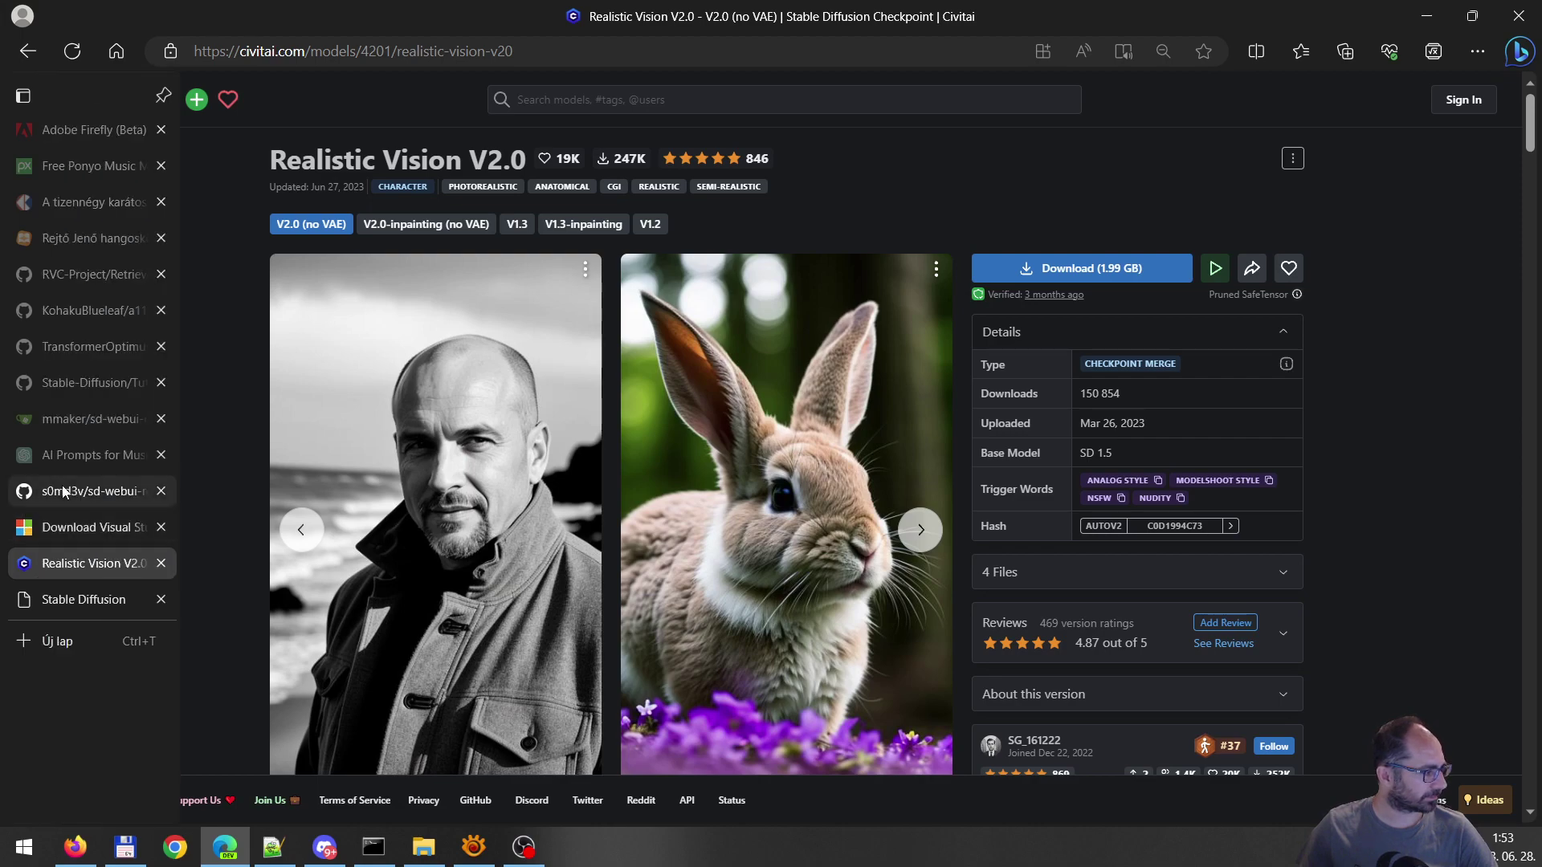
Return to the Stable Diffusion web UI by way of the sd-webui-roop GitHub page and show the txt2img settings
left_click(64, 492)
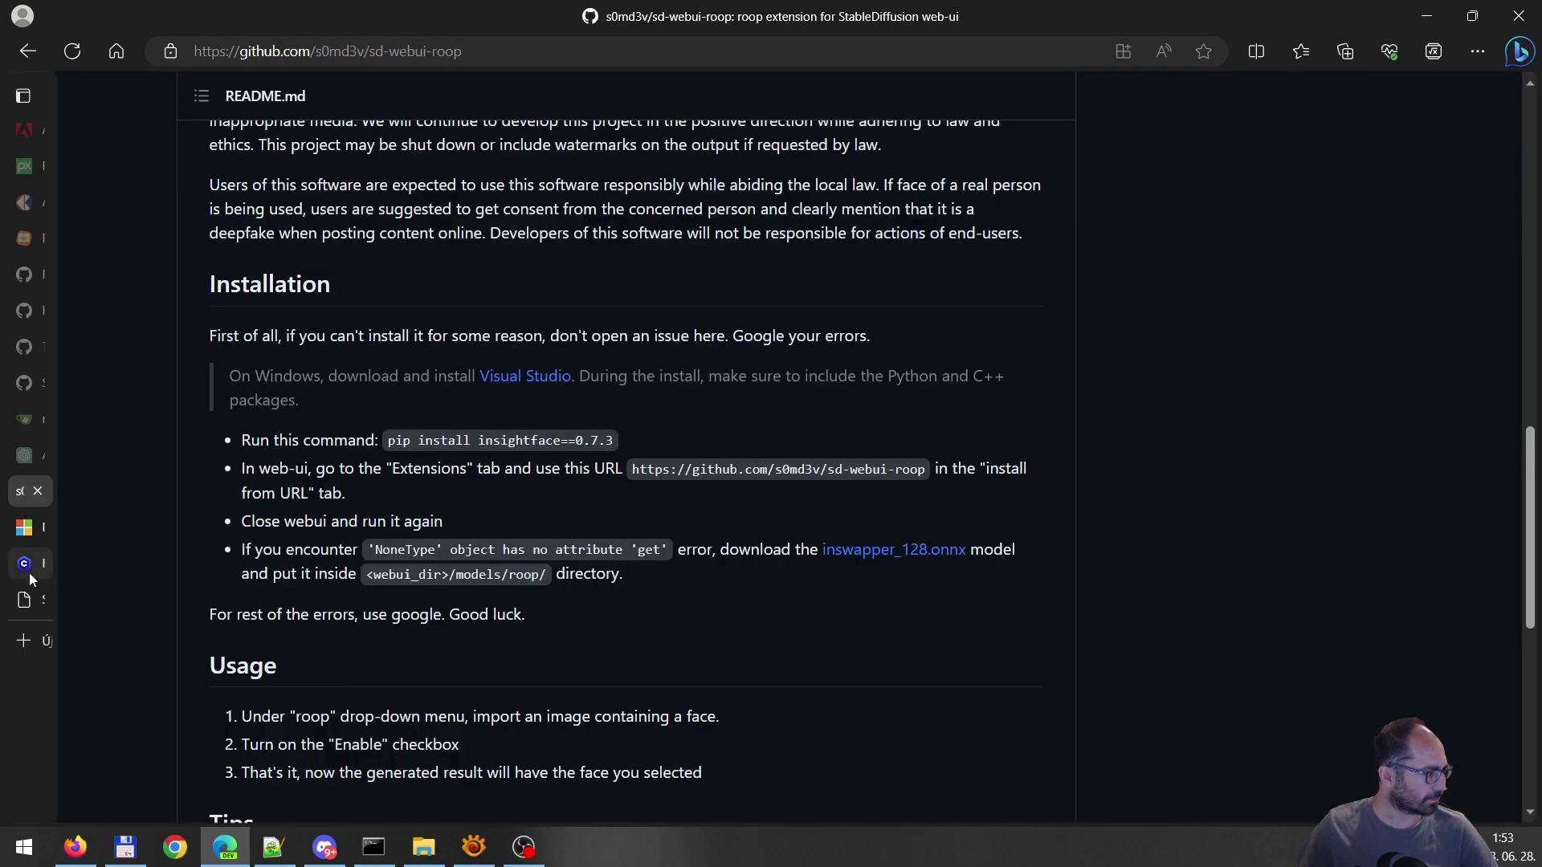
left_click(74, 601)
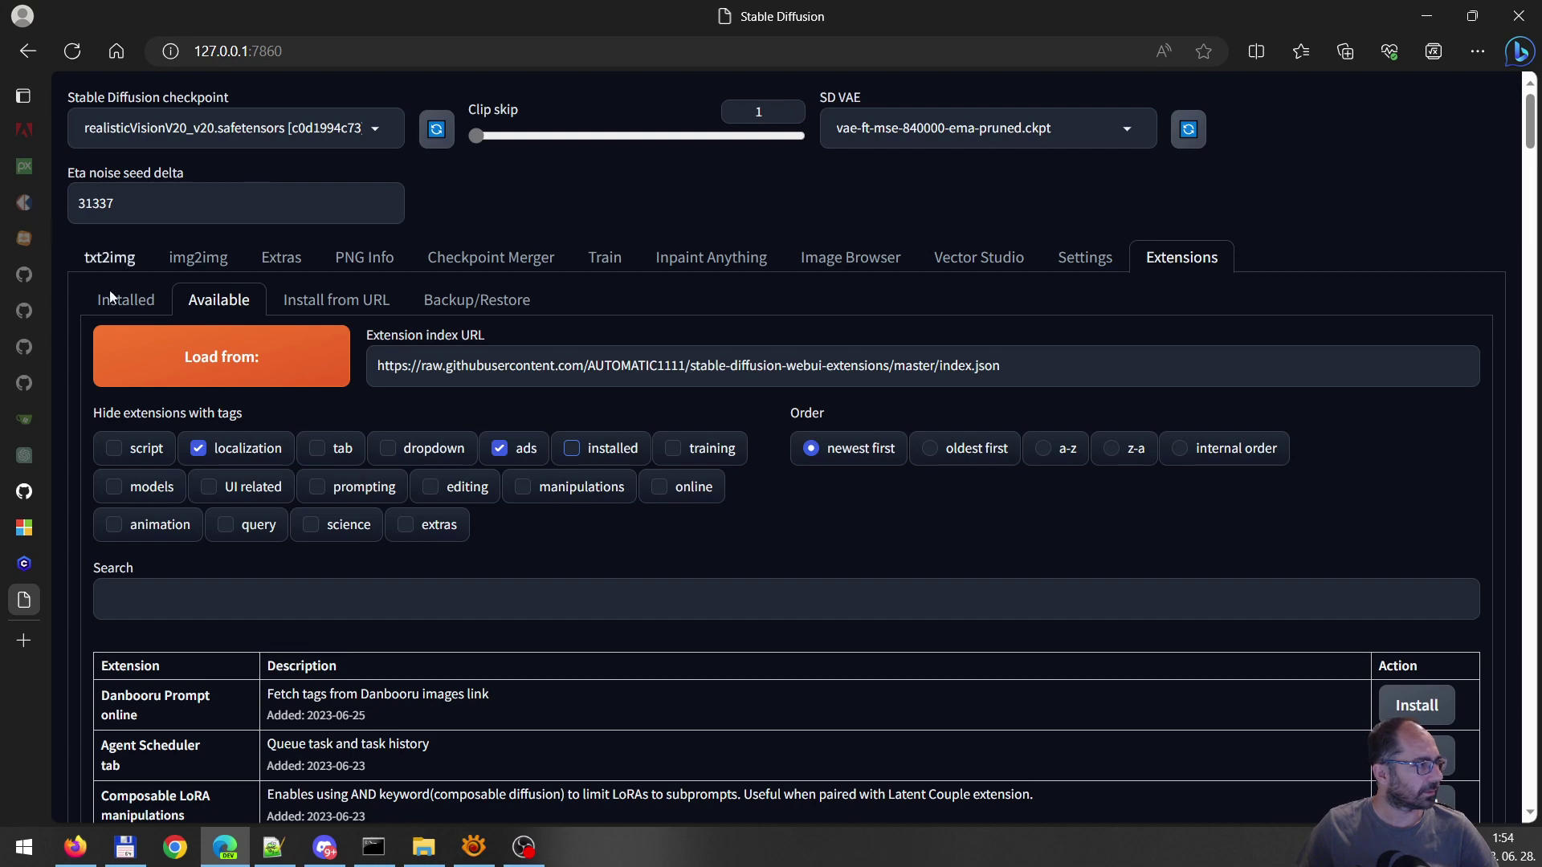
left_click(112, 258)
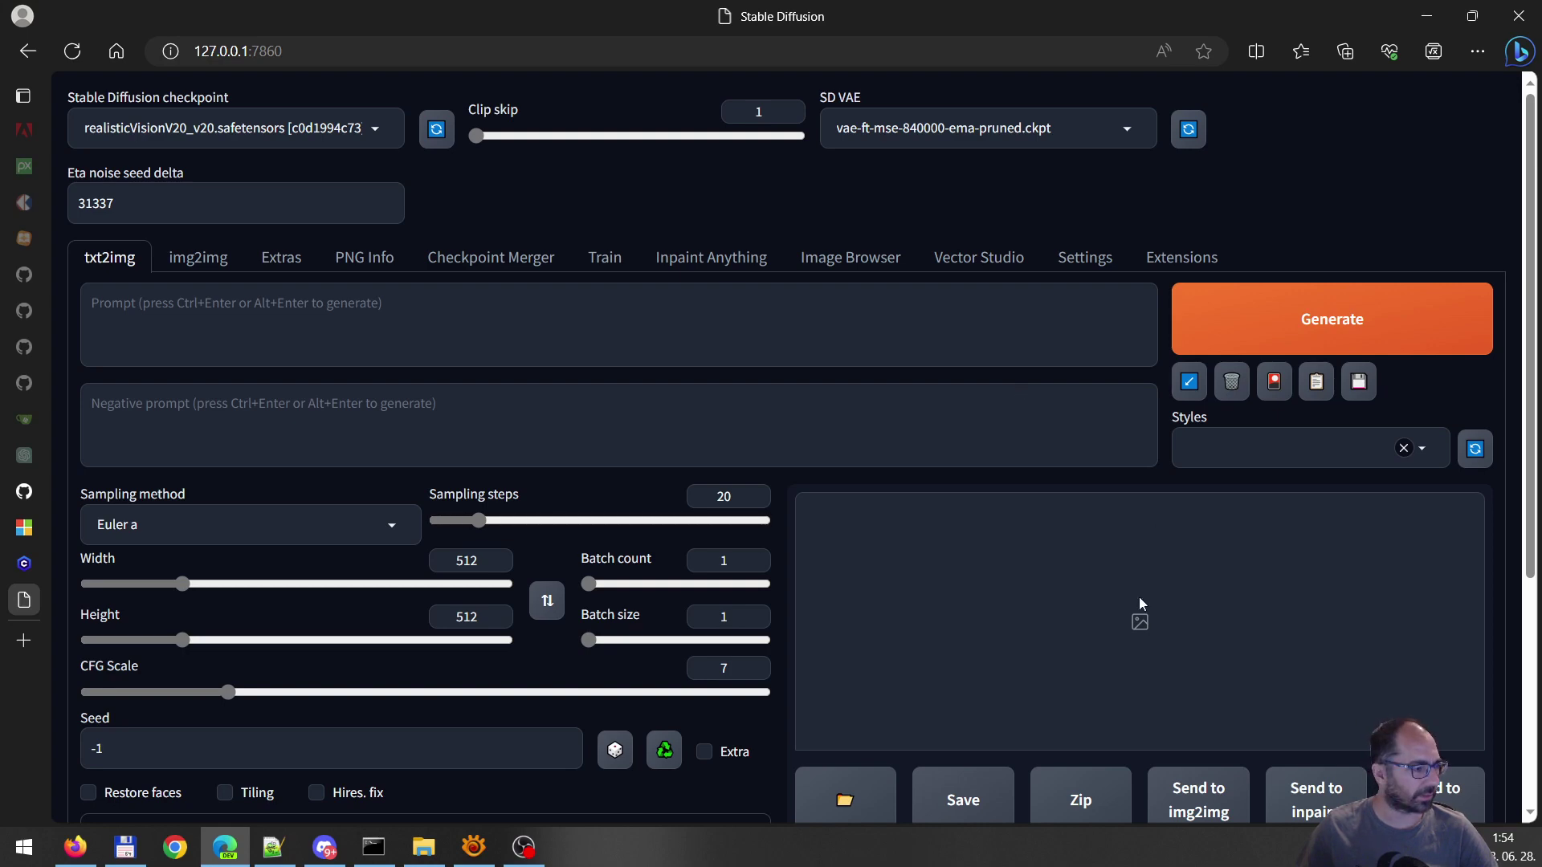
scroll(803, 447, "down", 4)
scroll(784, 457, "up", 4)
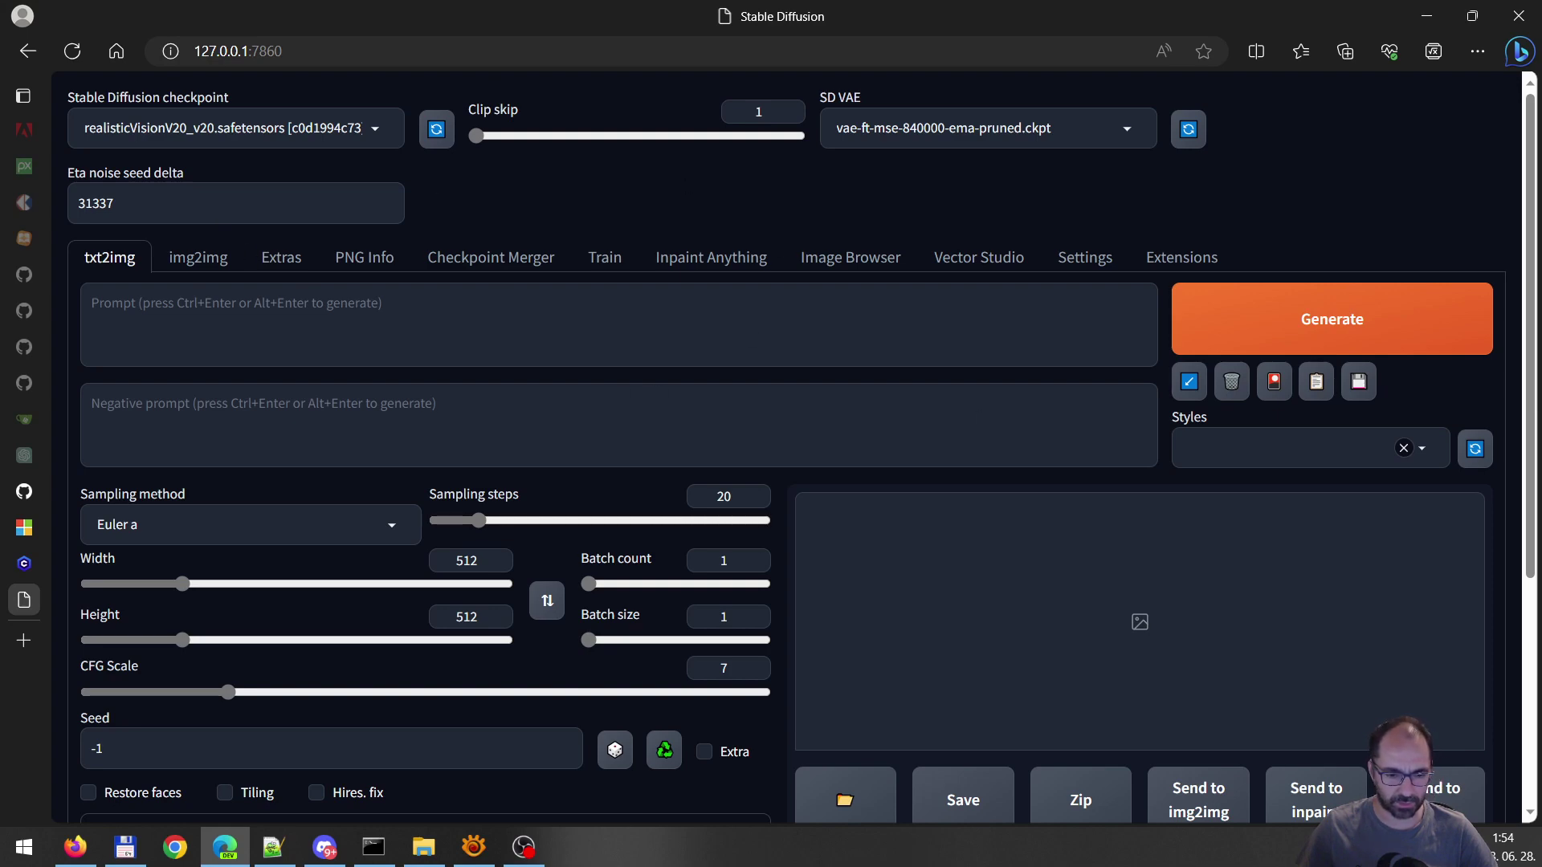
Fill in the prompt from the notes, beginning "RAW photo, (high detailed skin:1.2), beautiful 40 year old woman with curly blond hair"
key("alt+Tab")
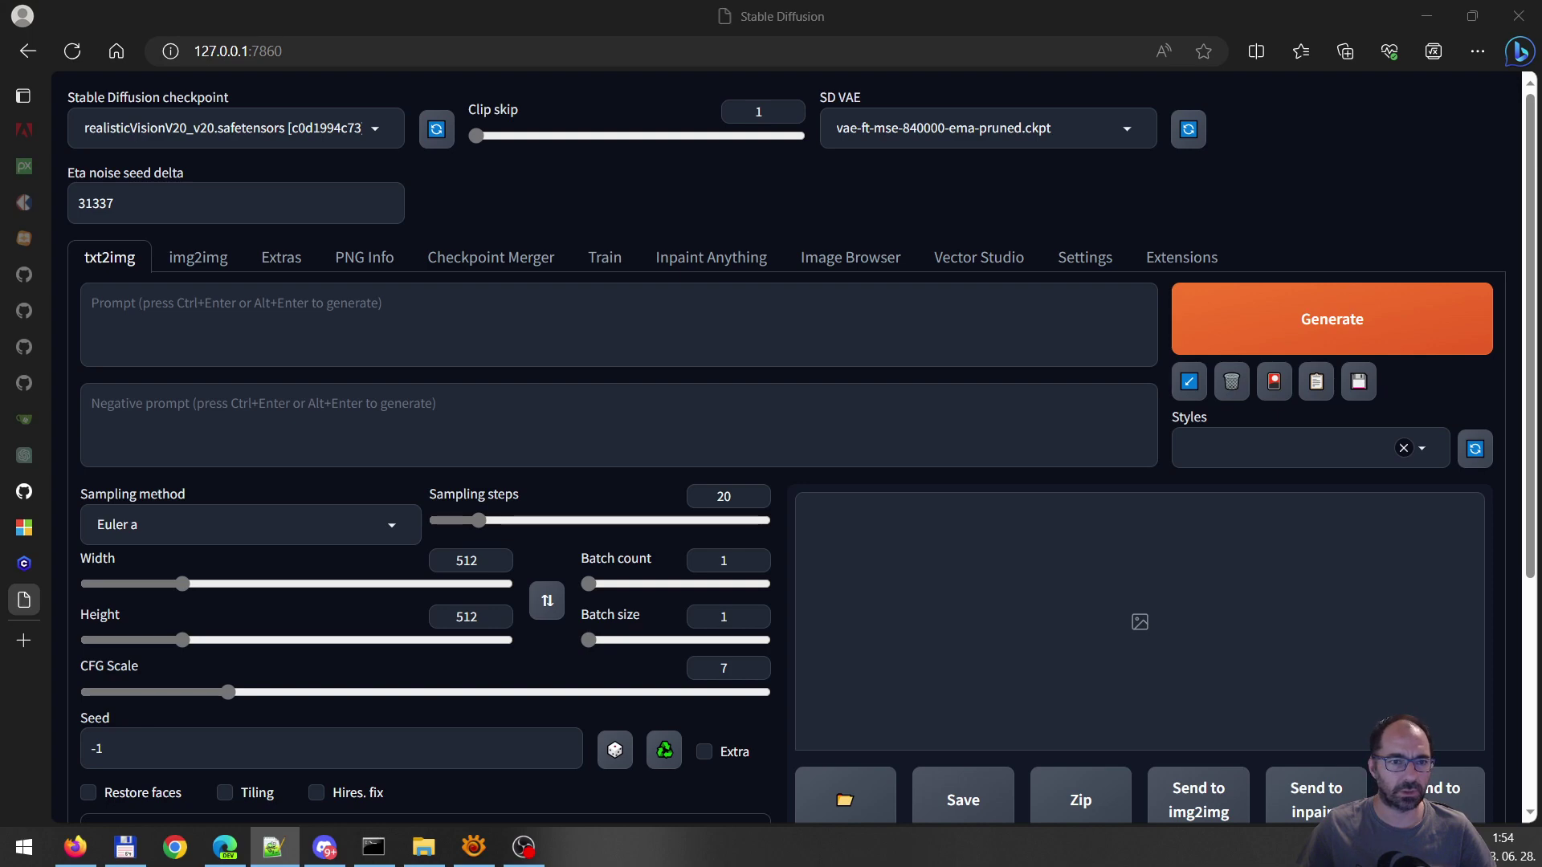
left_click(351, 354)
type("RAW photo, (high detailed skin:1.2), beautiful 40 year old woman with curly blond hair, 8k uhd, dslr, soft lighting, high quality, film grain, Fujifilm XT3, ultra sharp face, focus on face, grin")
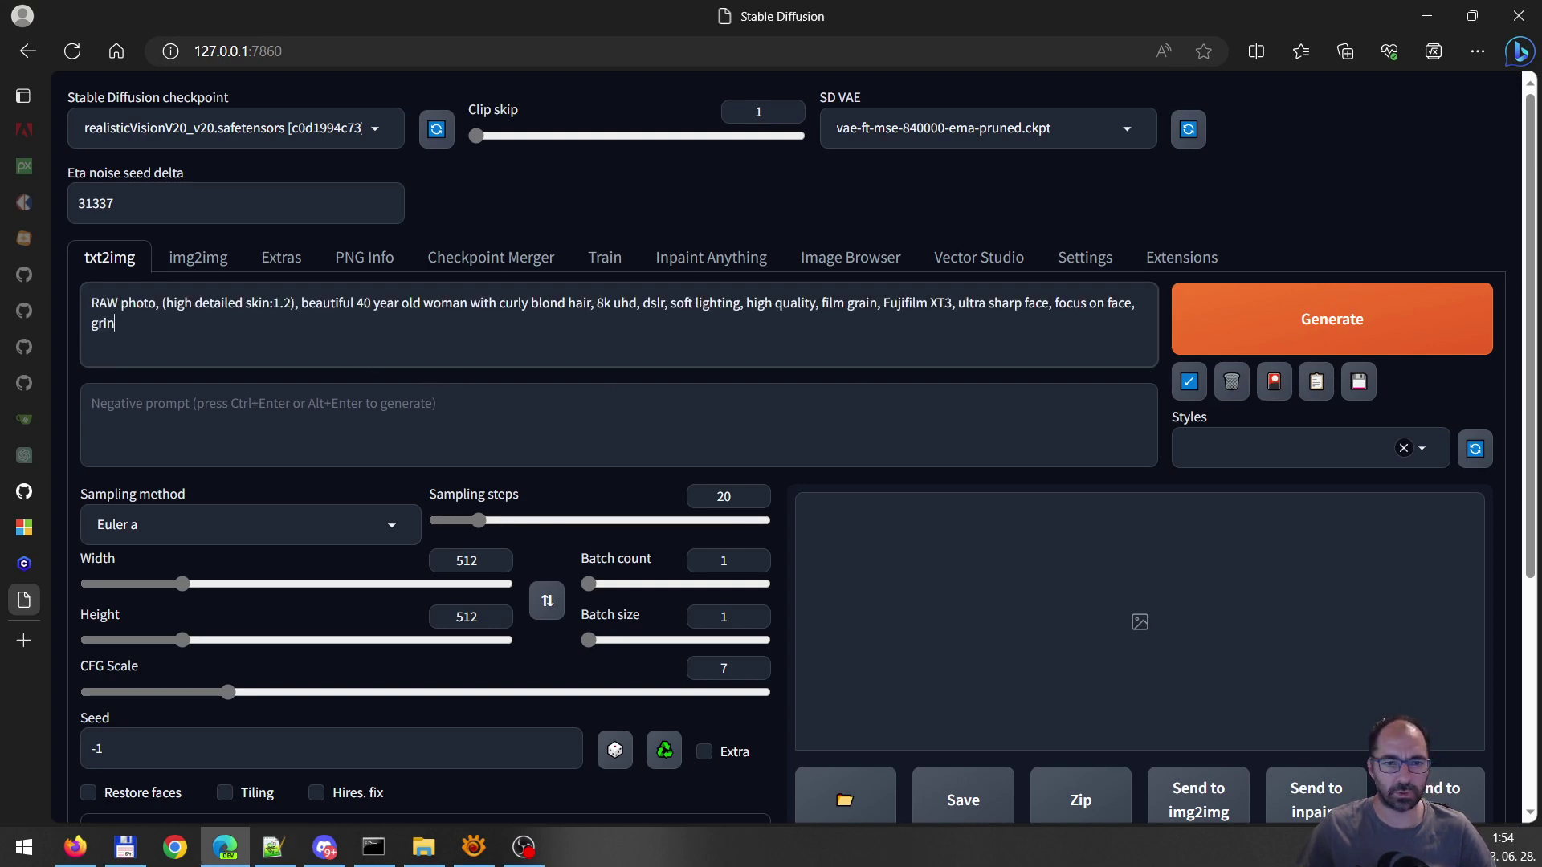
Fill in the negative prompt from the notes, beginning "(deformed iris, deformed pupils, semi-realistic, cgi, 3d, render, sketch, cartoon, drawing, anime:1.4)"
key("alt+Tab")
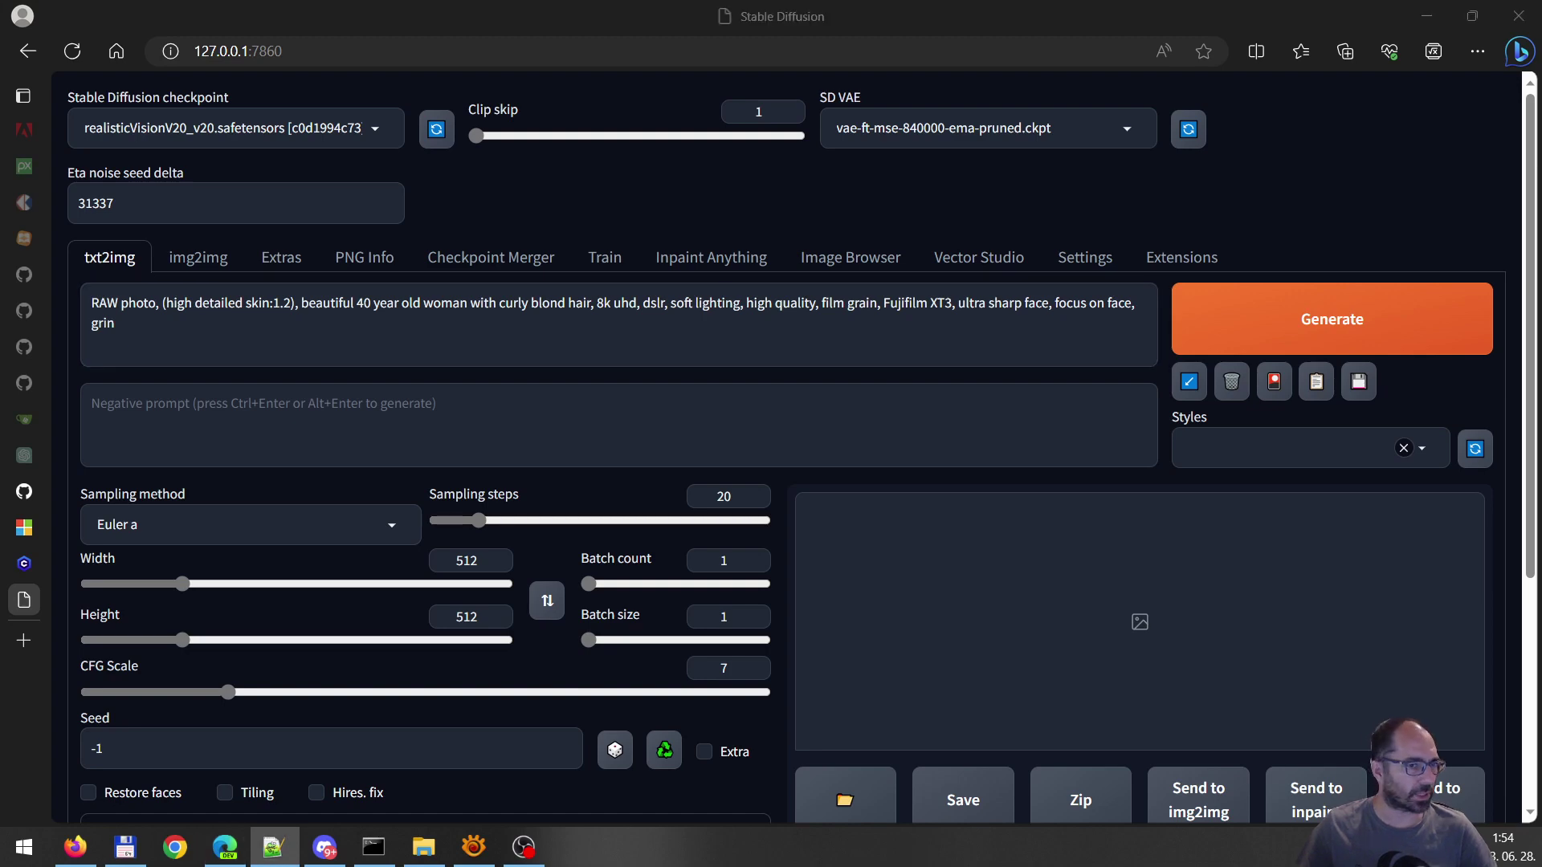
left_click(137, 437)
type("(deformed iris, deformed pupils, semi-realistic, cgi, 3d, render, sketch, cartoon, drawing, anime:1.4), text, close up, cropped, out of frame, worst quality, low quality, jpeg artifacts, ugly, duplicate, morbid, mutilated, extra fingers, mutated hands, poorly drawn hands, poorly drawn face, mutation, deformed, blurry, dehydrated, bad anatomy, bad proportions, extra limbs, cloned face, disfigured, gross proportions, malformed limbs, missing arms, missing legs, extra arms, extra legs, fused fingers, too many fingers, long neck")
Set the sampling steps to 30 and generate the image
scroll(469, 448, "down", 1)
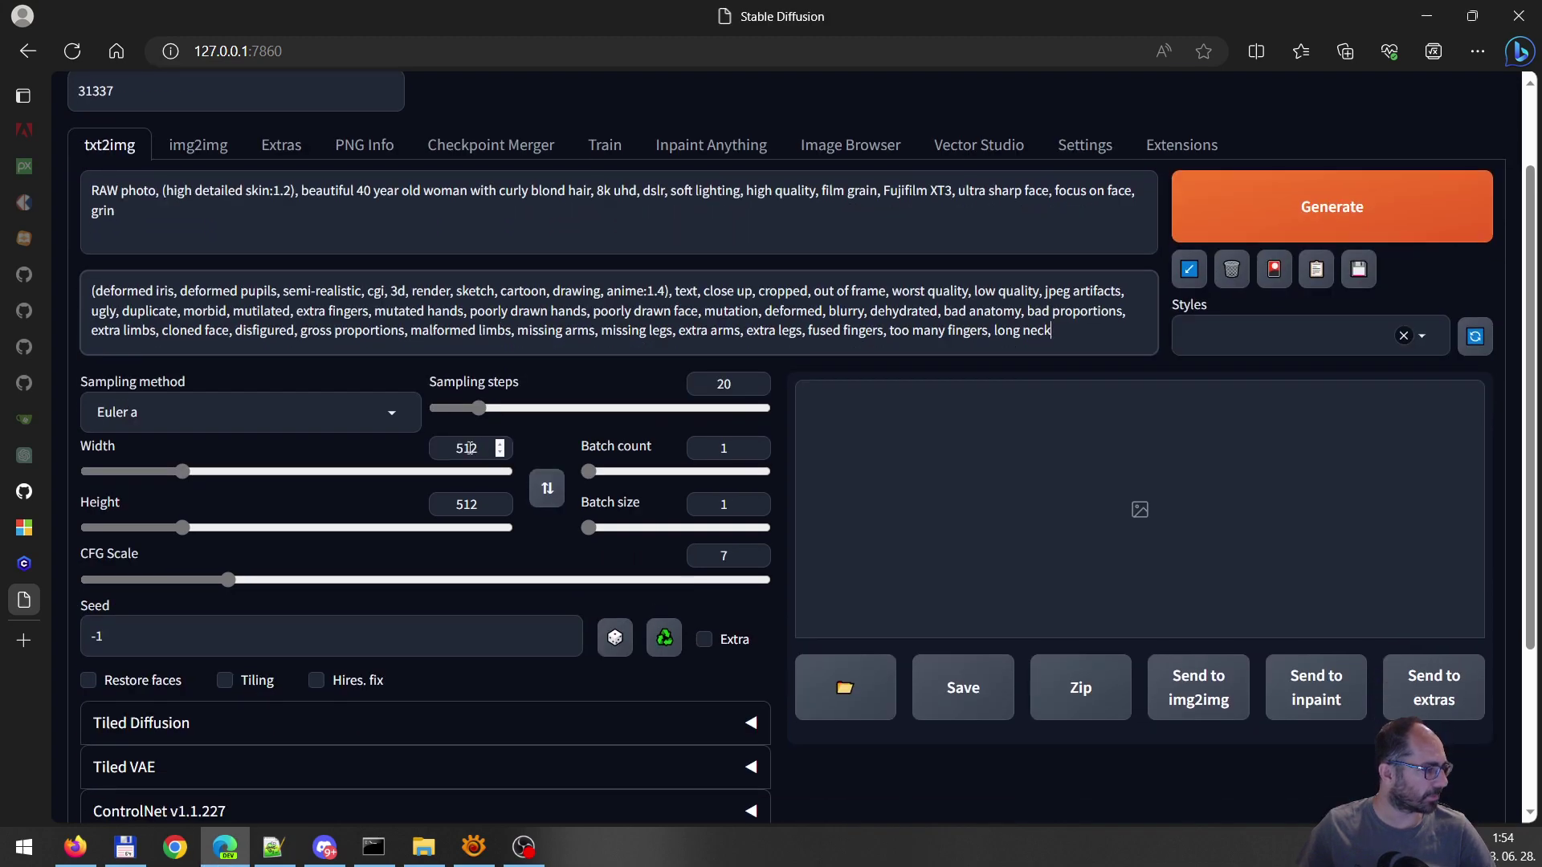
left_click_drag(492, 409, 501, 407)
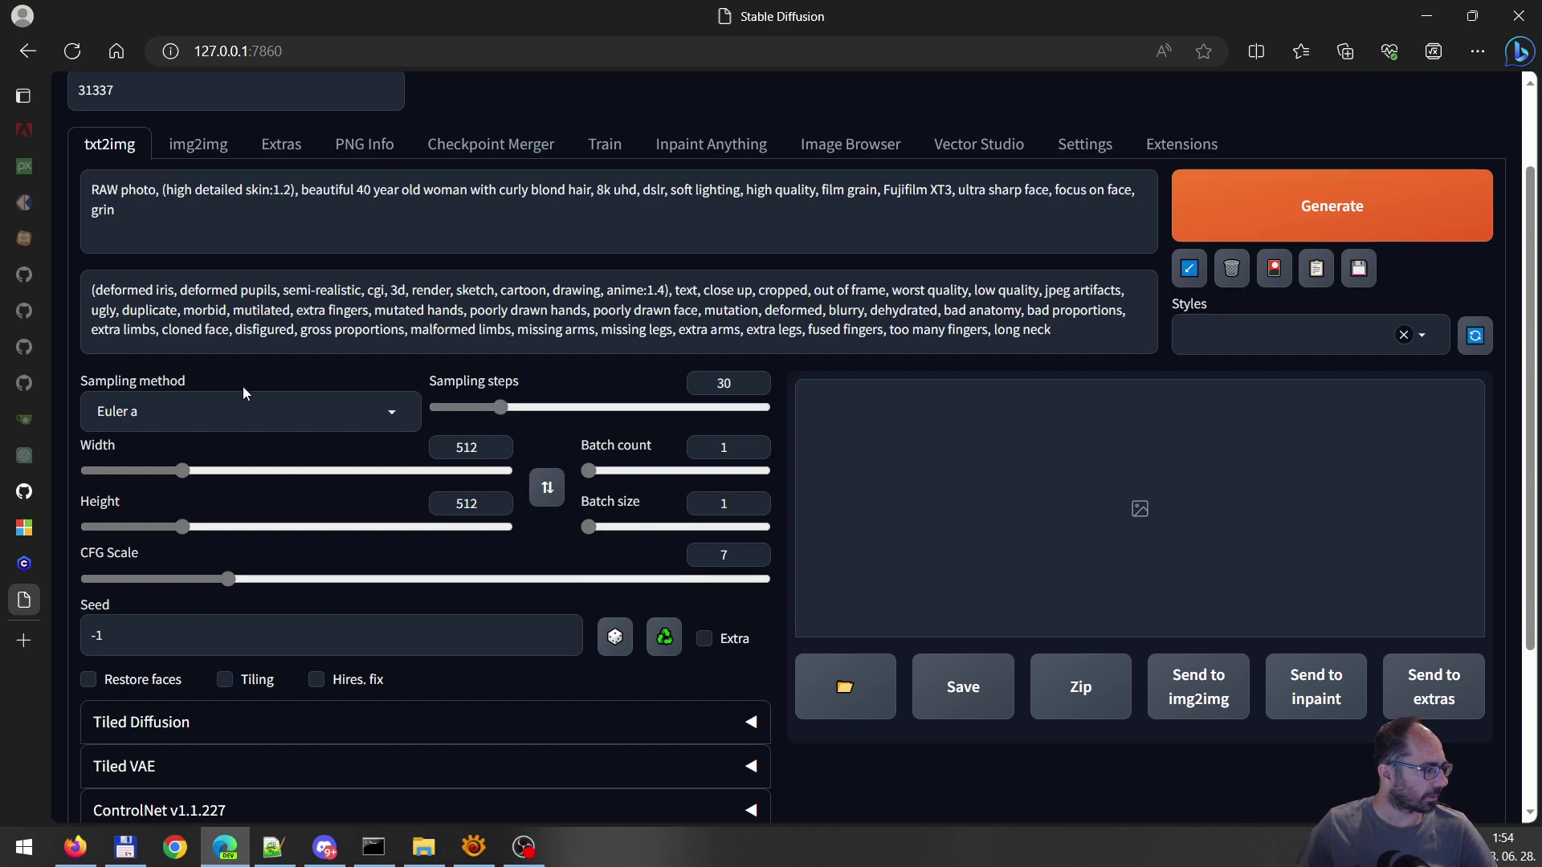
scroll(434, 541, "down", 1)
scroll(437, 551, "up", 2)
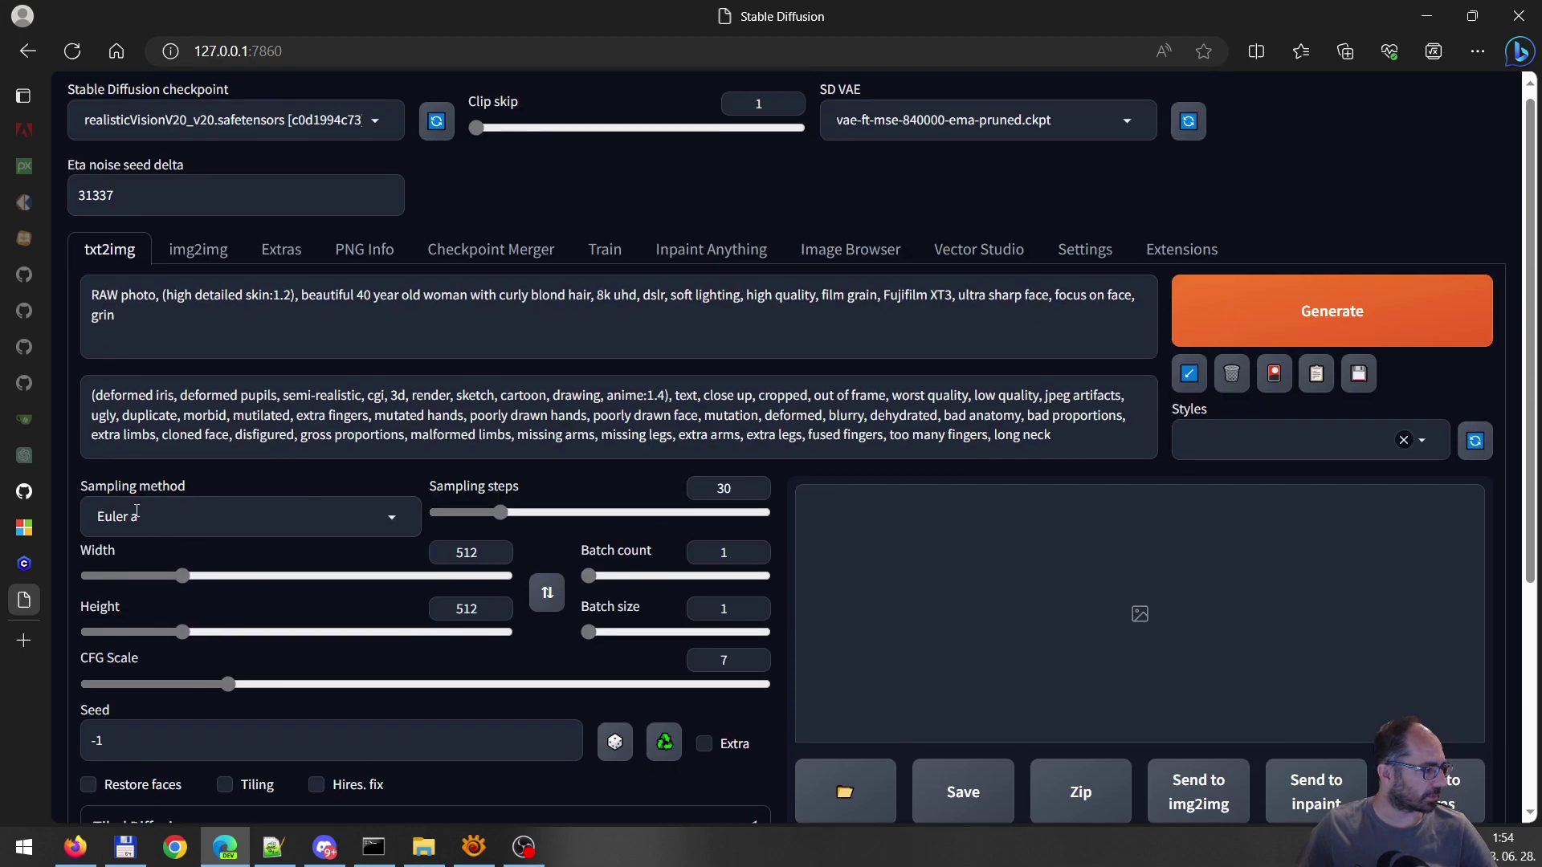
left_click(1265, 314)
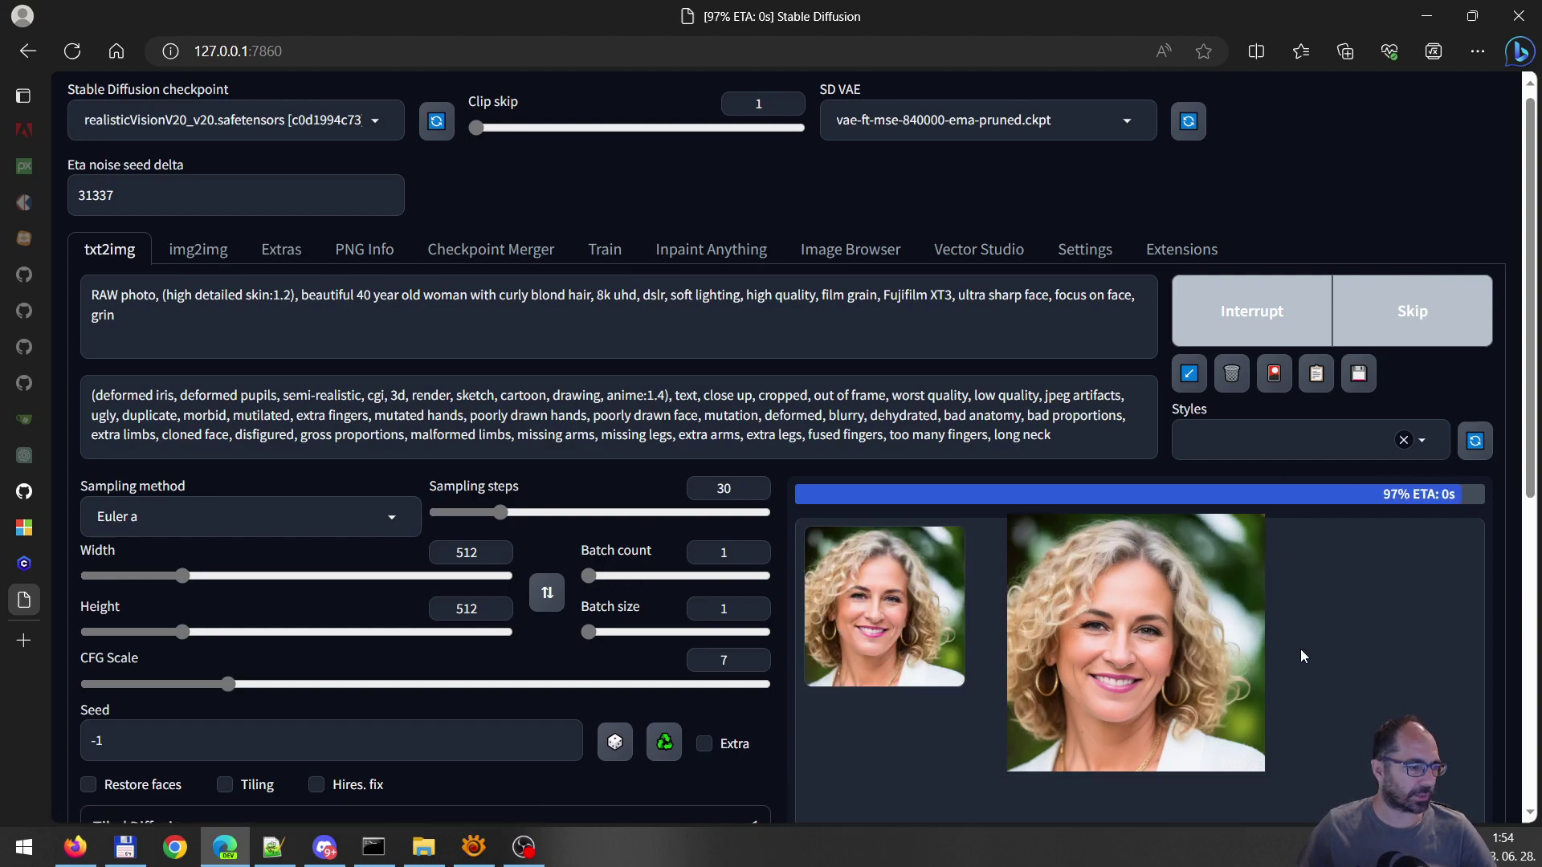
Examine the generated portrait, its generation details and the txt2img settings used for it
scroll(1057, 551, "down", 5)
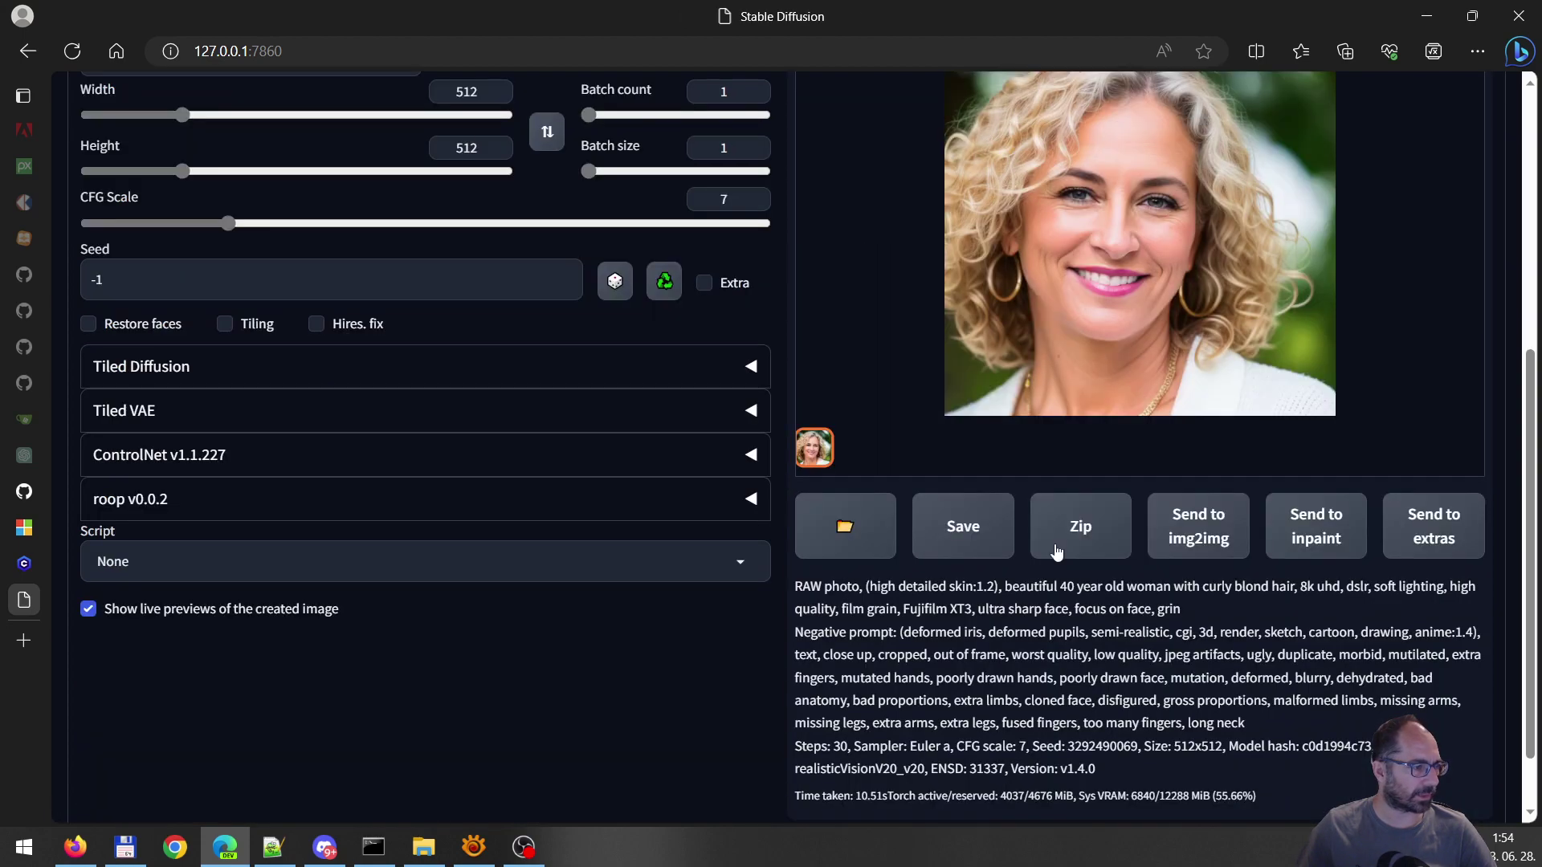
scroll(1105, 415, "up", 3)
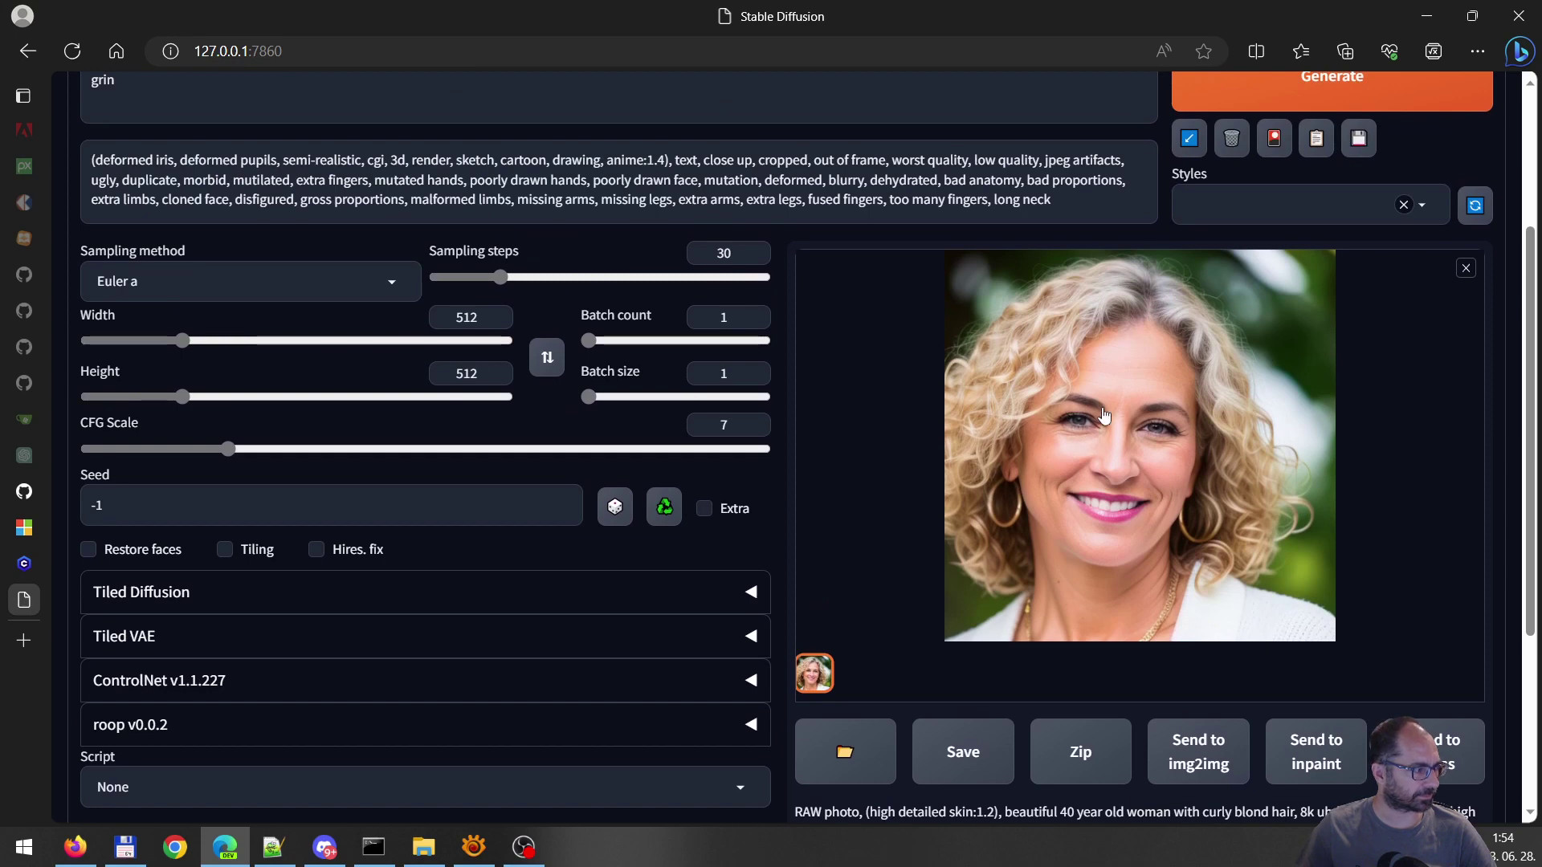
scroll(1099, 424, "up", 3)
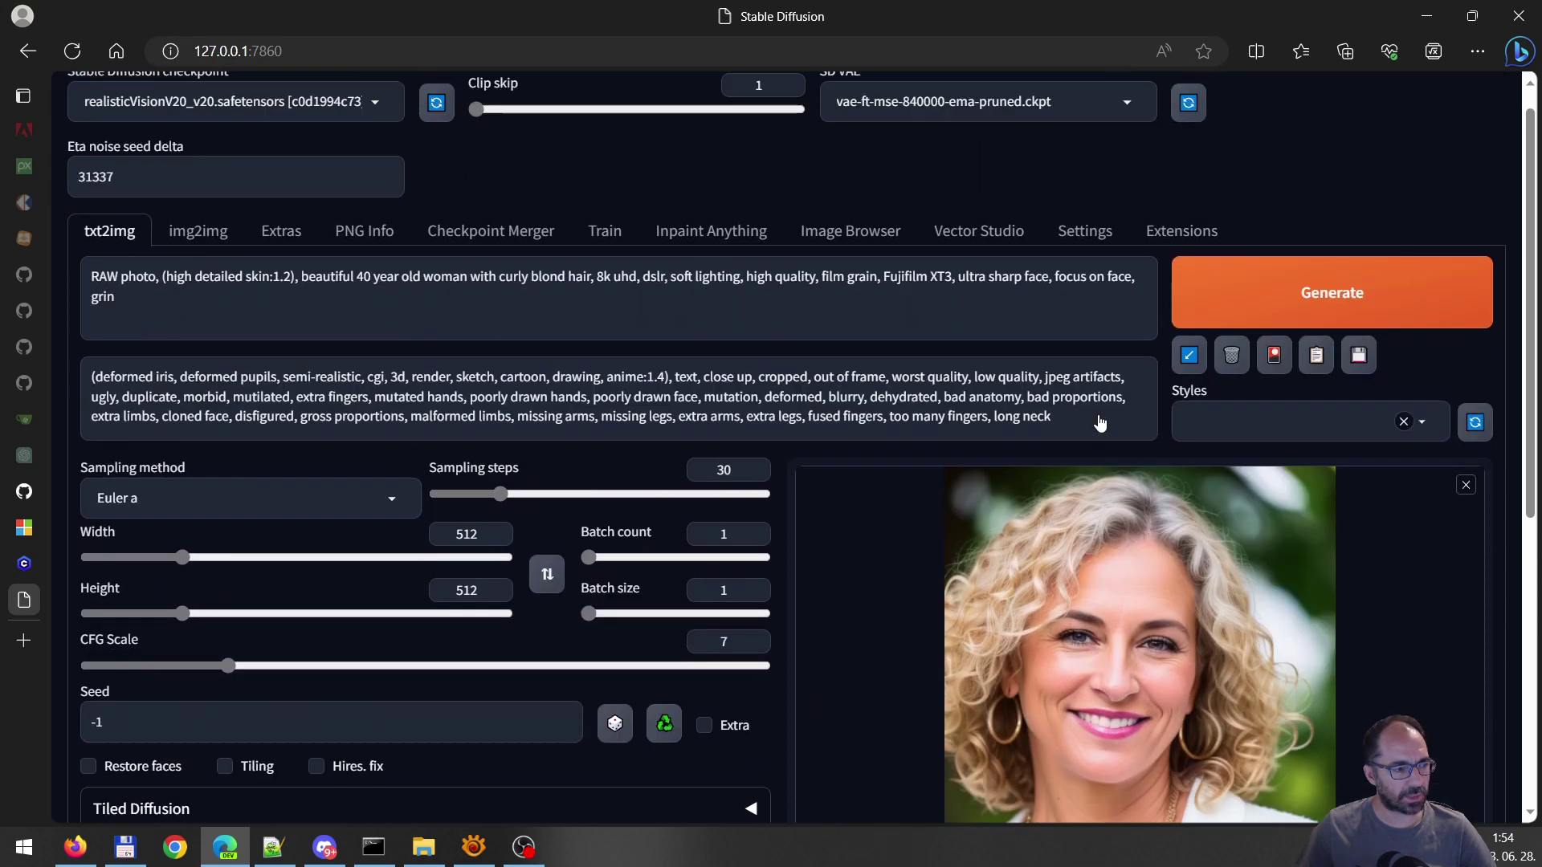
scroll(963, 481, "down", 3)
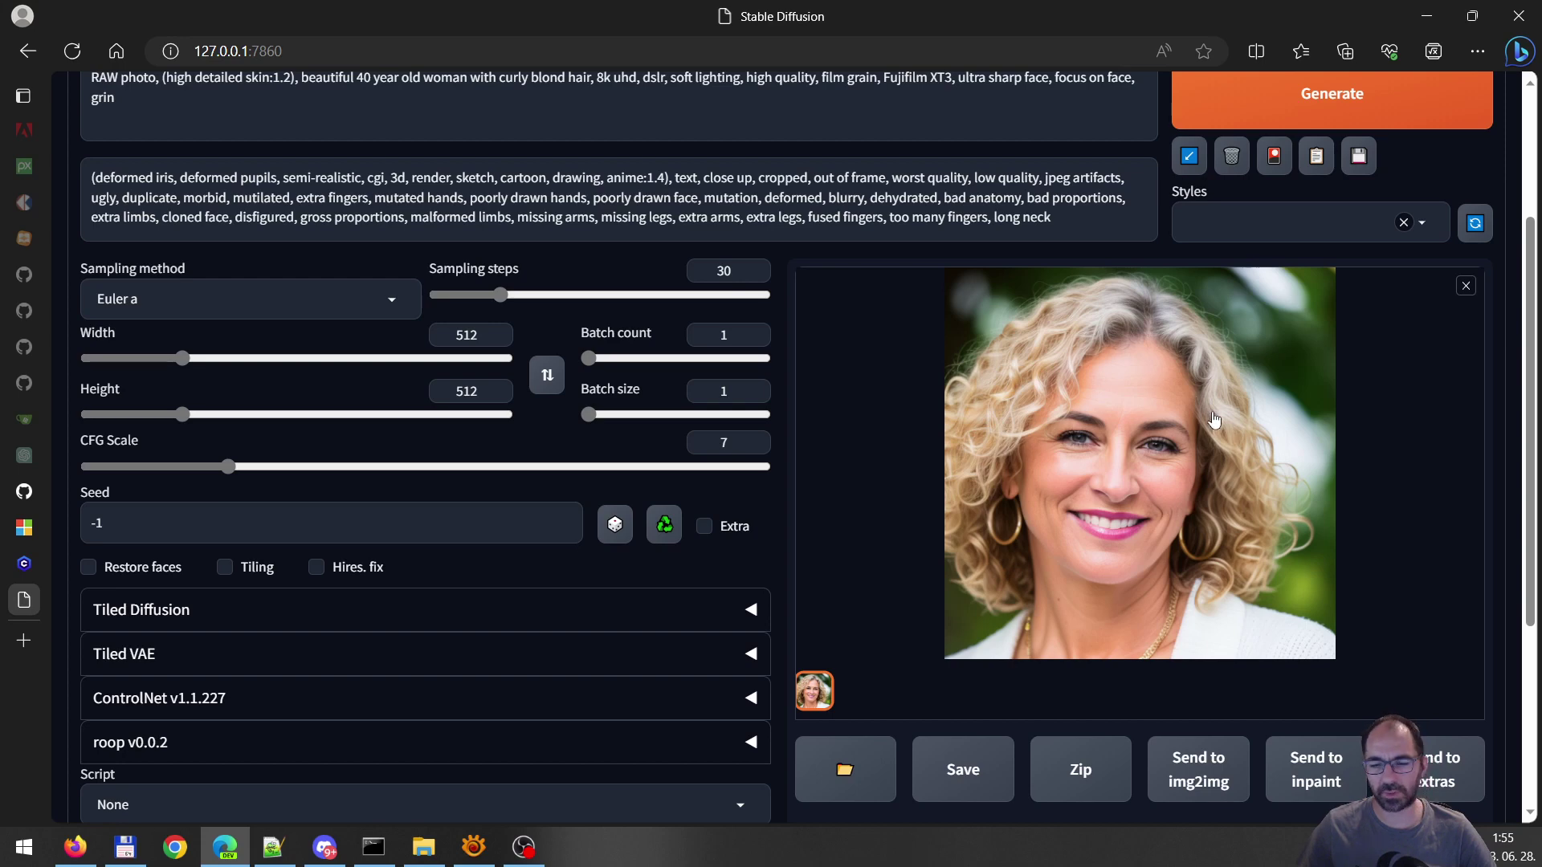
scroll(1213, 420, "down", 3)
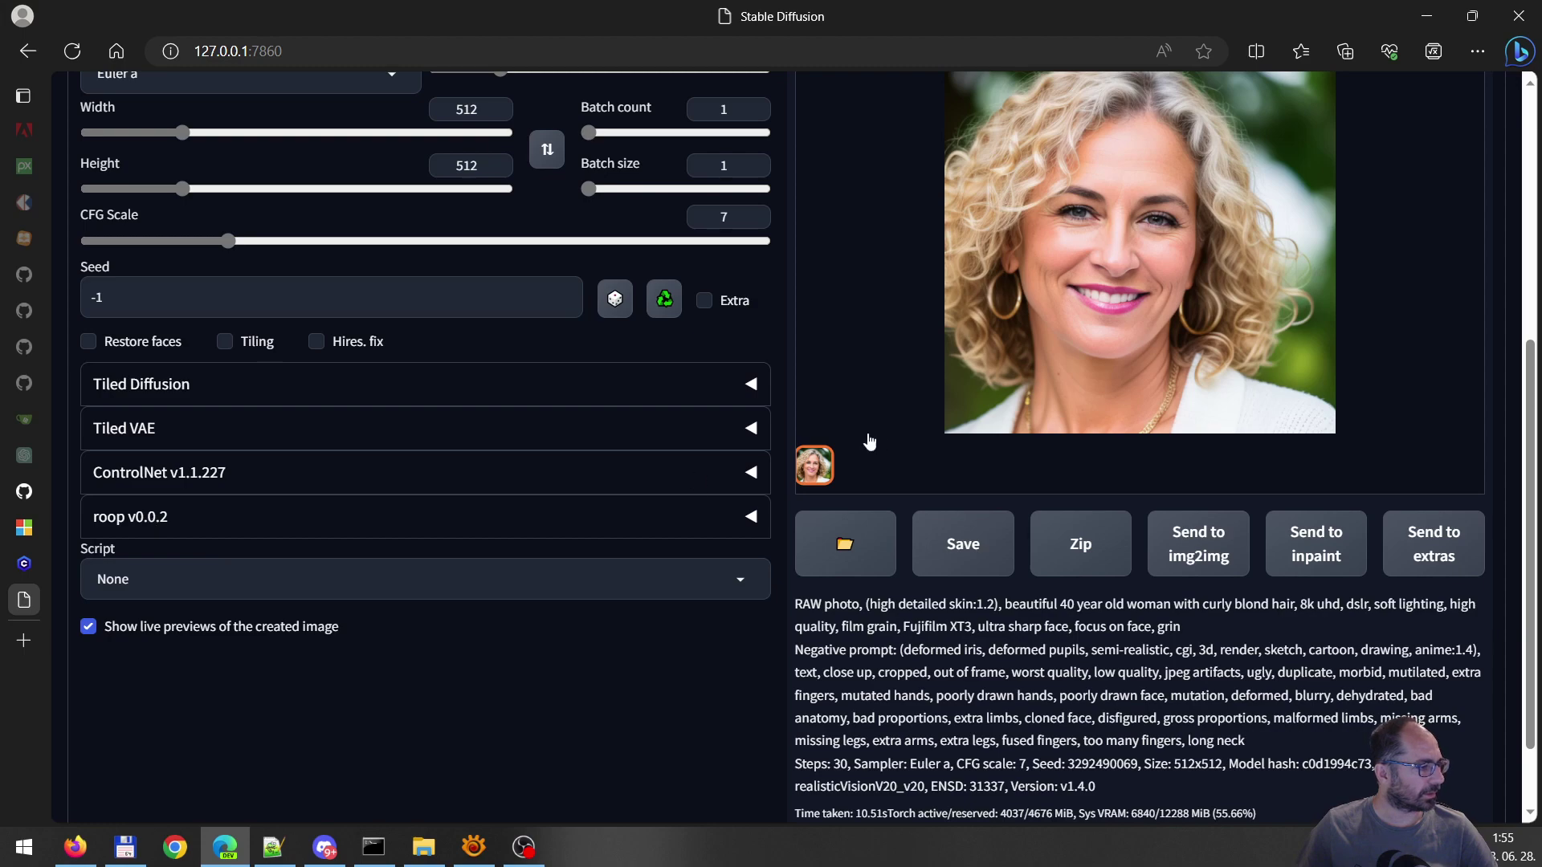
scroll(869, 442, "up", 5)
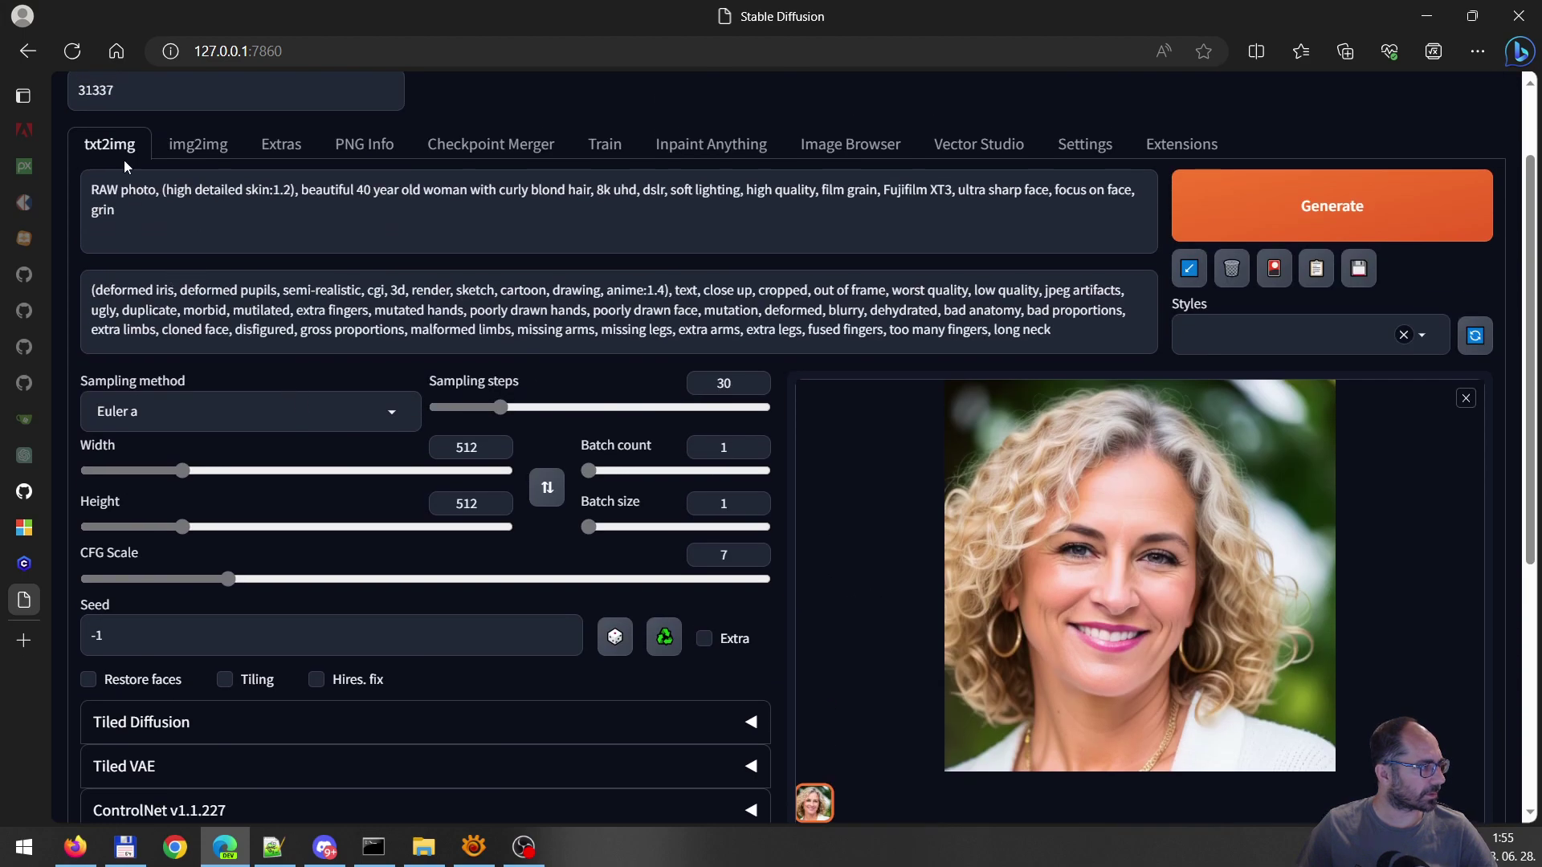
Expand the roop v0.0.2 section and load jenna_elfman.jpg from the bemutato14 folder as its source face image
scroll(209, 474, "down", 5)
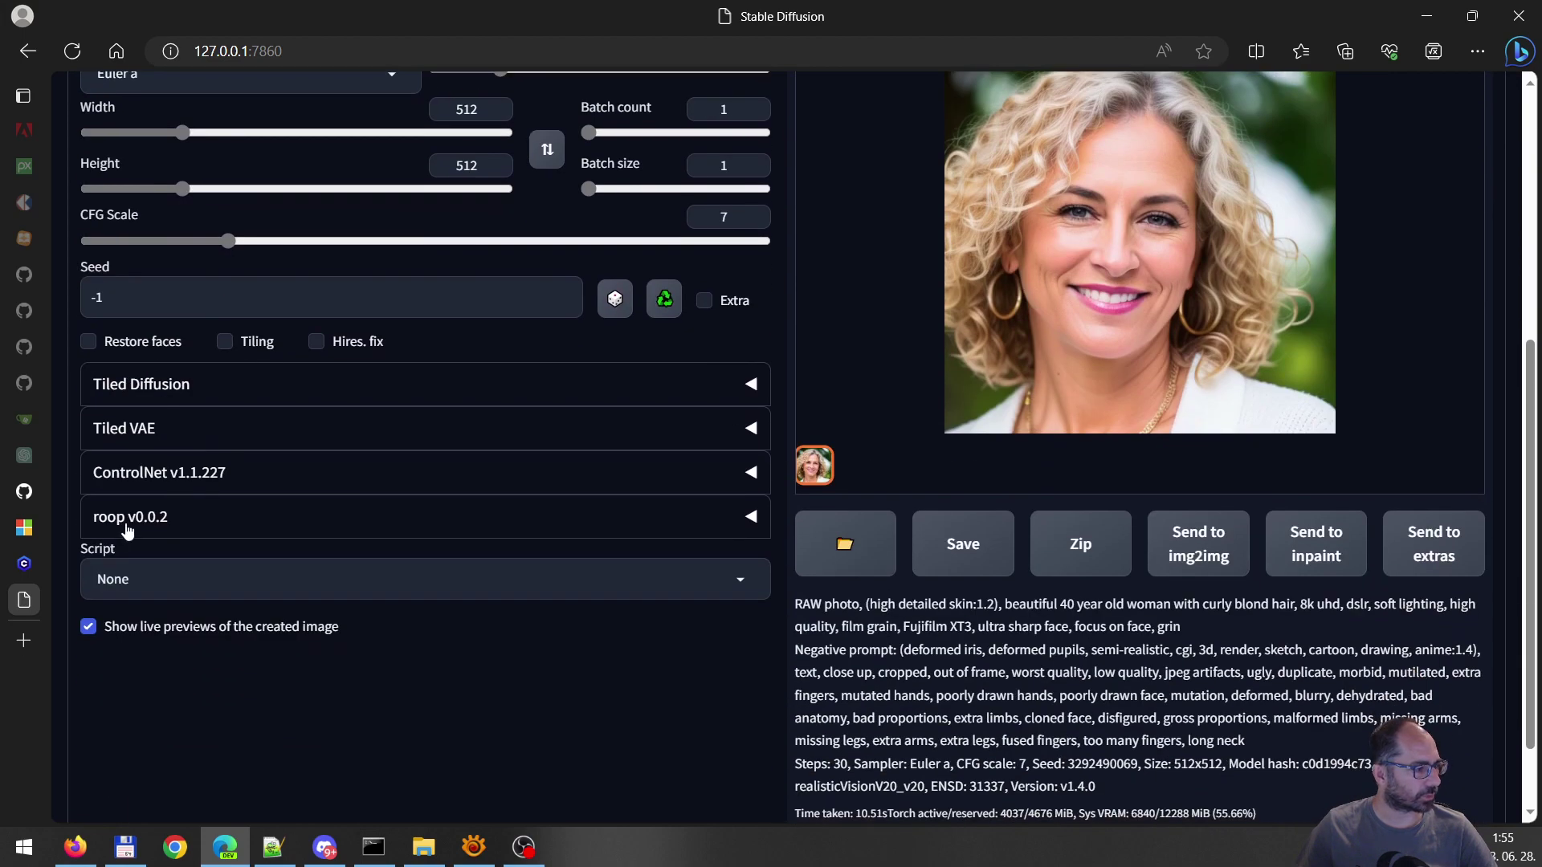
left_click(127, 516)
scroll(429, 562, "down", 2)
left_click(429, 534)
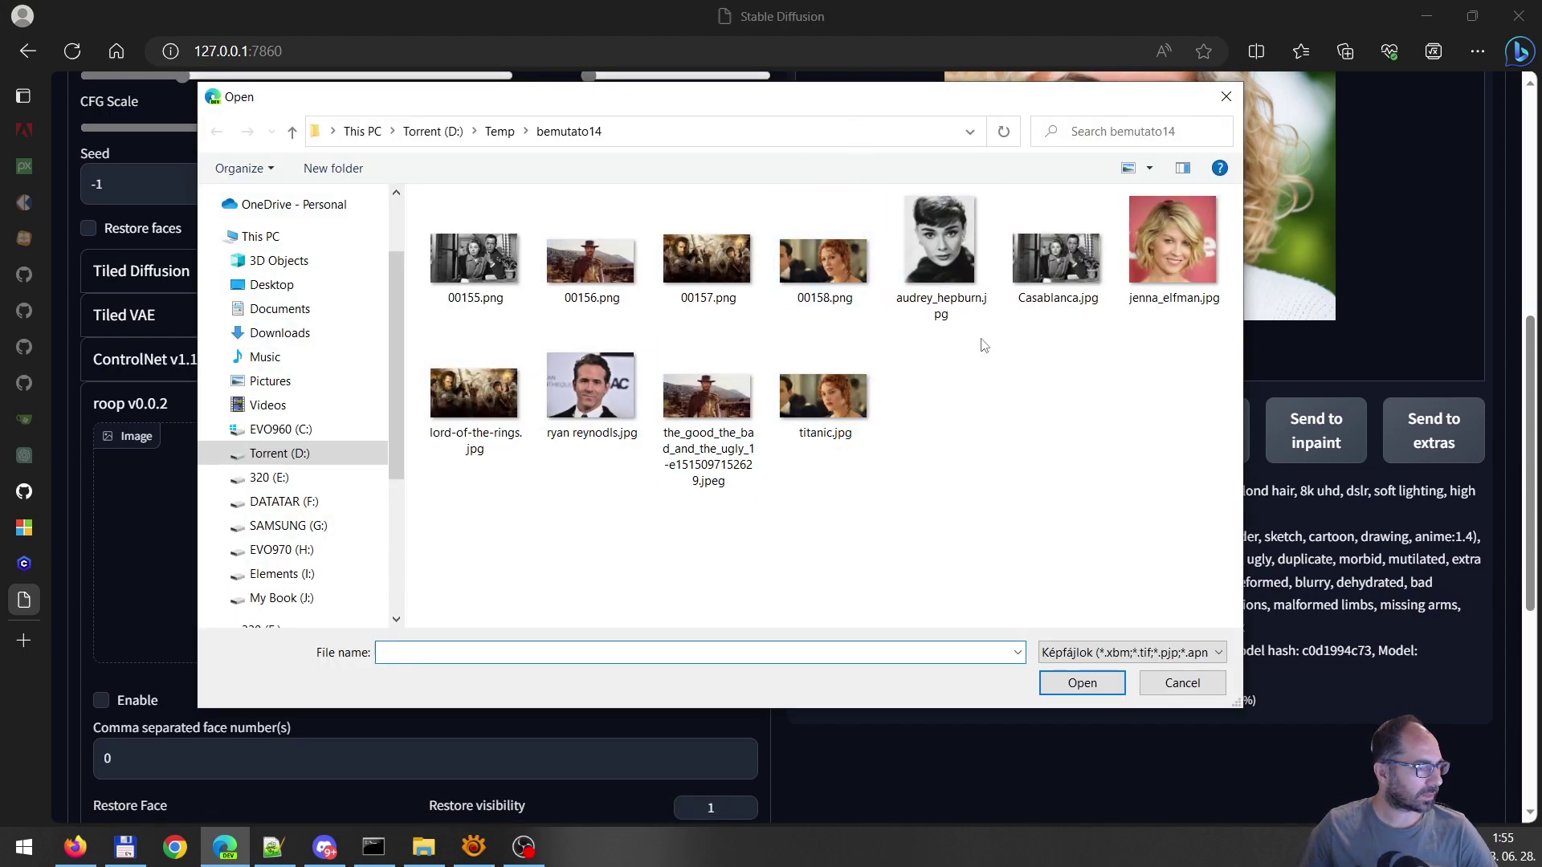
double_click(1175, 243)
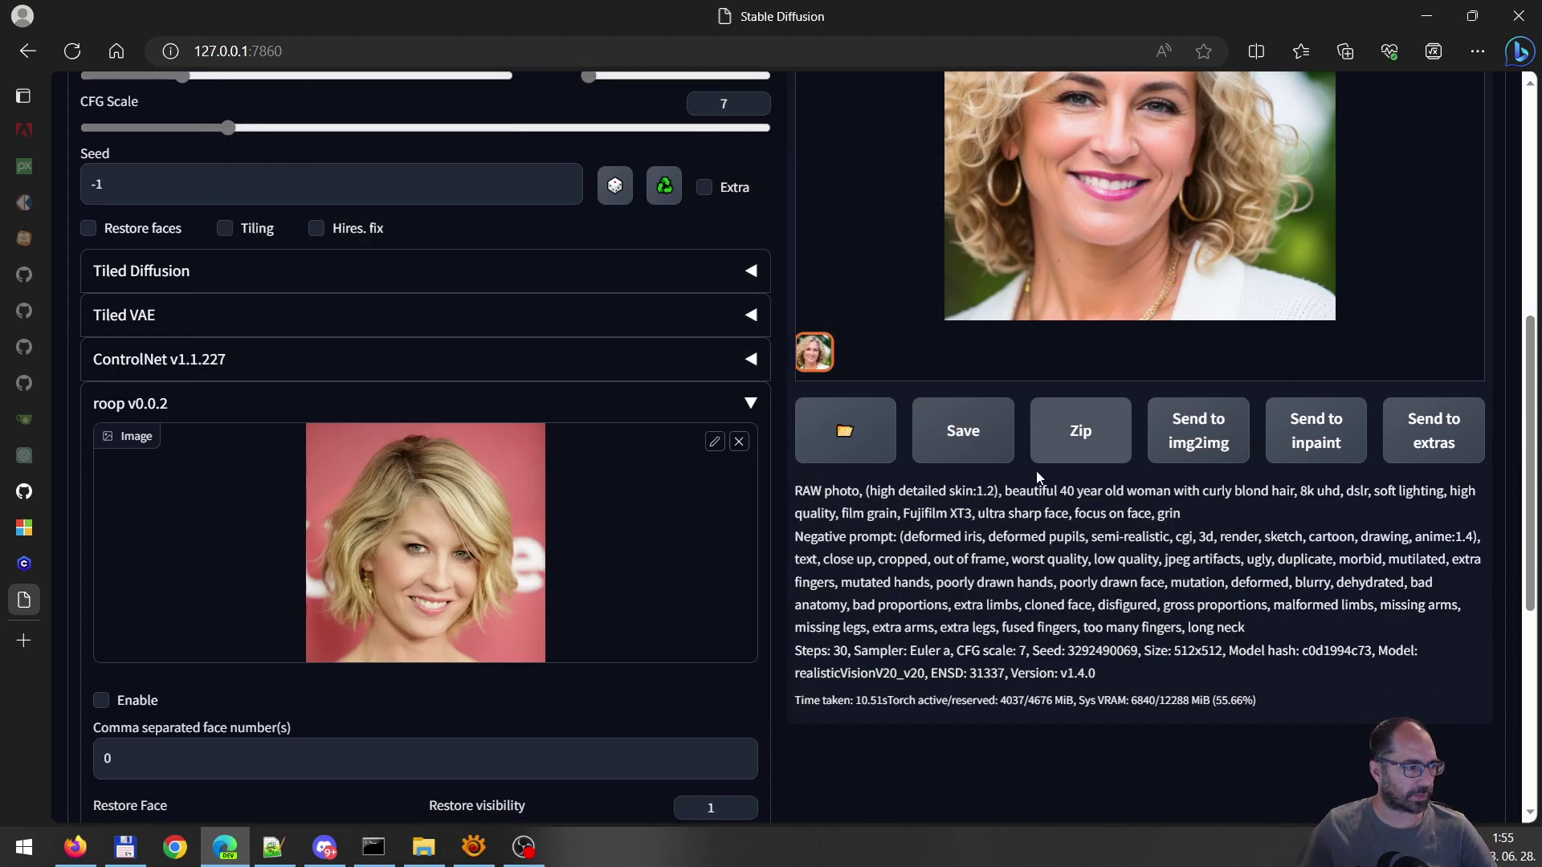
Enable roop with Restore Face set to None and generate the image
scroll(444, 556, "down", 1)
scroll(445, 556, "down", 2)
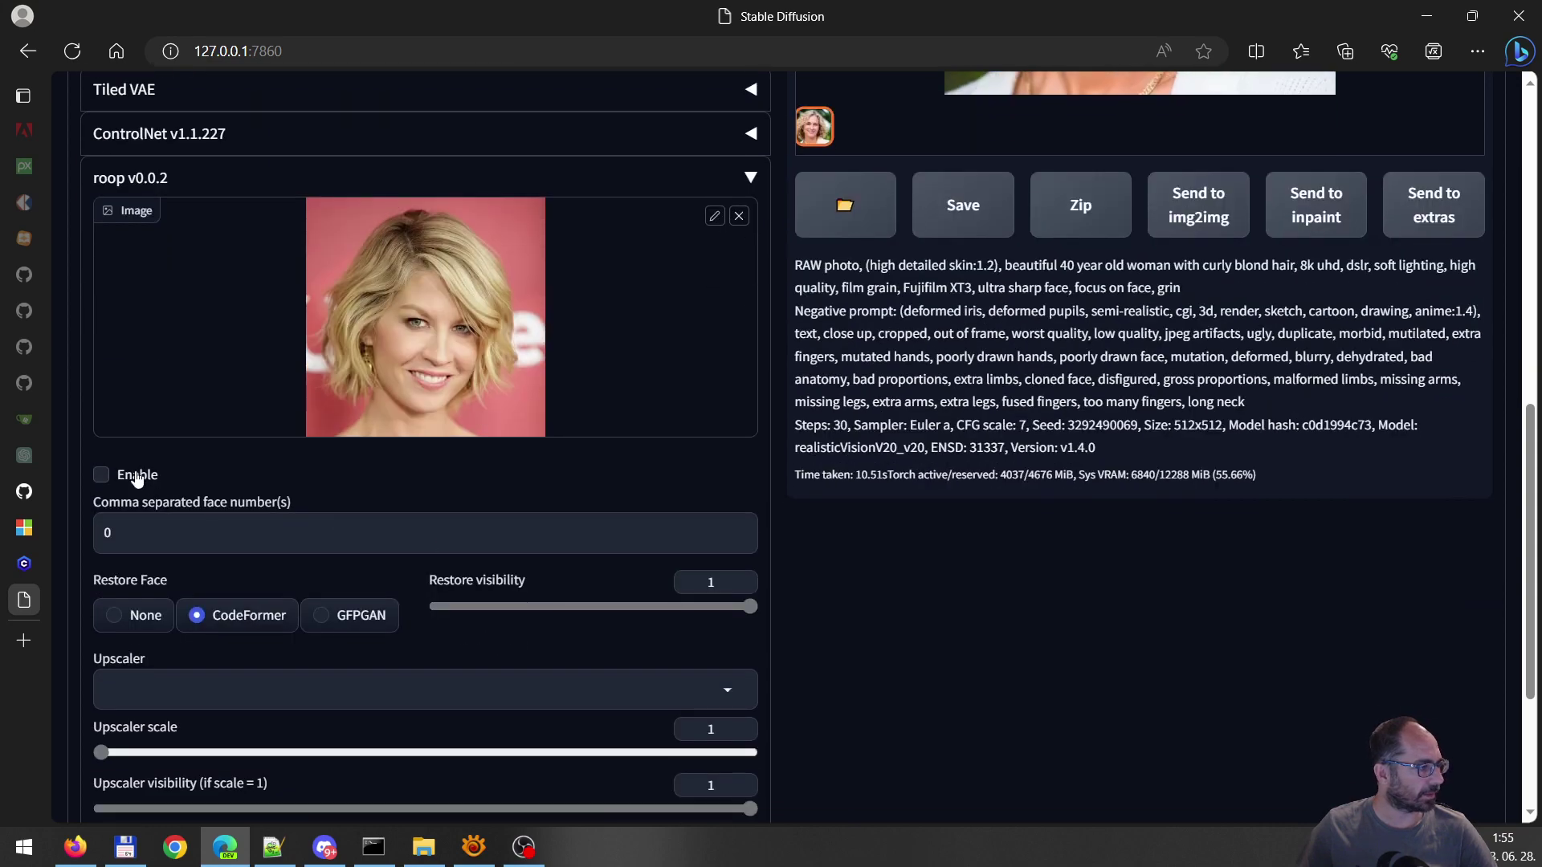
left_click(137, 478)
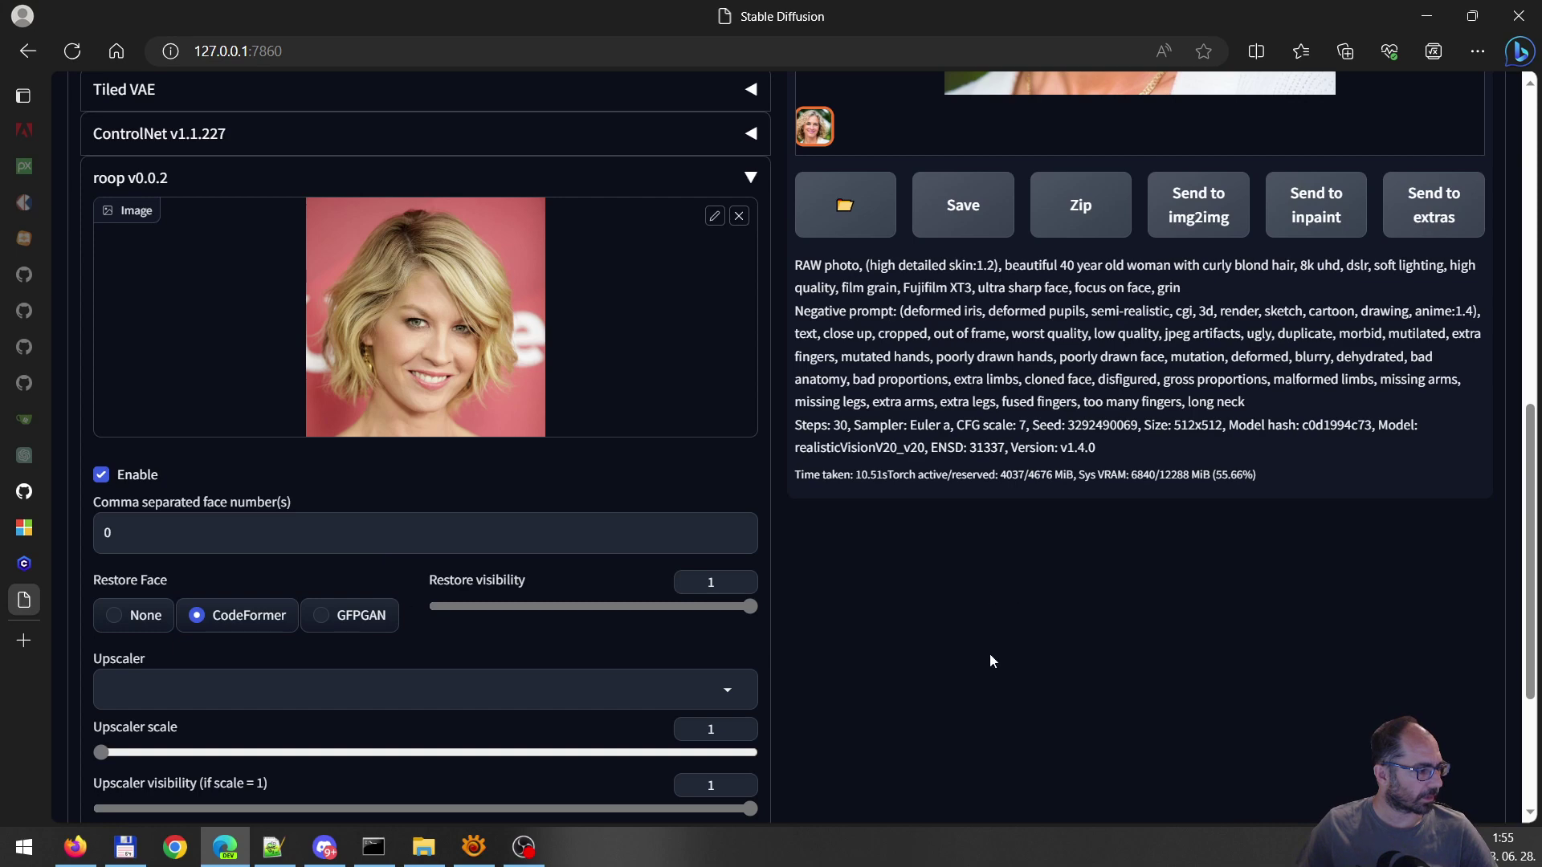
left_click(129, 617)
scroll(803, 638, "up", 5)
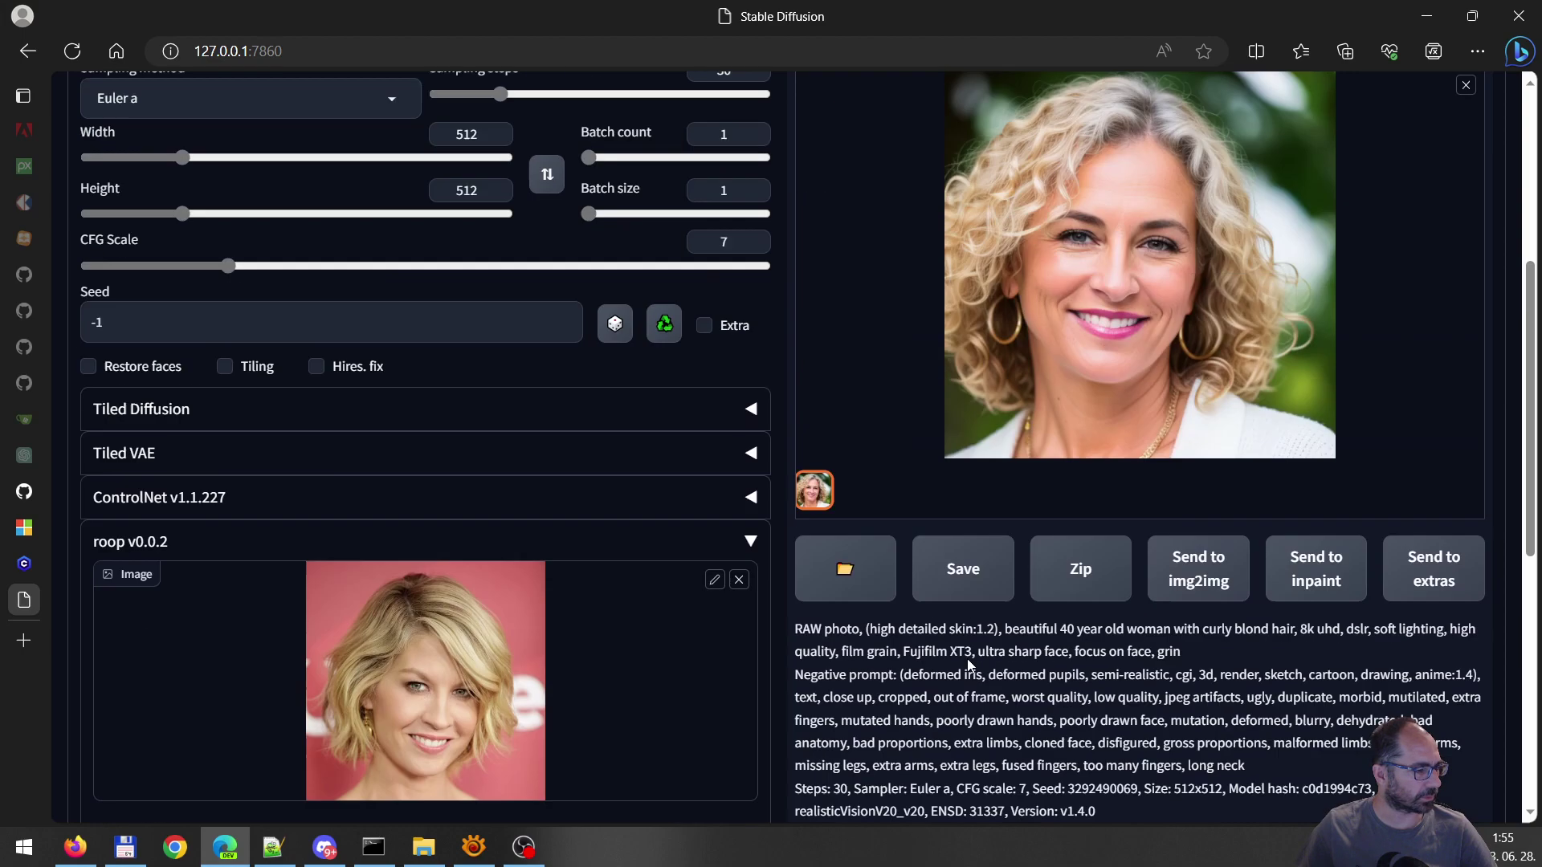
scroll(968, 665, "up", 4)
left_click(1279, 223)
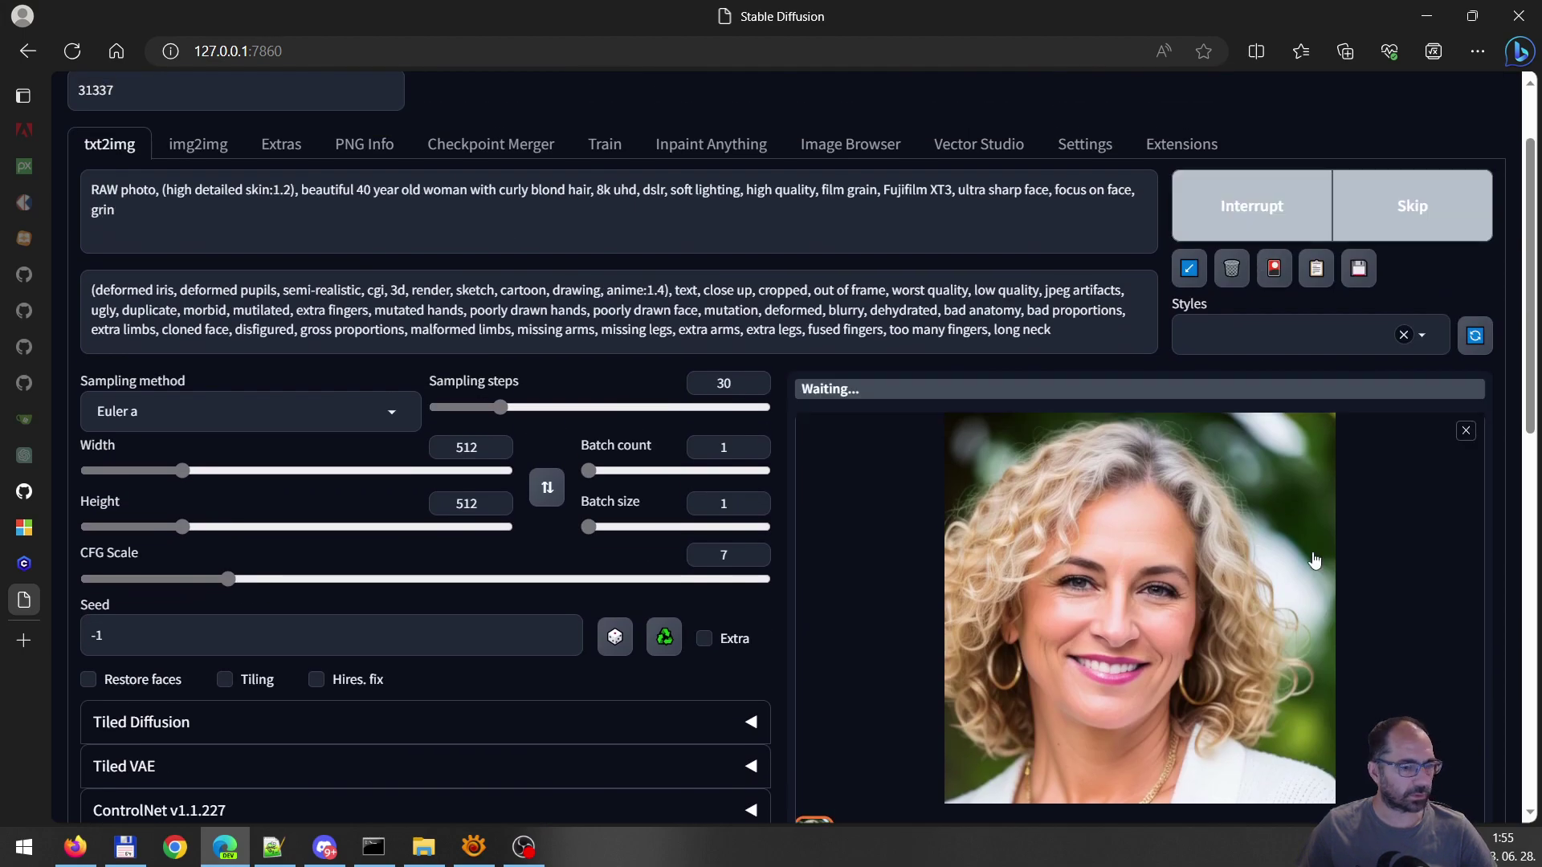
Check the generation progress in the command console and return to the Stable Diffusion page
key("alt+Tab")
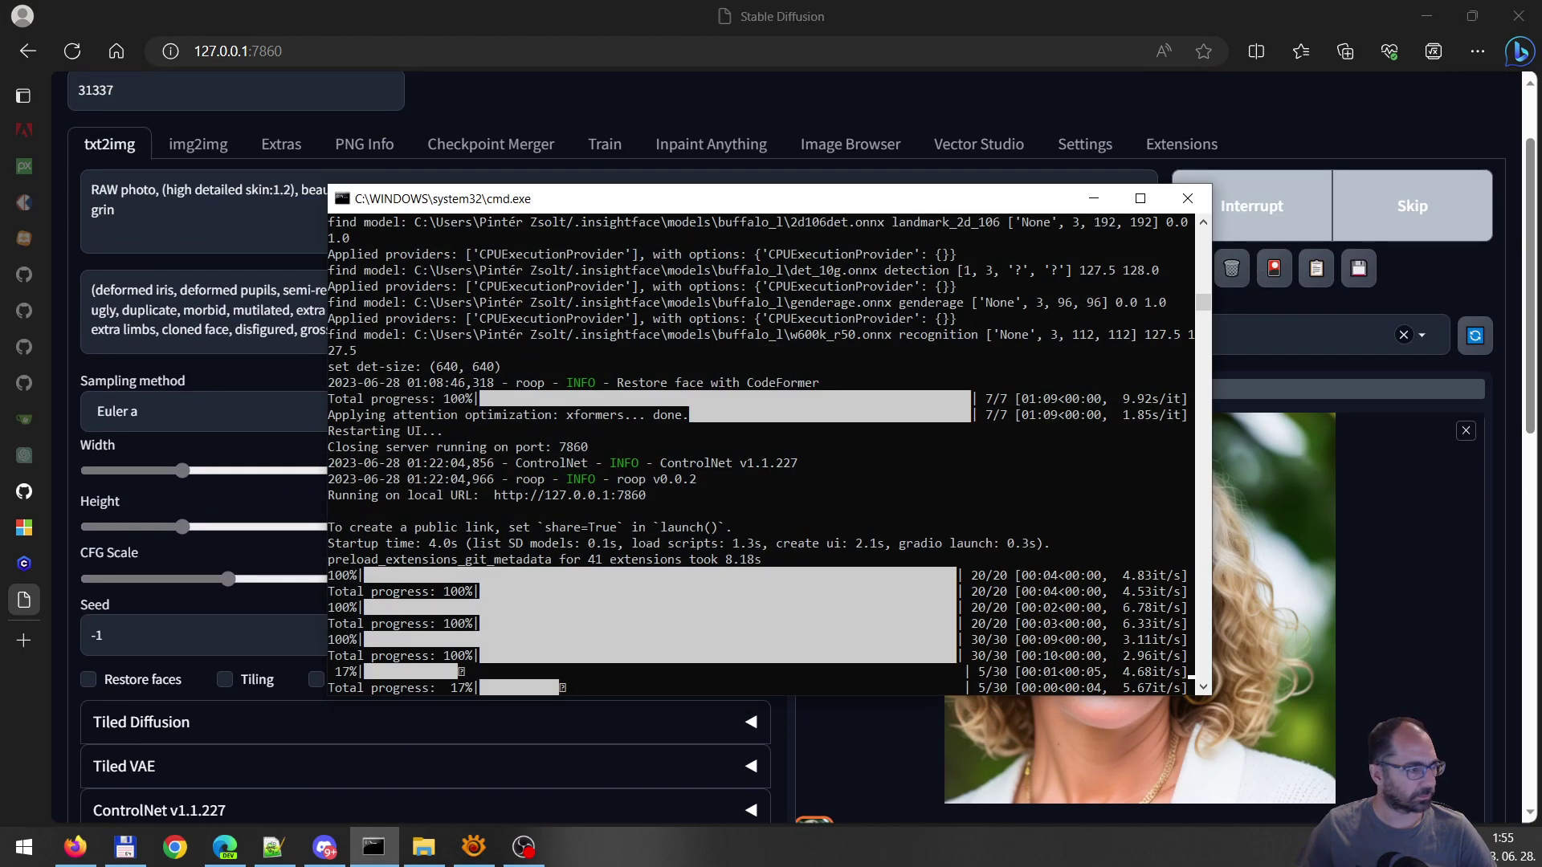
left_click_drag(835, 208, 518, 46)
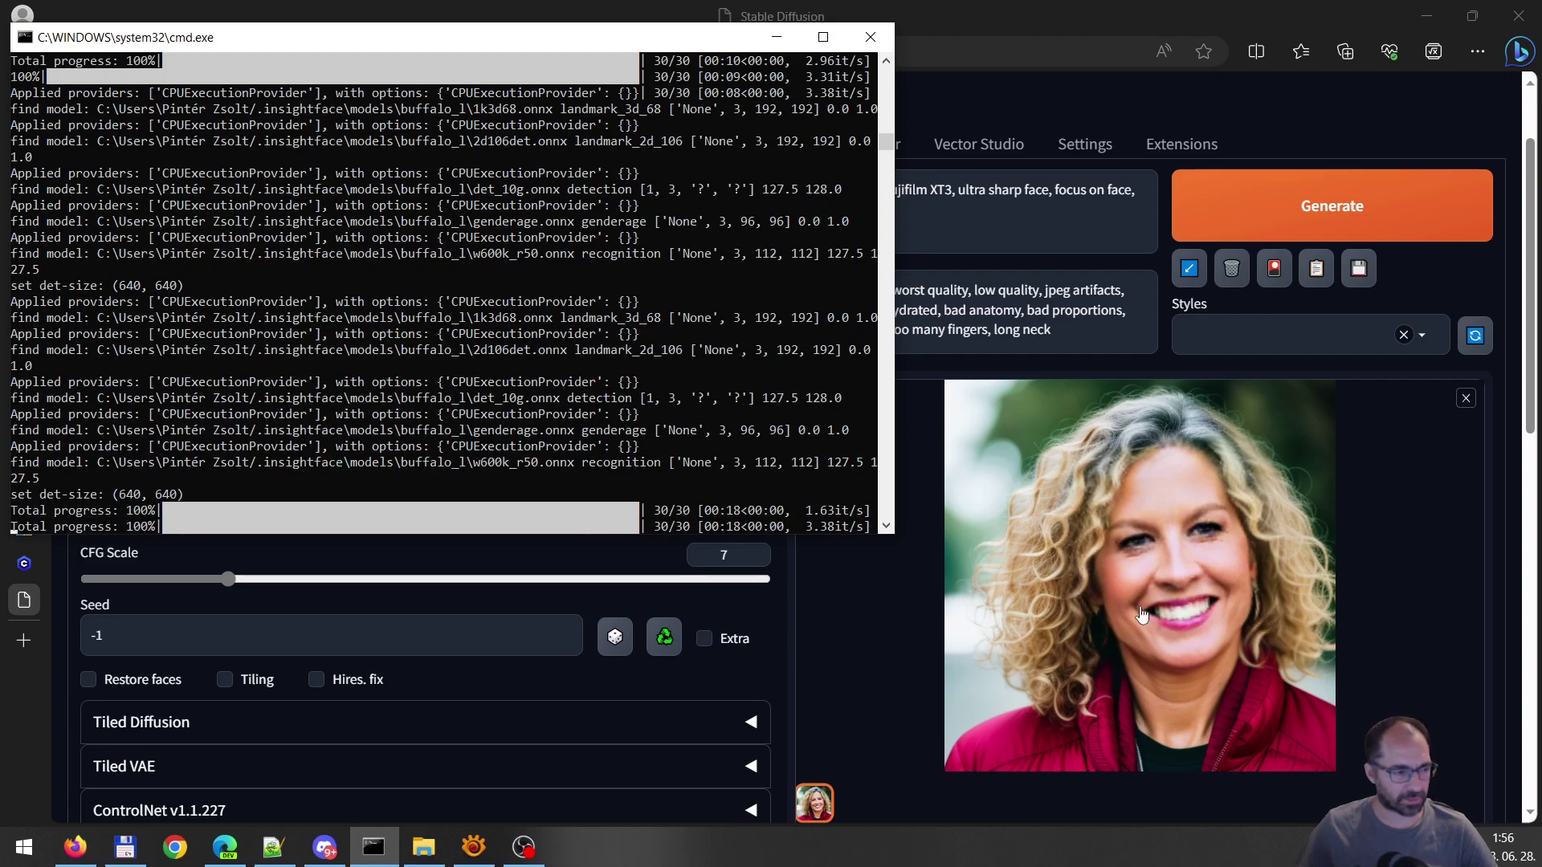
left_click(966, 14)
Set roop's Restore Face option to CodeFormer, generate another image and check its progress in the command console
scroll(637, 429, "down", 8)
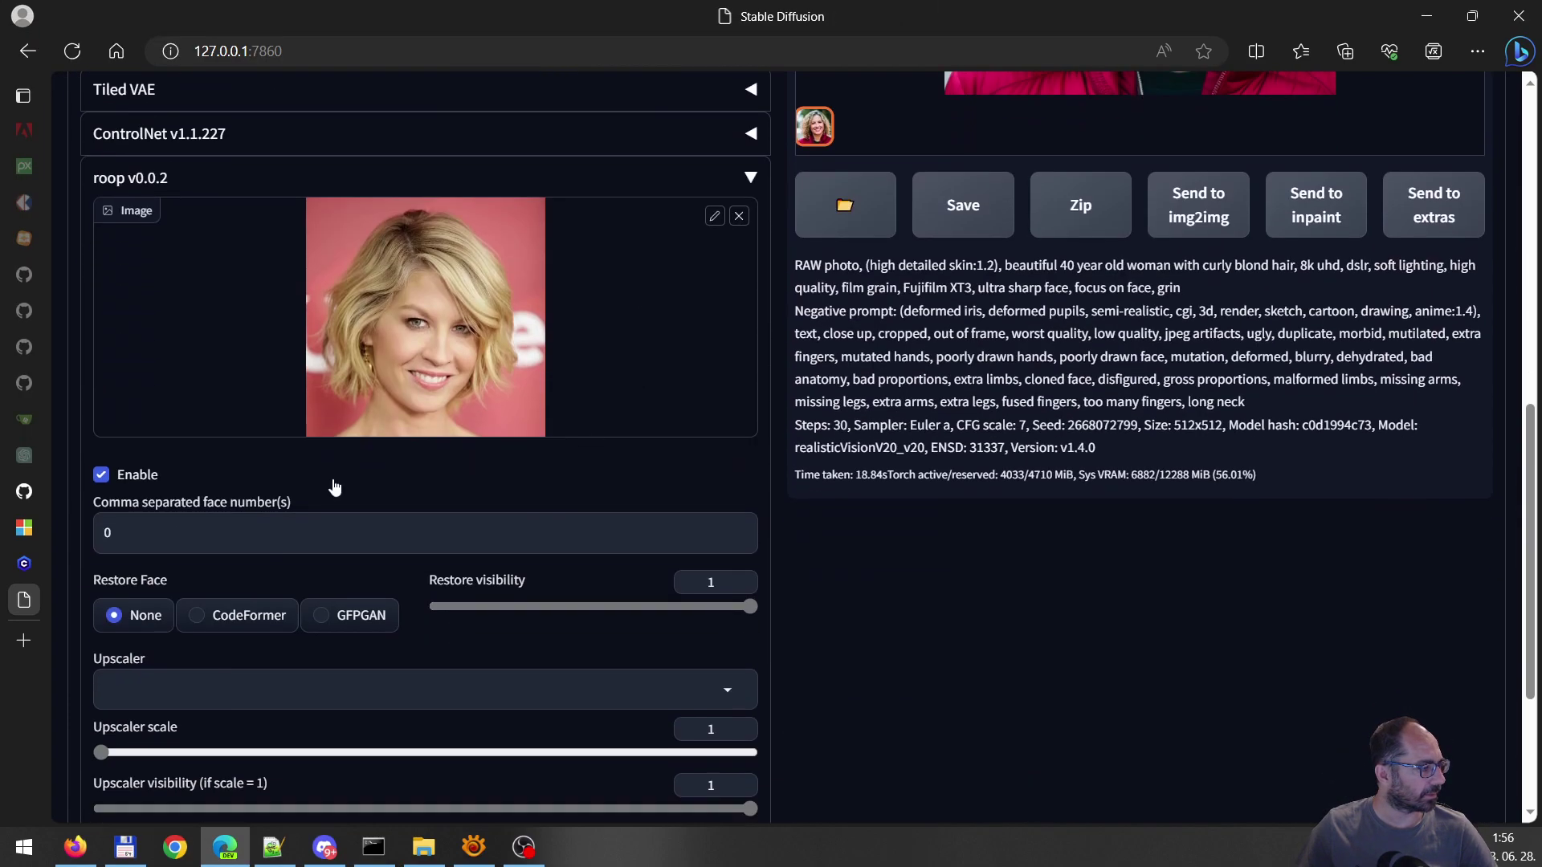
scroll(335, 487, "down", 1)
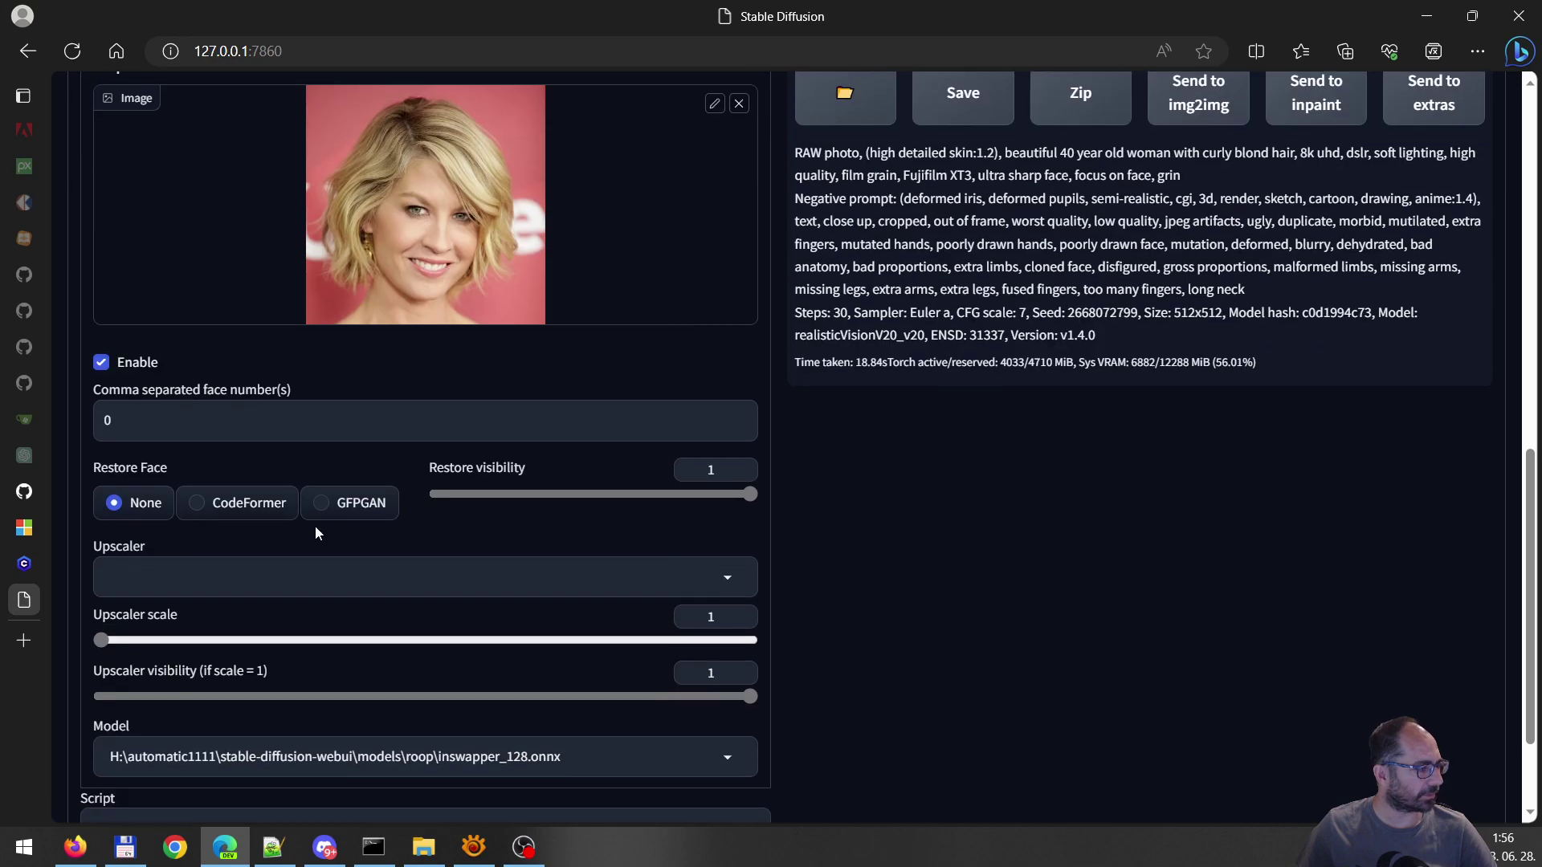
left_click(244, 513)
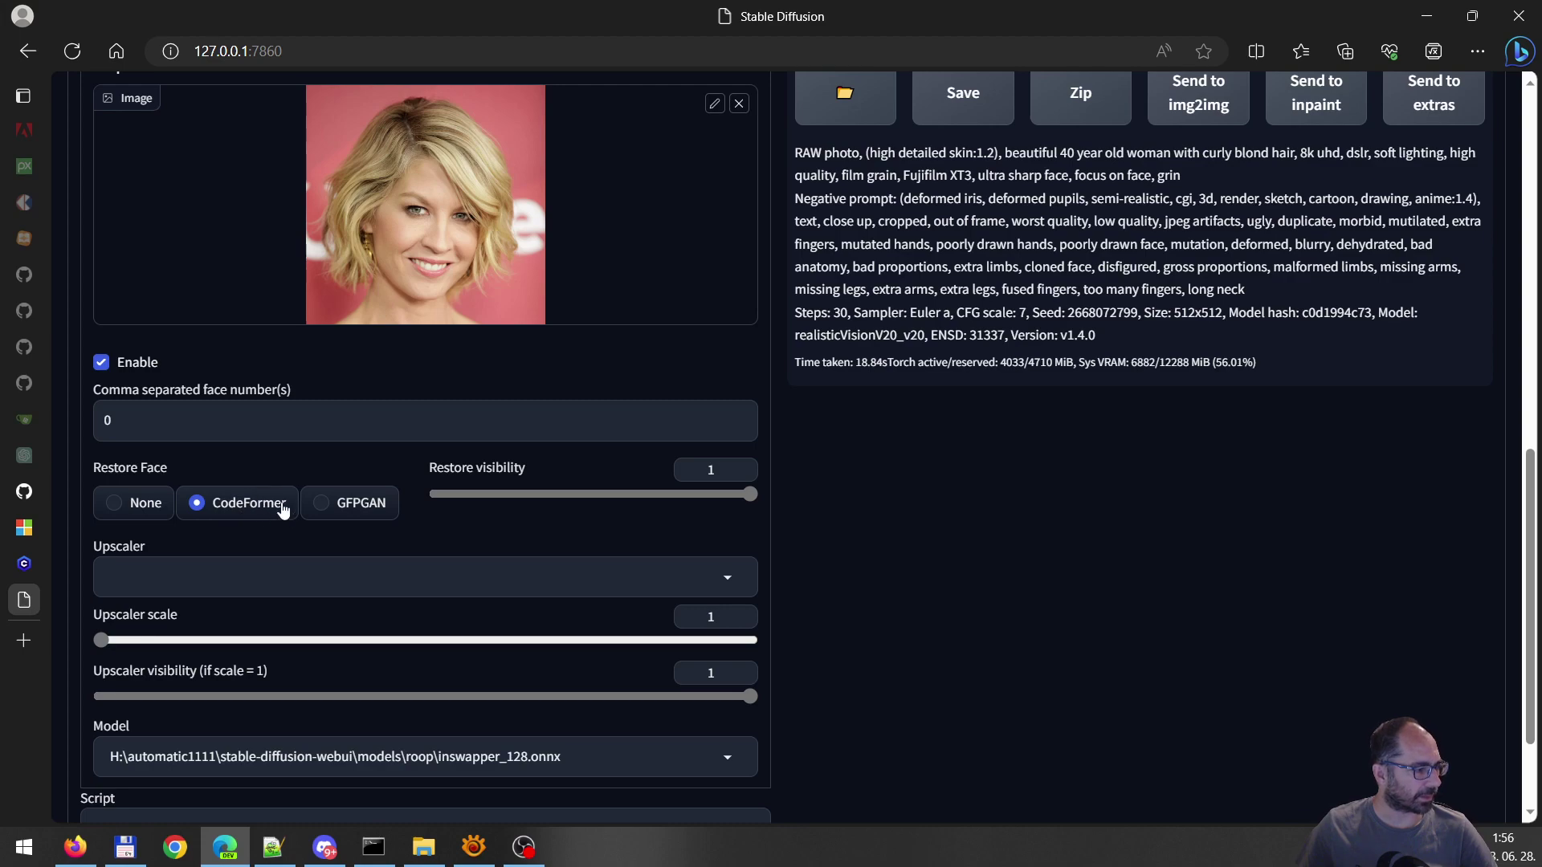
scroll(445, 588, "down", 2)
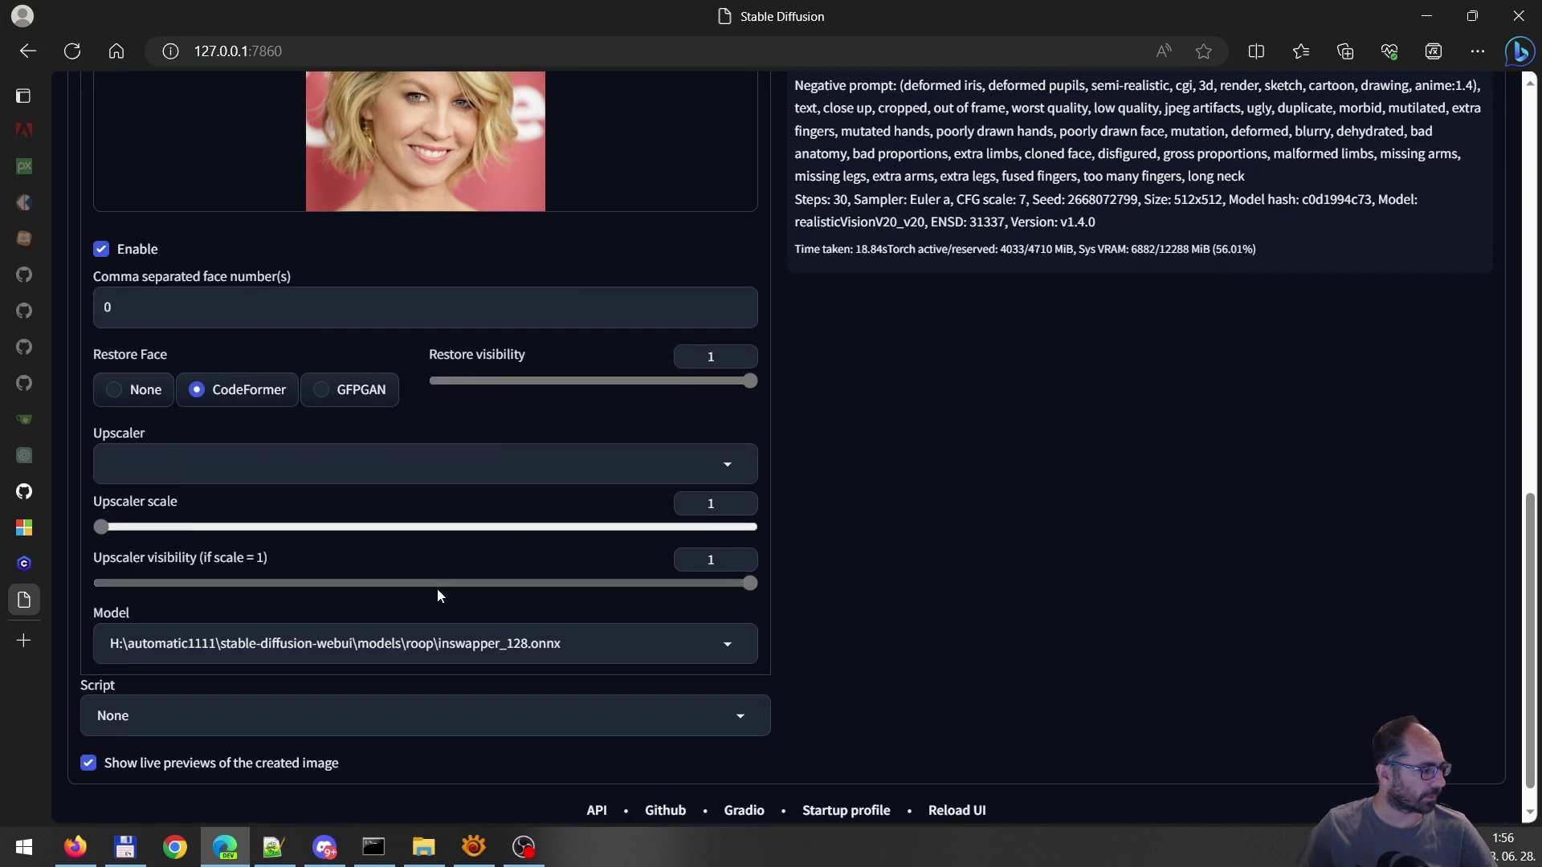
scroll(437, 588, "up", 10)
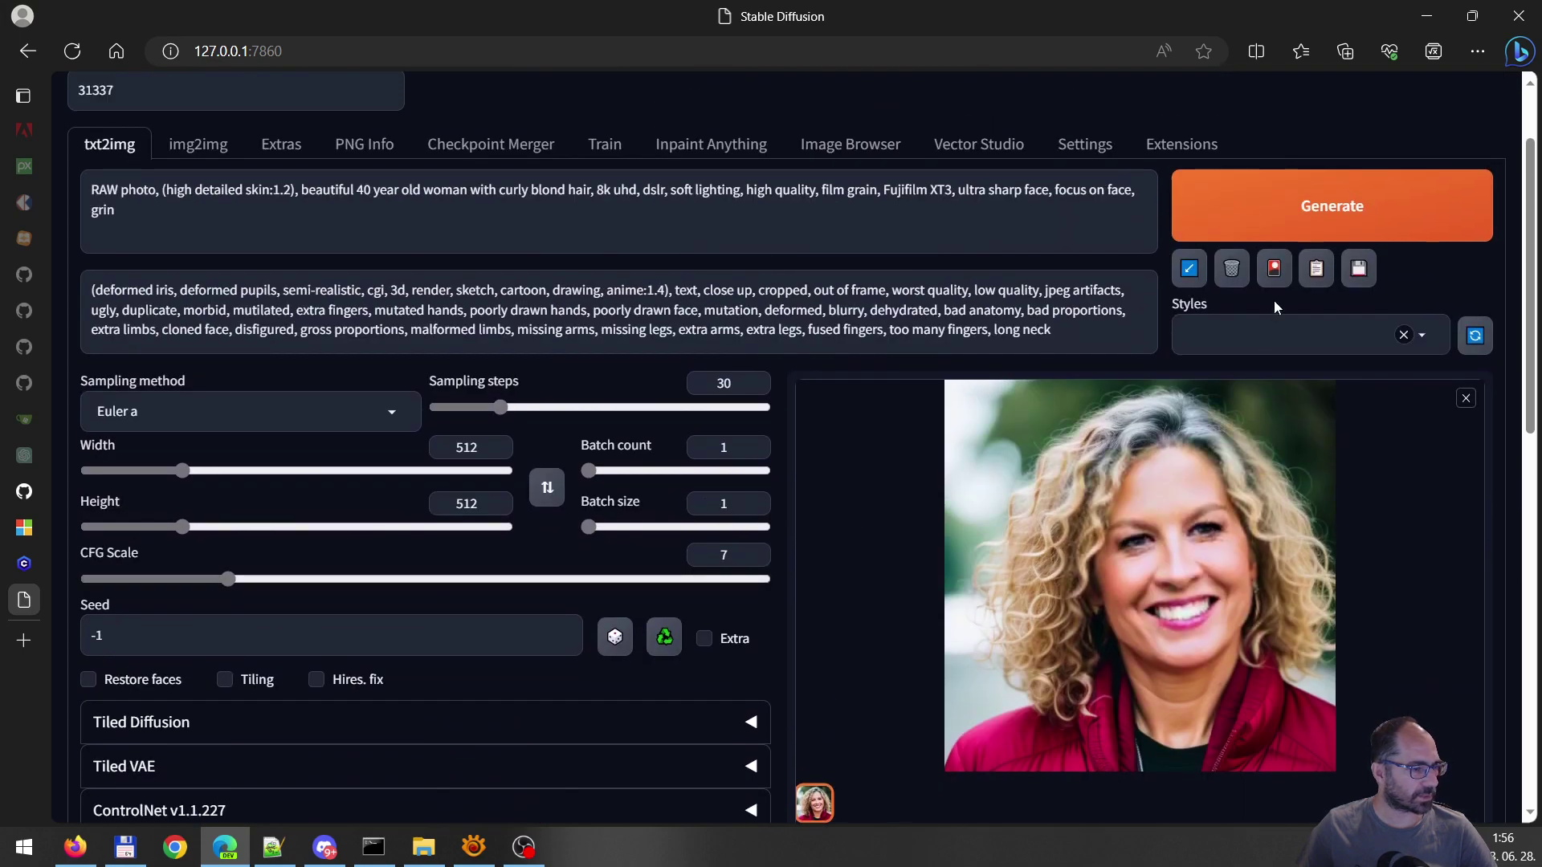
left_click(1289, 225)
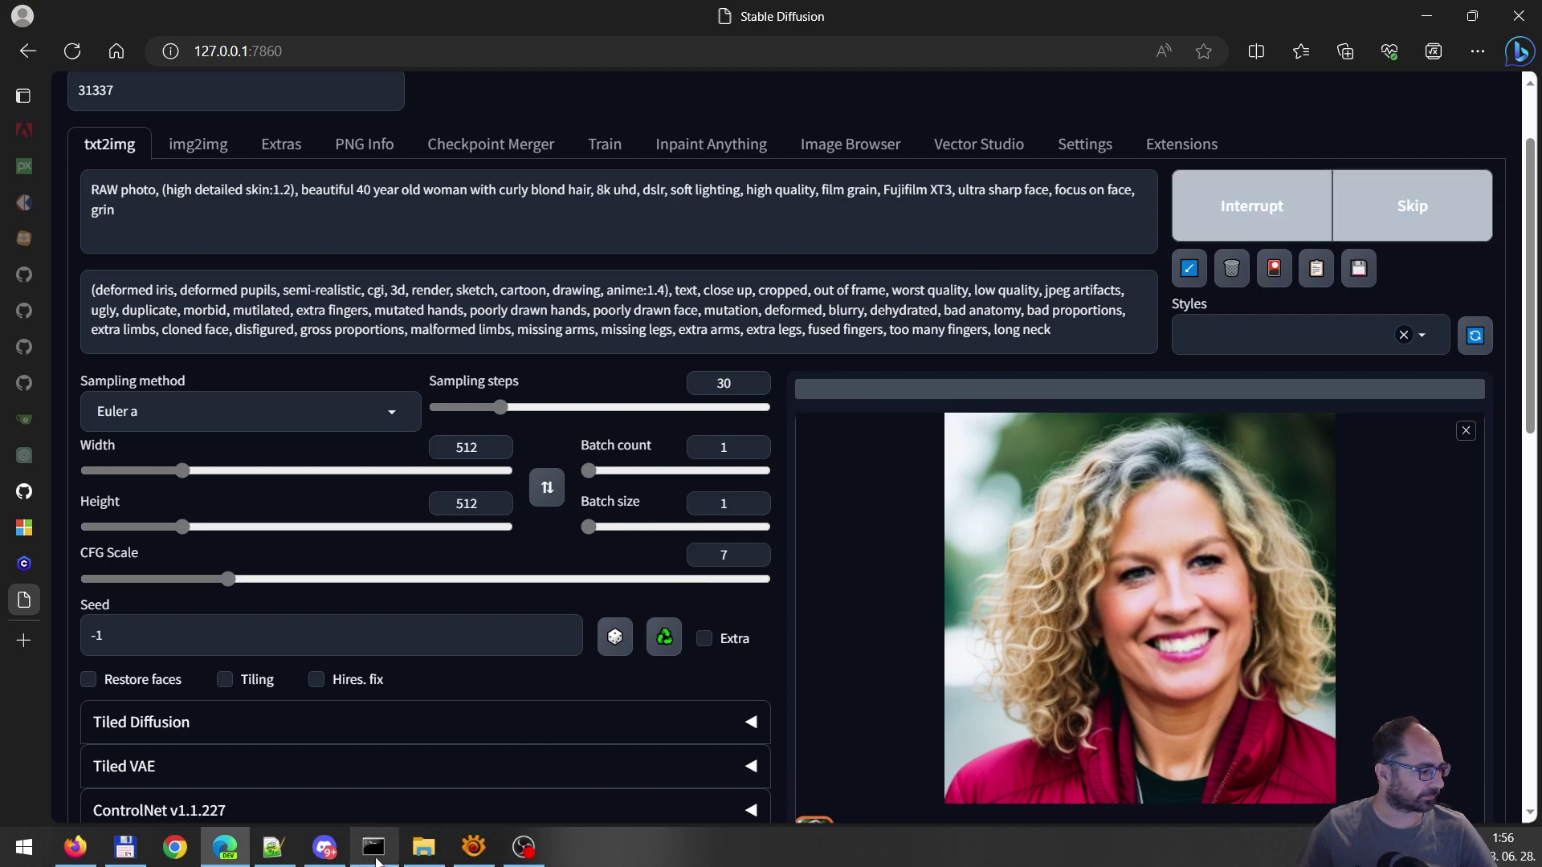
left_click(374, 845)
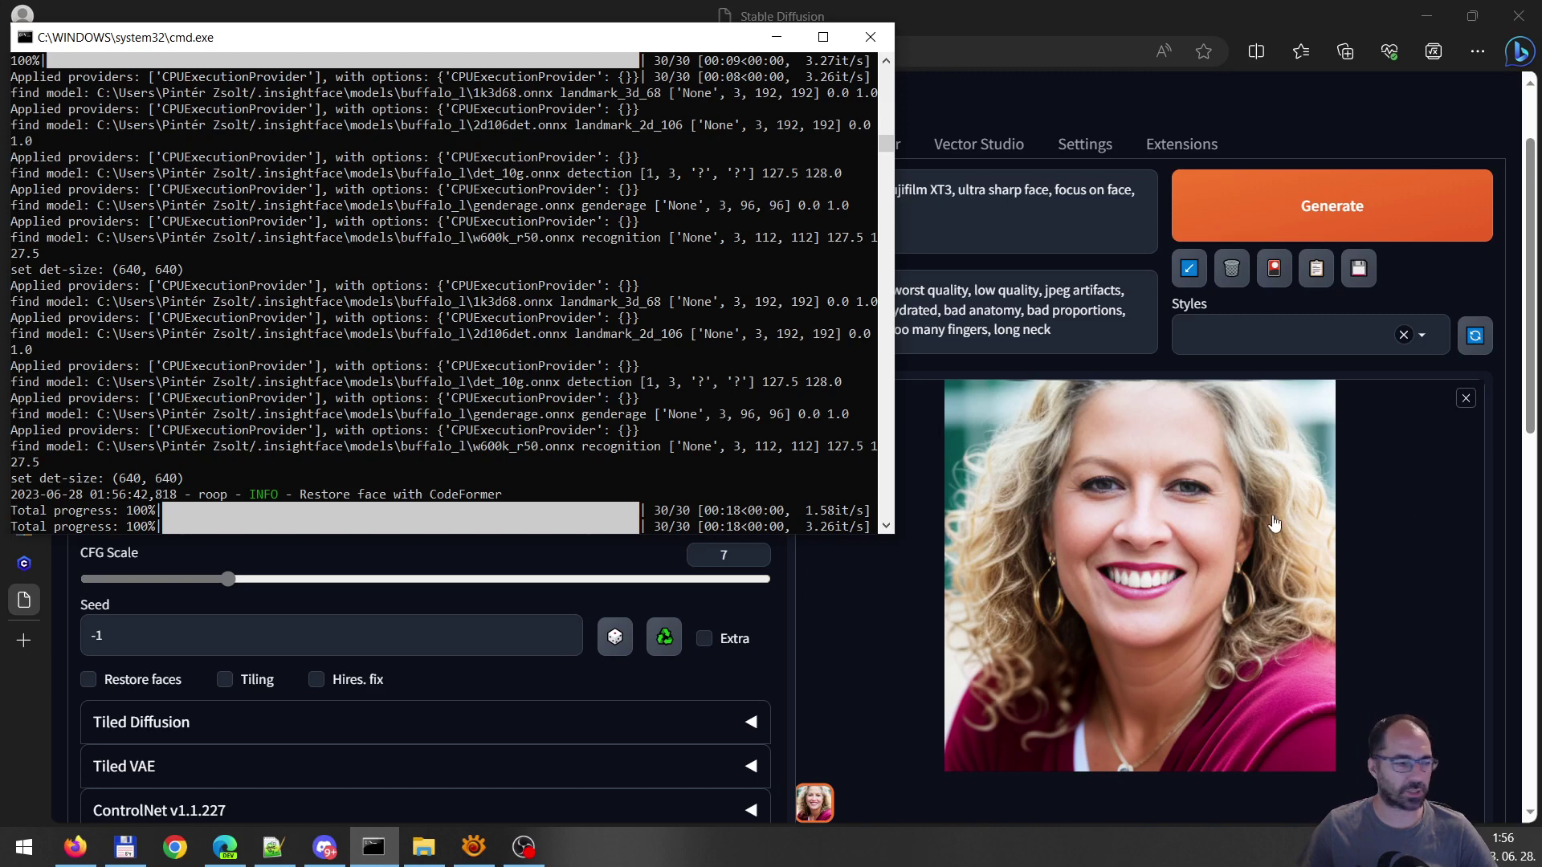
left_click(789, 624)
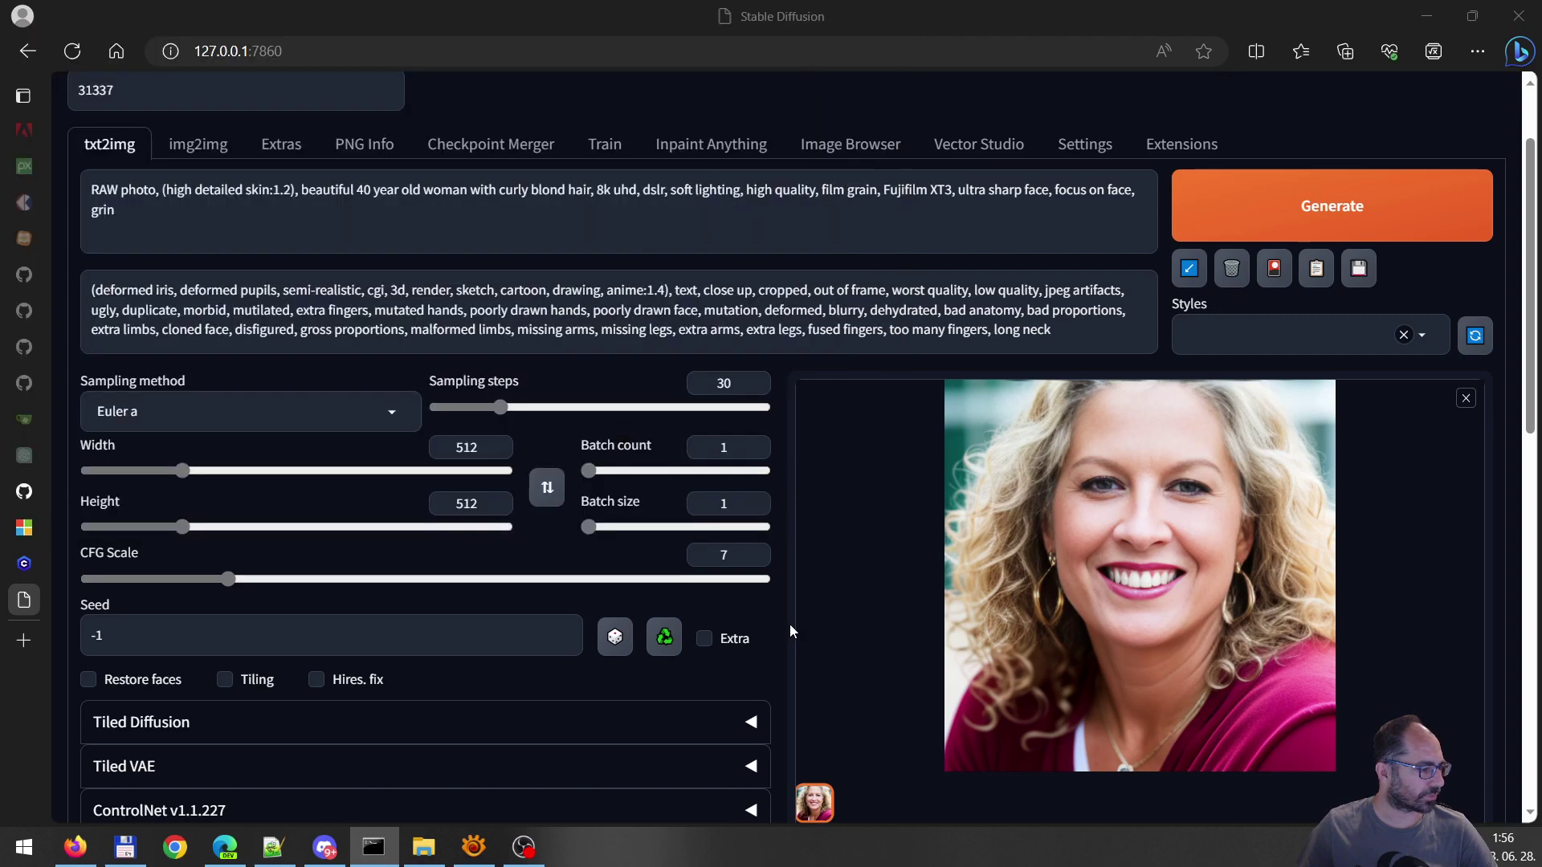
Replace roop's source face image with the black-and-white portrait of the dark-haired woman
scroll(768, 597, "down", 4)
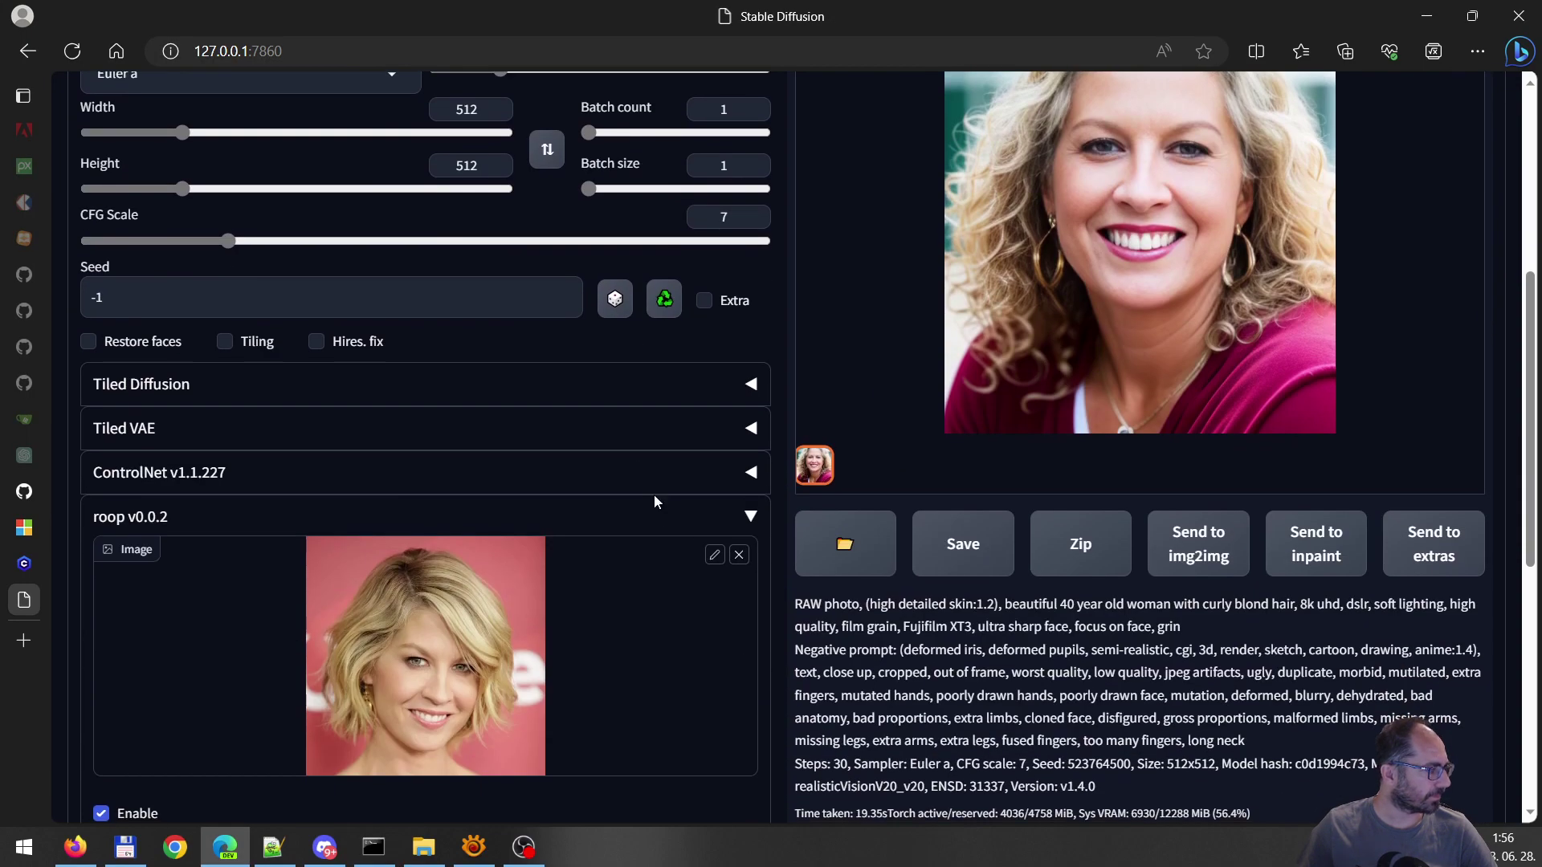
scroll(654, 501, "down", 2)
left_click(738, 442)
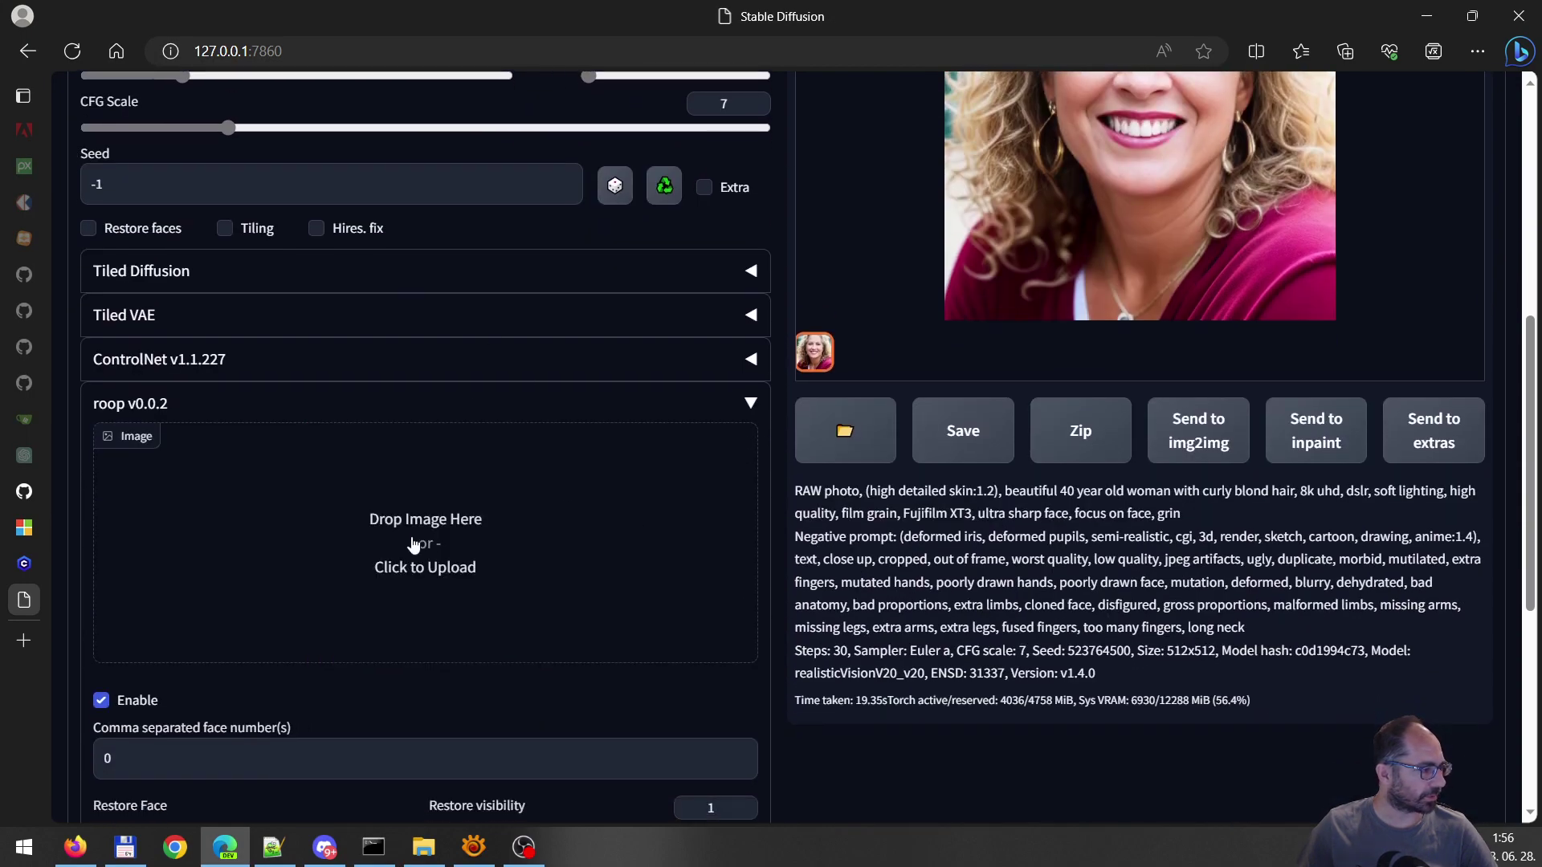
left_click(414, 546)
double_click(923, 243)
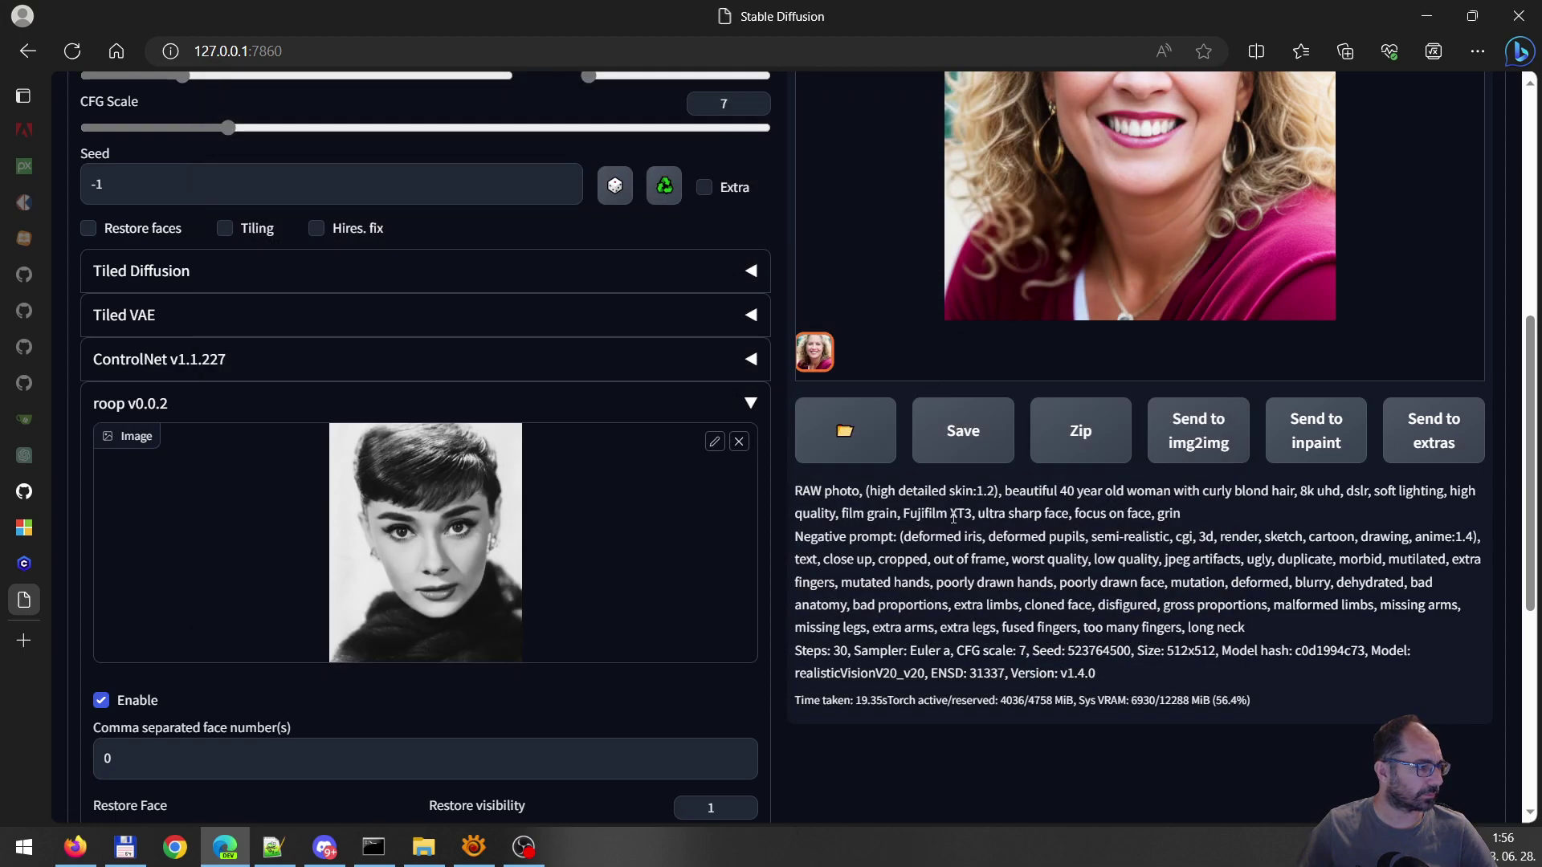
Generate an image with the new source face and check its progress in the command console
scroll(983, 519, "up", 7)
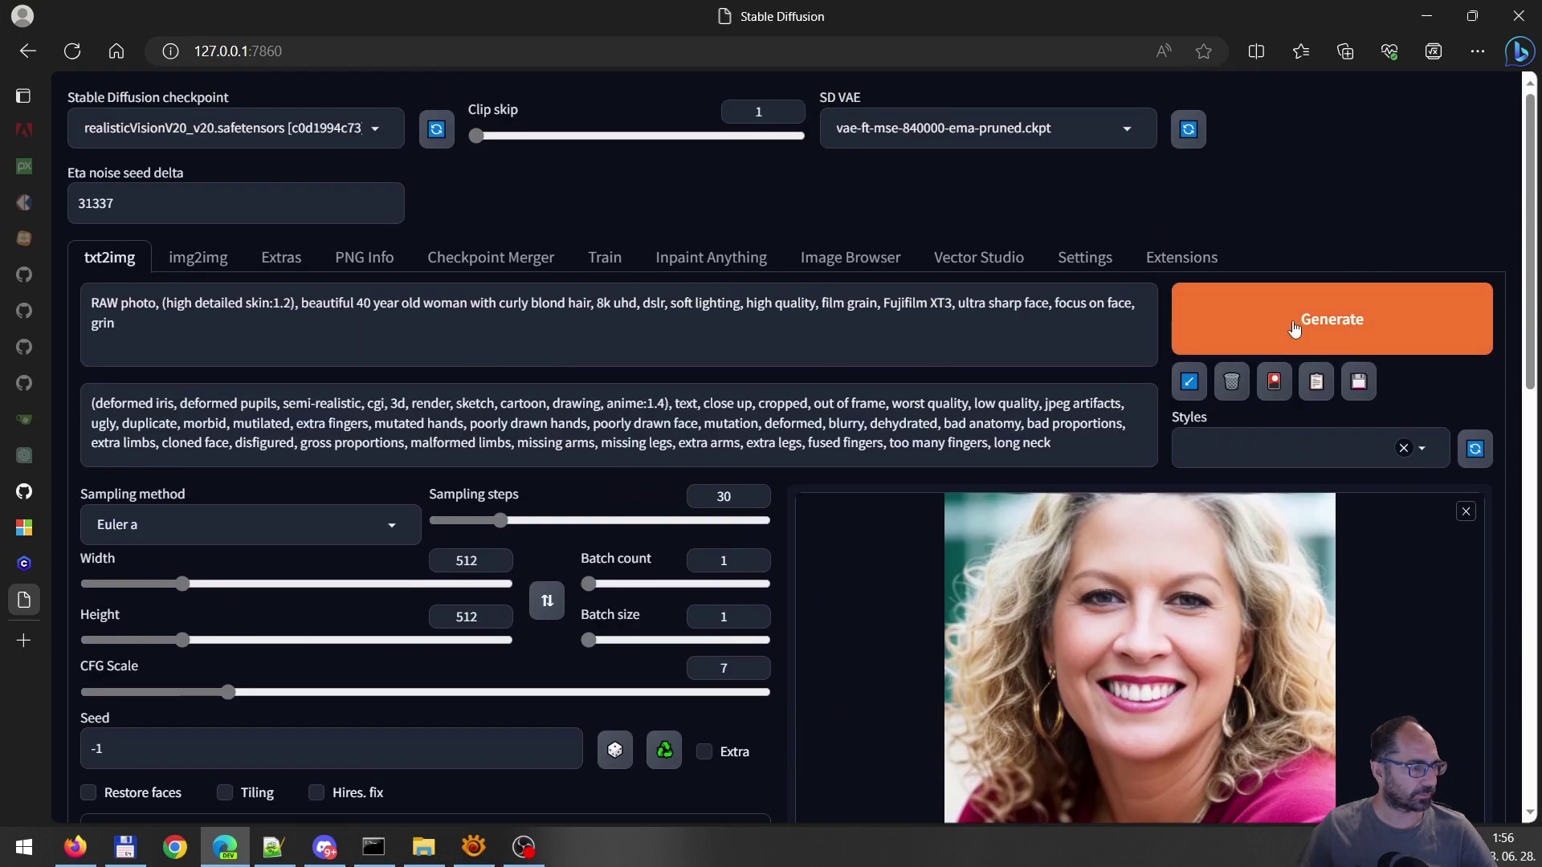
left_click(1293, 330)
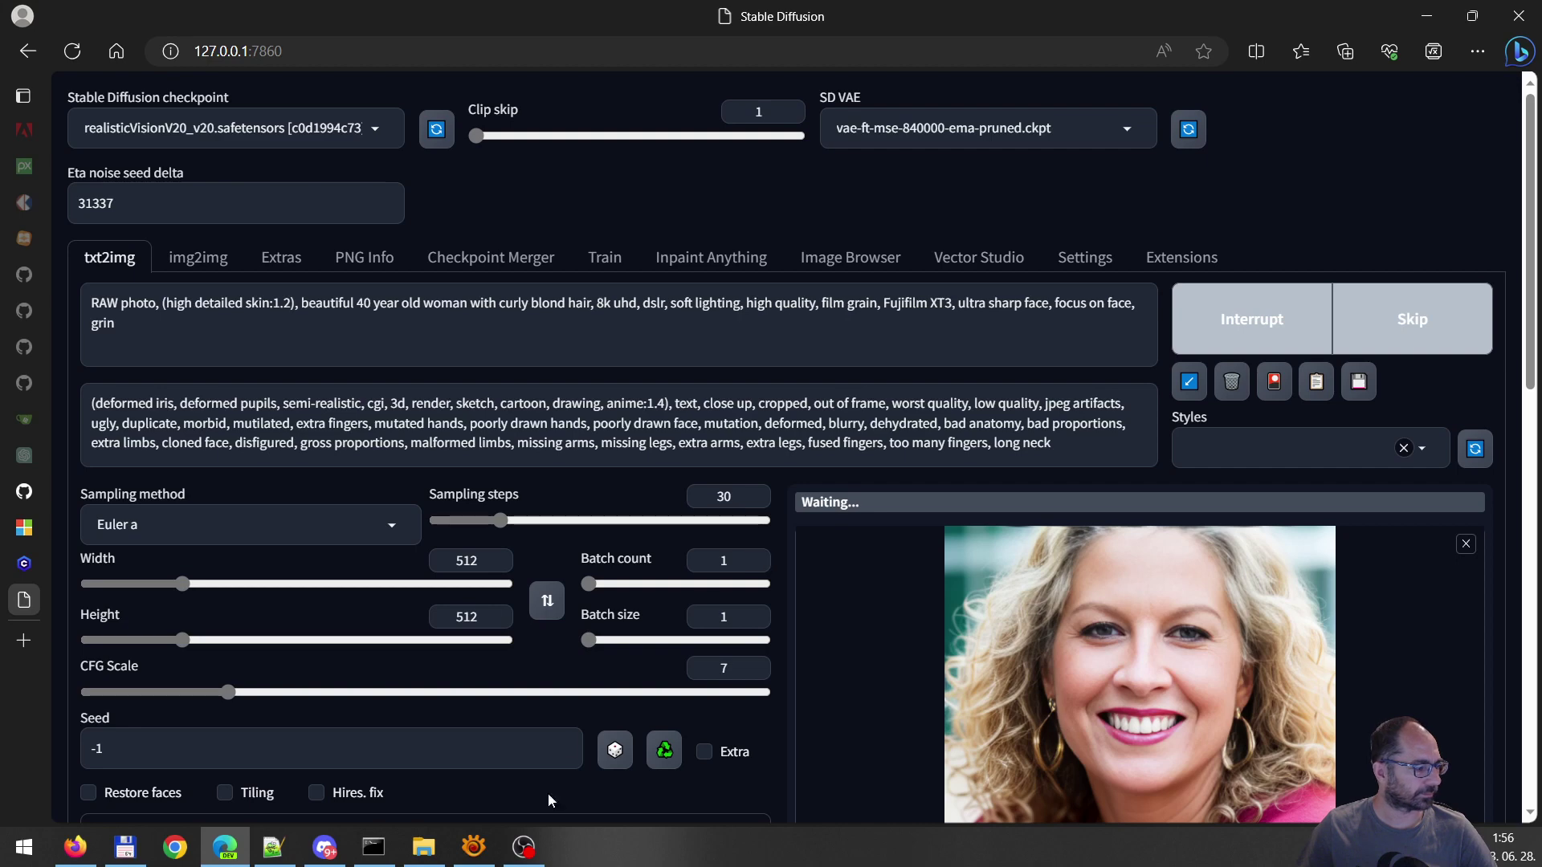
scroll(433, 811, "down", 3)
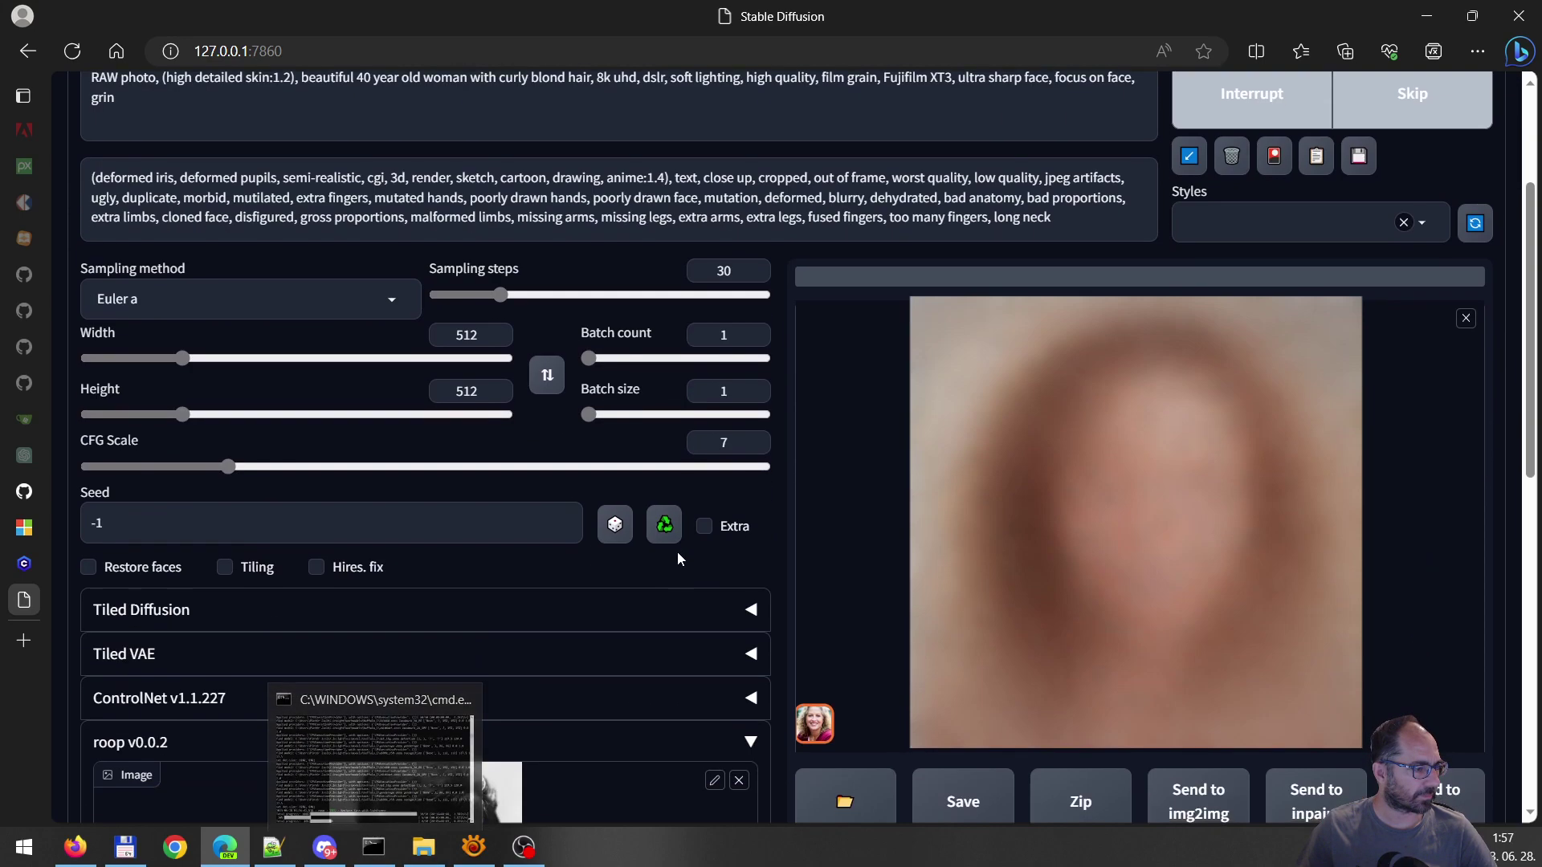
mouse_move(382, 857)
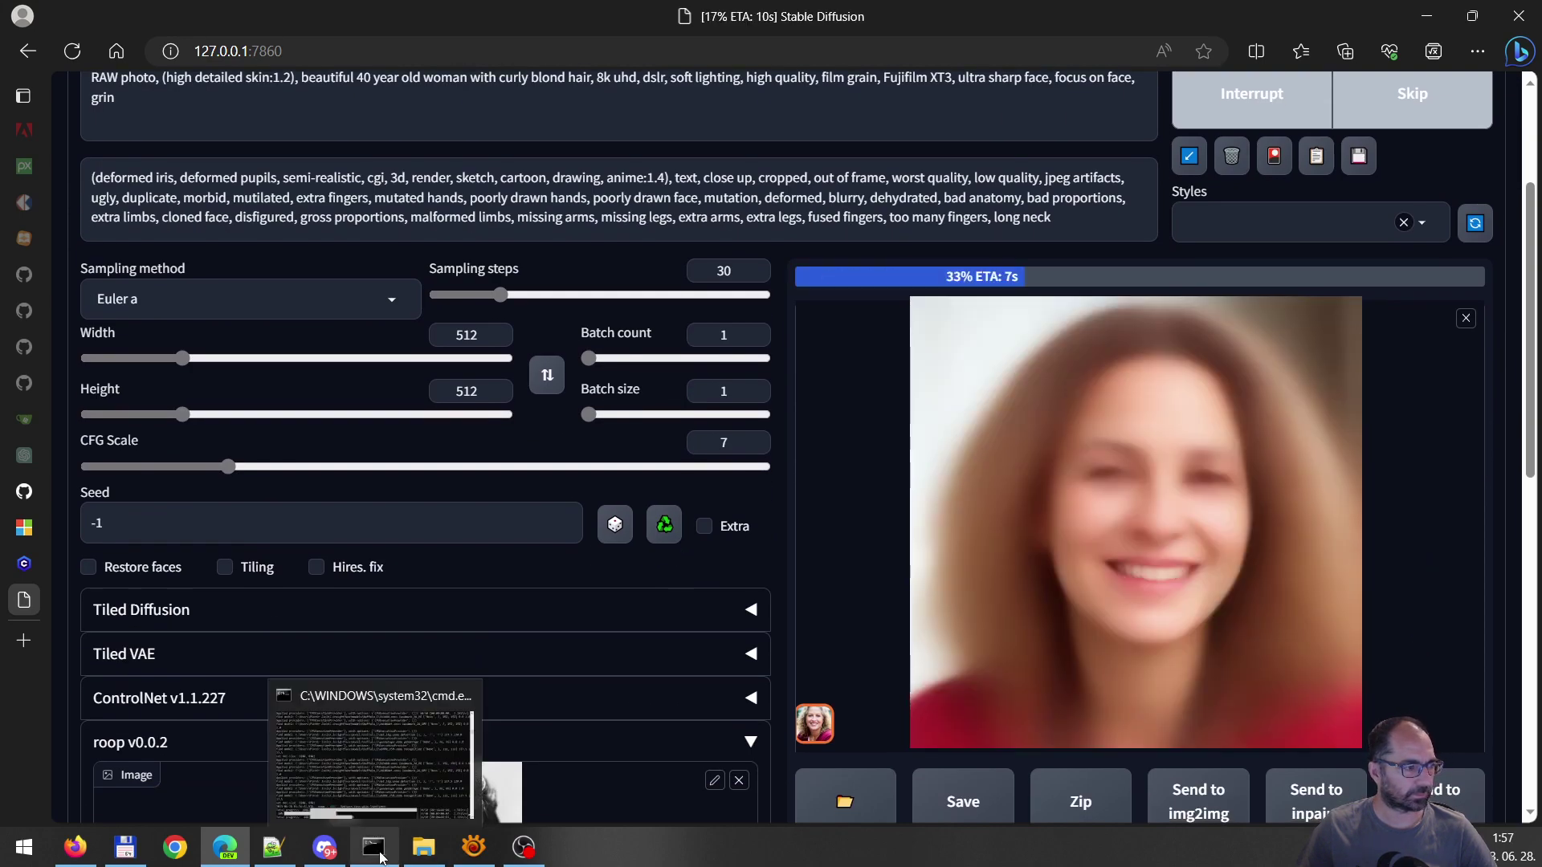
left_click(458, 803)
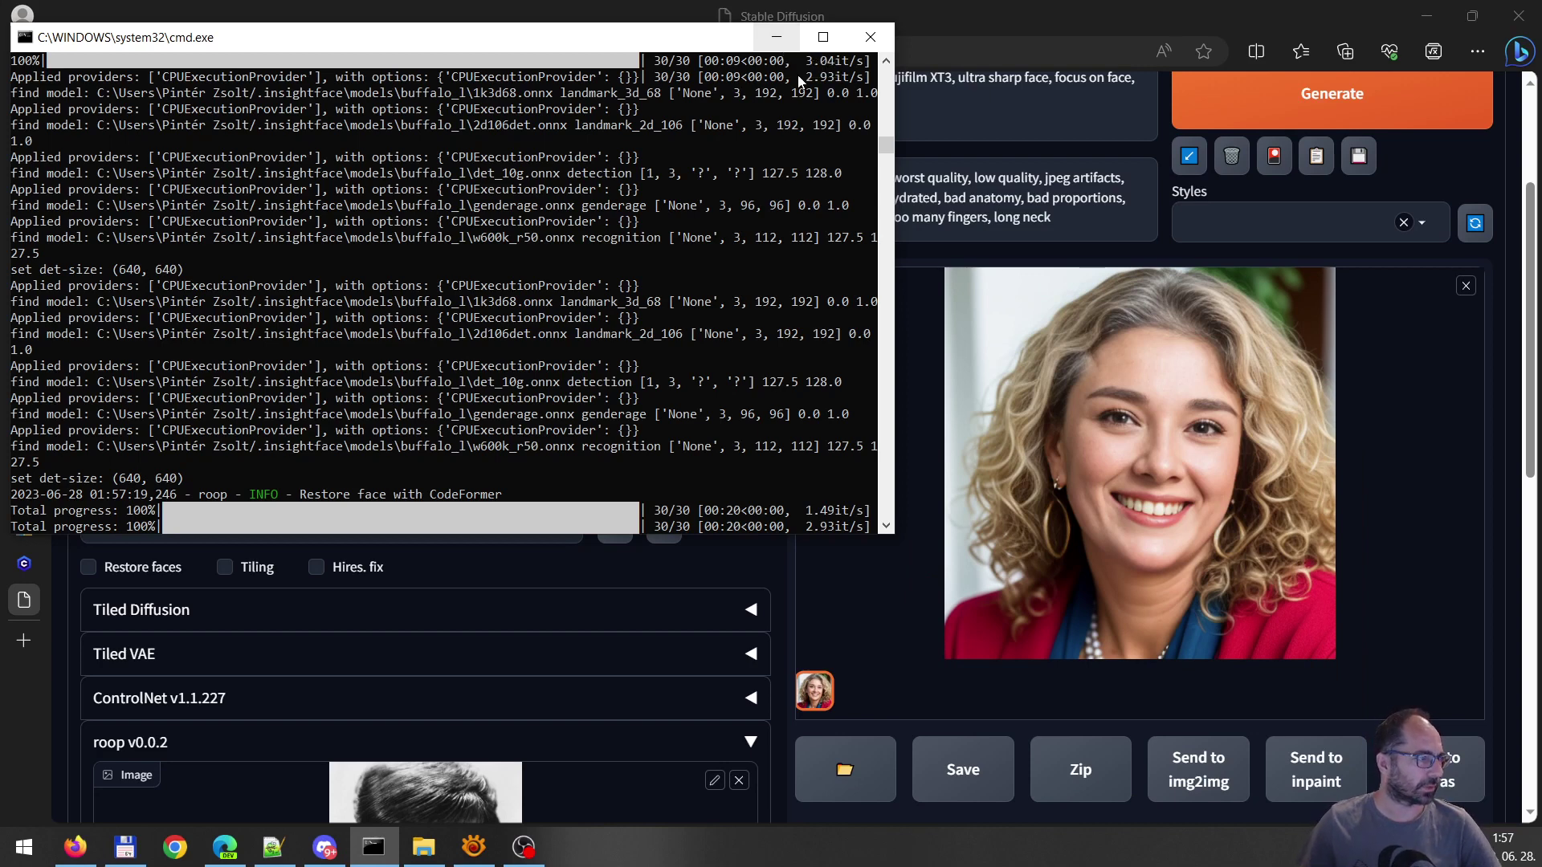
left_click(776, 37)
Compare the generated face-swapped portrait with the black-and-white source face, and review its prompts and generation settings
scroll(778, 358, "down", 5)
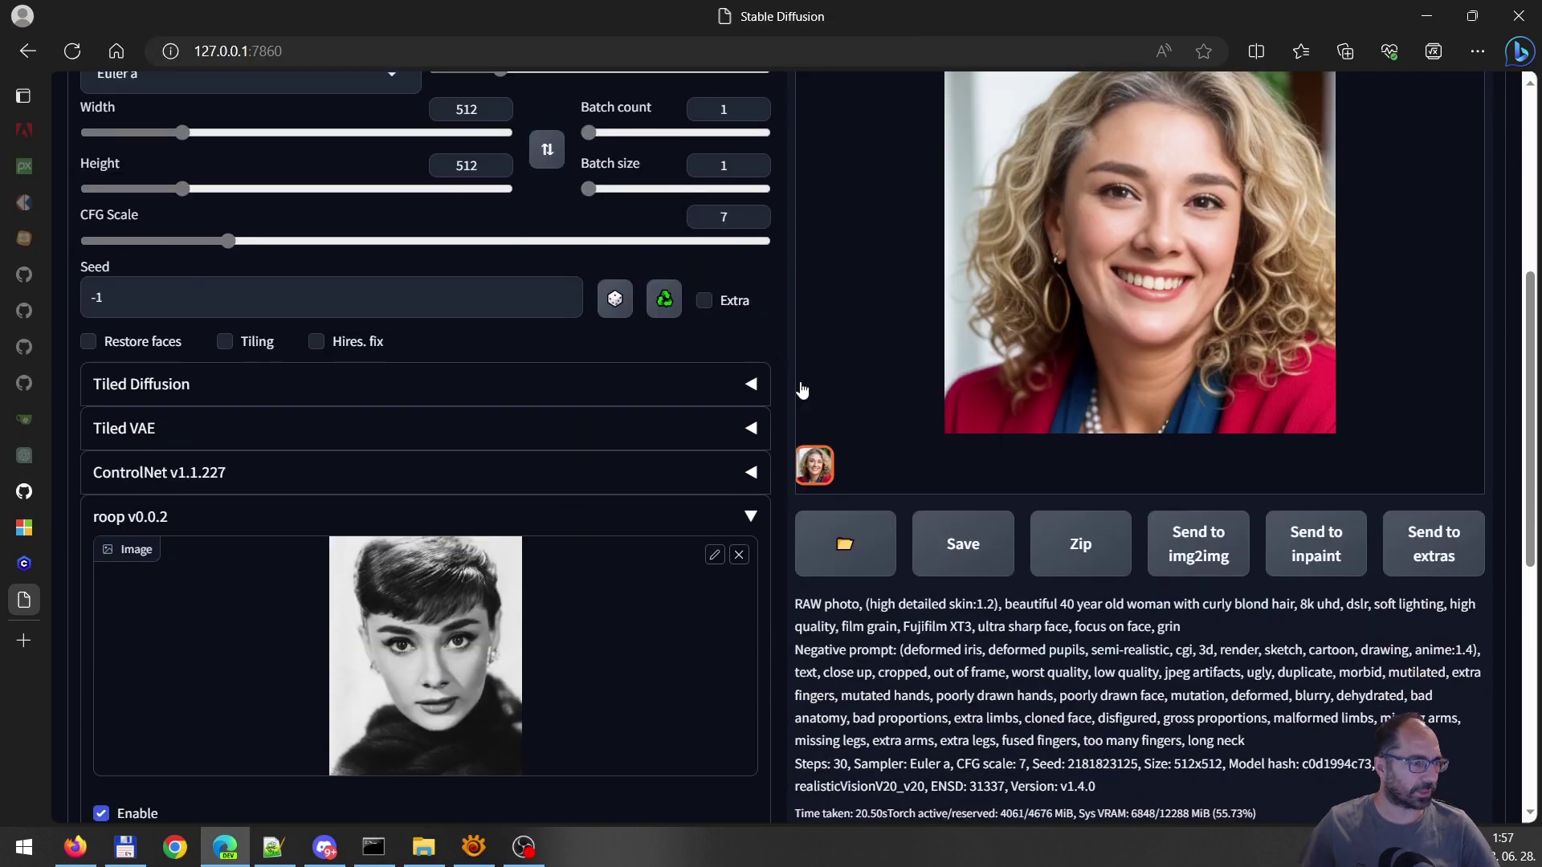
scroll(1124, 357, "up", 1)
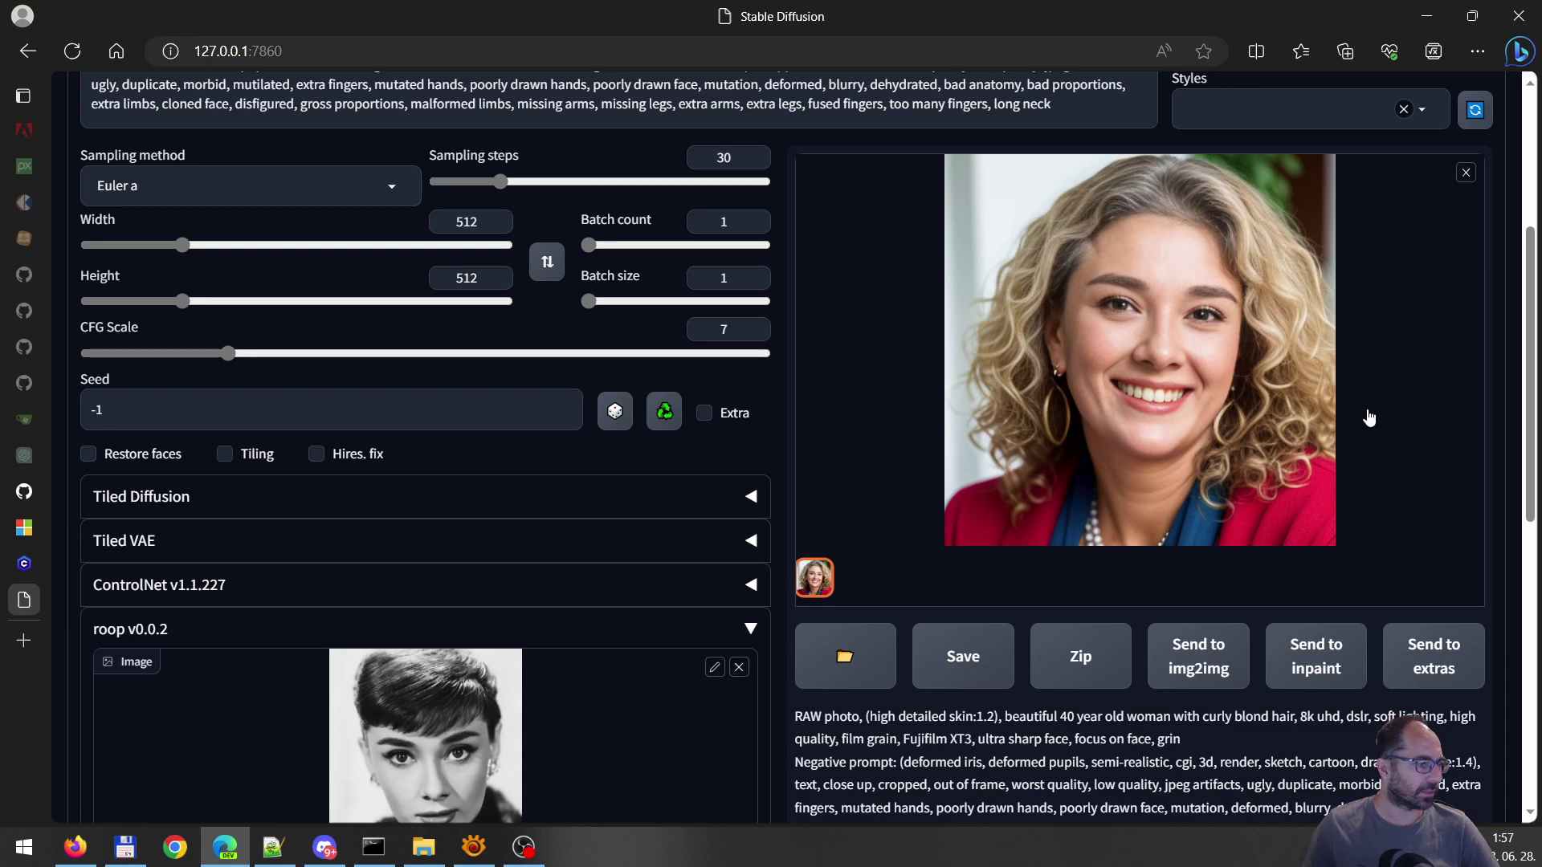
scroll(1302, 436, "down", 1)
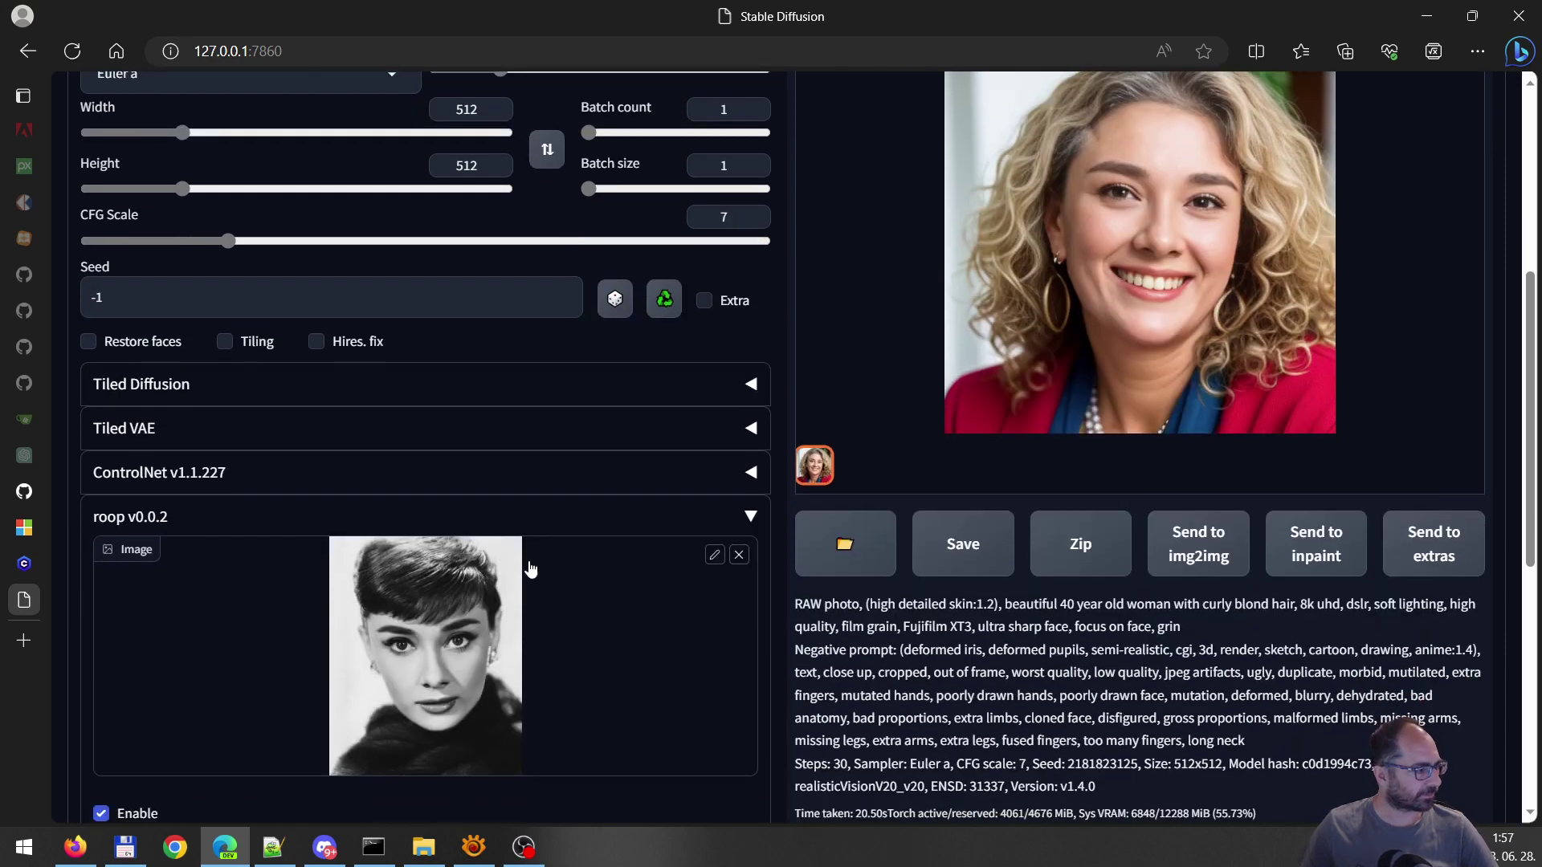
scroll(1349, 448, "up", 1)
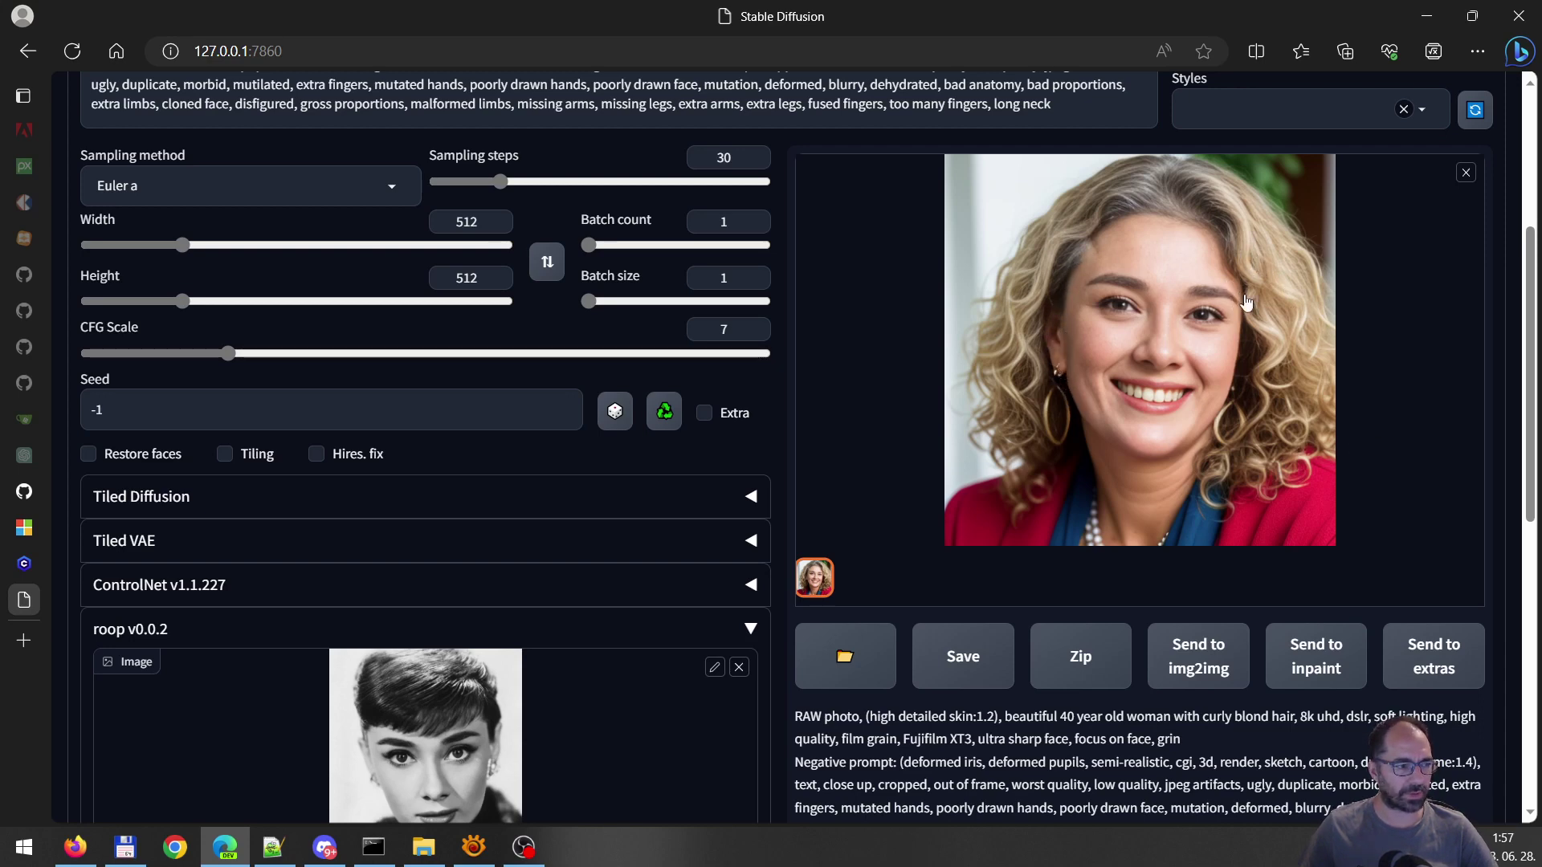
key("alt+Tab")
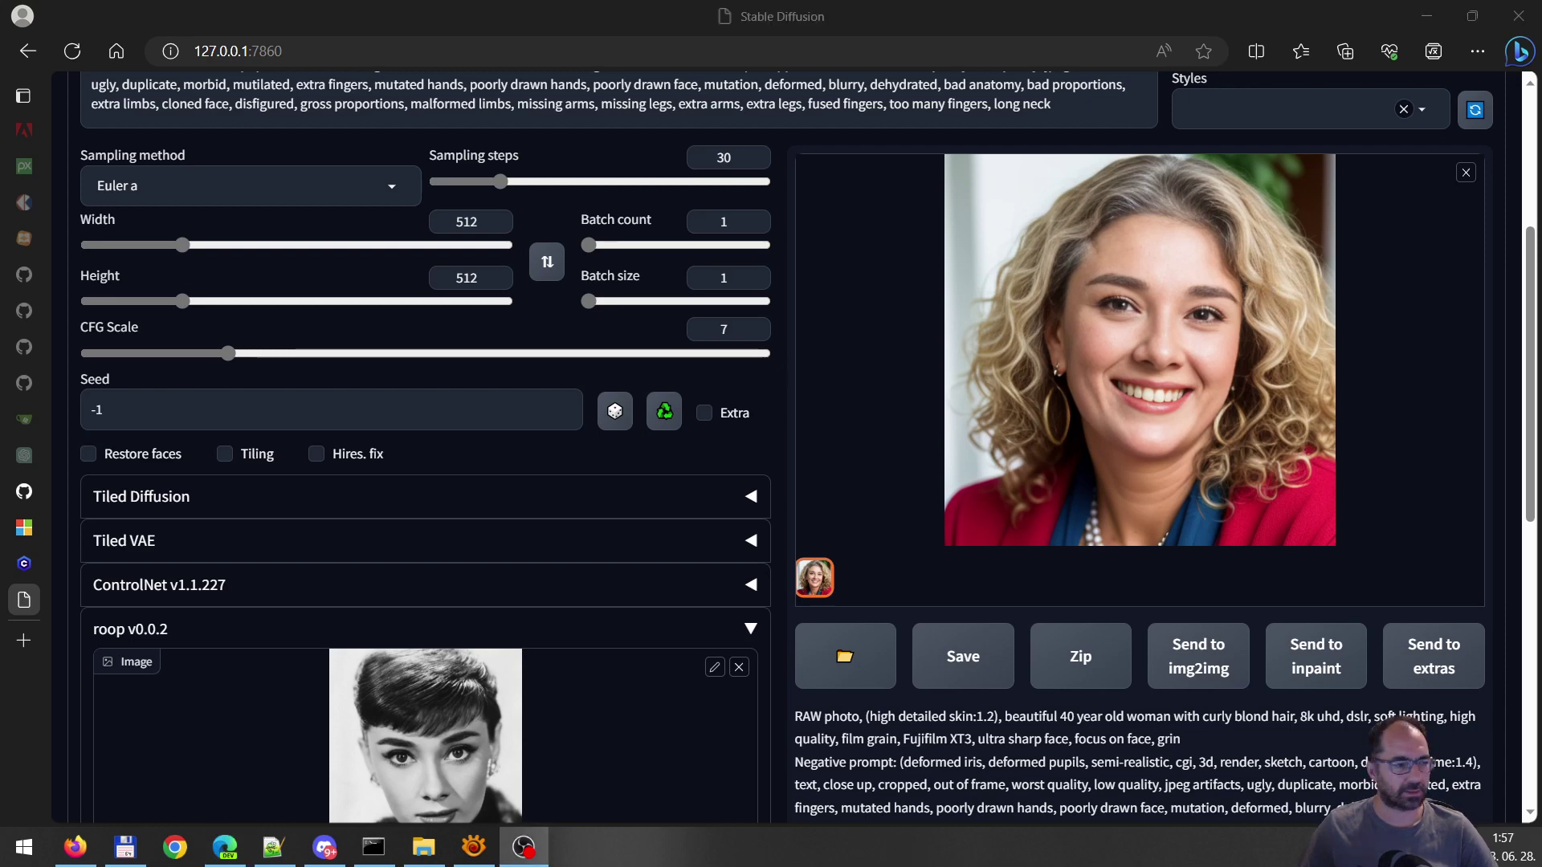
scroll(833, 344, "up", 3)
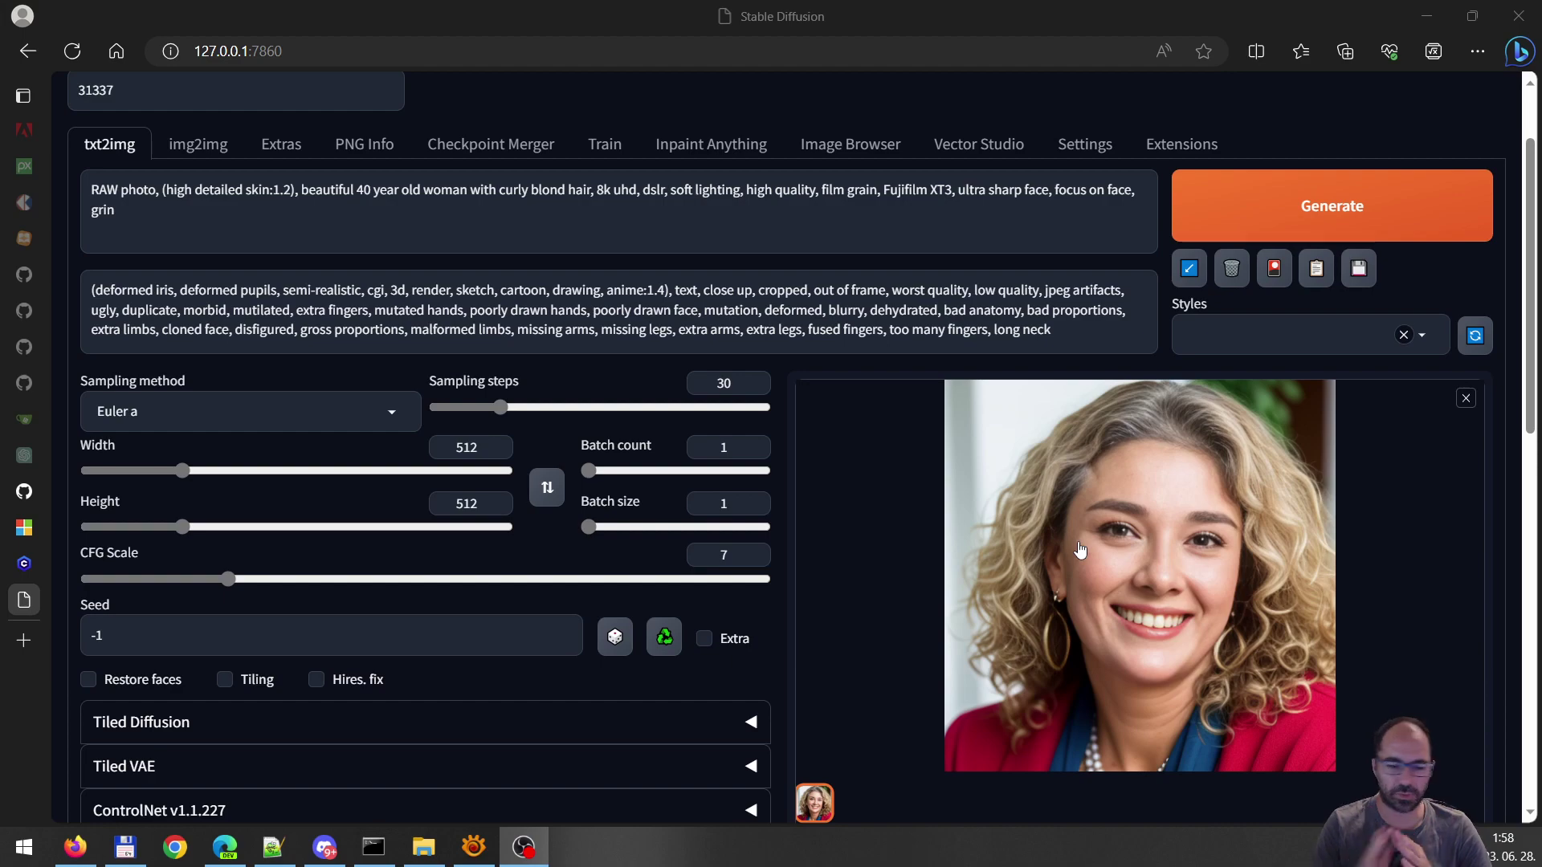
scroll(1076, 543, "down", 4)
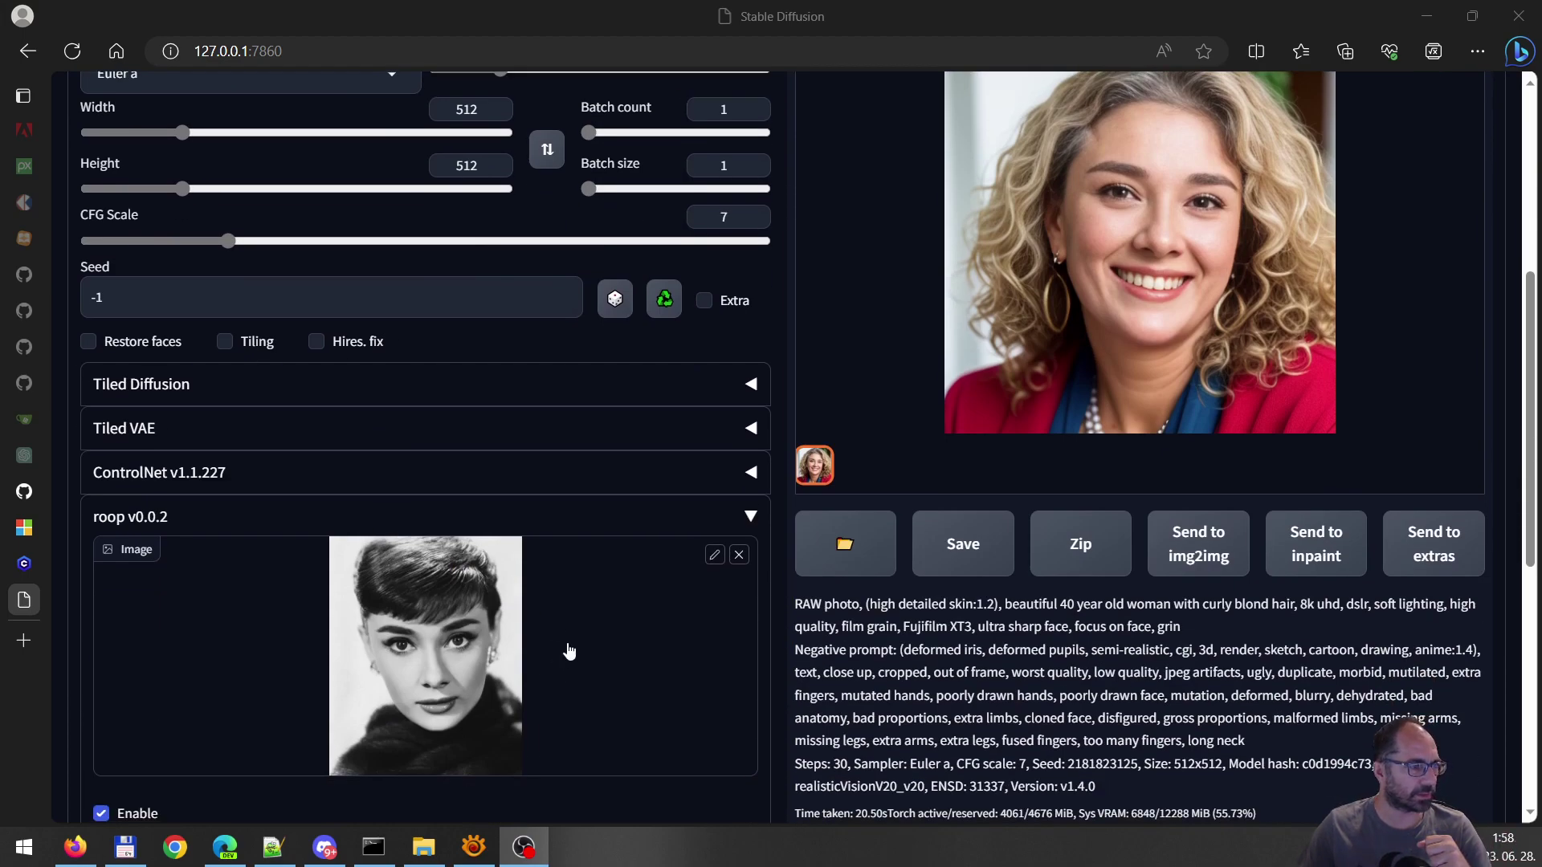
scroll(568, 651, "up", 3)
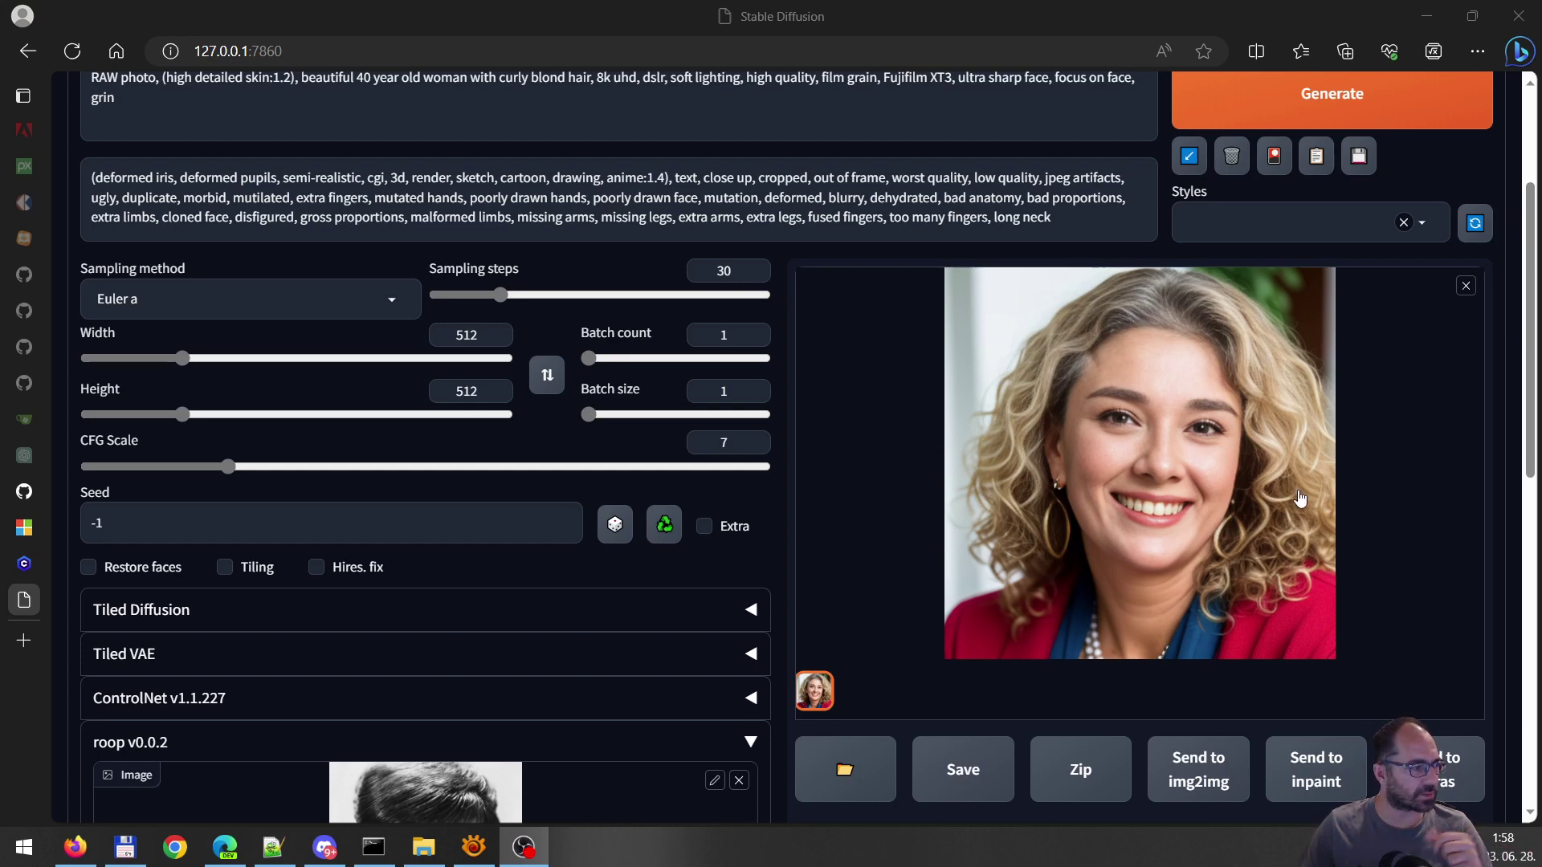
scroll(1300, 500, "up", 2)
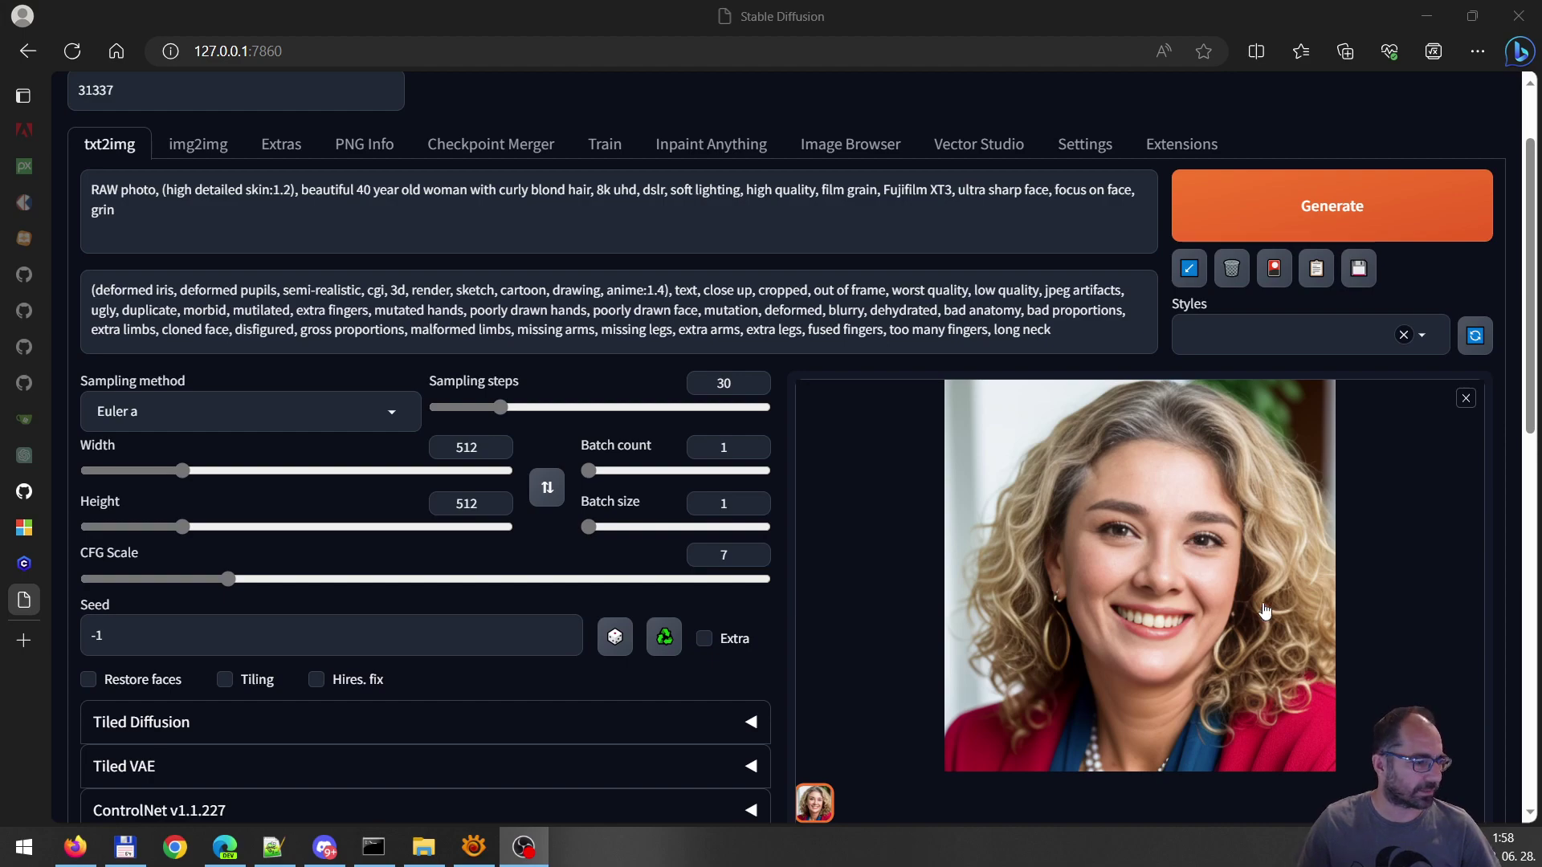
scroll(1107, 620, "down", 4)
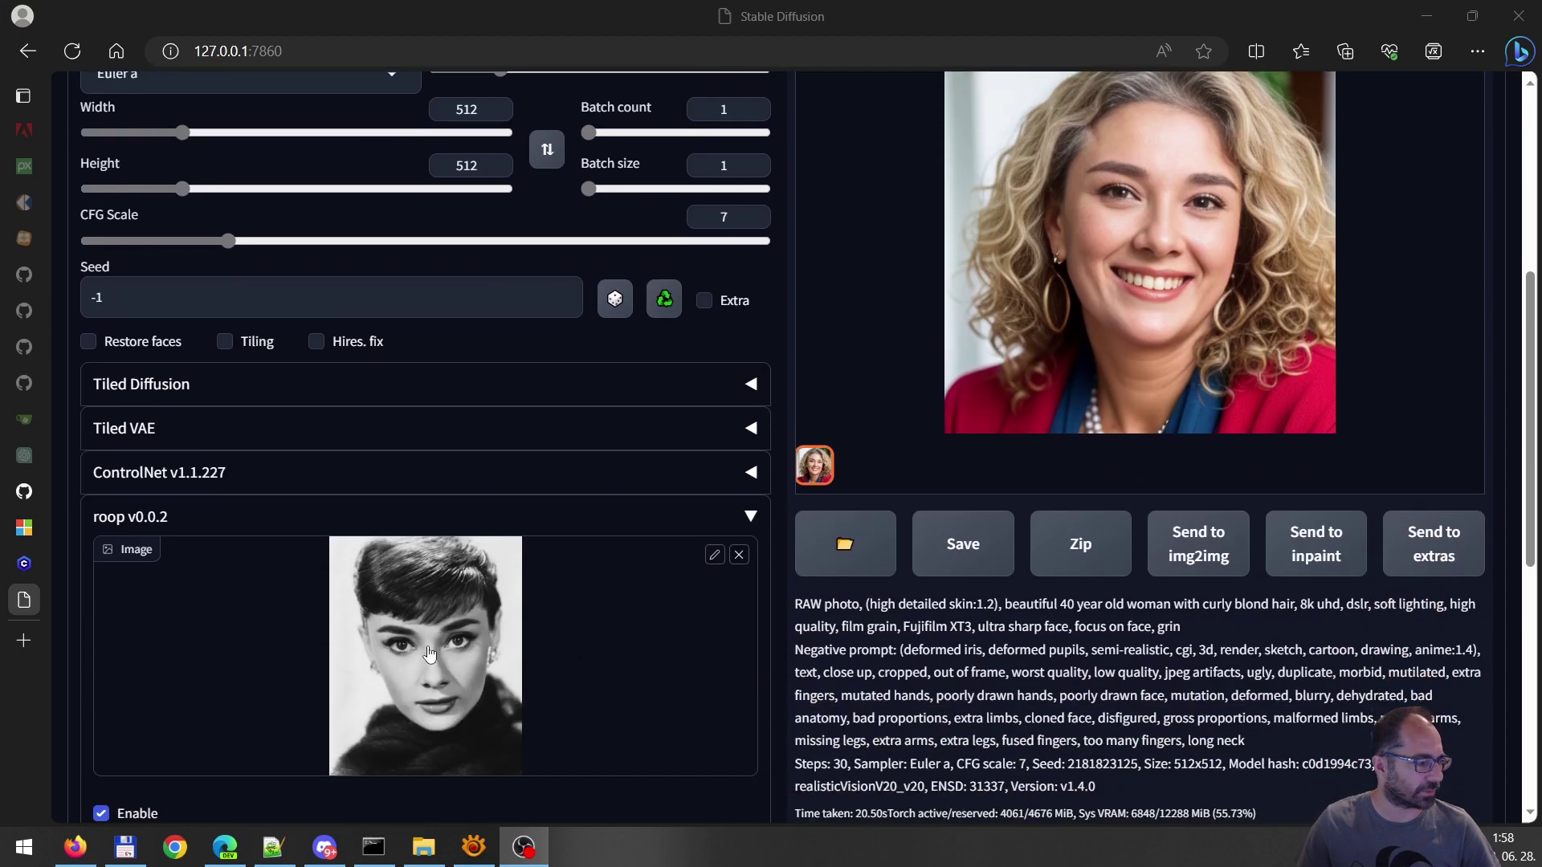
scroll(1138, 359, "up", 3)
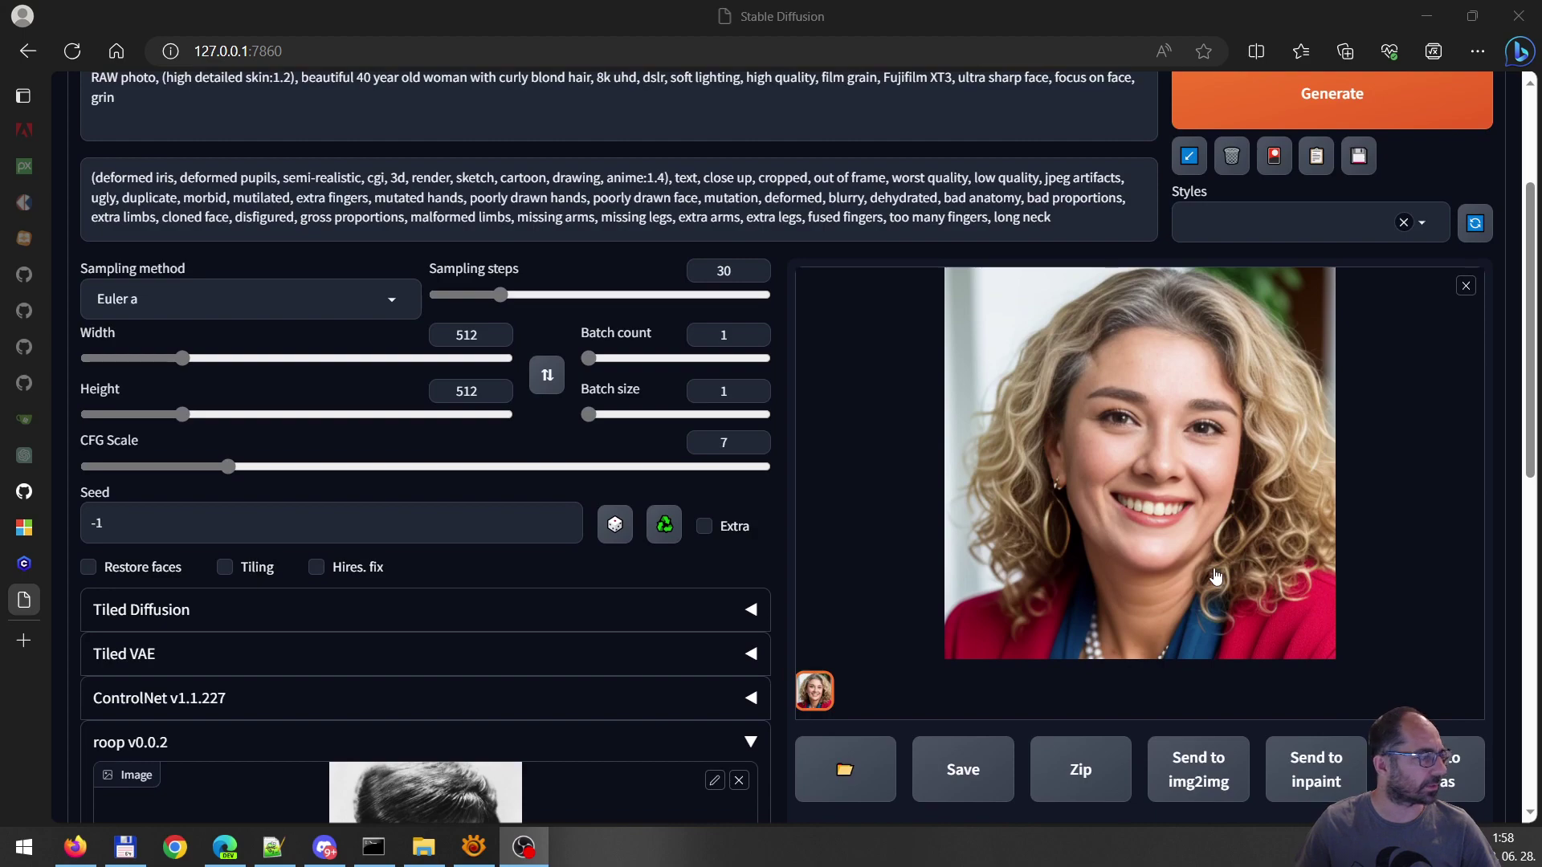
scroll(908, 454, "up", 3)
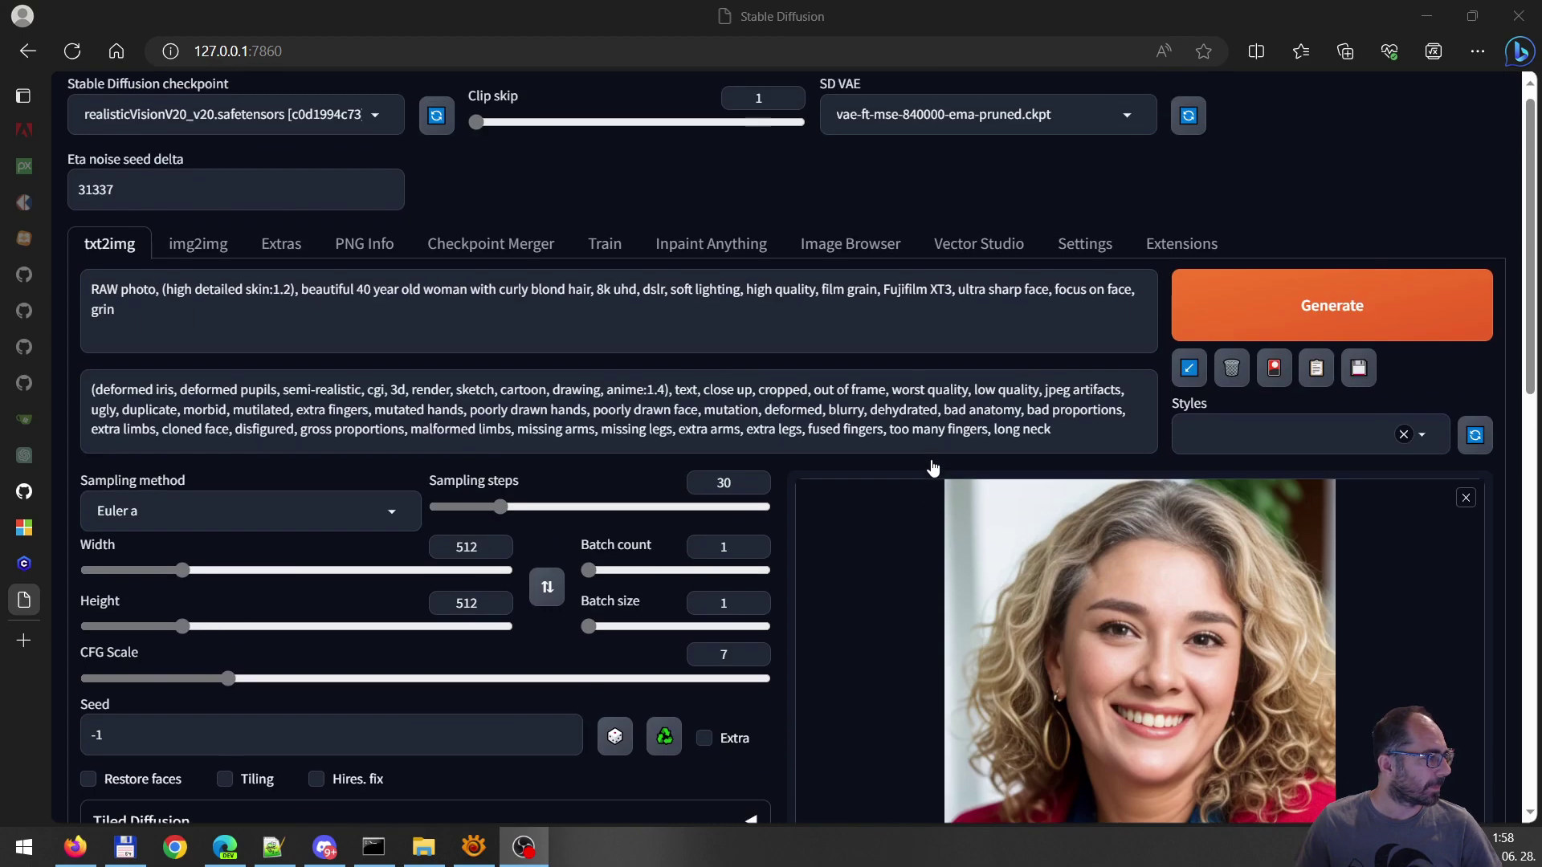
scroll(976, 522, "down", 6)
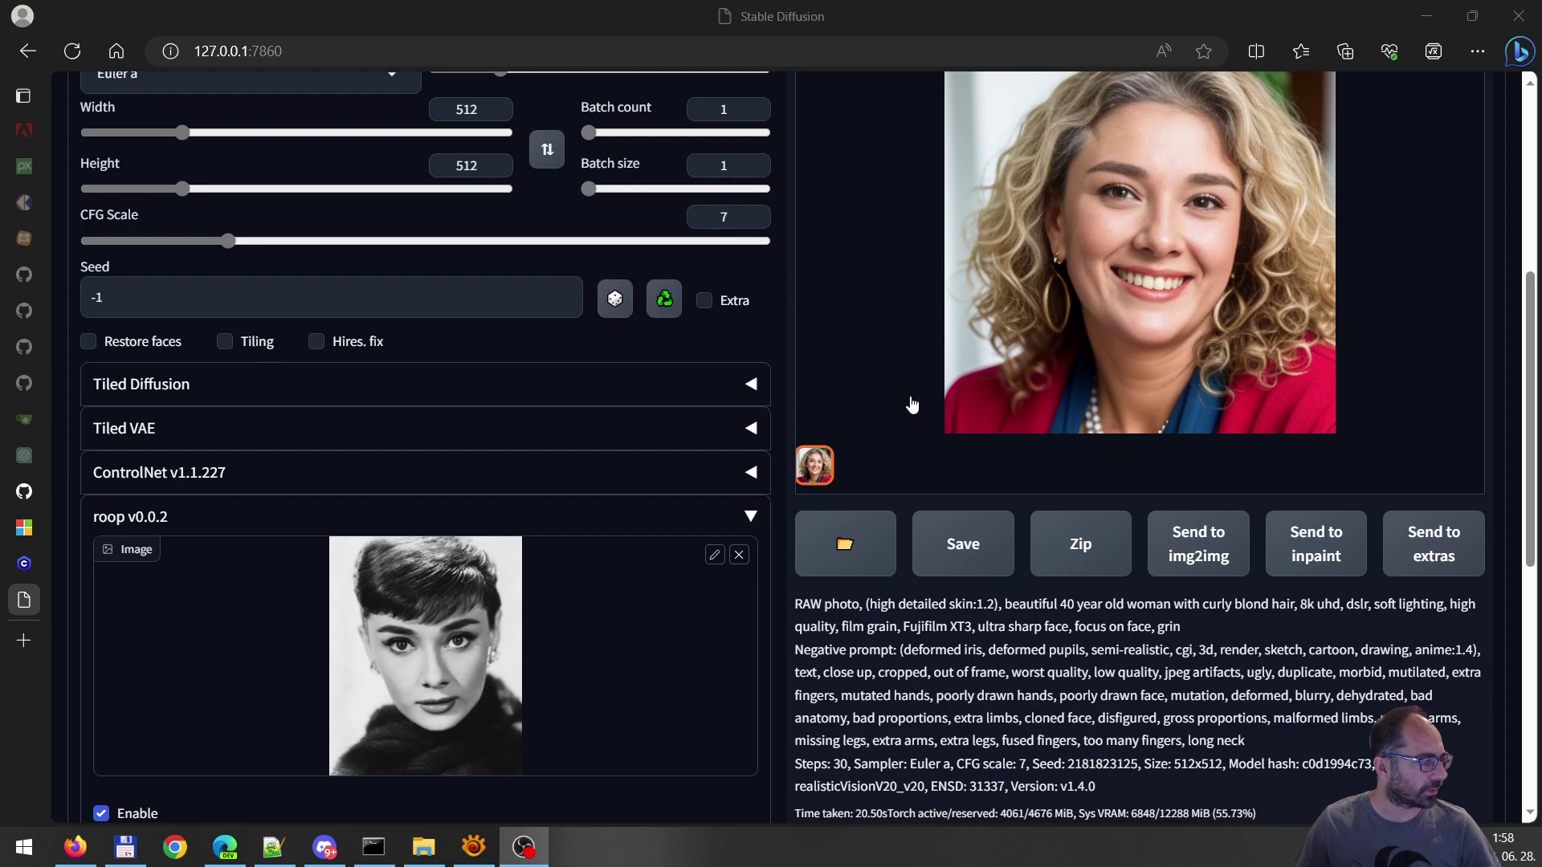
Replace the positive prompt with one starting "A portrait photo of 3 woman, dark hair, cinematic style, film still, 4k HD movie, 1980s style of Rembrant"
scroll(917, 405, "up", 3)
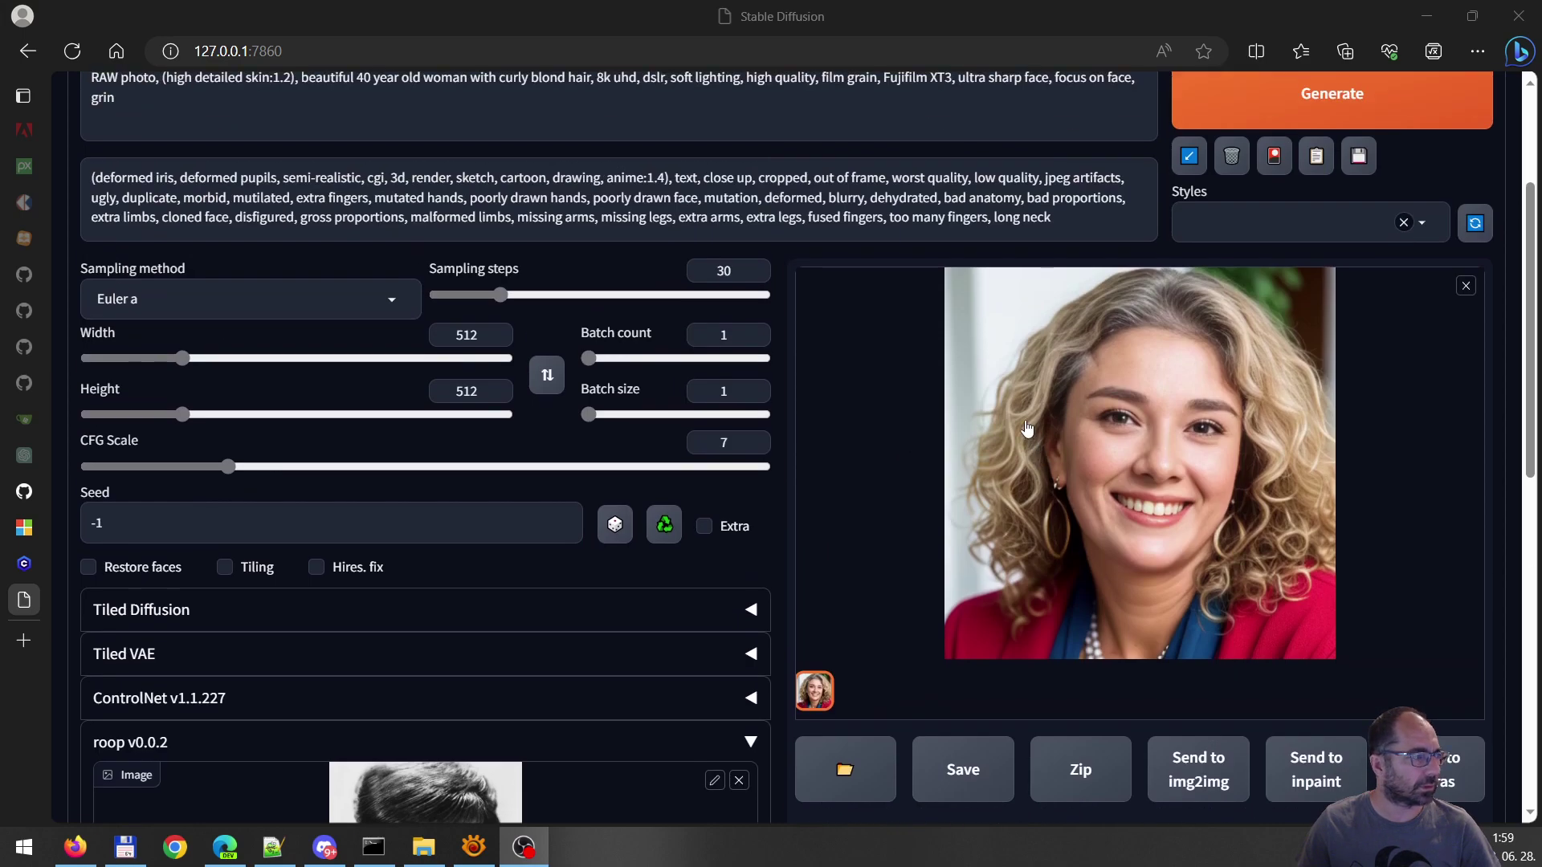
scroll(1164, 578, "up", 3)
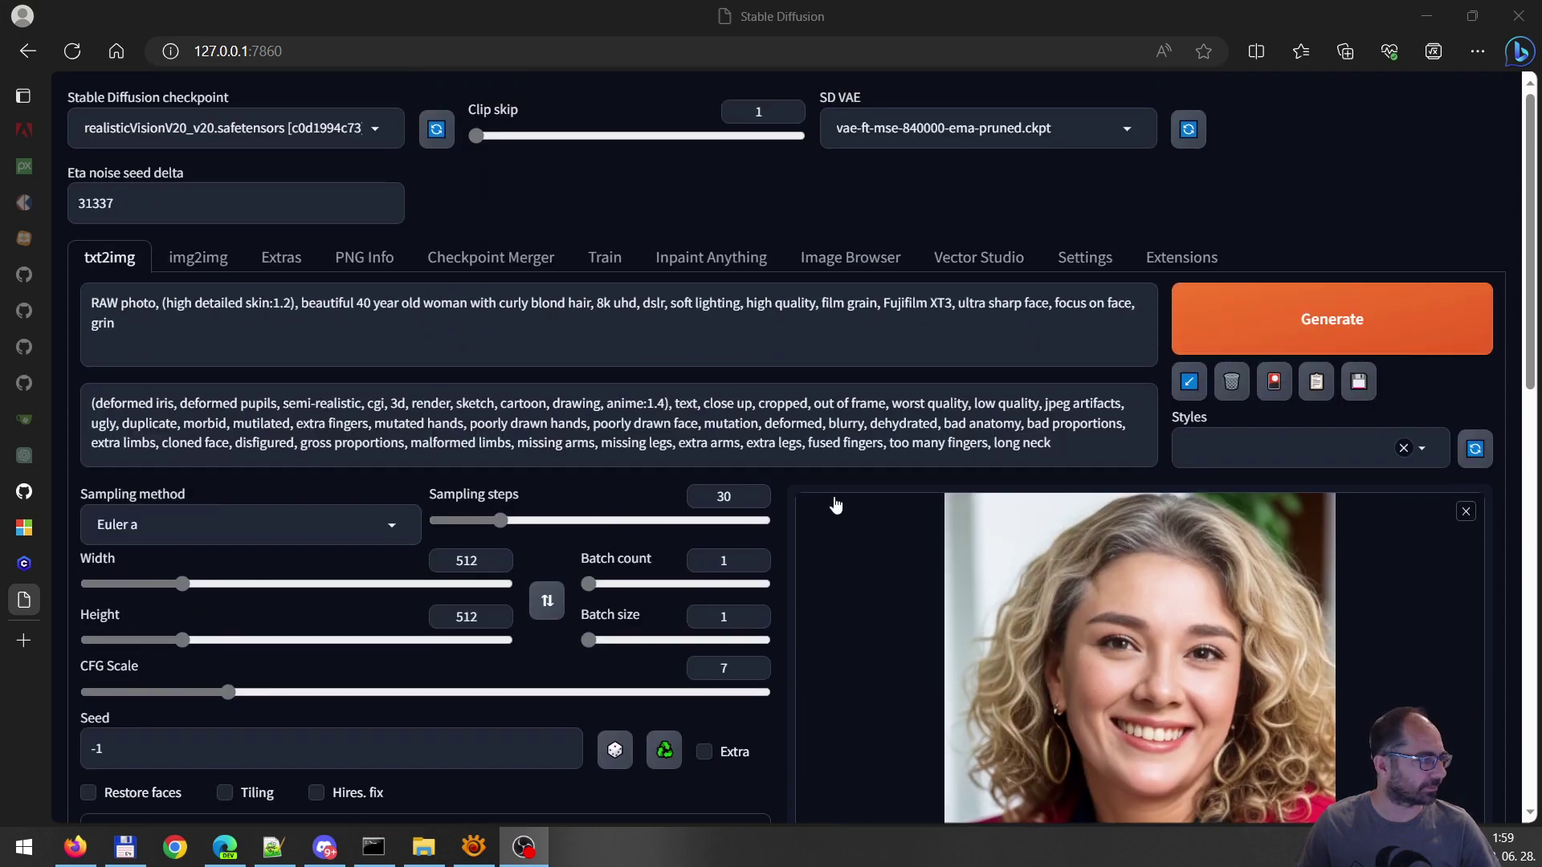
key("alt+Tab")
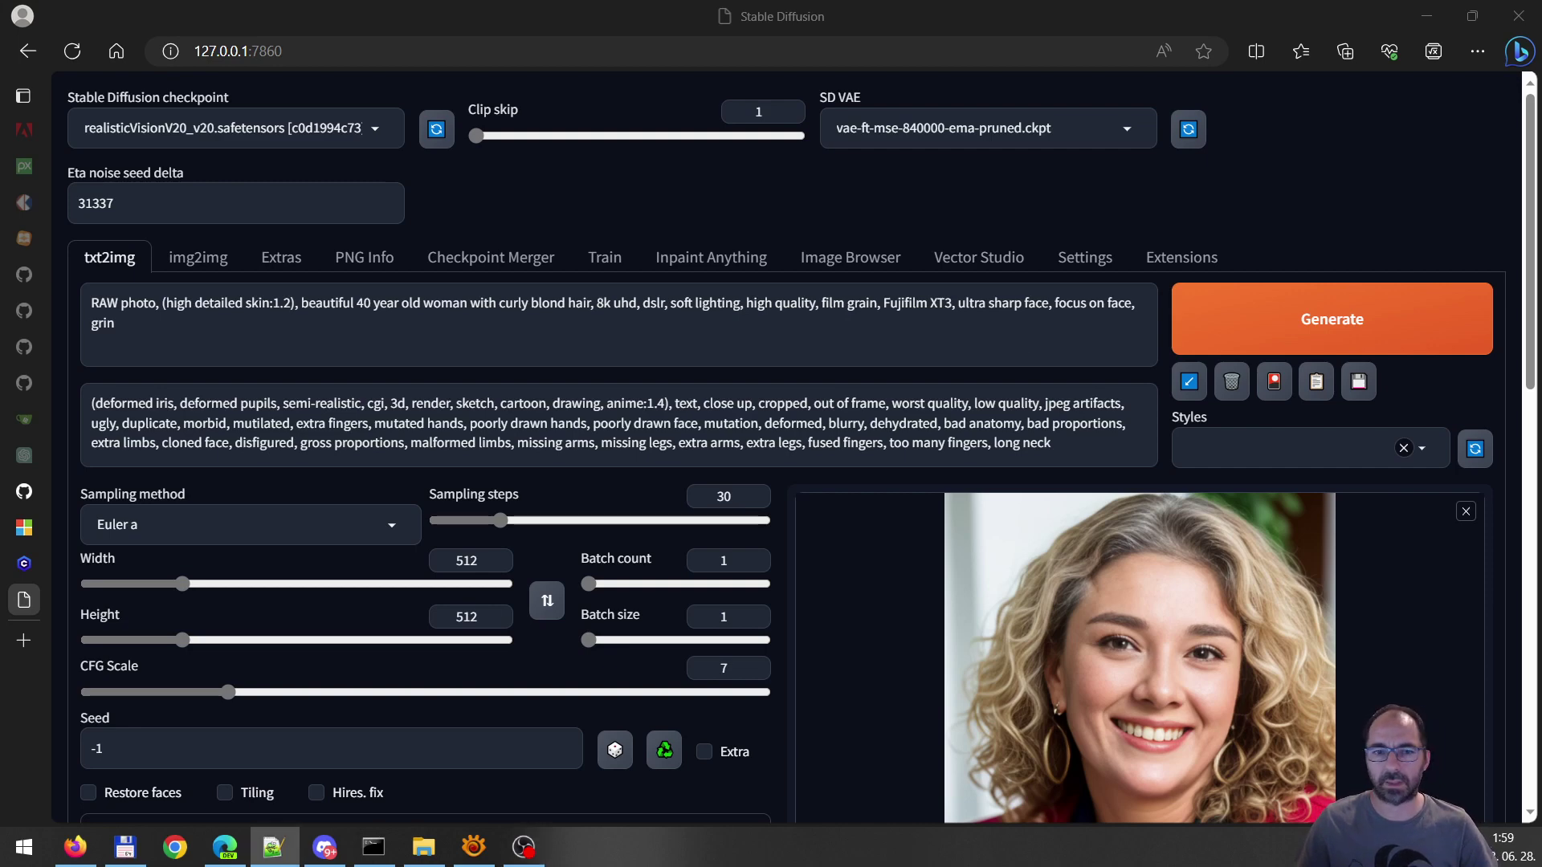
left_click(517, 361)
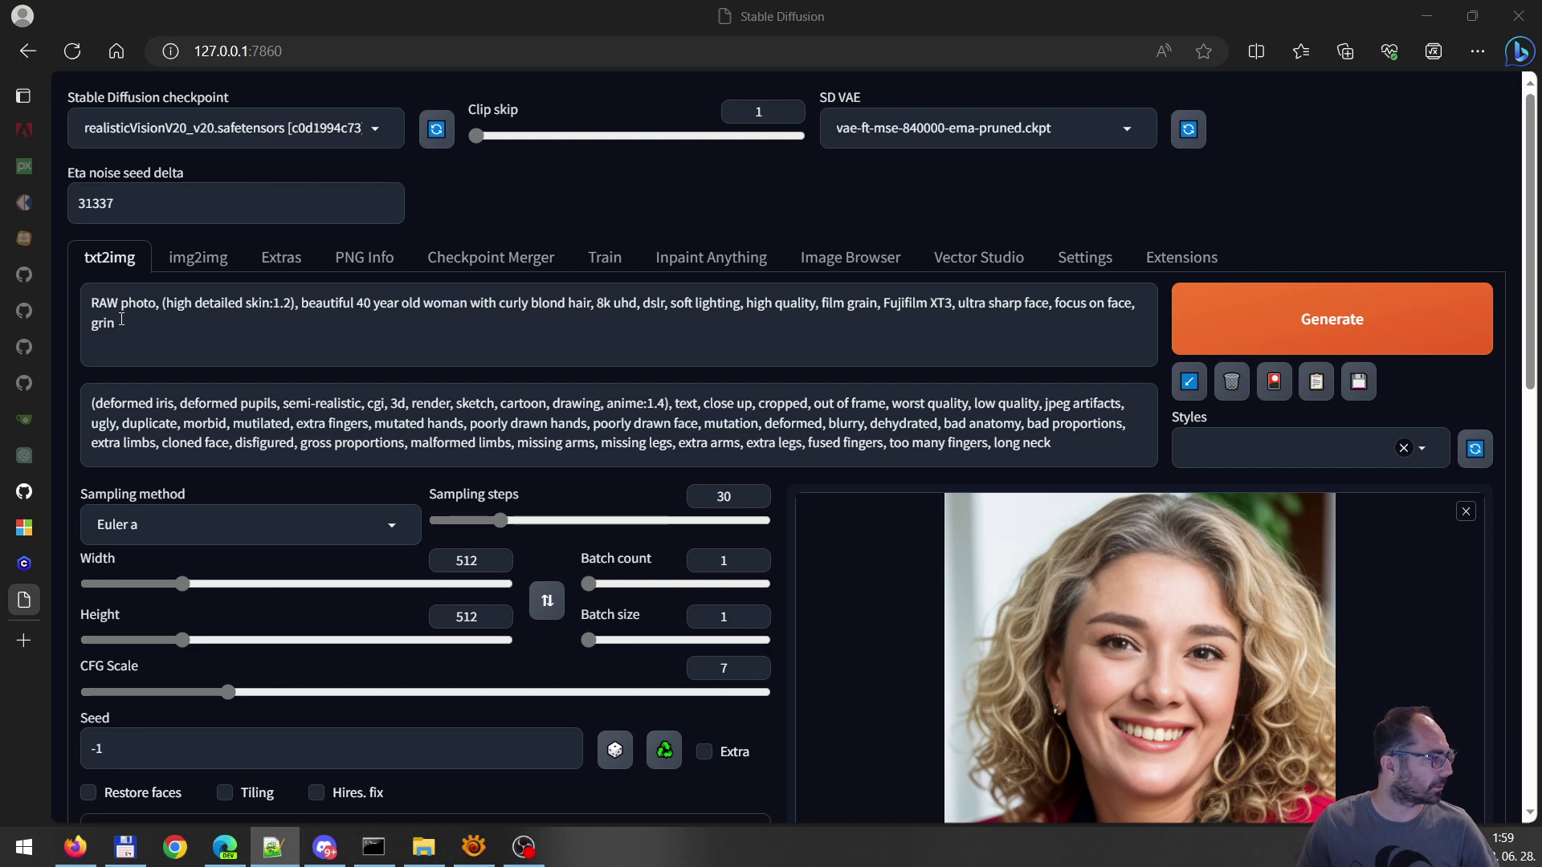
key("ctrl+a")
type("A portrait photo of 3 woman, dark hair, cinematic style, film still, 4k HD movie, 1980s style of Rembrant, realism, realistic, professional photo of 3 woman, 1970s style cinematic movie film still")
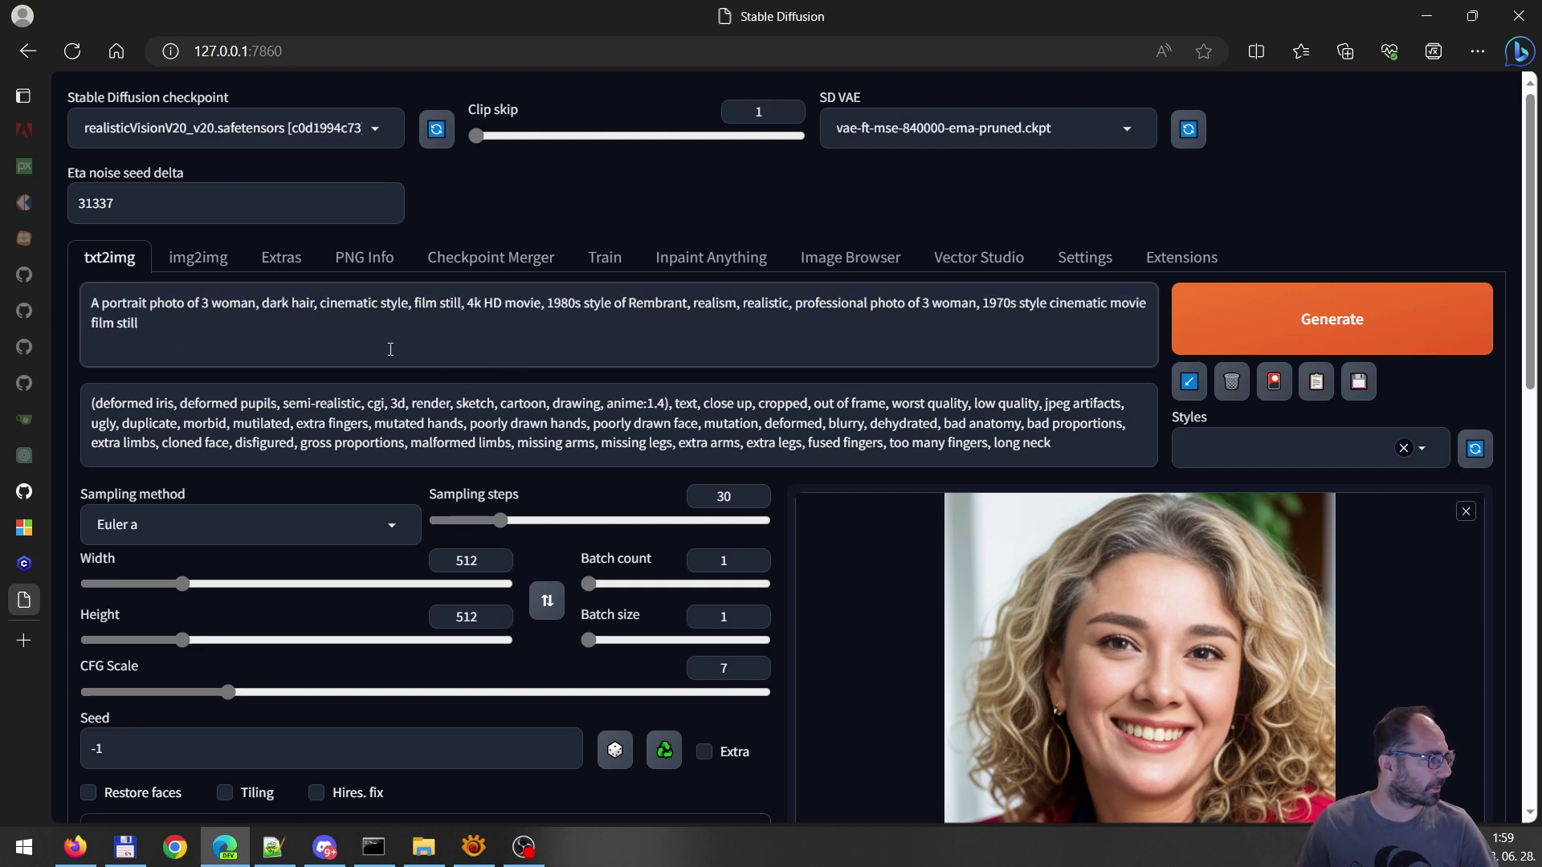
Generate an image from the three-woman prompt and check its progress in the command console
left_click(1335, 325)
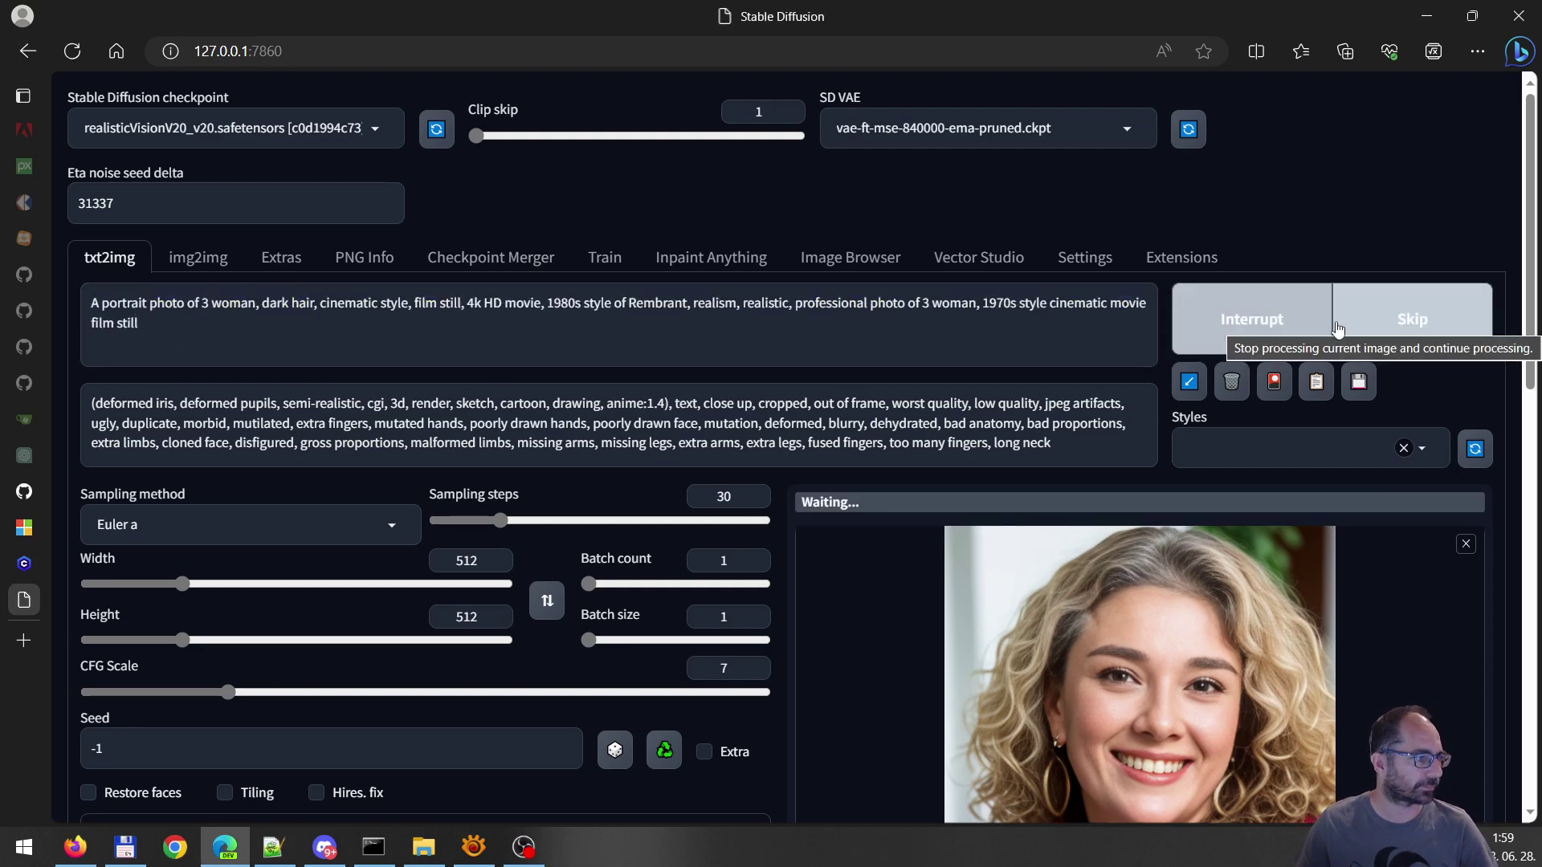
scroll(840, 480, "down", 1)
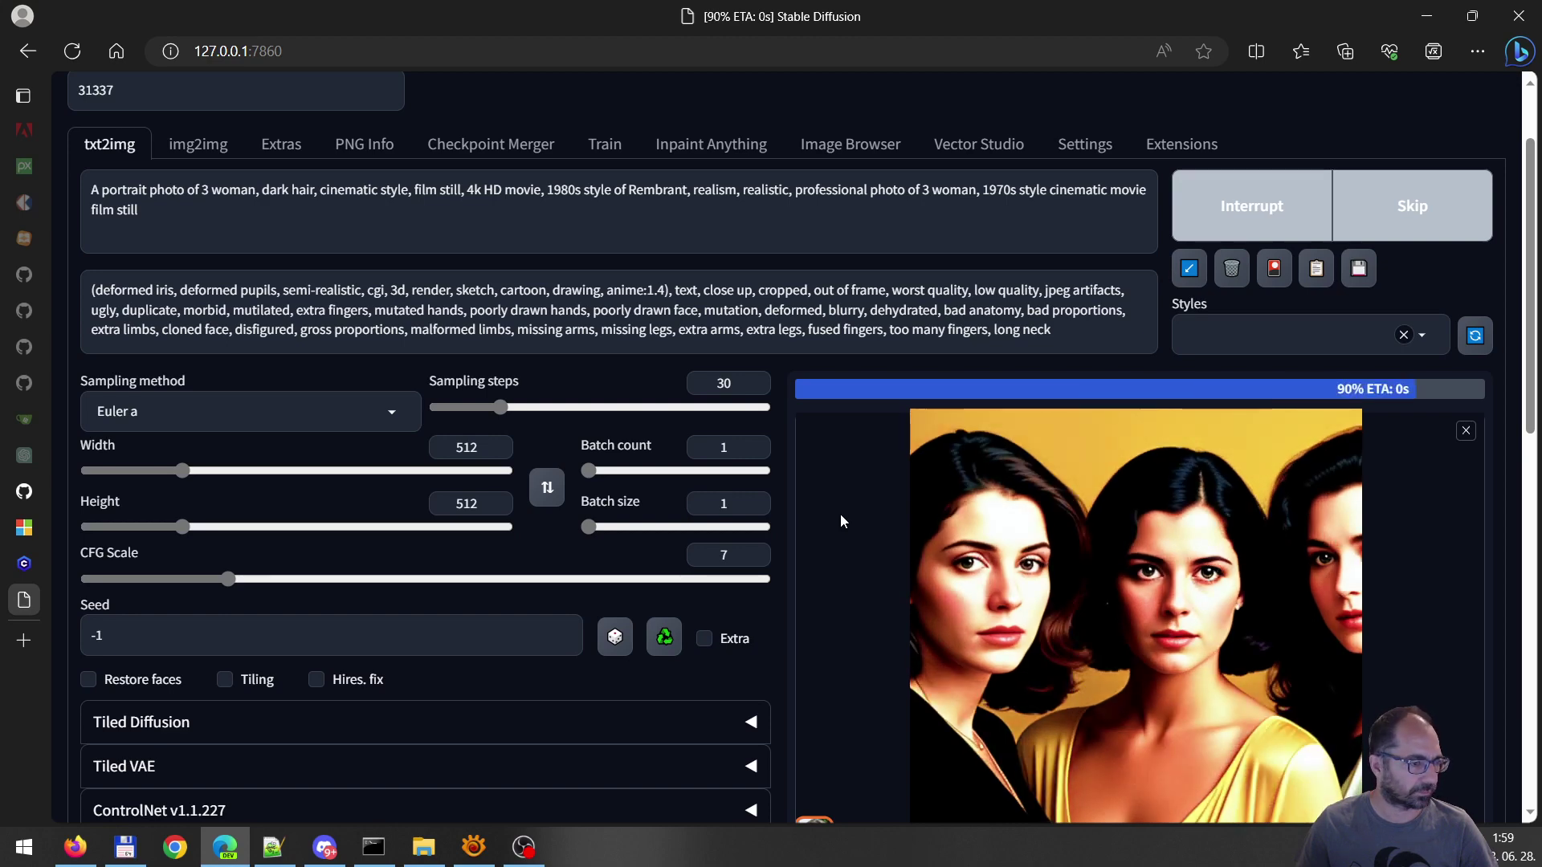
scroll(840, 514, "down", 3)
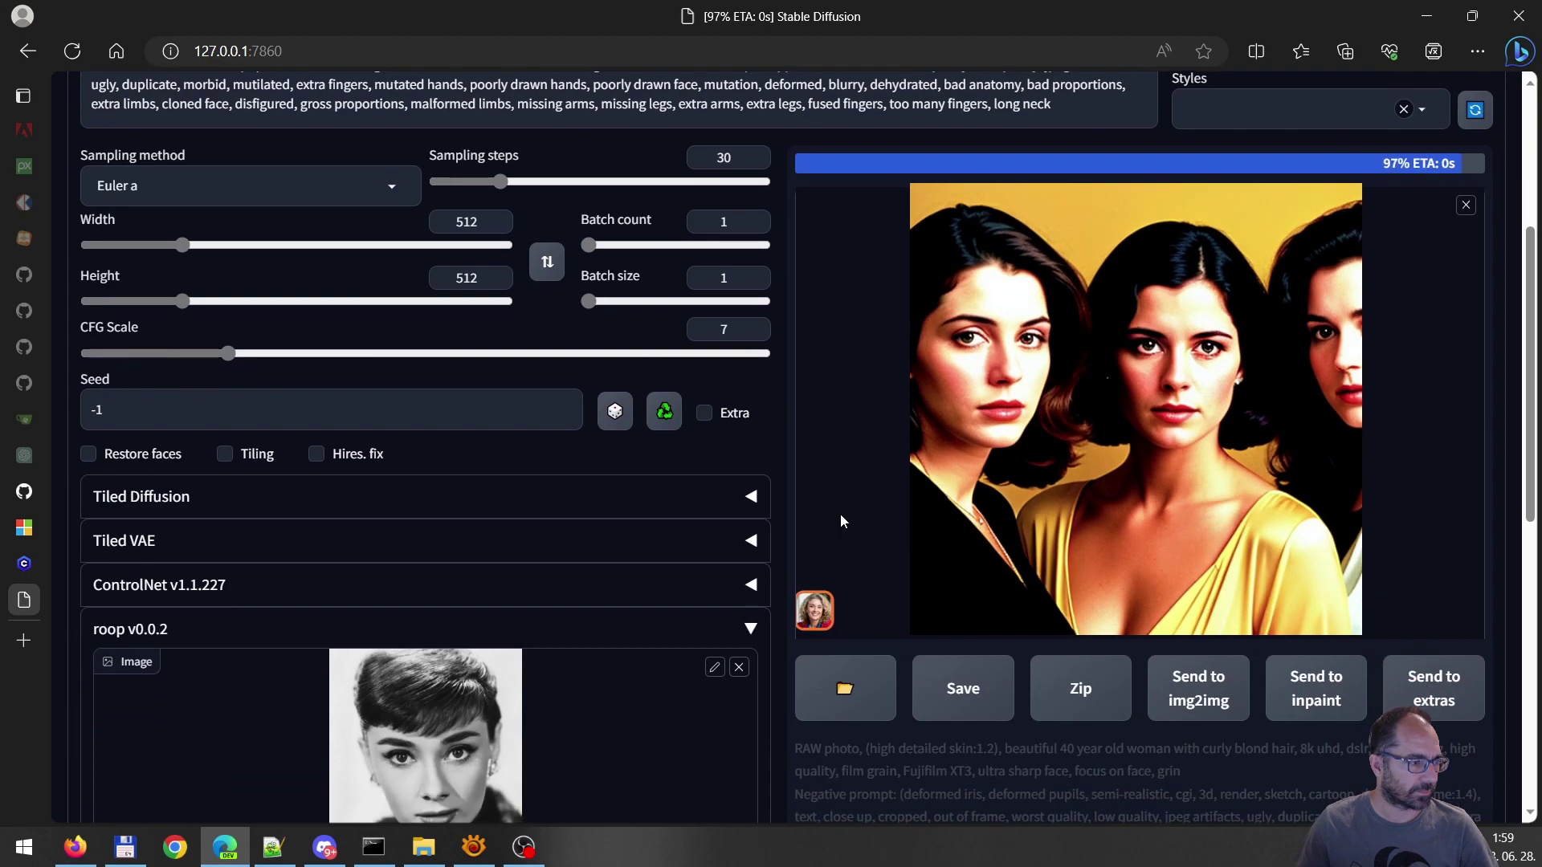
scroll(840, 513, "up", 1)
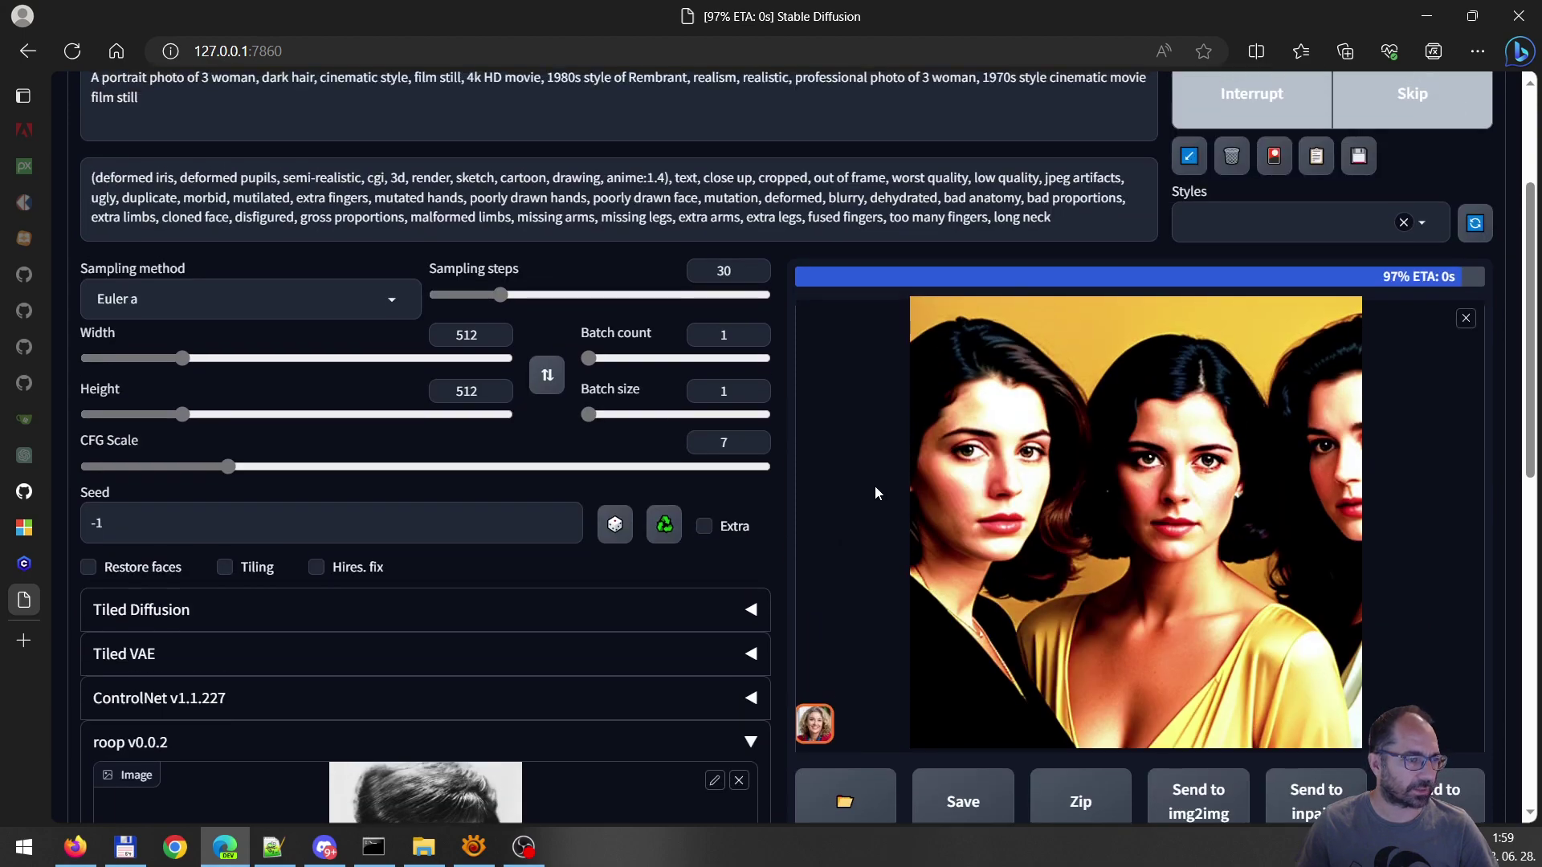
key("alt+Tab")
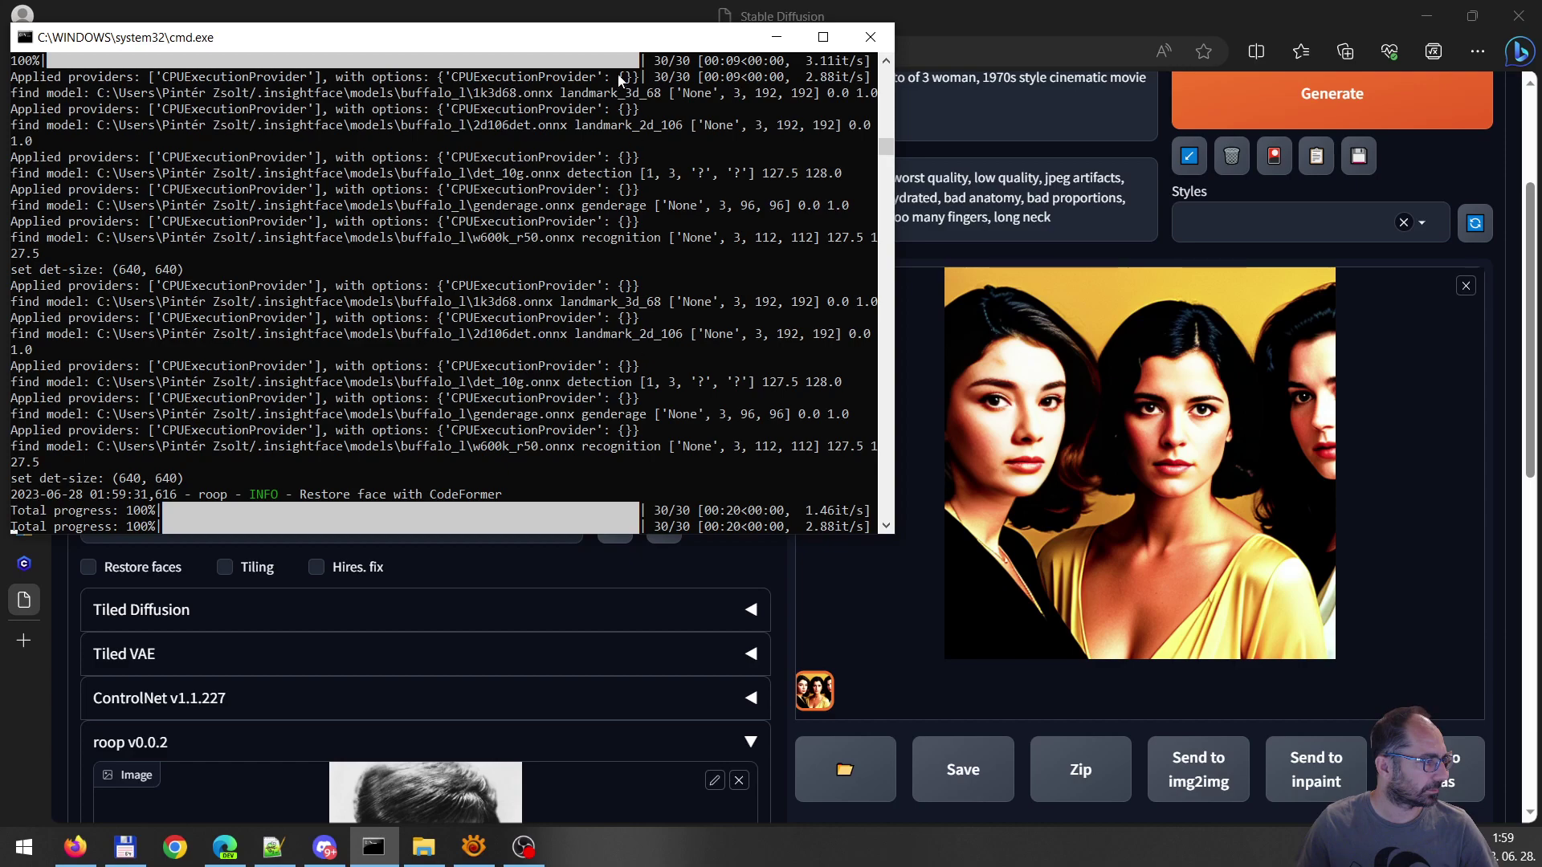
left_click_drag(620, 46, 582, 56)
left_click(920, 566)
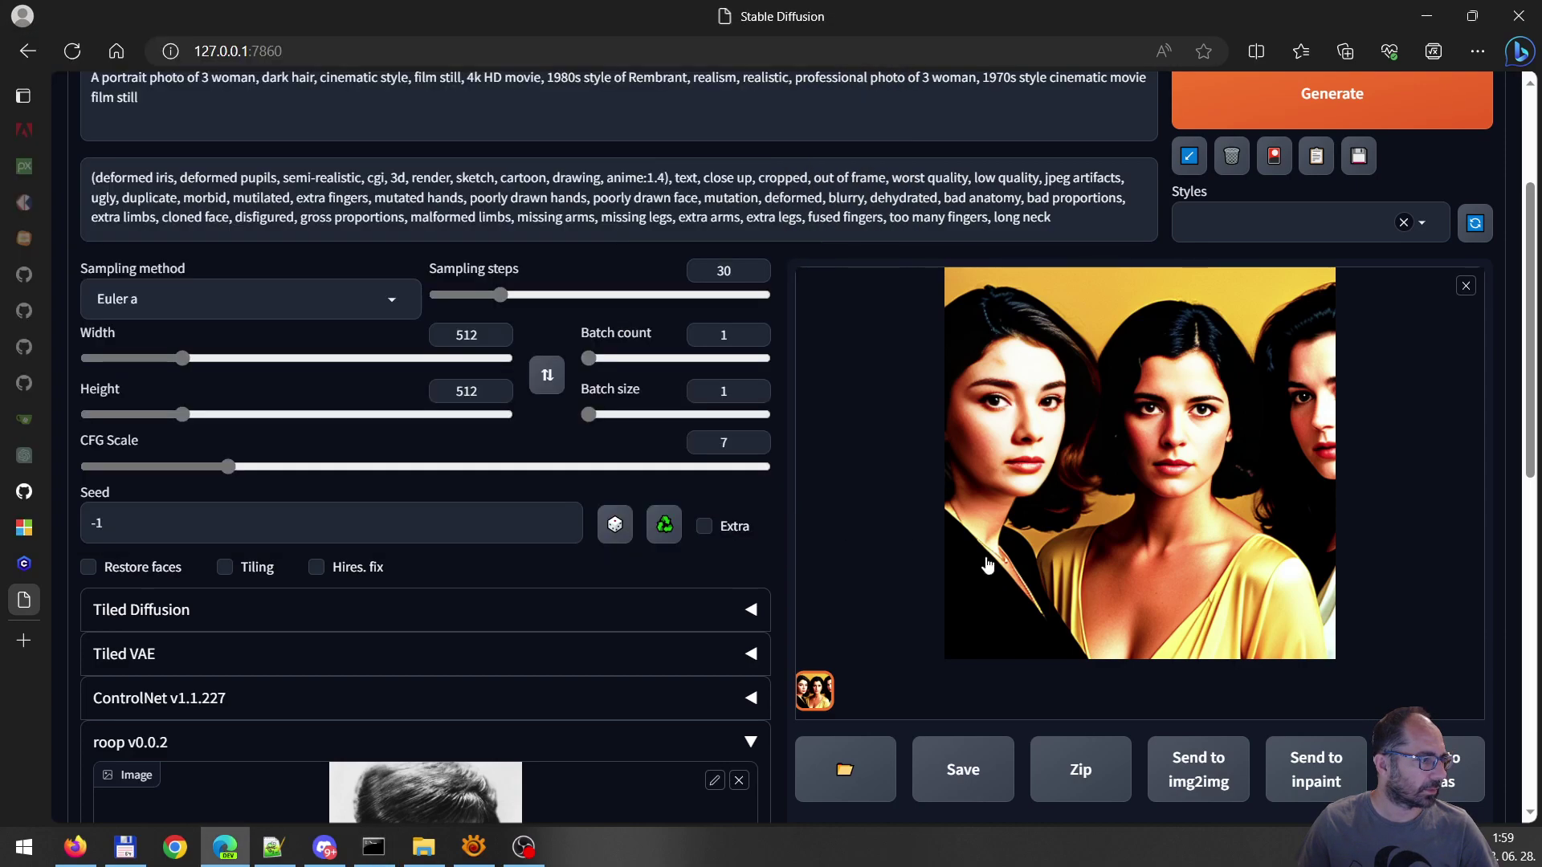
Compare the three-woman image with roop's source face and settings, and review the face-swap log entries in the command console
scroll(920, 566, "up", 3)
scroll(920, 566, "down", 10)
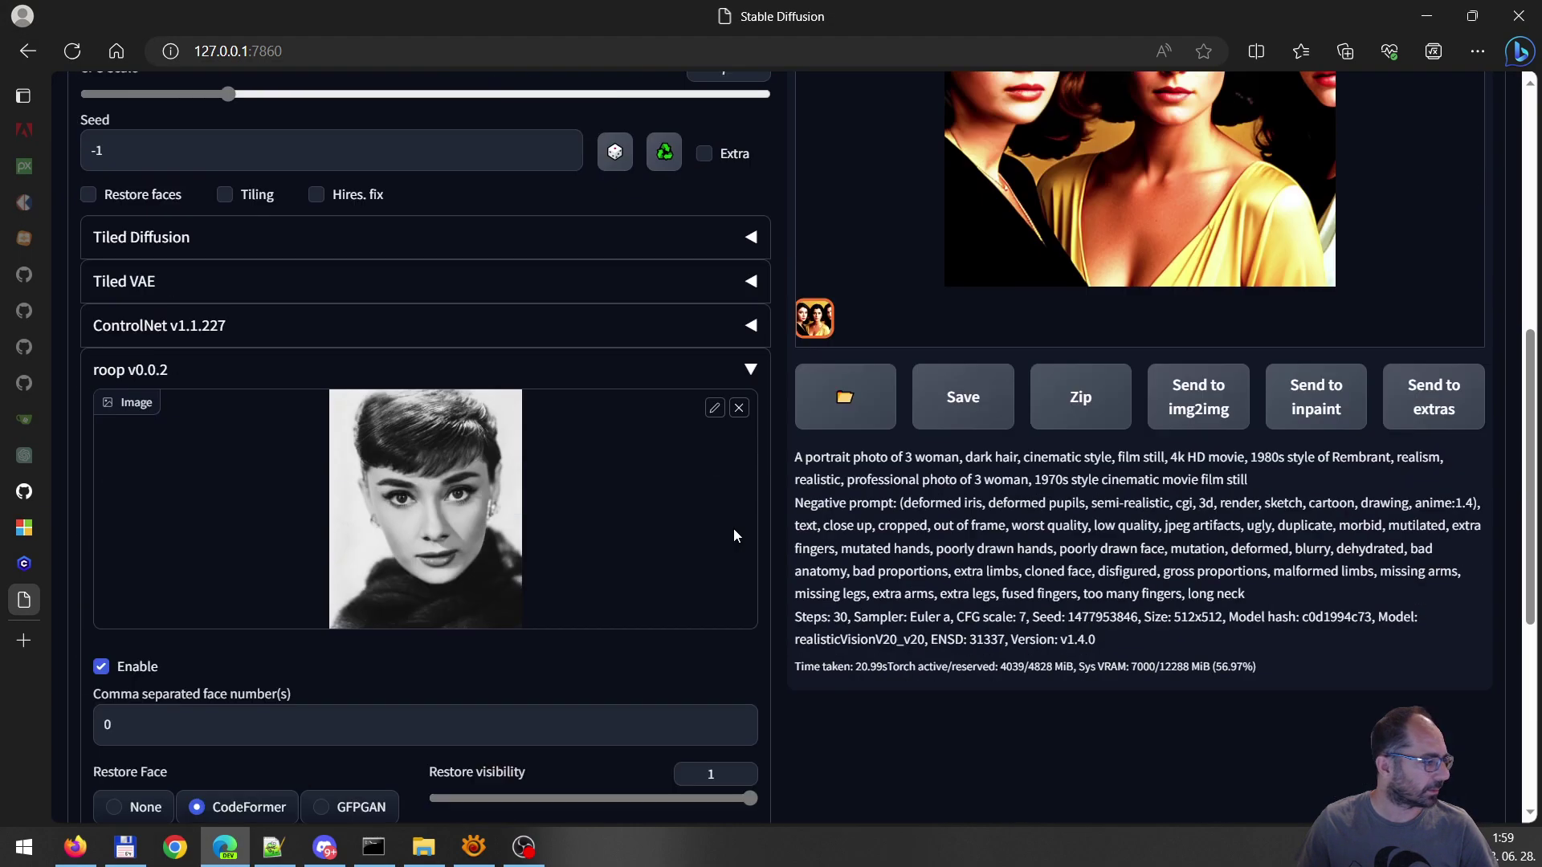
scroll(595, 520, "up", 7)
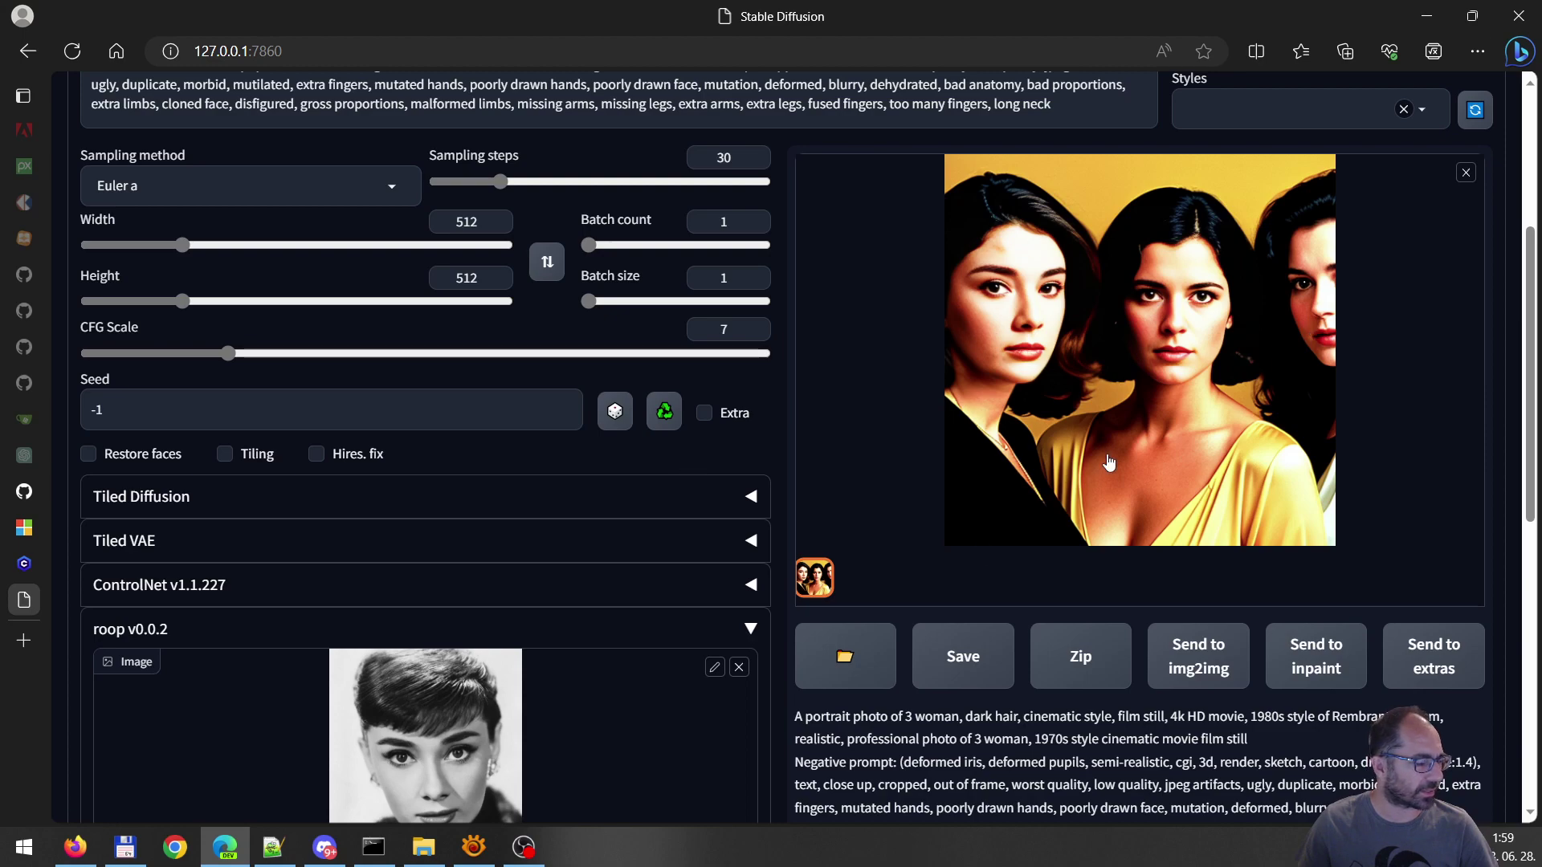
left_click(373, 847)
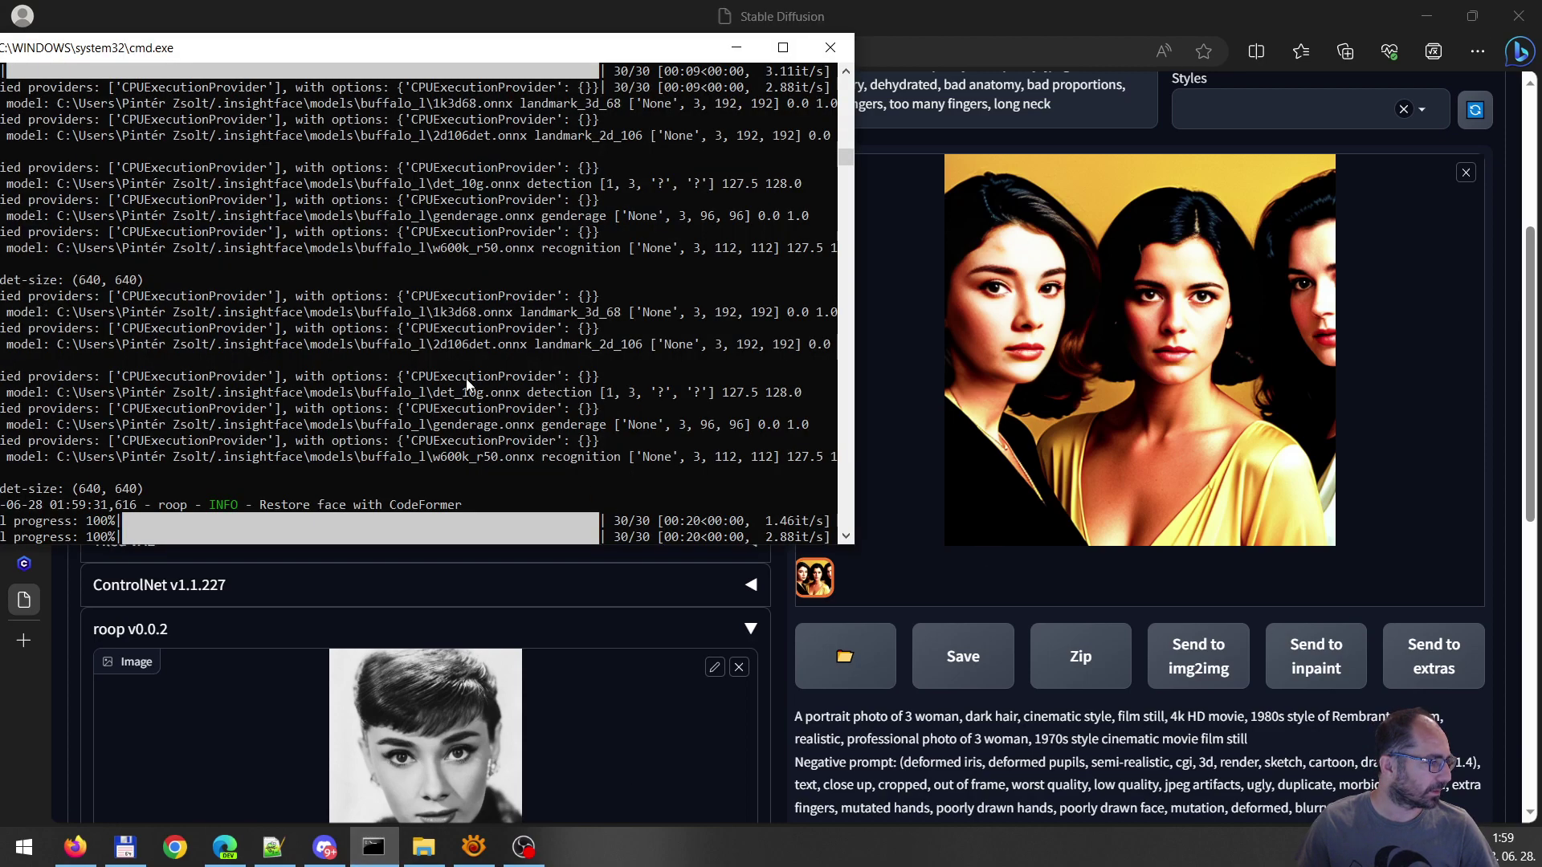
scroll(382, 432, "up", 6)
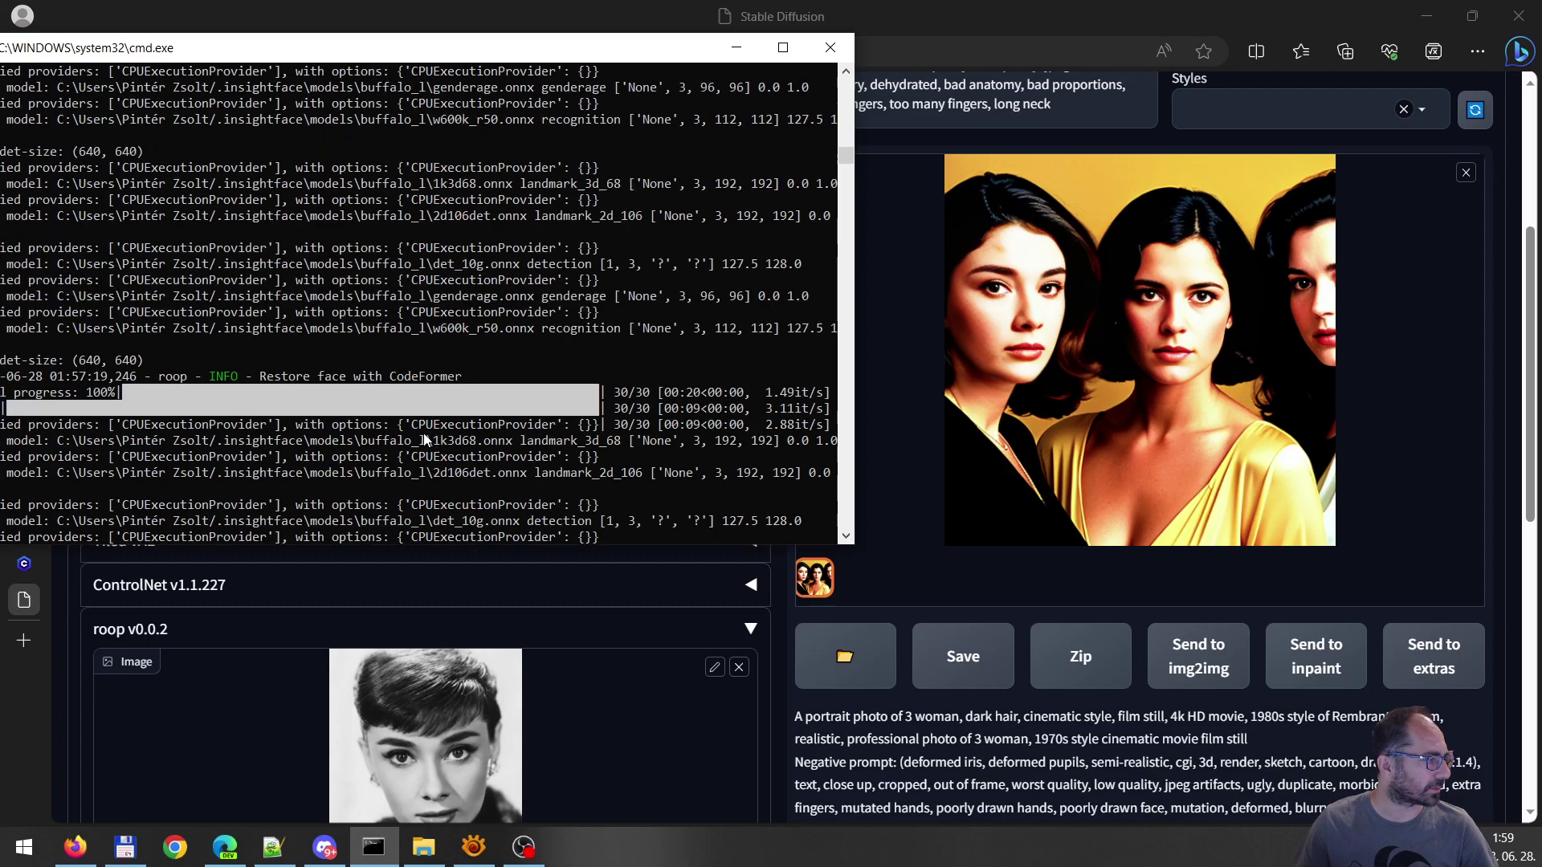
scroll(468, 414, "up", 1)
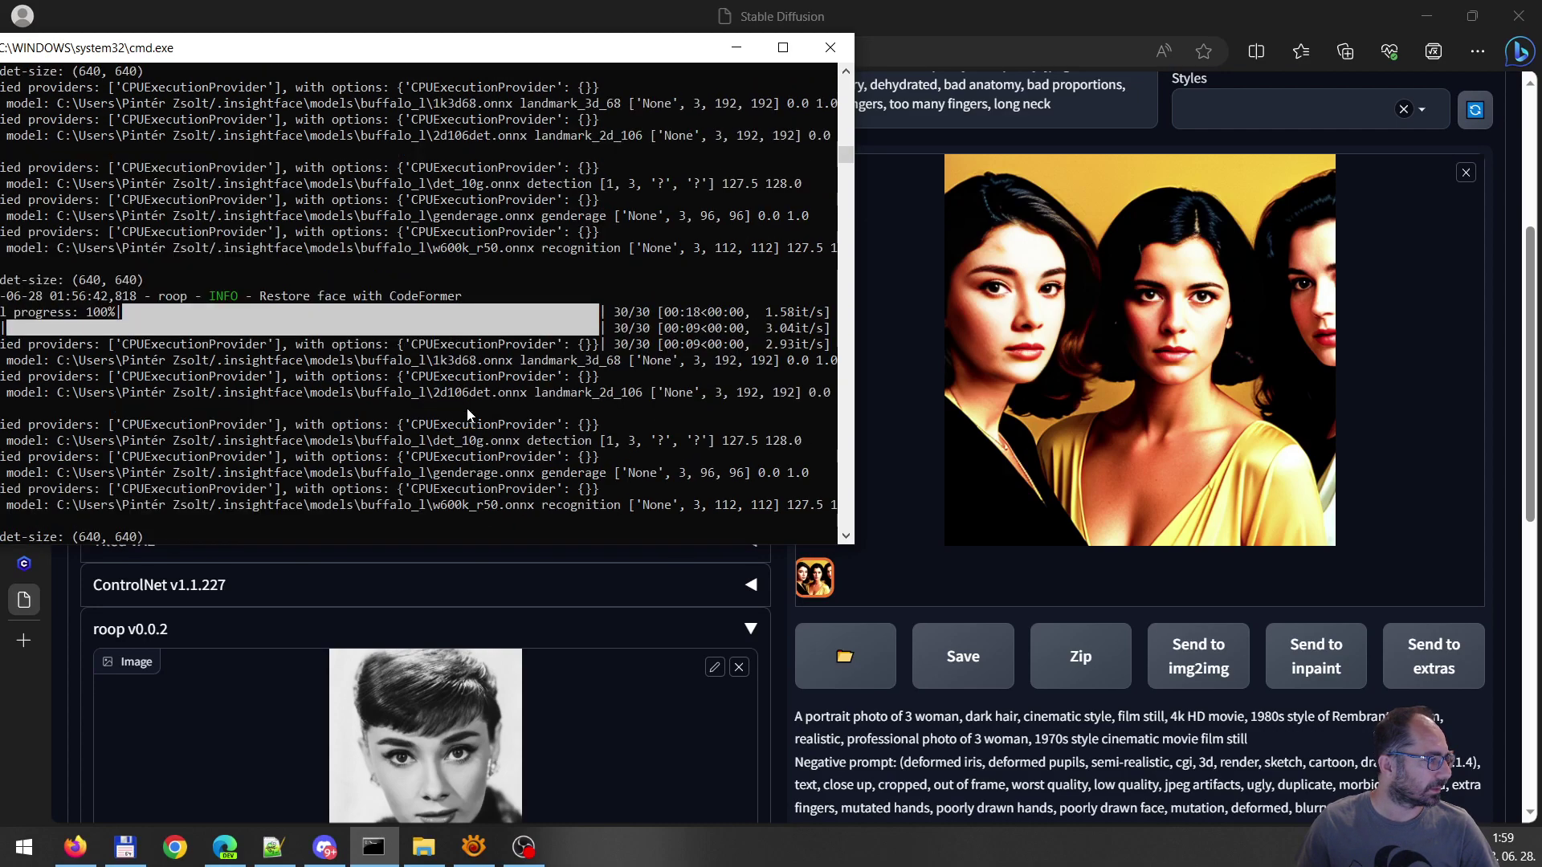
scroll(468, 414, "down", 5)
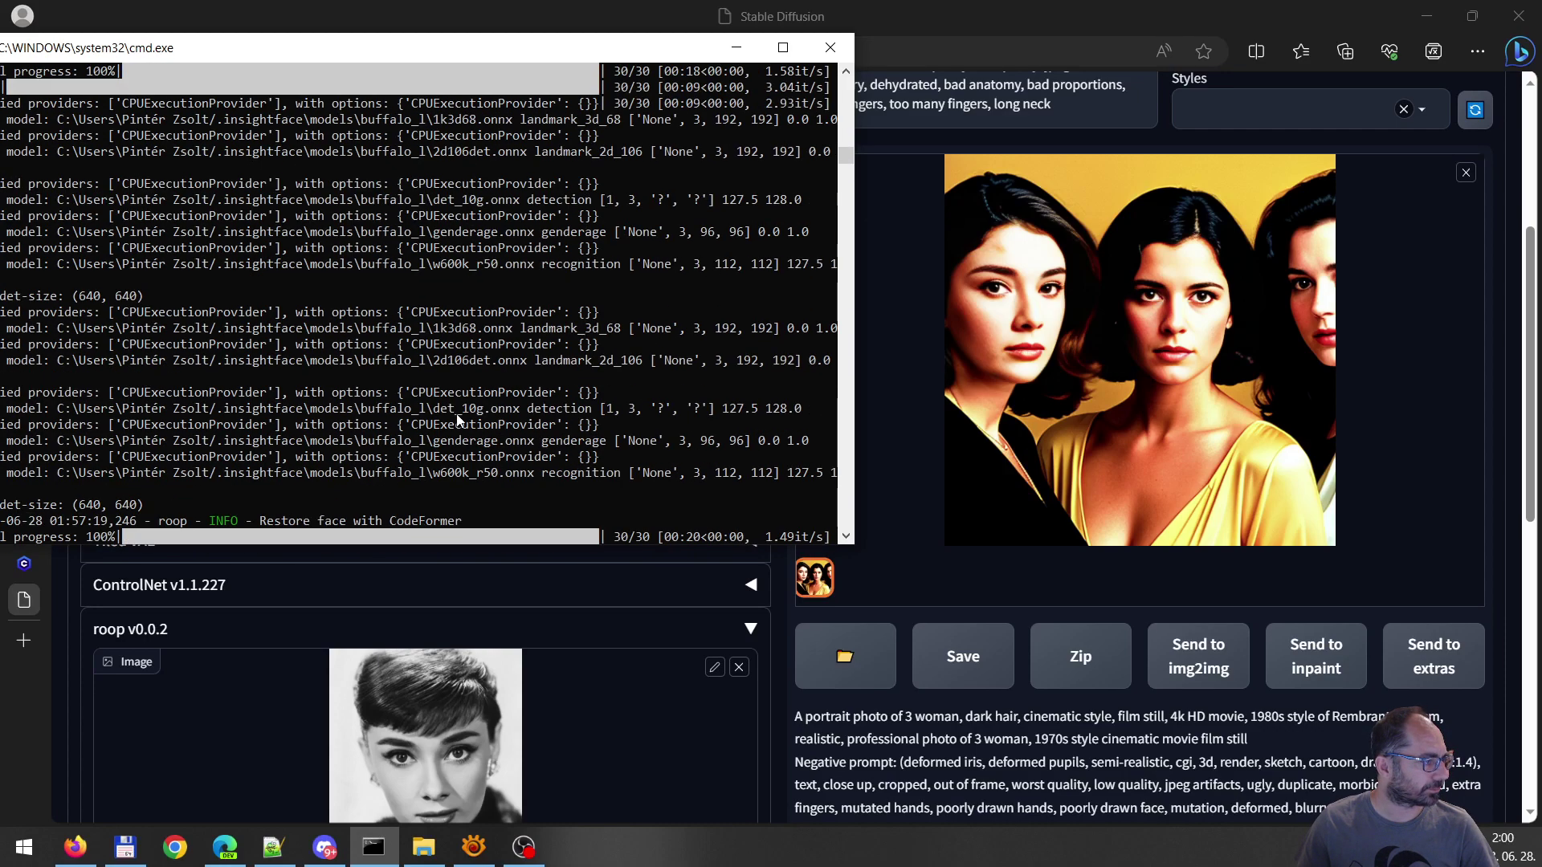
scroll(458, 413, "down", 9)
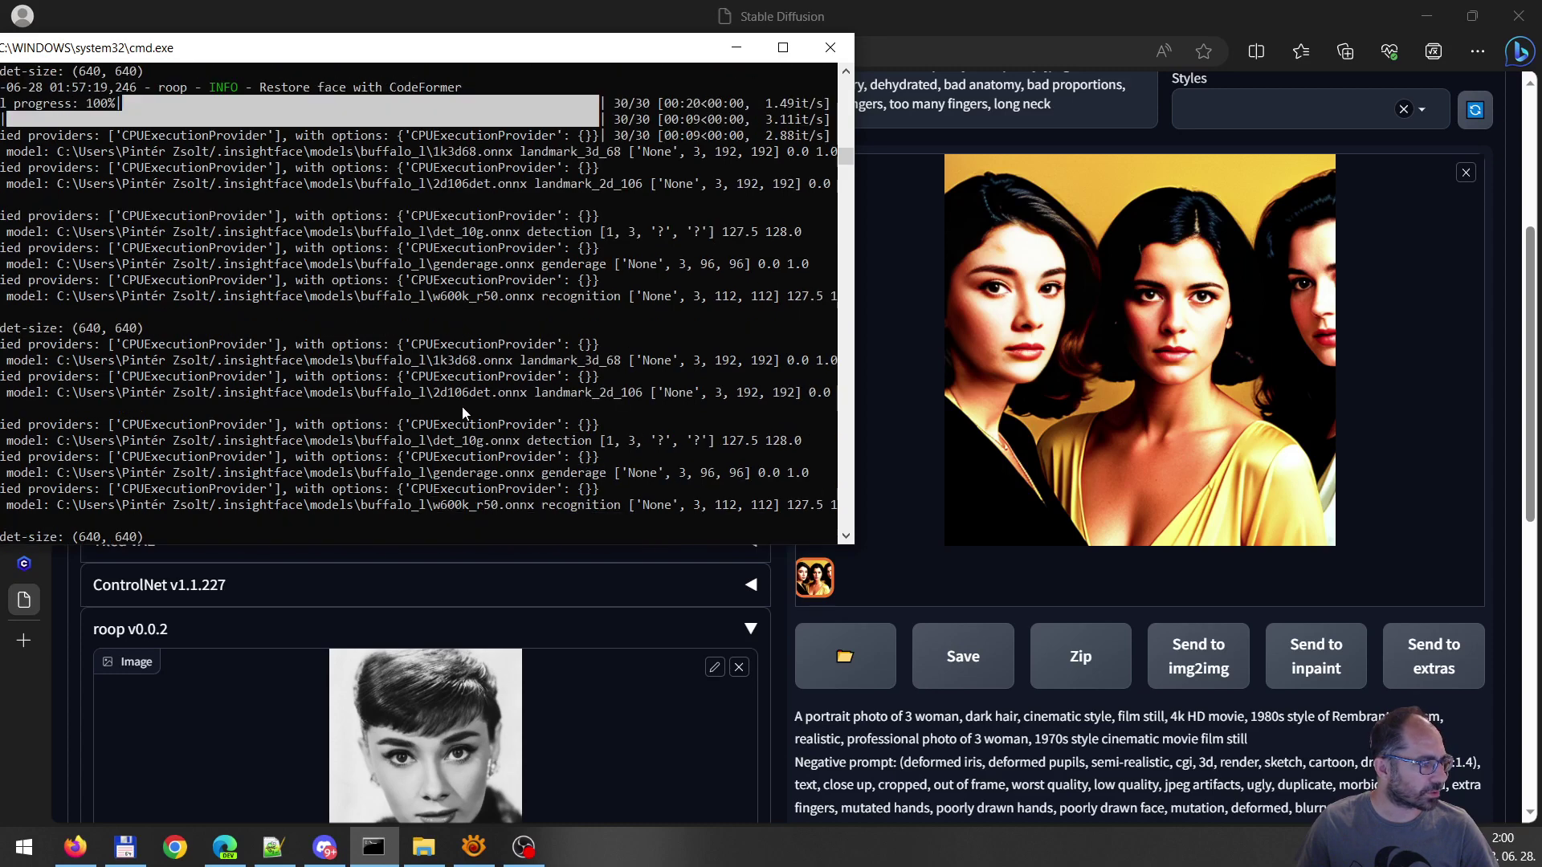
scroll(463, 413, "down", 3)
scroll(505, 403, "up", 4)
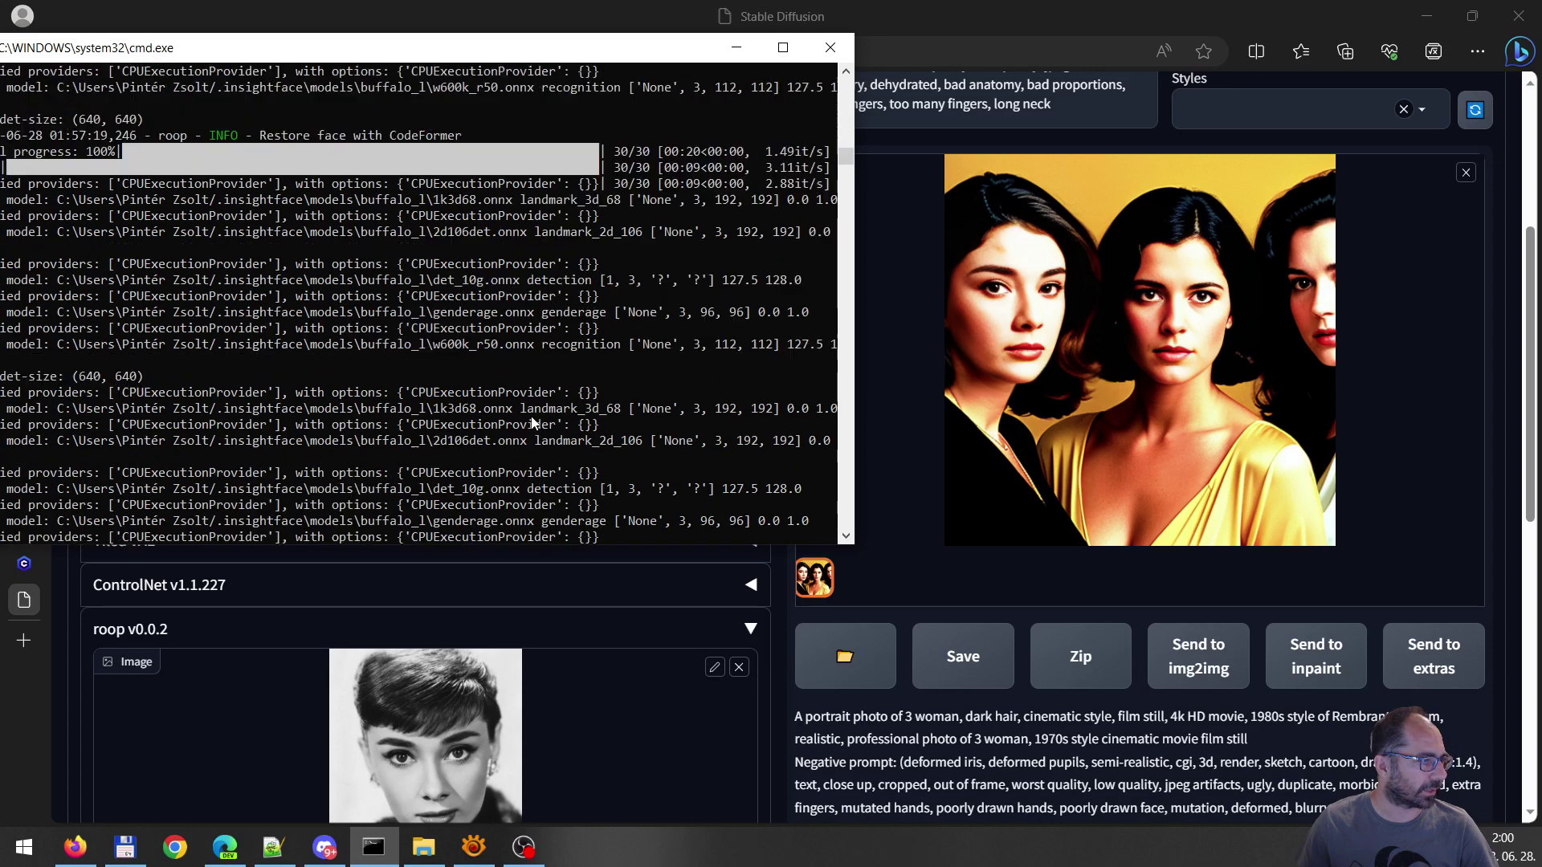
scroll(533, 423, "up", 1)
left_click(1099, 8)
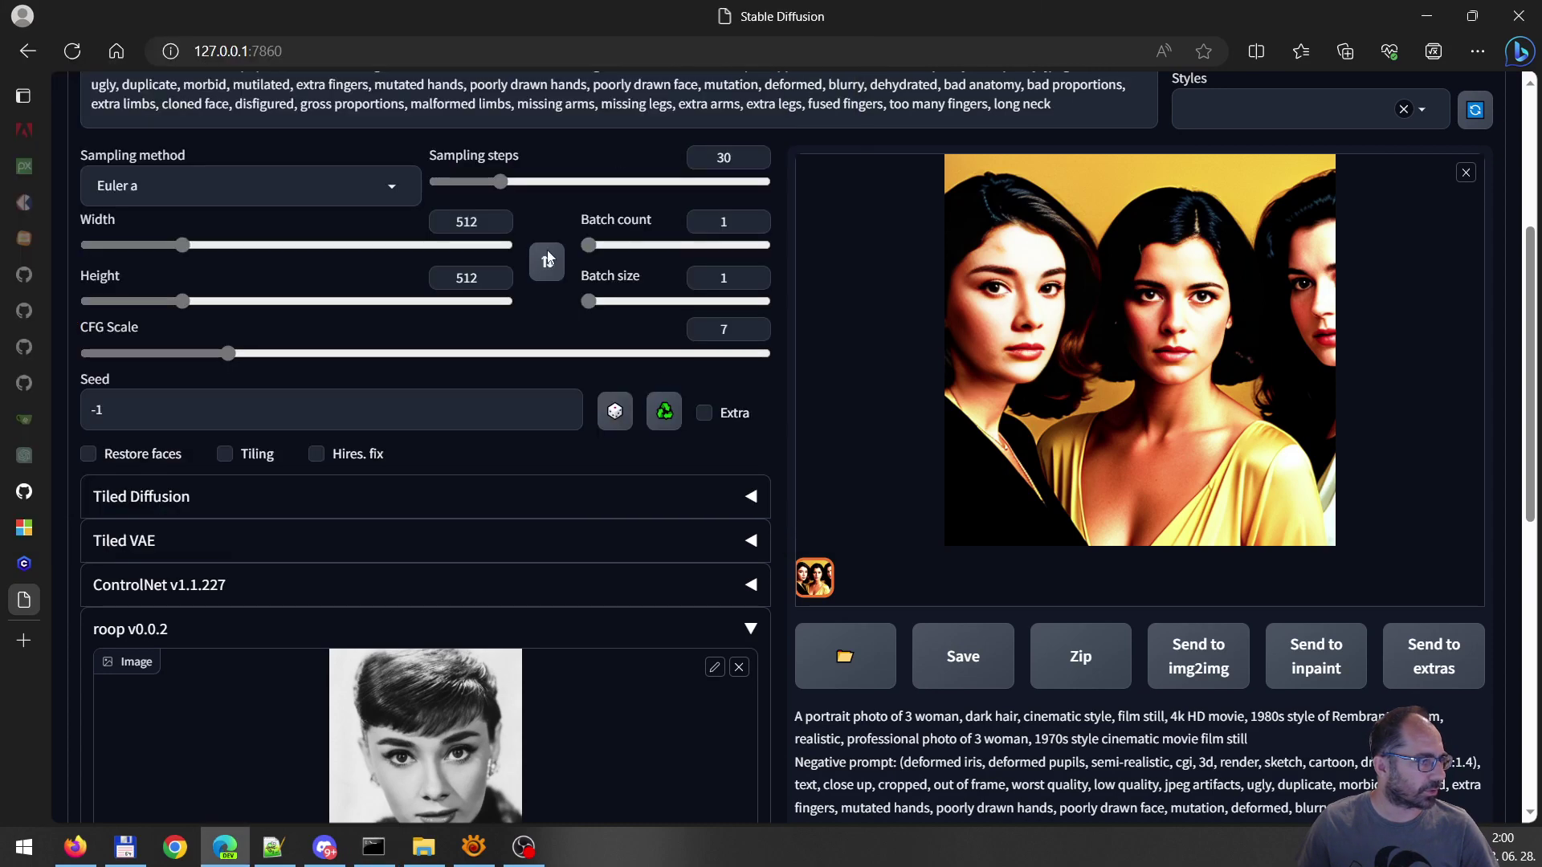
Set the width of the generated image to 768
left_click_drag(483, 222, 417, 224)
type("768")
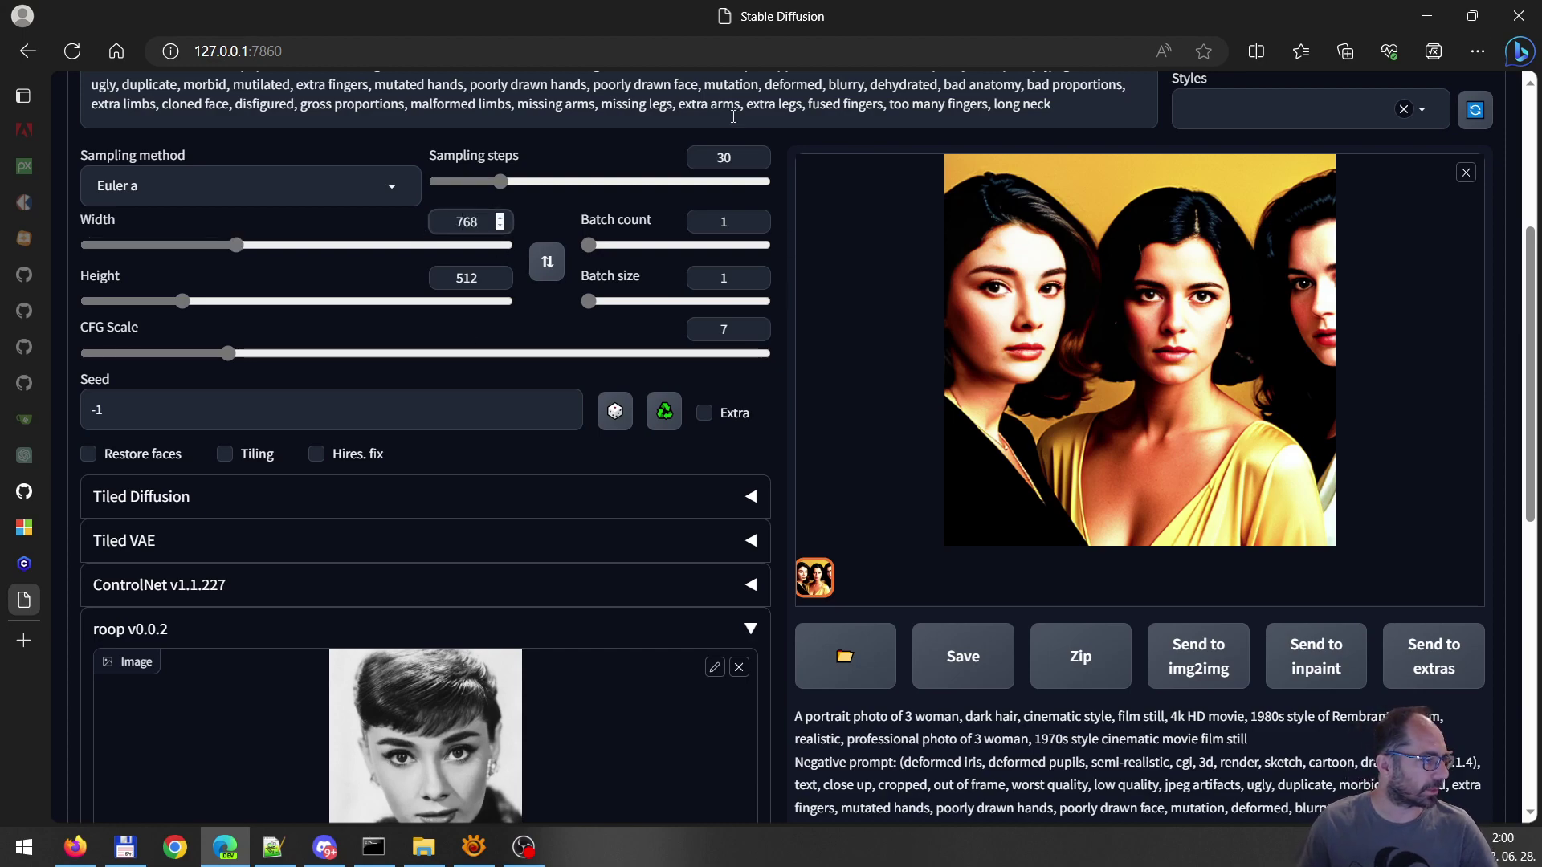
scroll(734, 116, "up", 3)
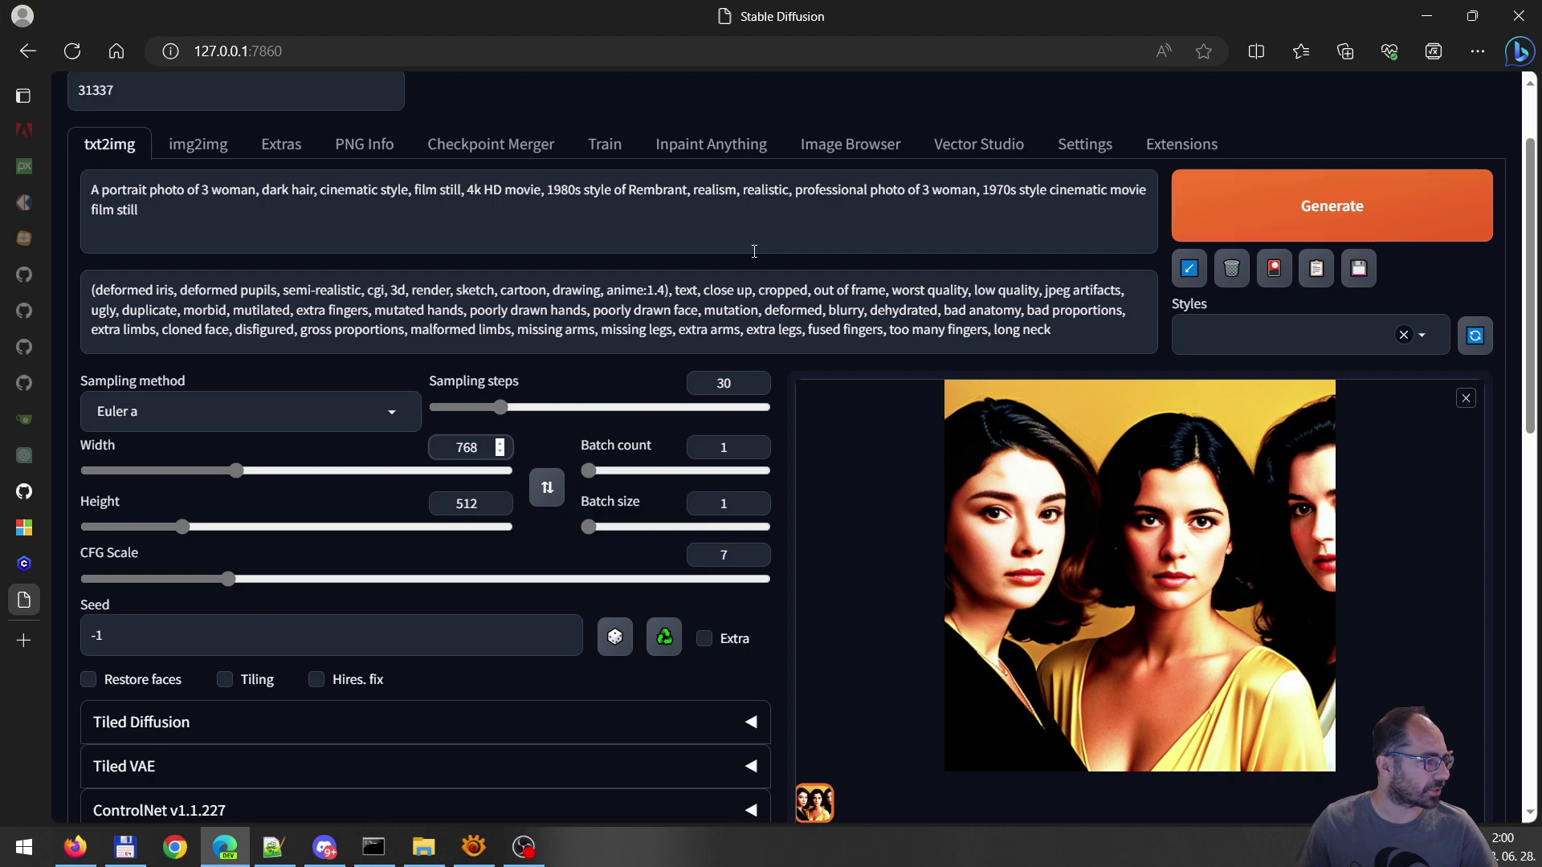
left_click(783, 442)
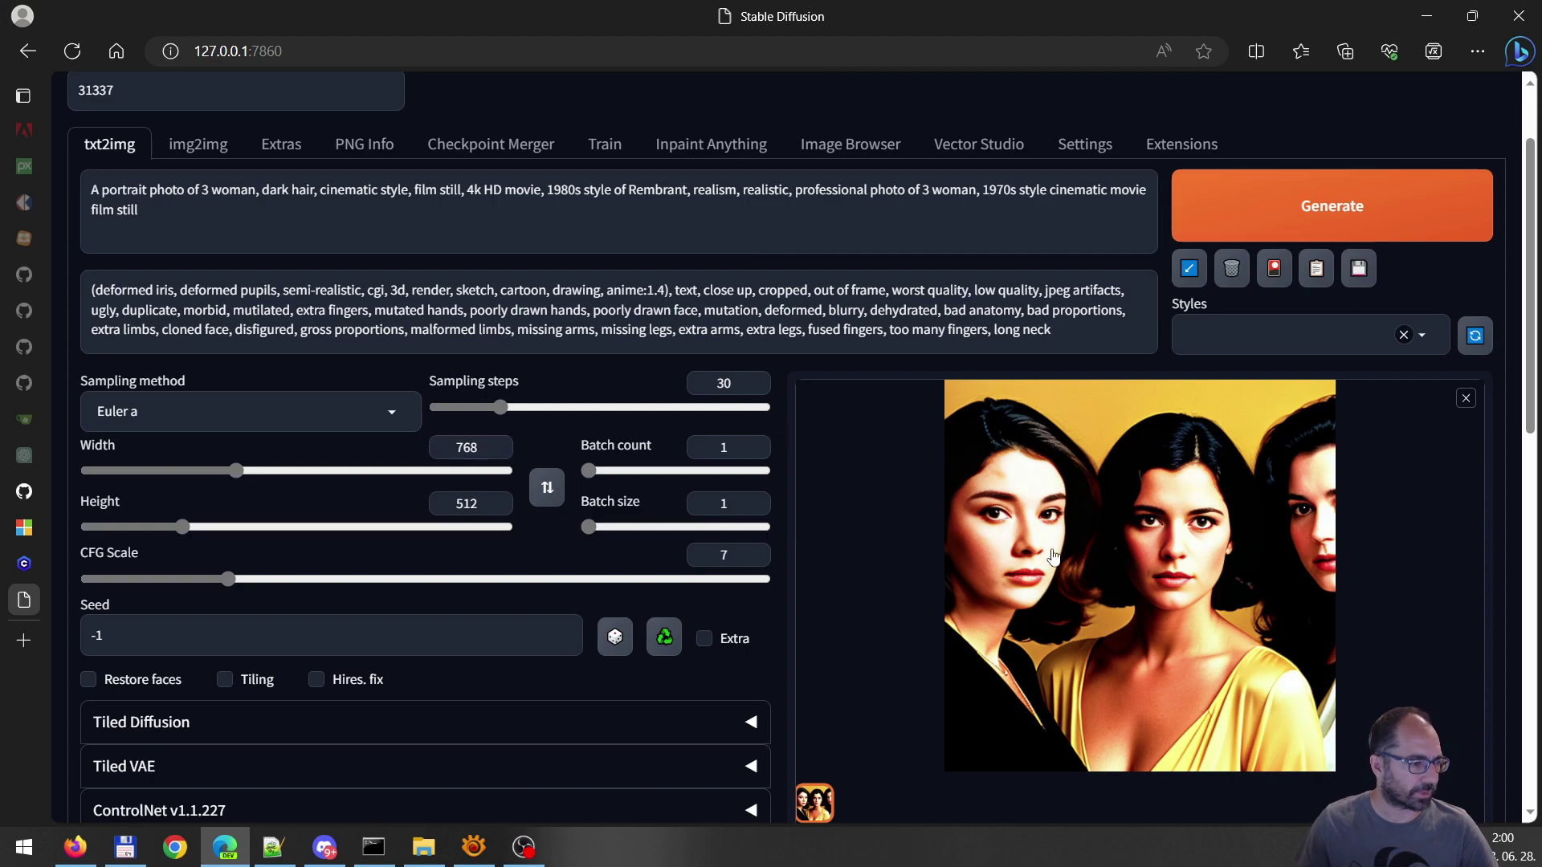
Set roop's comma separated face numbers to 0,1,2 so that three faces are swapped
scroll(612, 453, "down", 4)
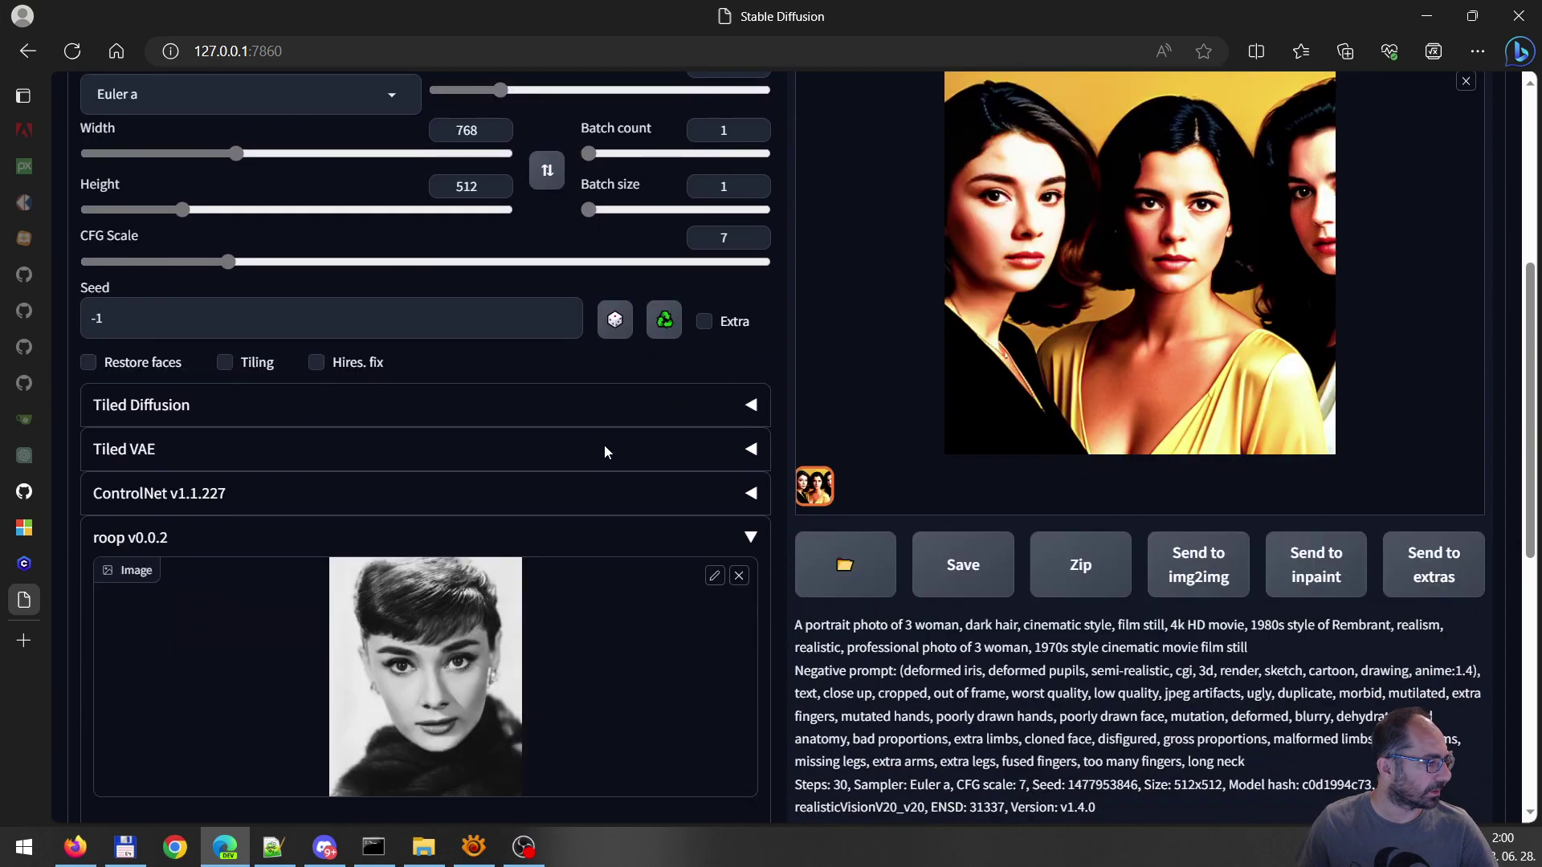
scroll(604, 452, "down", 3)
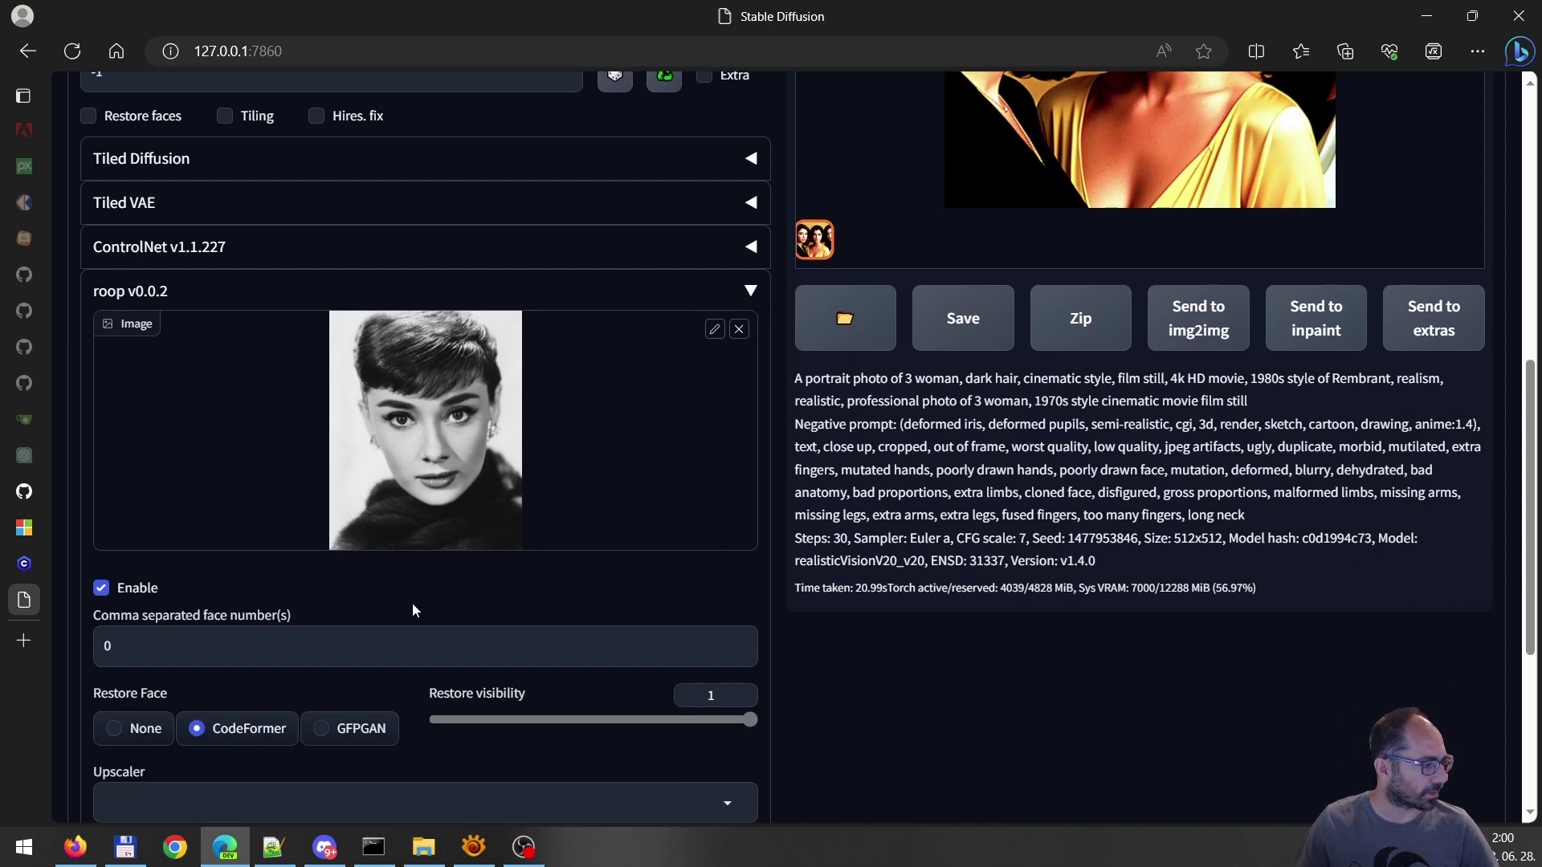
left_click(200, 651)
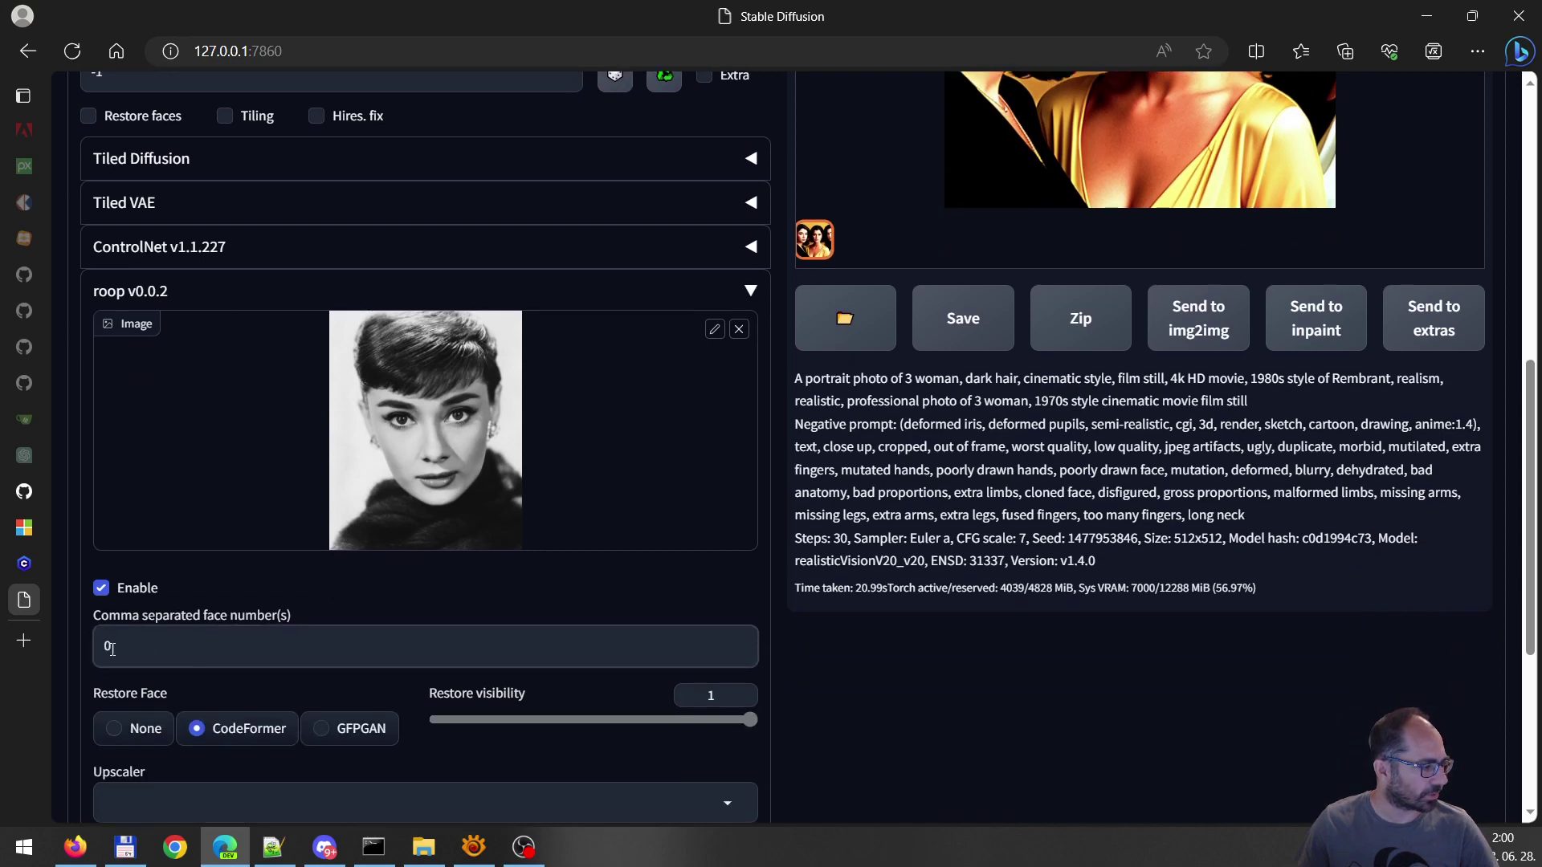
scroll(723, 642, "up", 3)
scroll(506, 667, "down", 3)
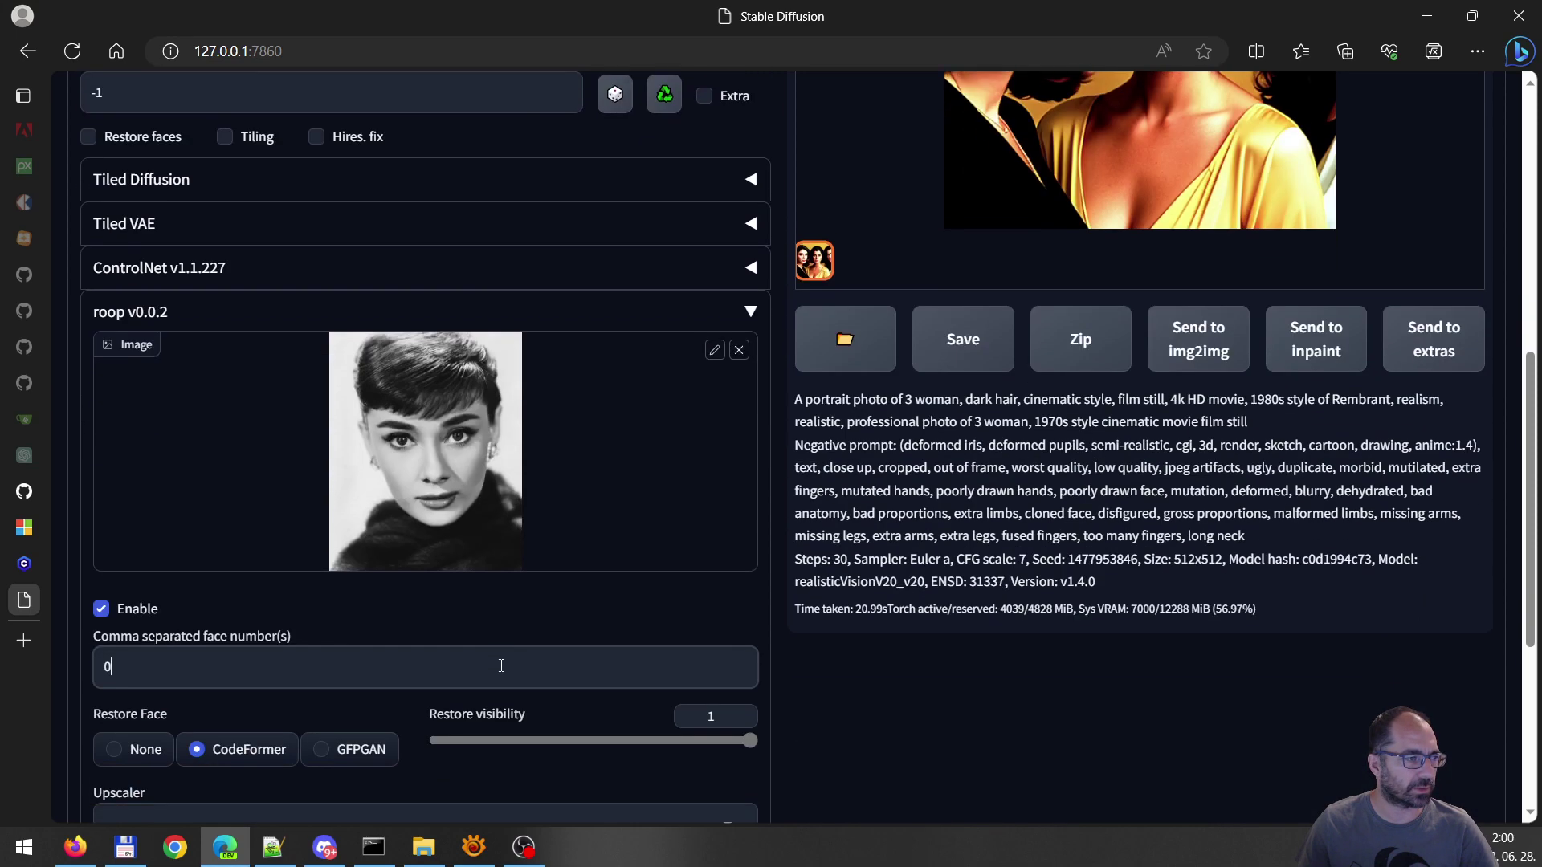
type(",1,2")
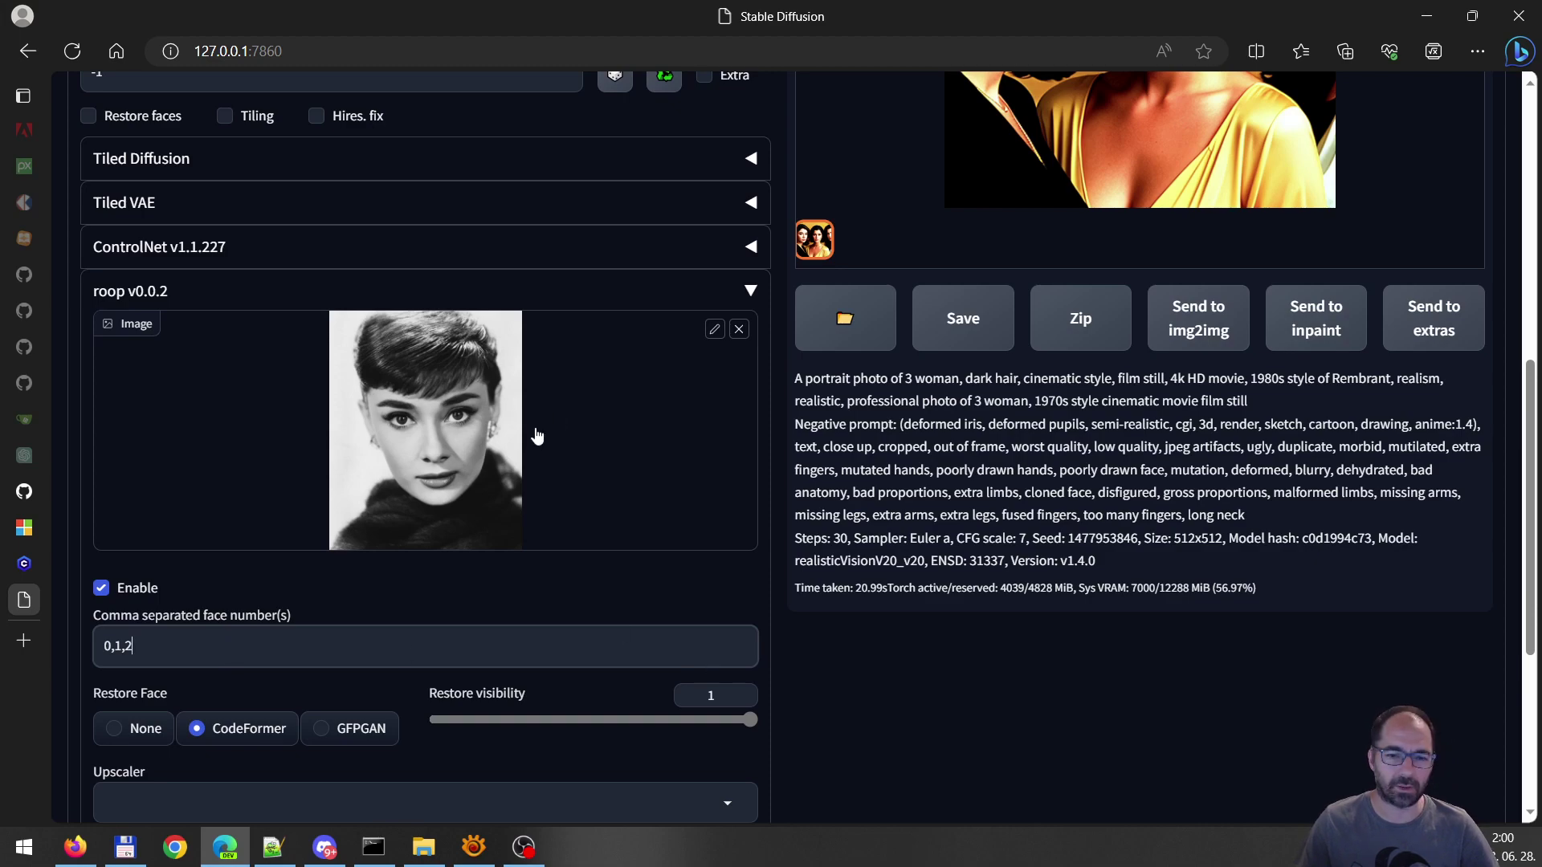
Generate a new three-woman image with the wider format and multiple face numbers
scroll(981, 510, "up", 10)
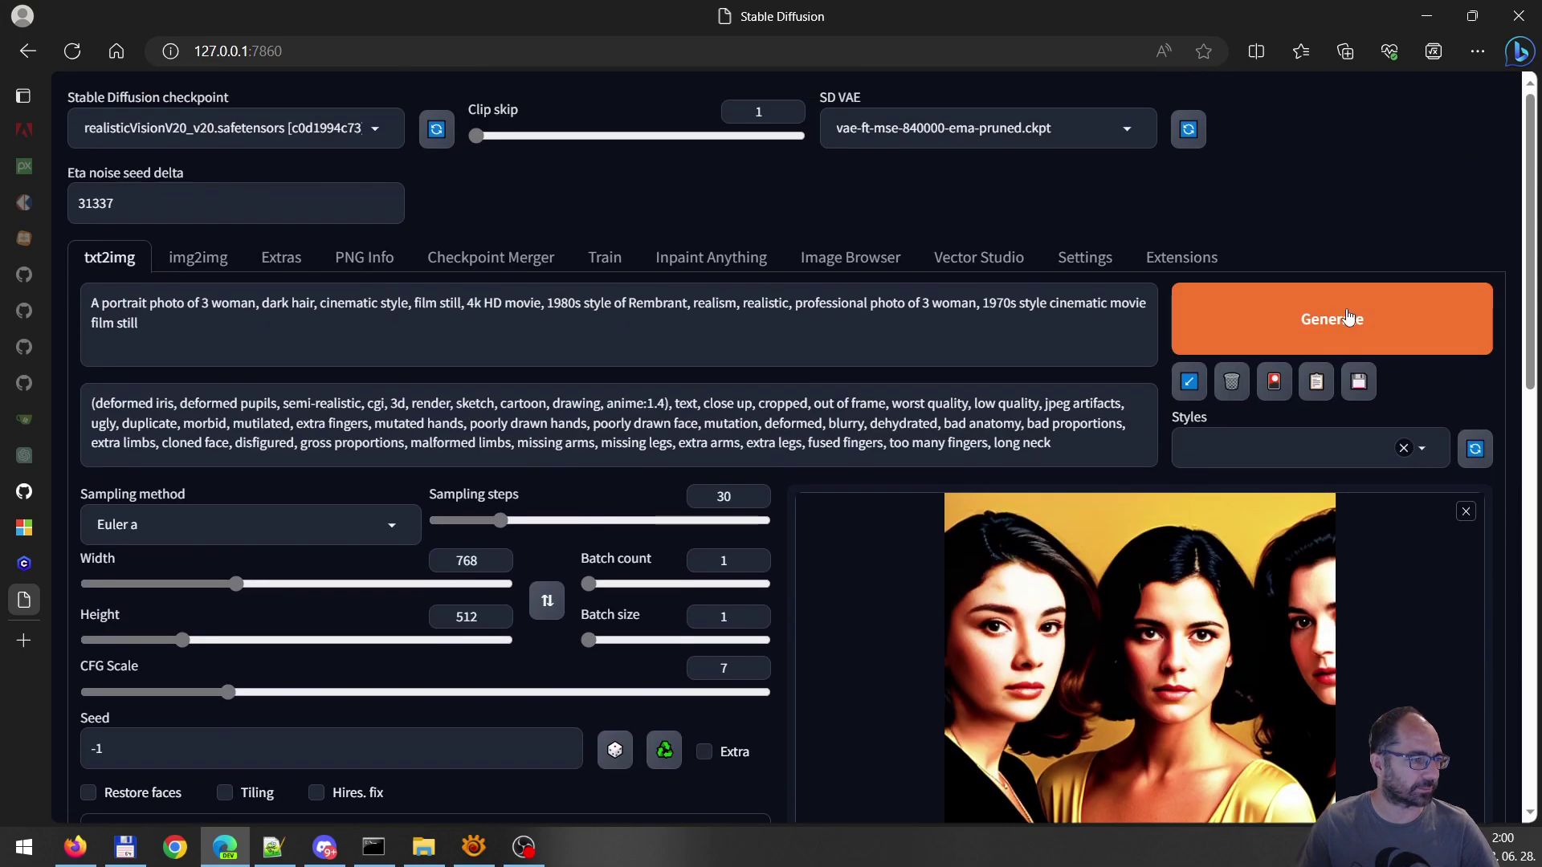
left_click(1346, 317)
scroll(883, 488, "down", 3)
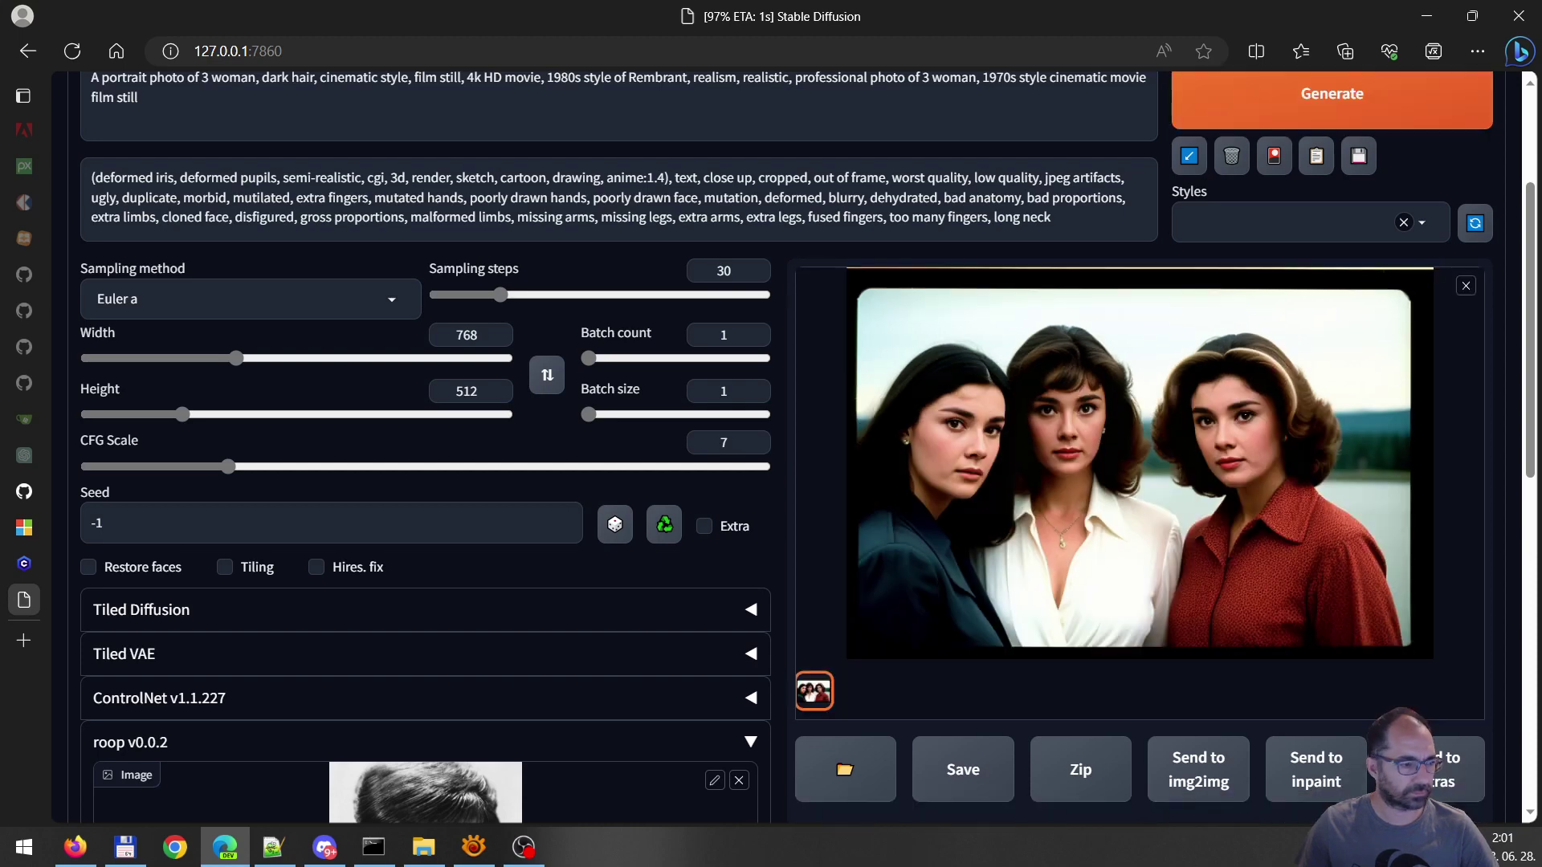
Examine the command console log for roop's processing of the multi-face image, alongside the generated result
key("alt+Tab")
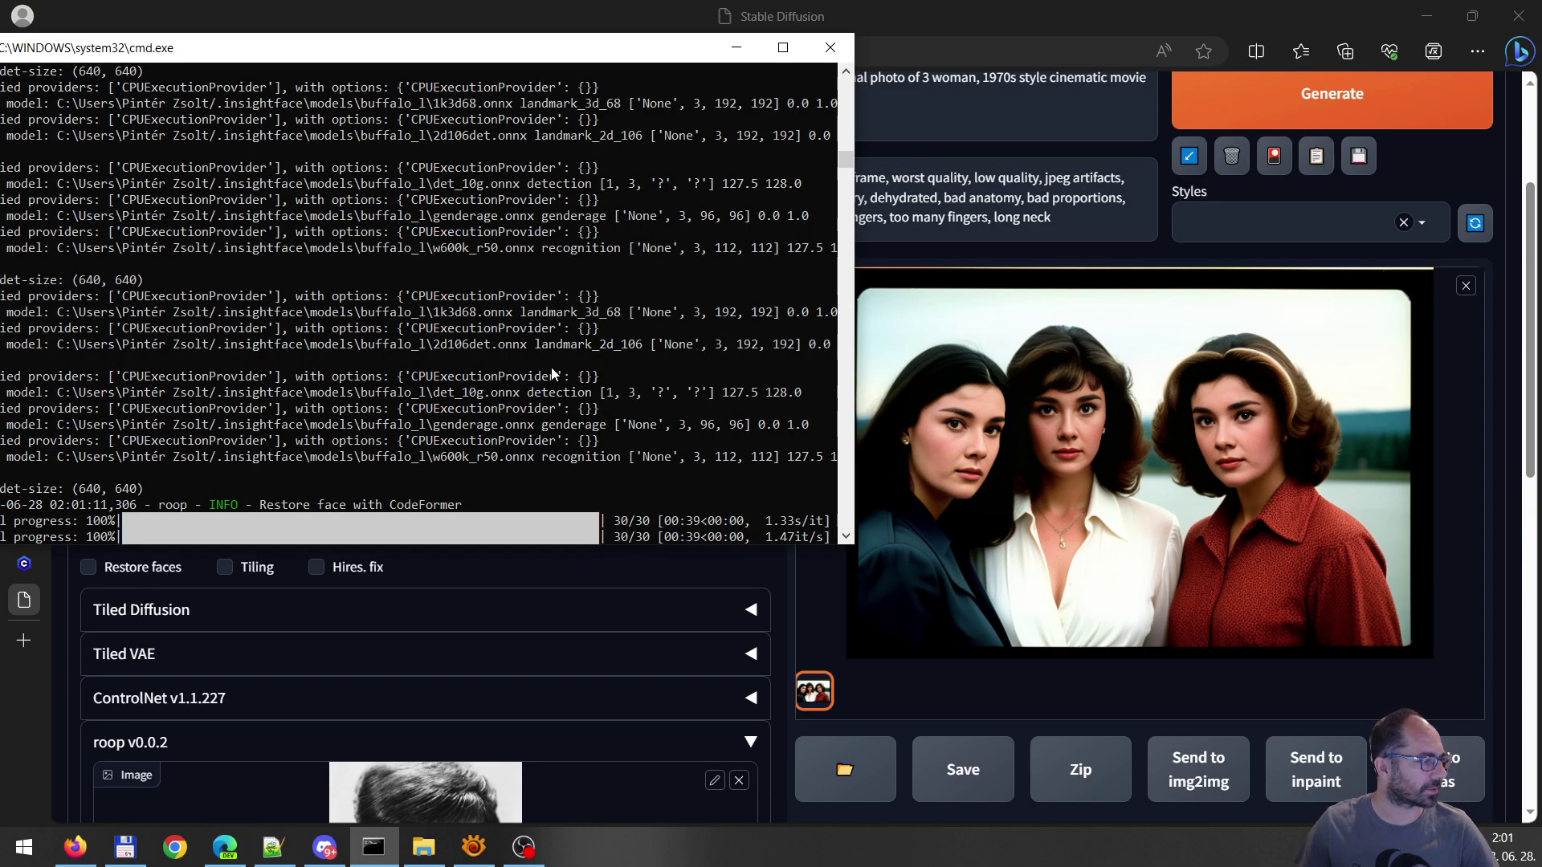
scroll(522, 369, "down", 4)
scroll(474, 417, "up", 3)
scroll(482, 402, "up", 5)
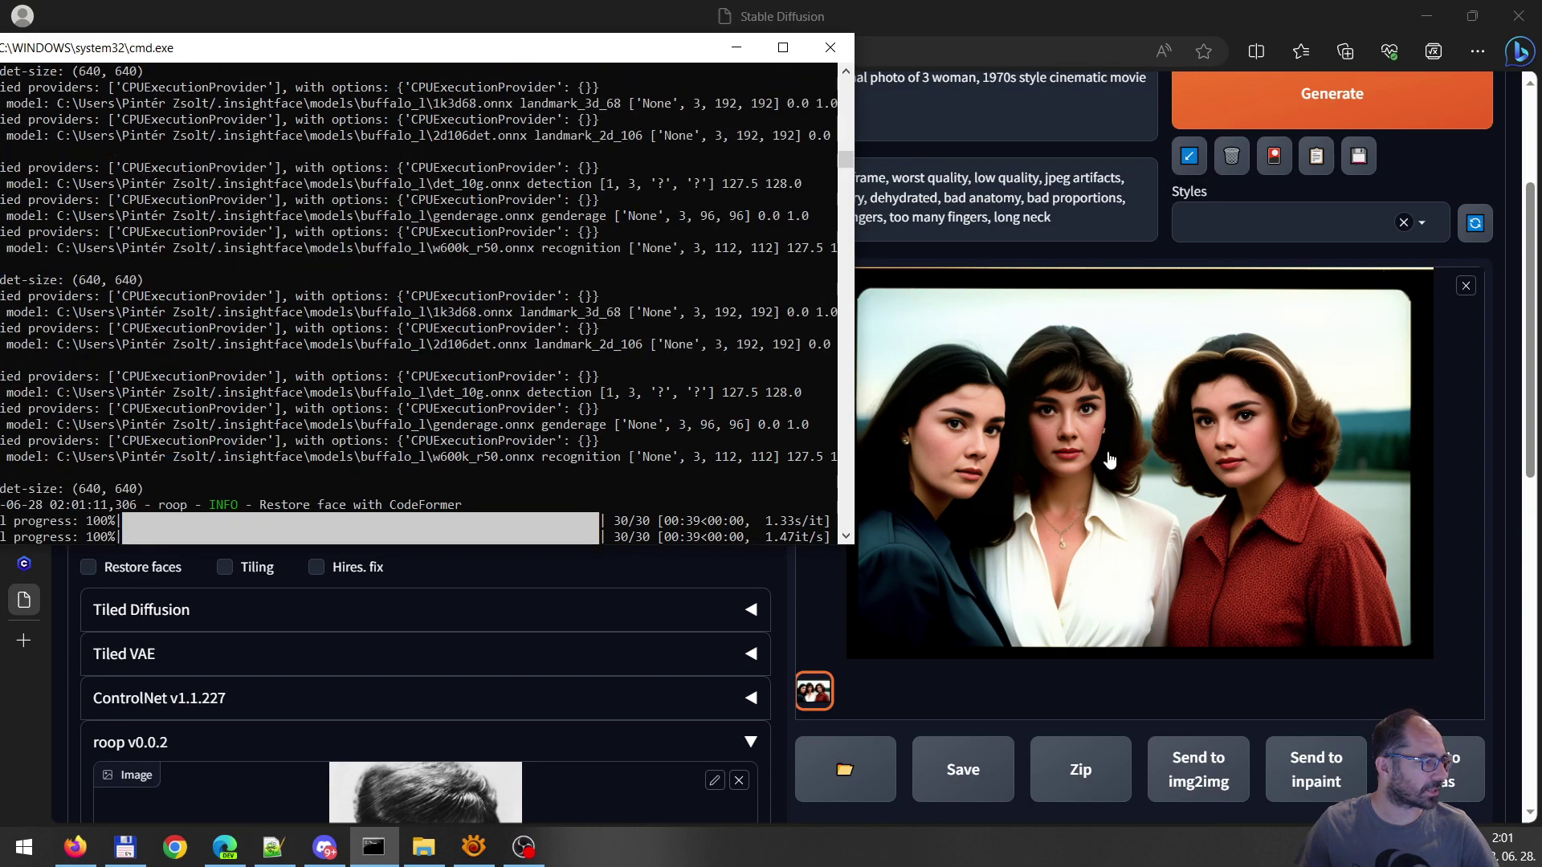
scroll(571, 440, "up", 2)
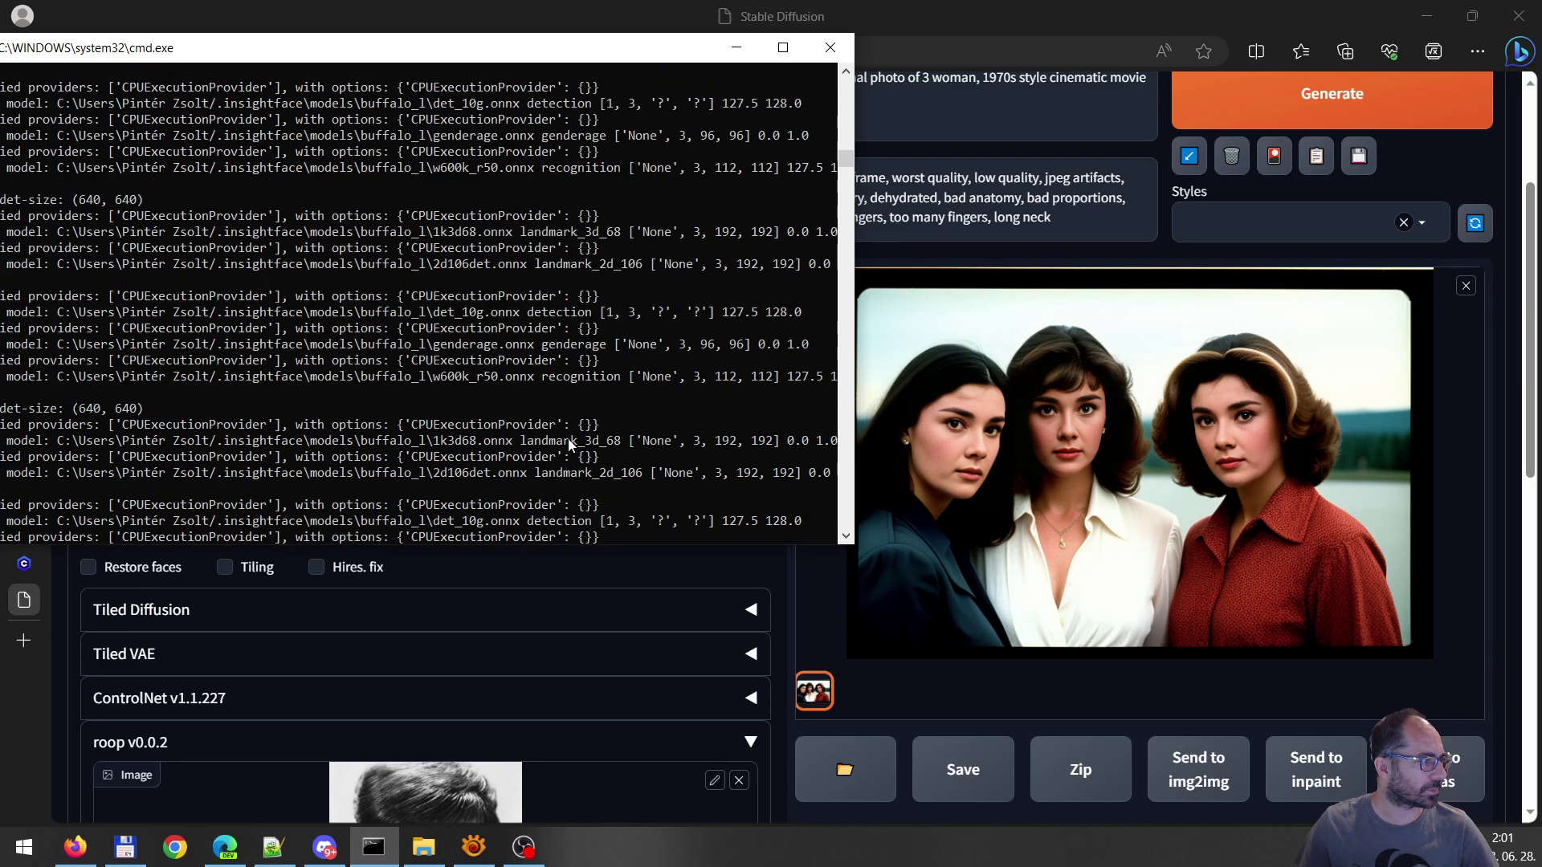
scroll(987, 482, "up", 2)
scroll(474, 426, "up", 2)
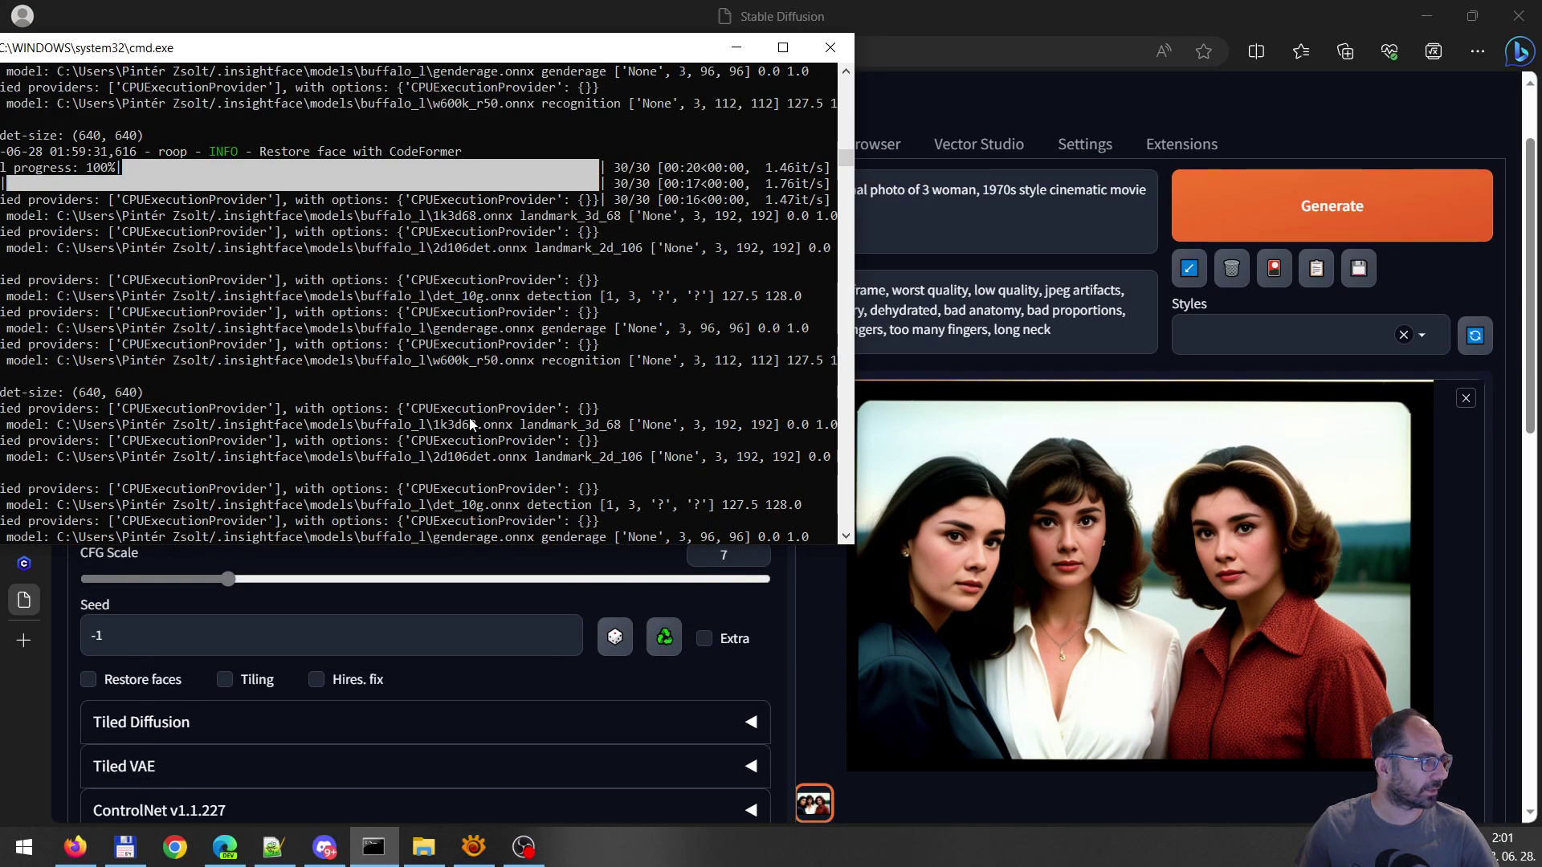
scroll(471, 424, "down", 5)
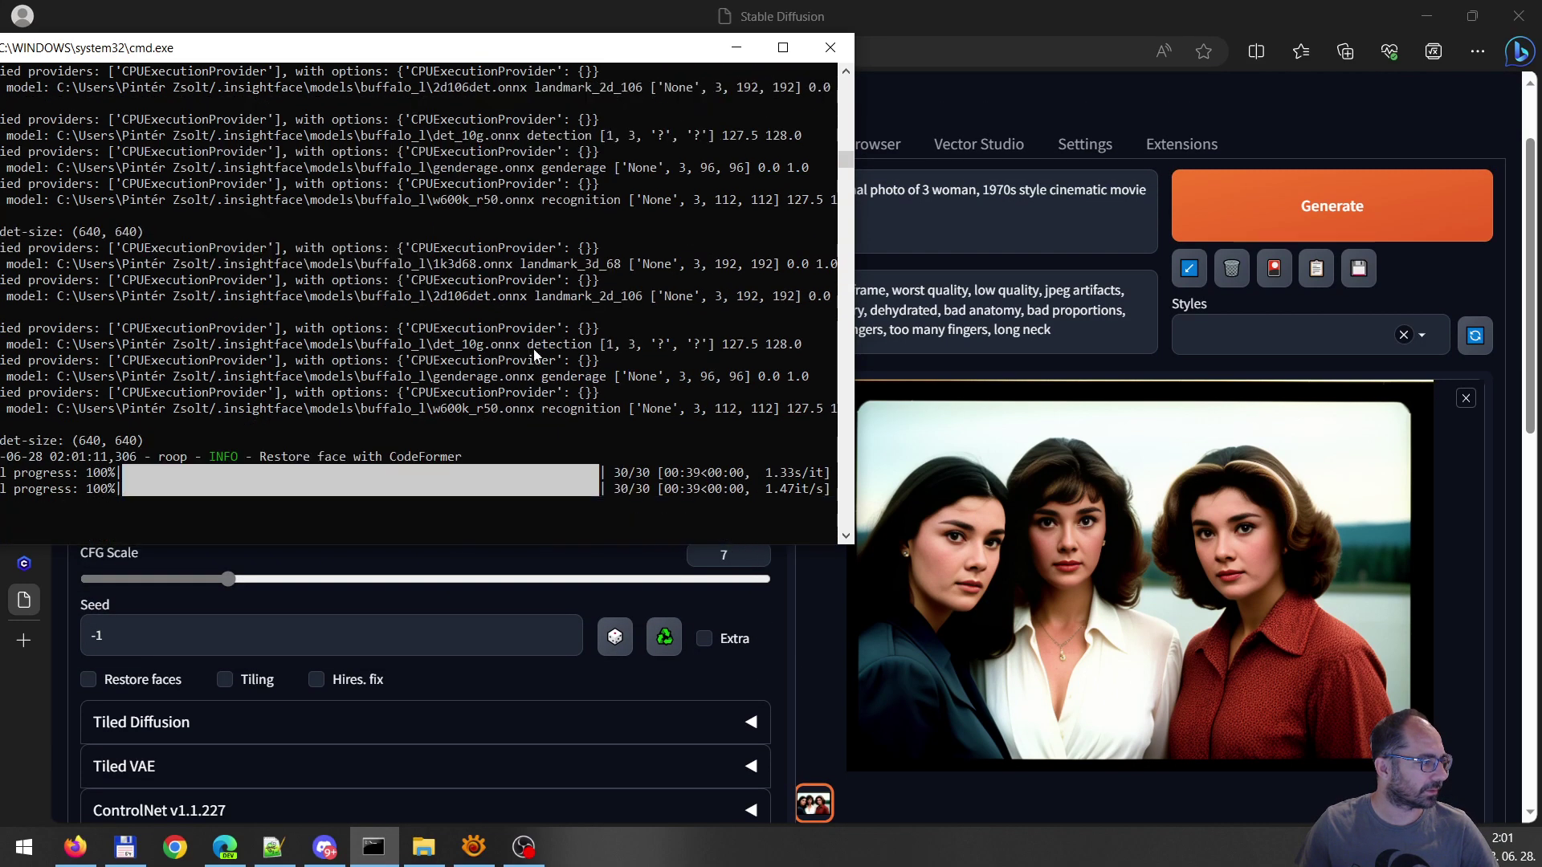
Hide the command console and compare the faces in the generated three-woman image with roop's source portrait
left_click_drag(622, 49, 705, 91)
left_click(819, 89)
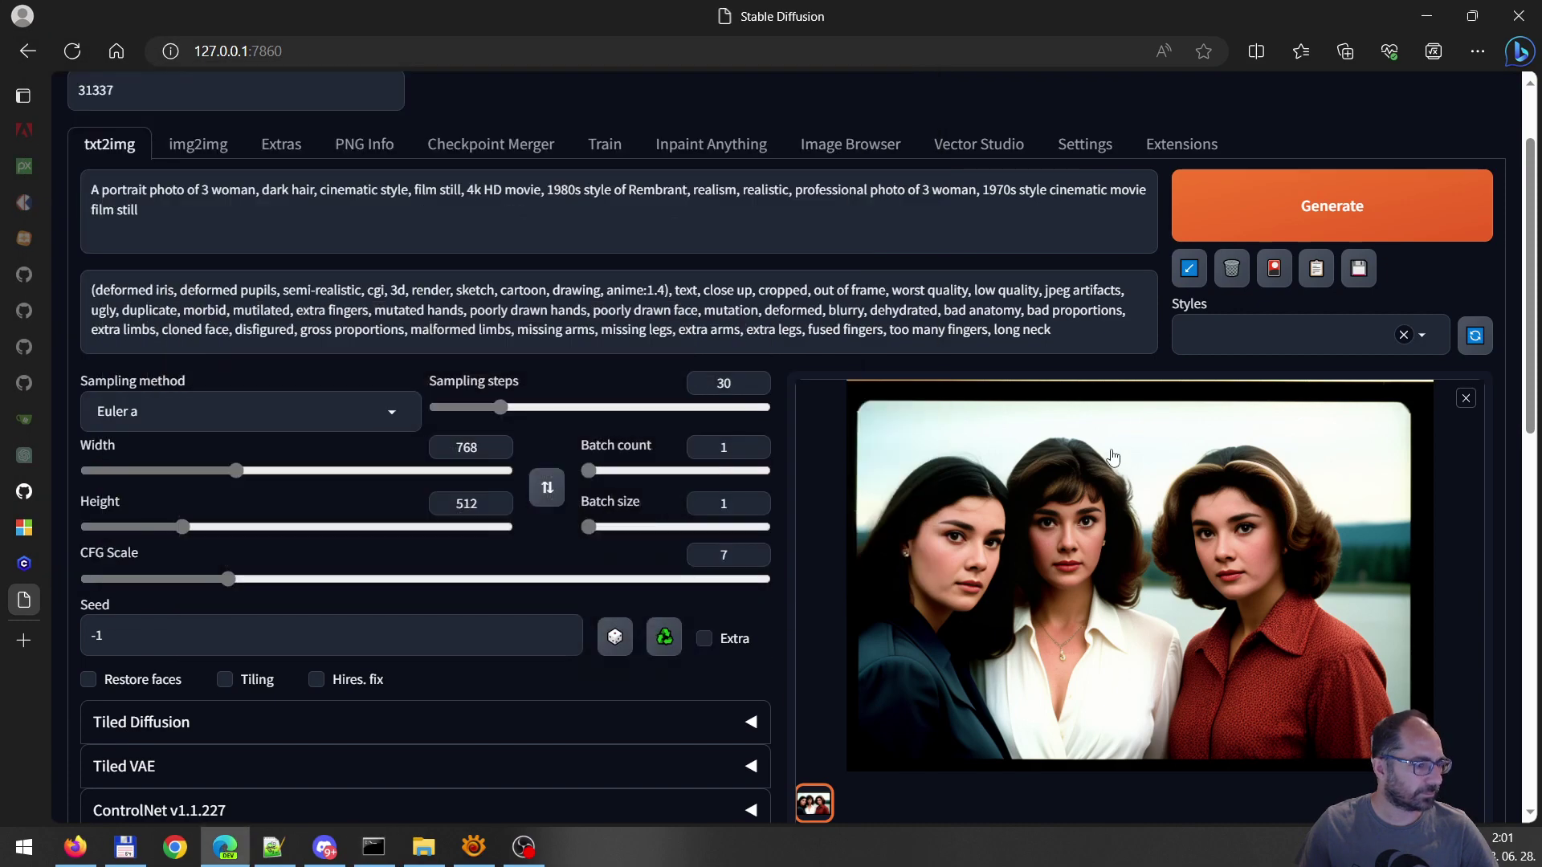
scroll(768, 560, "down", 3)
scroll(724, 525, "down", 3)
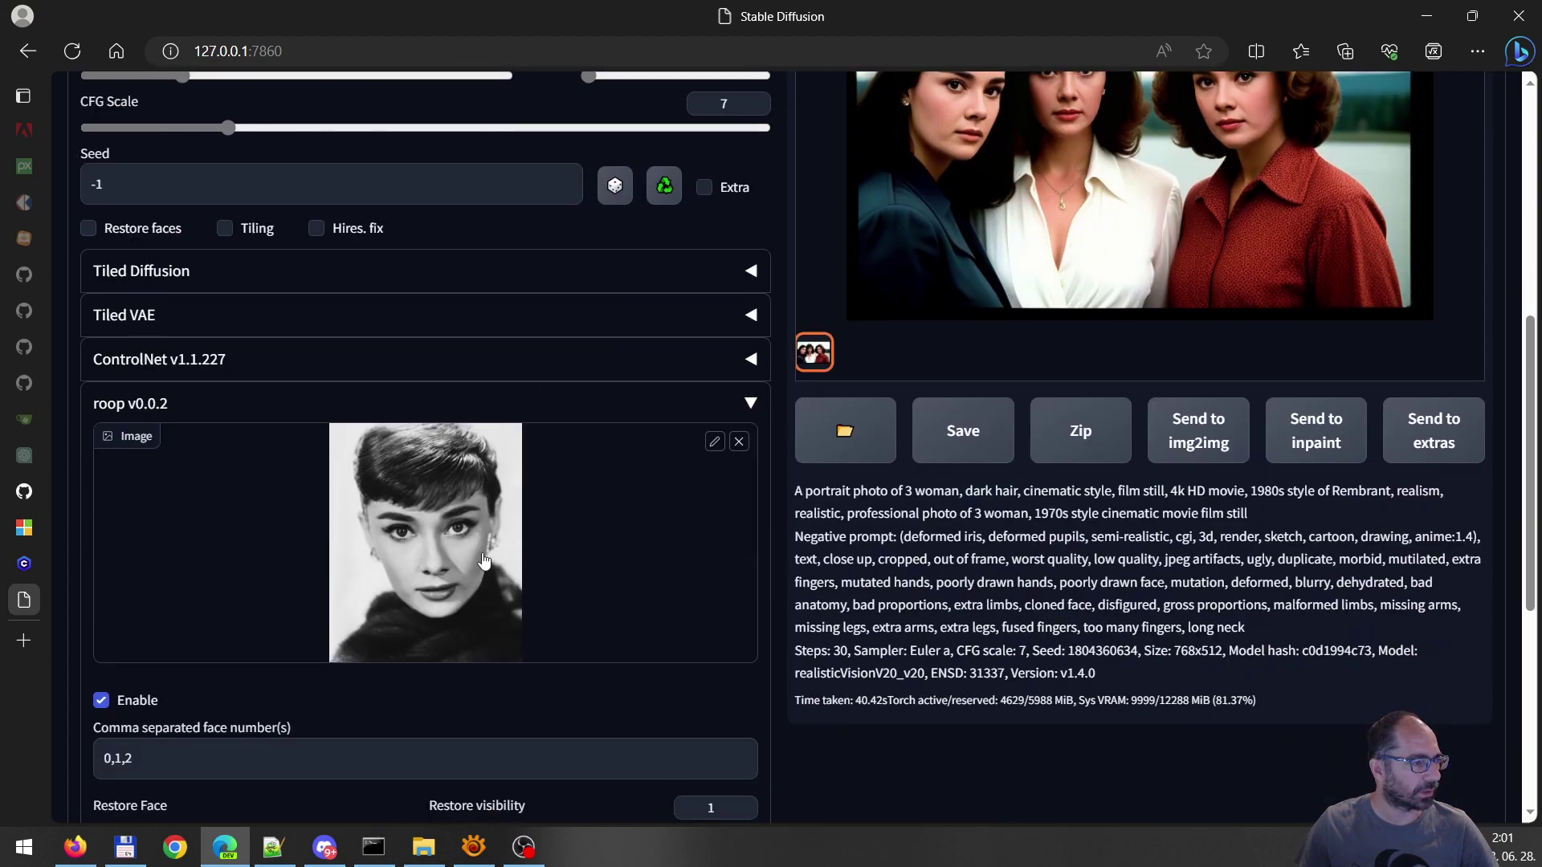
scroll(563, 599, "up", 2)
scroll(551, 602, "down", 2)
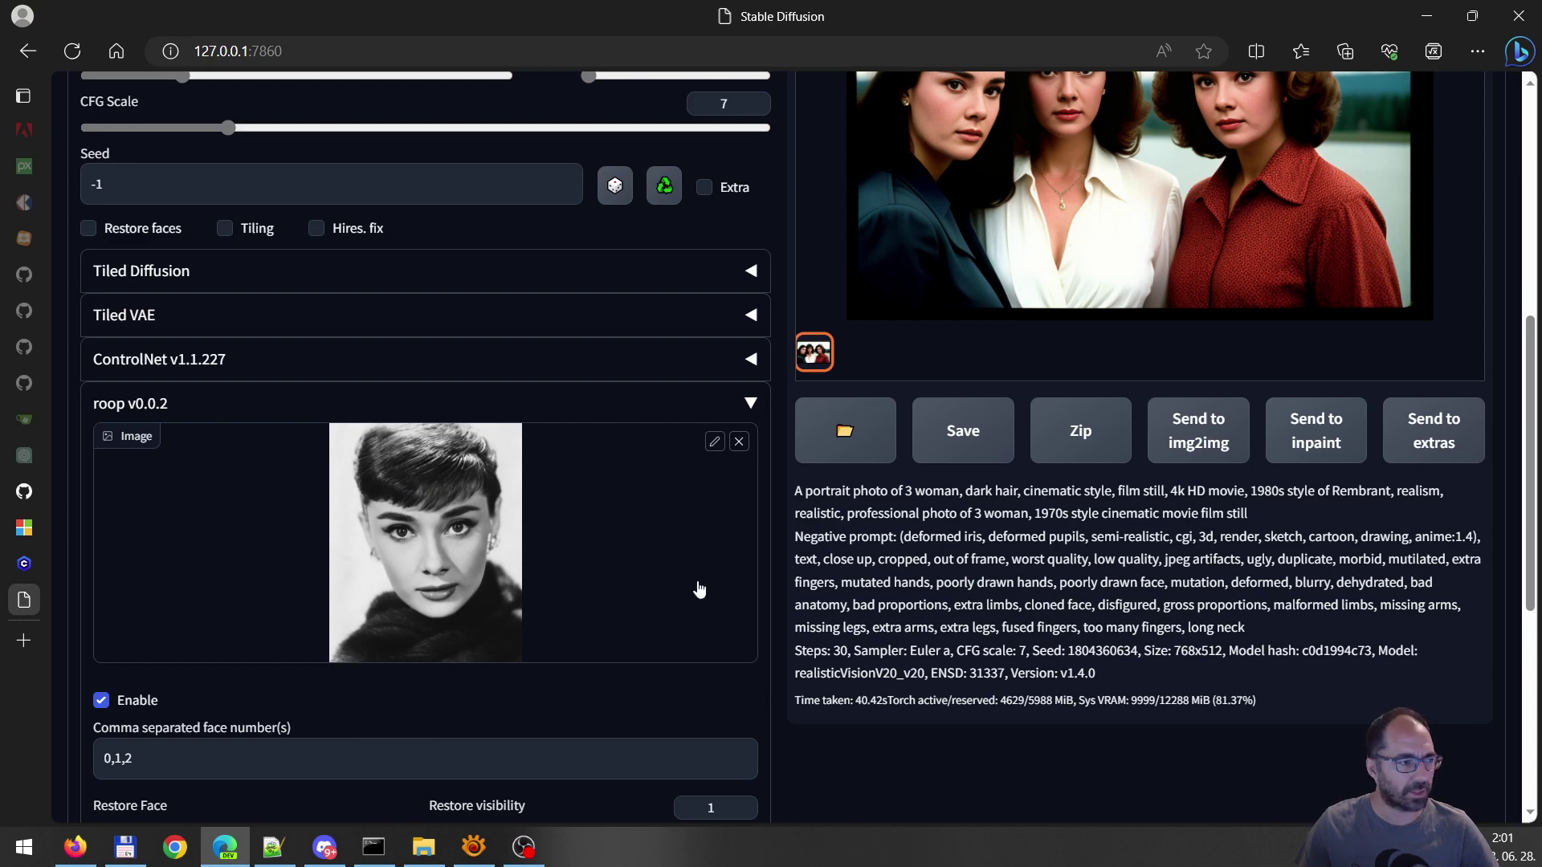
scroll(698, 590, "up", 1)
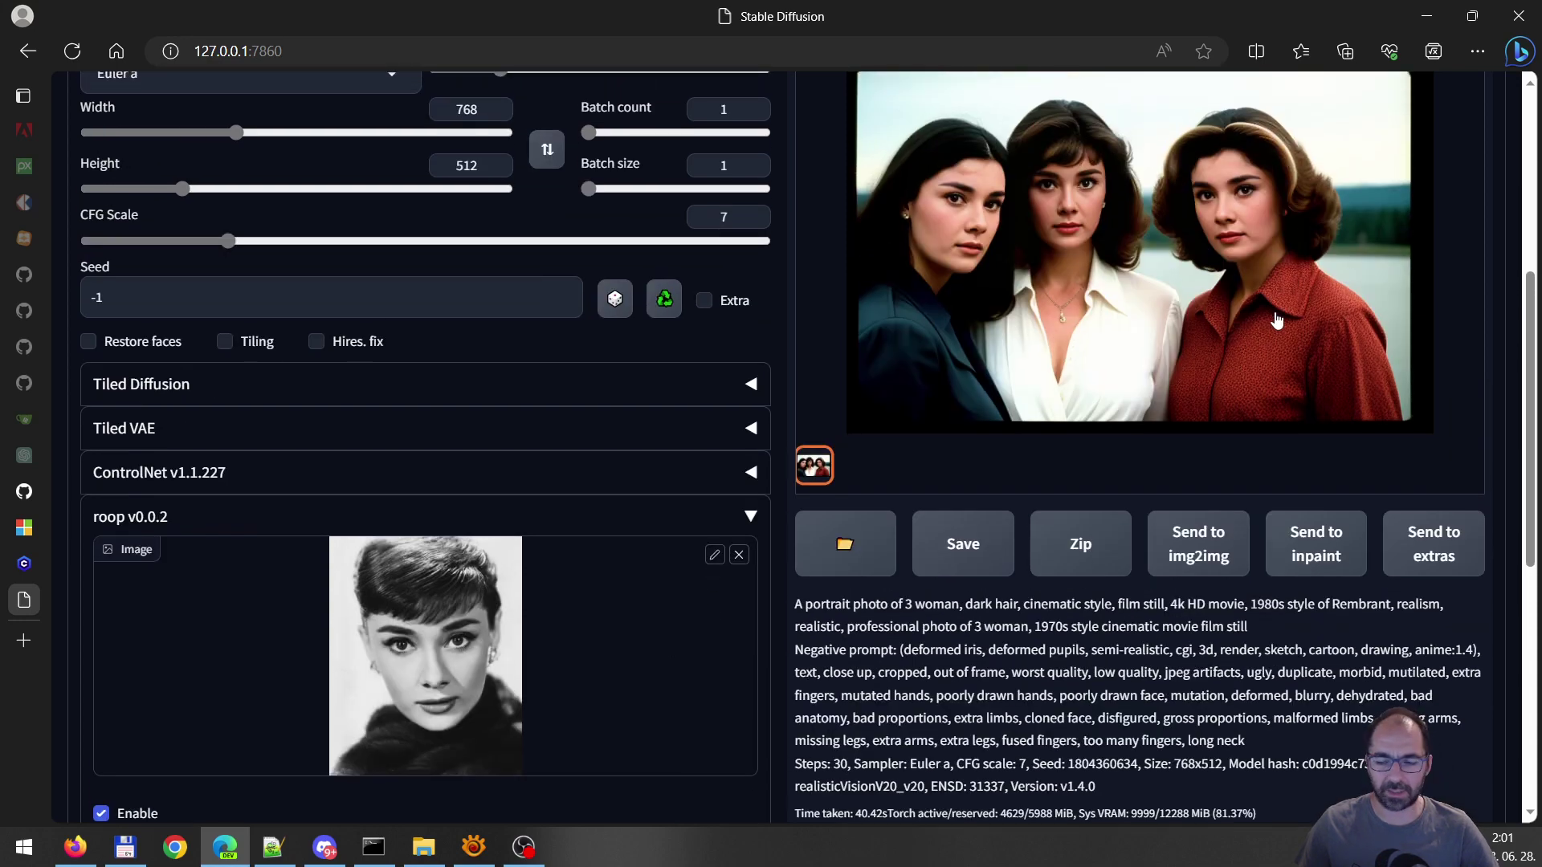
scroll(582, 630, "up", 2)
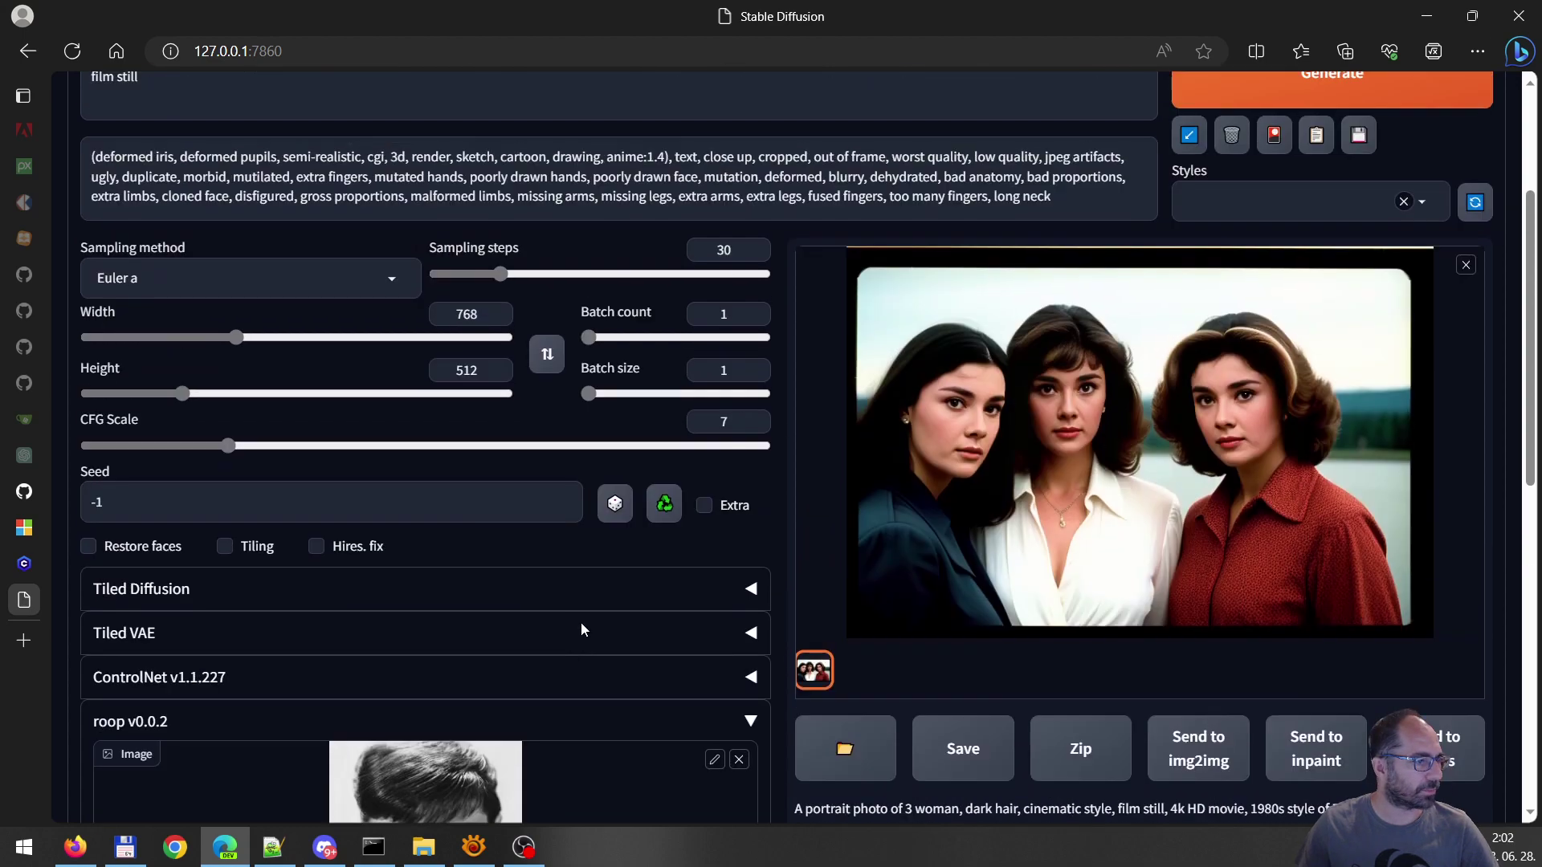
scroll(581, 622, "up", 1)
scroll(677, 559, "down", 4)
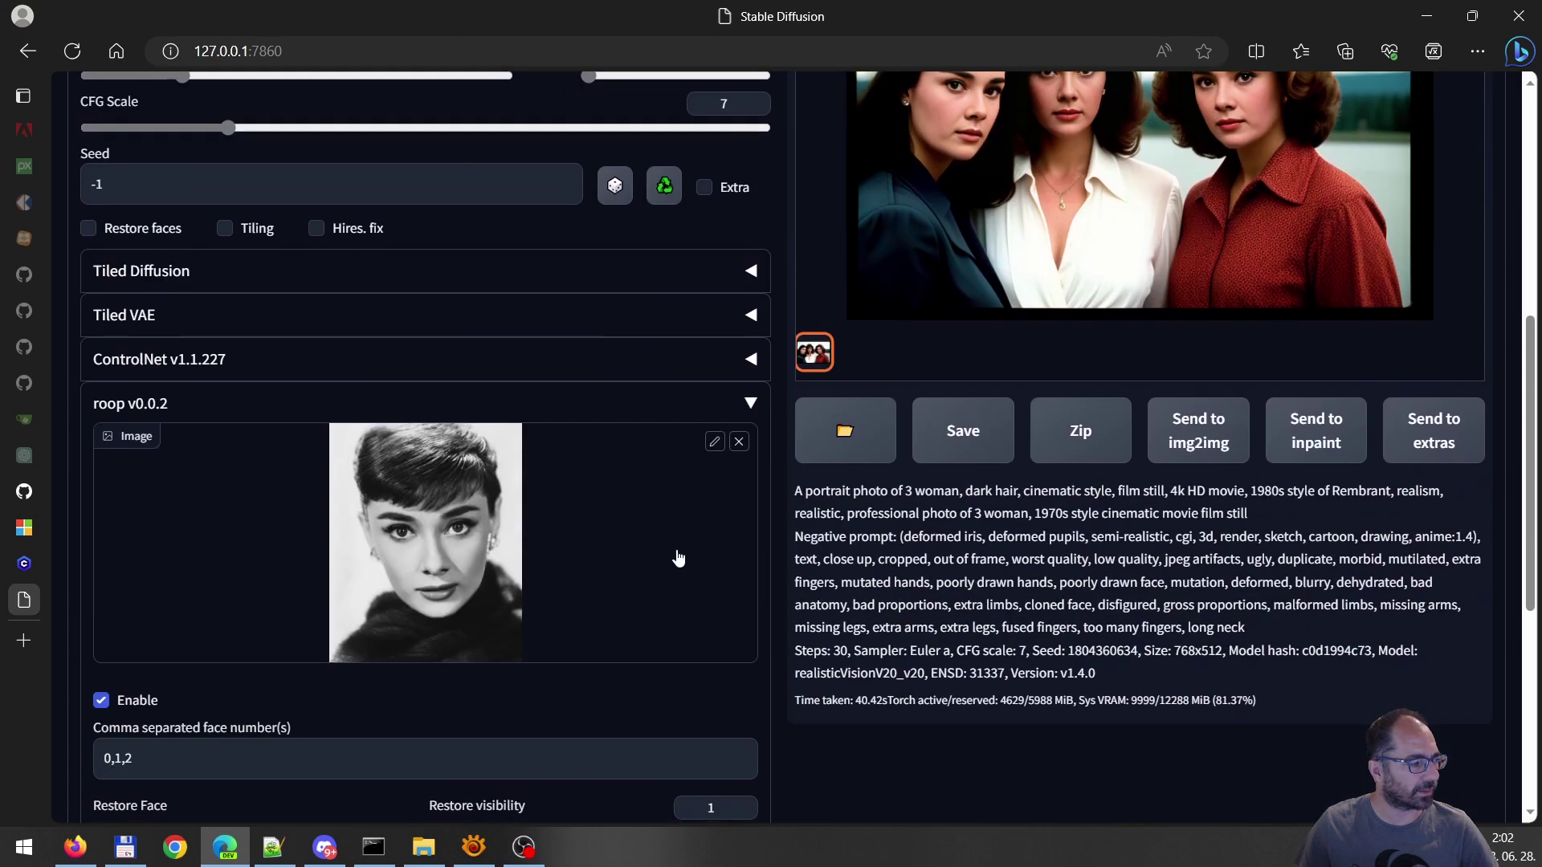
scroll(671, 522, "up", 3)
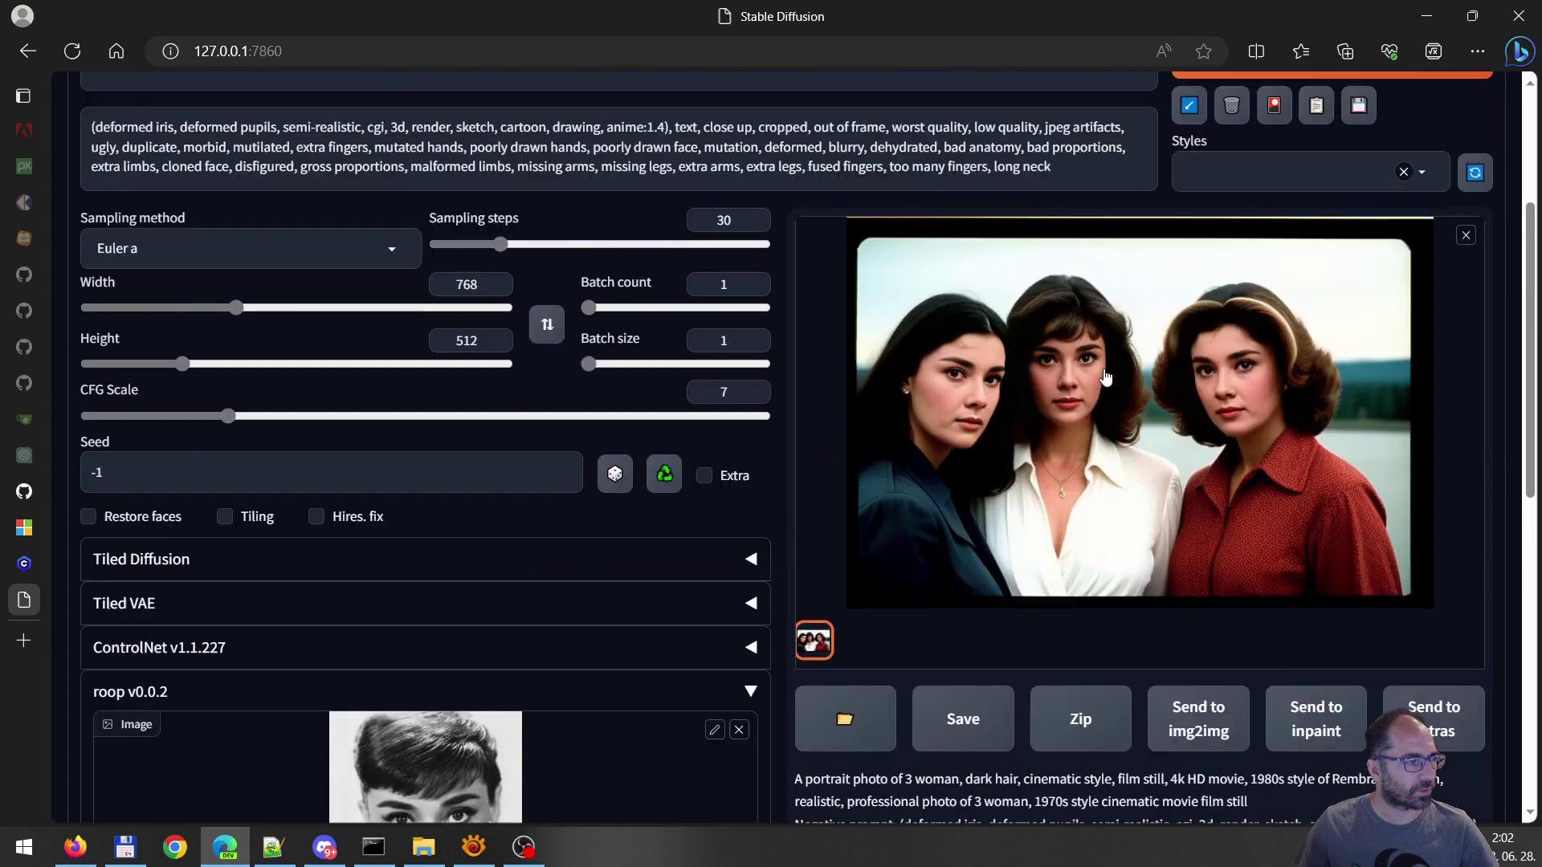
scroll(1393, 470, "down", 1)
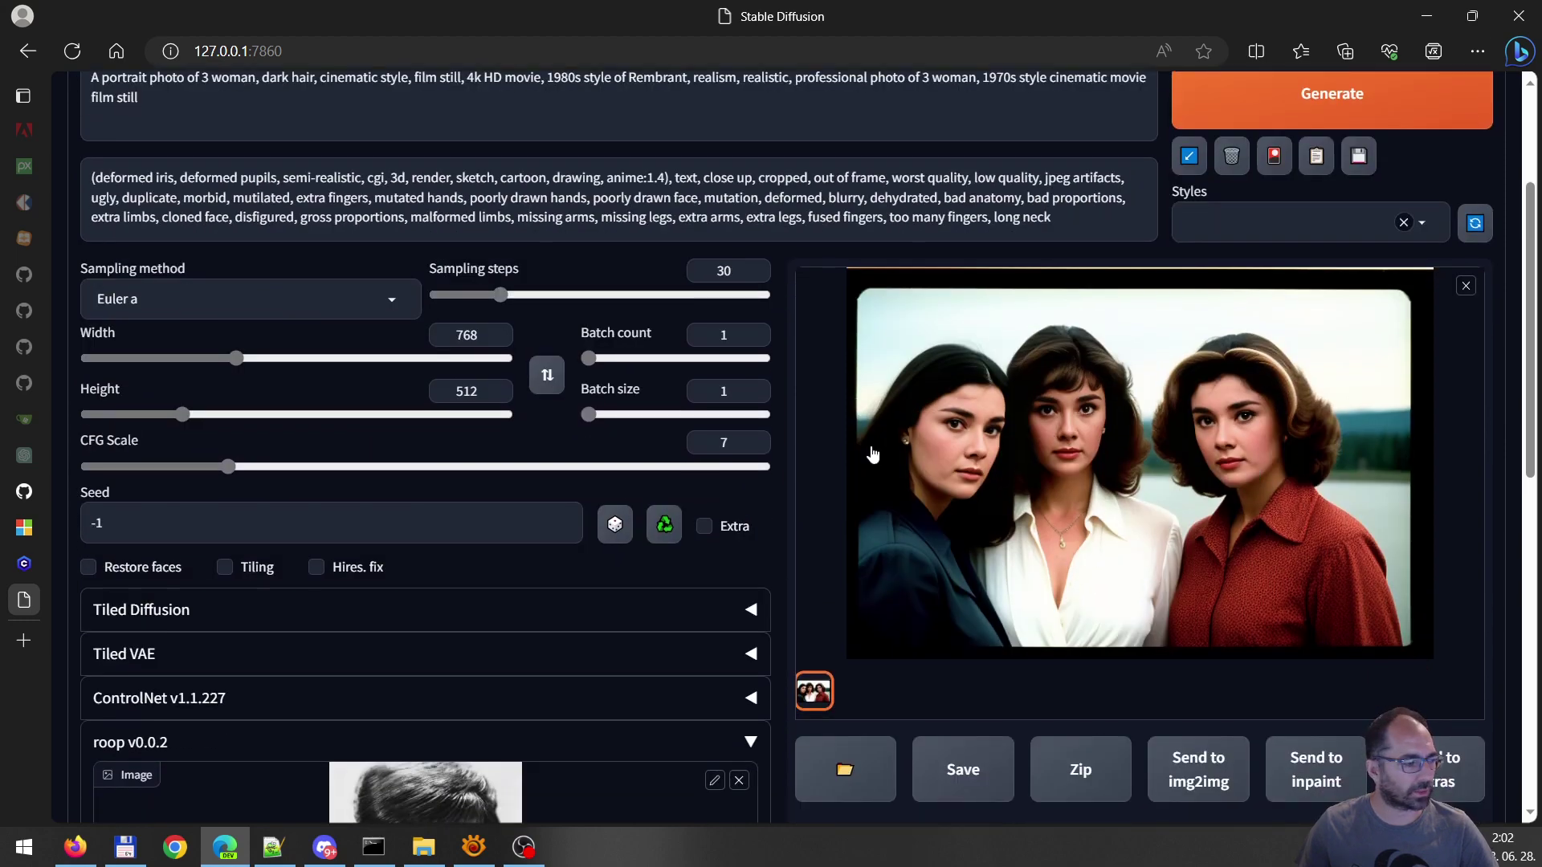
scroll(870, 453, "down", 2)
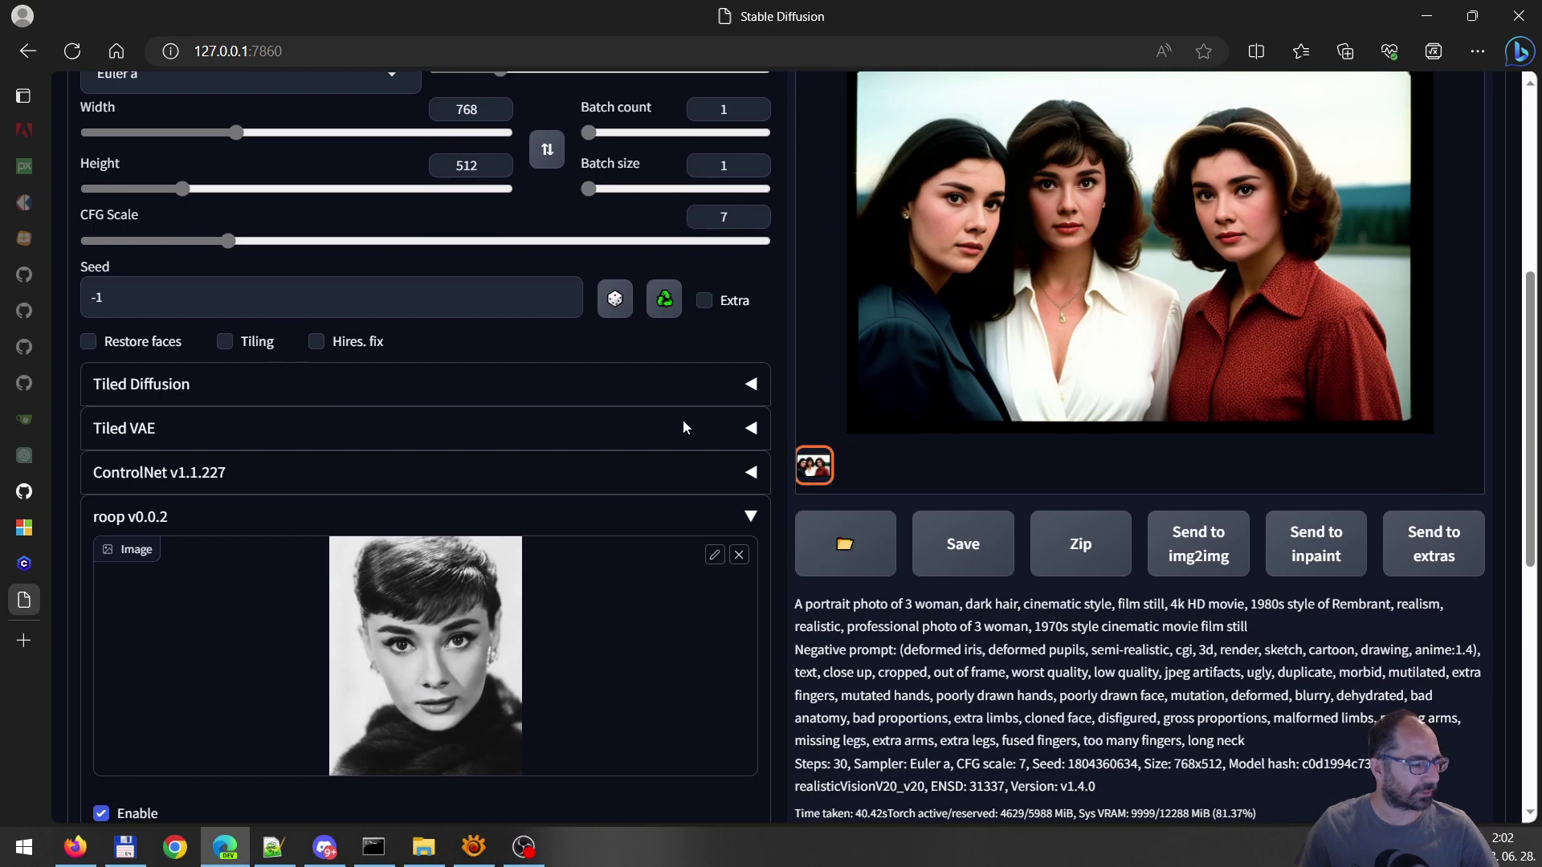
scroll(1297, 357, "up", 3)
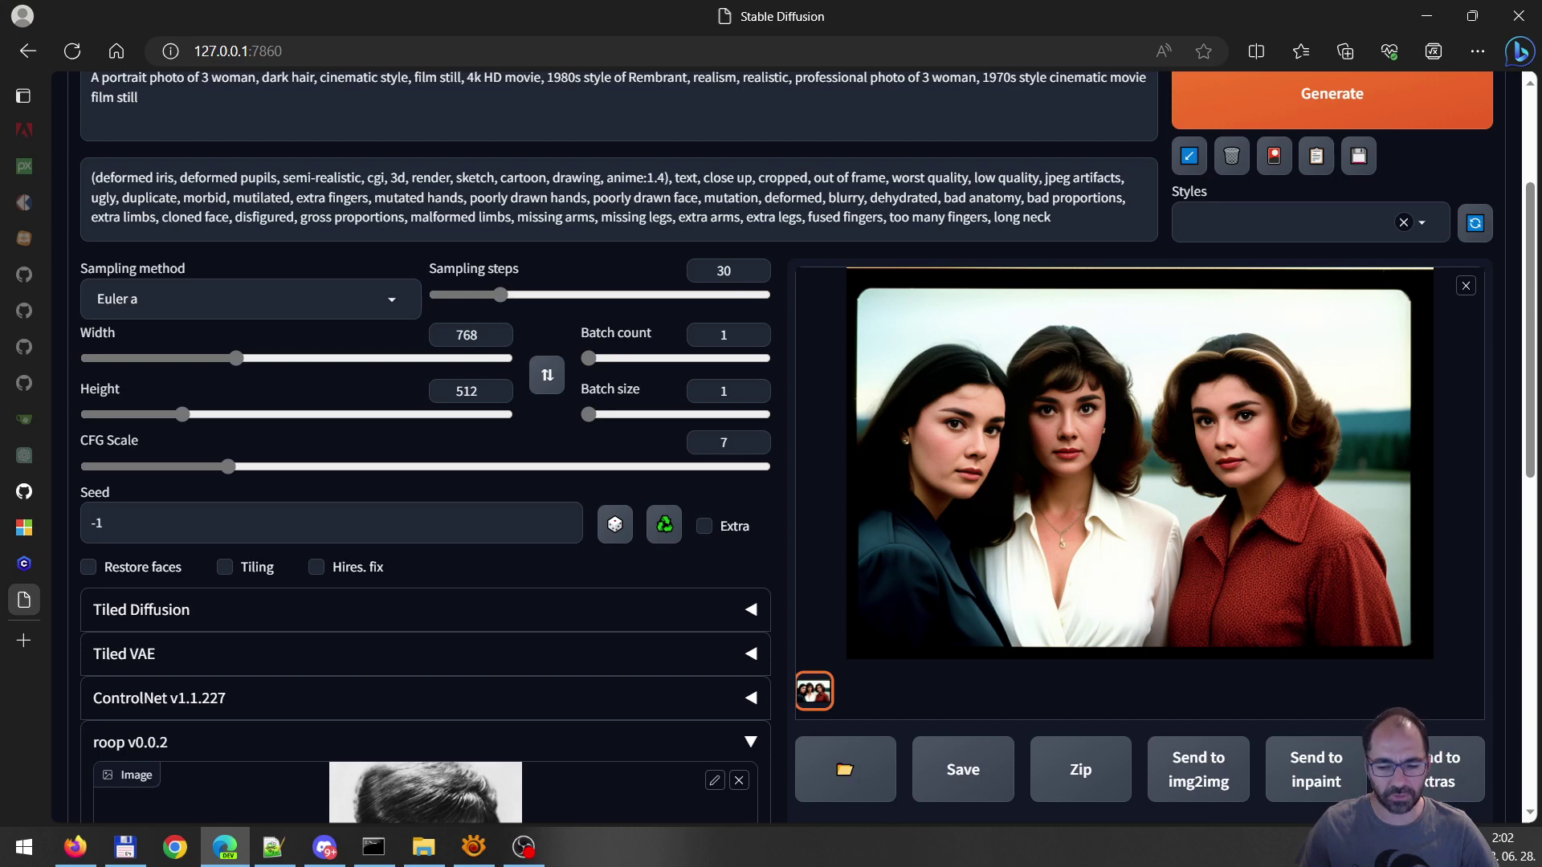
key("alt+Tab")
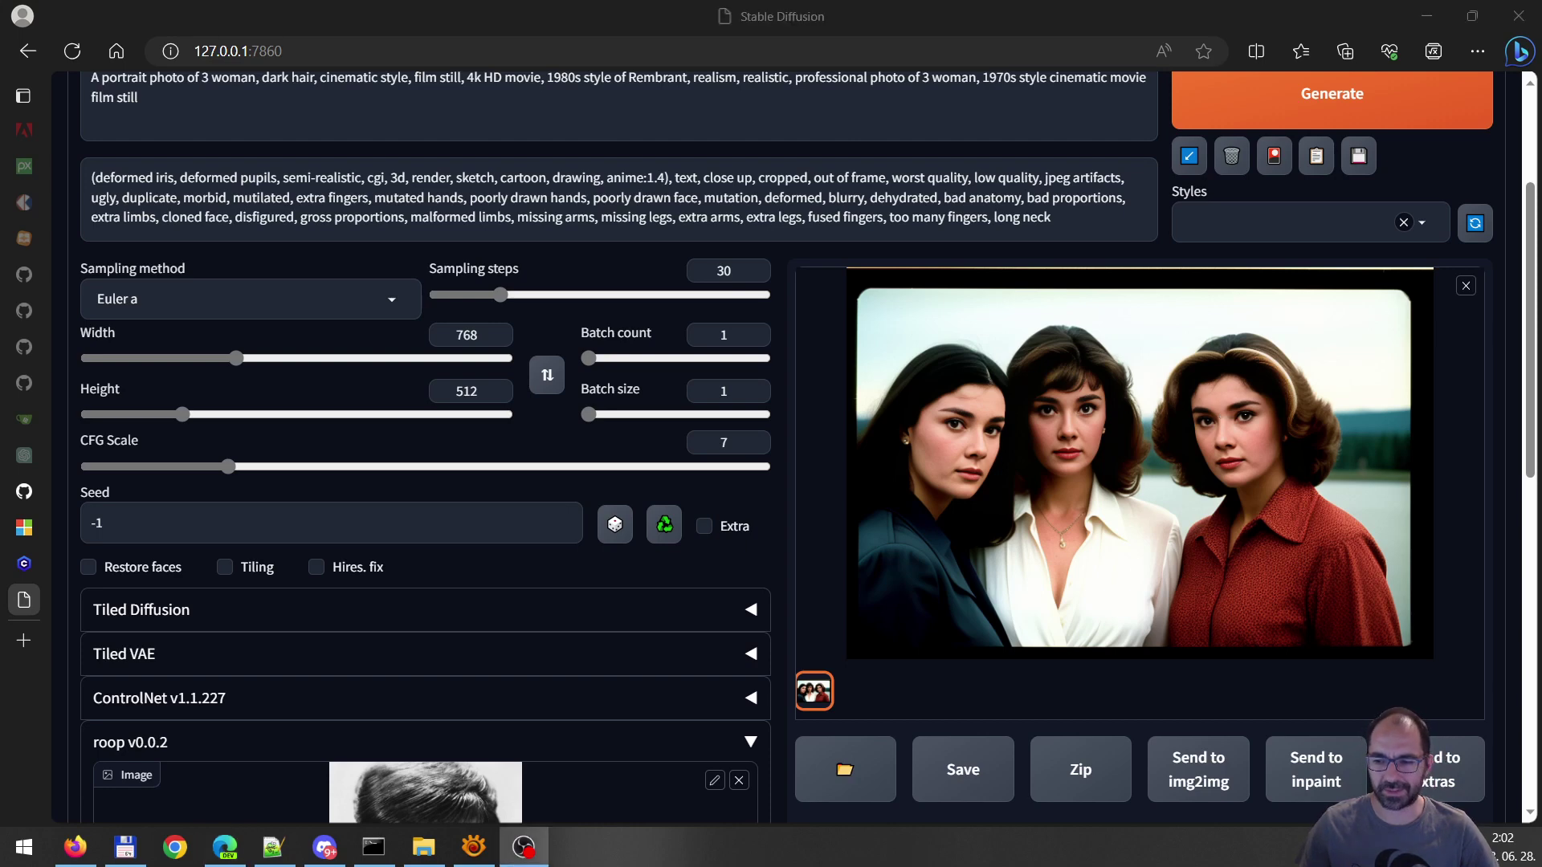
key("alt+Tab")
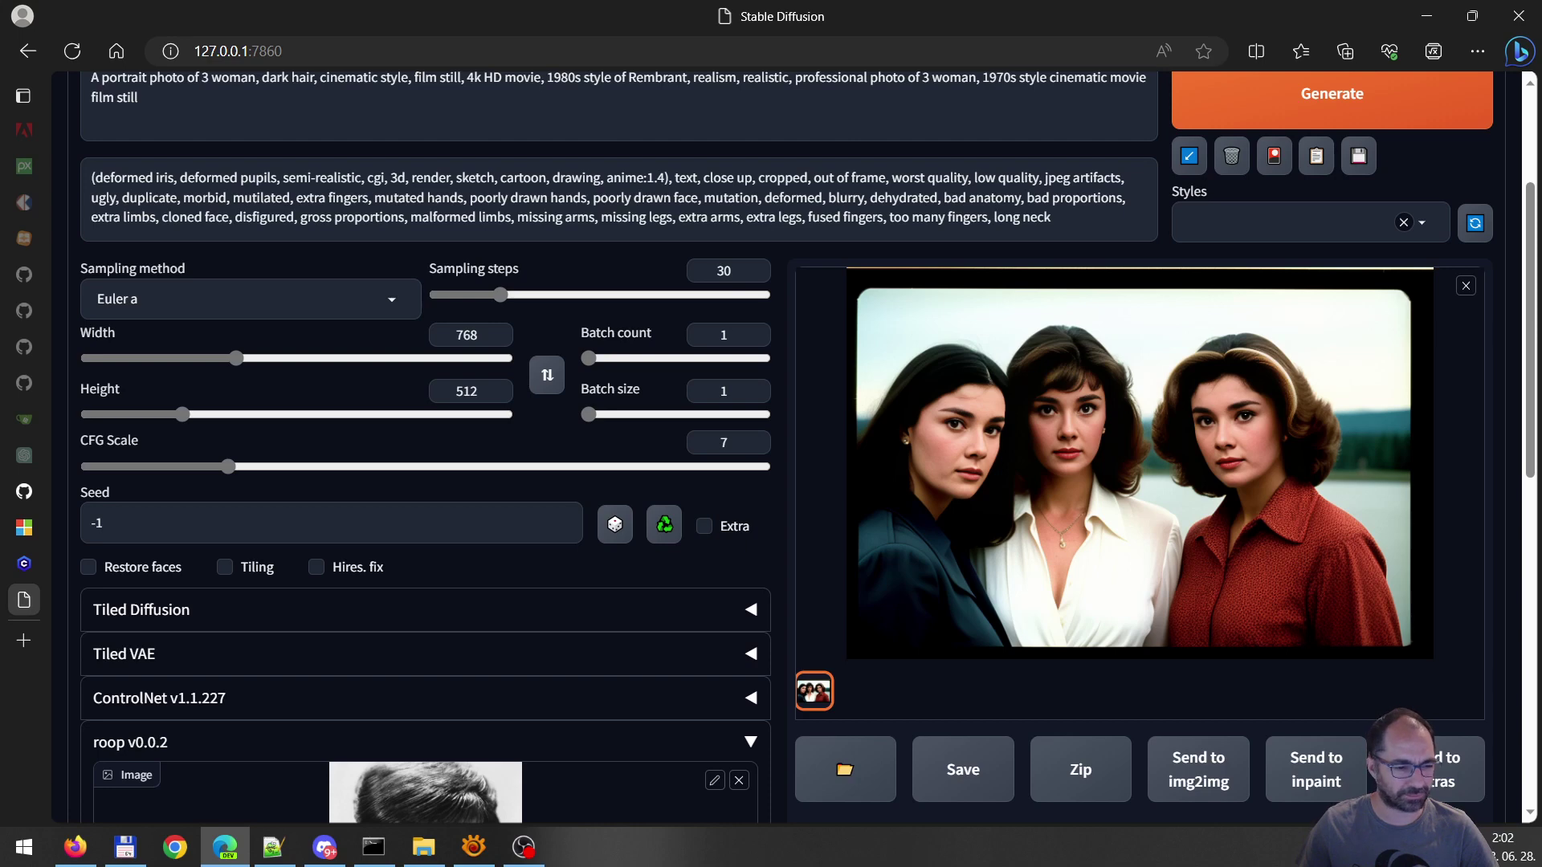
key("alt+Tab")
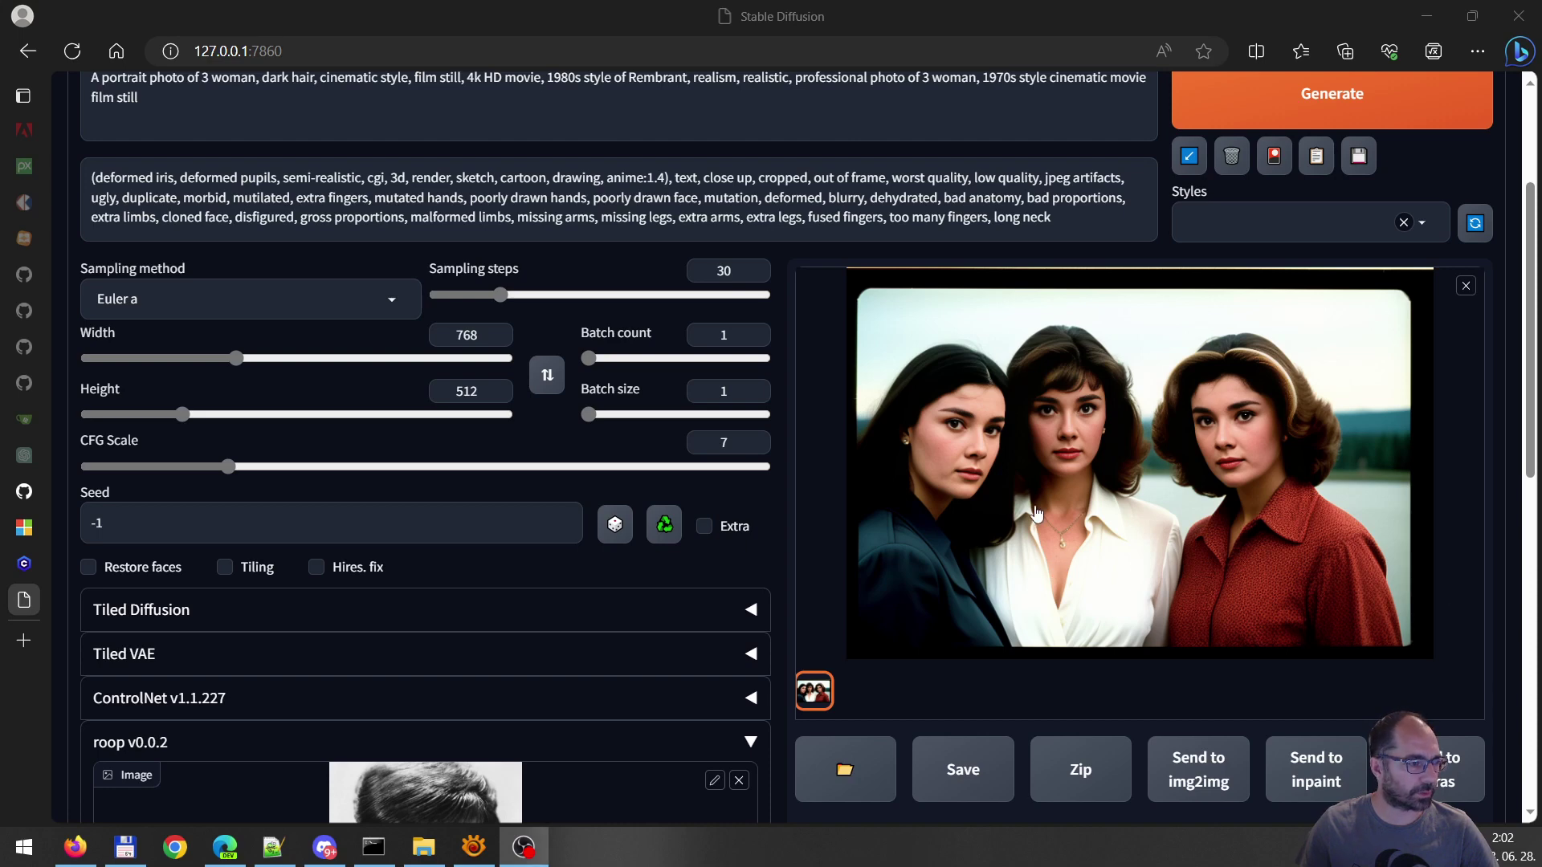
Inspect the generated three-woman image at full size, close the enlarged view and review the txt2img settings
left_click(1031, 472)
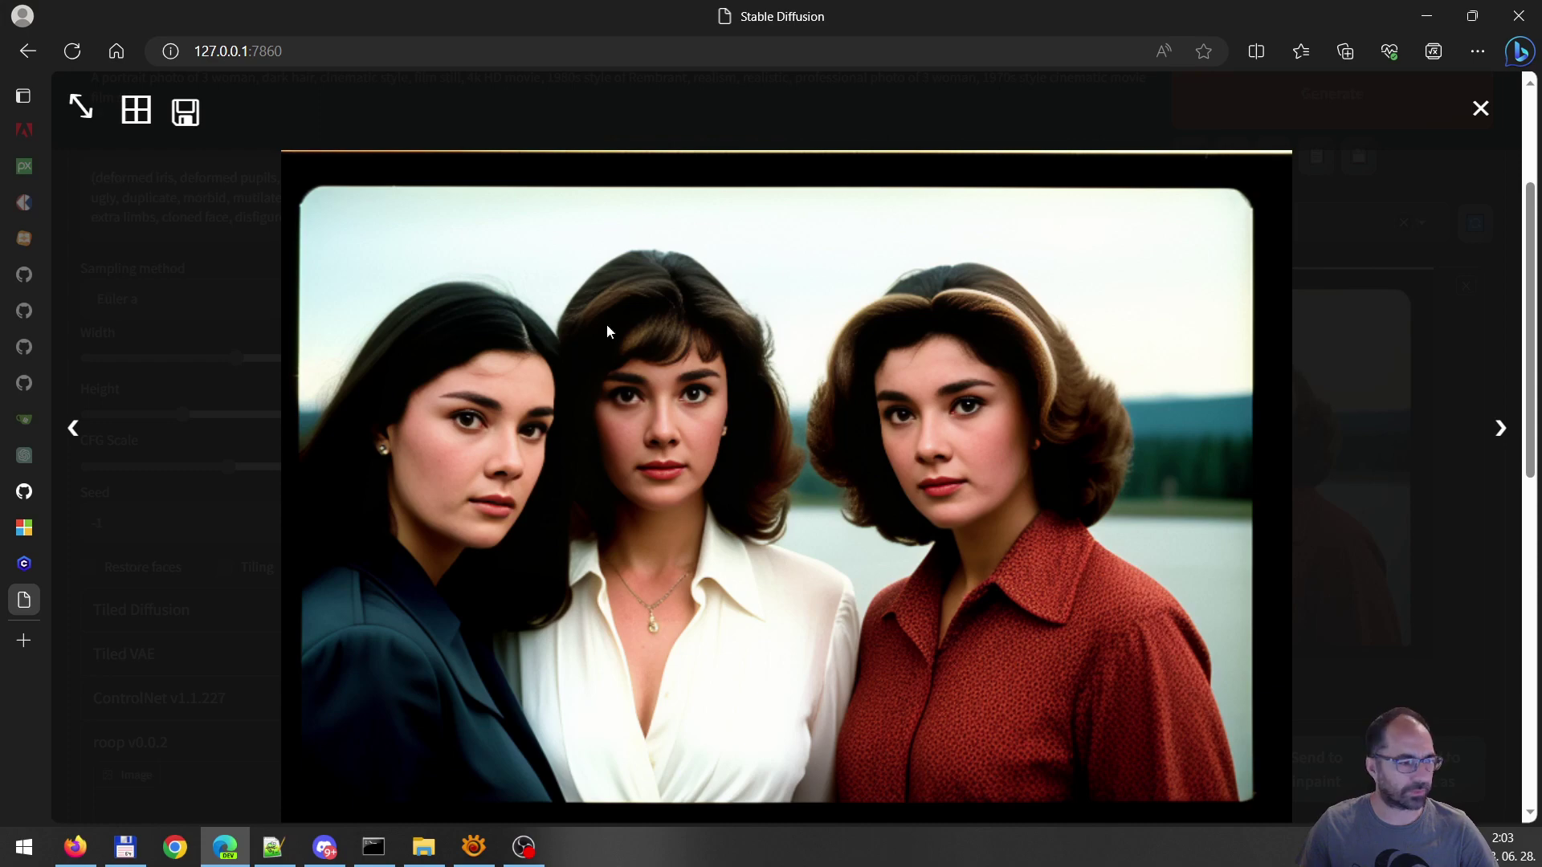
left_click(1436, 558)
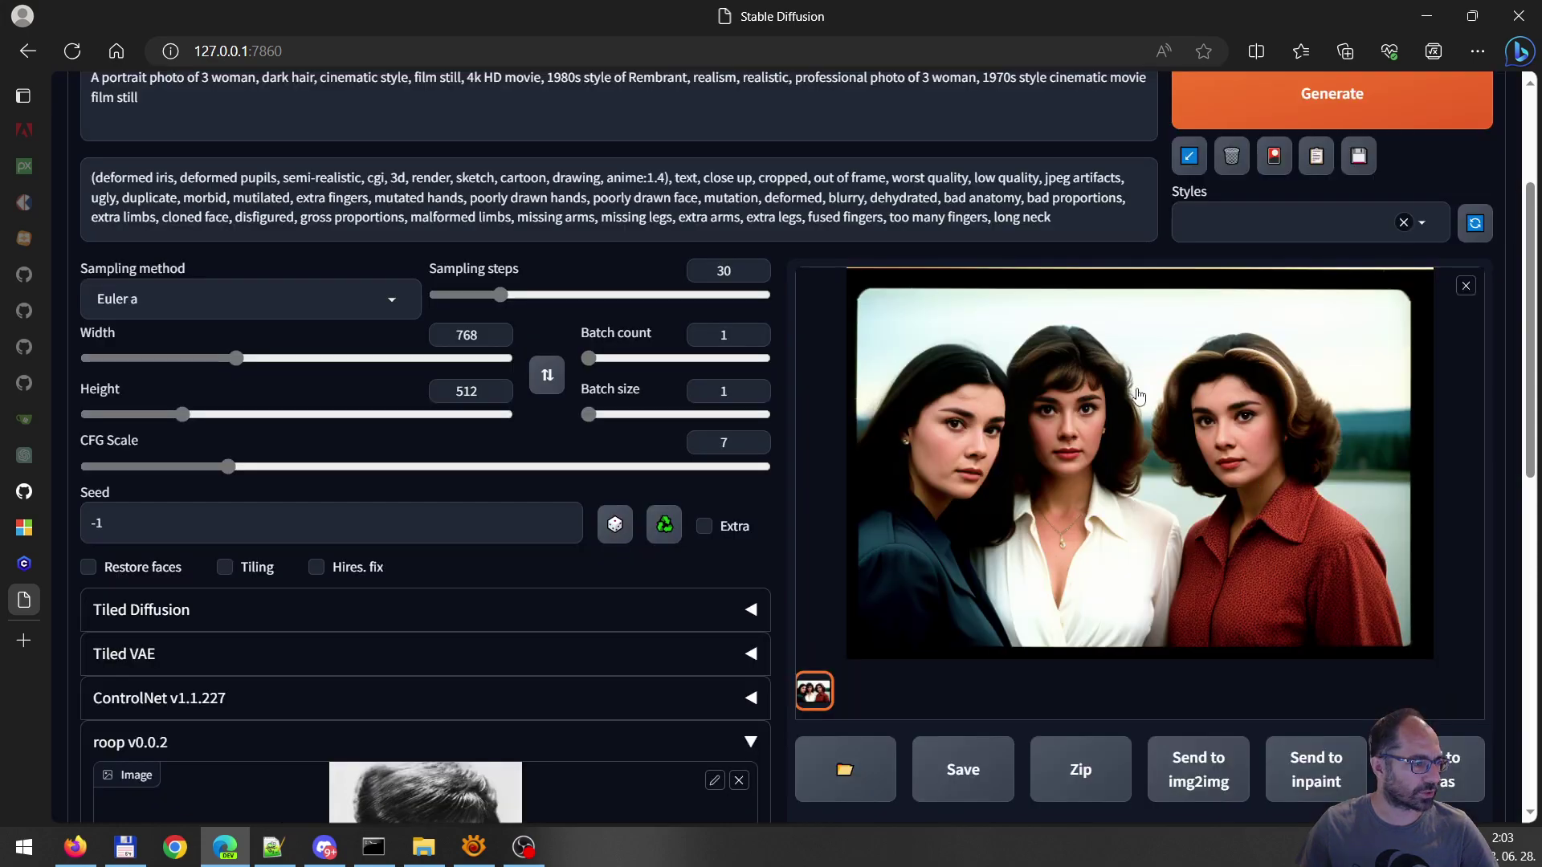
scroll(1136, 531, "up", 3)
scroll(1137, 532, "down", 4)
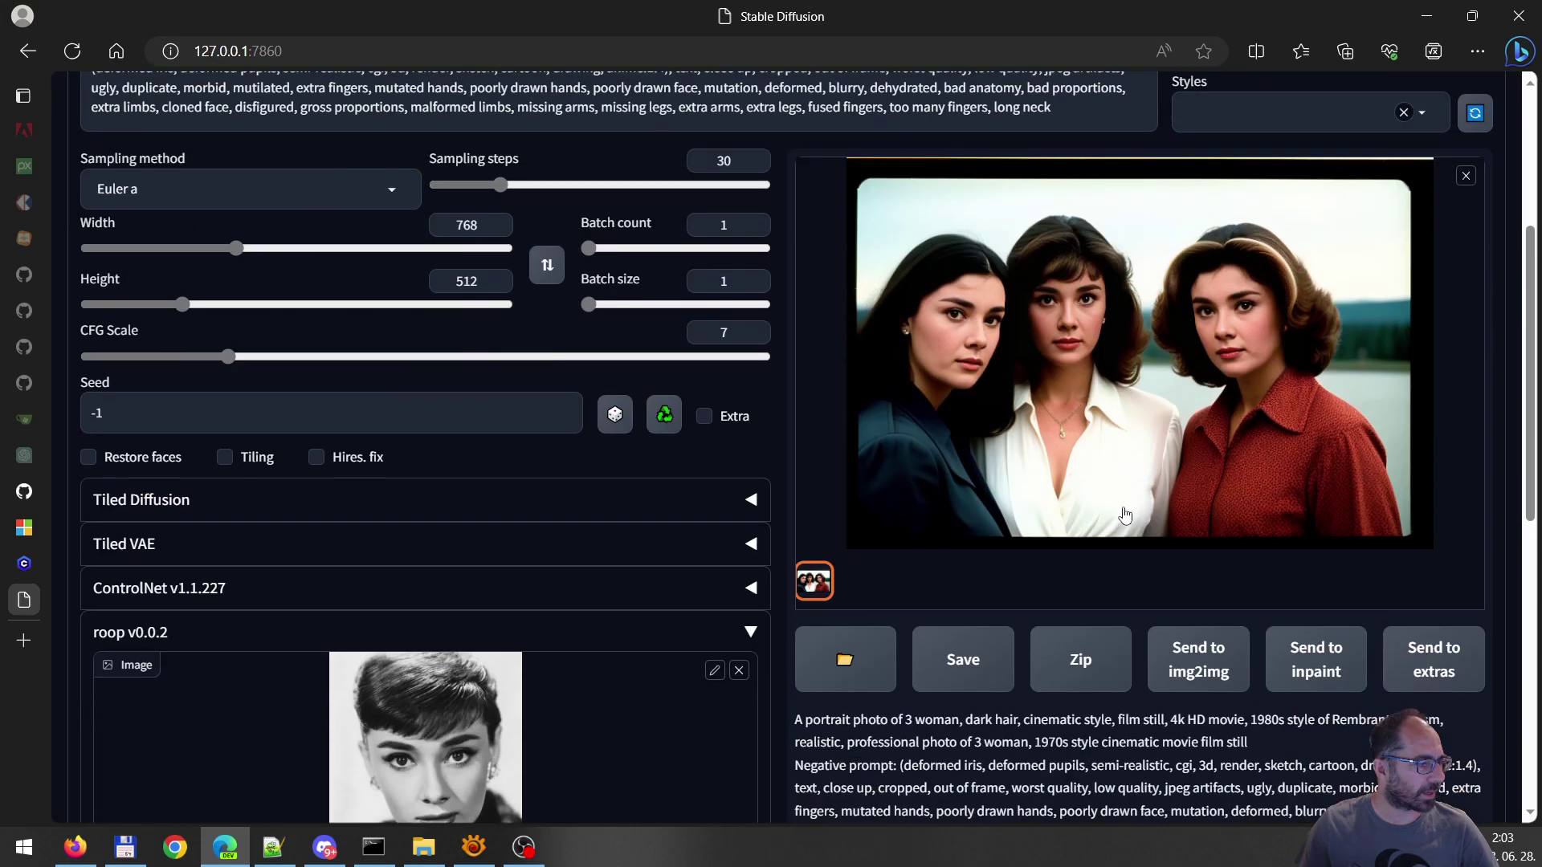
scroll(948, 460, "up", 1)
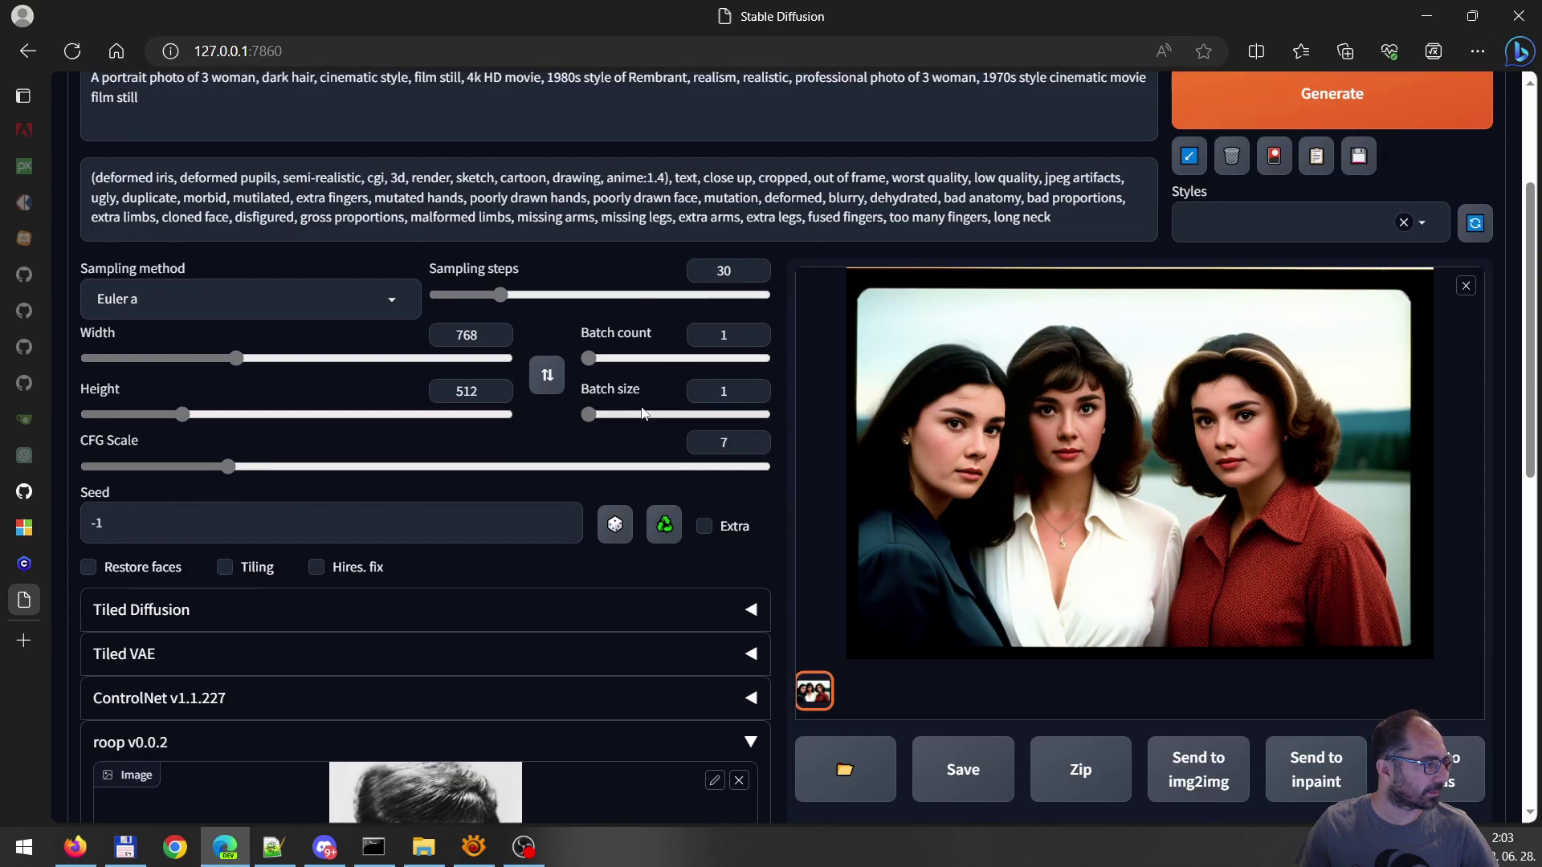
scroll(949, 460, "up", 3)
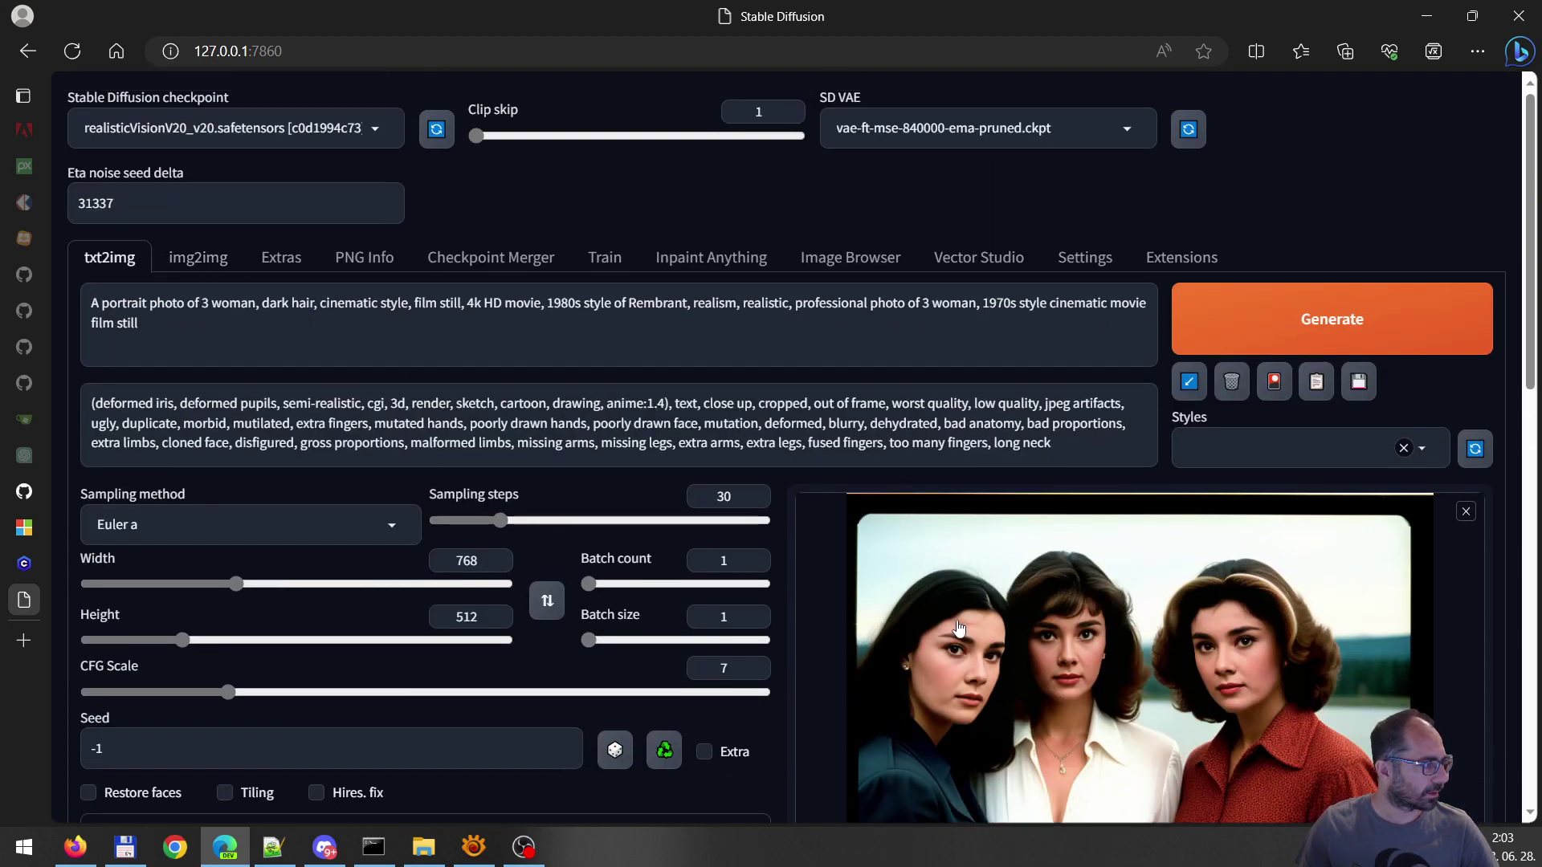
Send the generated three-woman image to img2img together with its prompts
scroll(1143, 650, "down", 6)
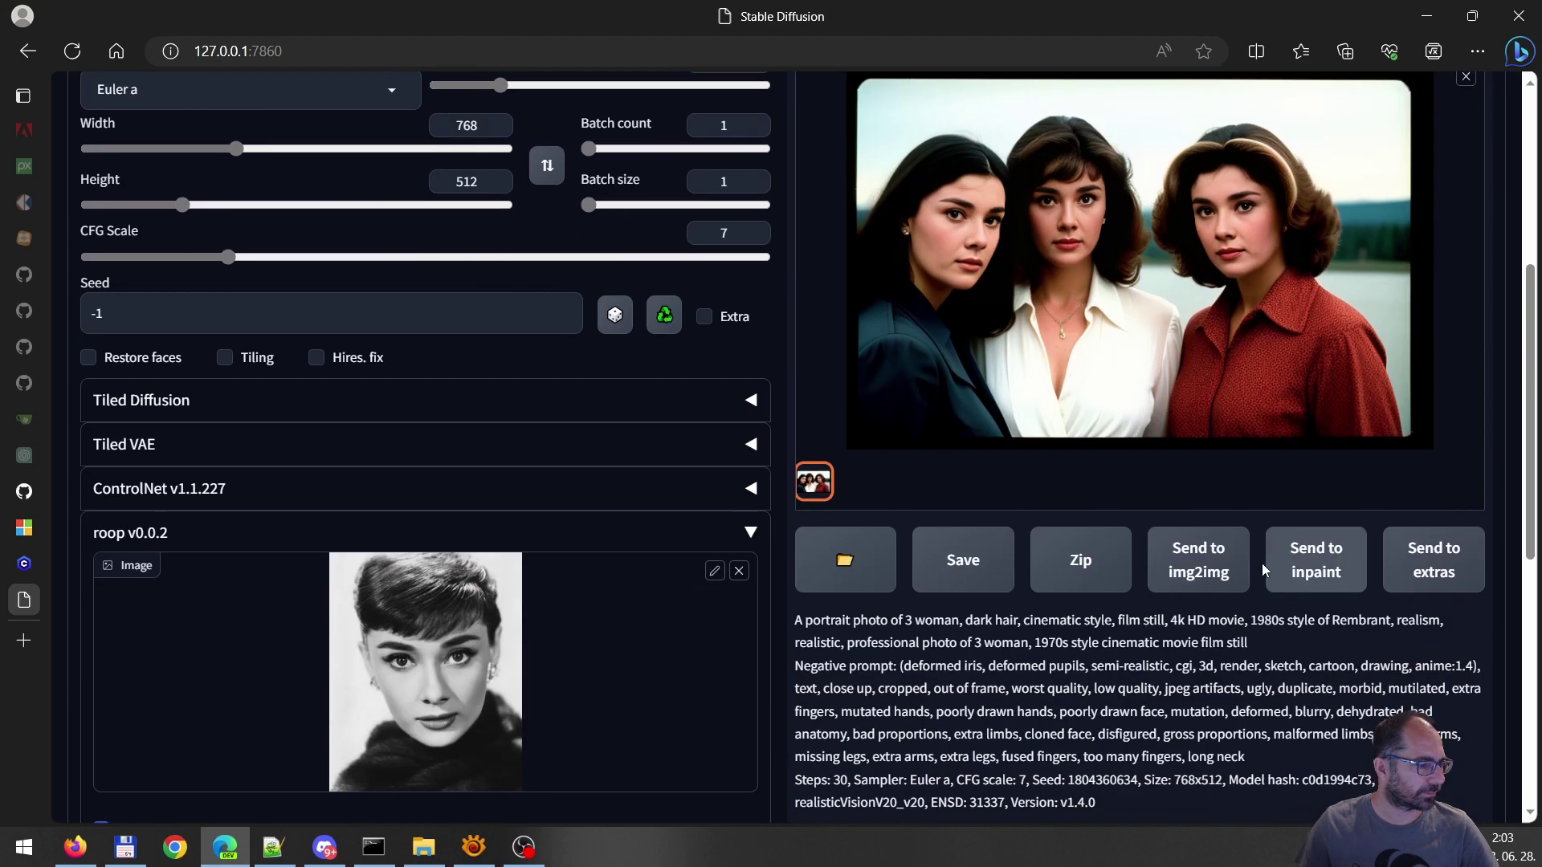
left_click(1184, 562)
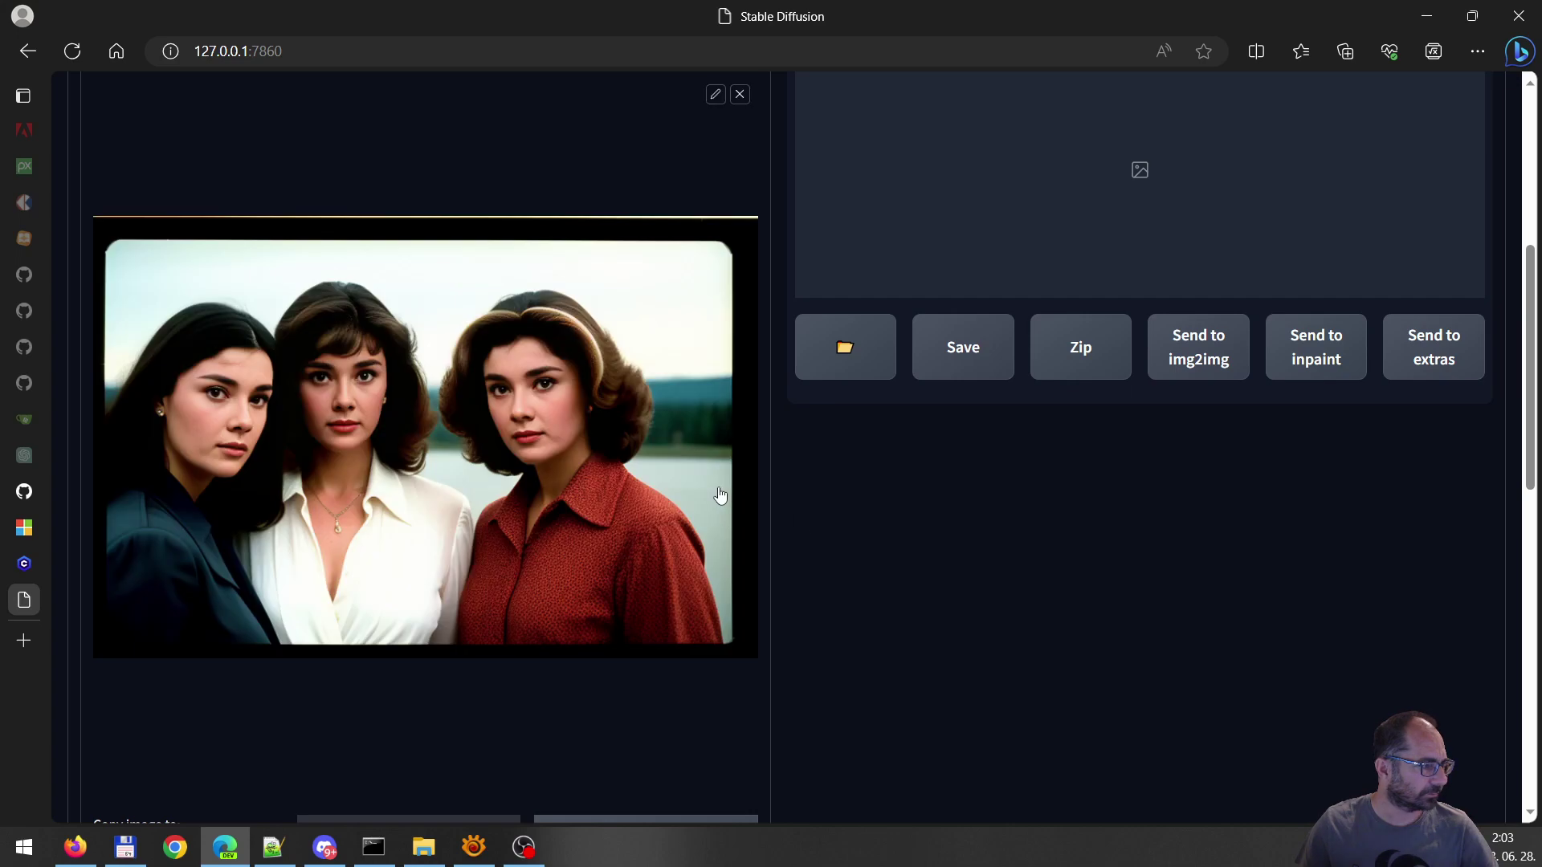
scroll(723, 534, "up", 6)
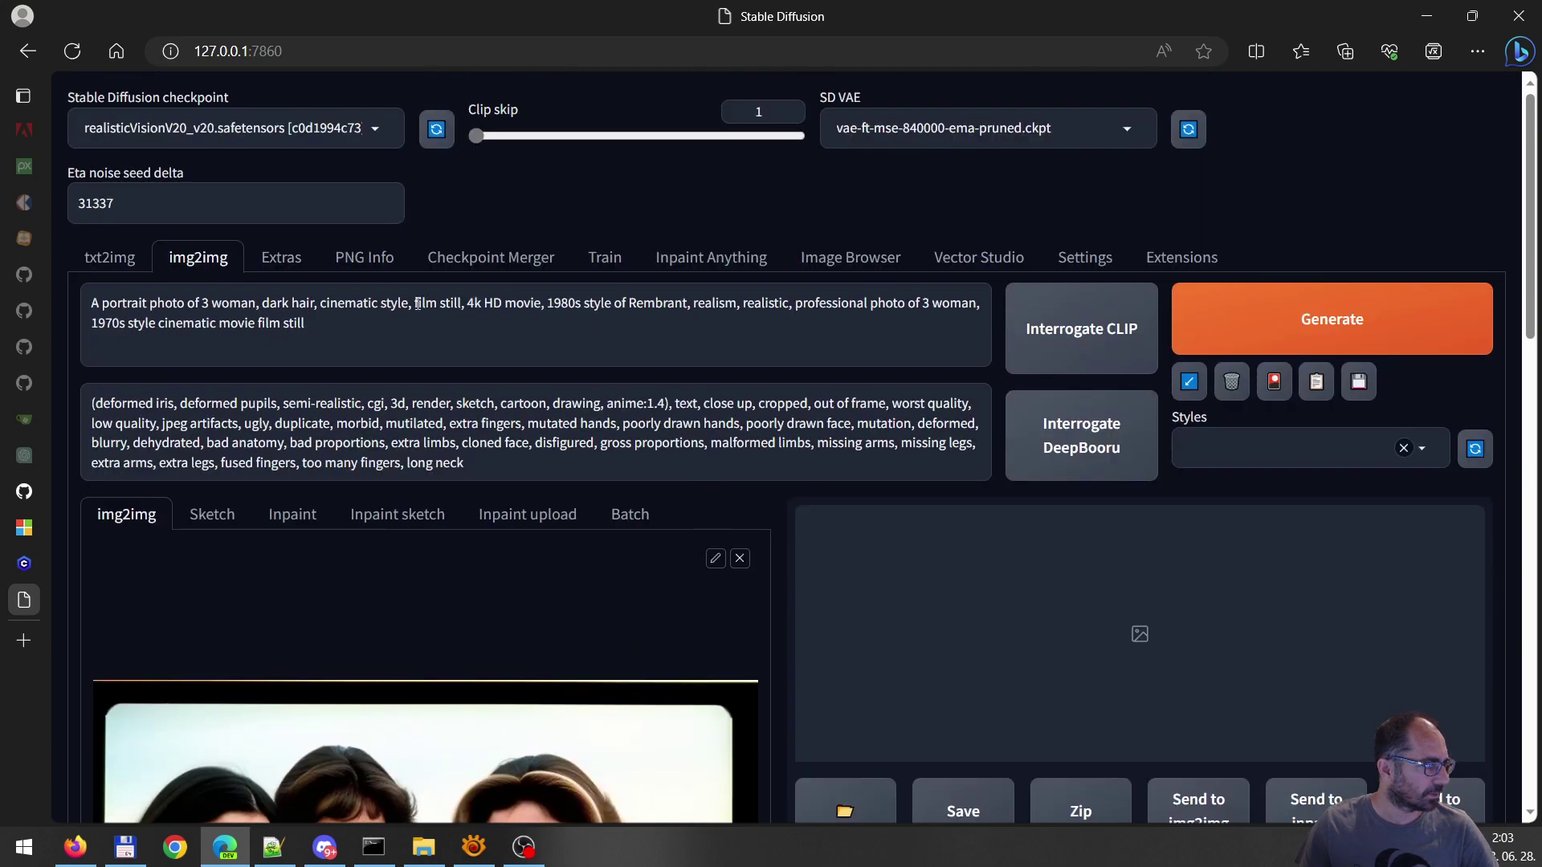
left_click(372, 351)
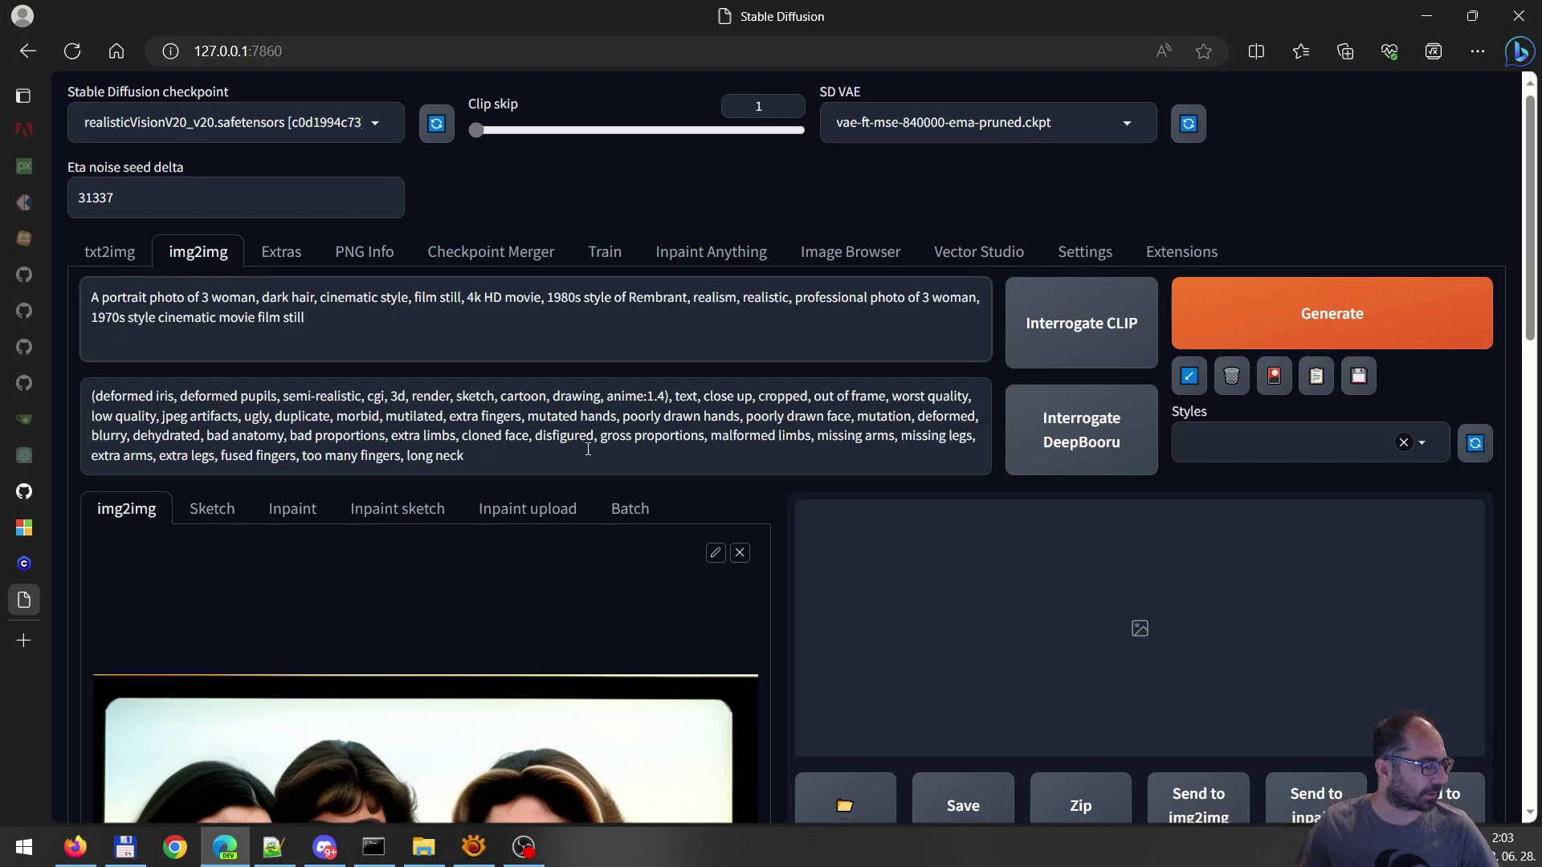
Expand the roop section in img2img and load ryan reynodls.jpg as its source face image
scroll(531, 437, "down", 5)
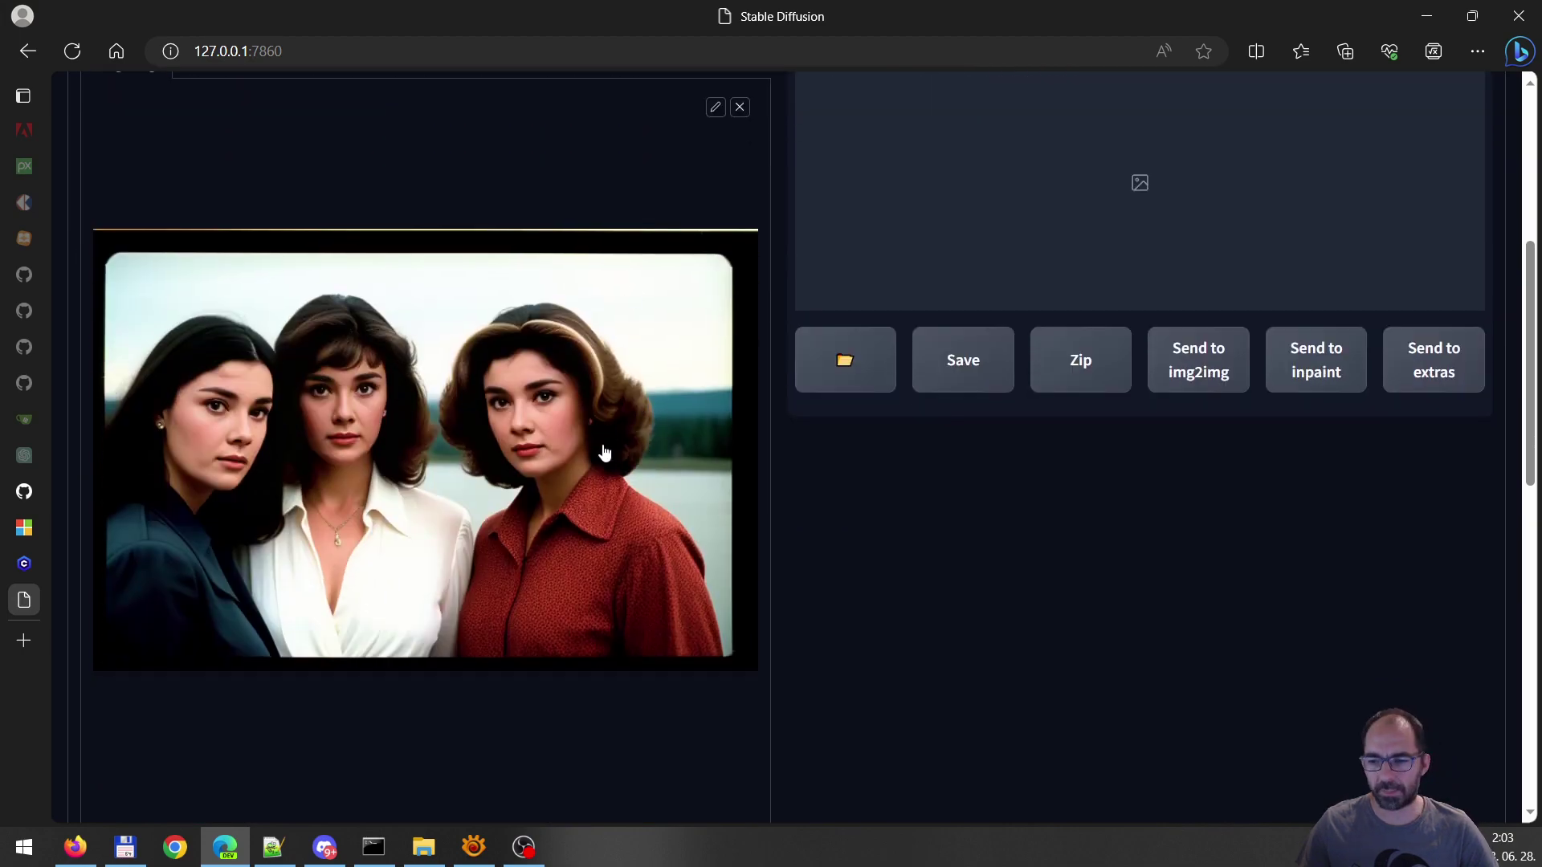
scroll(321, 383, "down", 2)
scroll(321, 384, "down", 6)
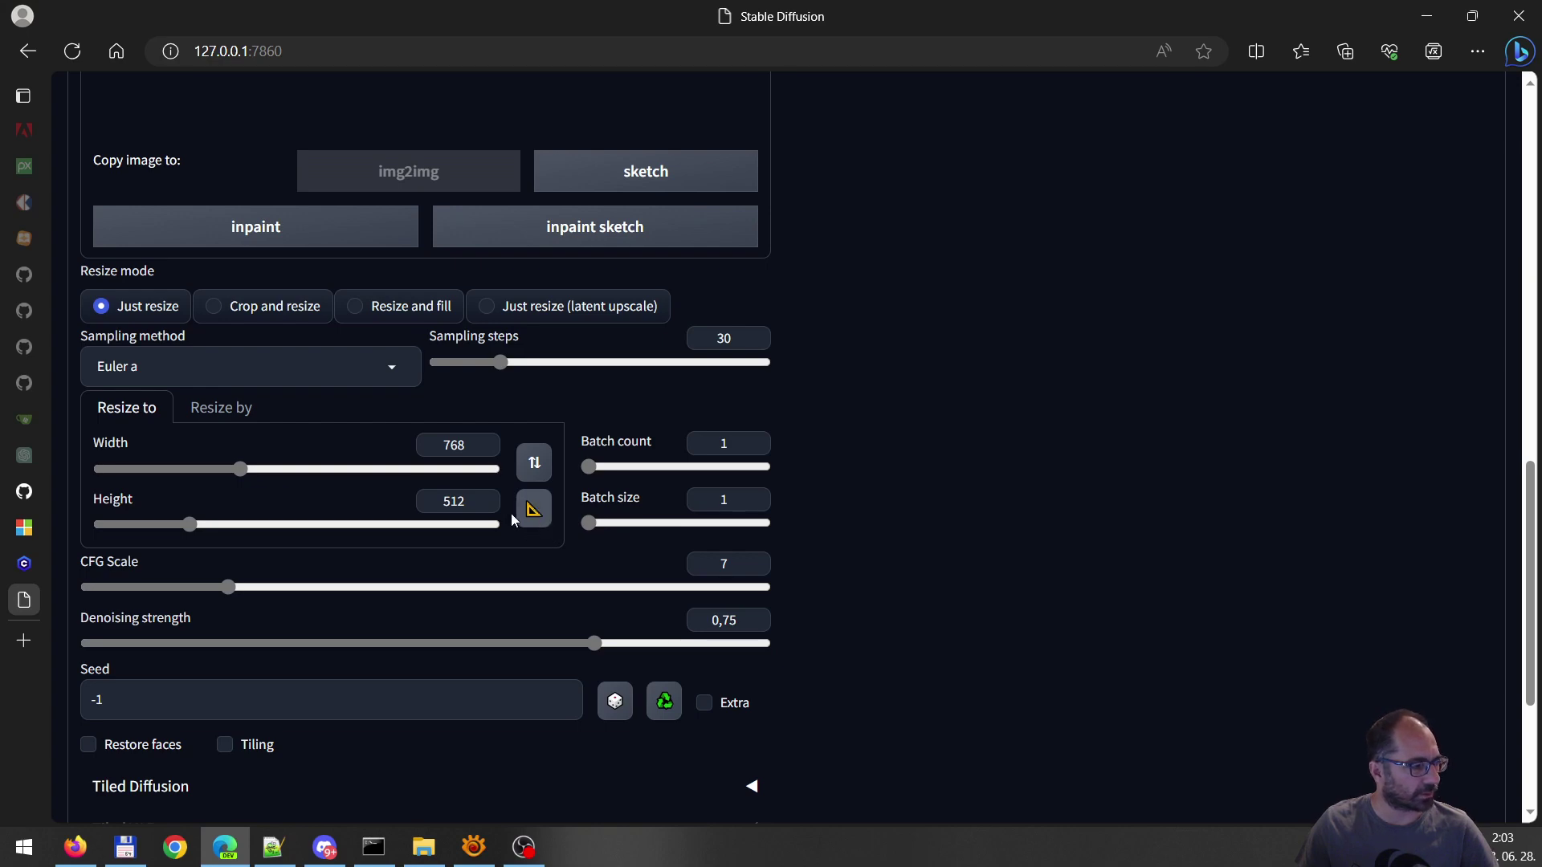
scroll(835, 482, "up", 5)
scroll(841, 494, "down", 4)
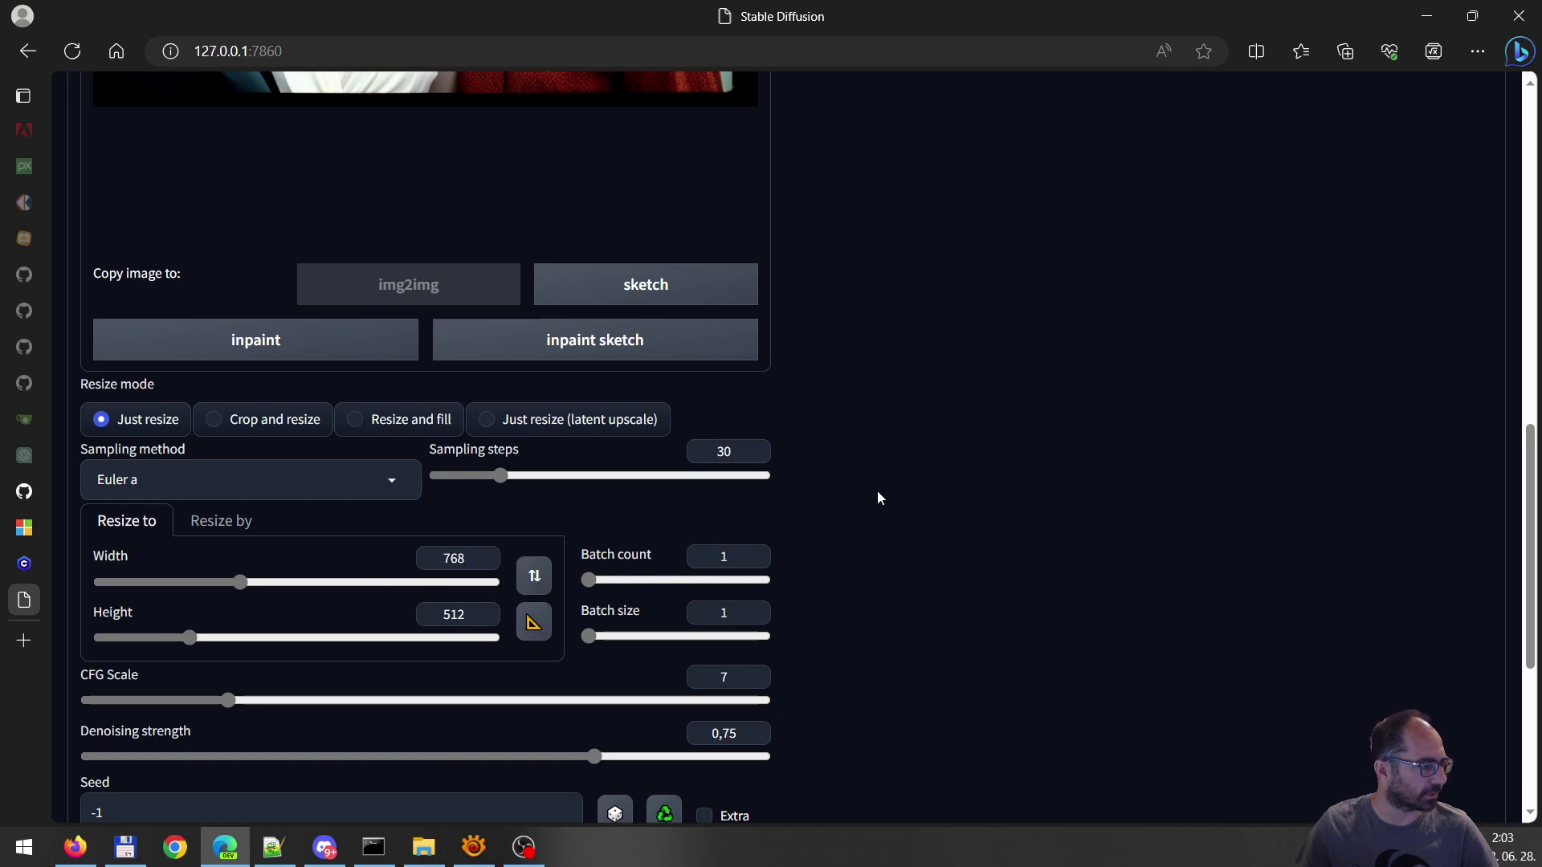
scroll(480, 432, "down", 5)
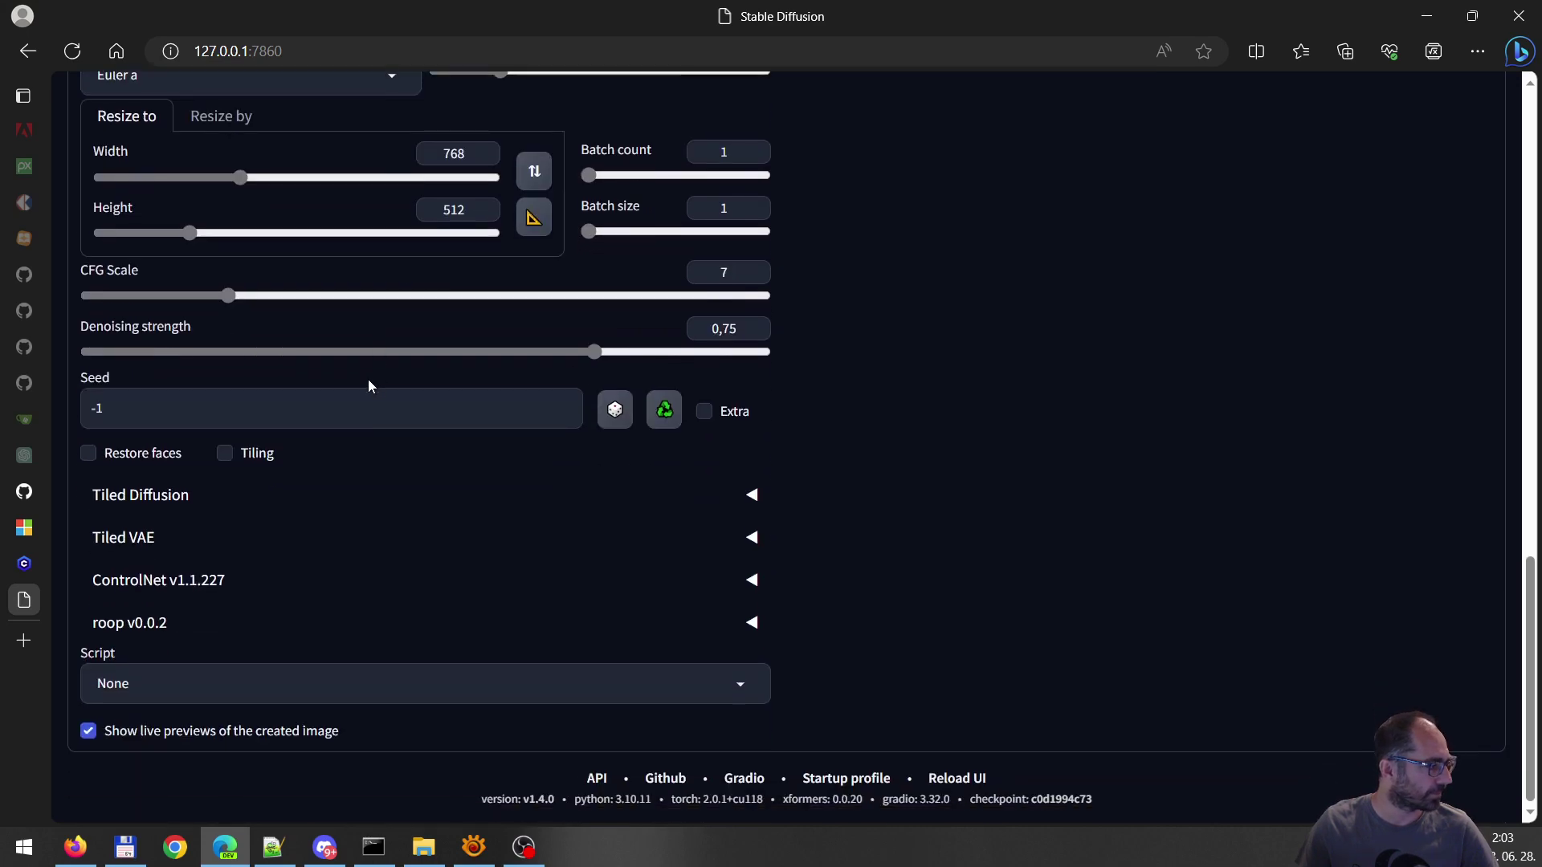
left_click(138, 630)
scroll(562, 514, "down", 4)
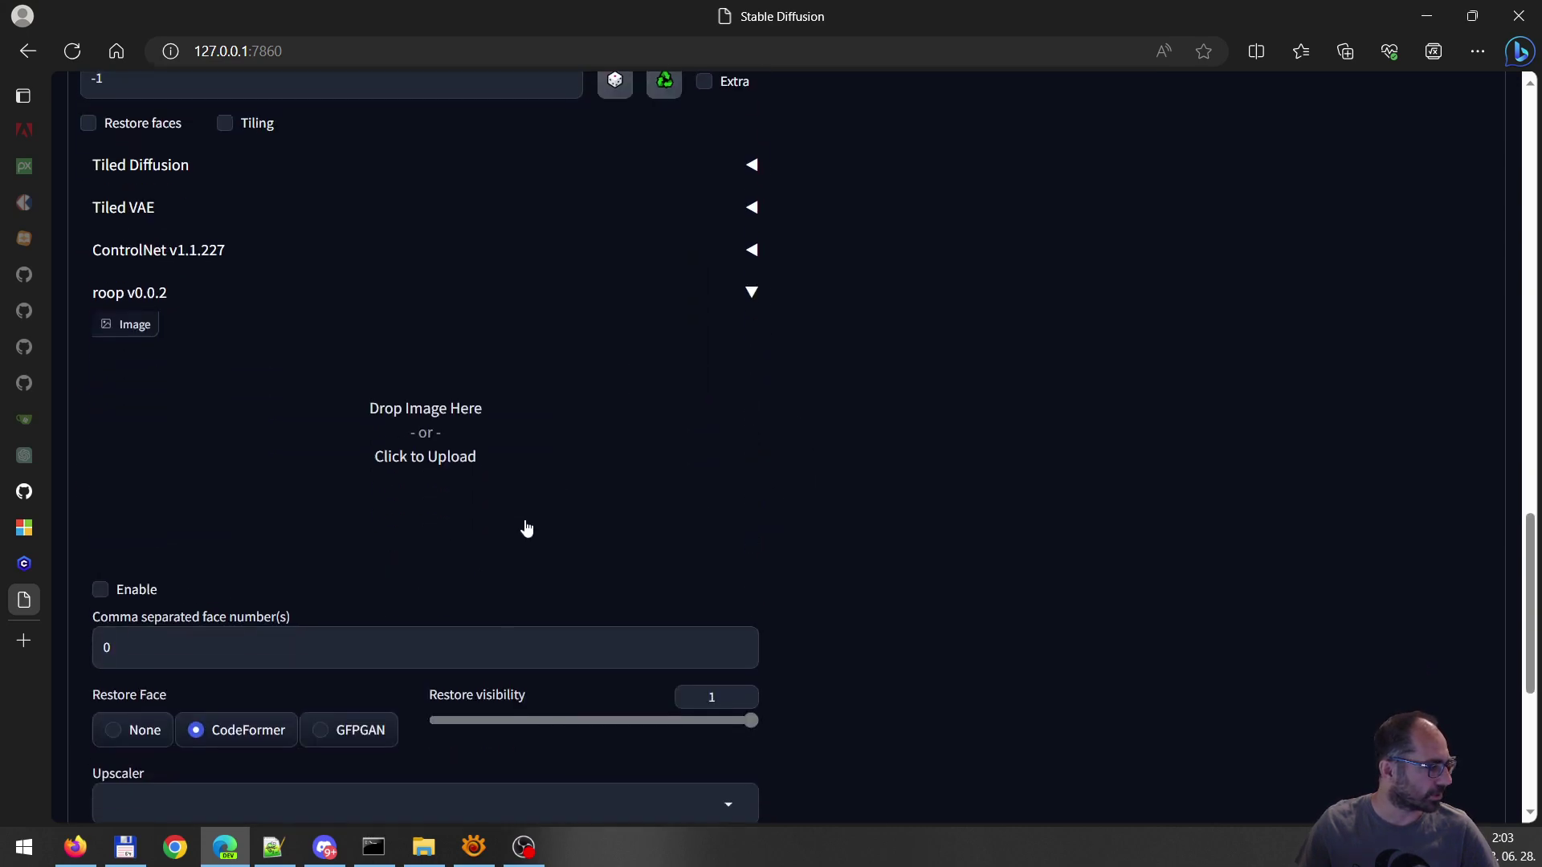
left_click(413, 450)
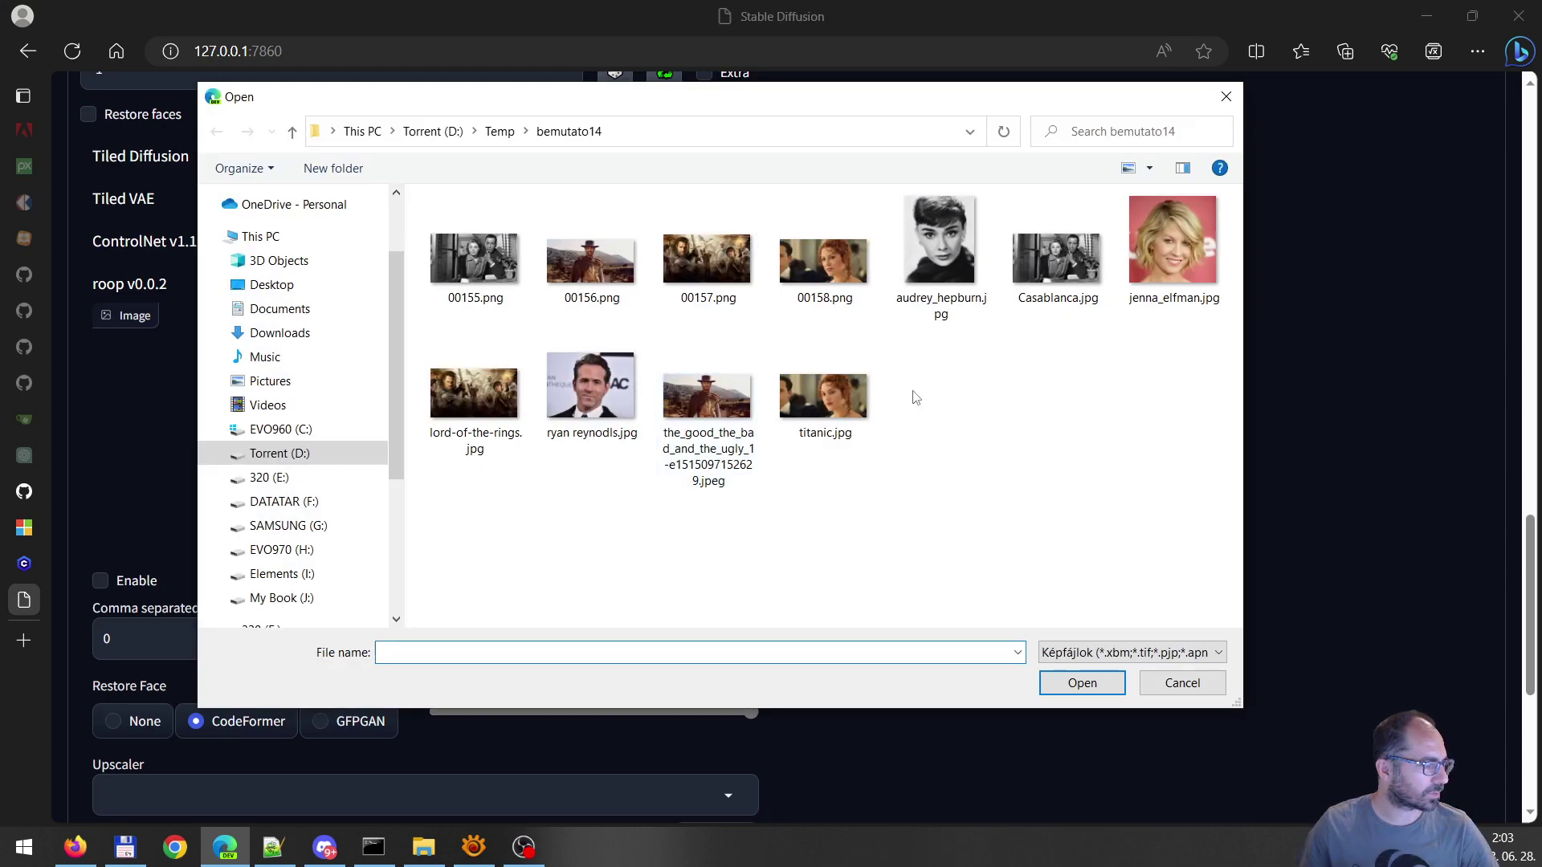
double_click(593, 393)
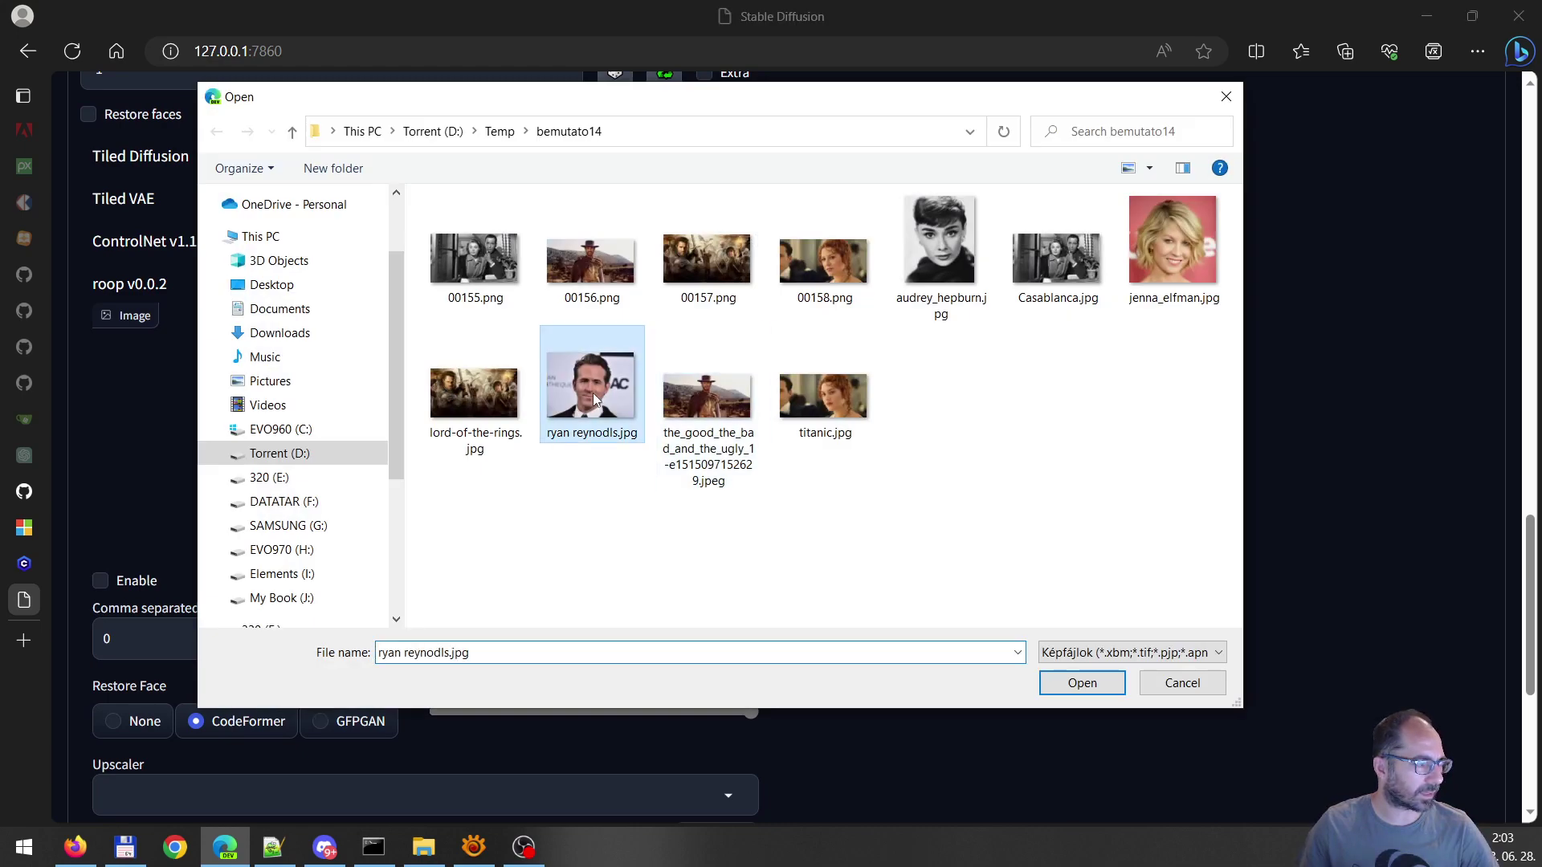
Enable roop for img2img and set its comma separated face numbers to 0,1,2
left_click(127, 586)
left_click(235, 640)
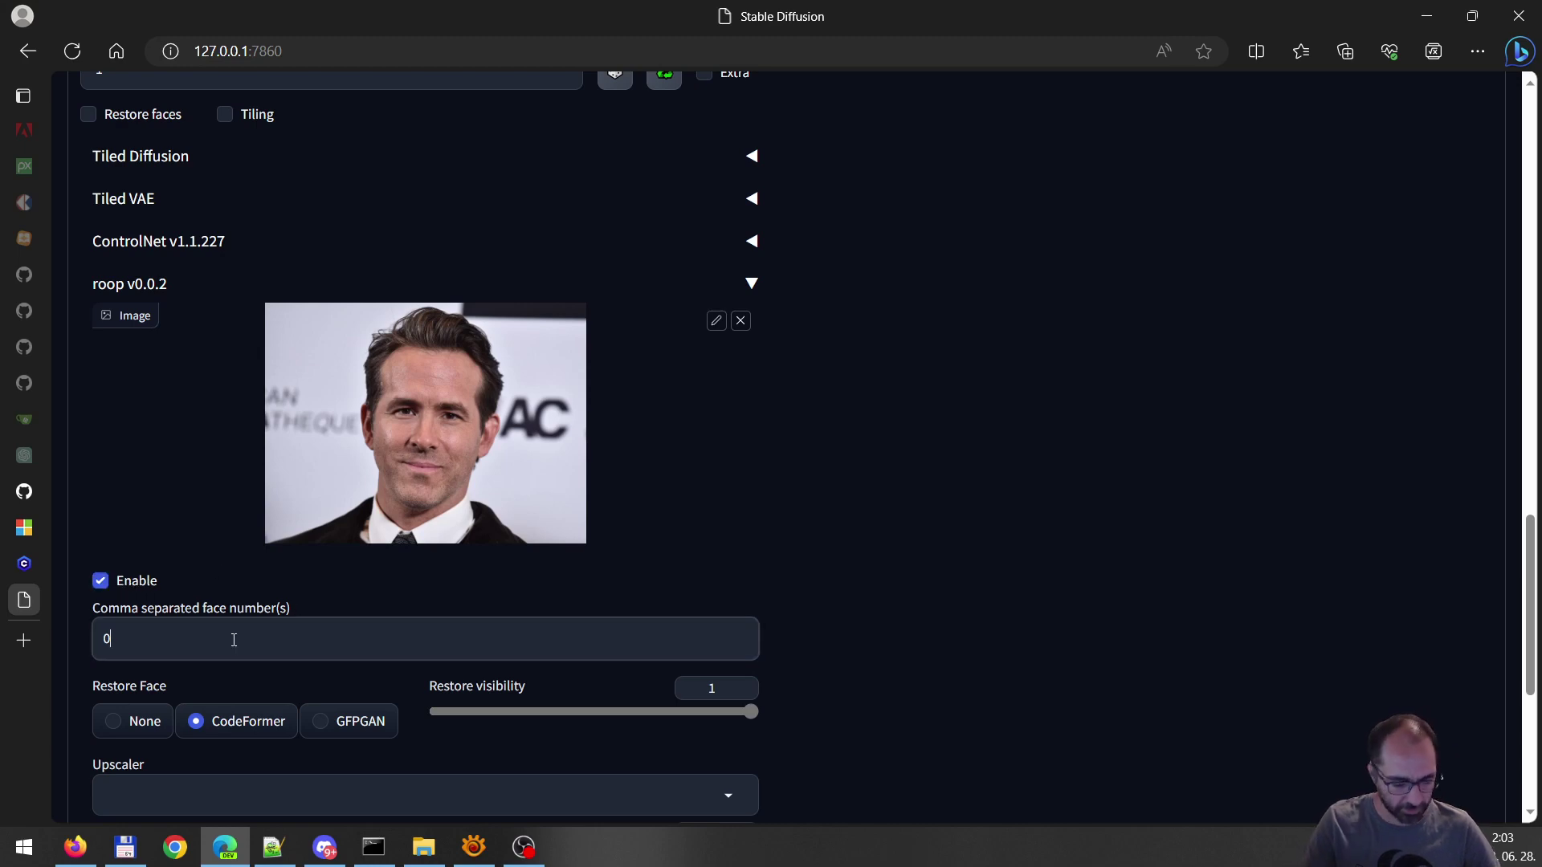
type(",1,2")
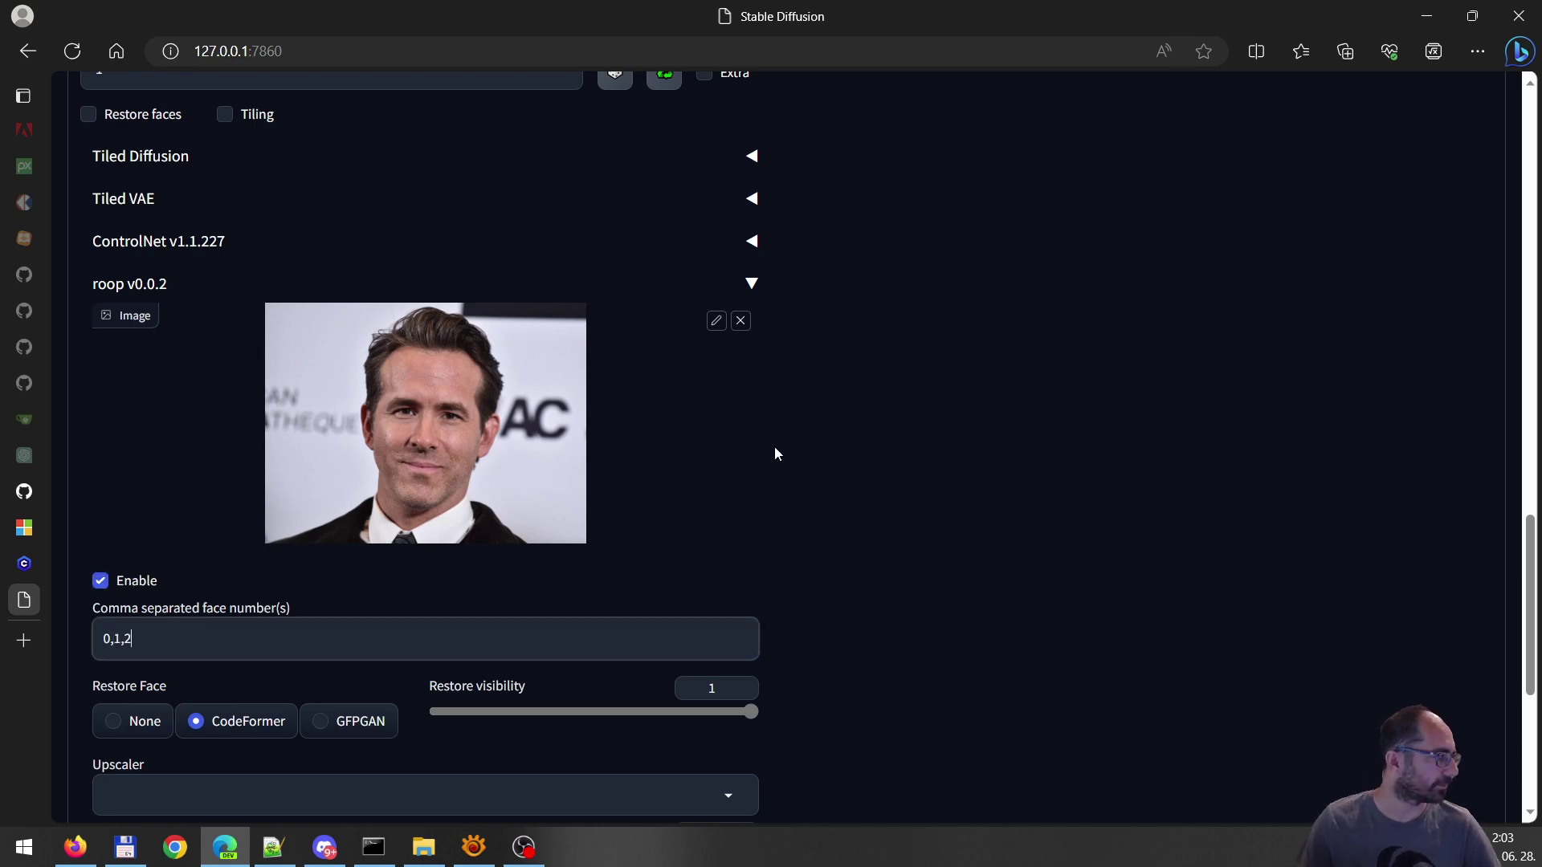
left_click(880, 477)
Review the img2img generation settings and the loaded three-woman input image
scroll(880, 477, "up", 2)
scroll(890, 474, "up", 4)
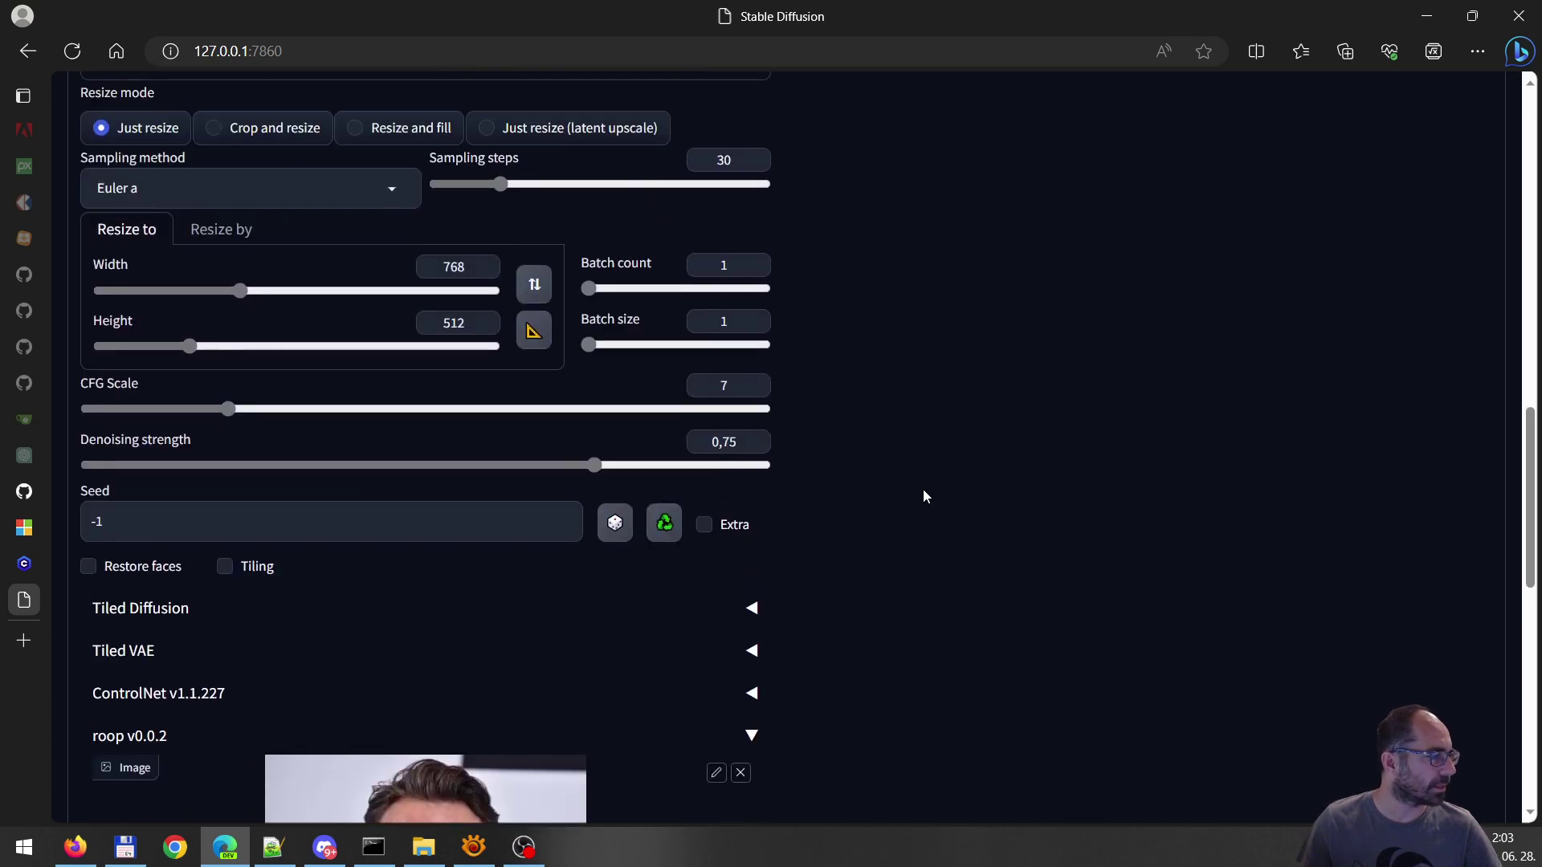
scroll(928, 474, "up", 8)
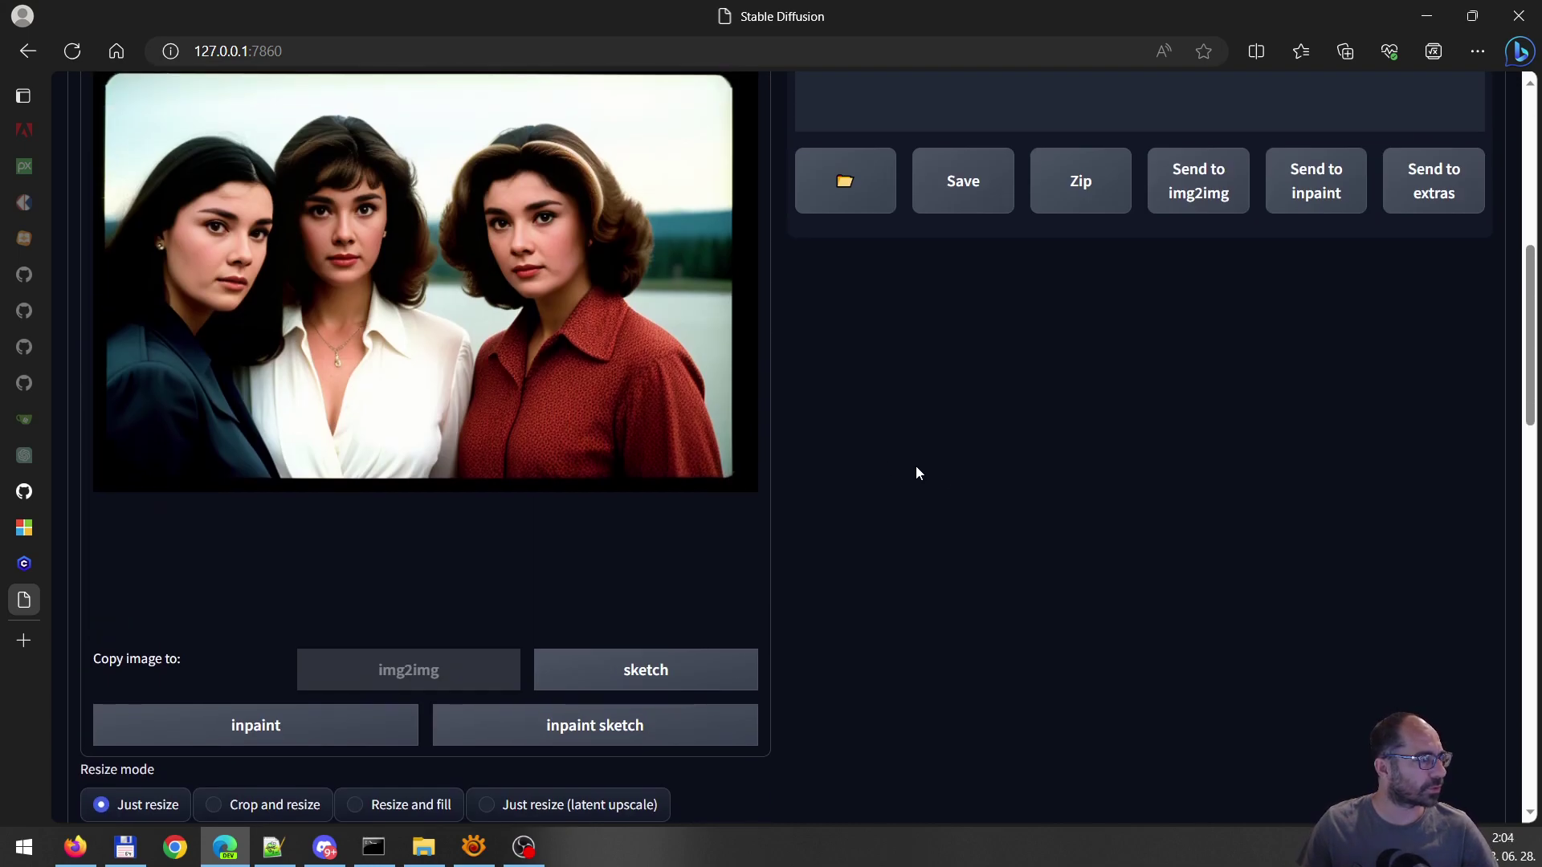
scroll(885, 472, "up", 5)
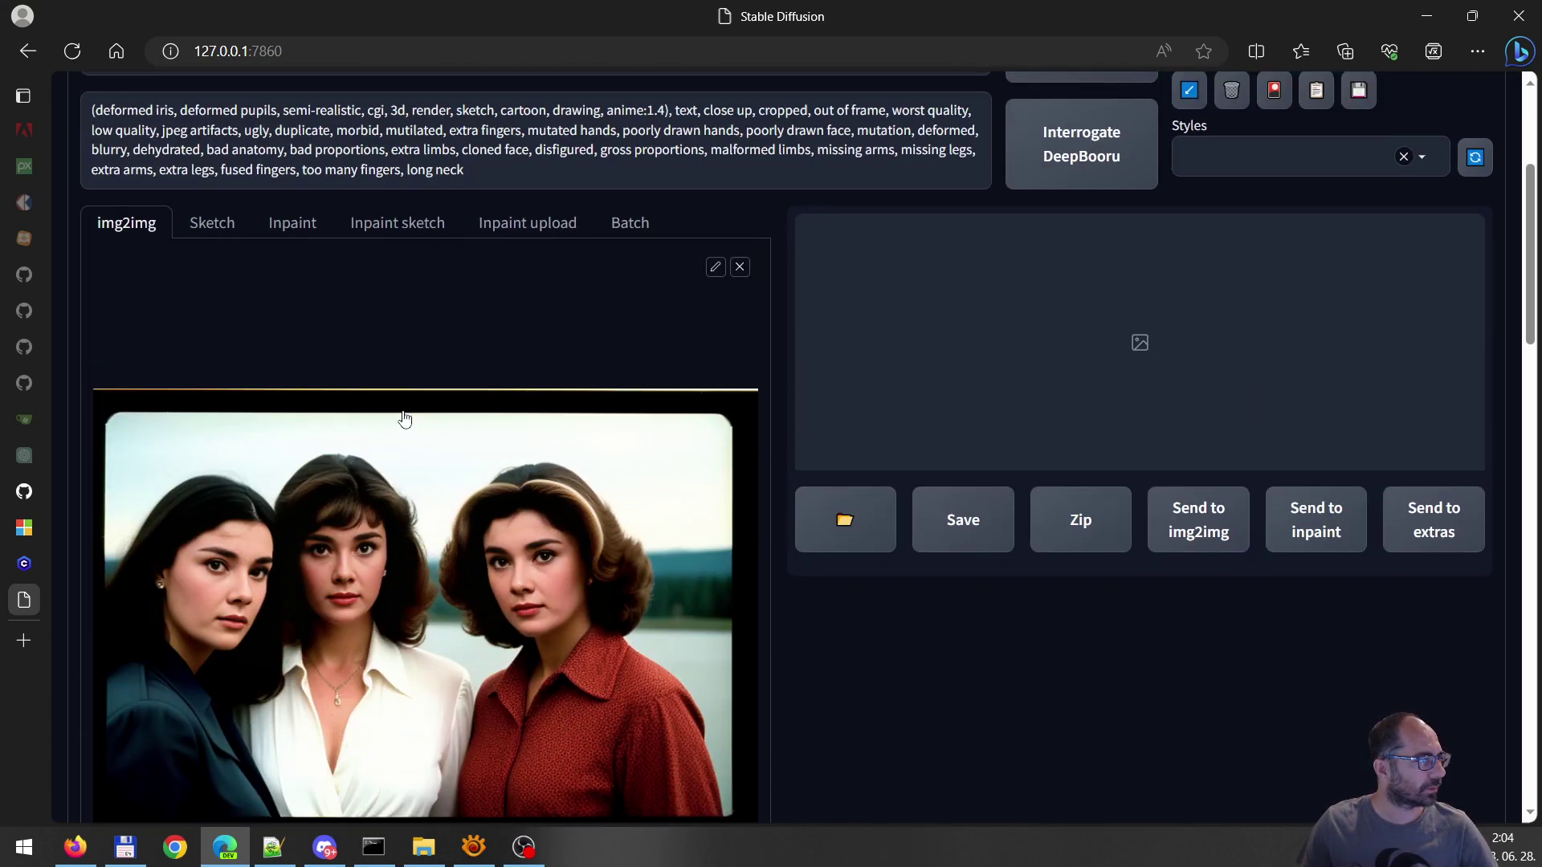
scroll(404, 419, "up", 3)
scroll(334, 466, "down", 4)
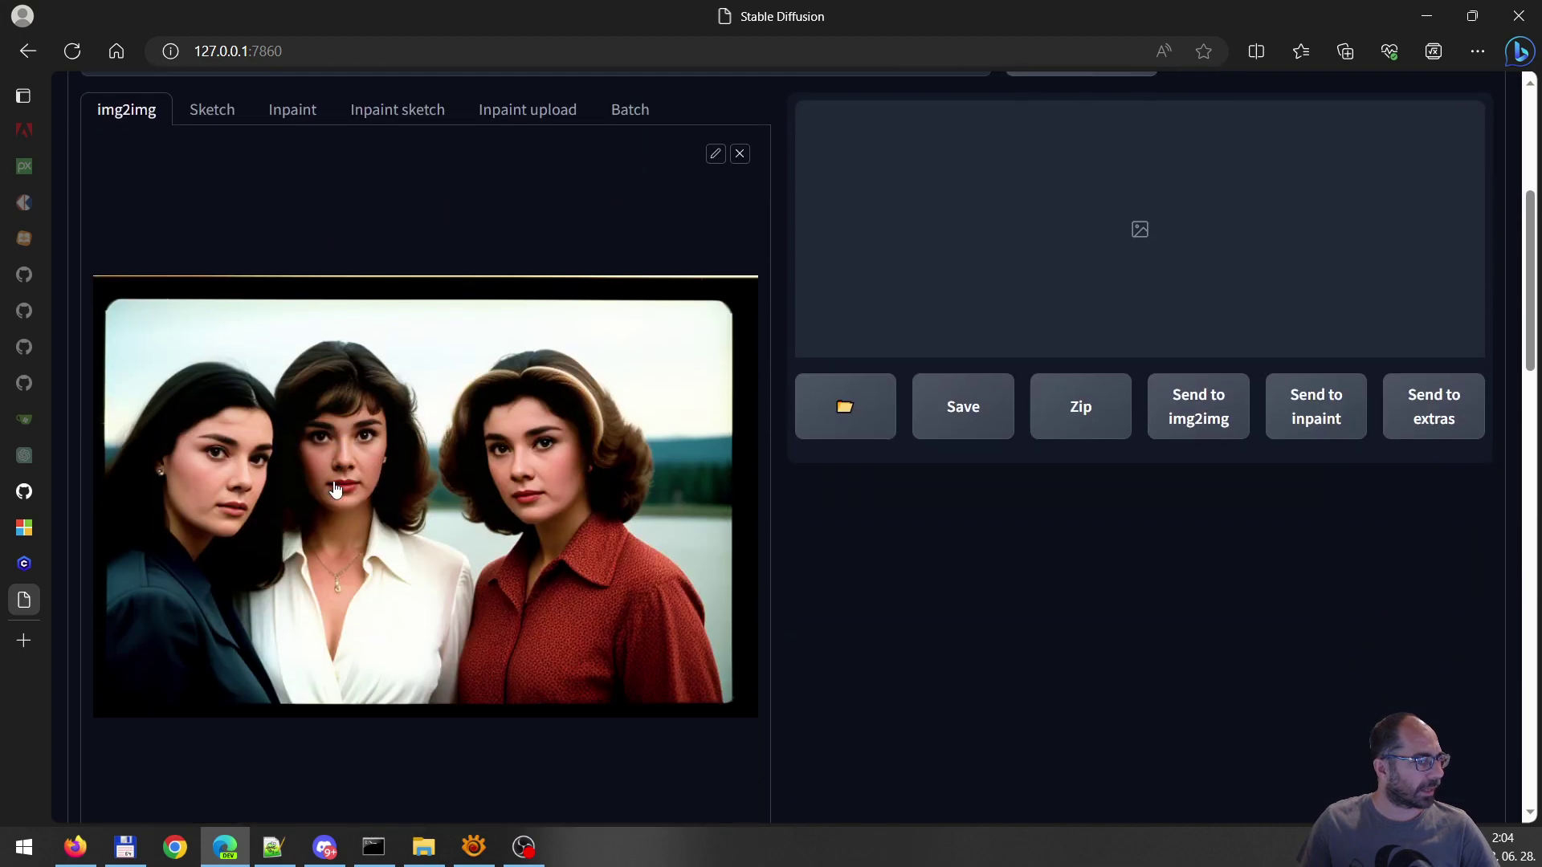
Set the img2img denoising strength to 0.01
scroll(336, 489, "down", 10)
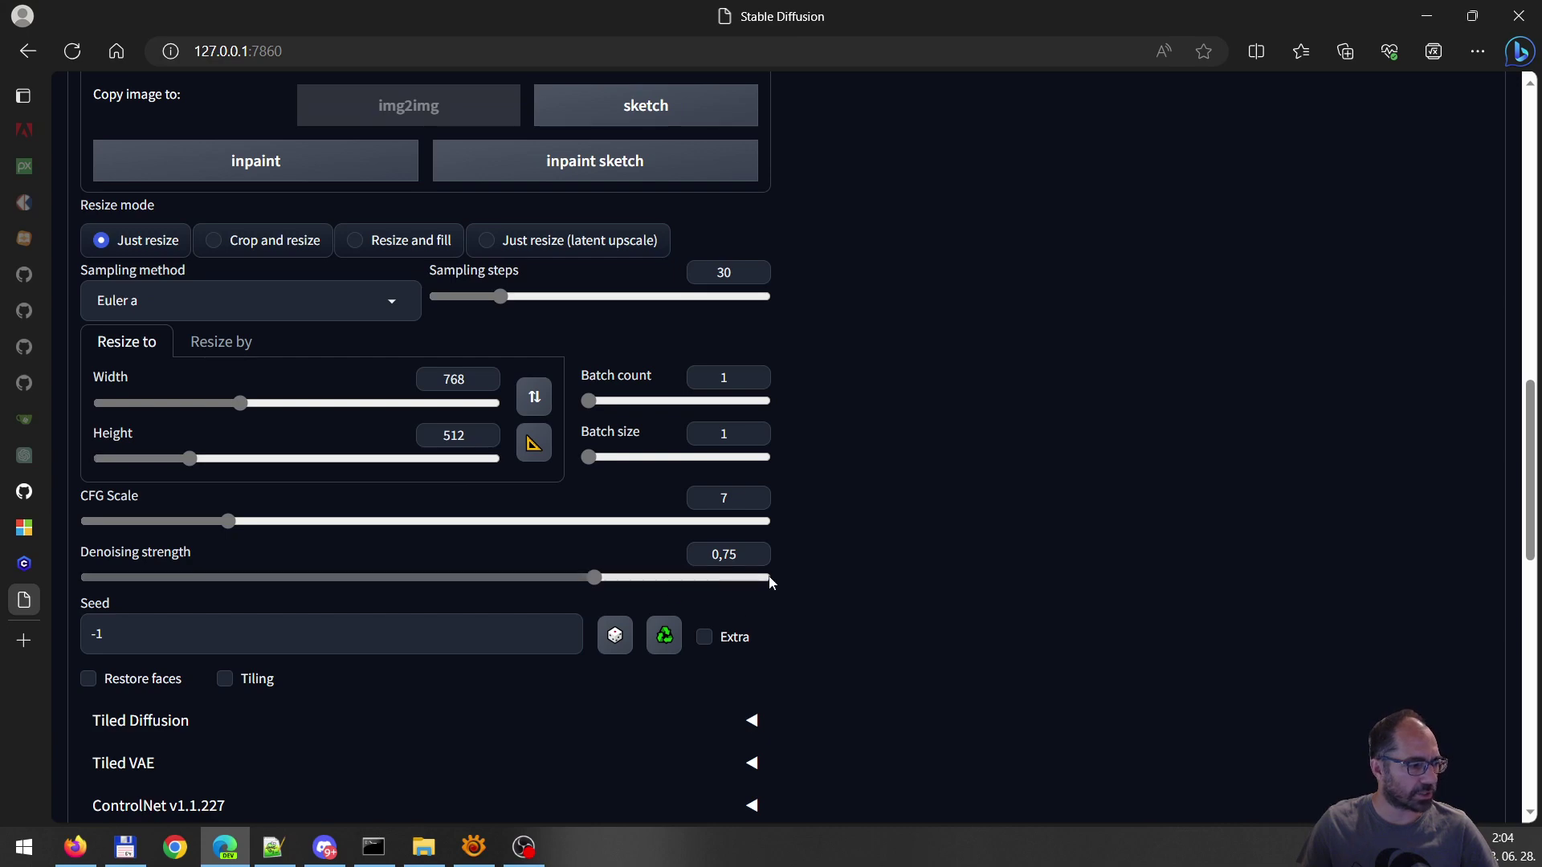
scroll(929, 535, "up", 4)
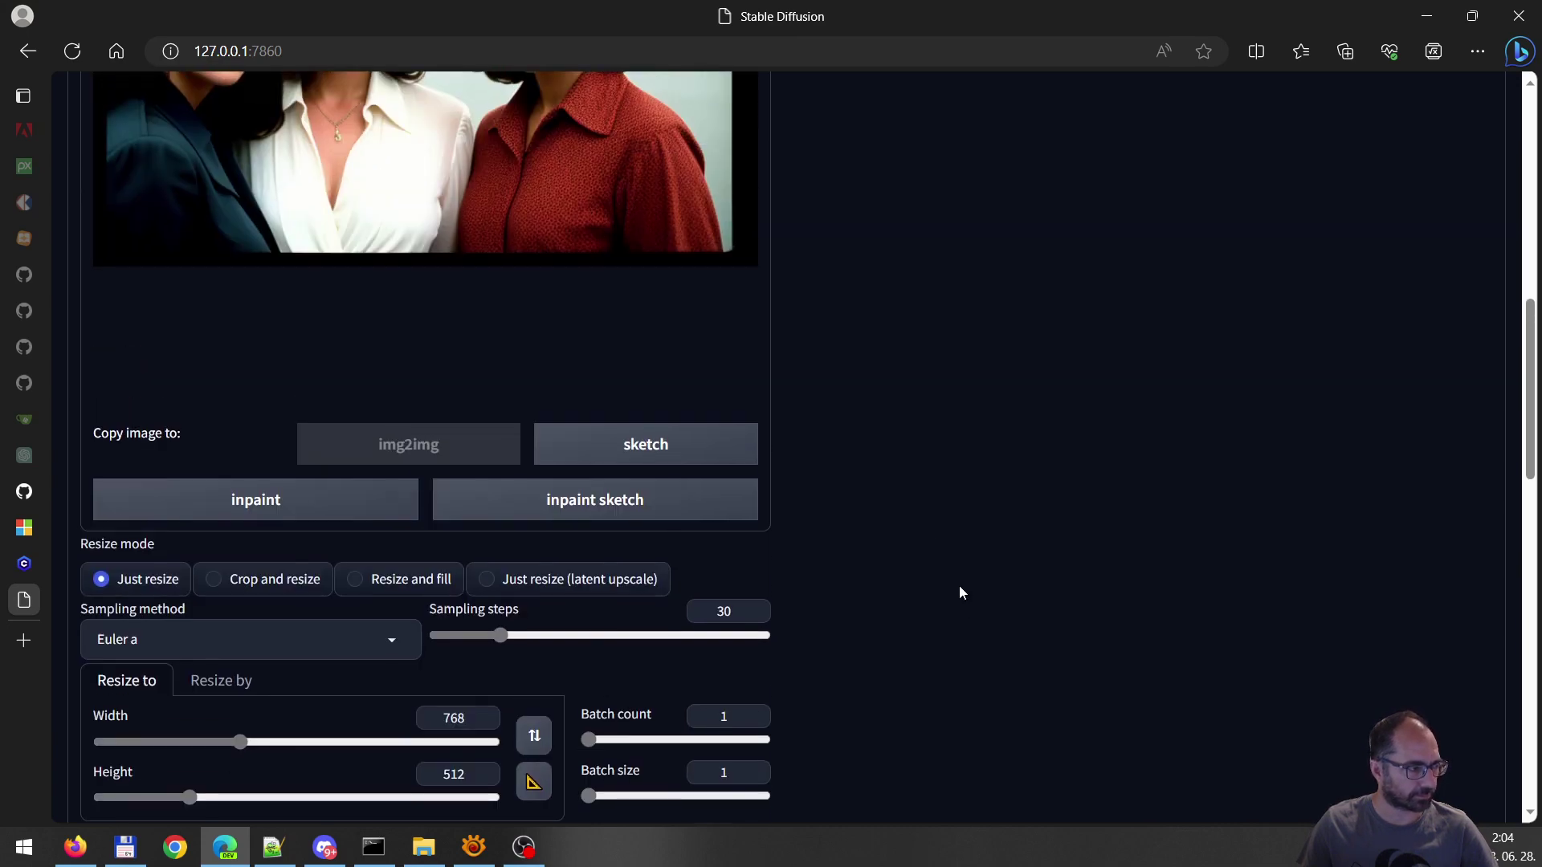
scroll(960, 587, "up", 4)
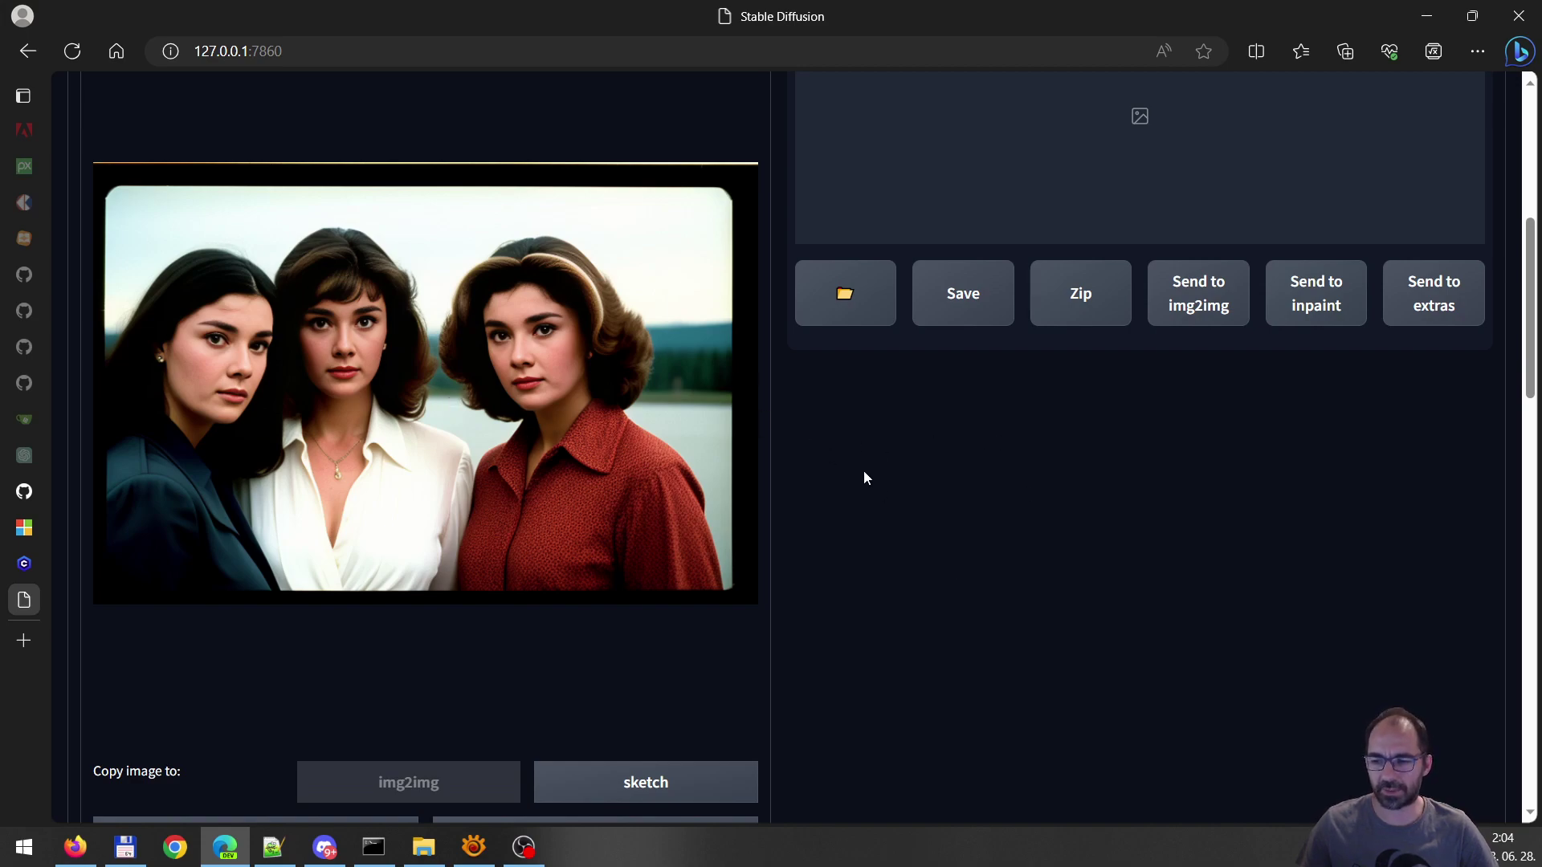
scroll(911, 544, "down", 8)
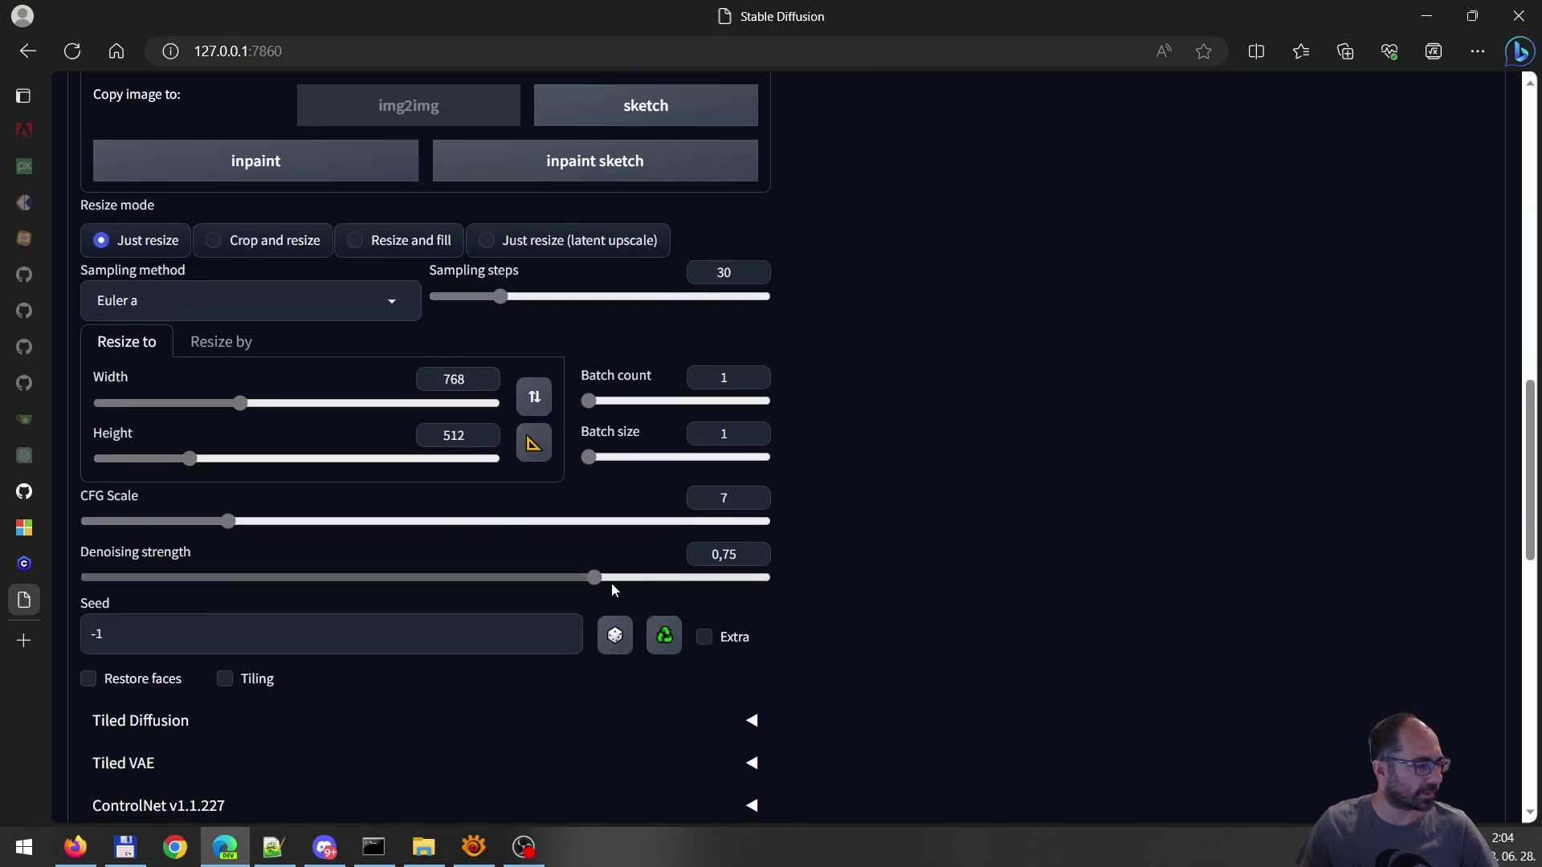
left_click_drag(593, 578, 93, 578)
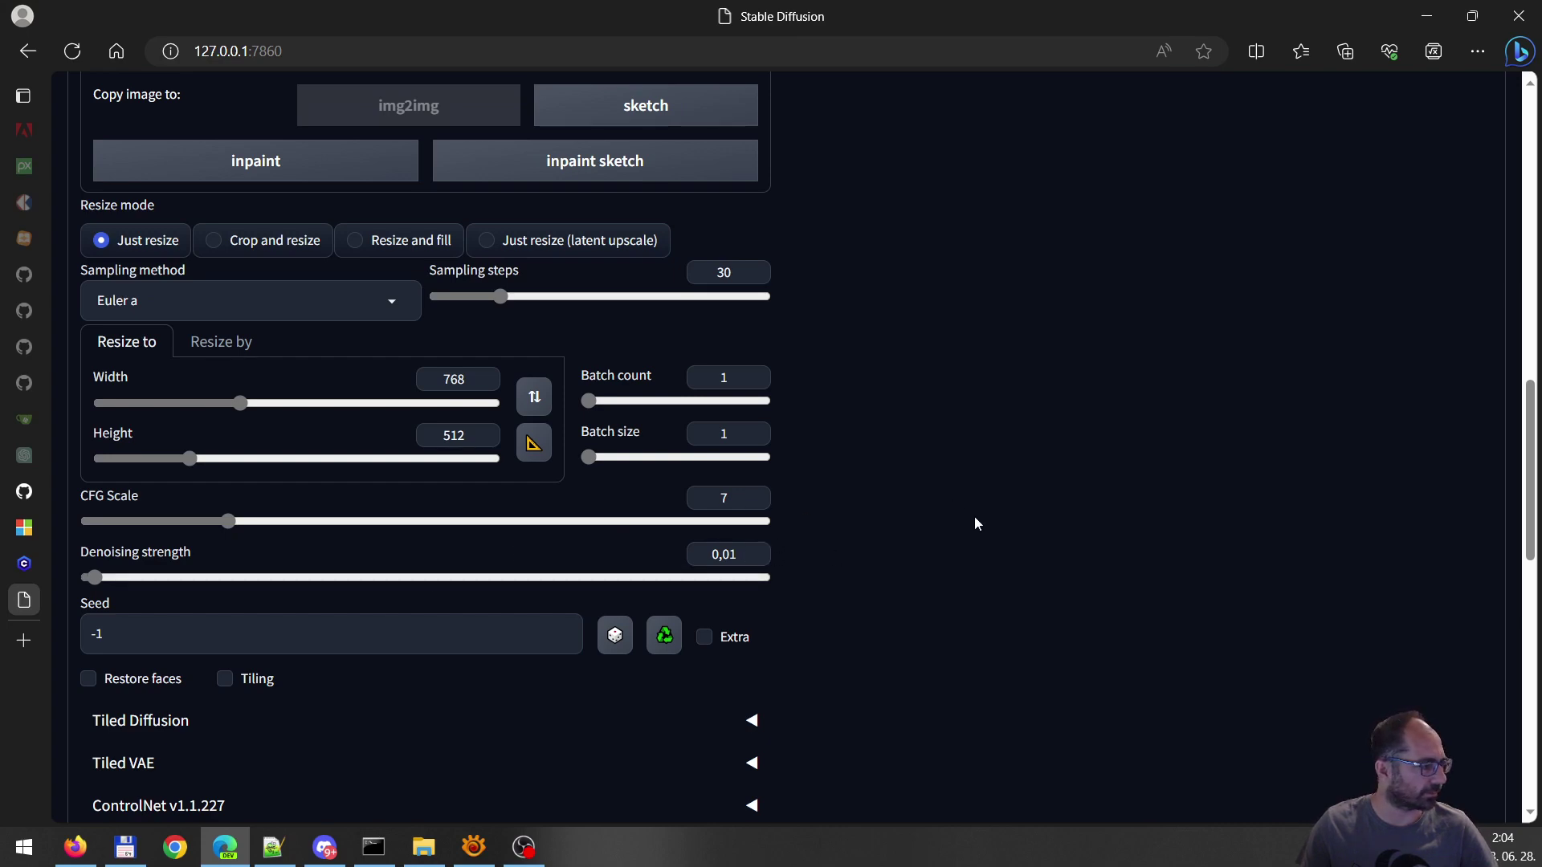
Generate the face-swapped img2img image and check its progress in the command prompt window
scroll(975, 524, "down", 4)
scroll(967, 523, "up", 15)
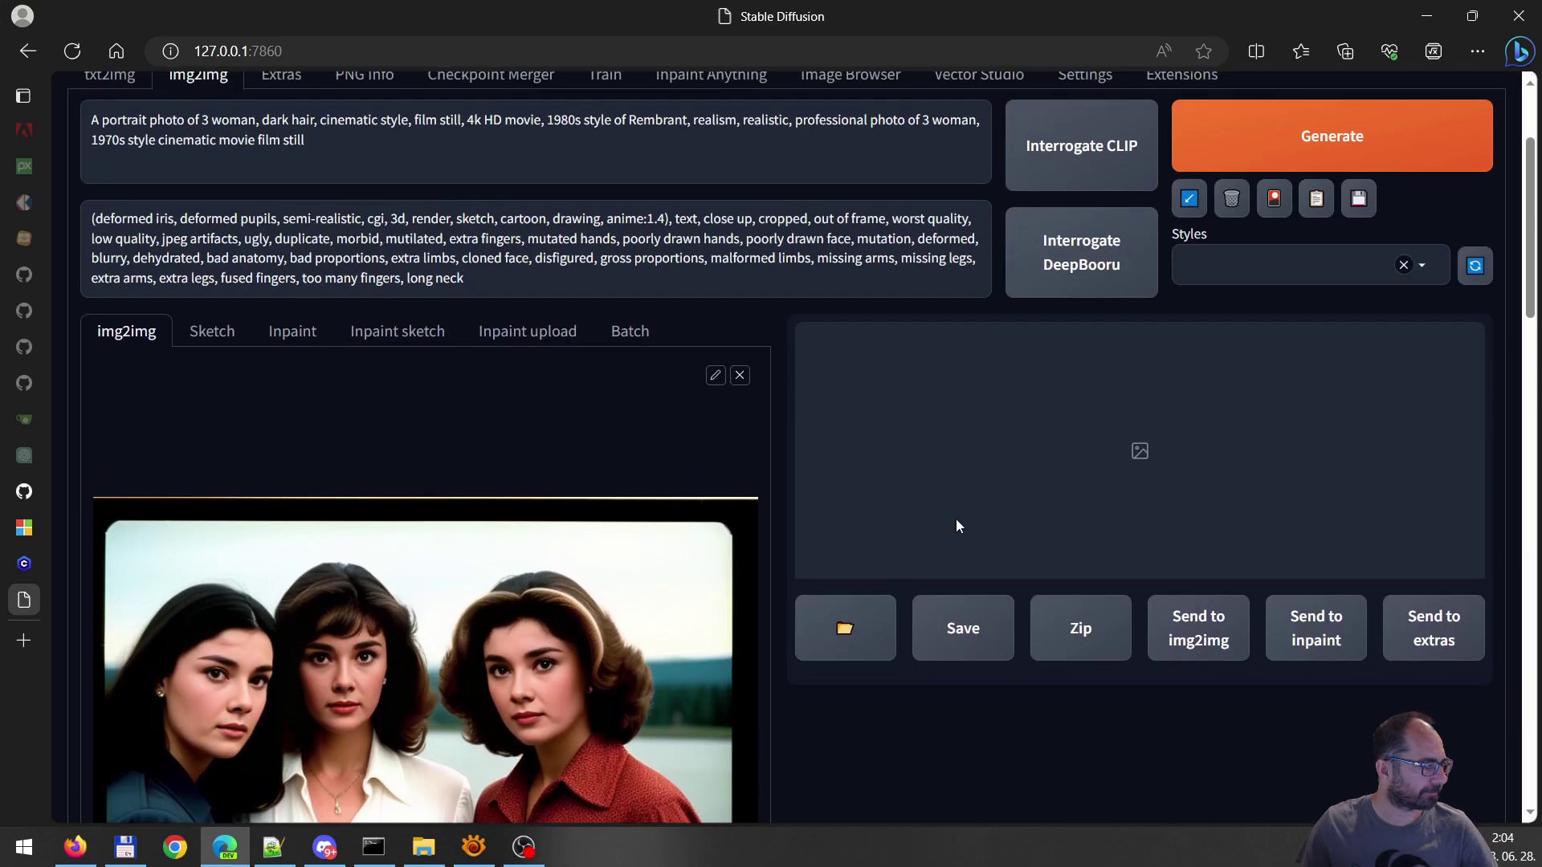
scroll(956, 519, "up", 2)
left_click(1265, 330)
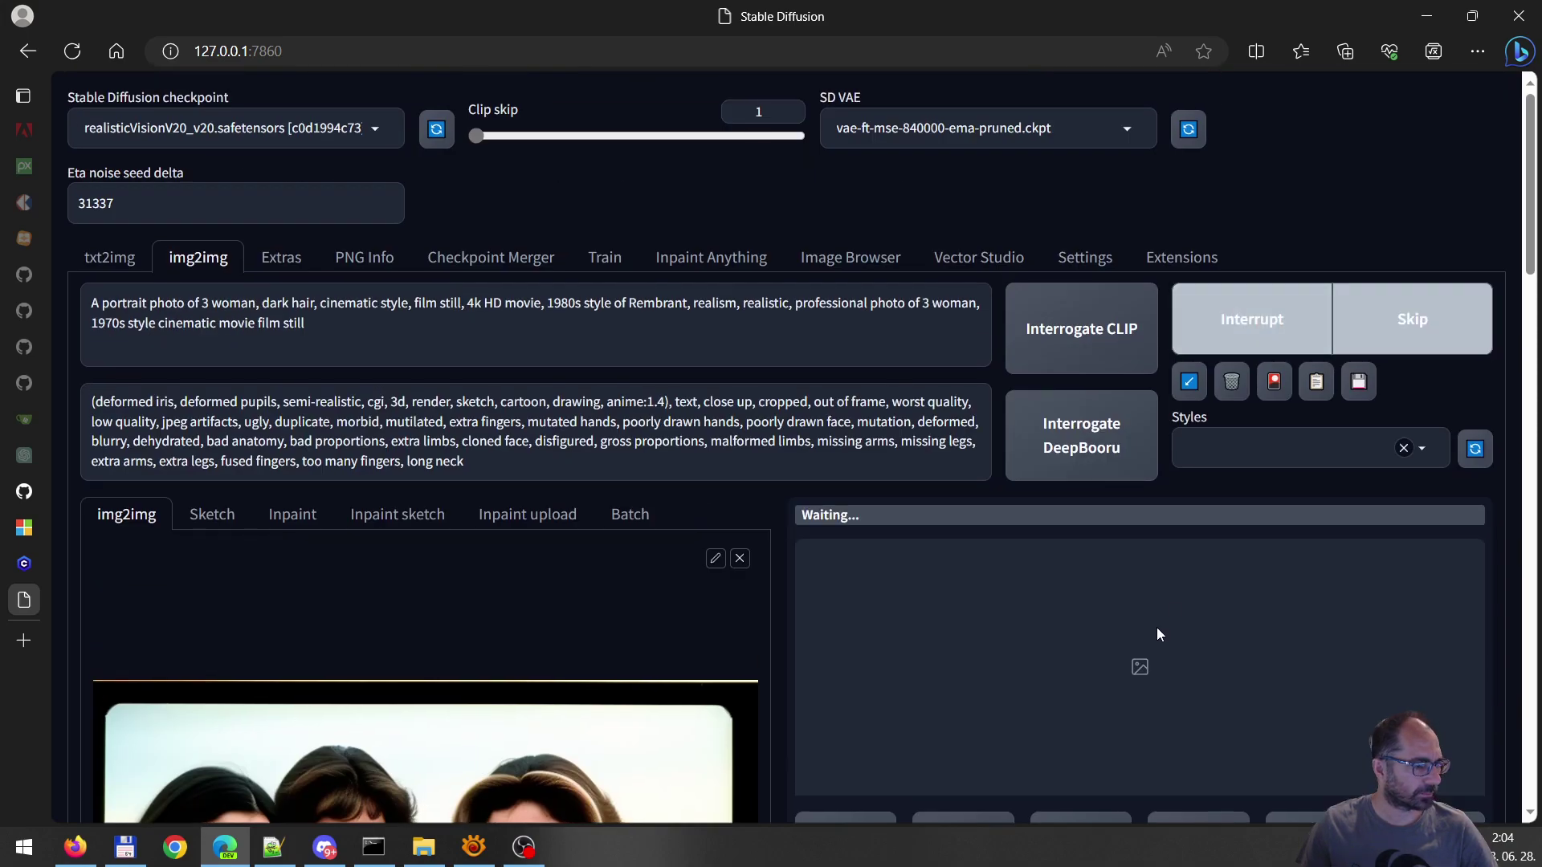
scroll(1140, 633, "down", 1)
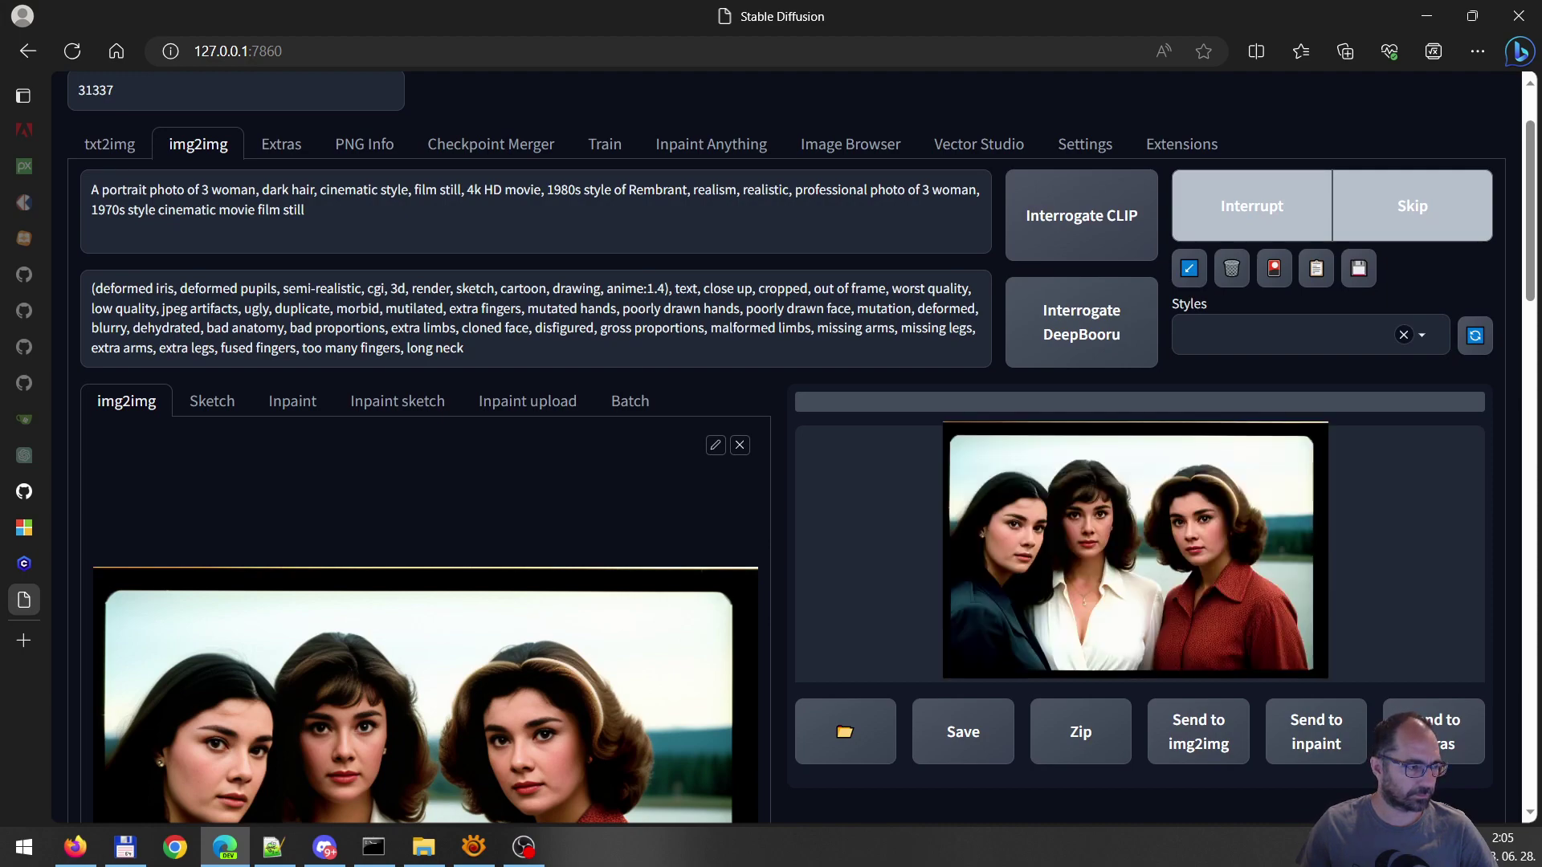
key("alt+Tab")
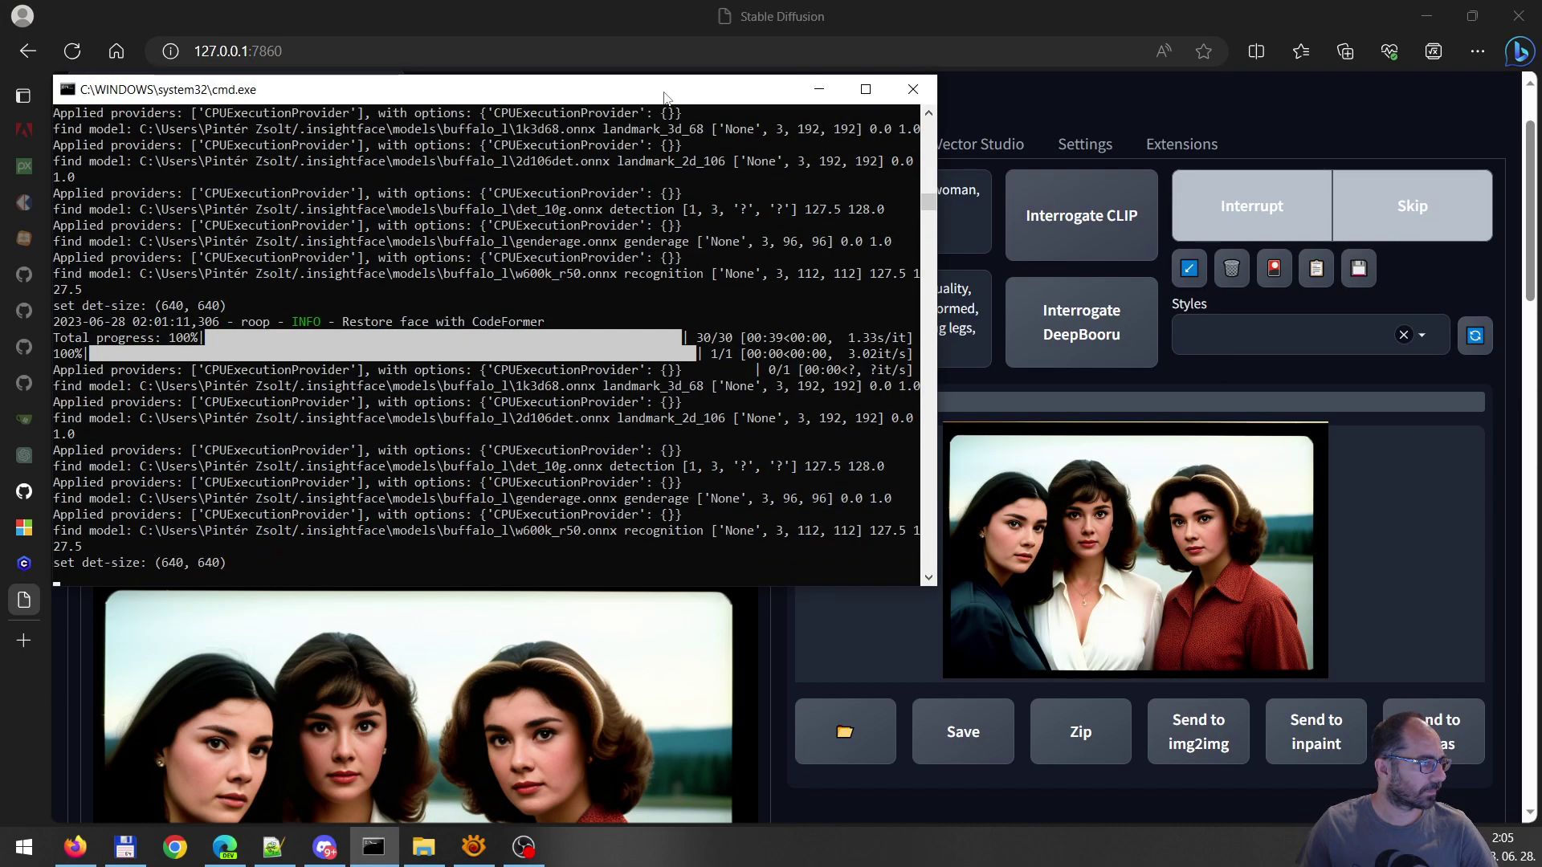
key("super+Down")
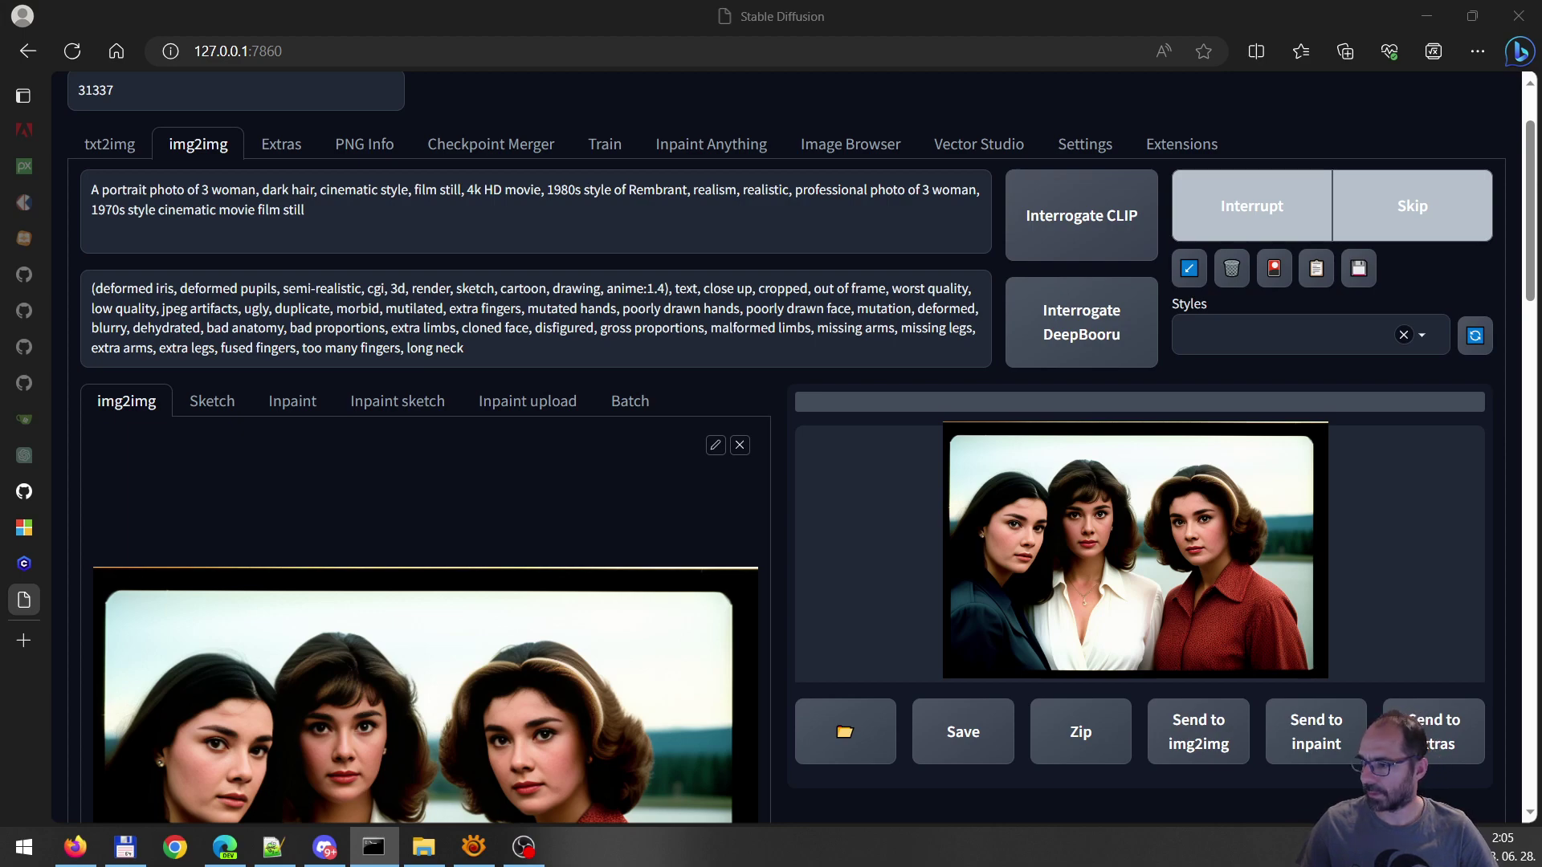
Open the generated image from the results gallery and compare it with the three-woman input image
scroll(1407, 455, "down", 1)
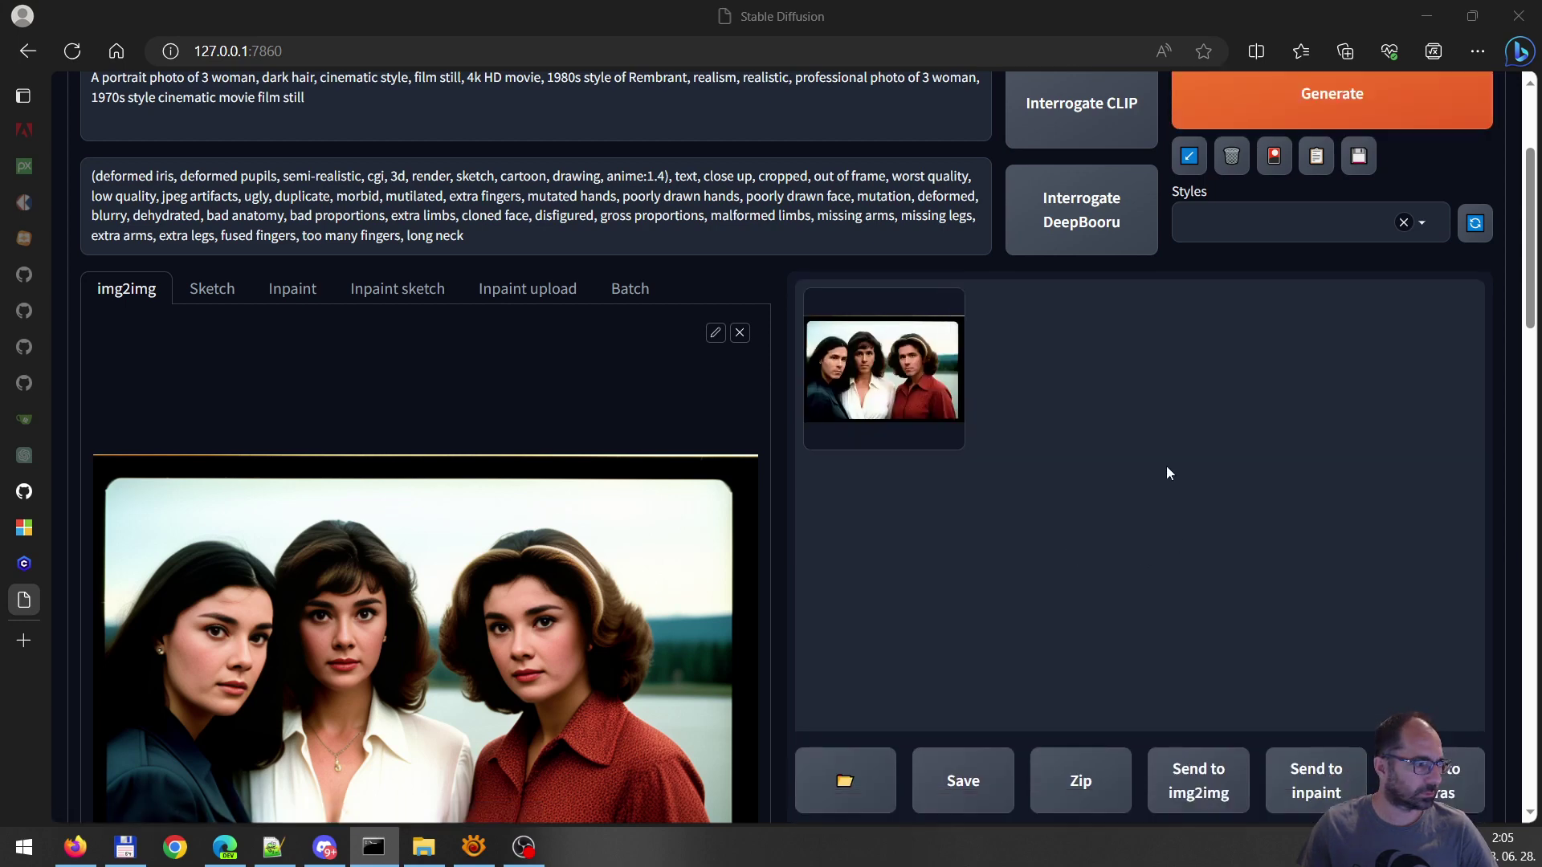
left_click(915, 374)
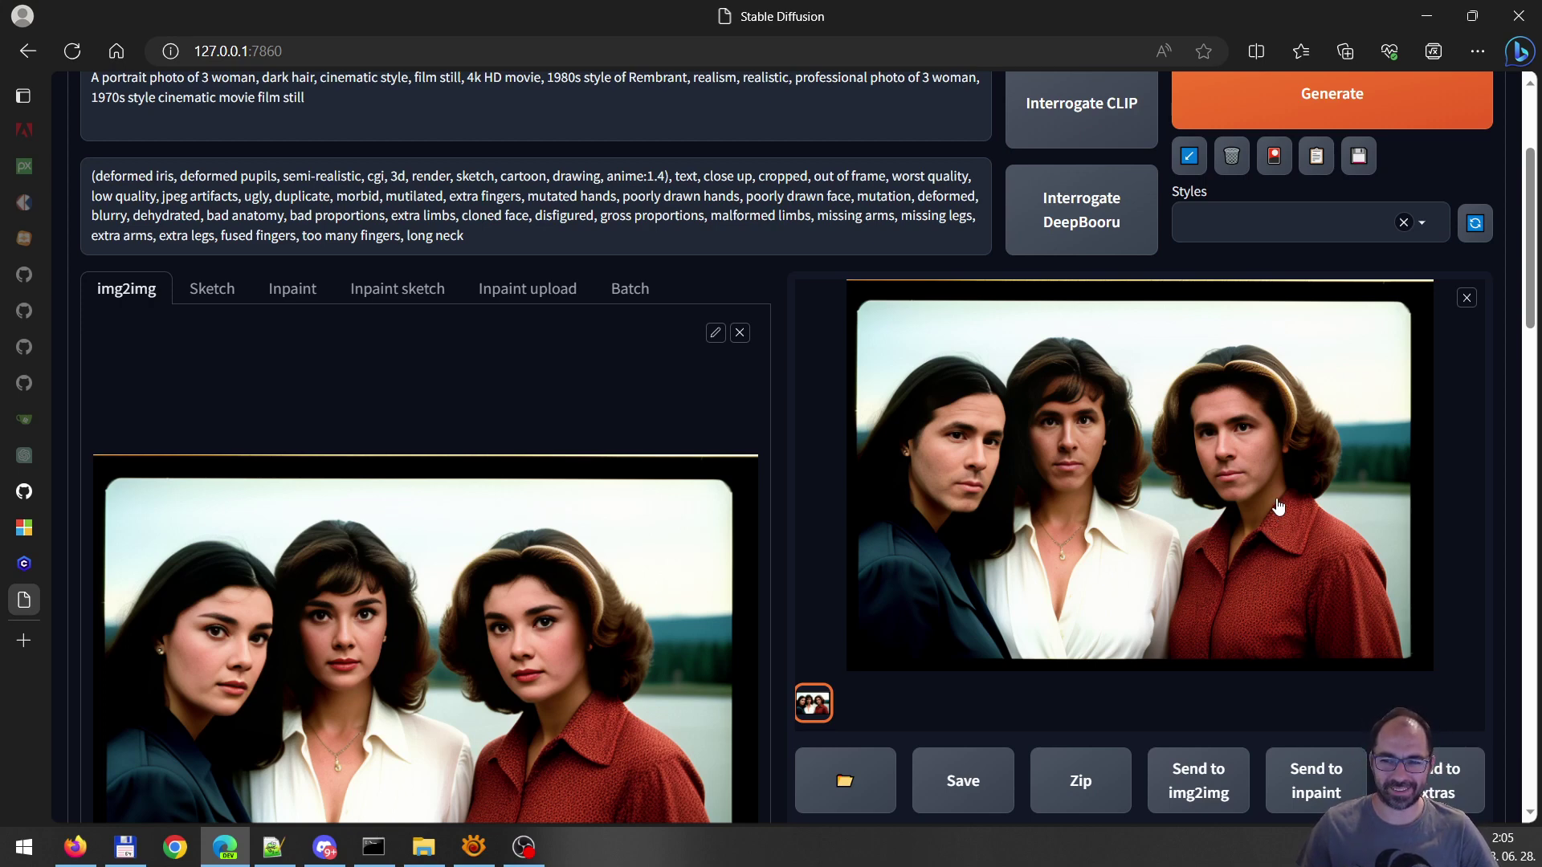
scroll(608, 547, "down", 1)
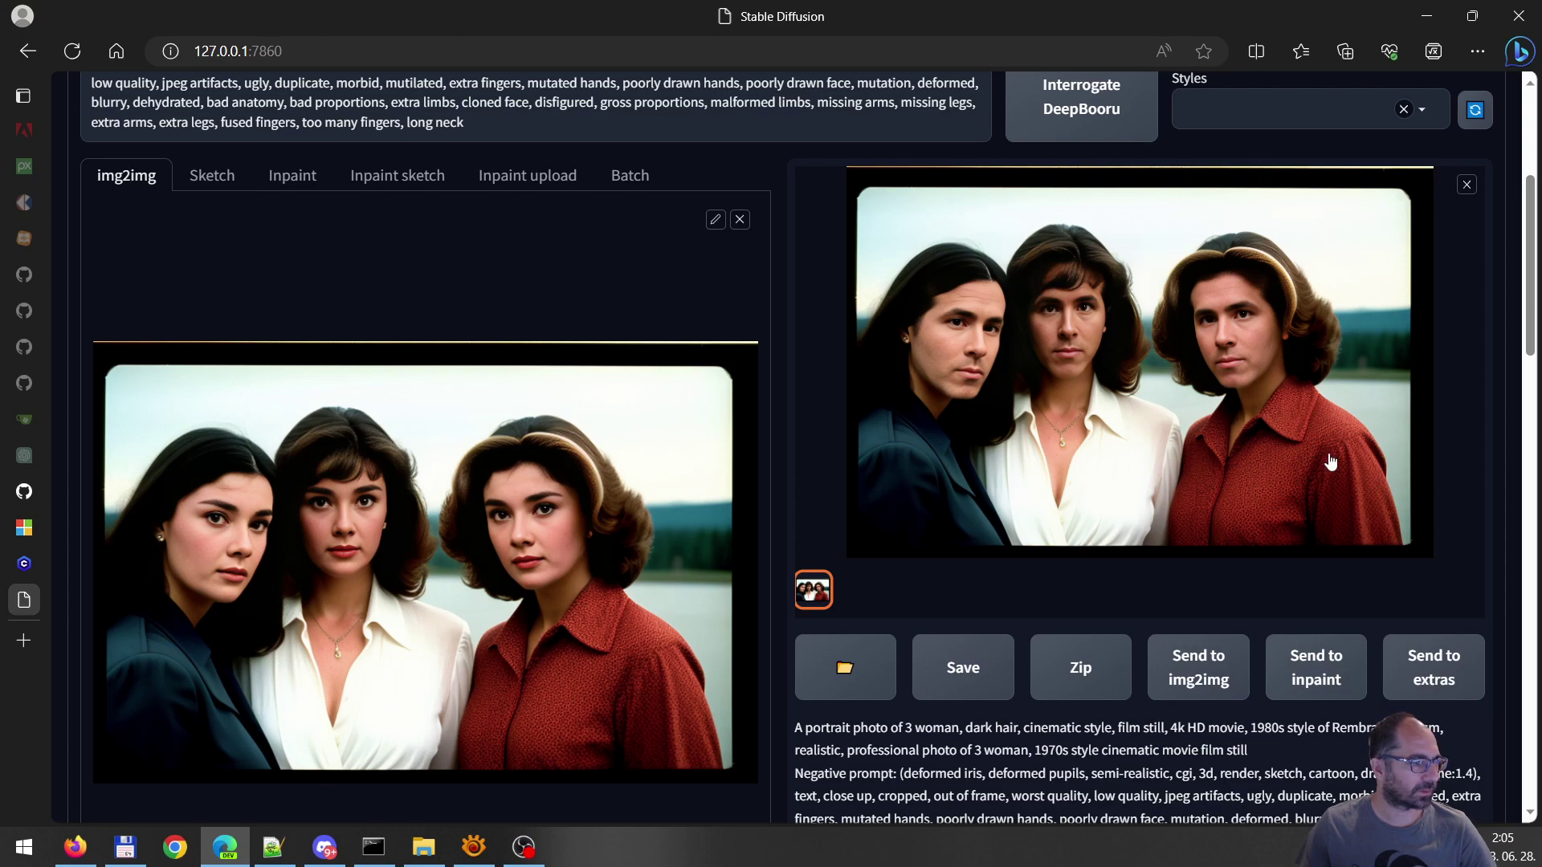
Set the denoising strength to 0.2 and generate the img2img image again
scroll(888, 420, "down", 8)
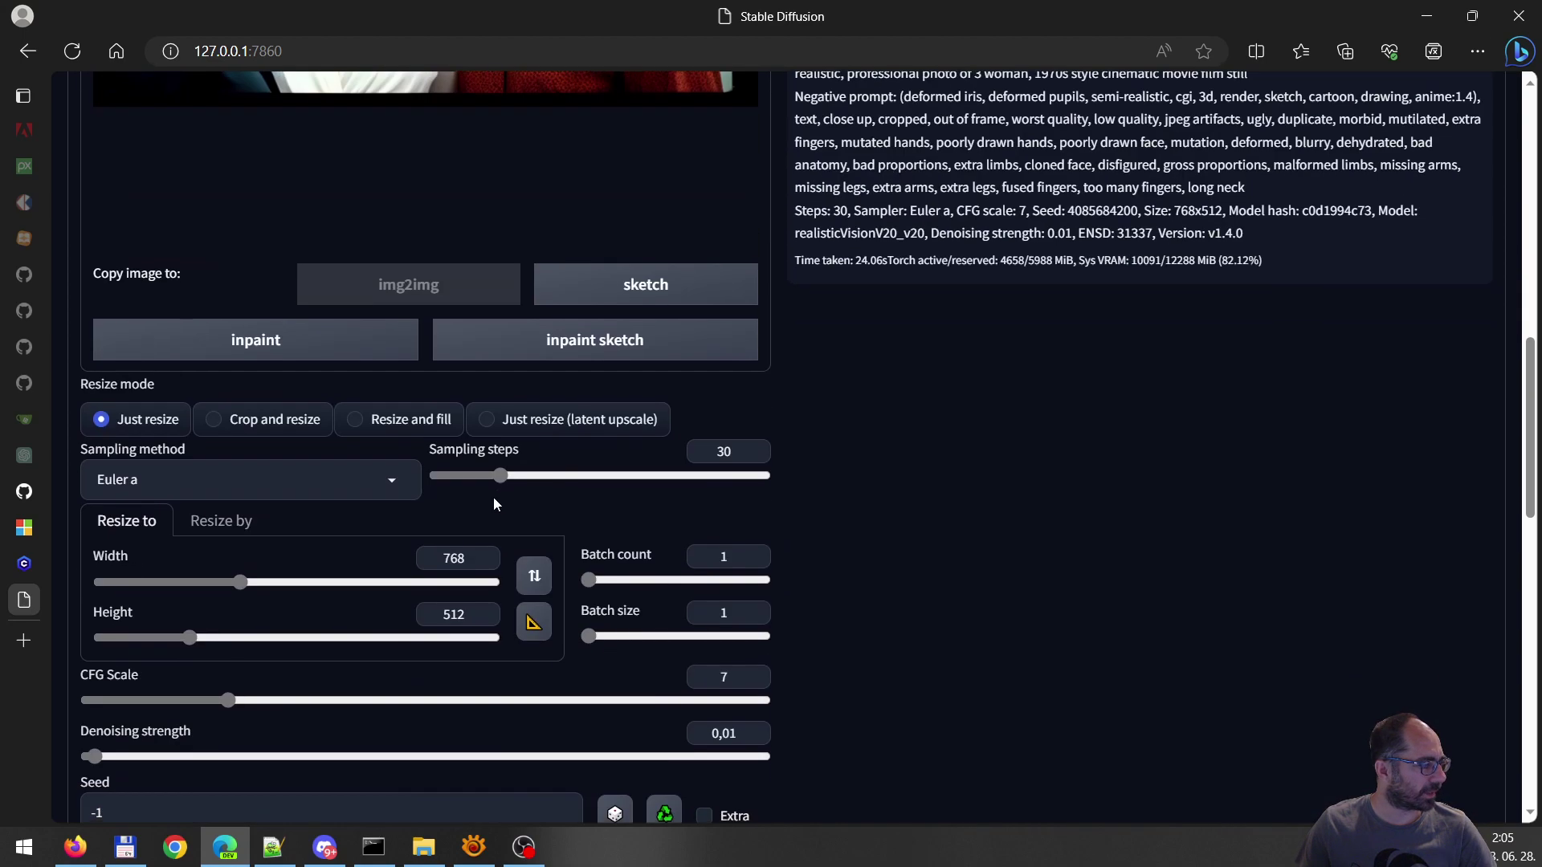
scroll(493, 498, "down", 1)
left_click_drag(93, 643, 223, 643)
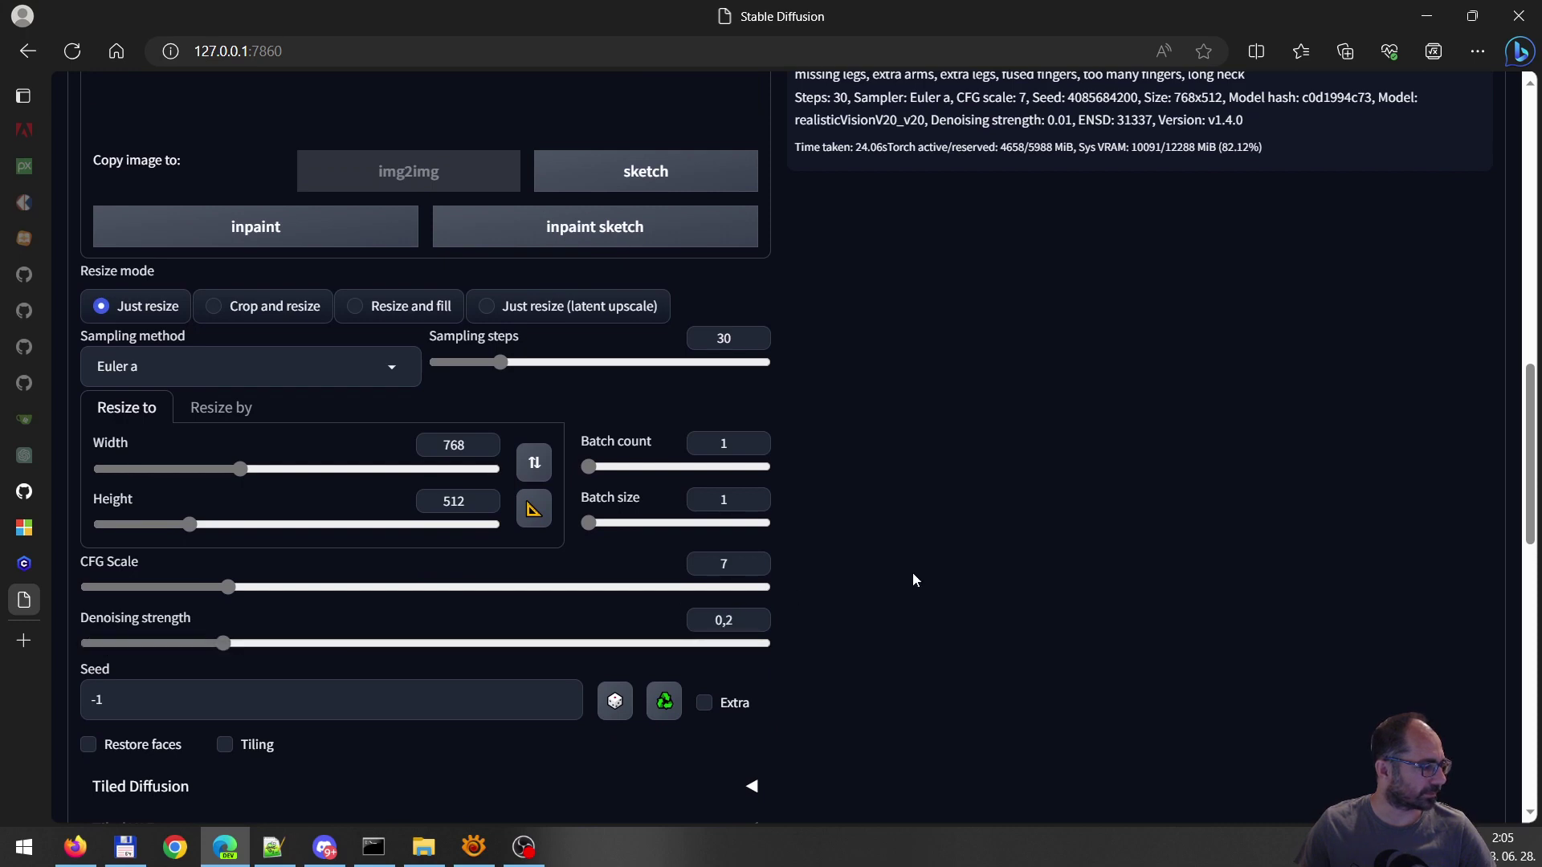
scroll(1070, 610, "up", 1)
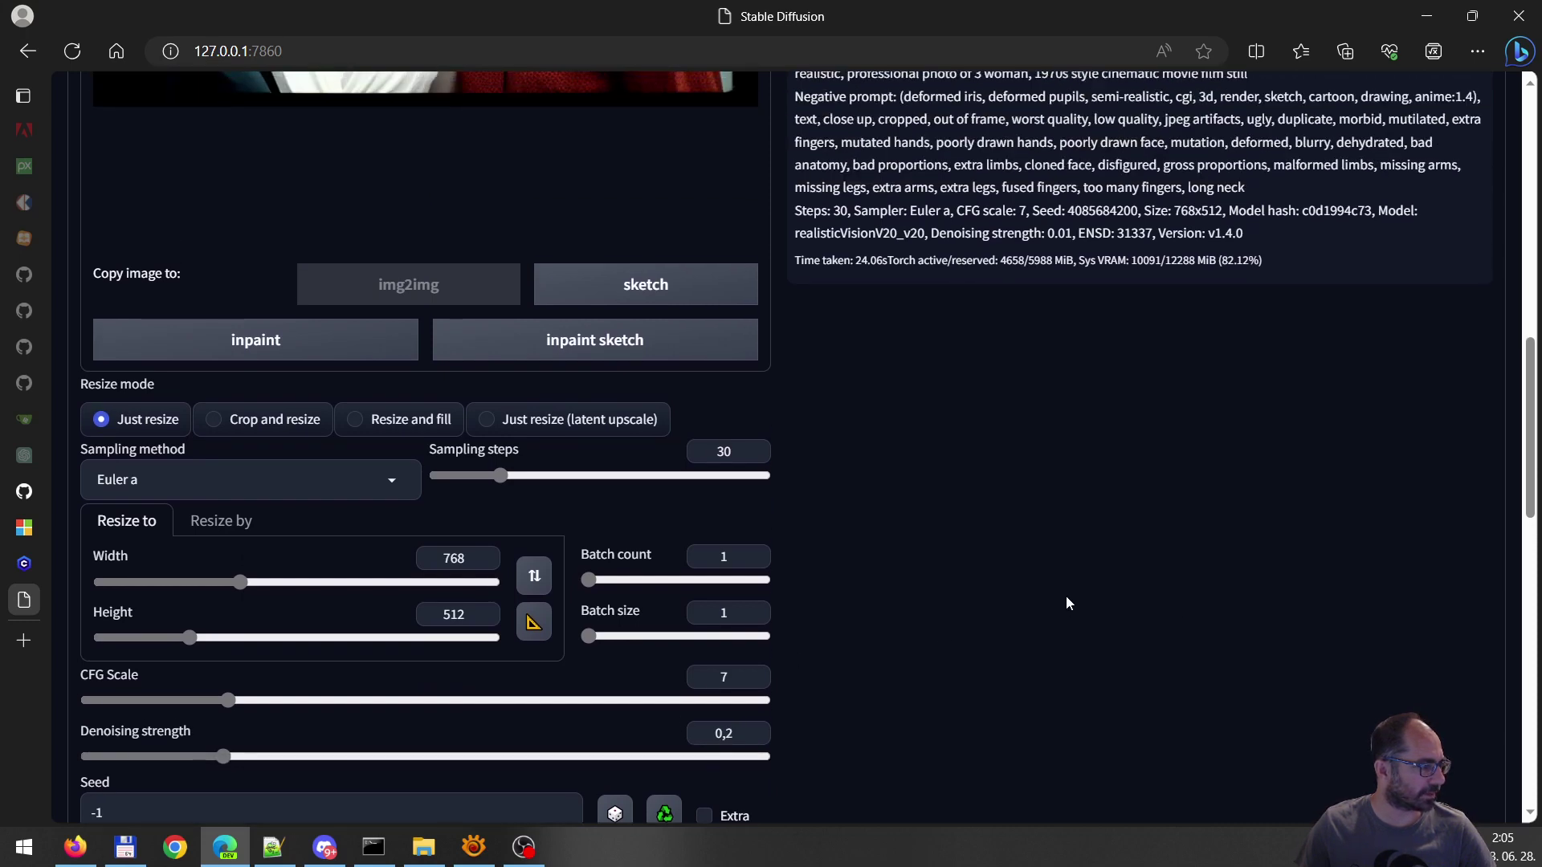
scroll(1066, 603, "up", 8)
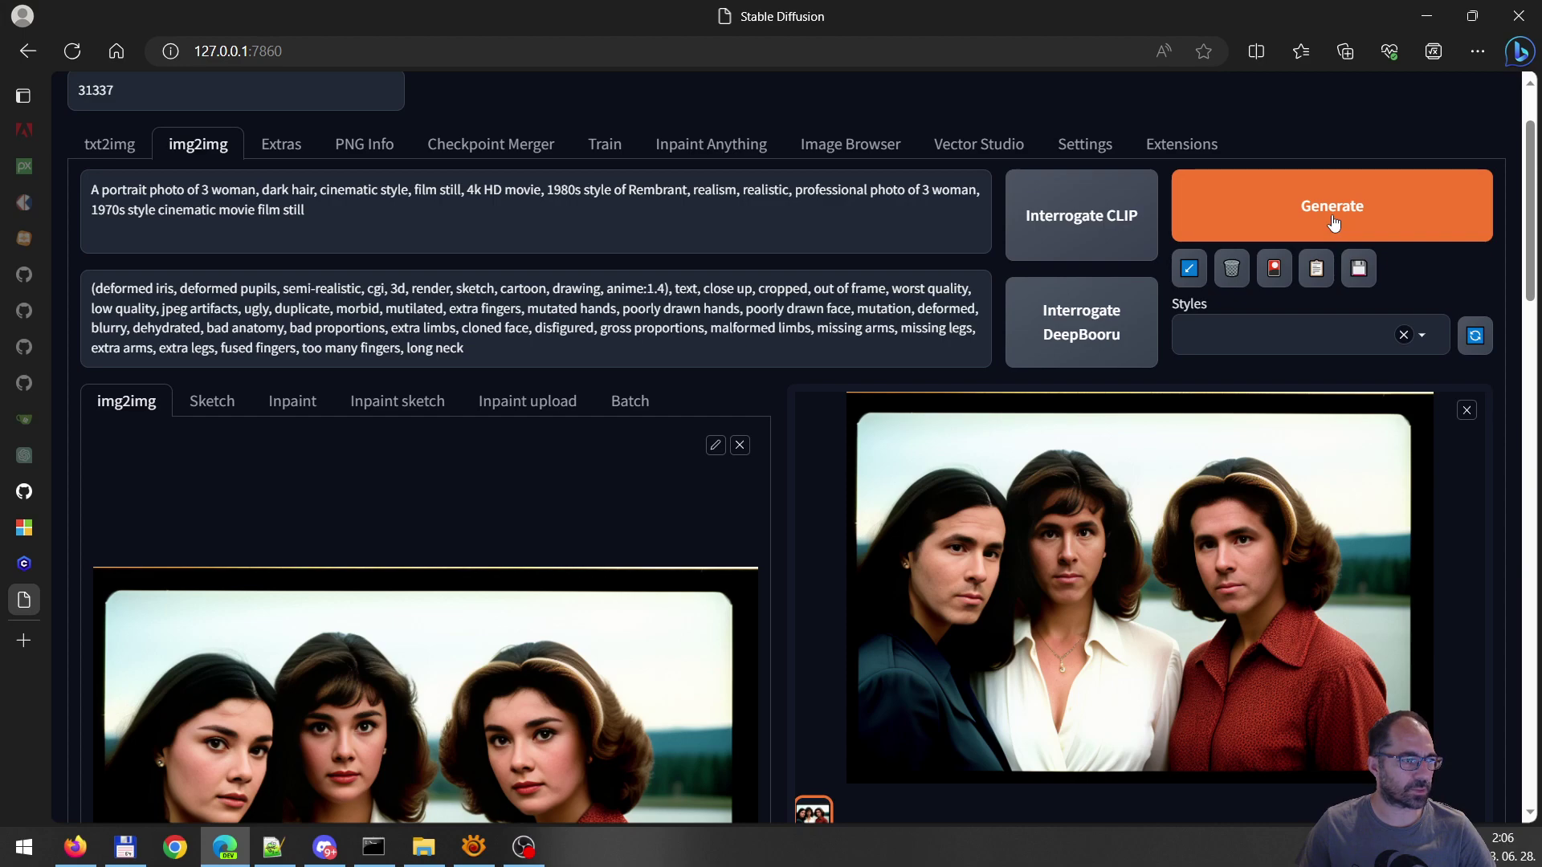
left_click(1349, 237)
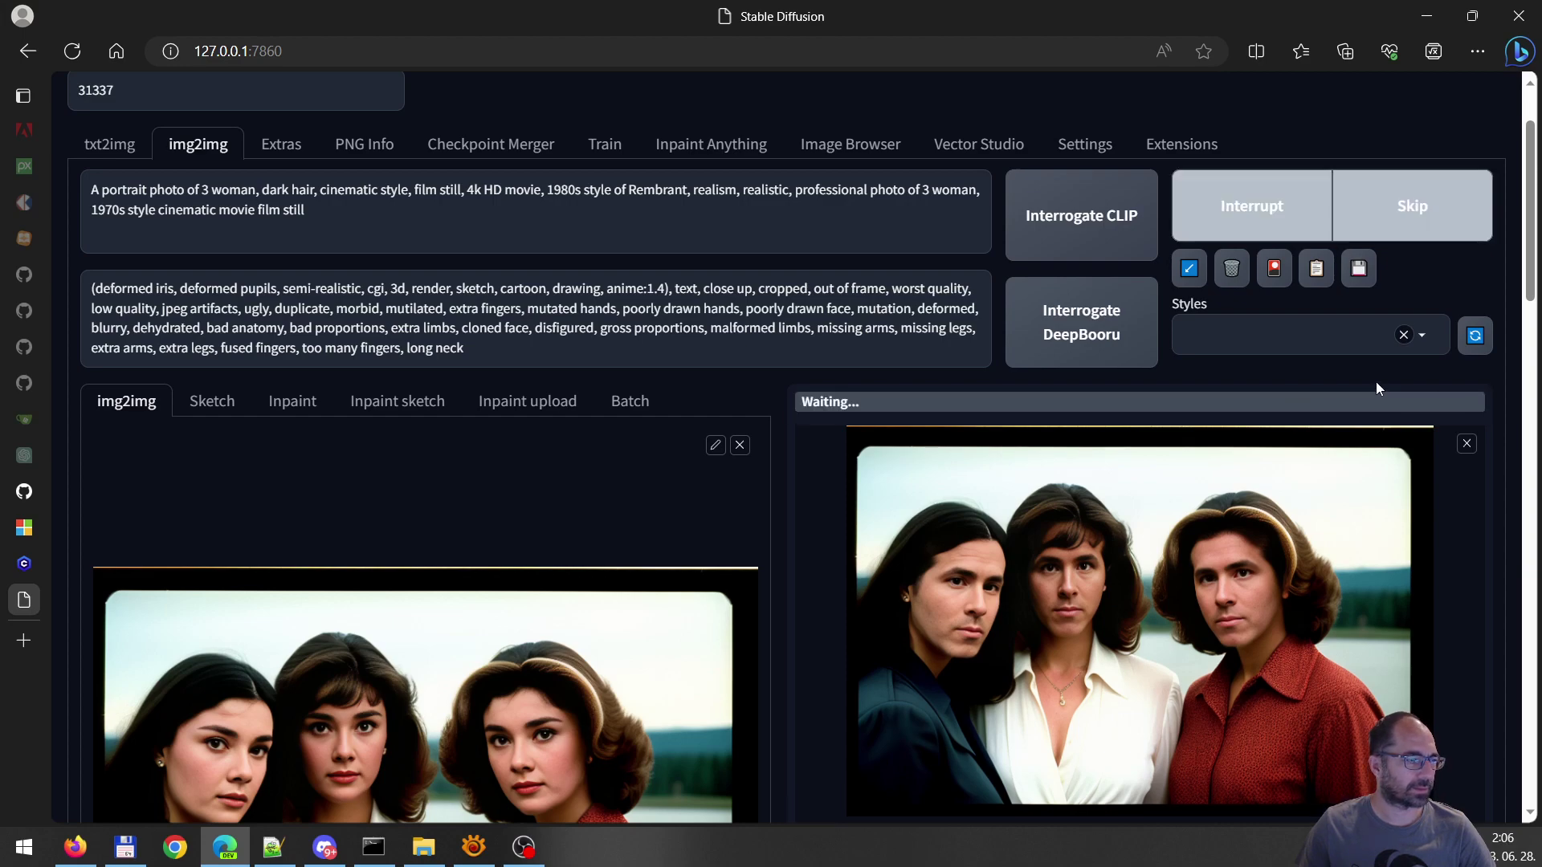
Review the generation and roop settings and the live preview while the image is being generated
scroll(1298, 530, "down", 5)
scroll(1298, 525, "down", 15)
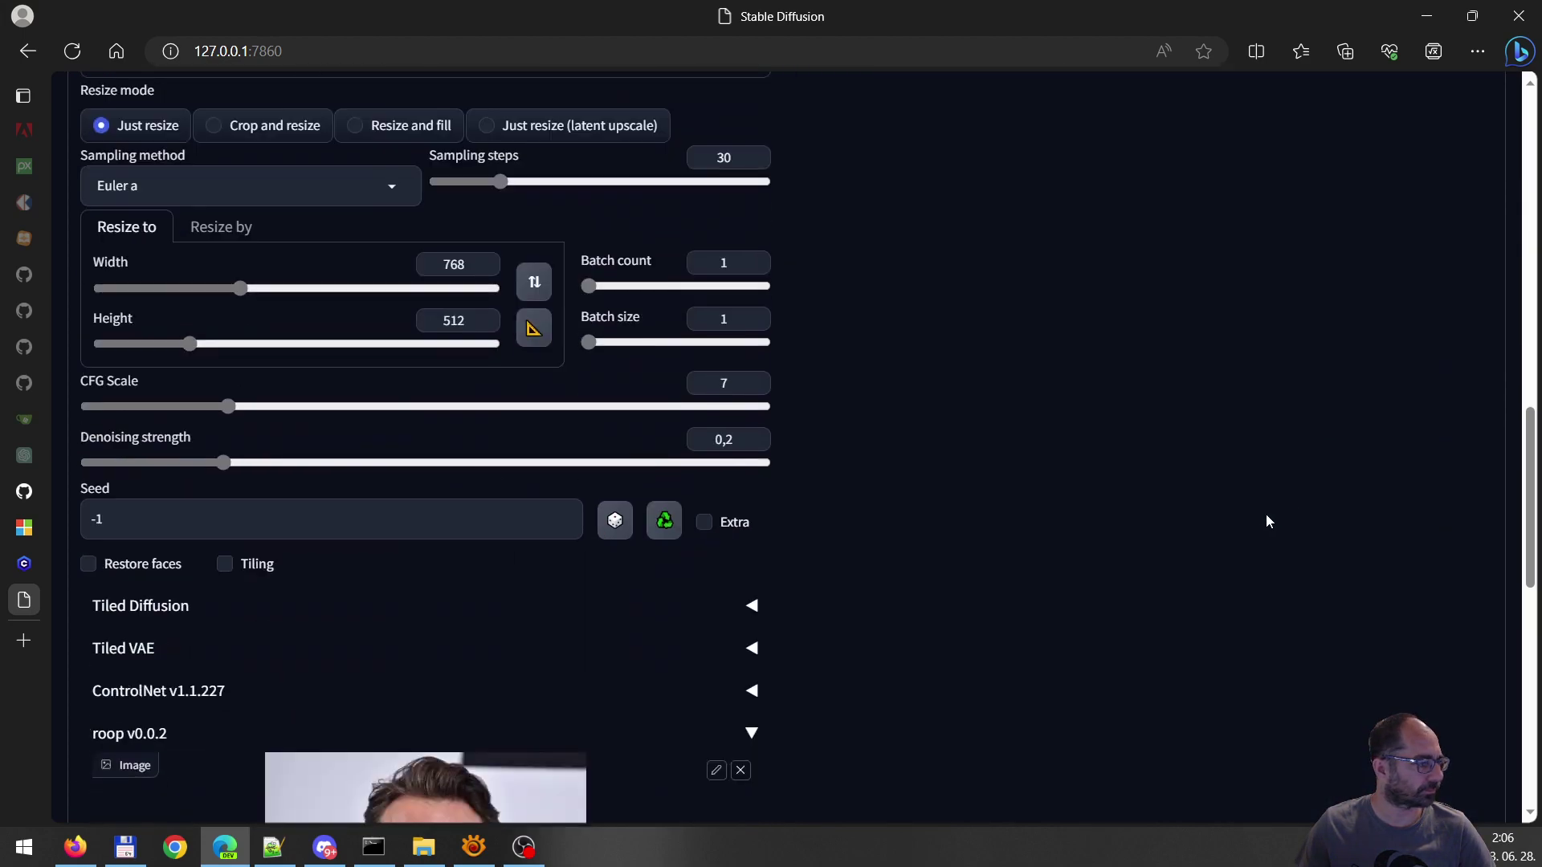
scroll(1123, 515, "down", 2)
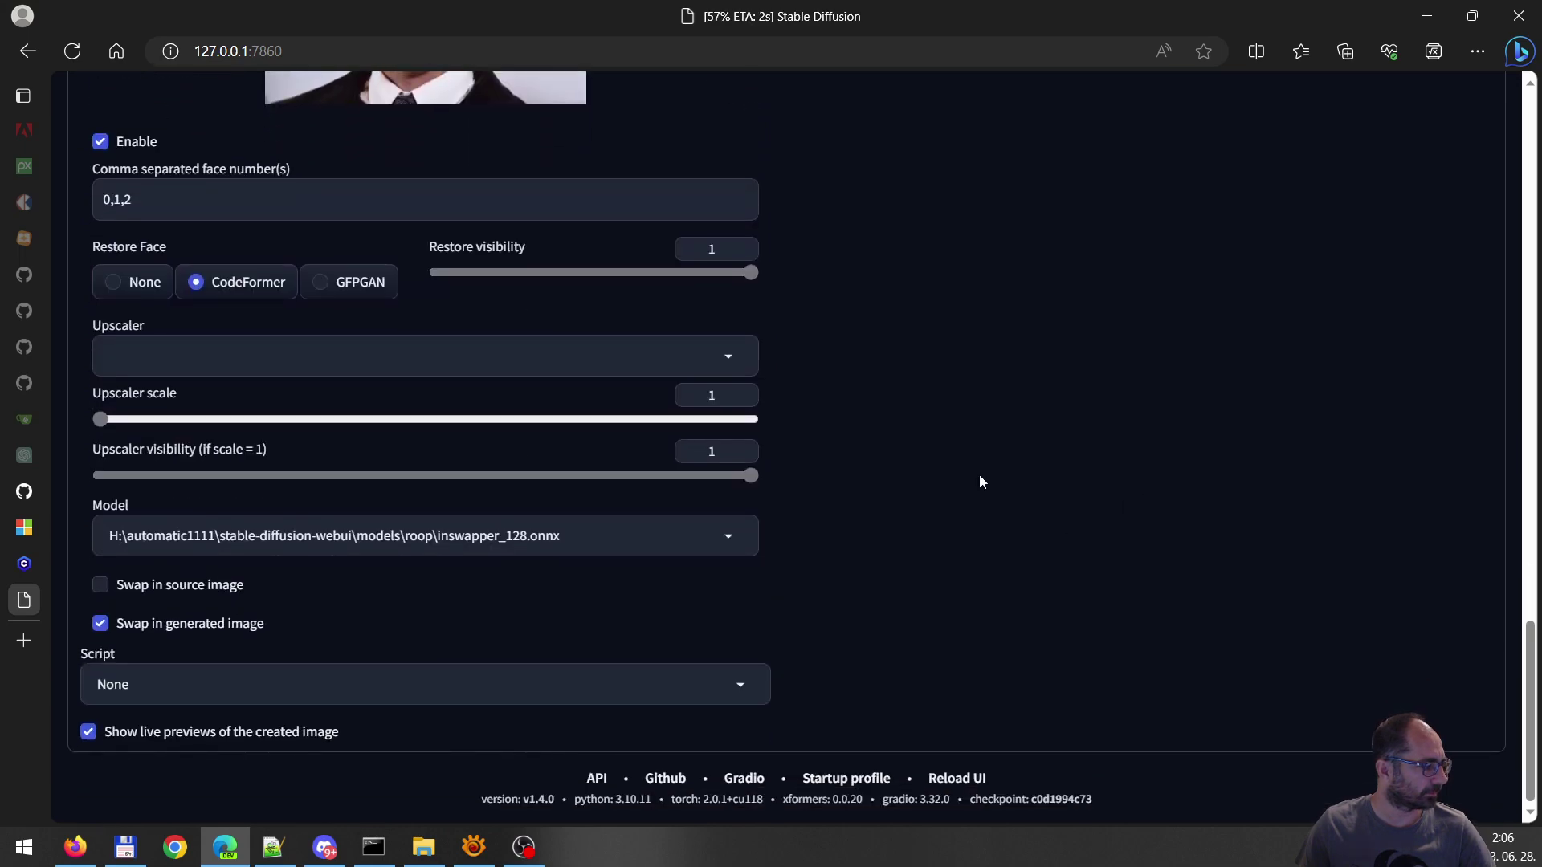
scroll(1069, 515, "up", 3)
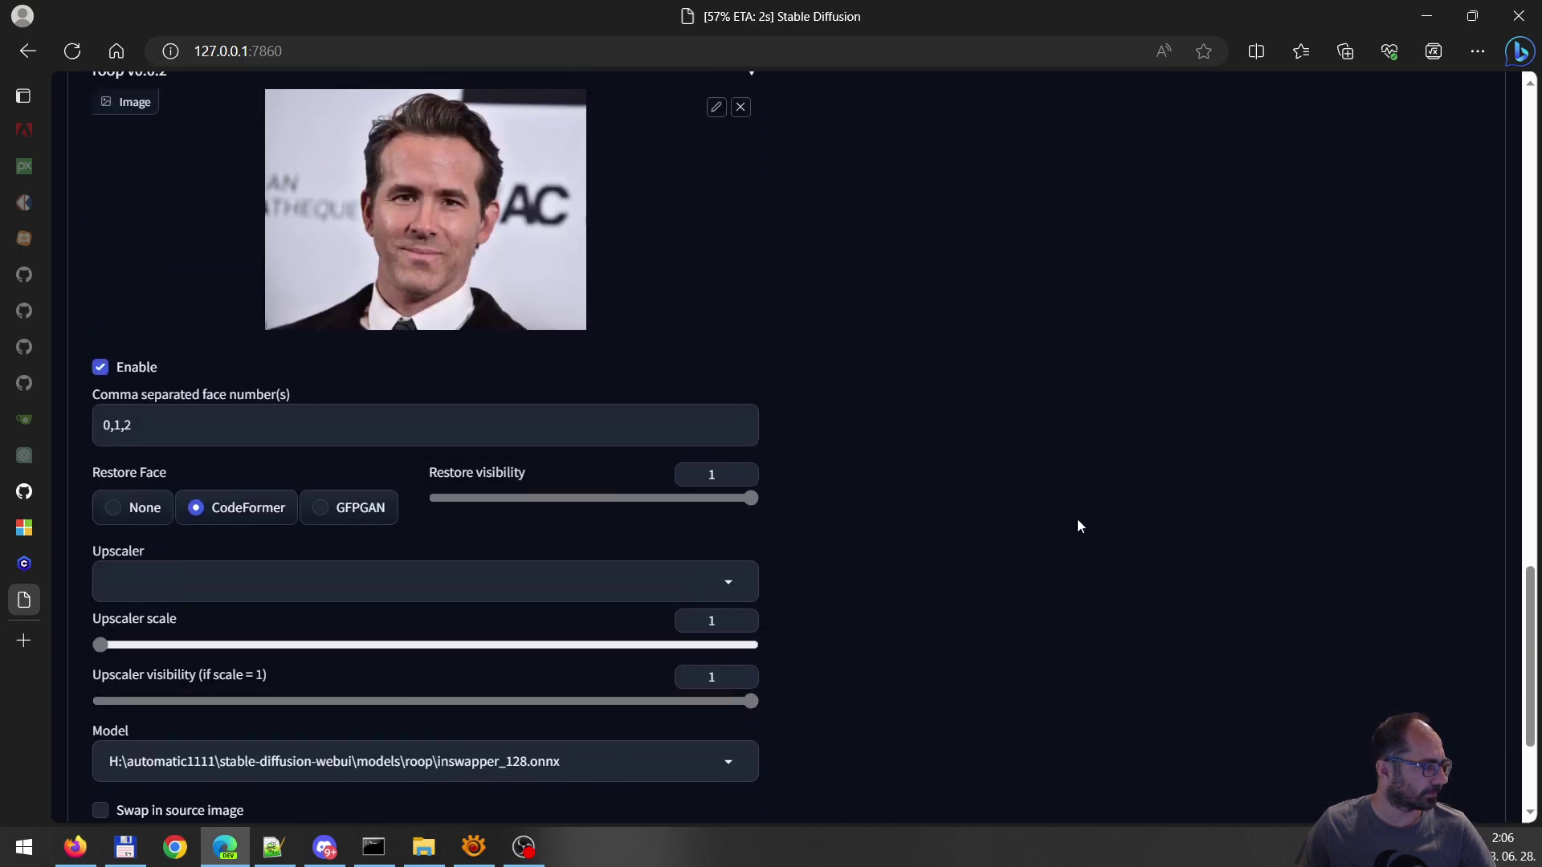
scroll(1077, 533, "up", 15)
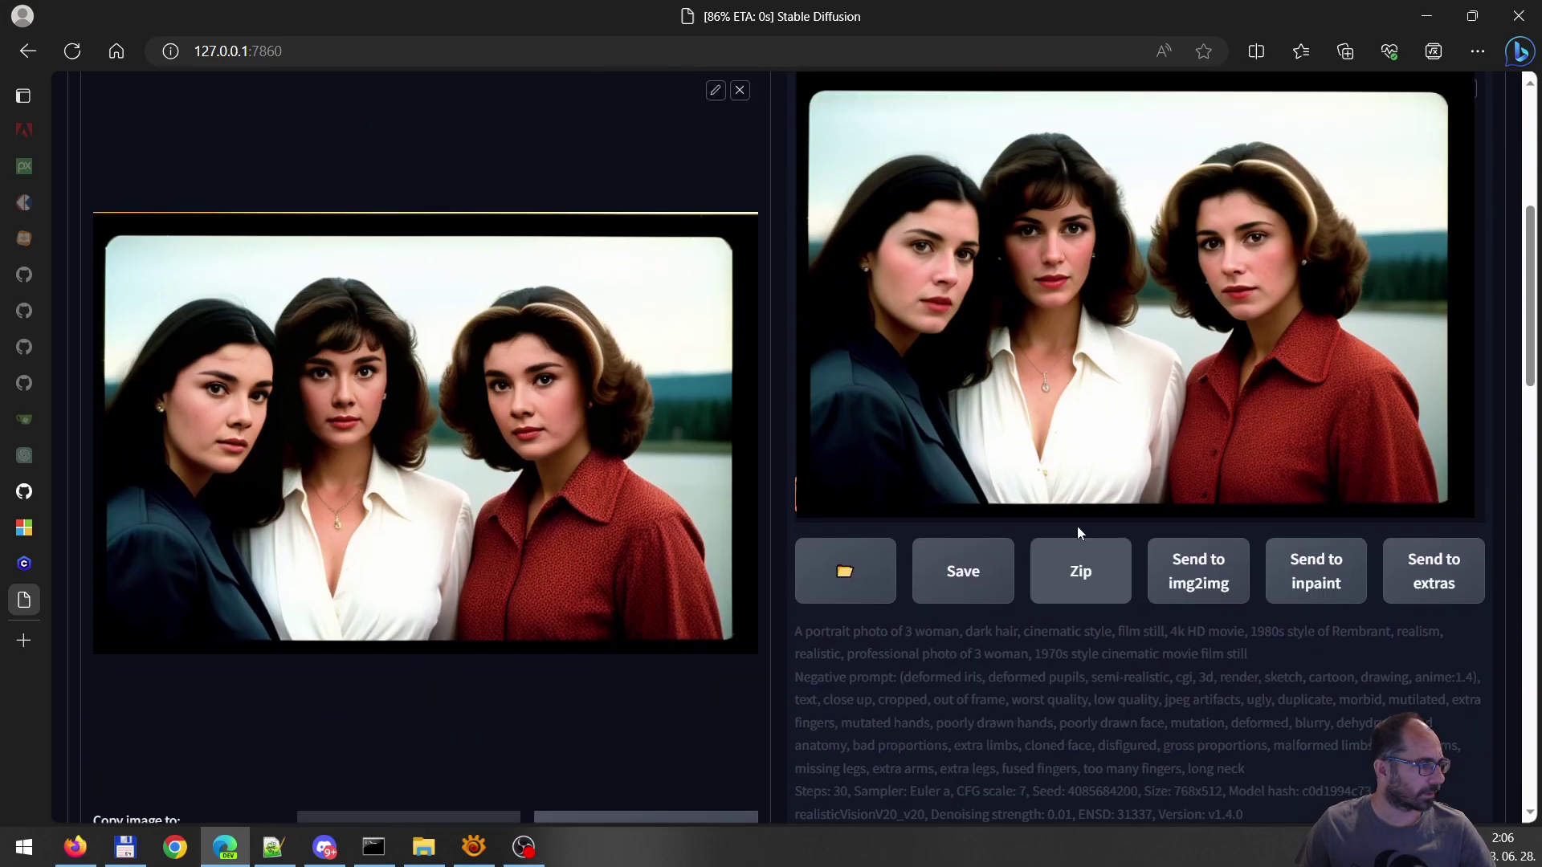
scroll(1069, 532, "down", 1)
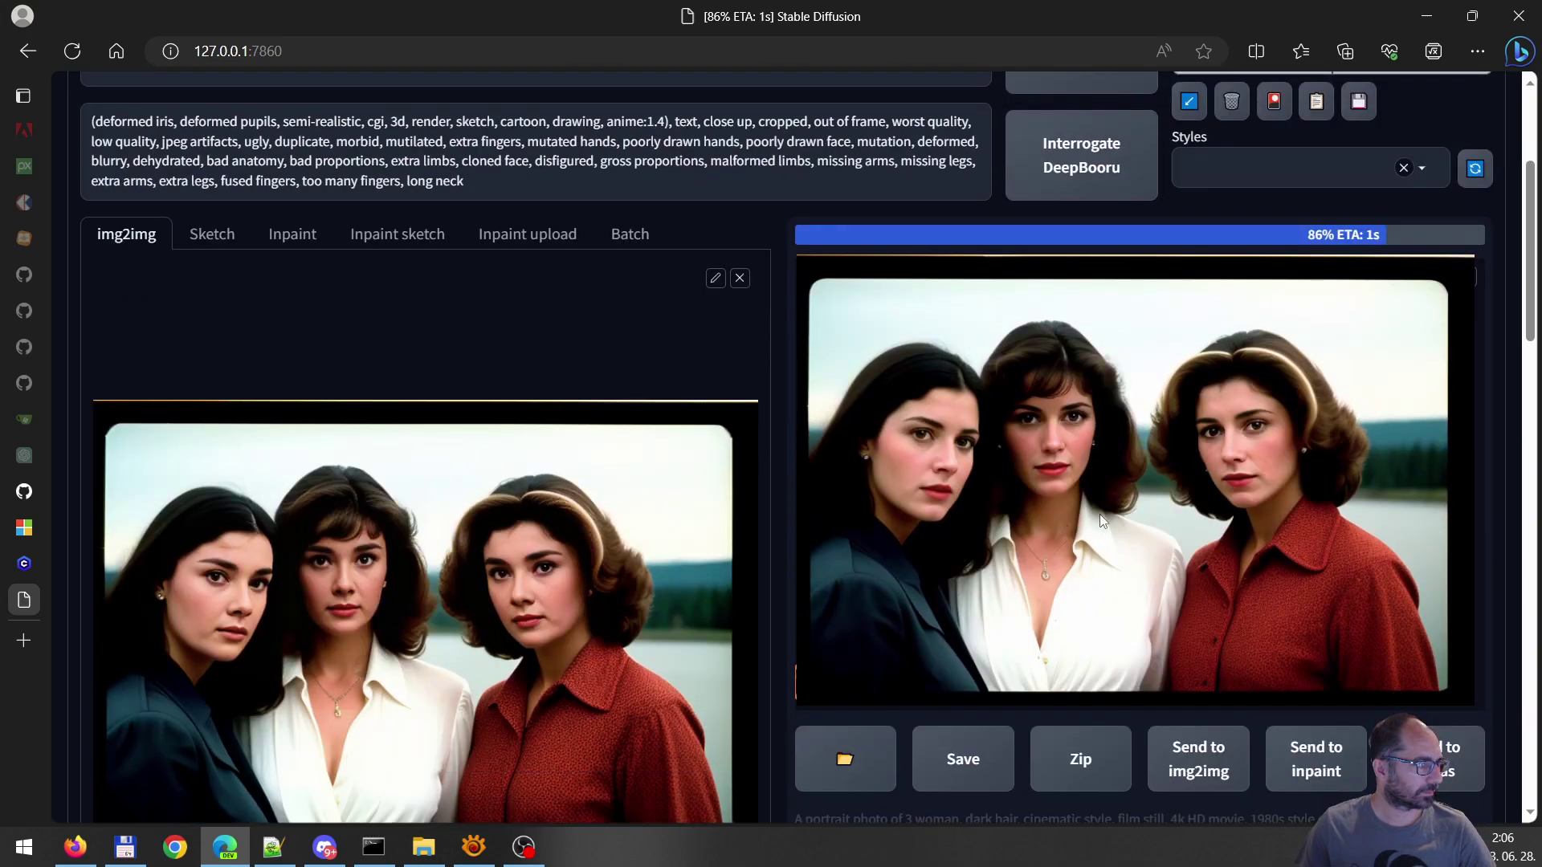
scroll(1101, 514, "up", 1)
scroll(1100, 513, "down", 1)
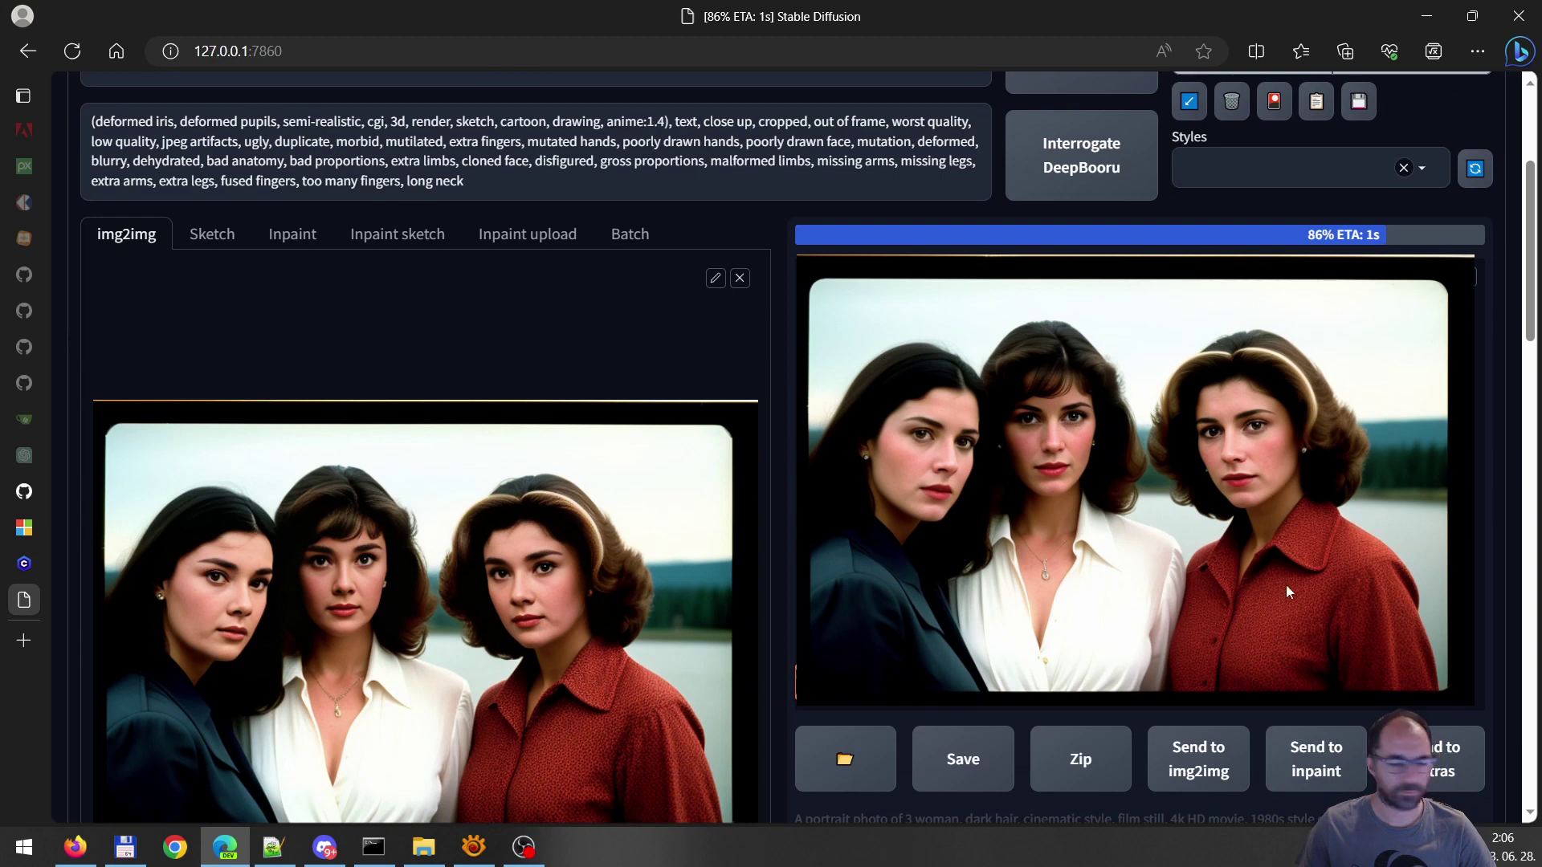
Inspect the new face-swapped result at full size and compare it with the three-woman input image
key("alt+Tab")
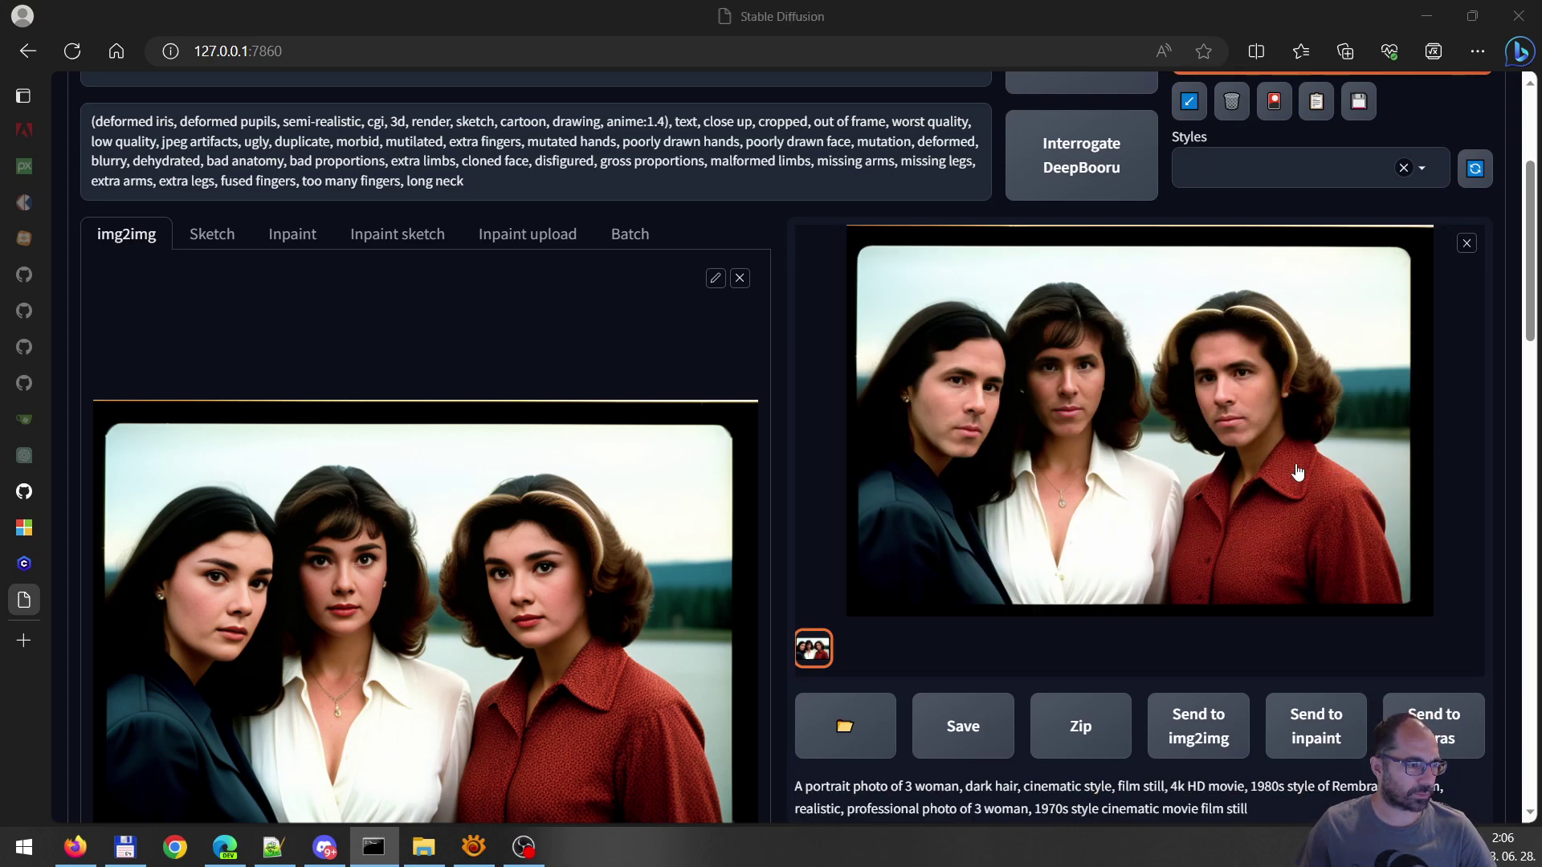
left_click(944, 402)
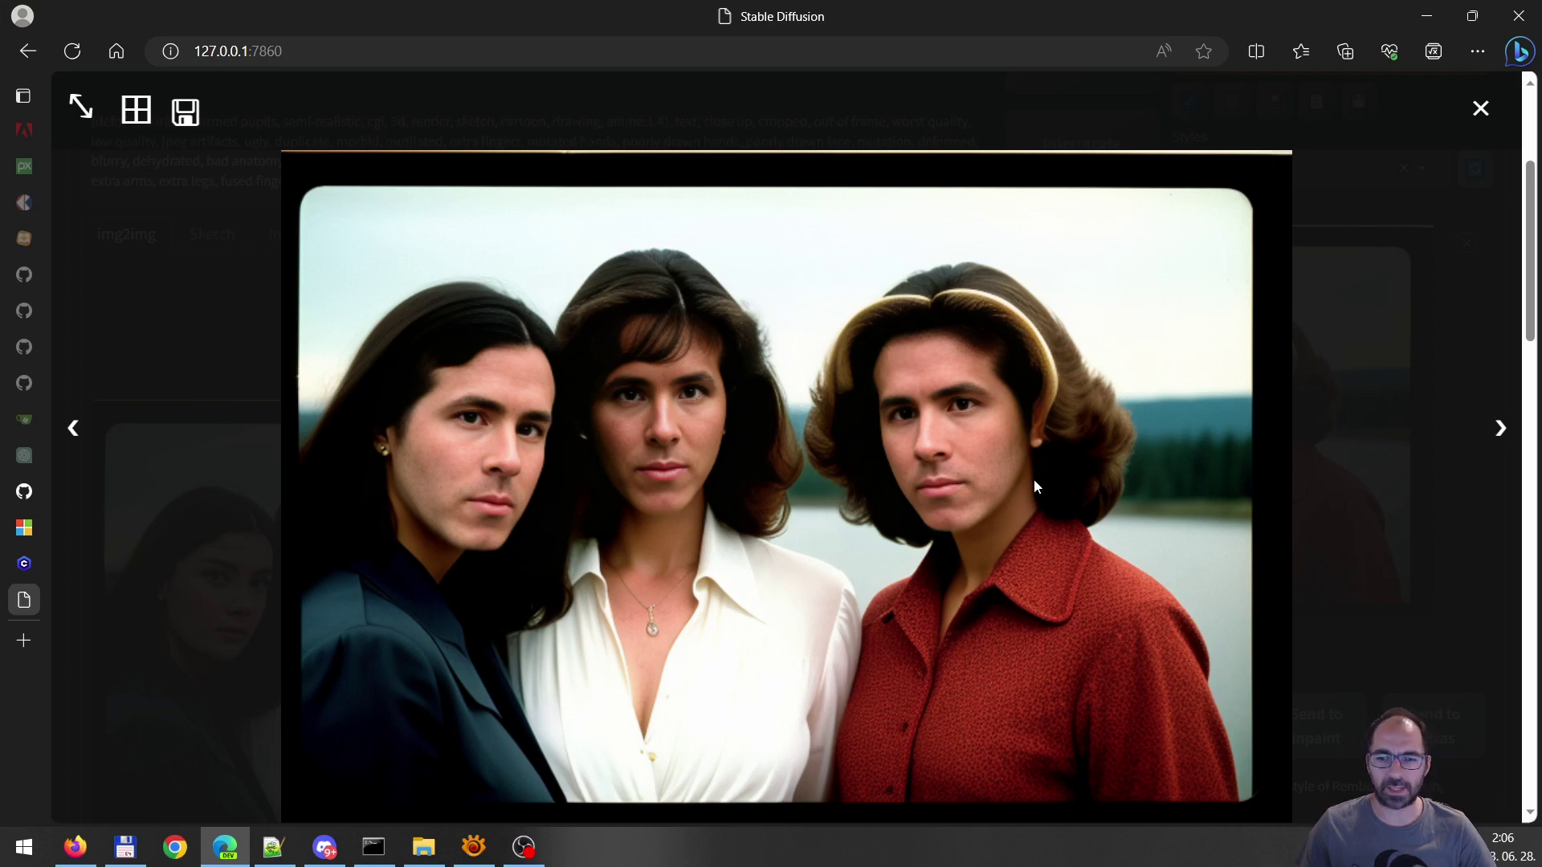
left_click(1479, 125)
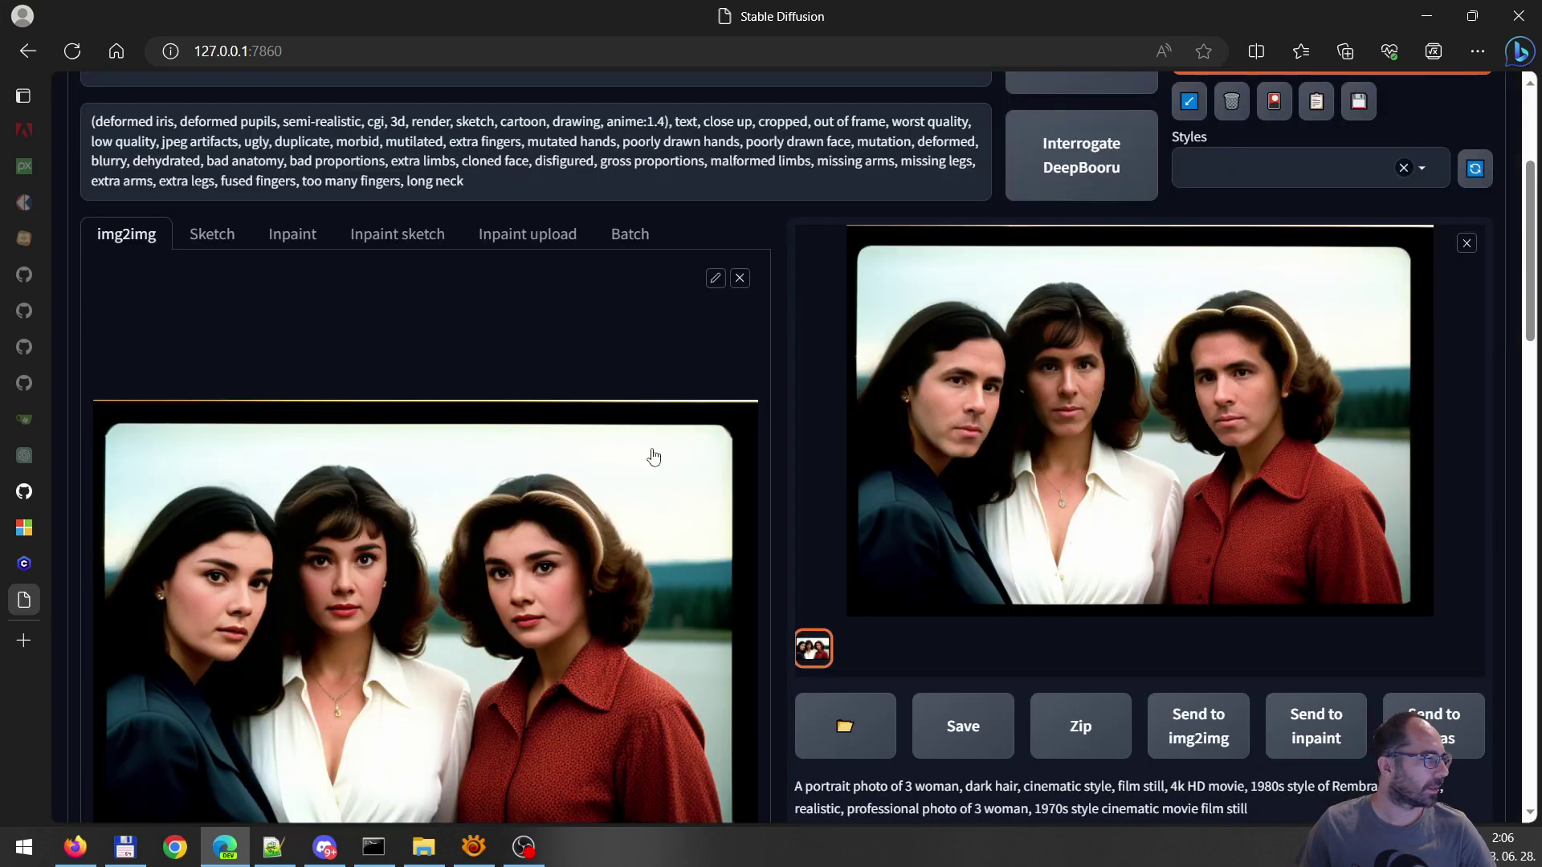
scroll(657, 390, "up", 3)
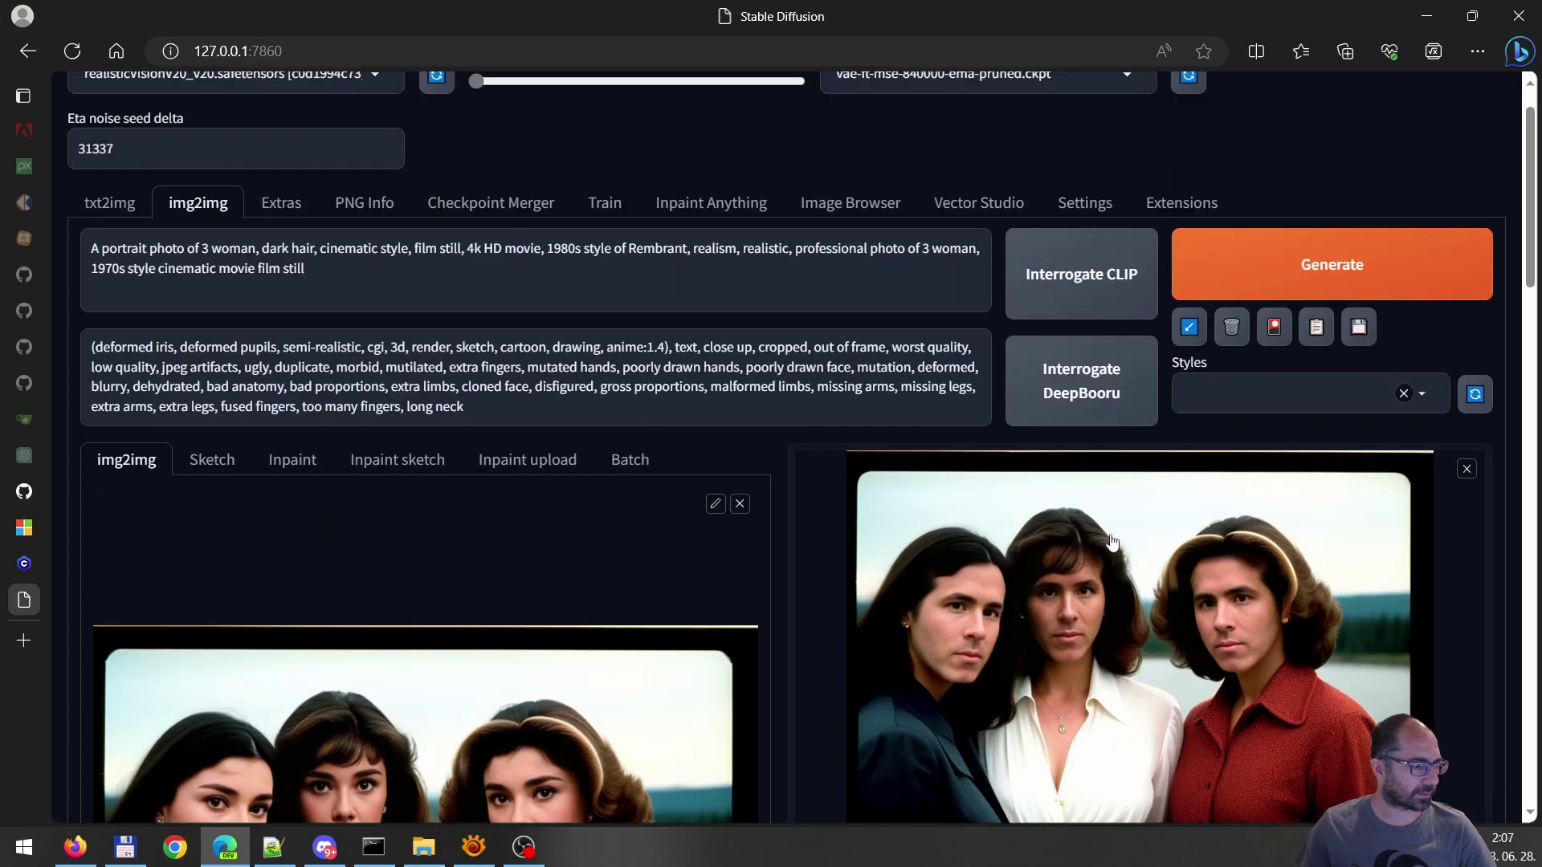
scroll(964, 392, "down", 6)
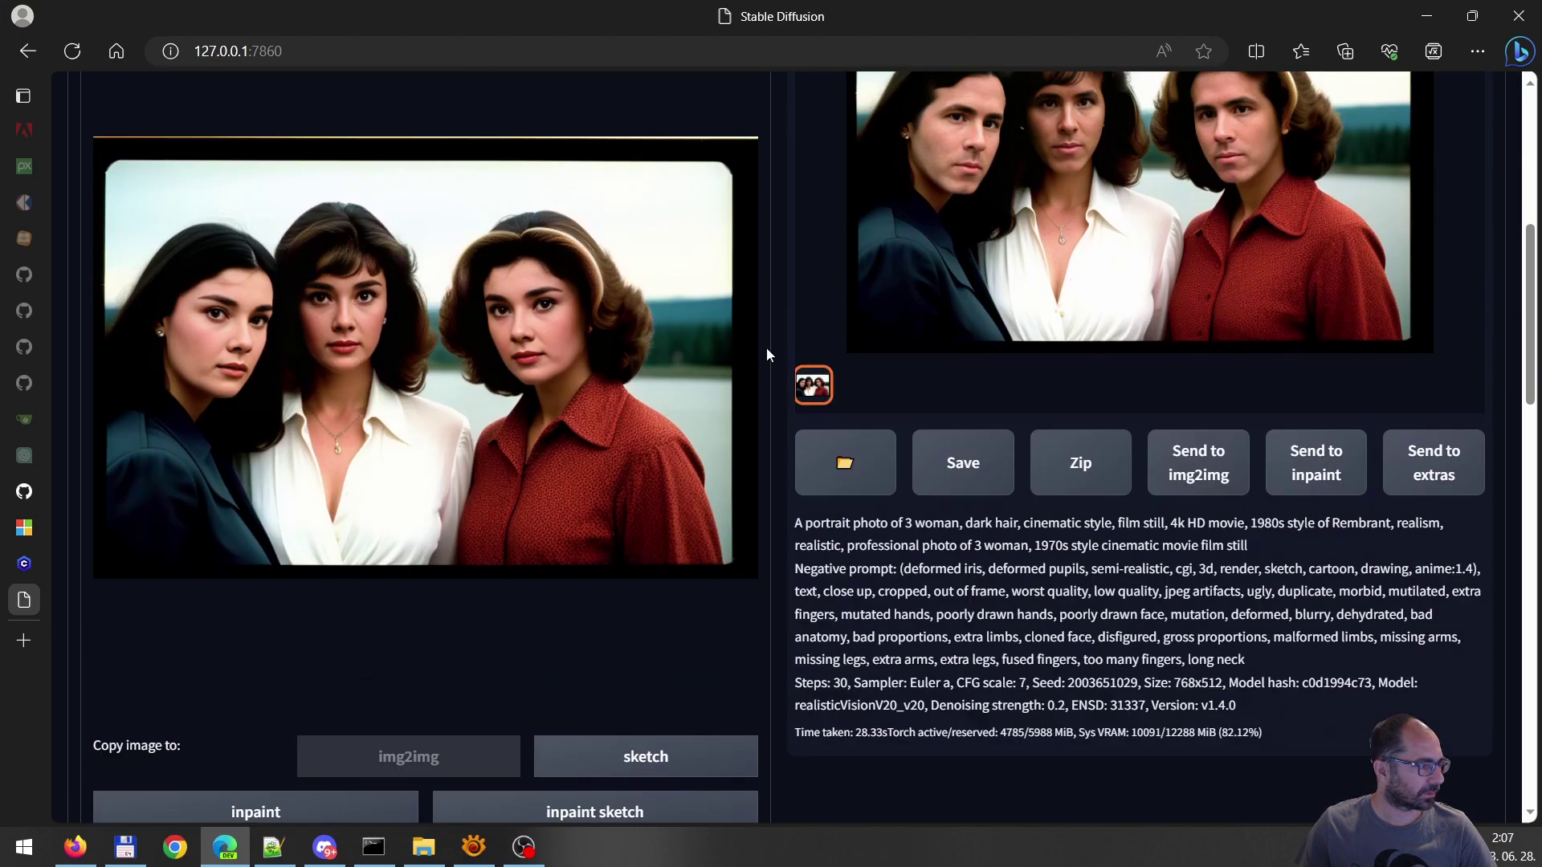
scroll(767, 349, "up", 4)
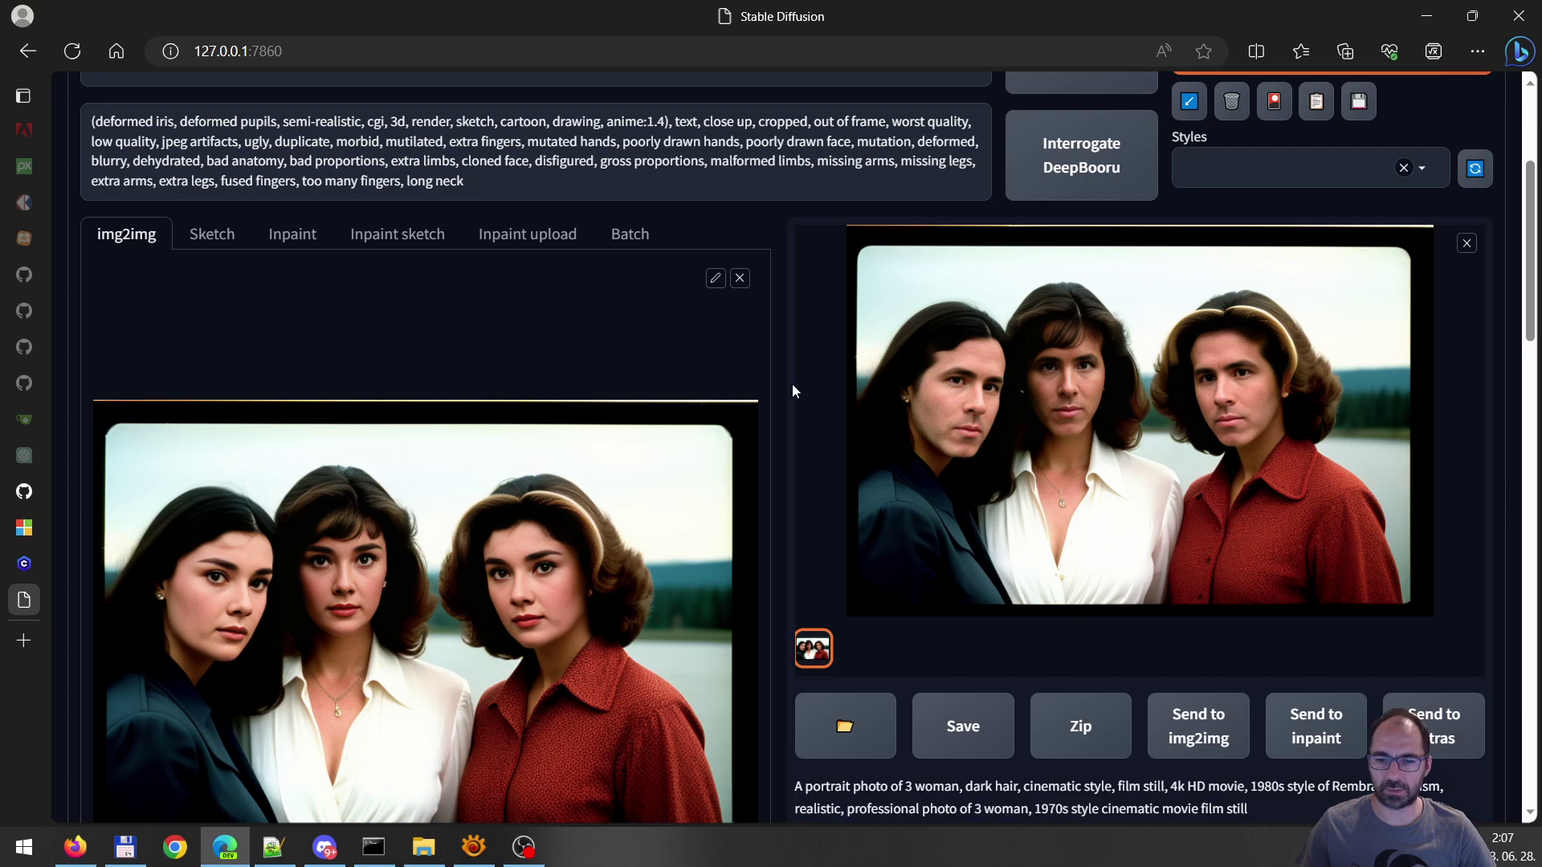
Switch img2img to inpainting and load lord-of-the-rings.jpg from the bemutato14 folder as its input image
scroll(433, 470, "up", 3)
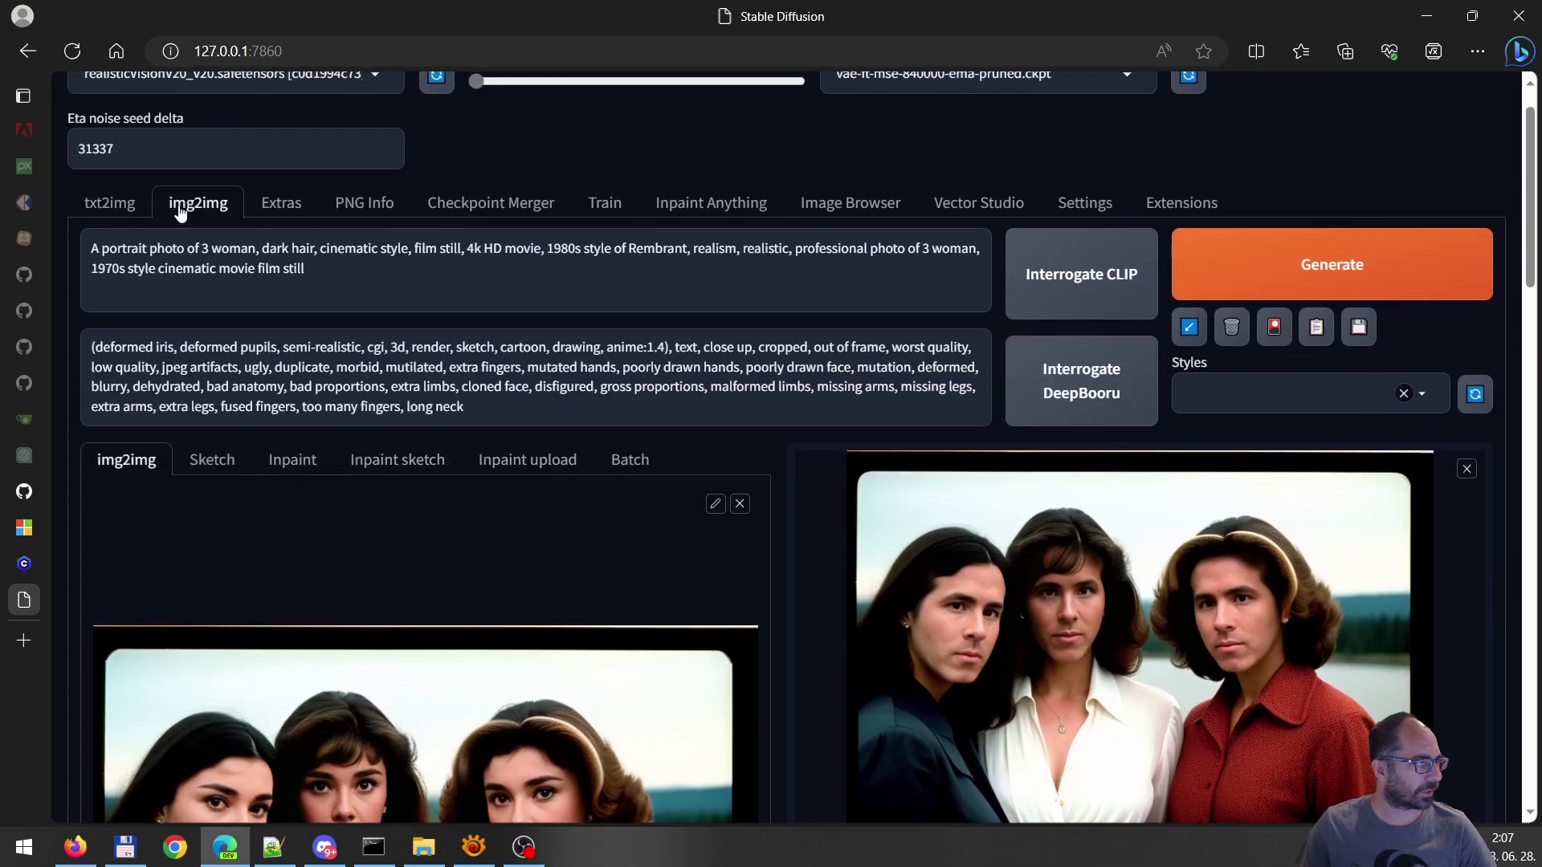
left_click(292, 459)
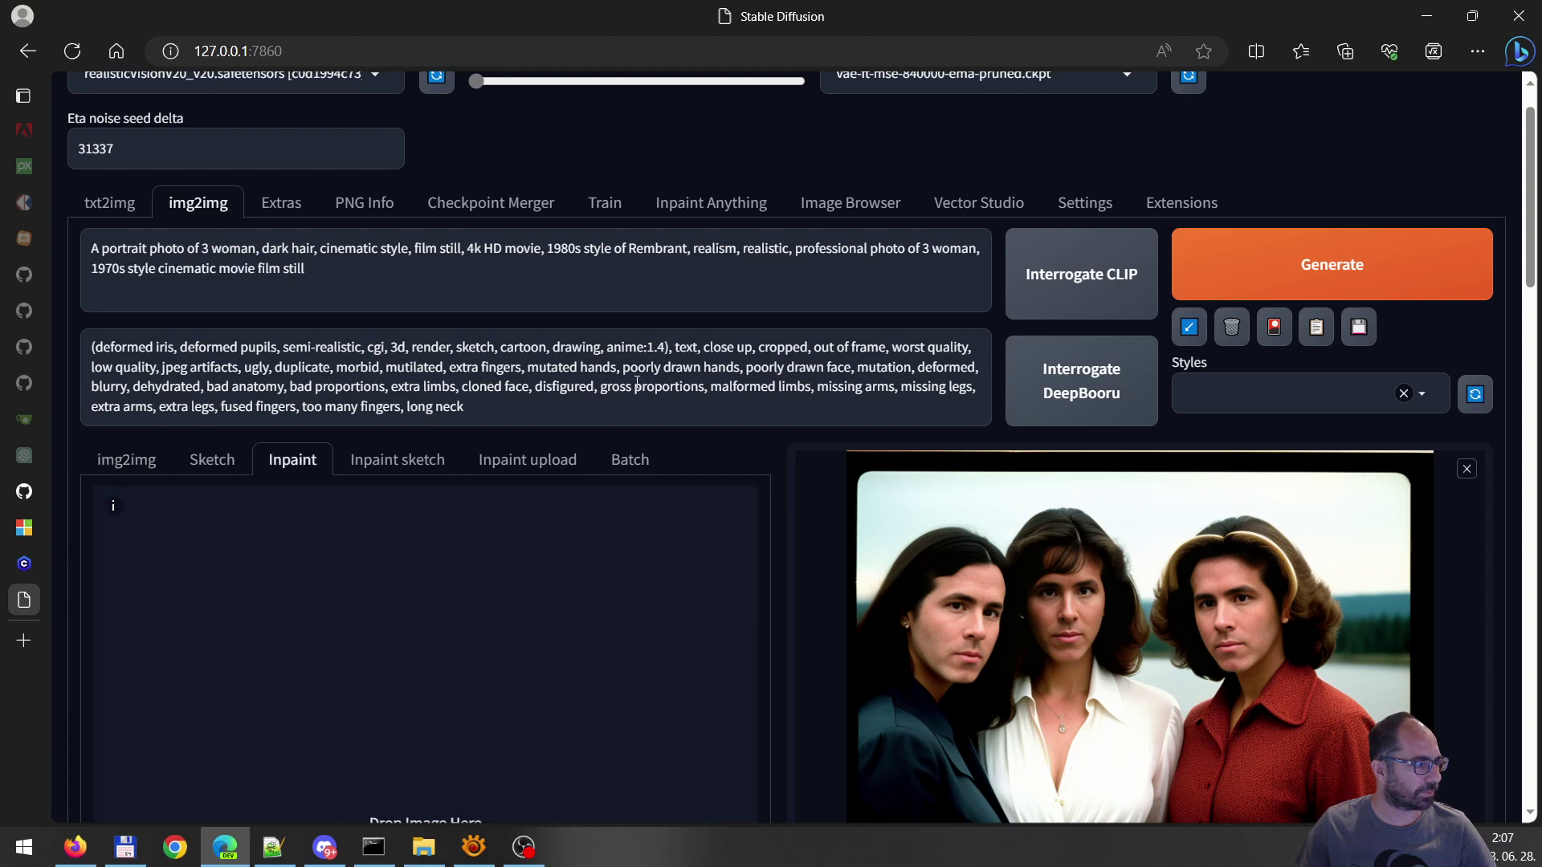
scroll(739, 509, "down", 3)
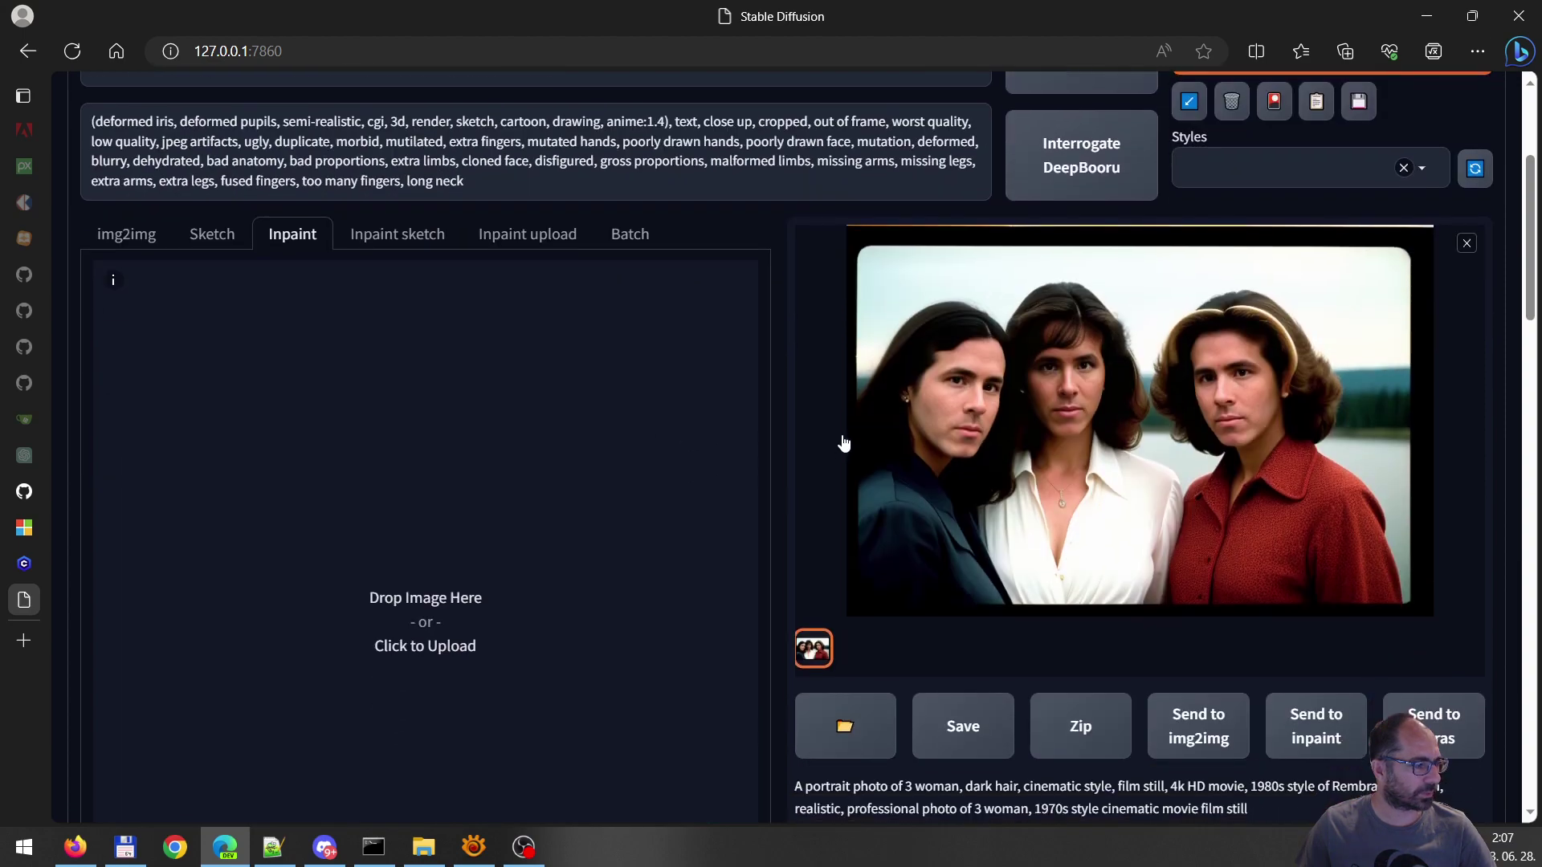
left_click(410, 606)
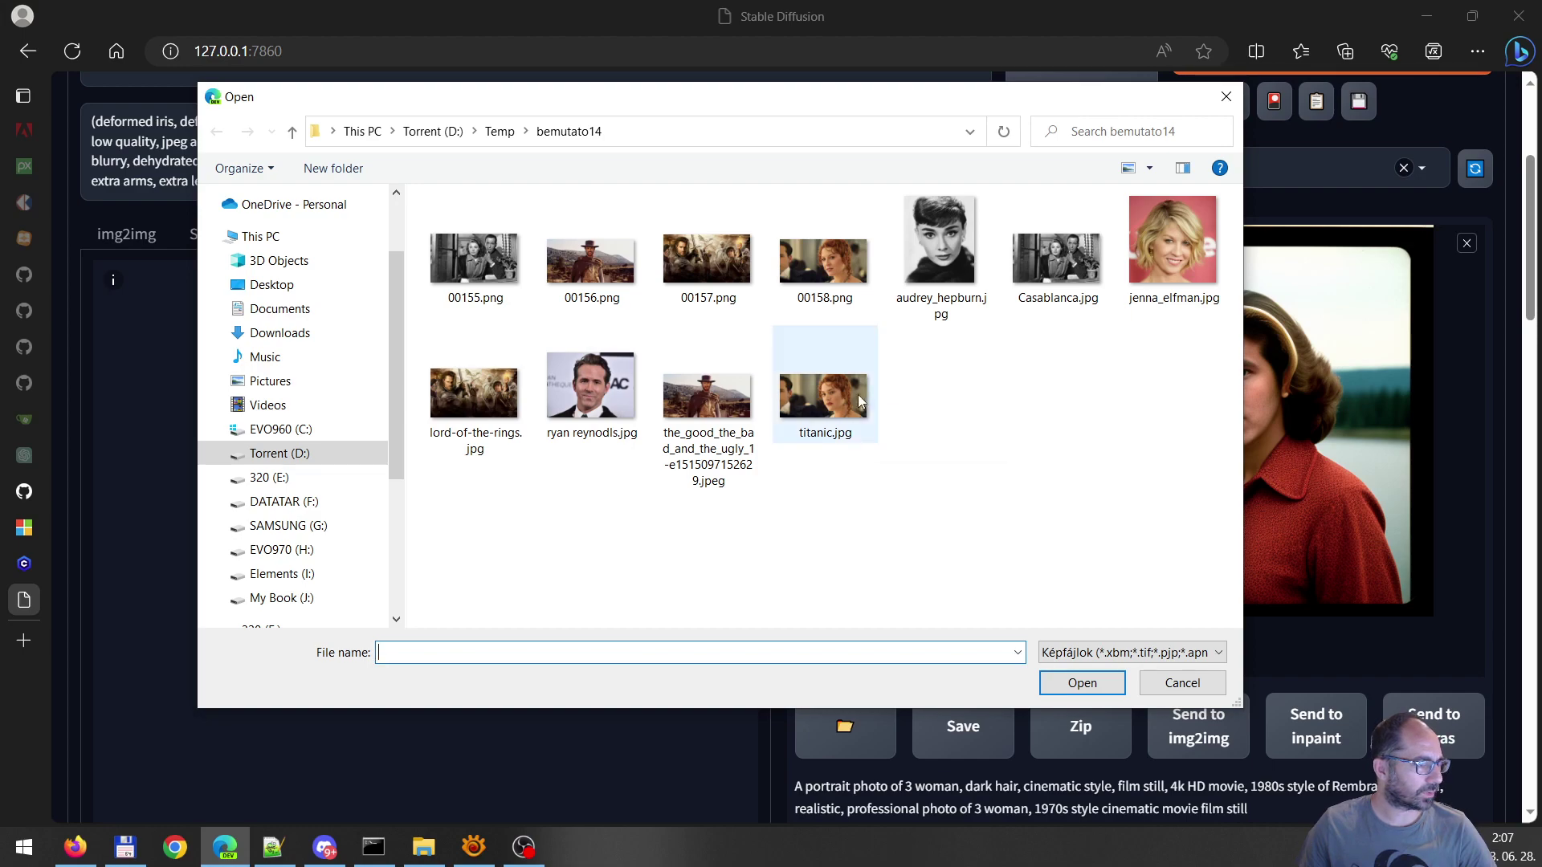
left_click(466, 388)
double_click(466, 387)
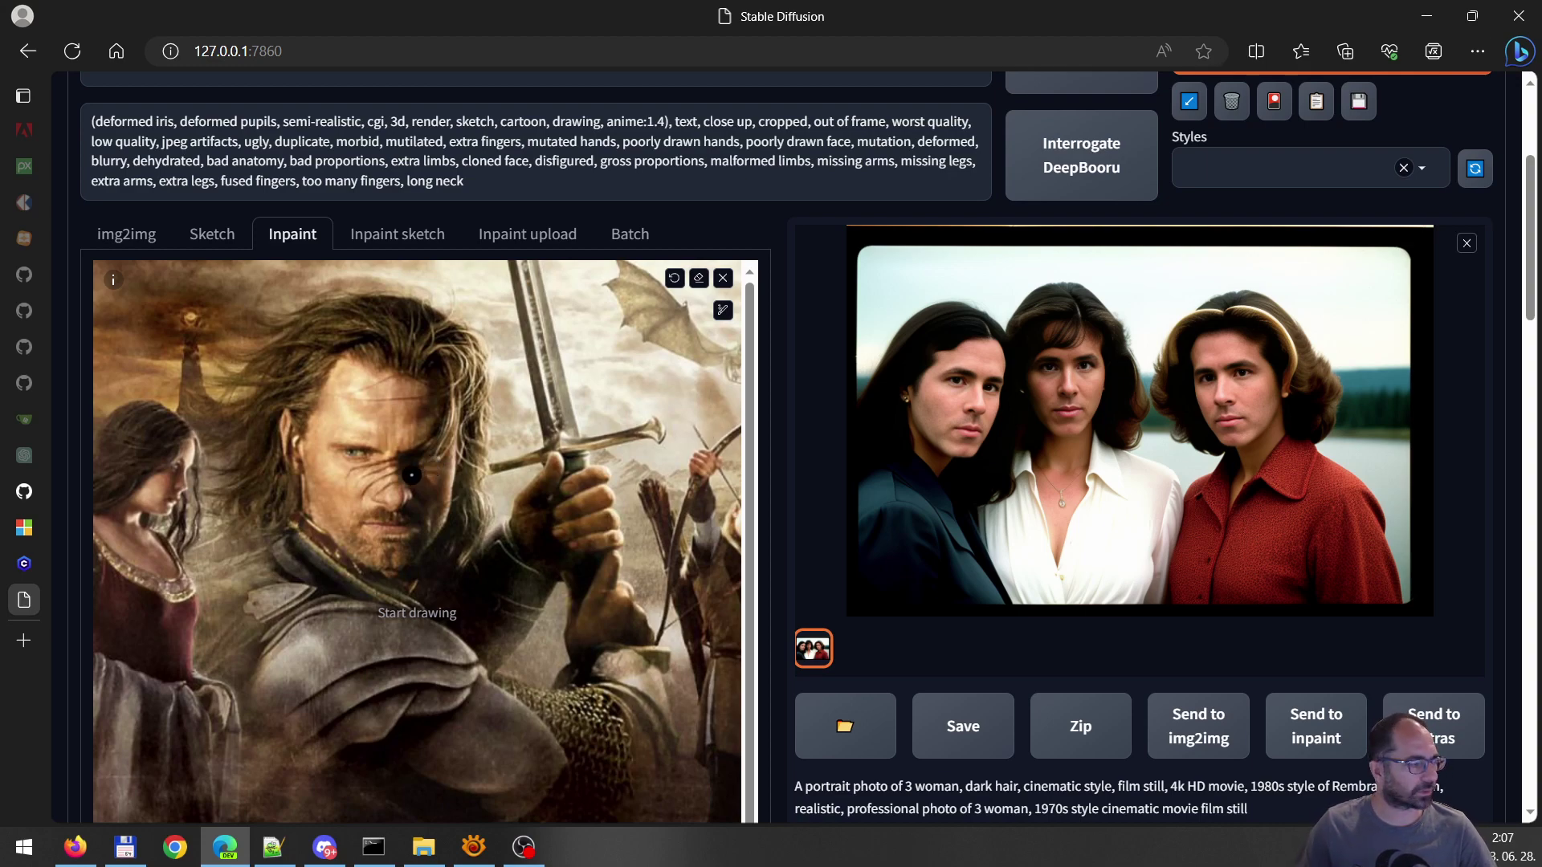
Enlarge the inpaint brush and paint a mask covering the entire face of the long-haired man holding the sword
scroll(411, 462, "up", 2)
scroll(409, 458, "down", 2)
scroll(391, 486, "up", 2)
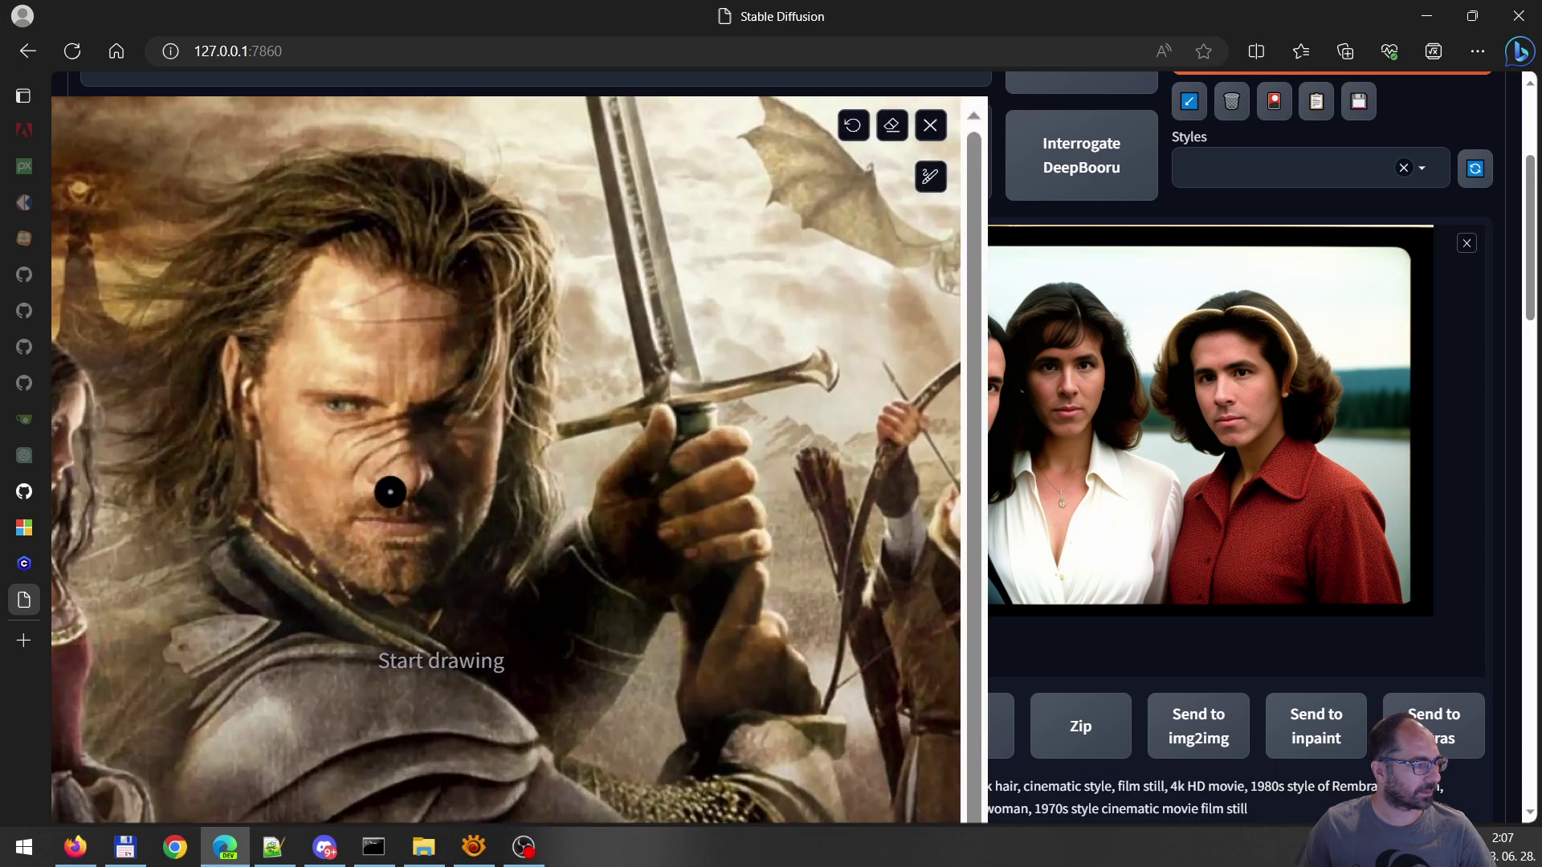
scroll(411, 426, "up", 1)
scroll(412, 457, "down", 2)
scroll(405, 490, "up", 2)
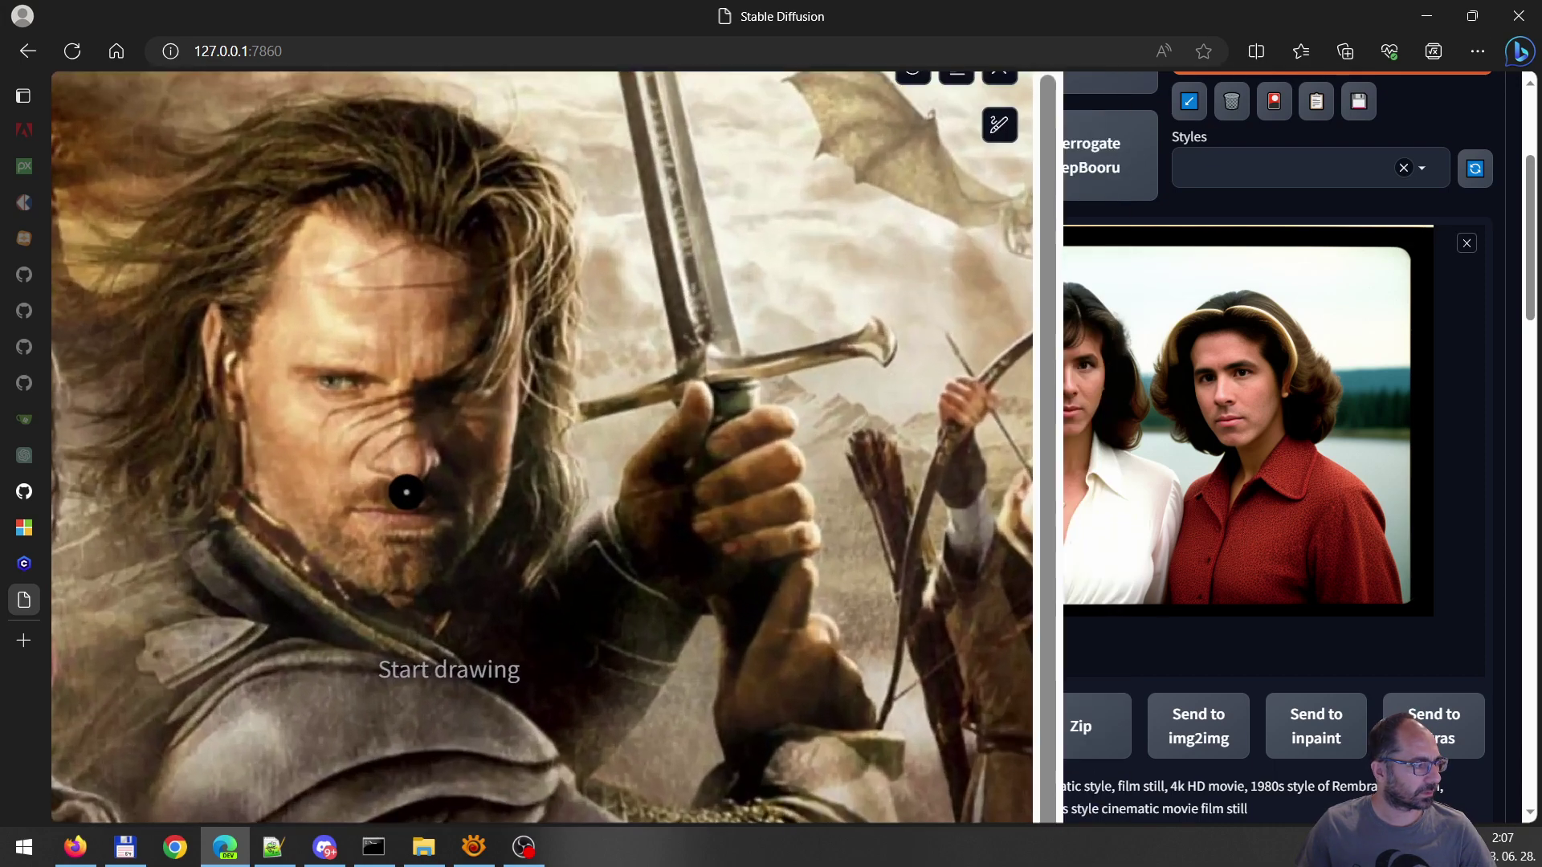
scroll(397, 406, "up", 1)
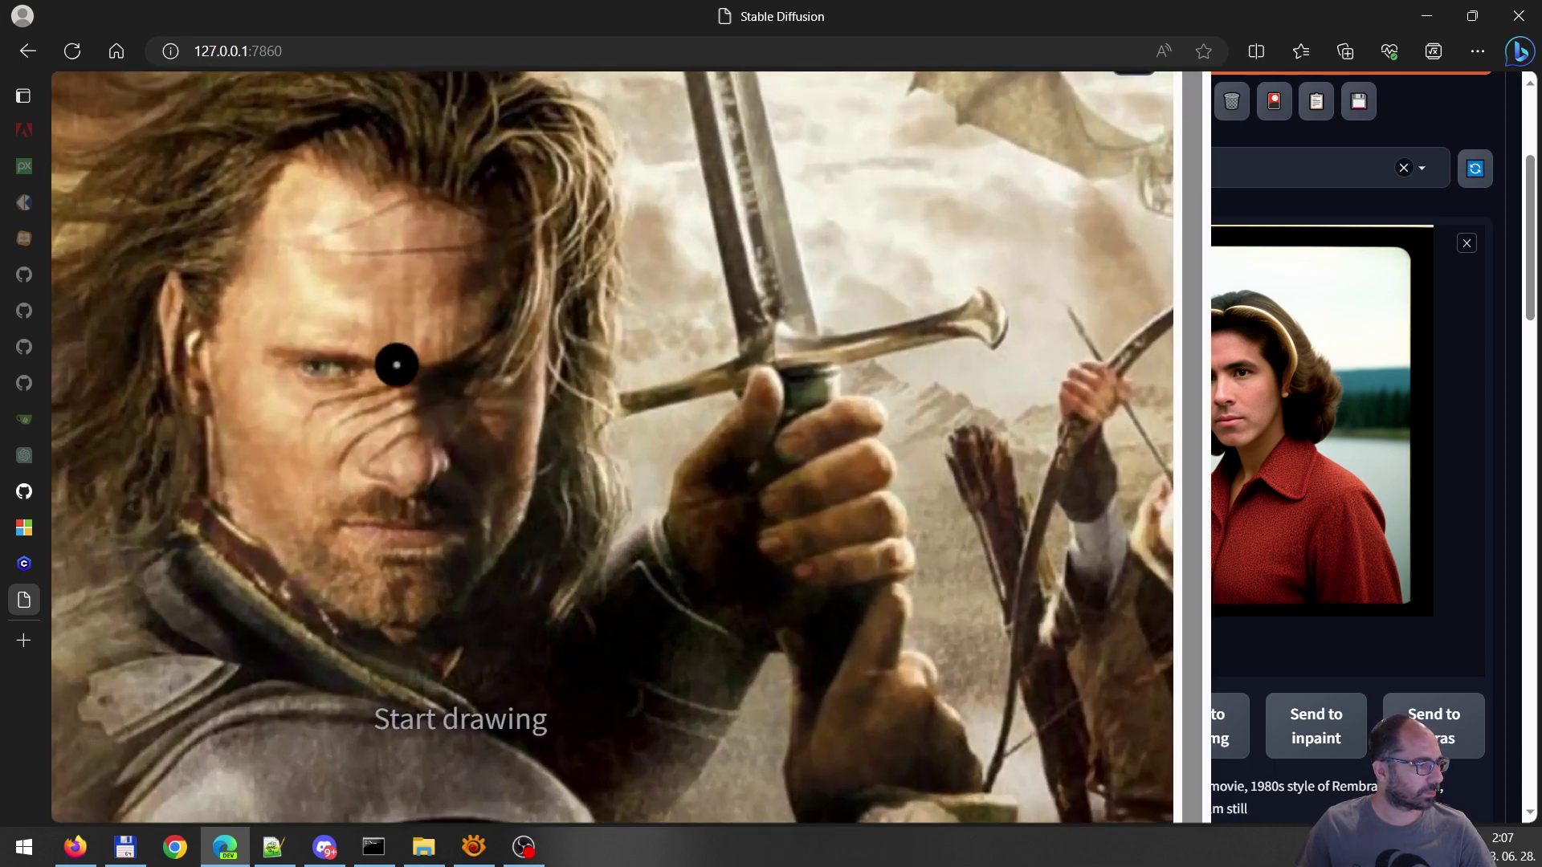
scroll(393, 362, "down", 1)
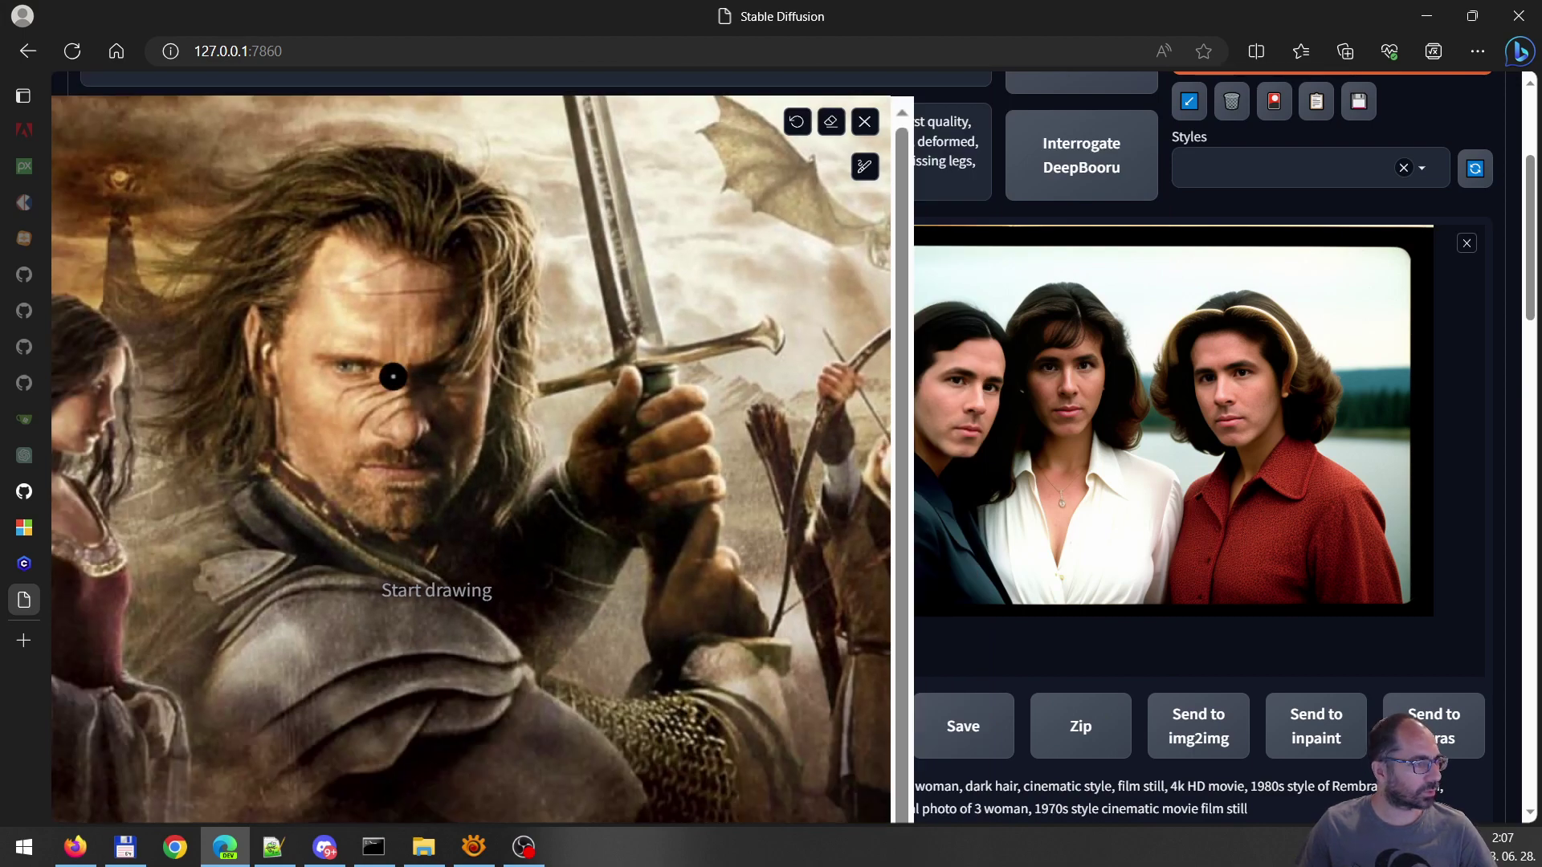
scroll(400, 373, "up", 5)
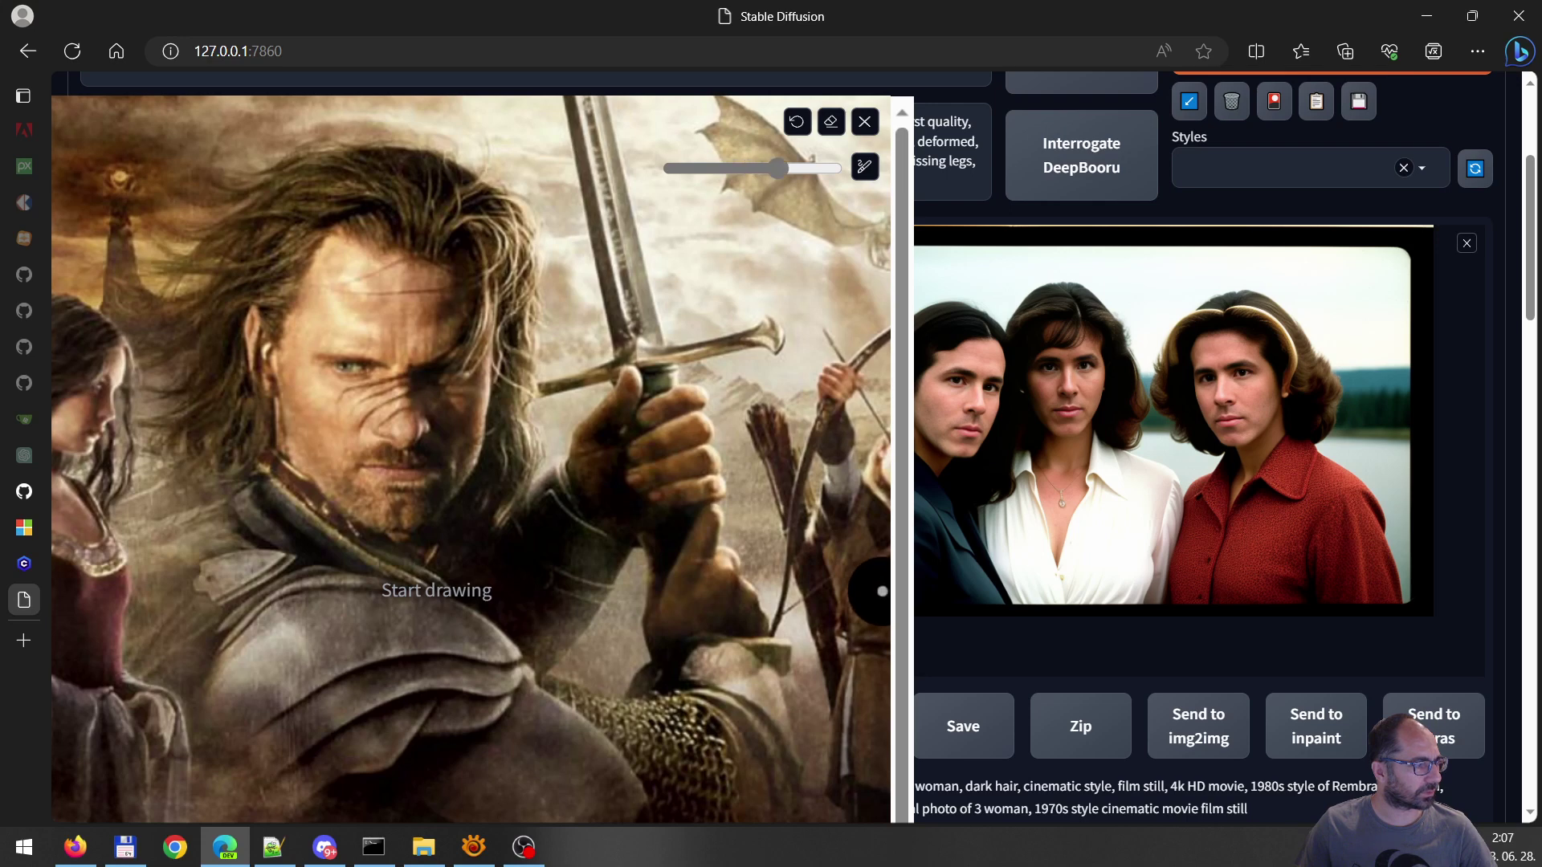
scroll(337, 389, "up", 3)
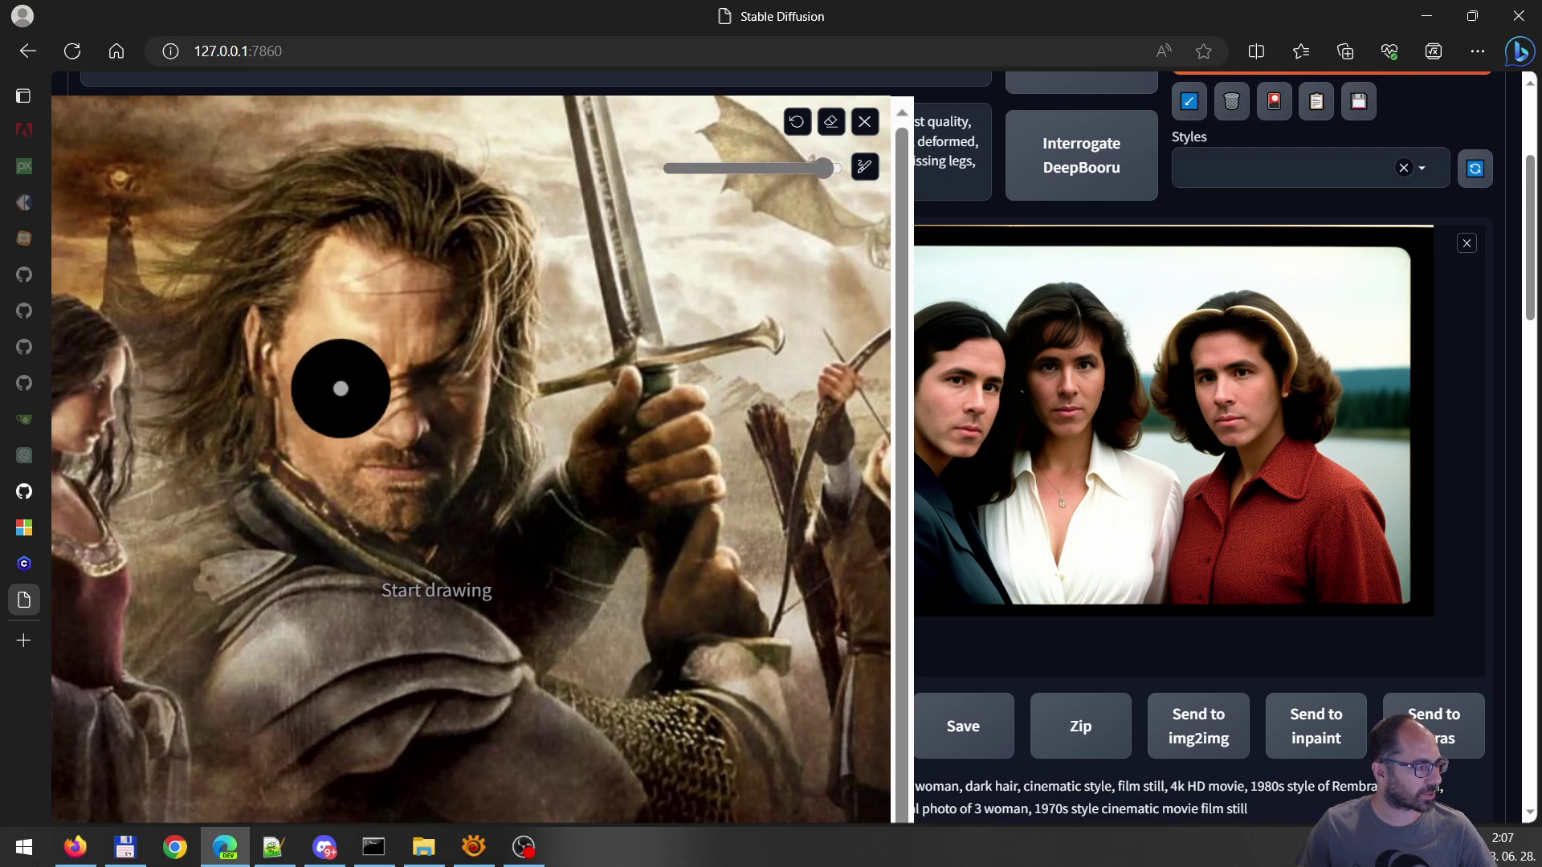
mouse_move(350, 305)
left_mouse_down()
mouse_move(326, 381)
mouse_move(354, 455)
mouse_move(397, 471)
mouse_move(439, 371)
mouse_move(423, 315)
mouse_move(349, 297)
mouse_move(378, 389)
mouse_move(329, 342)
mouse_move(351, 393)
mouse_move(330, 419)
mouse_move(449, 377)
left_mouse_up()
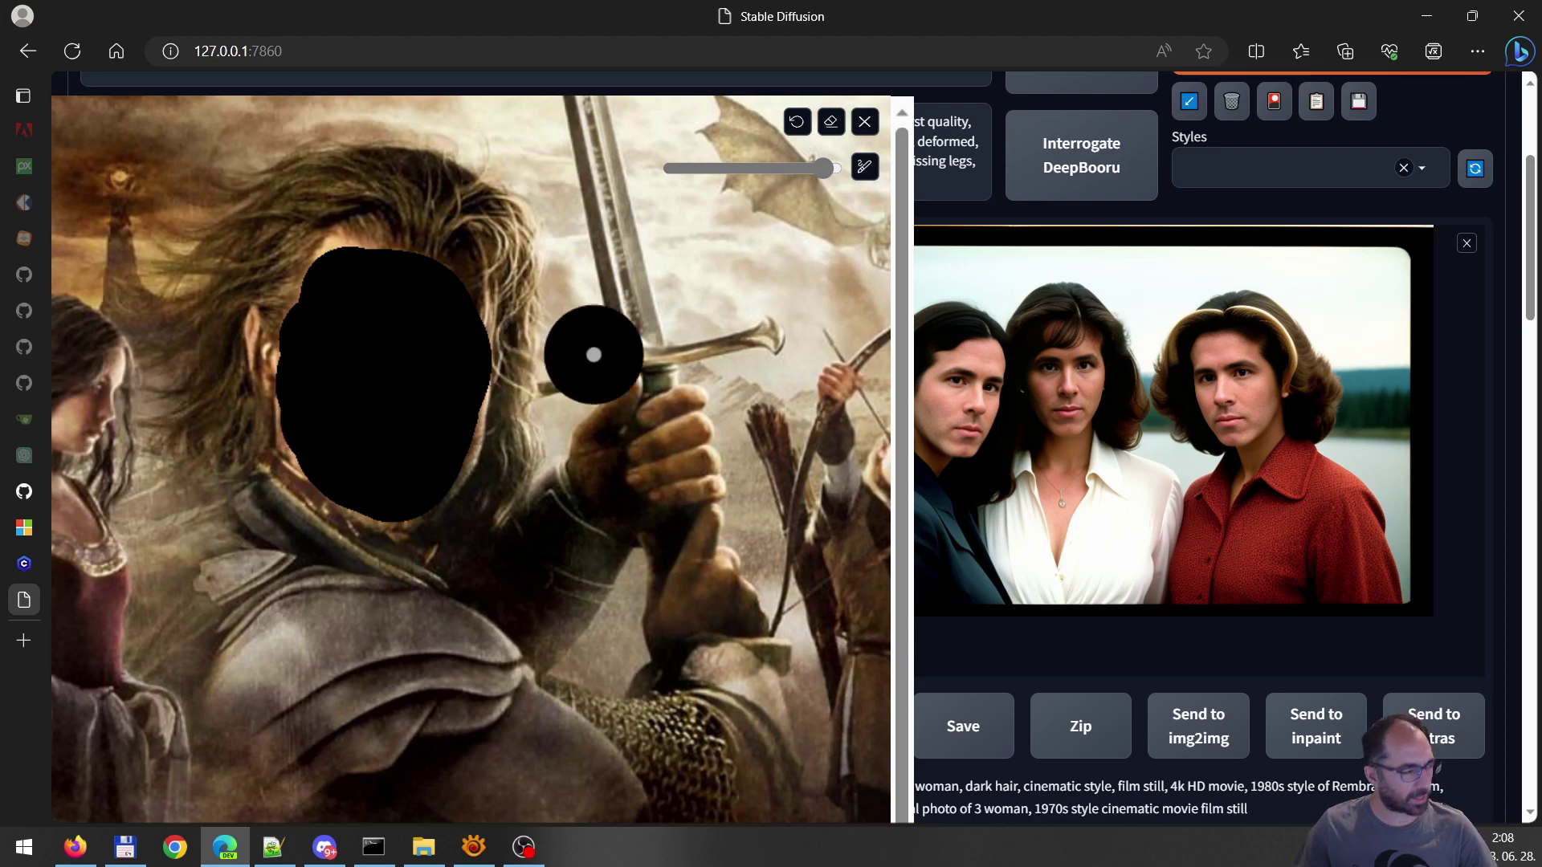
key("s")
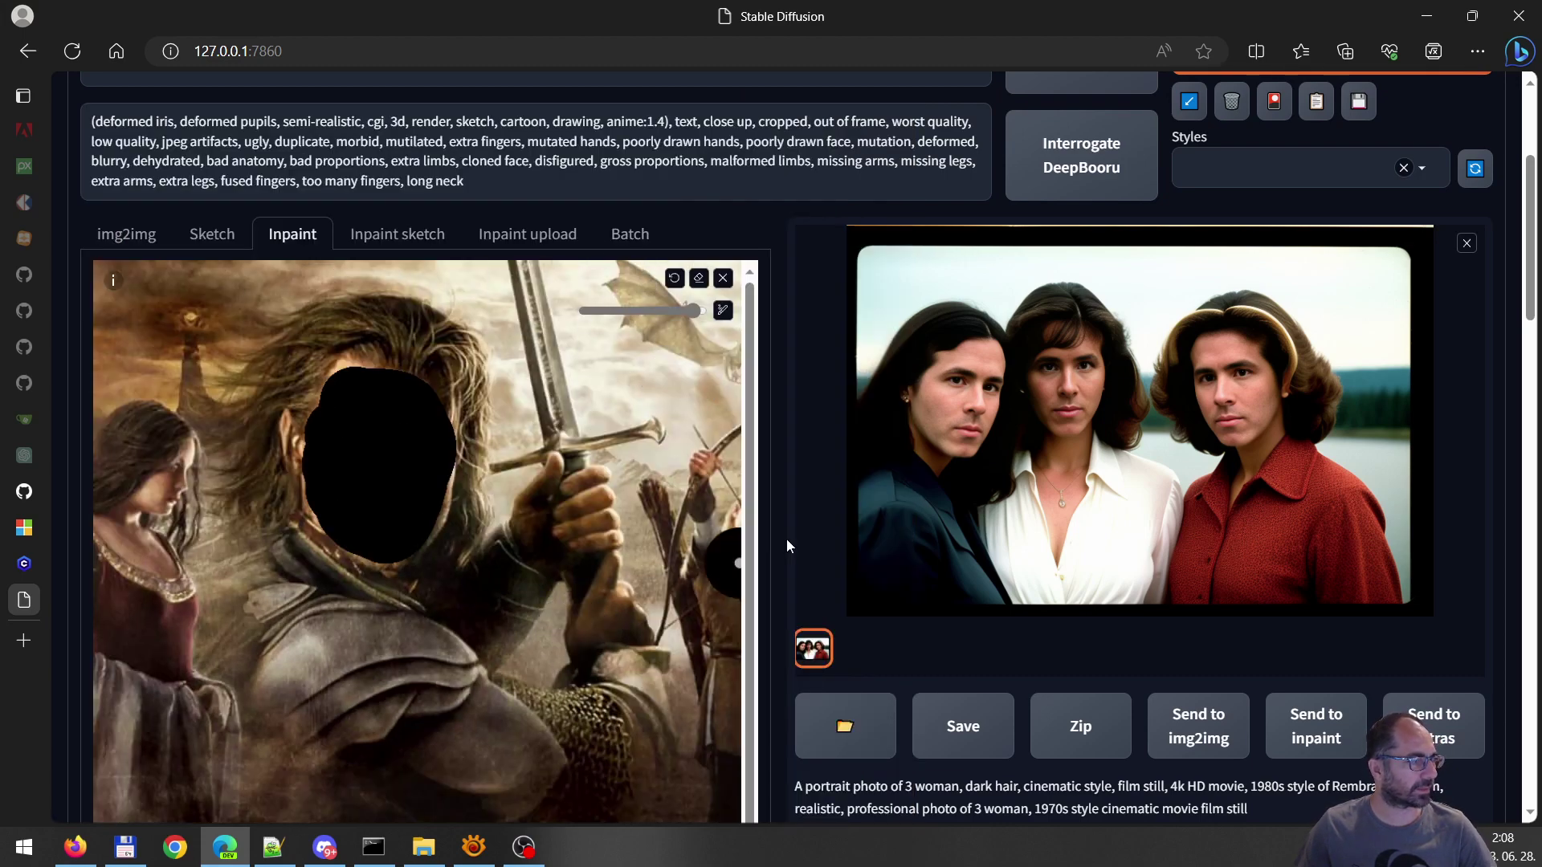
Review the masked inpaint image against the current prompt and negative prompt describing three women
scroll(723, 562, "down", 1)
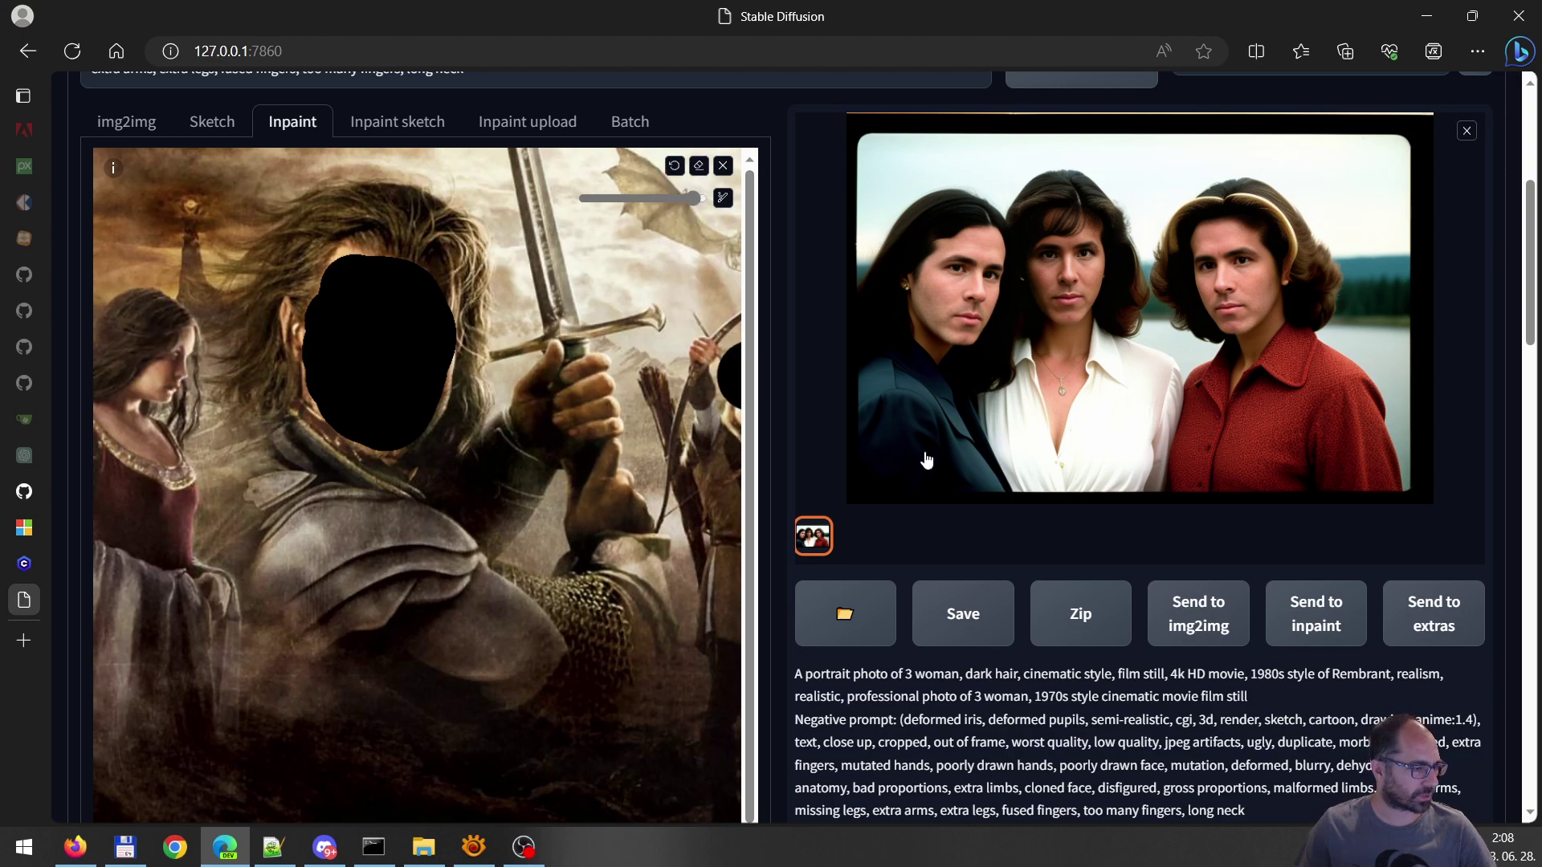
scroll(781, 492, "down", 2)
scroll(806, 469, "up", 6)
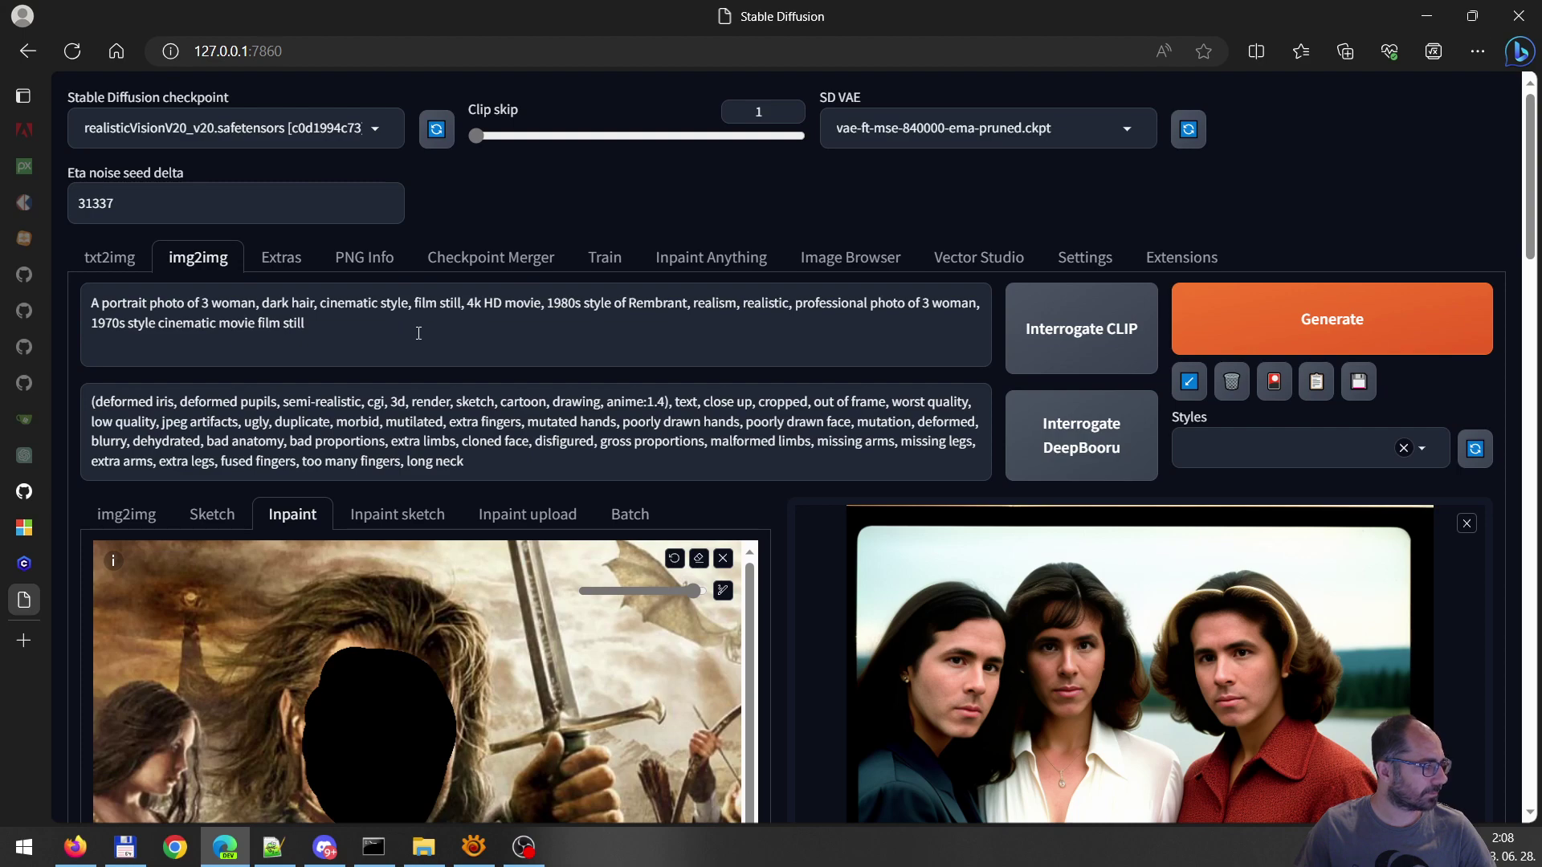
scroll(610, 634, "down", 2)
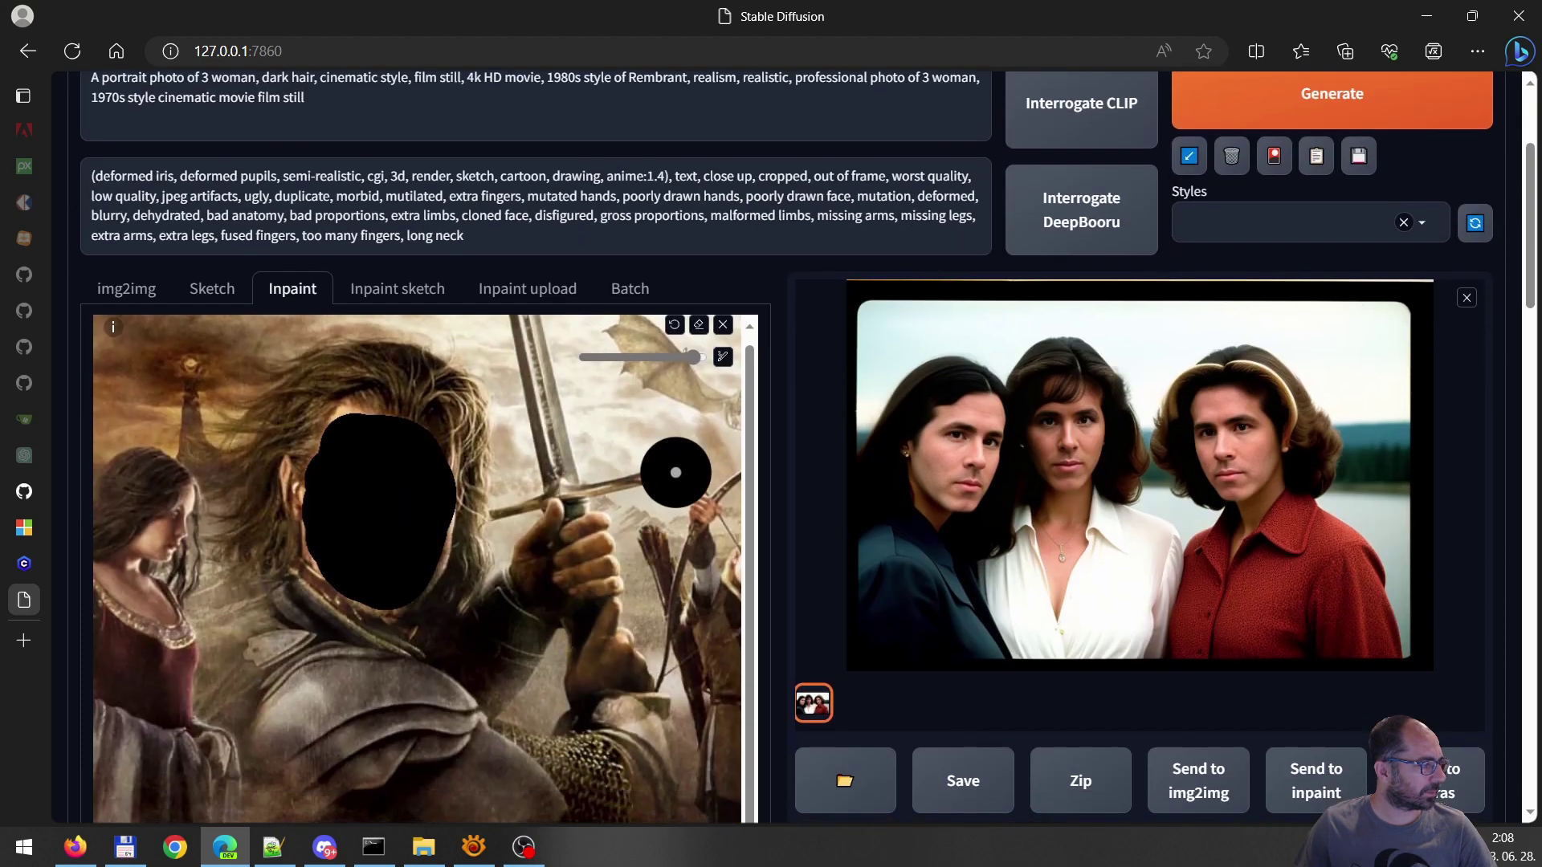
scroll(577, 487, "up", 2)
scroll(571, 342, "down", 4)
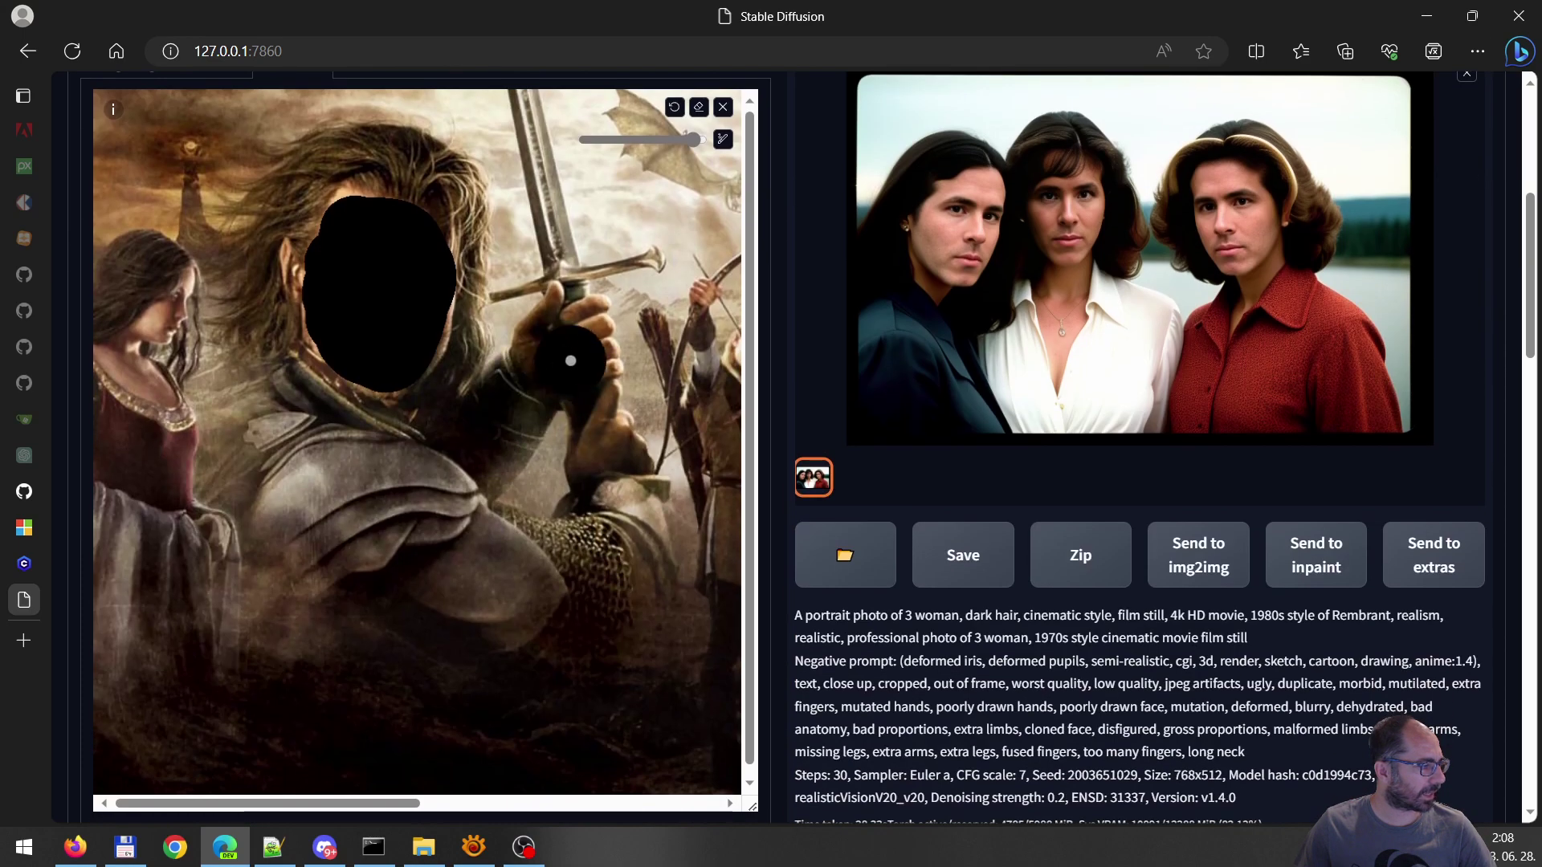
scroll(617, 474, "up", 3)
scroll(616, 812, "up", 1)
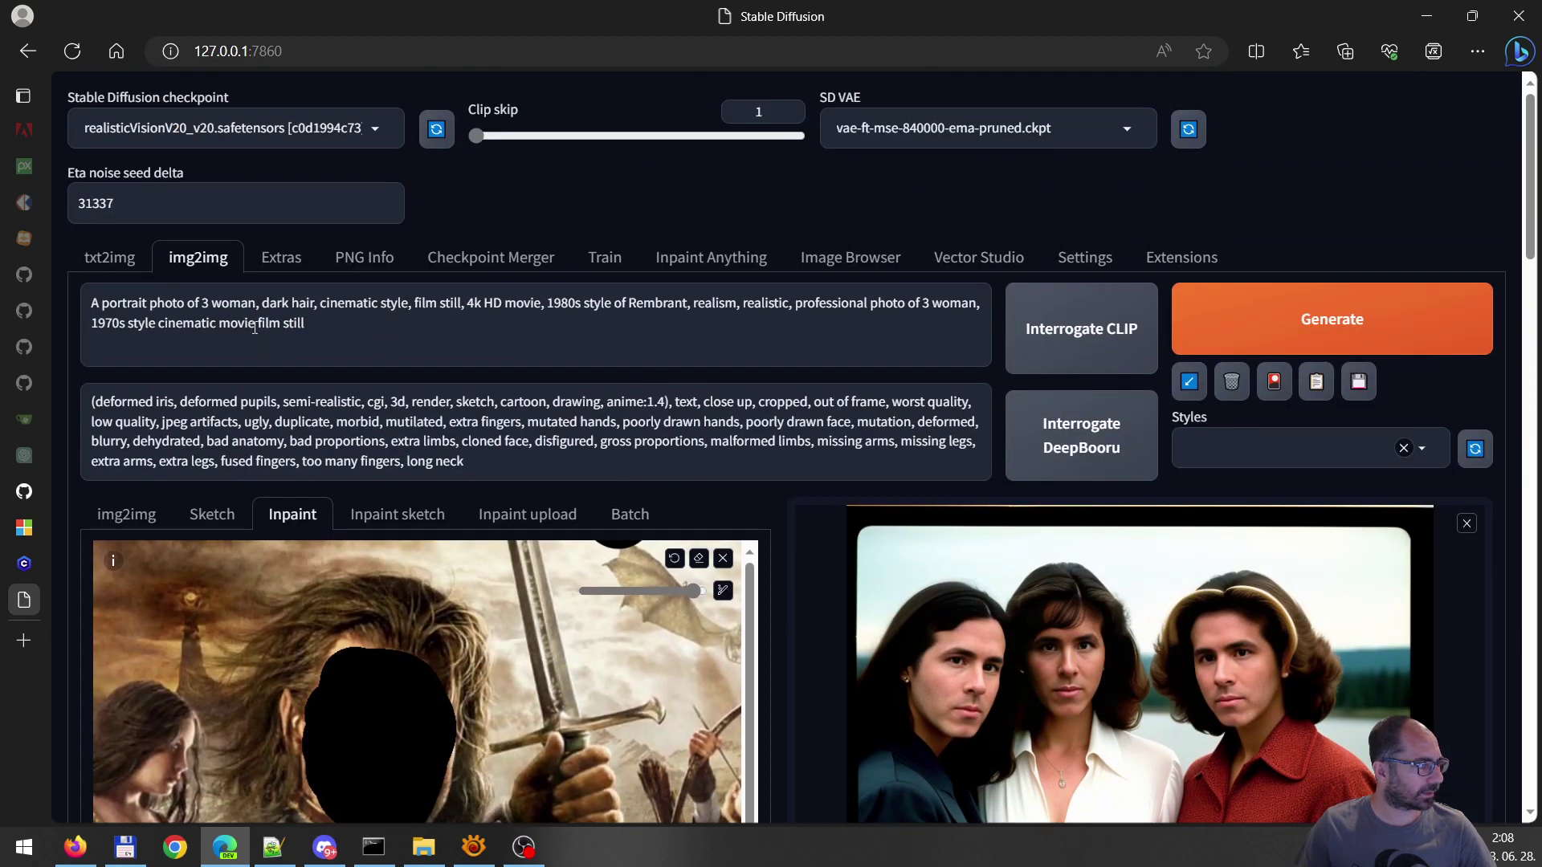
scroll(554, 544, "down", 3)
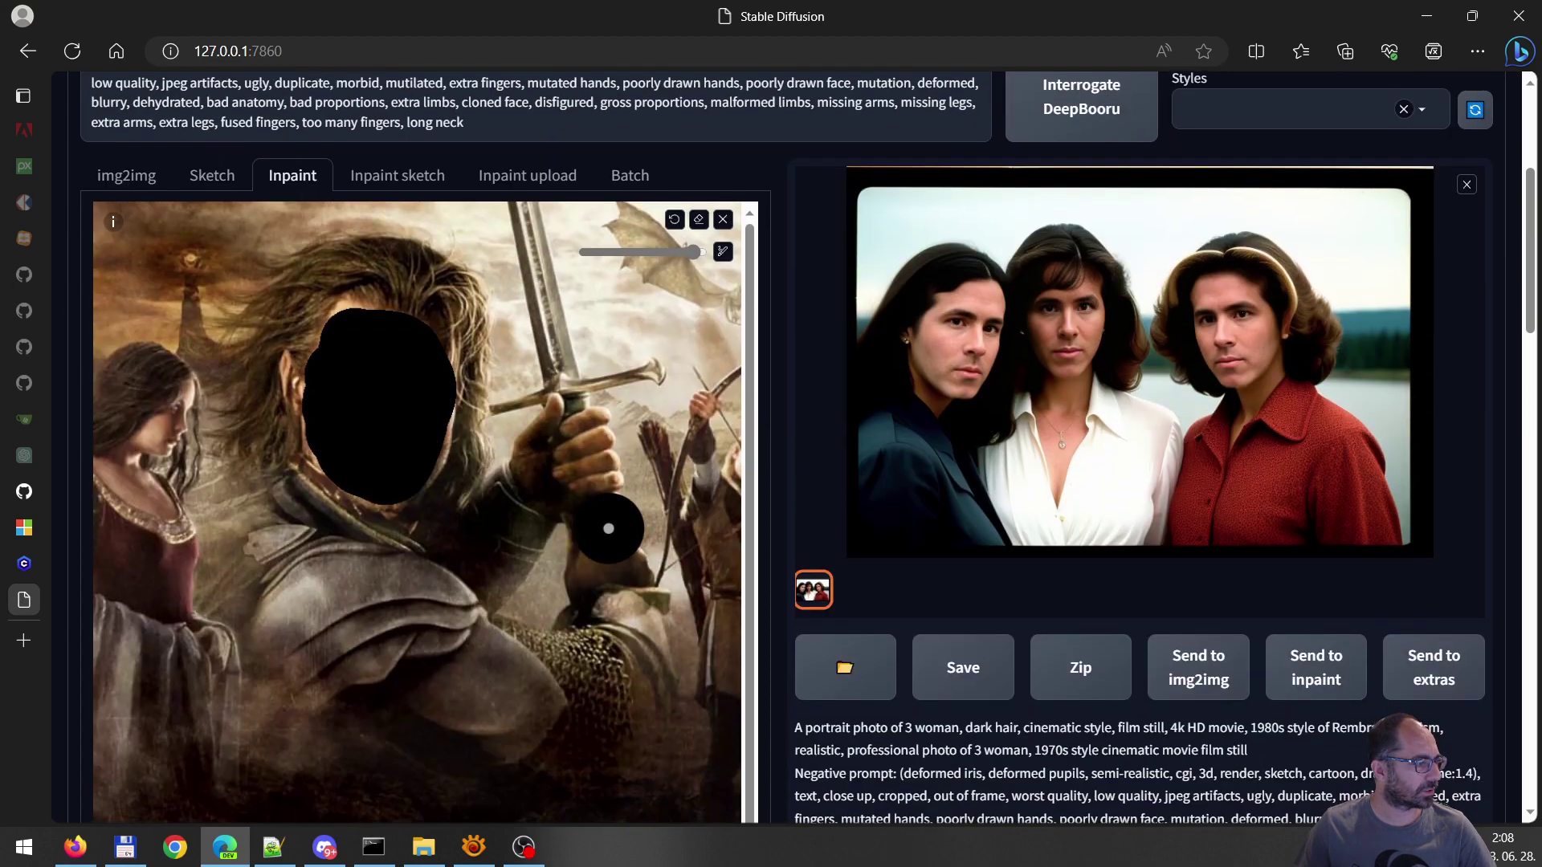
scroll(603, 562, "up", 2)
scroll(606, 626, "down", 1)
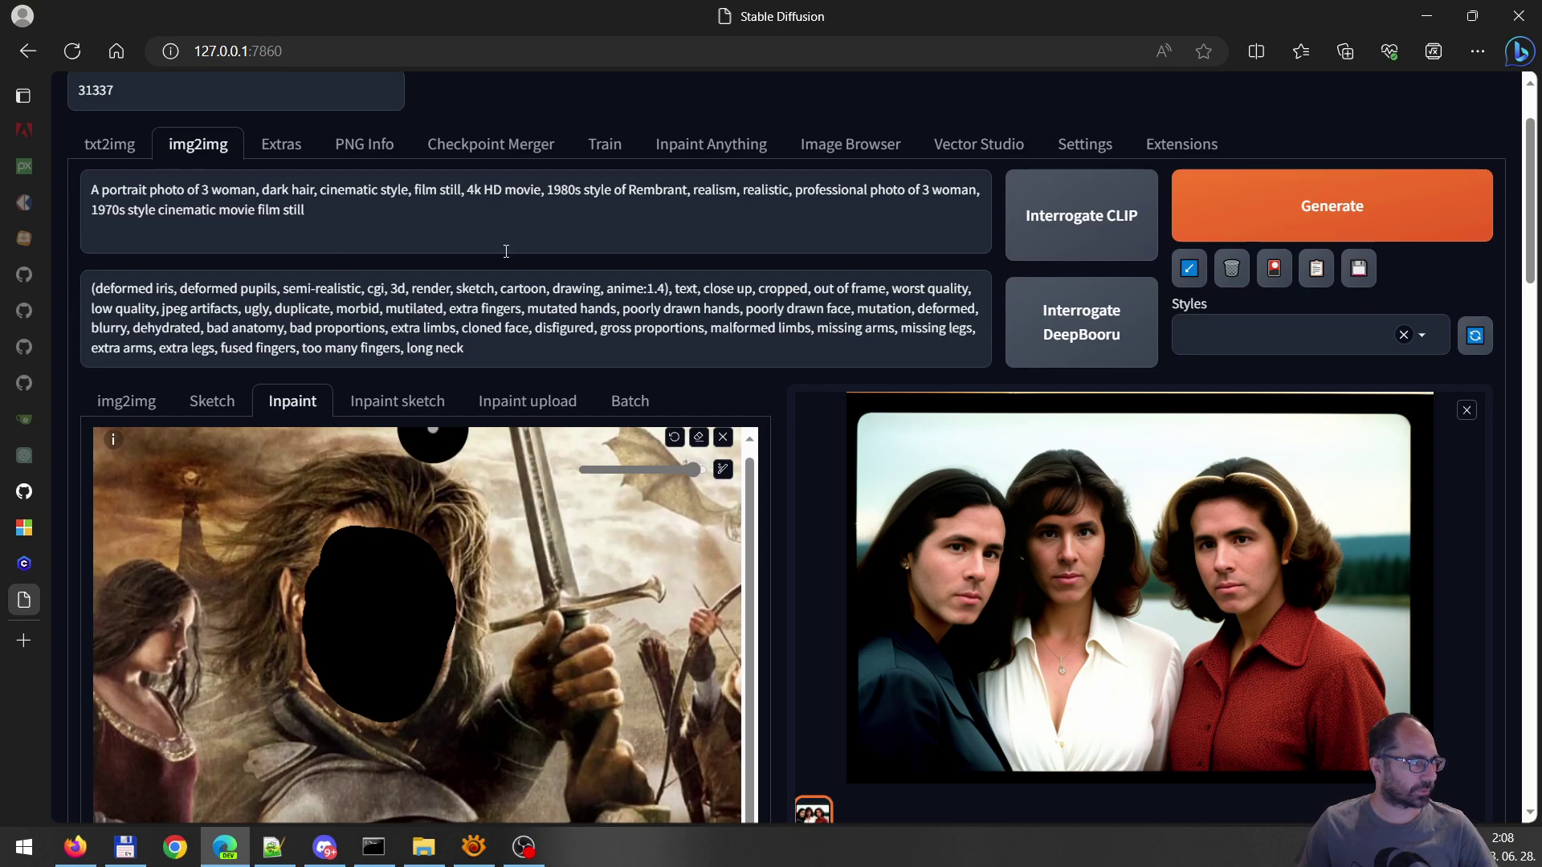
scroll(562, 482, "down", 4)
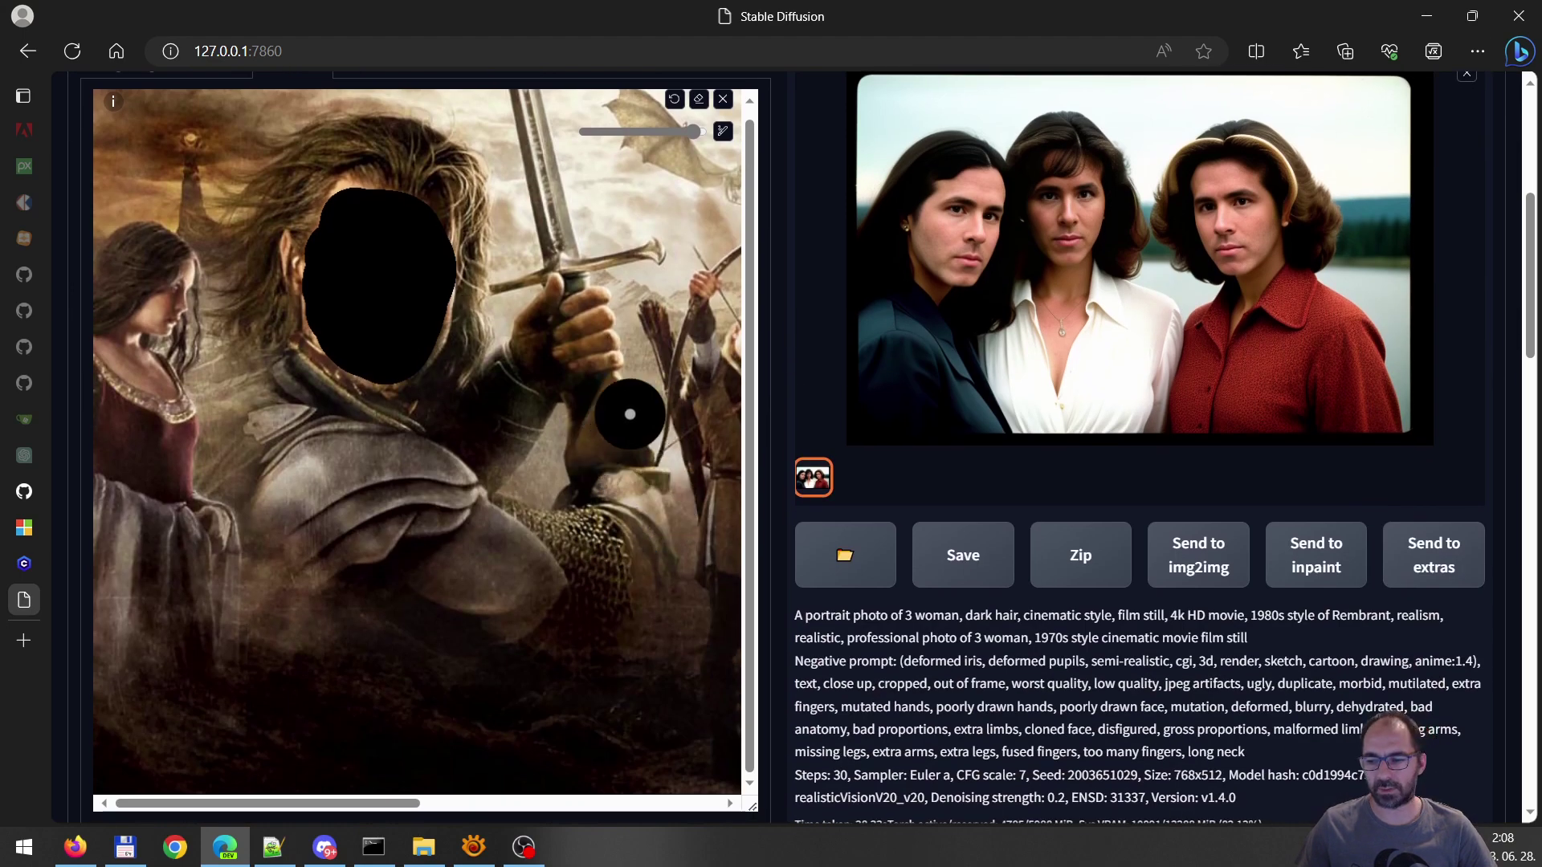
scroll(321, 241, "up", 5)
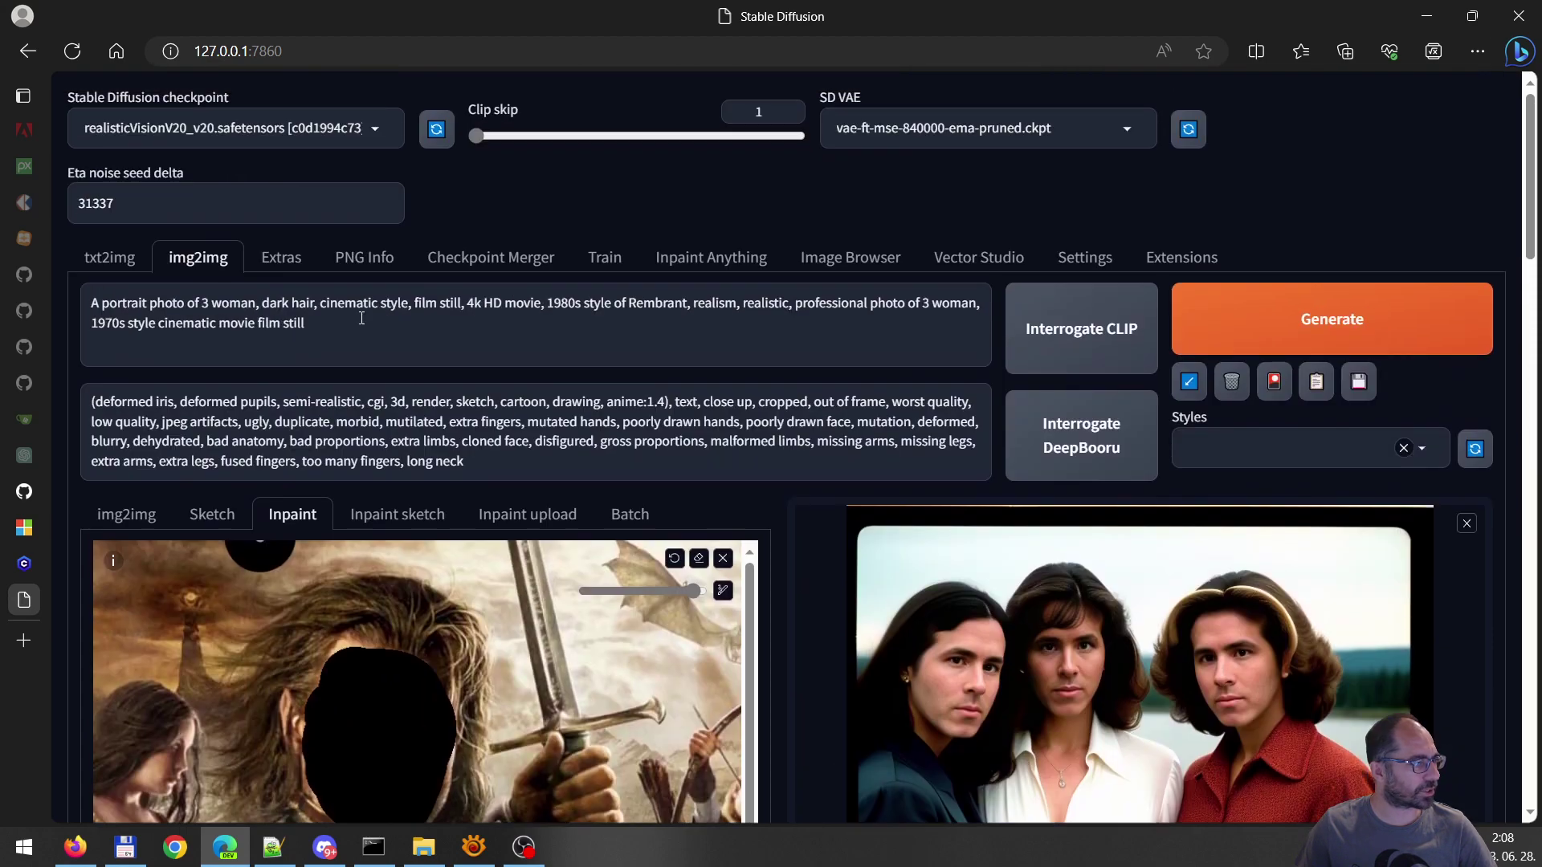
Replace the three-woman prompt with a description generated from the inpaint image using Interrogate CLIP
triple_click(362, 319)
scroll(555, 630, "down", 1)
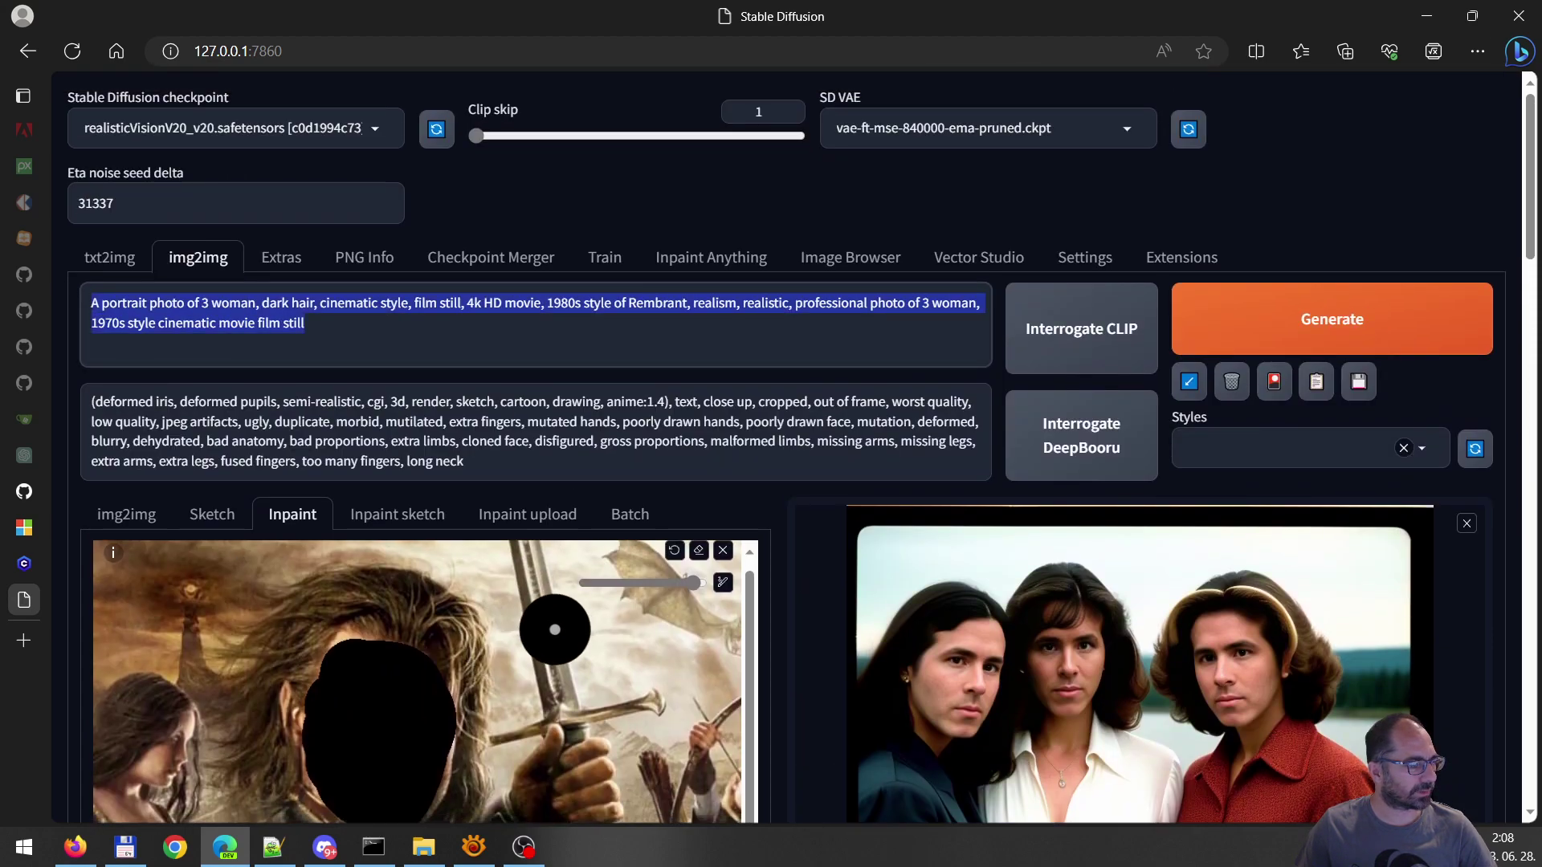
scroll(555, 630, "down", 3)
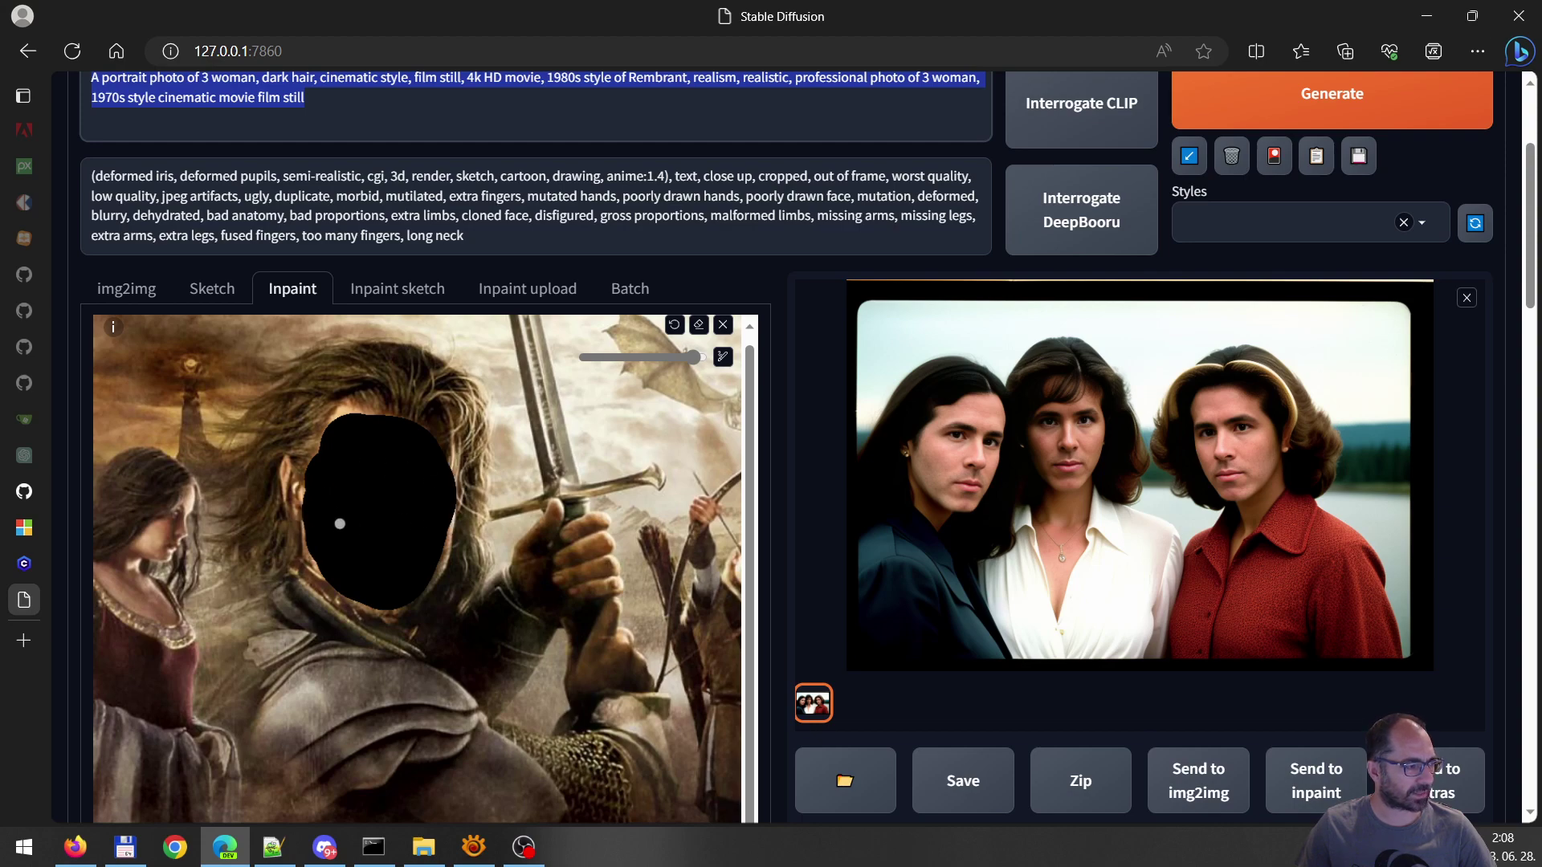
scroll(464, 533, "up", 1)
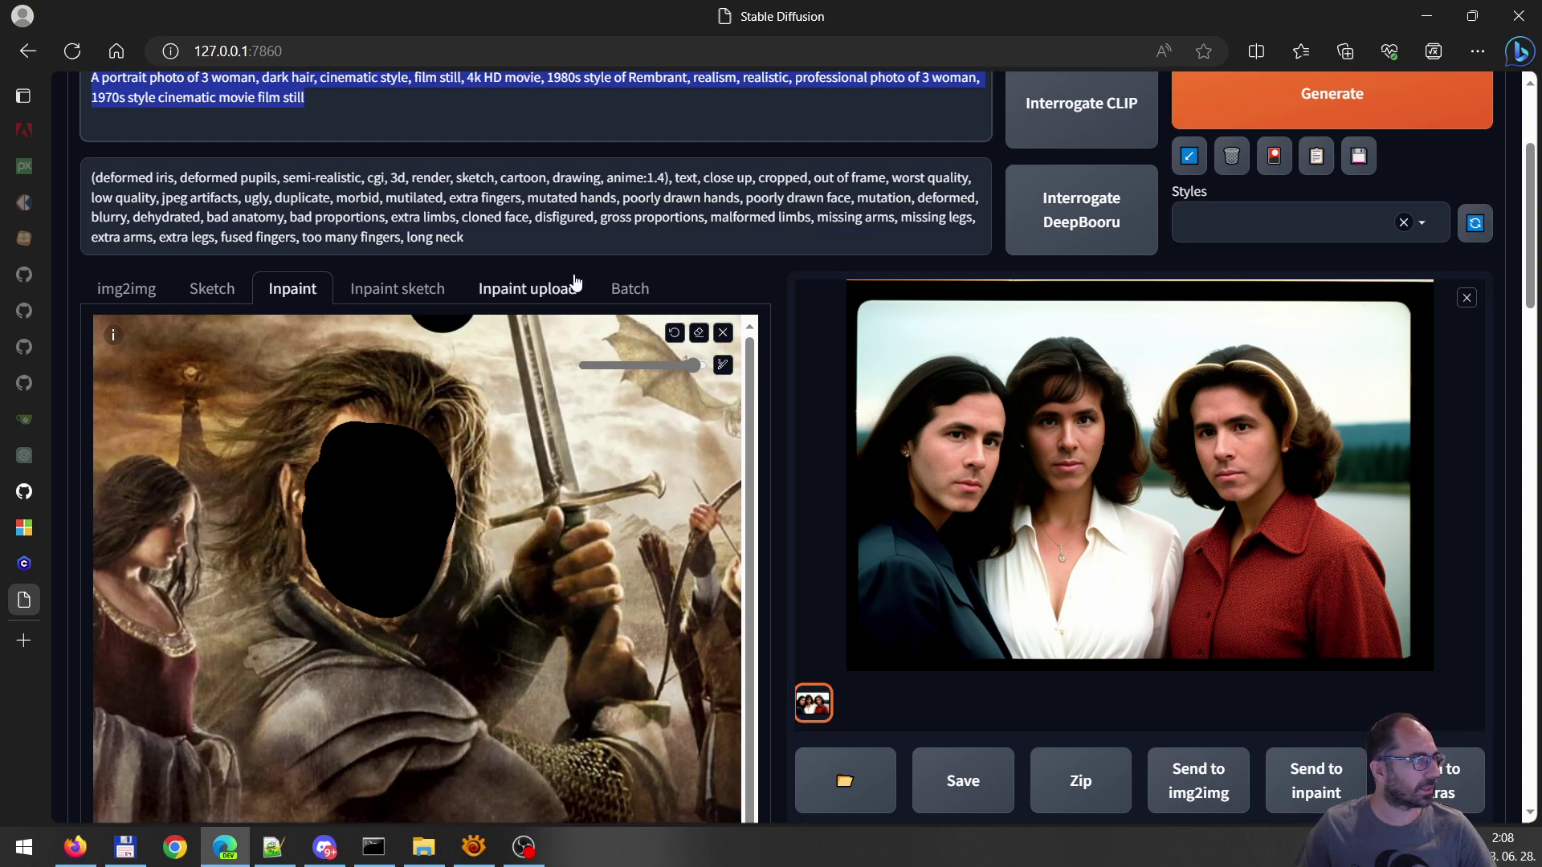
scroll(575, 282, "up", 3)
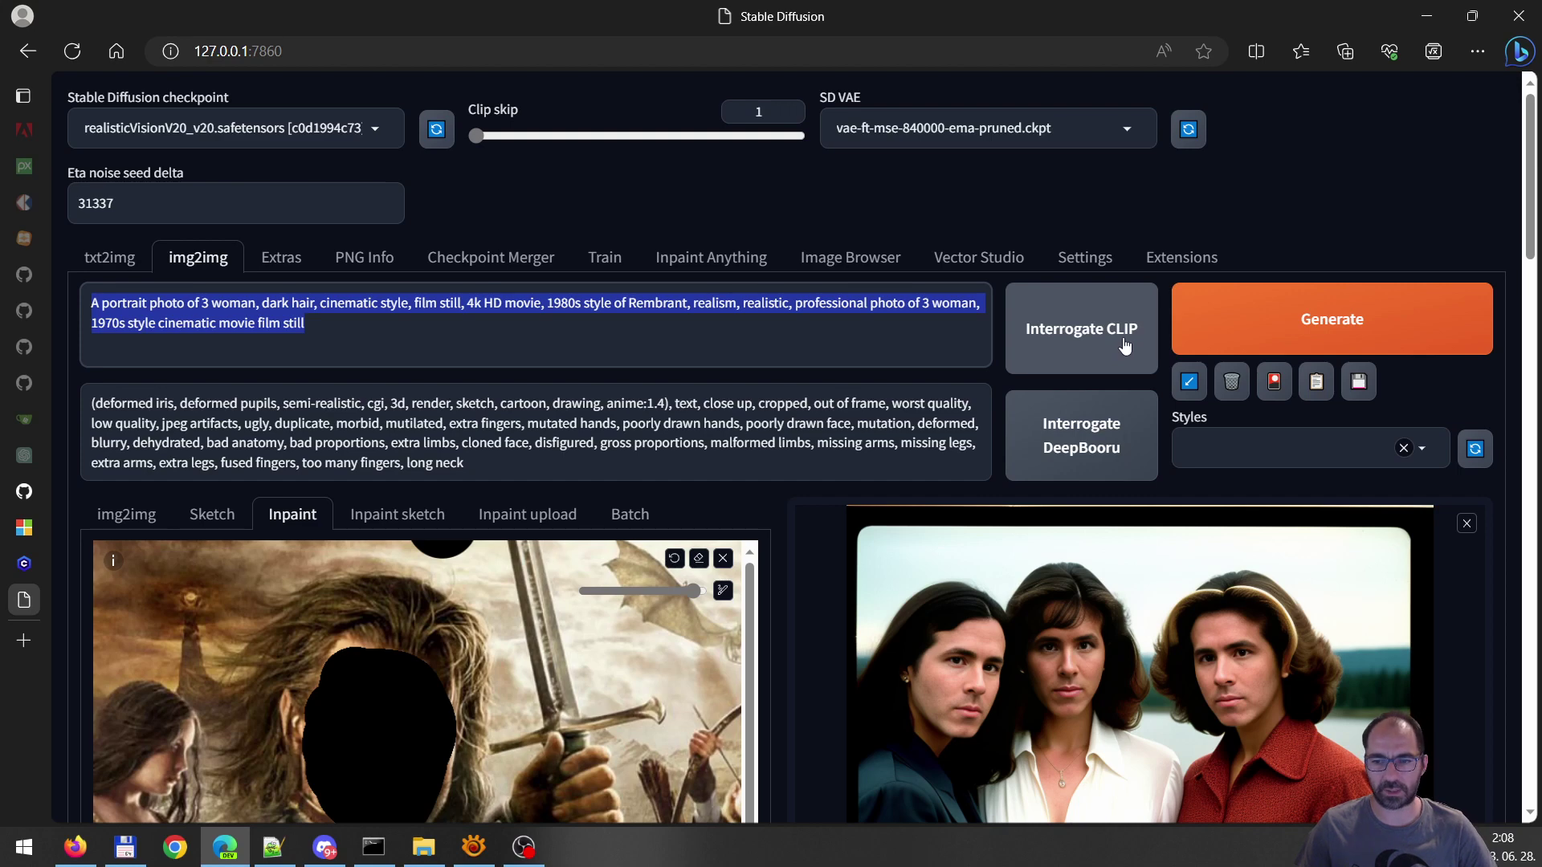
left_click(1061, 335)
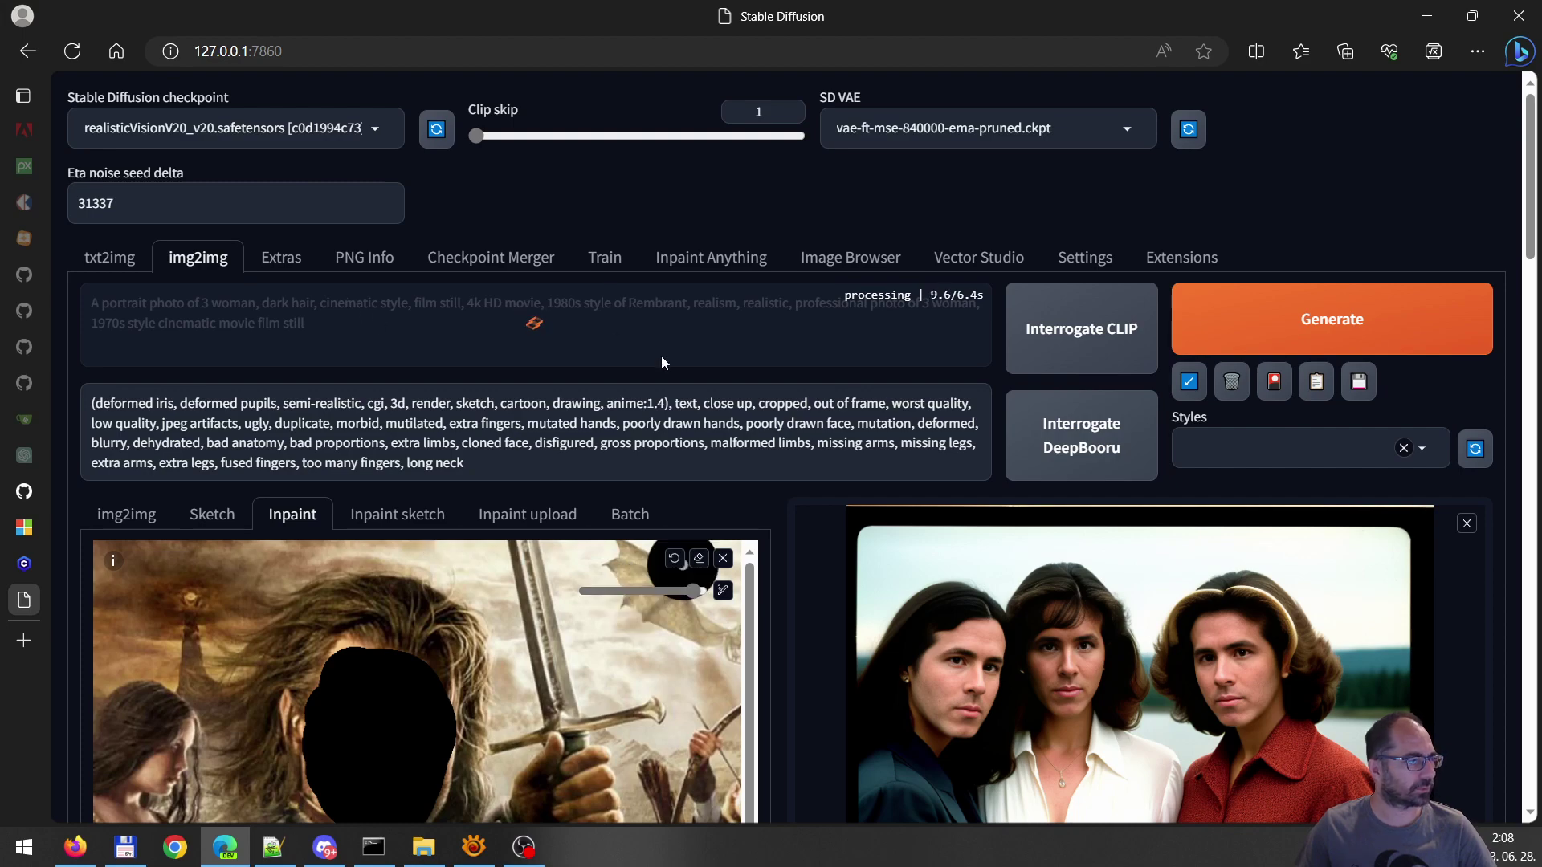
scroll(598, 385, "down", 3)
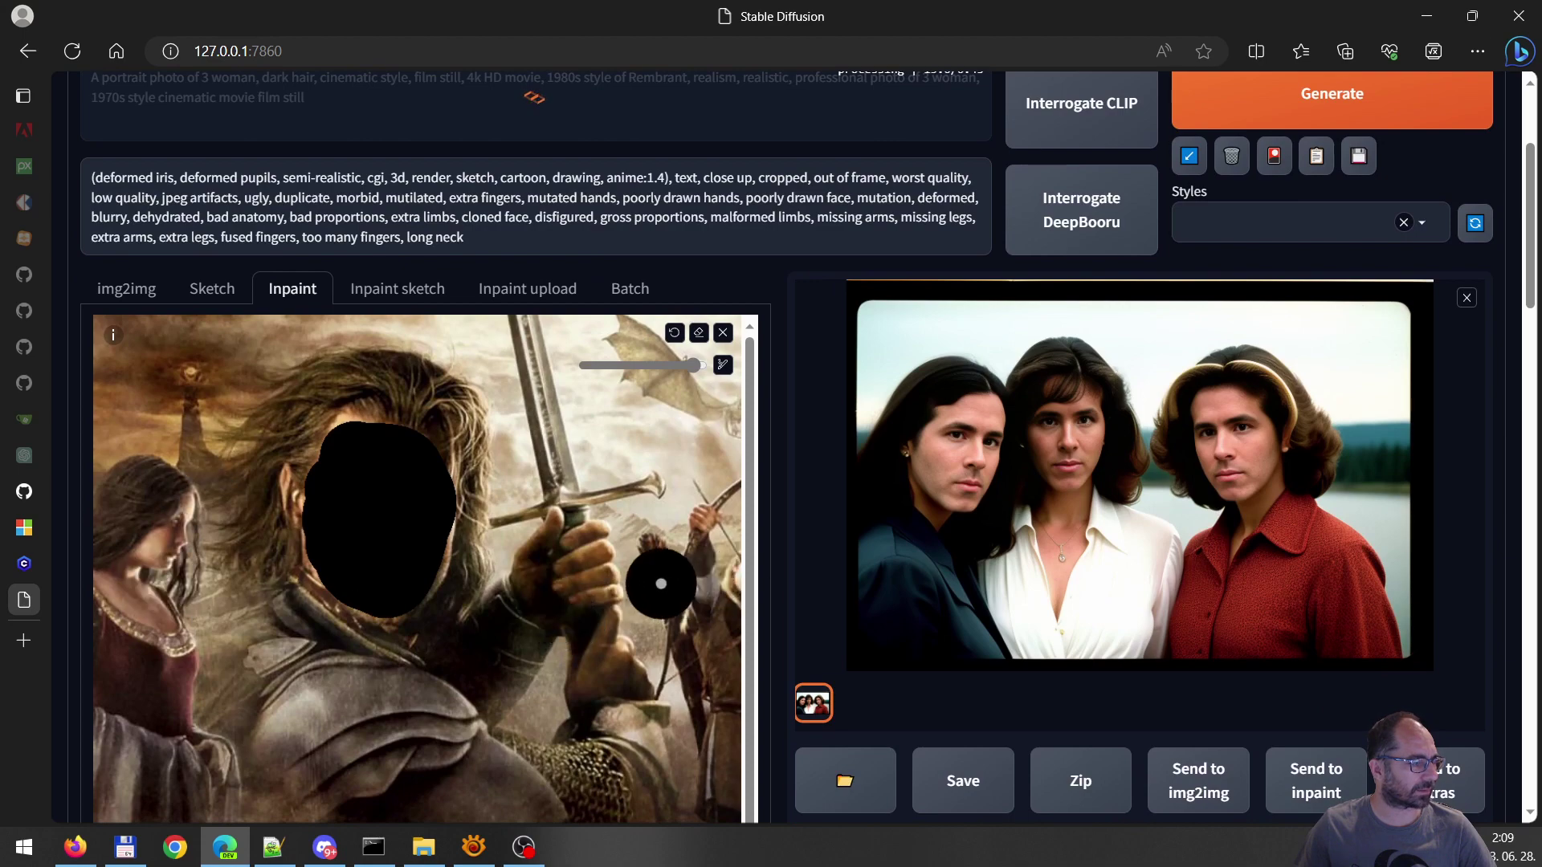
scroll(656, 595, "up", 3)
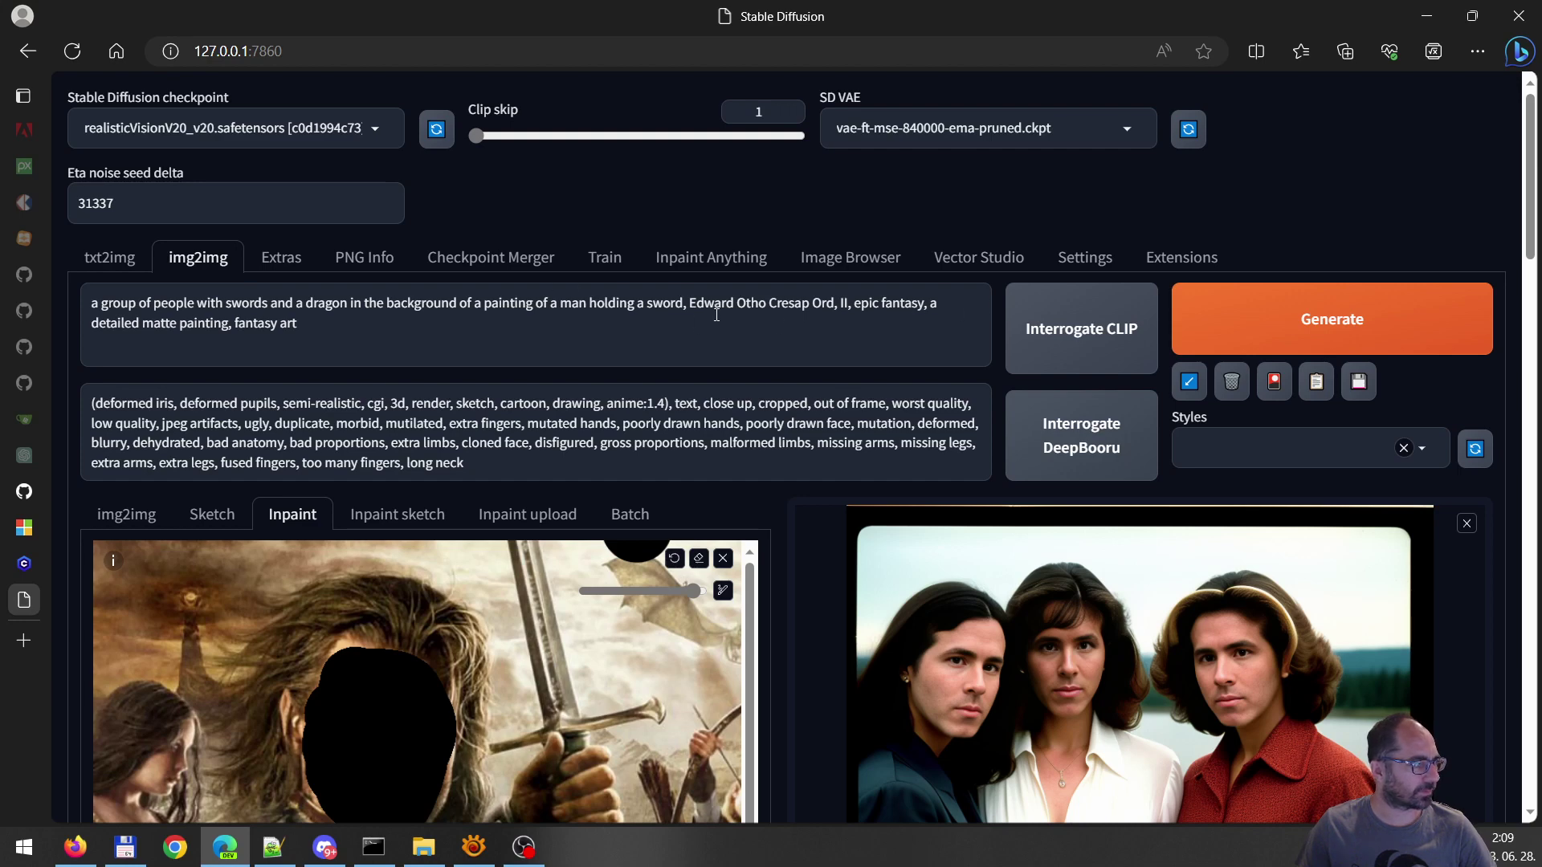
Set the inpaint area to Only masked
scroll(716, 315, "down", 2)
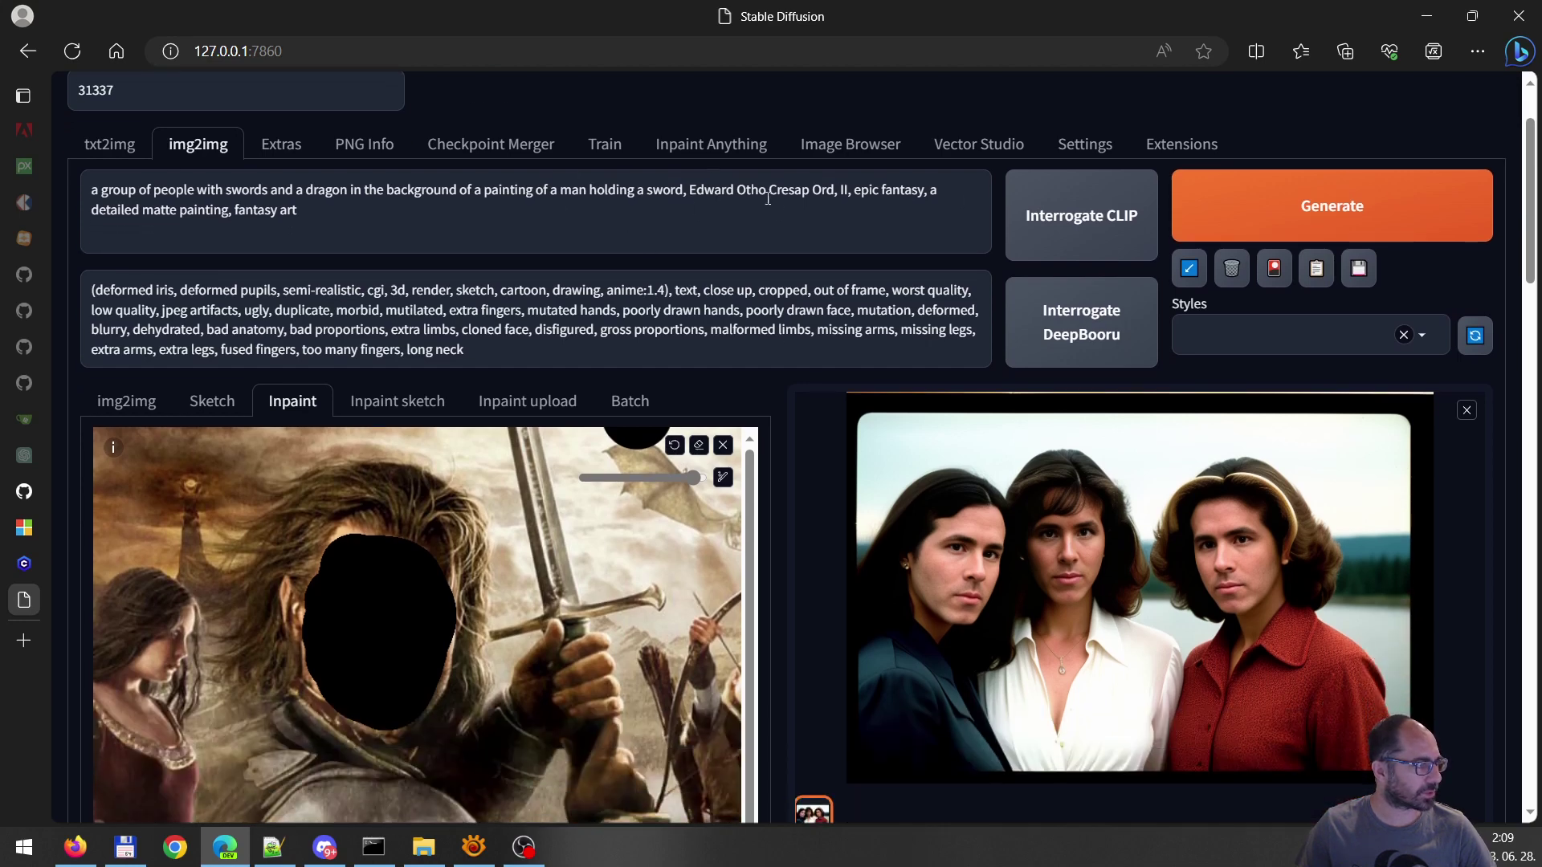
scroll(811, 437, "down", 6)
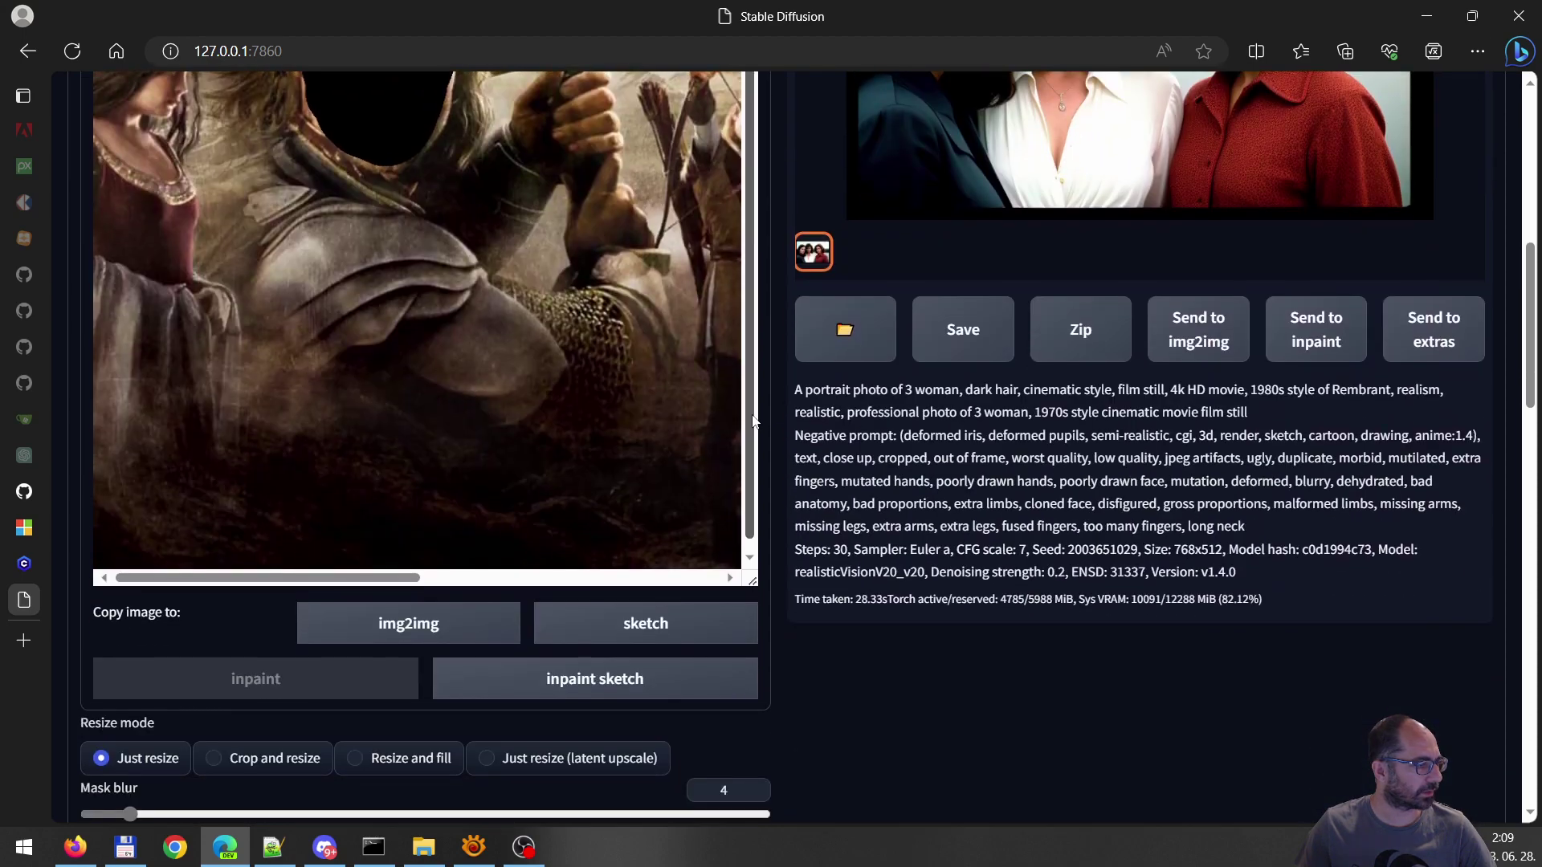
scroll(688, 420, "down", 4)
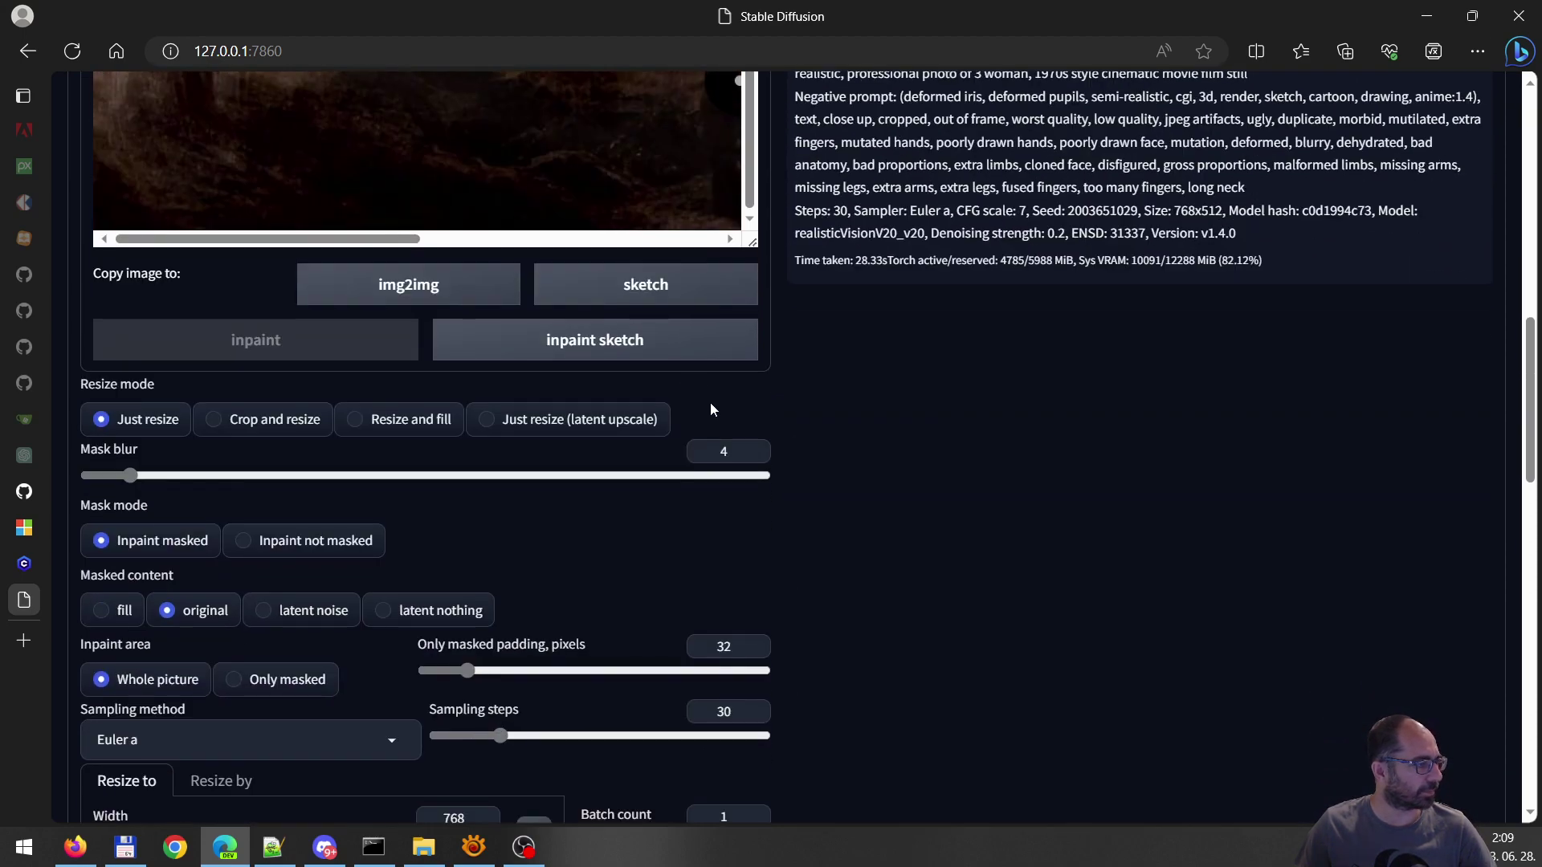
scroll(610, 471, "up", 10)
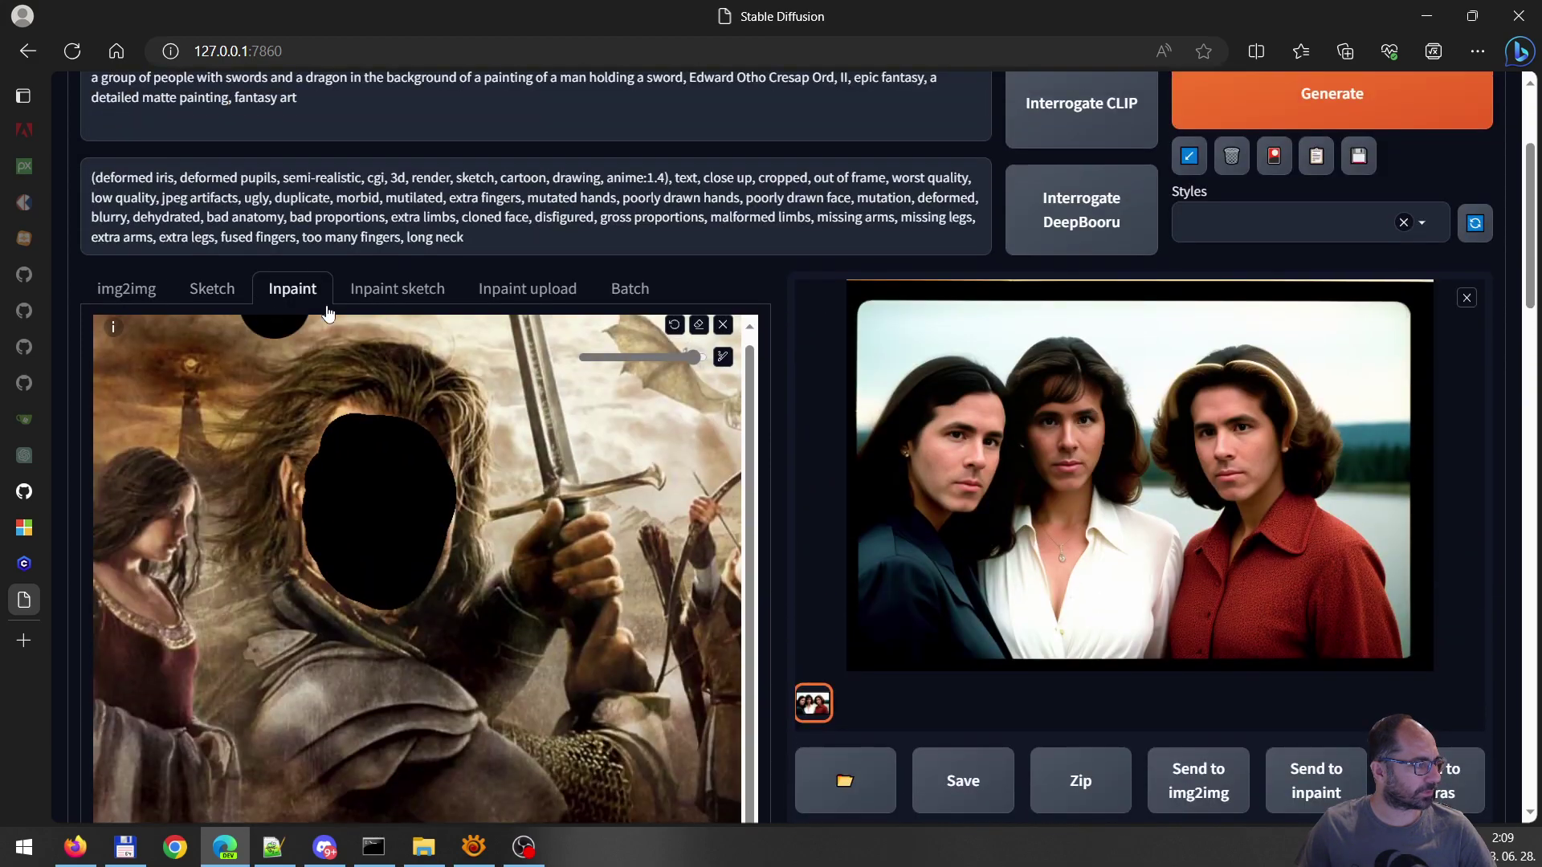
scroll(359, 399, "down", 11)
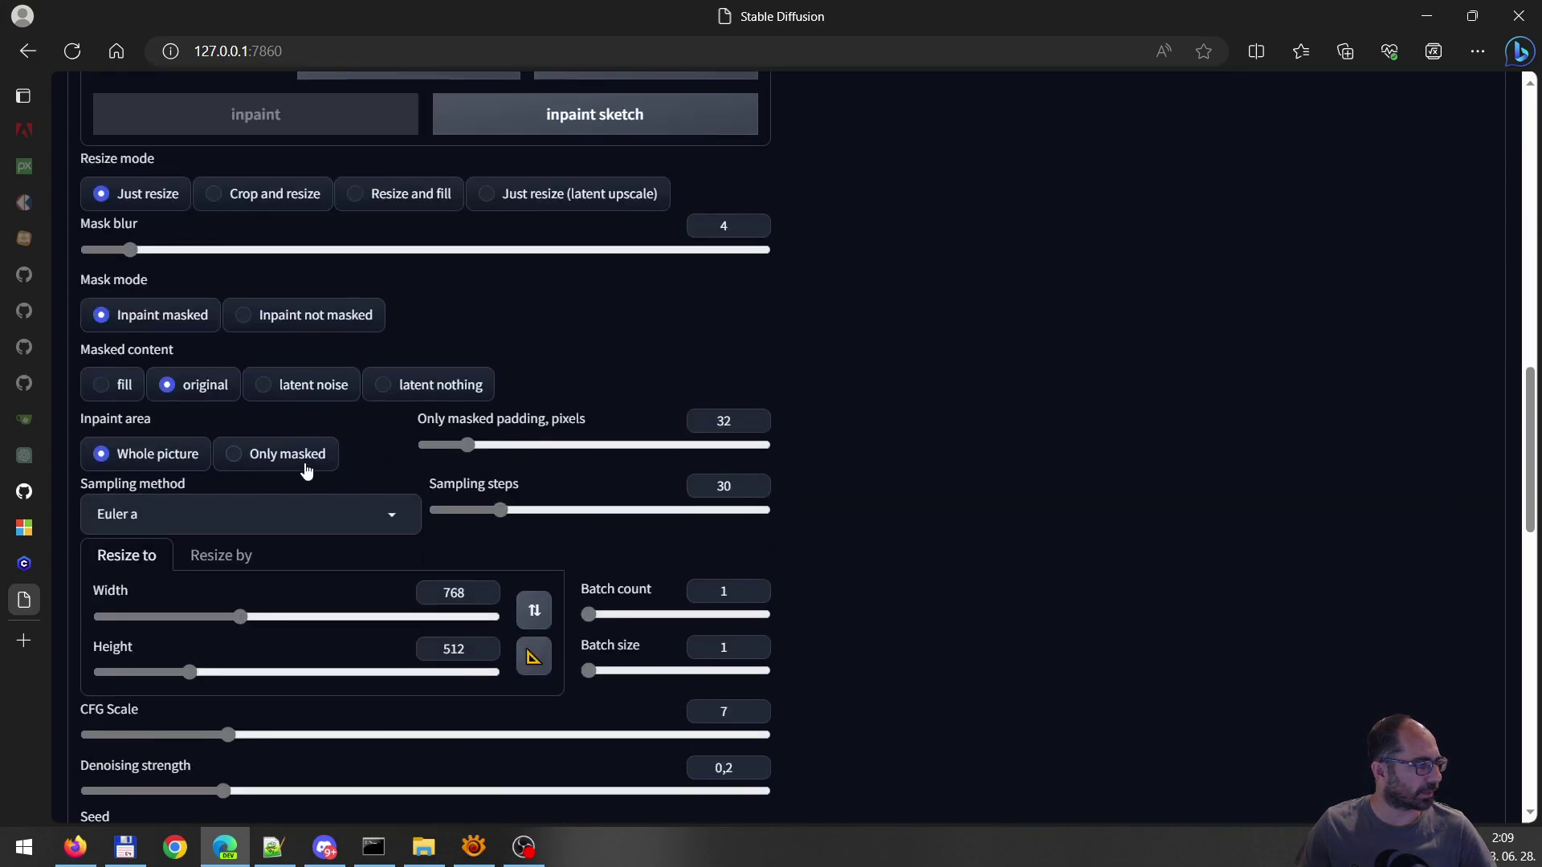
left_click(291, 460)
Compare the img2img input image with the masked inpaint image, and check the inpaint area and output size settings
scroll(1200, 562, "up", 12)
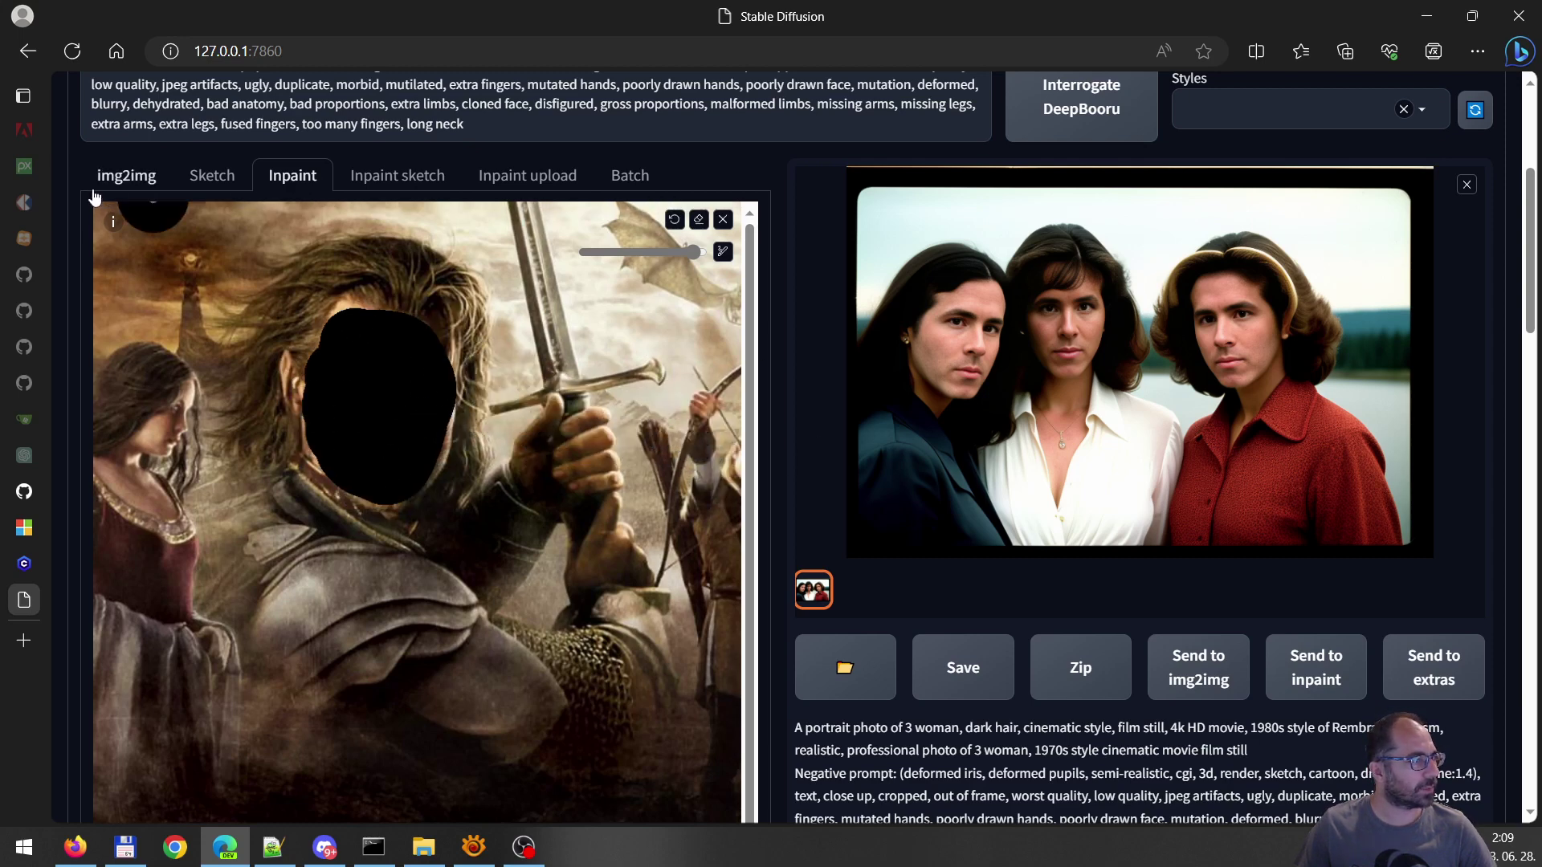
left_click(132, 182)
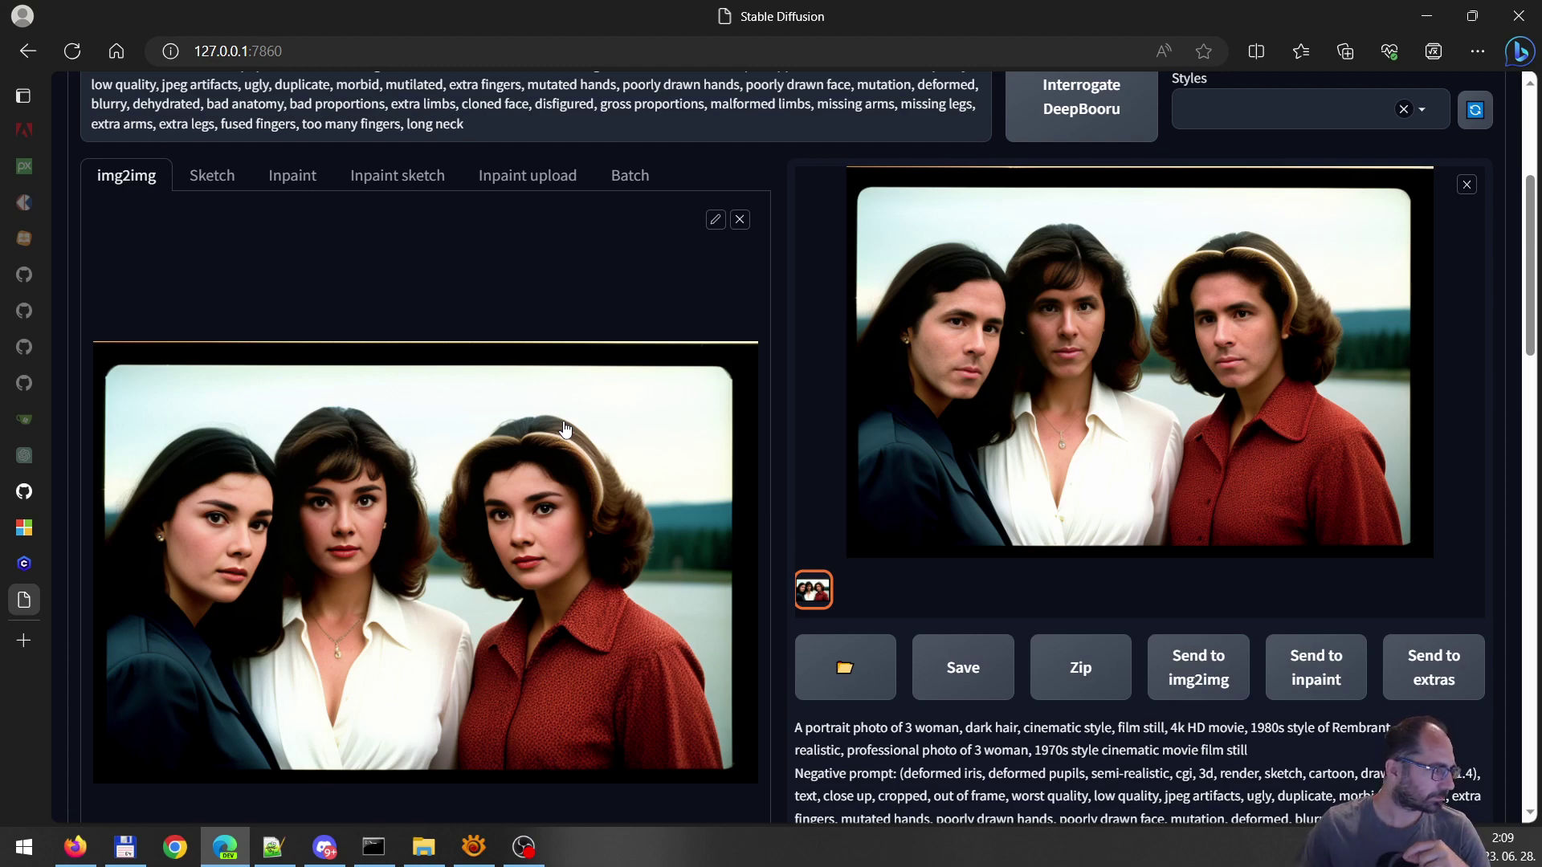
left_click(306, 181)
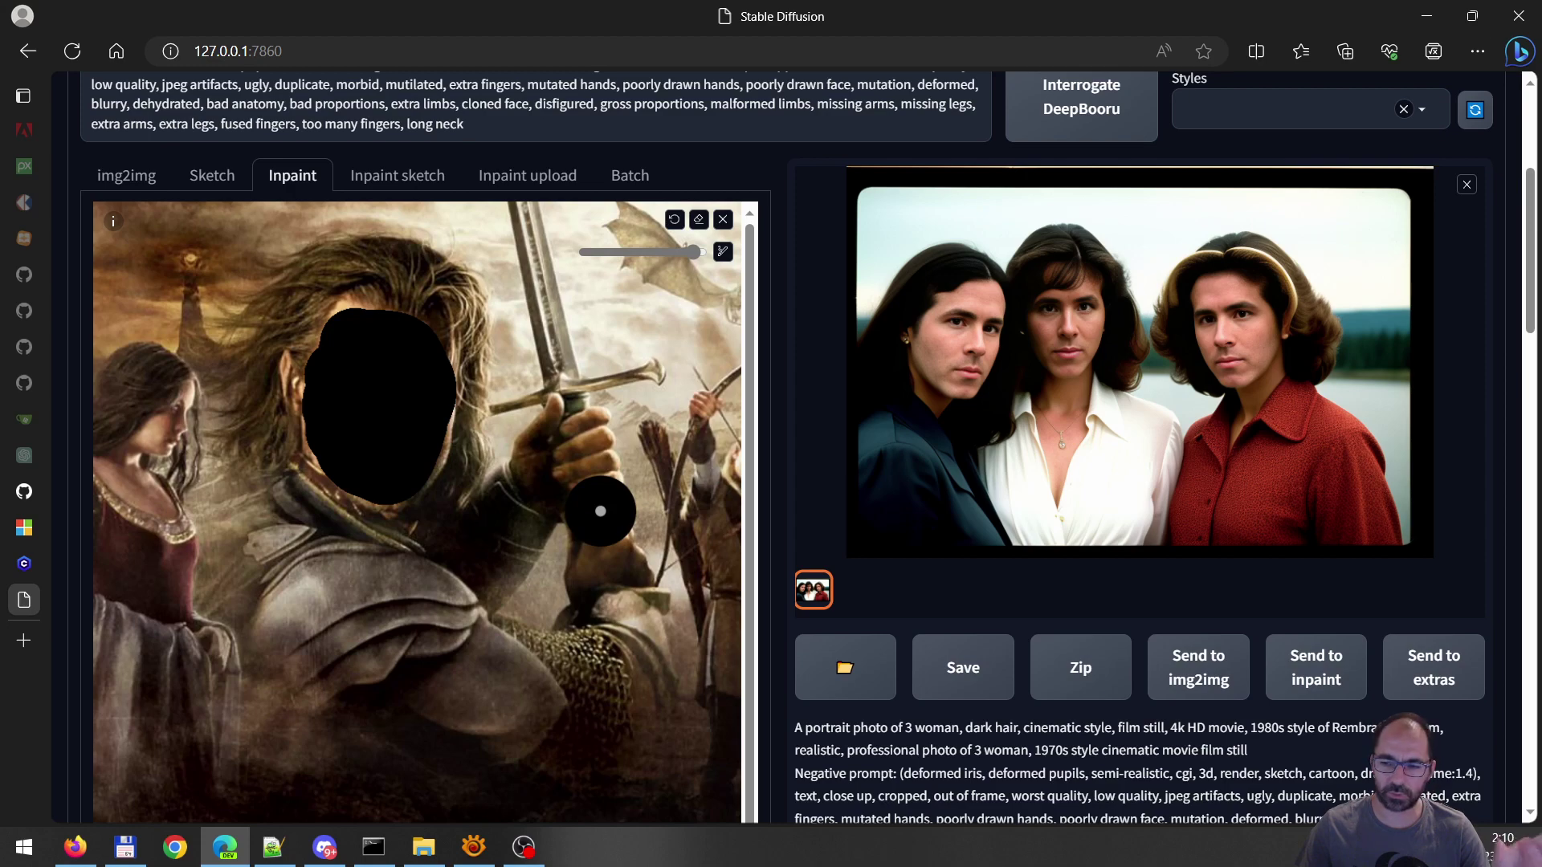
scroll(611, 481, "down", 10)
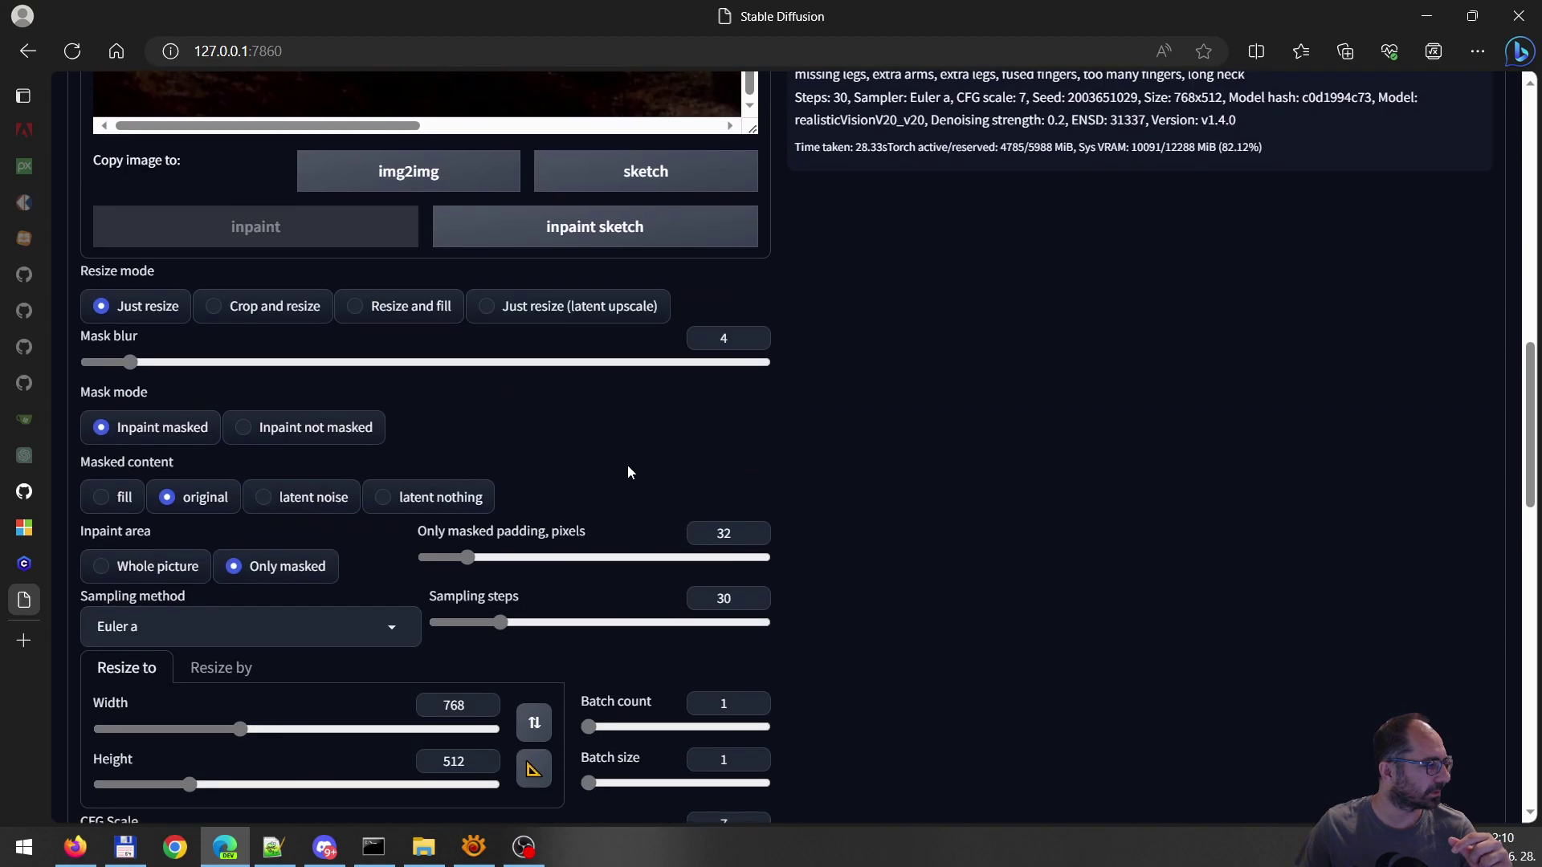
scroll(499, 403, "down", 2)
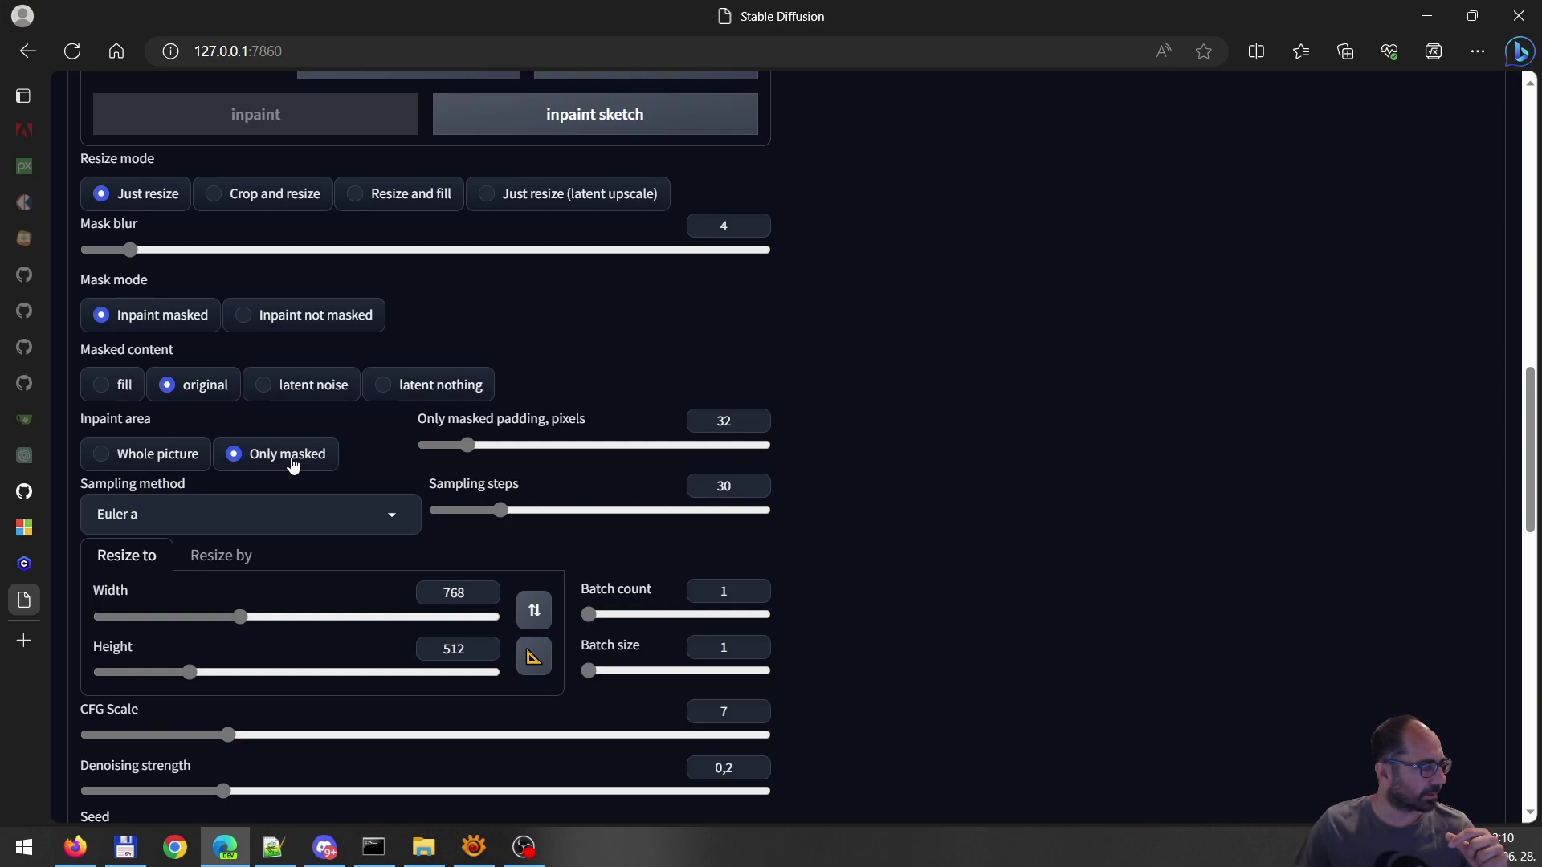
scroll(291, 465, "down", 3)
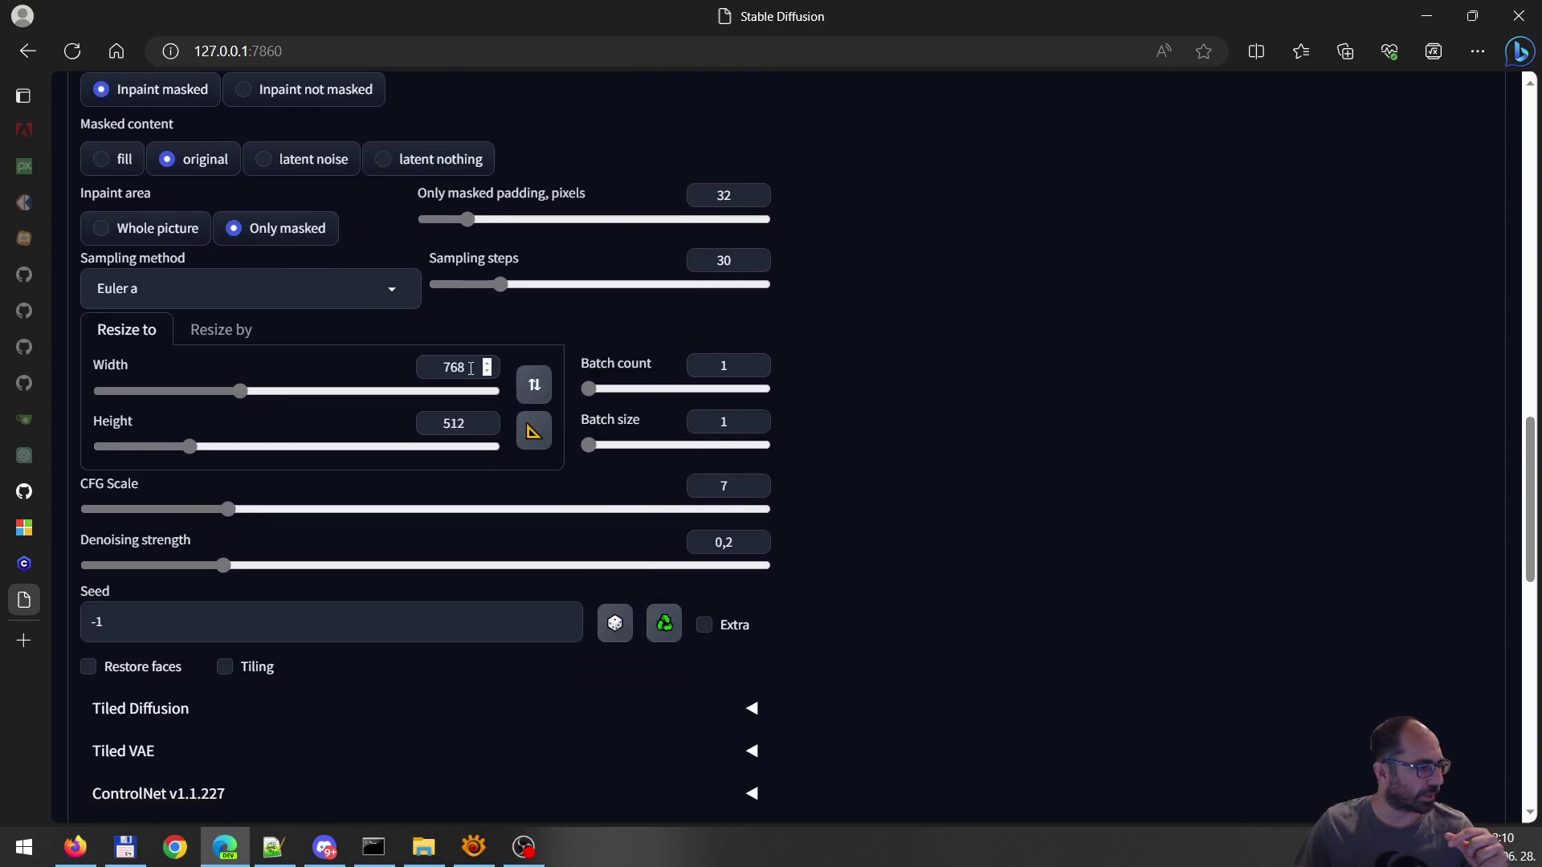
Set the inpaint output width to 512, after checking the masked image
scroll(500, 440, "up", 10)
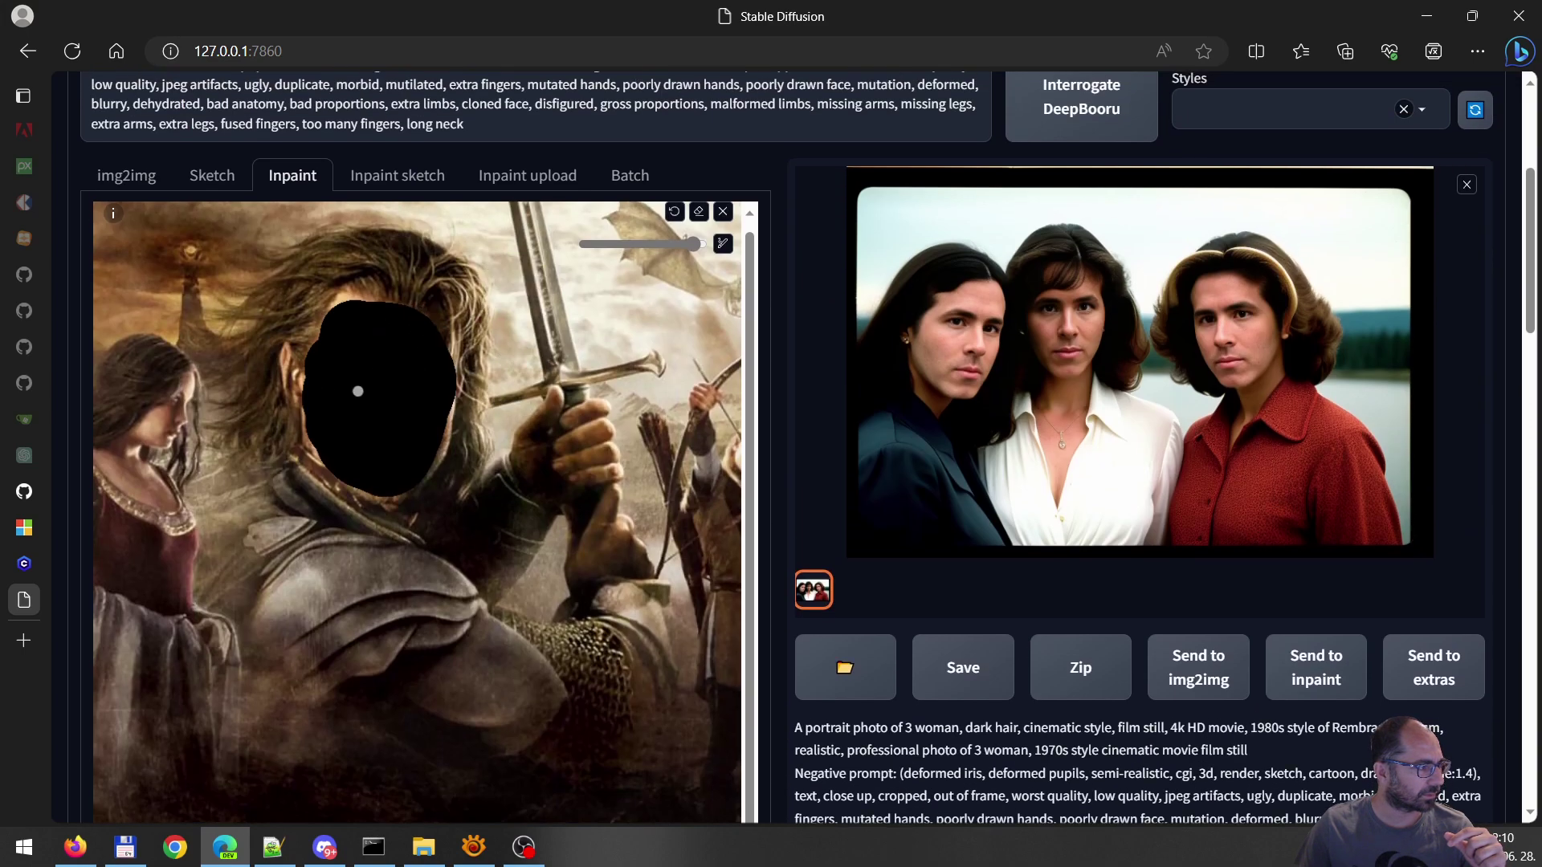
scroll(611, 453, "down", 10)
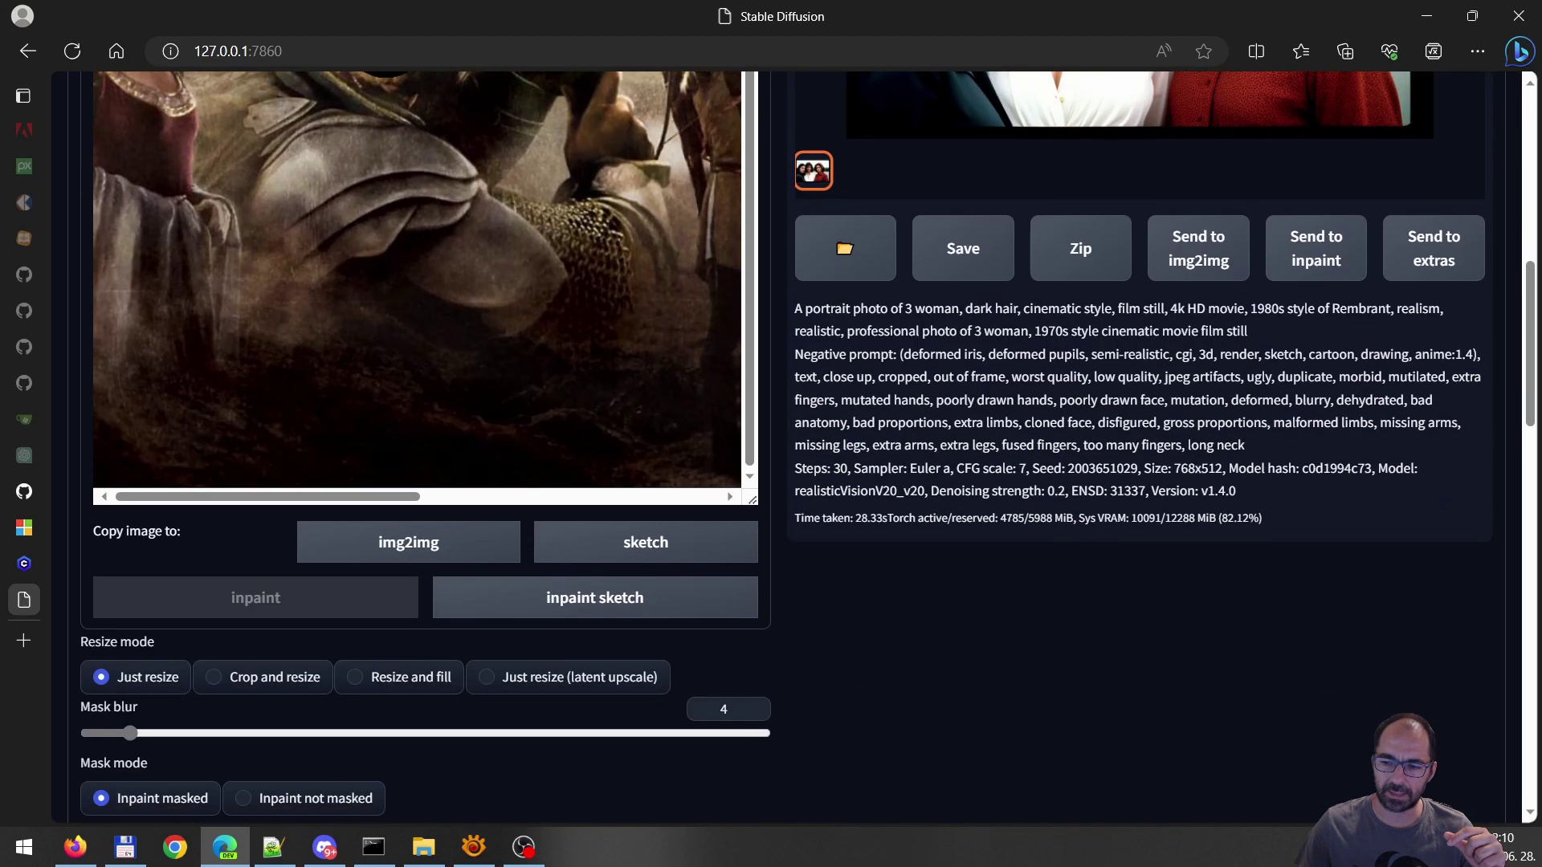
scroll(575, 461, "down", 3)
double_click(454, 480)
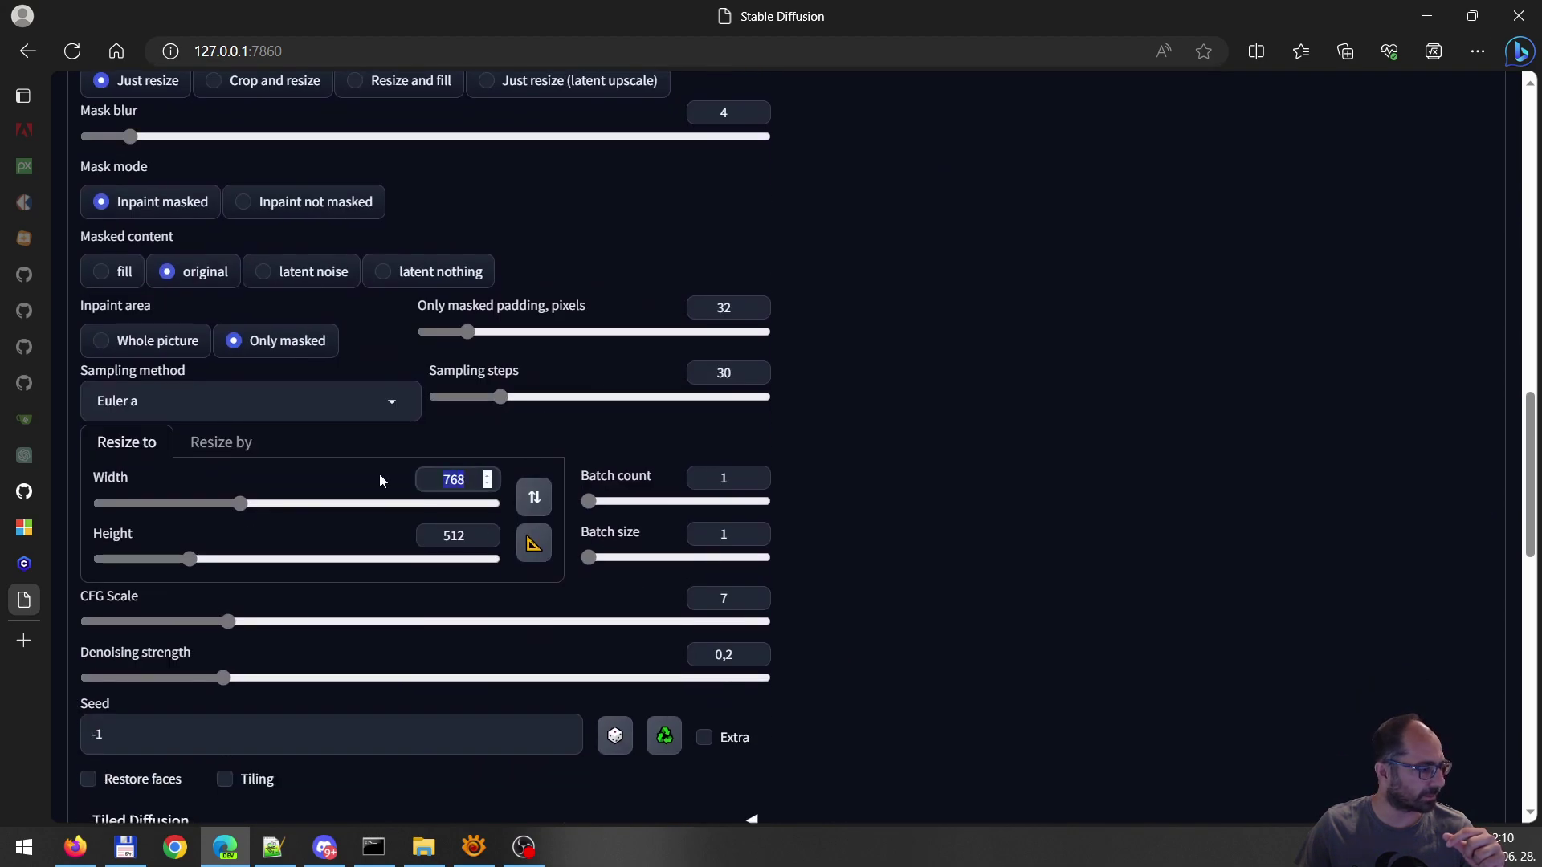
type("512")
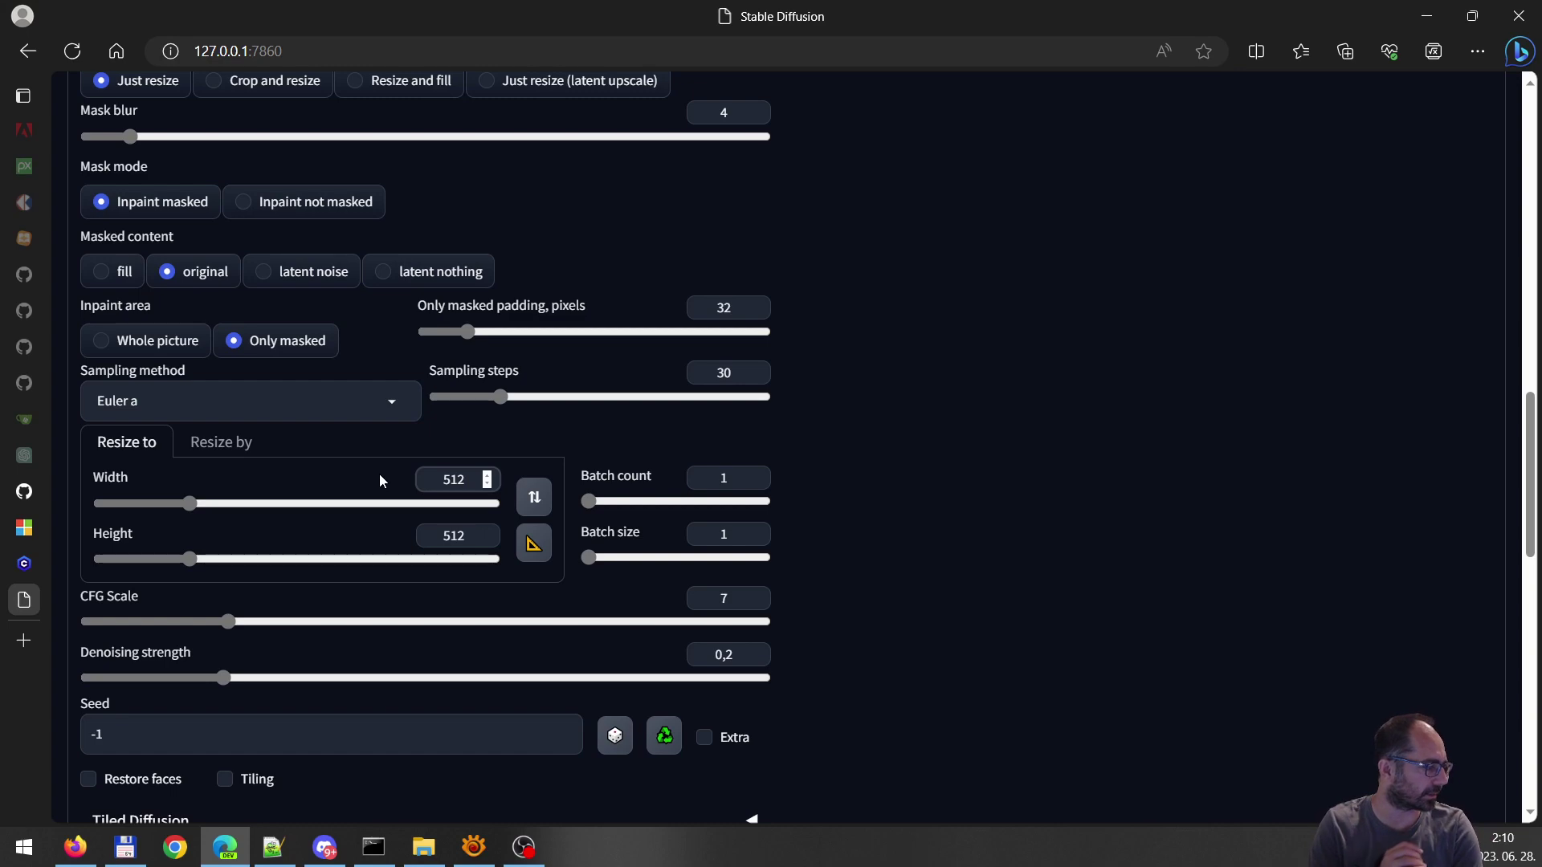
Set roop's comma separated face numbers to 0 so only the first face is swapped
scroll(961, 435, "down", 7)
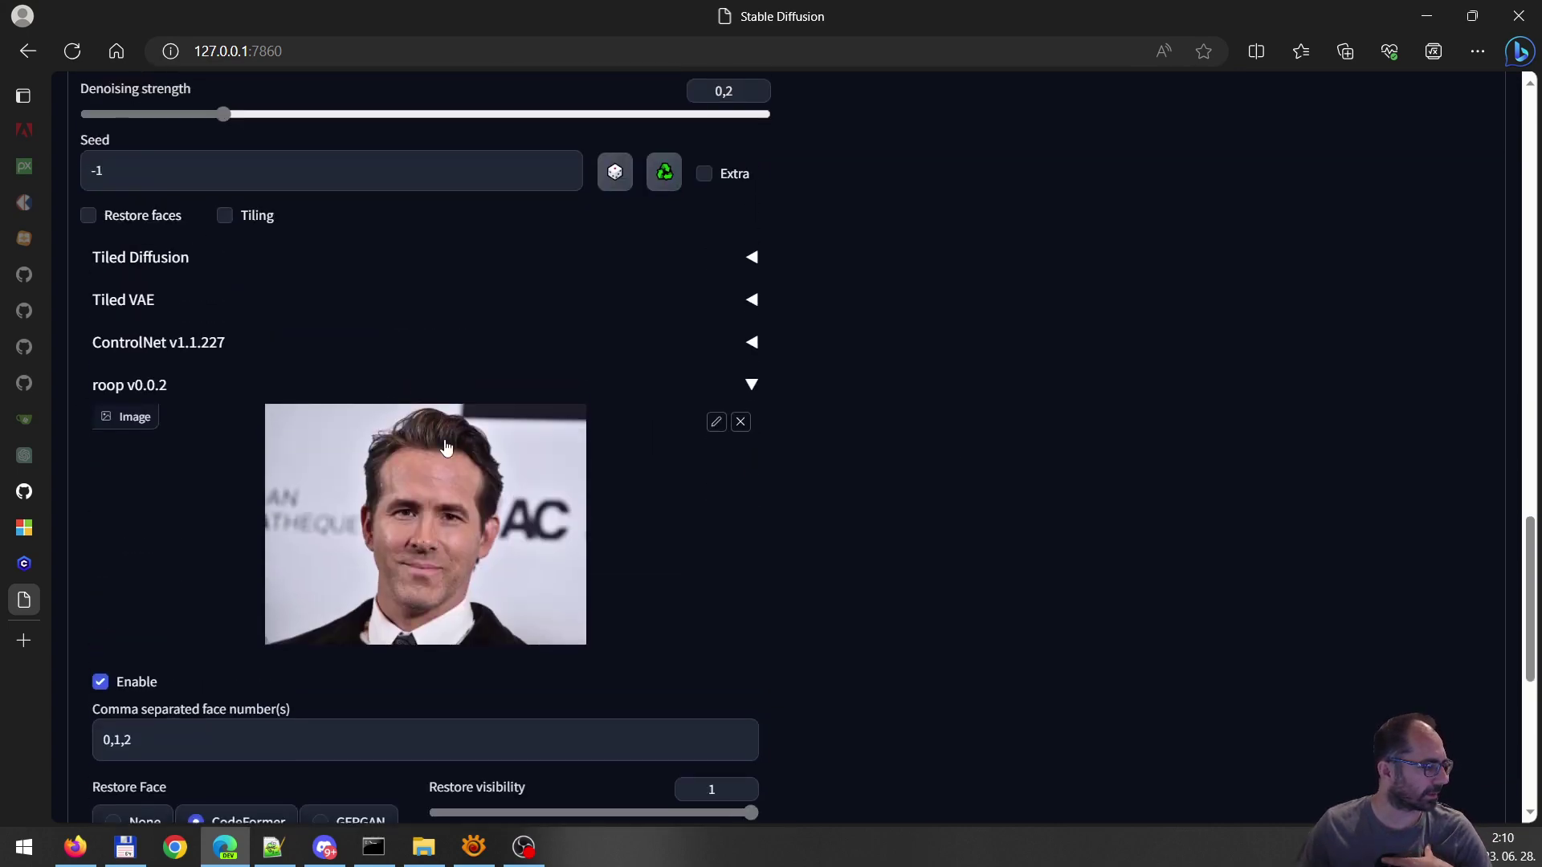
scroll(600, 476, "down", 1)
left_click(205, 627)
key("ctrl+a")
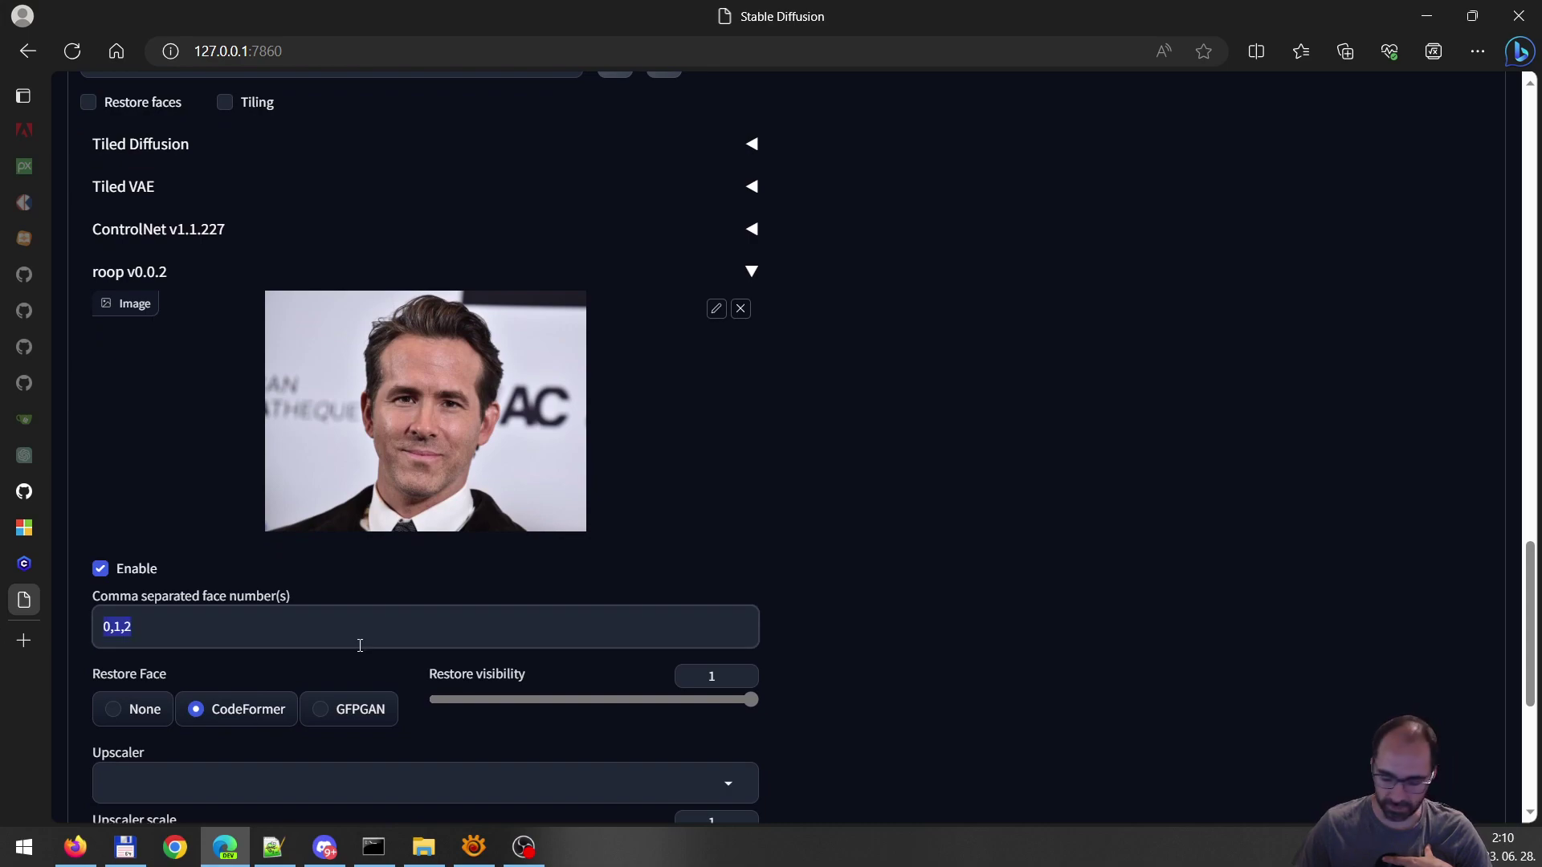
type("0")
left_click(884, 529)
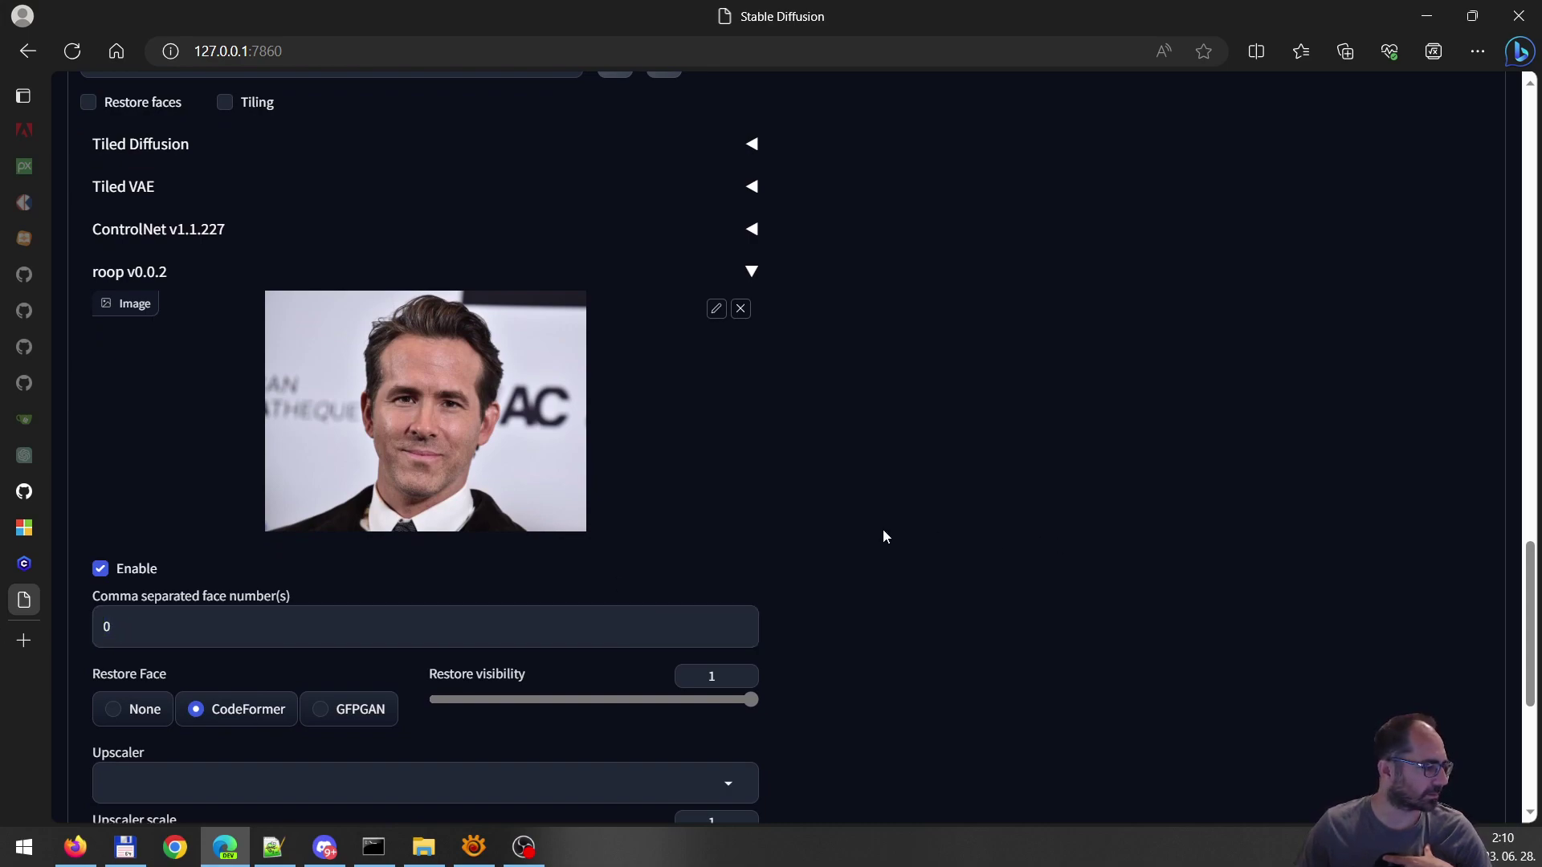
Generate the inpainted face swap and inspect the swordsman's face in the enlarged result
scroll(883, 522, "up", 8)
scroll(975, 525, "up", 10)
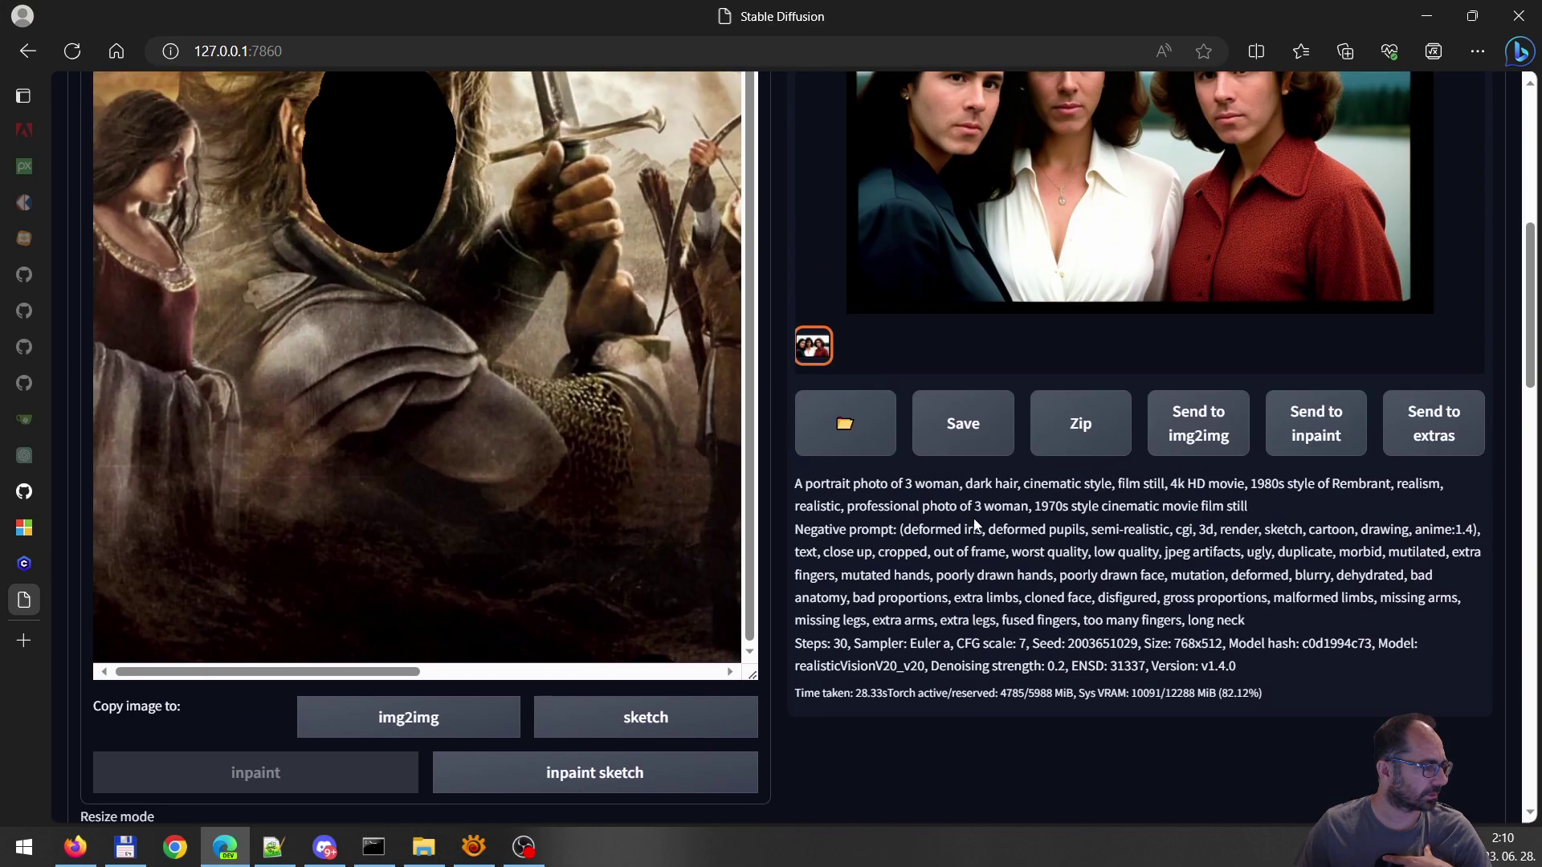
left_click(1339, 113)
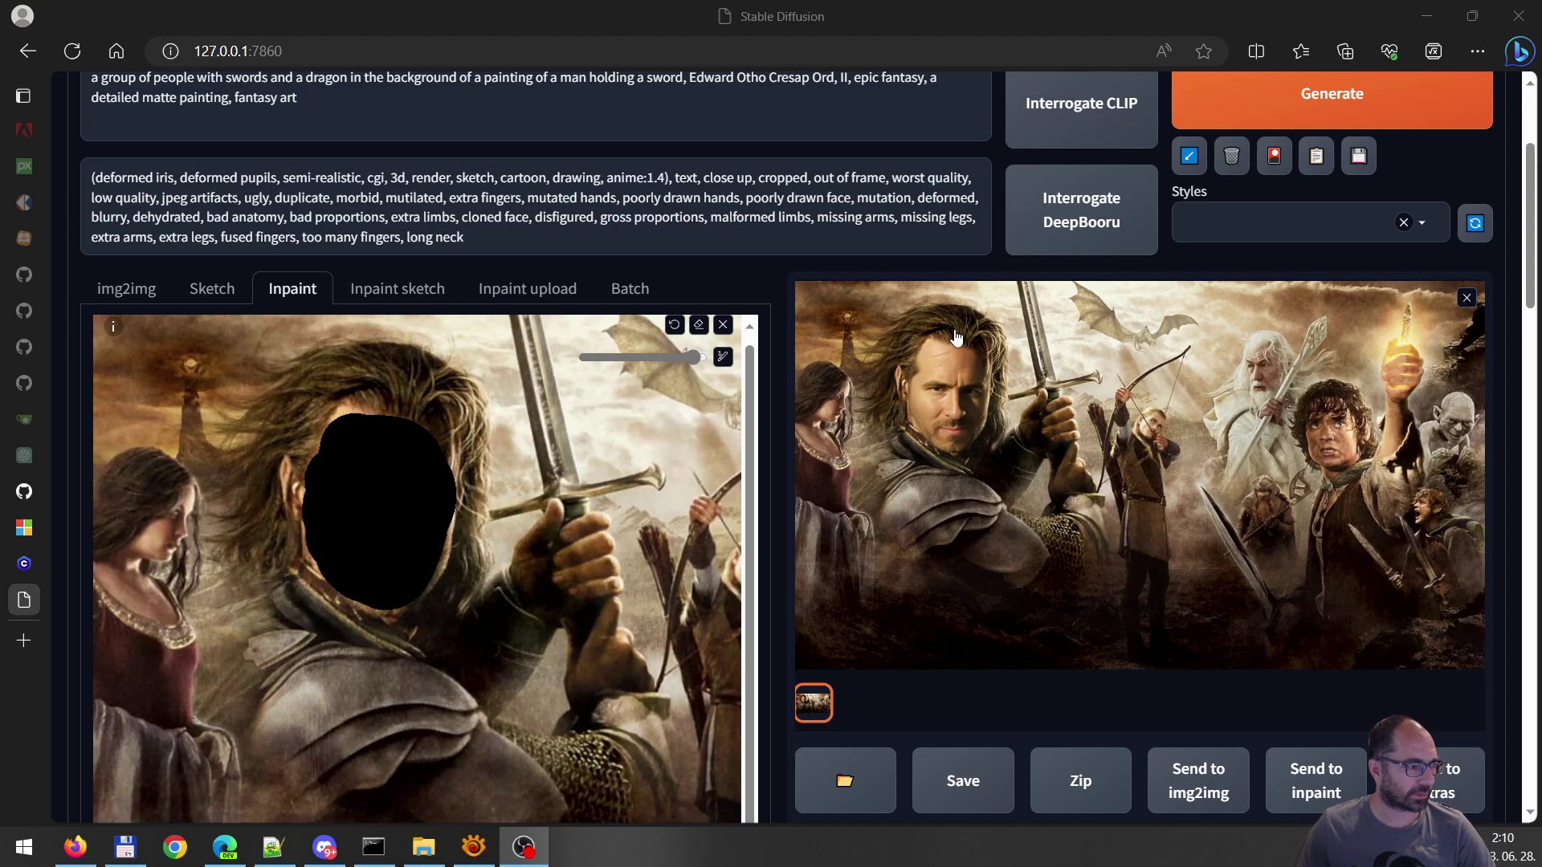
left_click(977, 439)
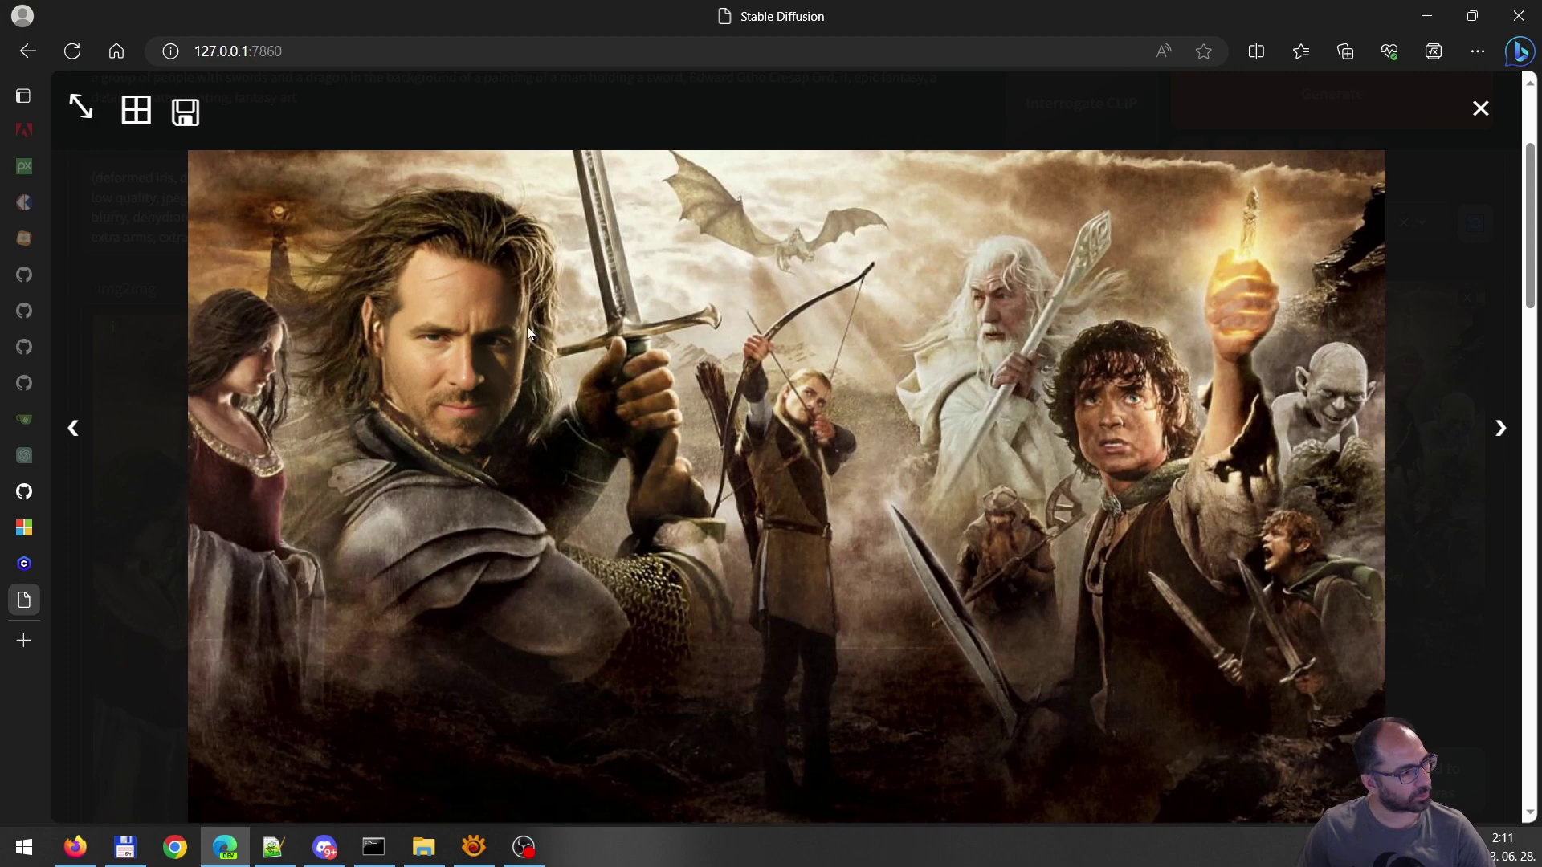
left_click(1480, 107)
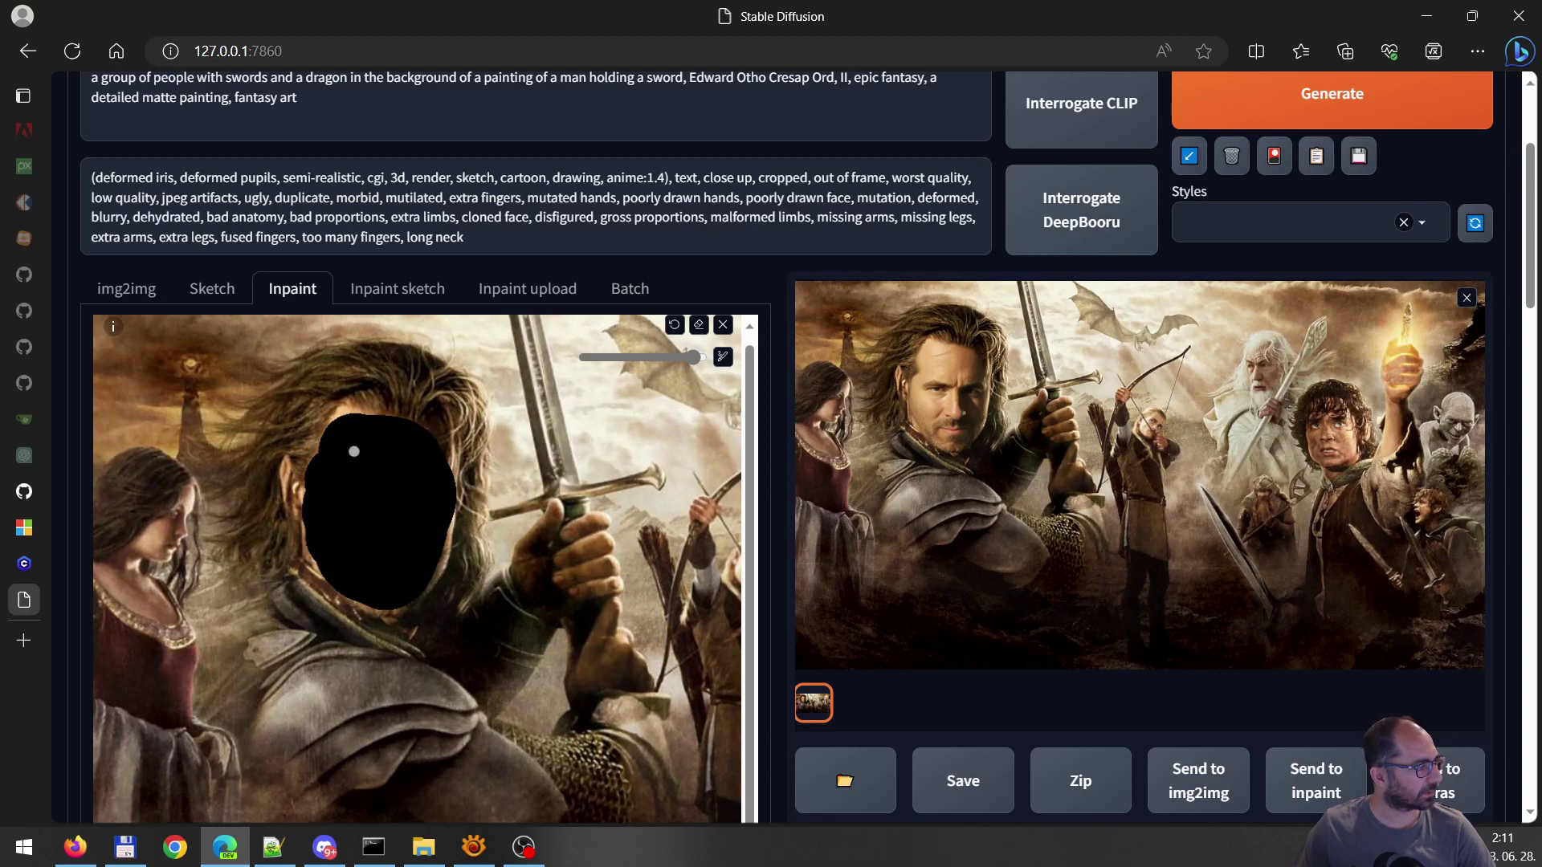
Extend the swordsman's face mask up over the forehead, then regenerate and inspect the enlarged result
mouse_move(354, 451)
left_mouse_down()
mouse_move(362, 428)
mouse_move(404, 436)
mouse_move(422, 465)
mouse_move(377, 422)
mouse_move(347, 433)
mouse_move(340, 464)
left_mouse_up()
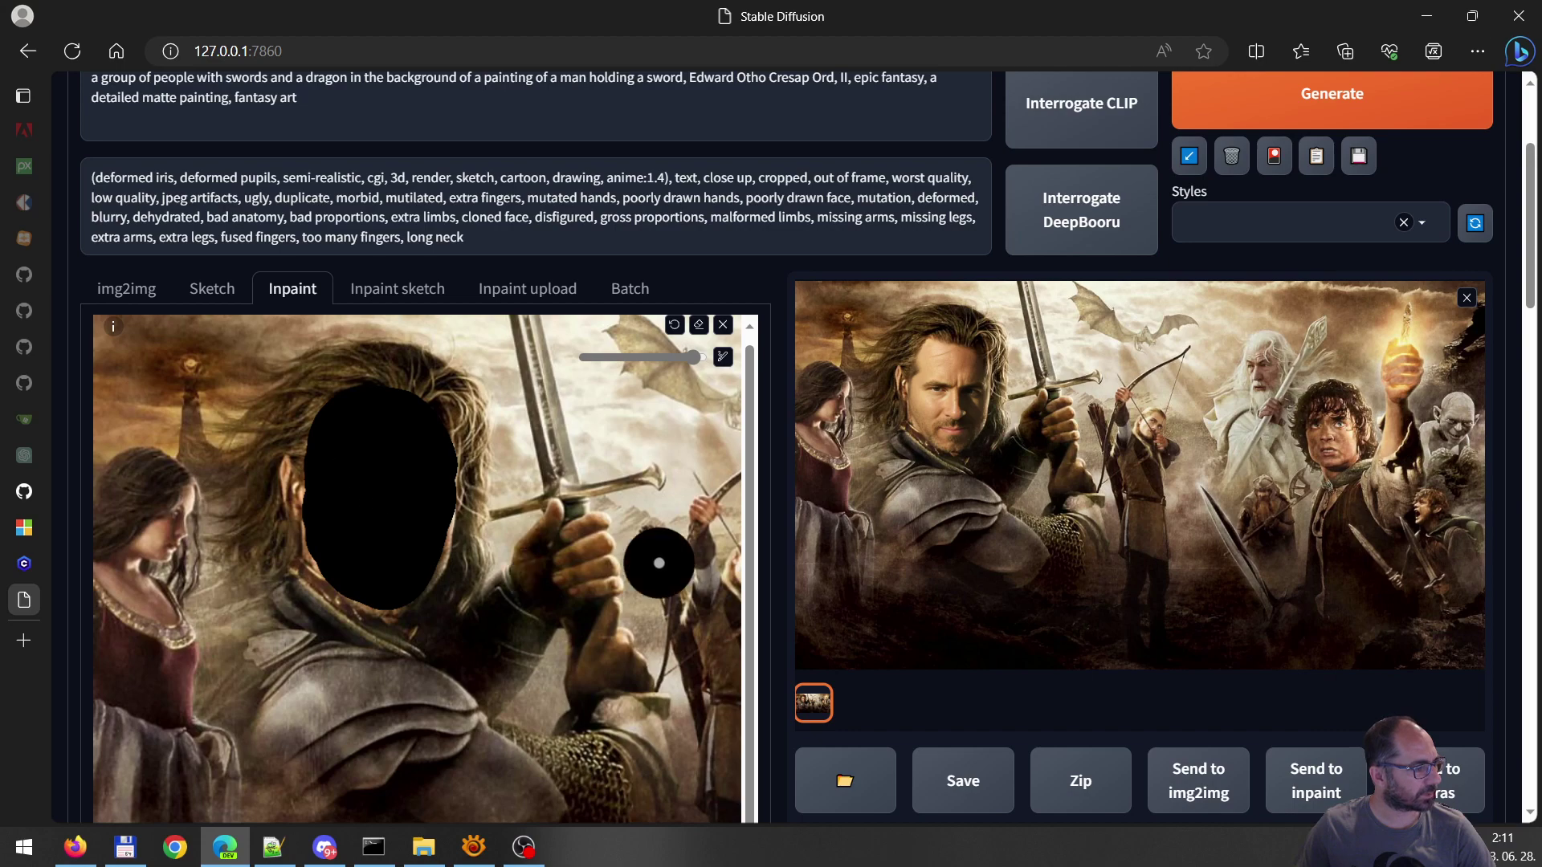
left_click(1352, 112)
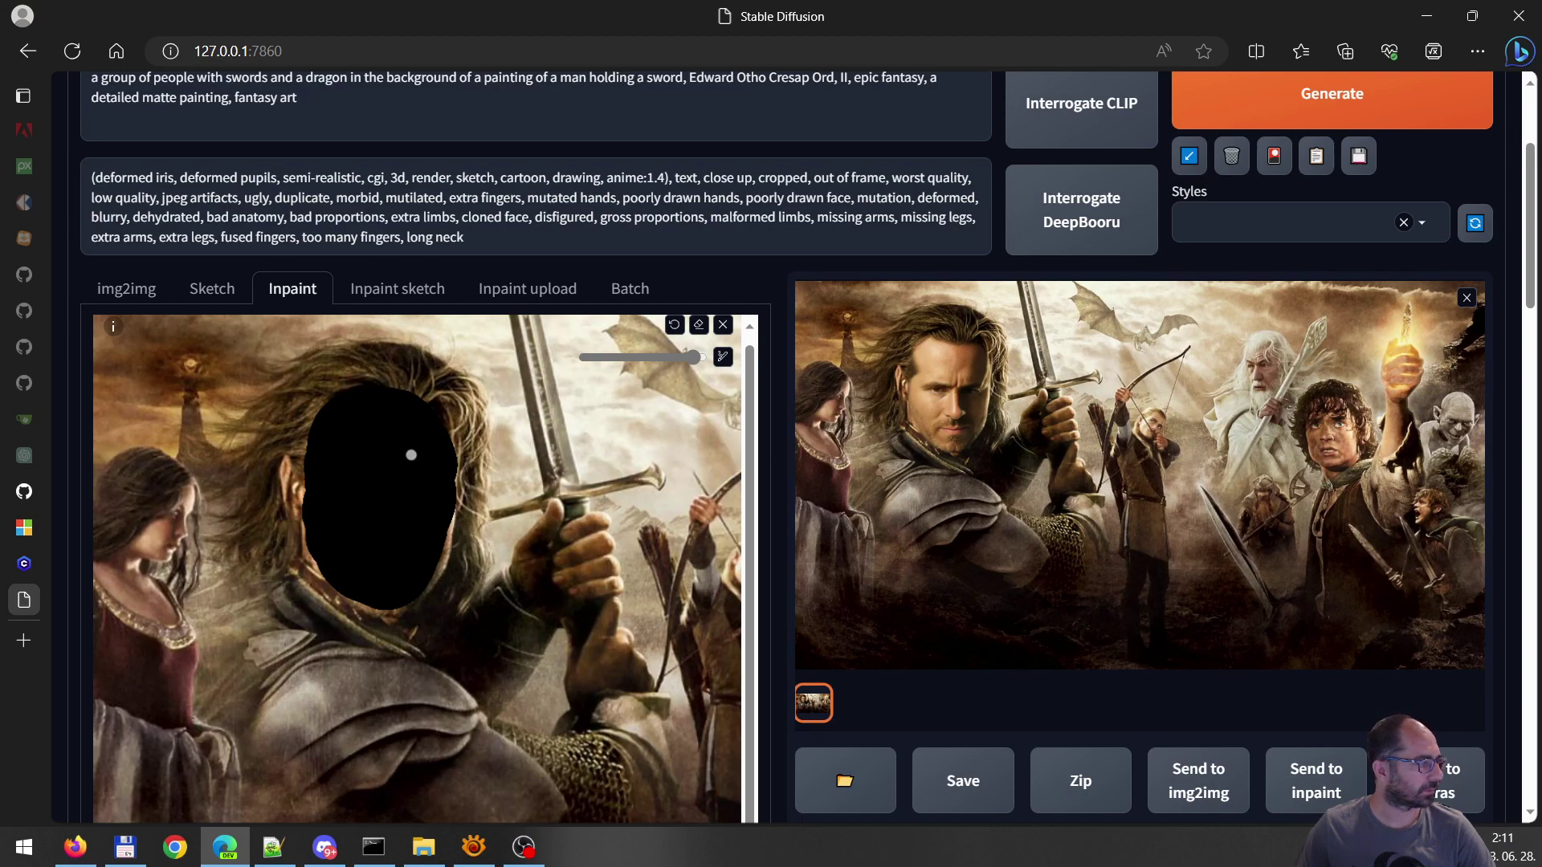
scroll(440, 292, "down", 10)
scroll(463, 513, "down", 1)
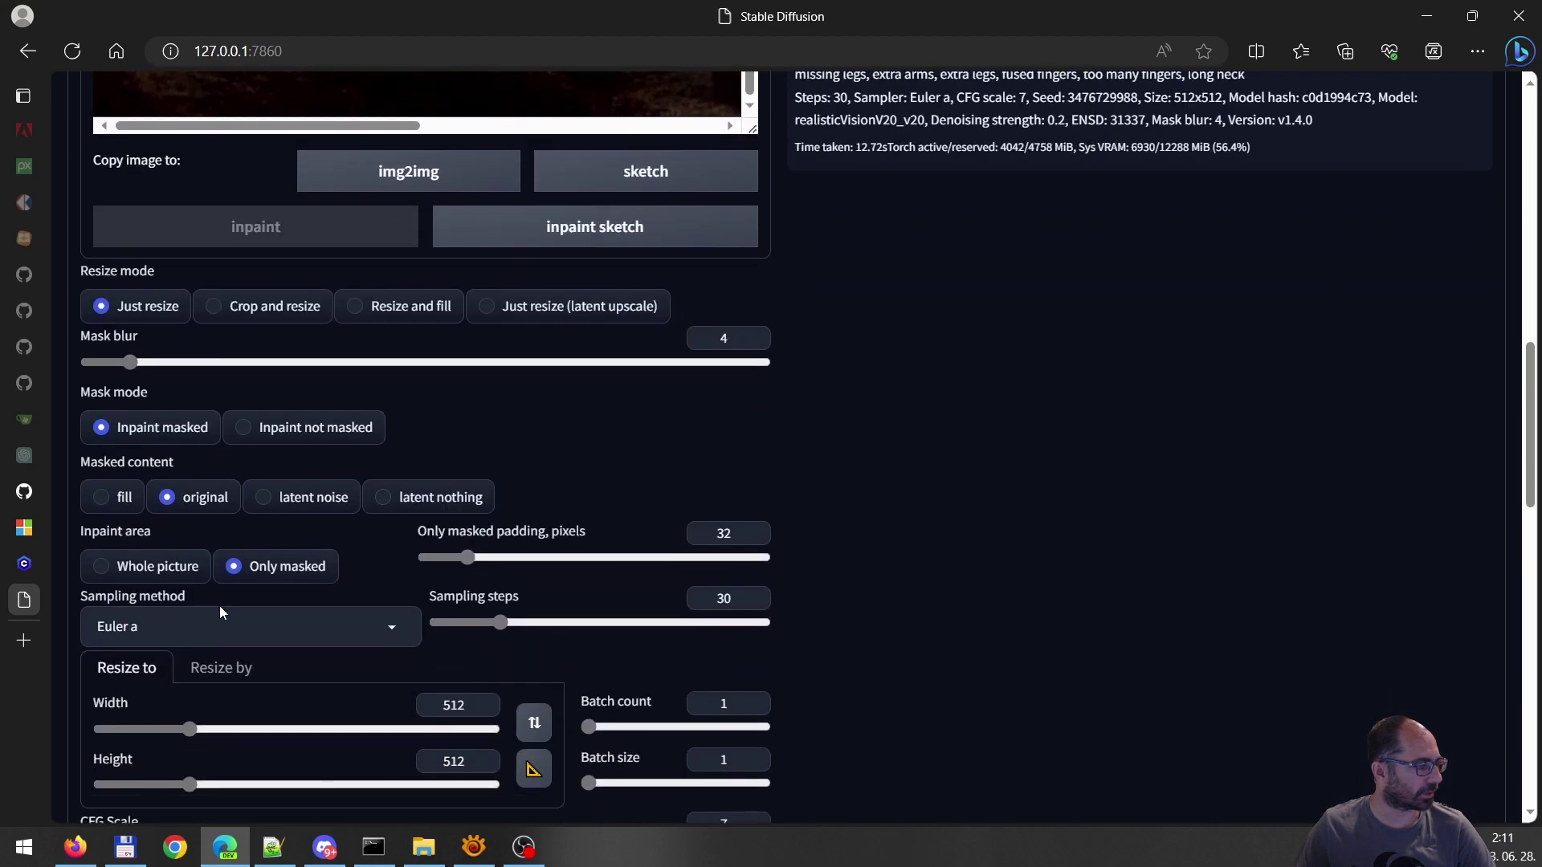
scroll(1054, 617, "up", 10)
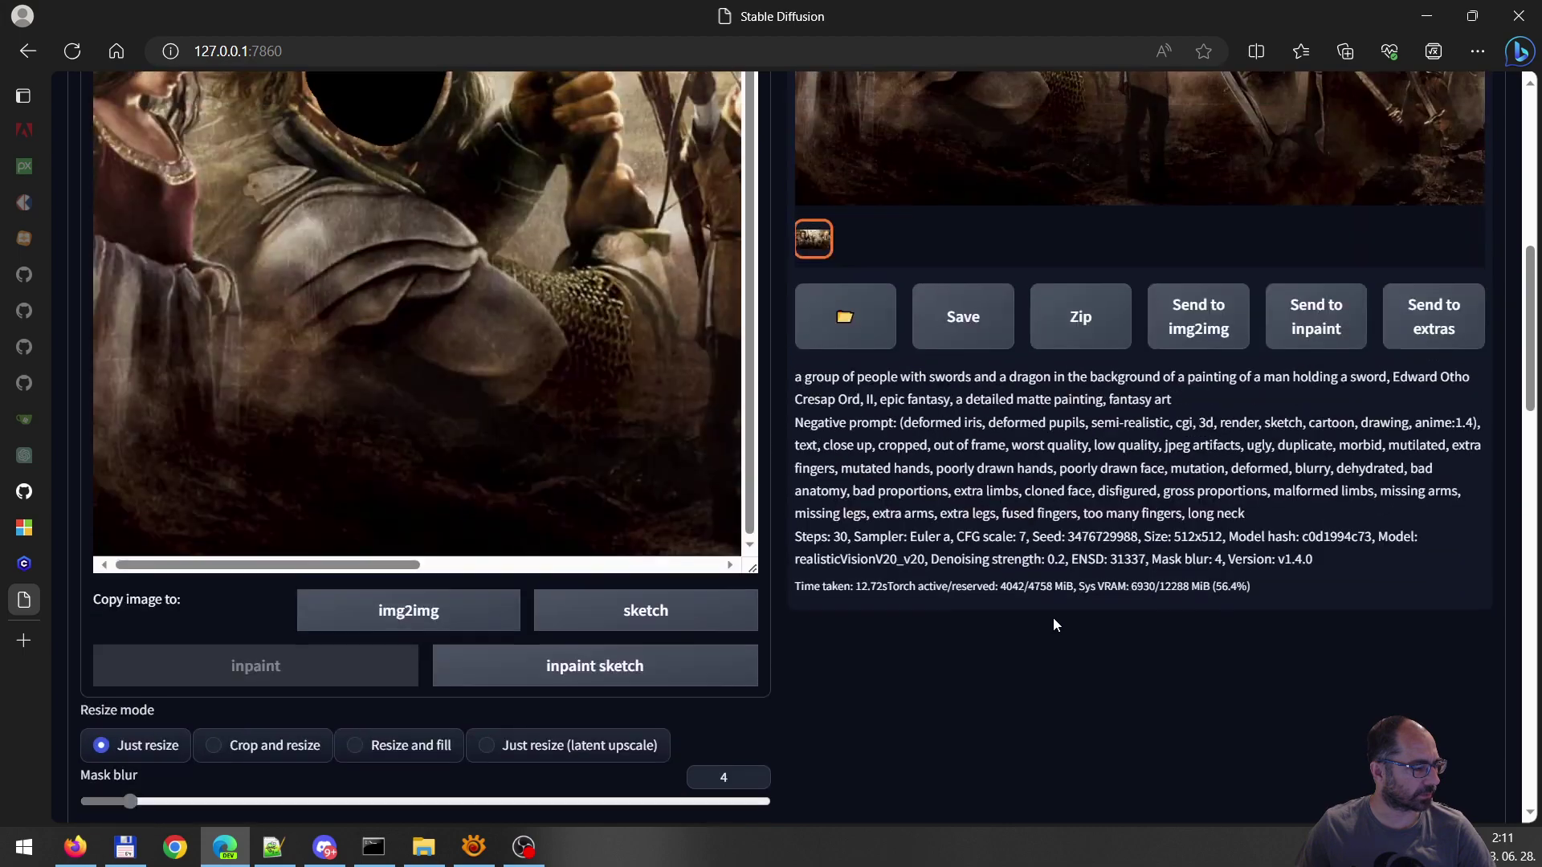
left_click(981, 472)
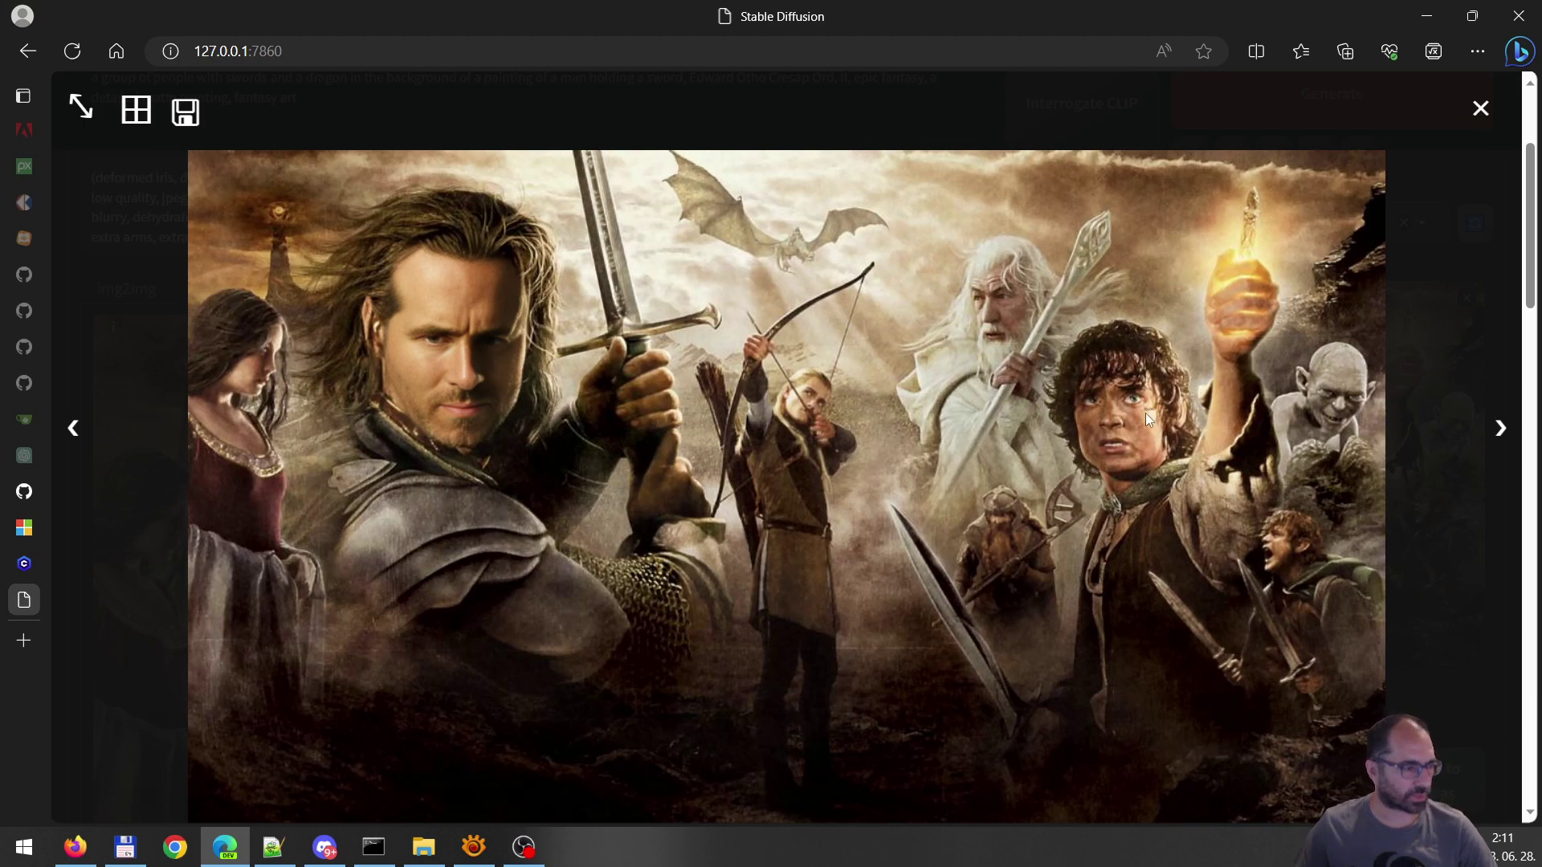
left_click(1429, 138)
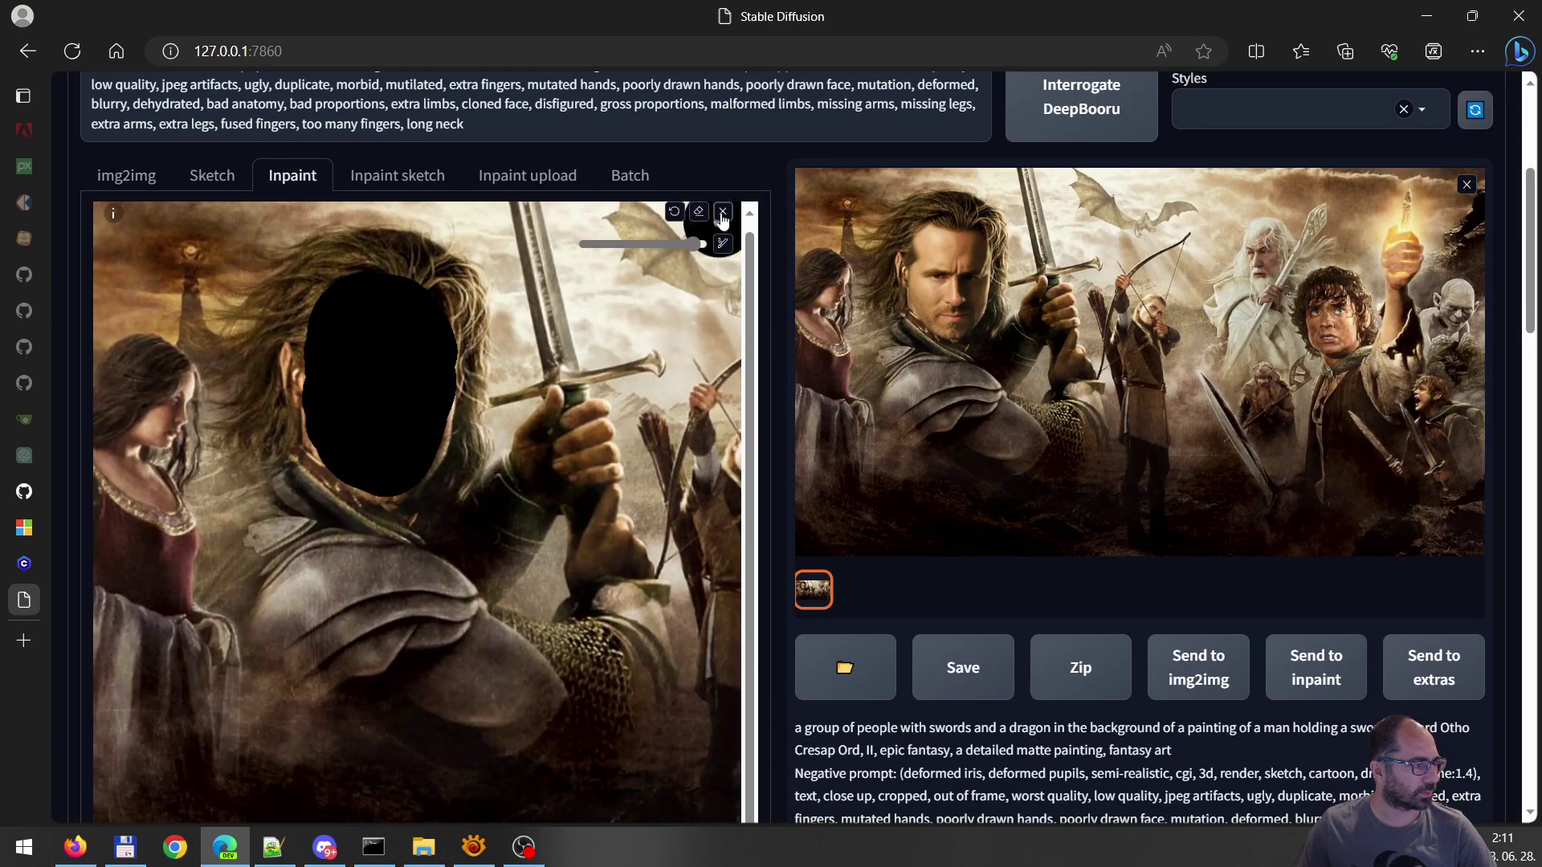
Replace the masked inpaint image with a fresh copy of lord-of-the-rings.jpg
scroll(755, 344, "up", 1)
left_click(723, 220)
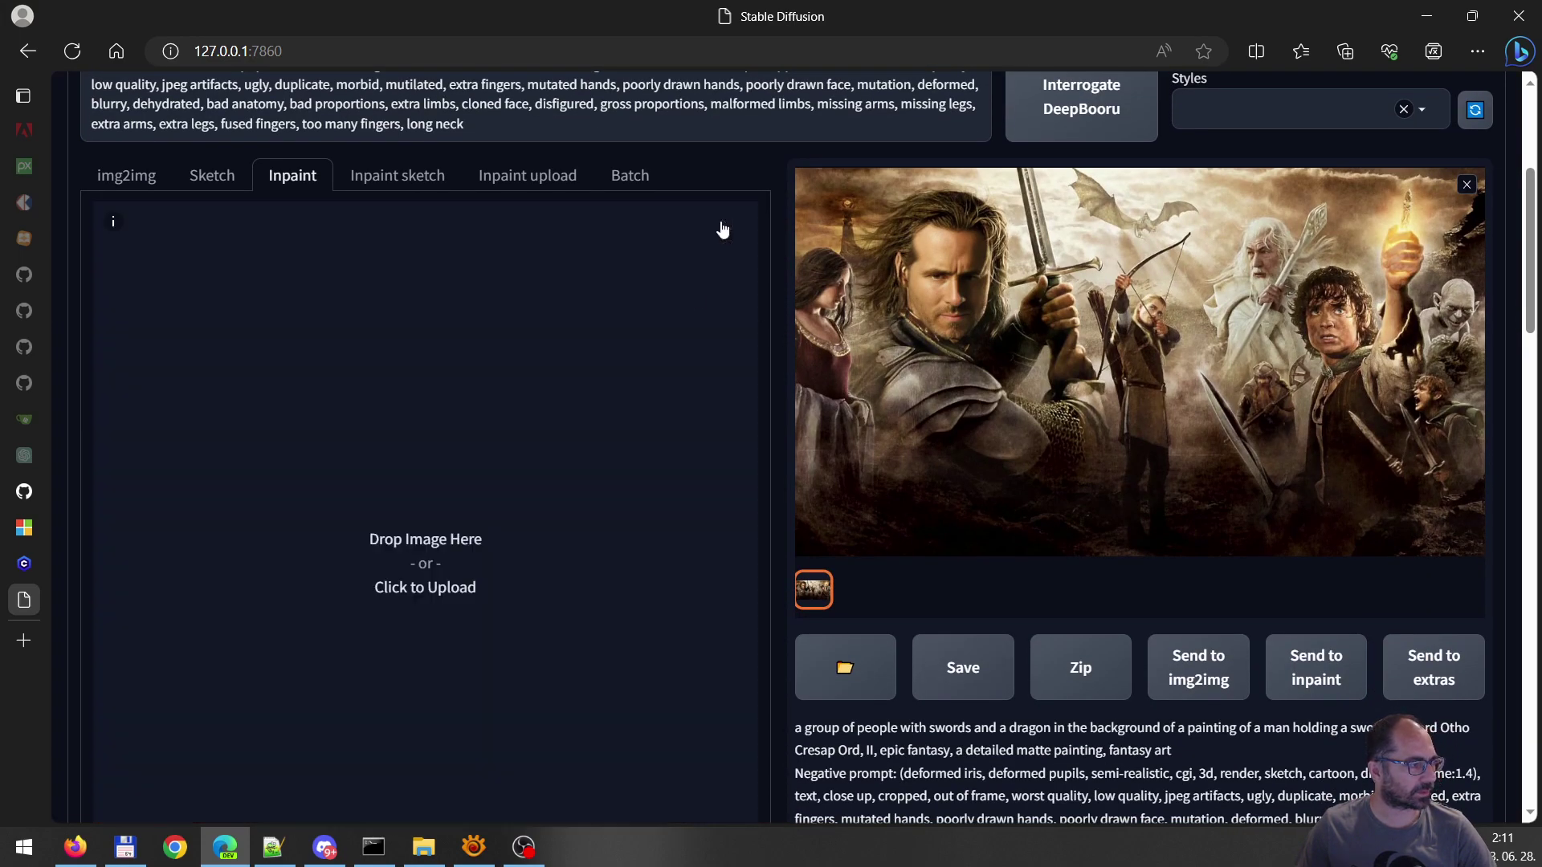
left_click(443, 542)
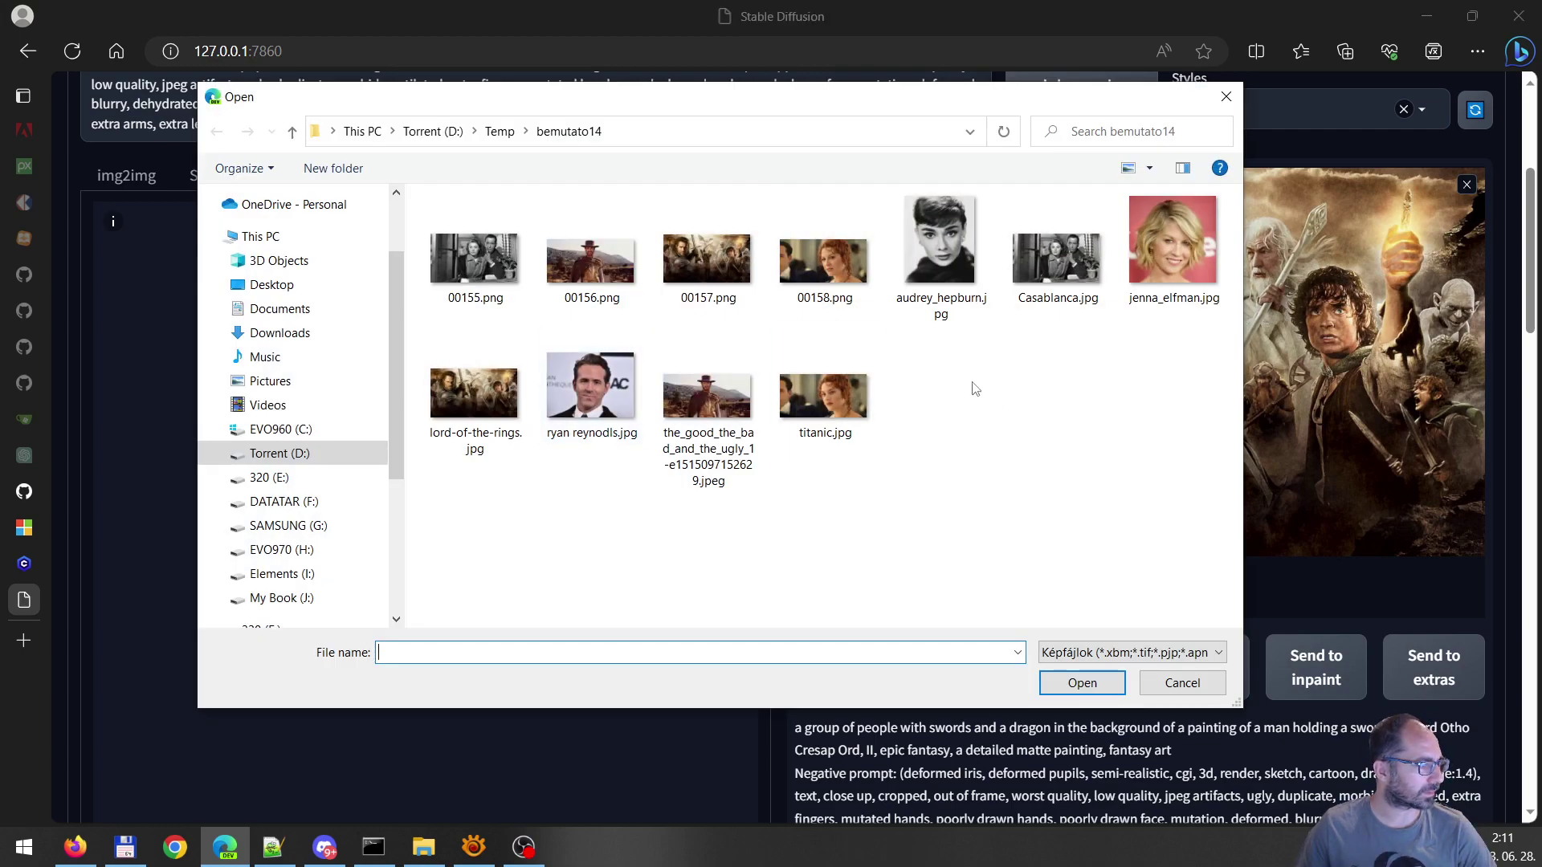
left_click(712, 277)
double_click(440, 402)
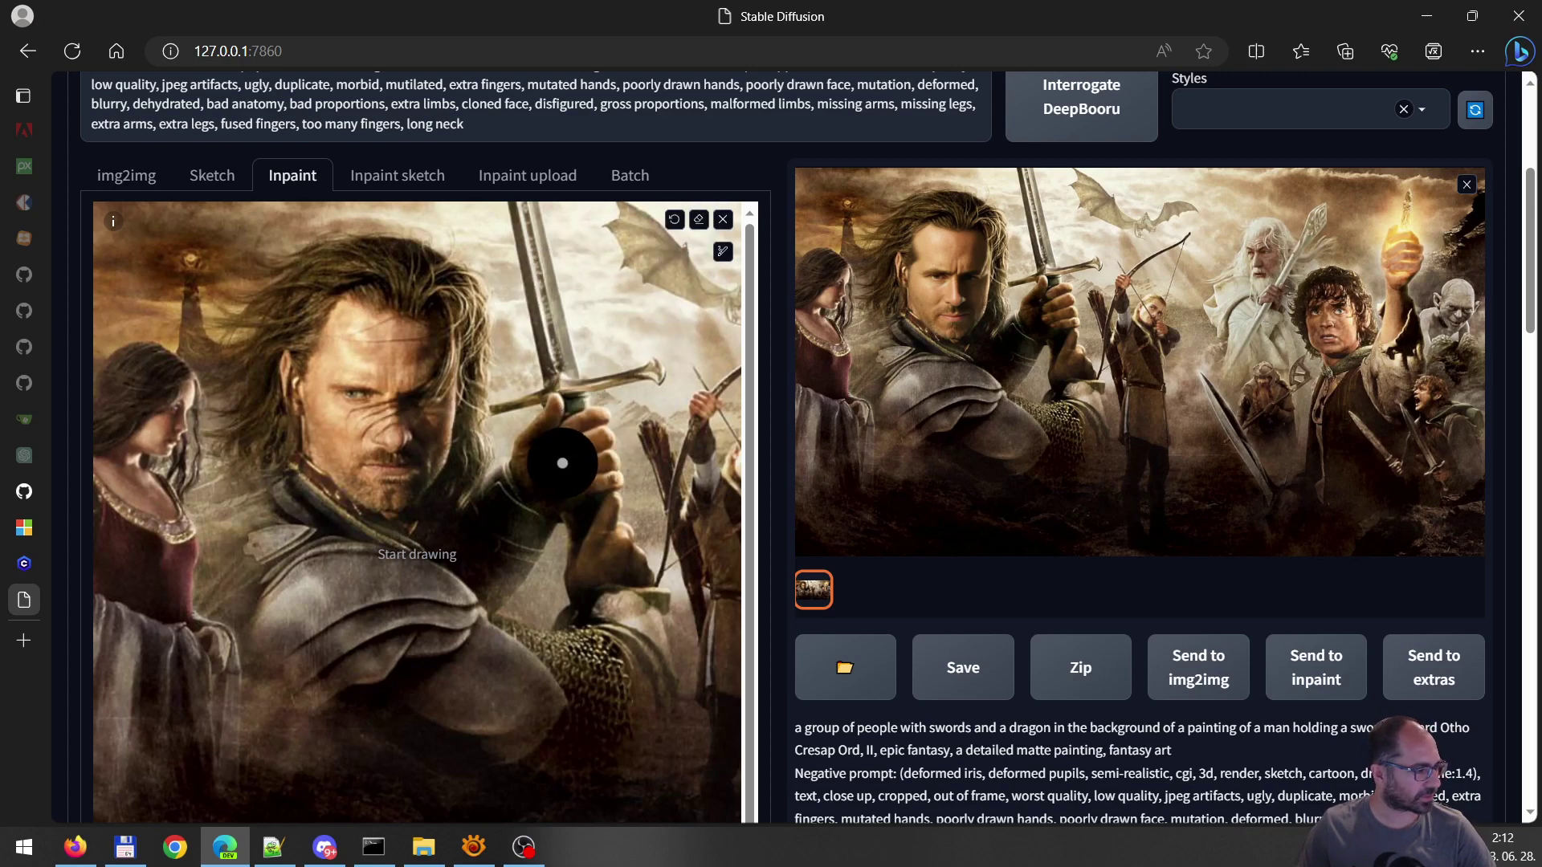
Mask the face of the curly-haired character raising the glowing light, undoing the excess stroke beside the face
scroll(482, 562, "down", 5)
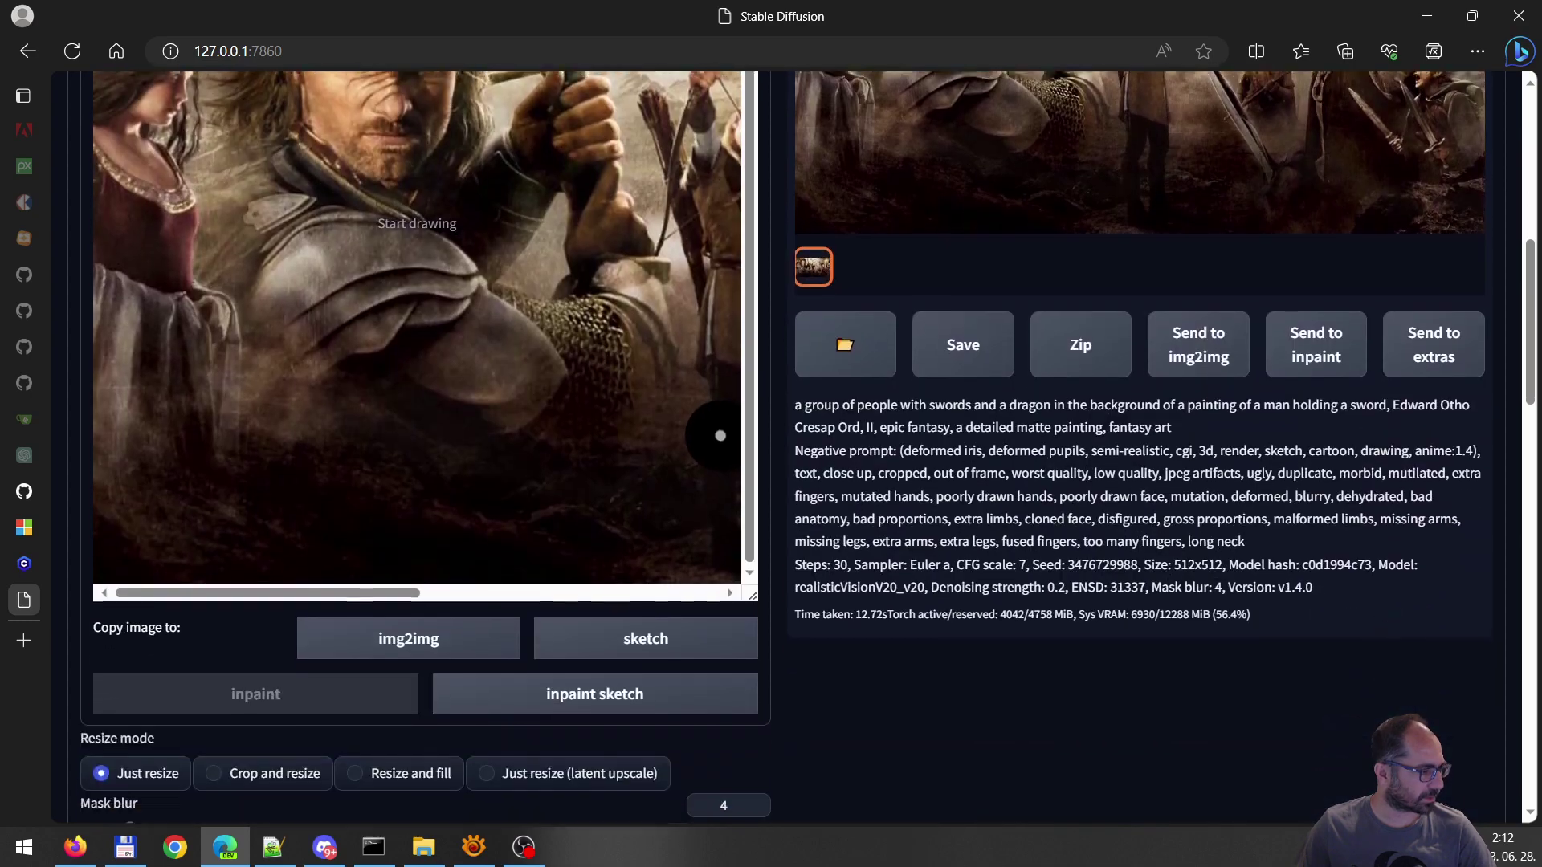
left_click_drag(371, 584, 680, 580)
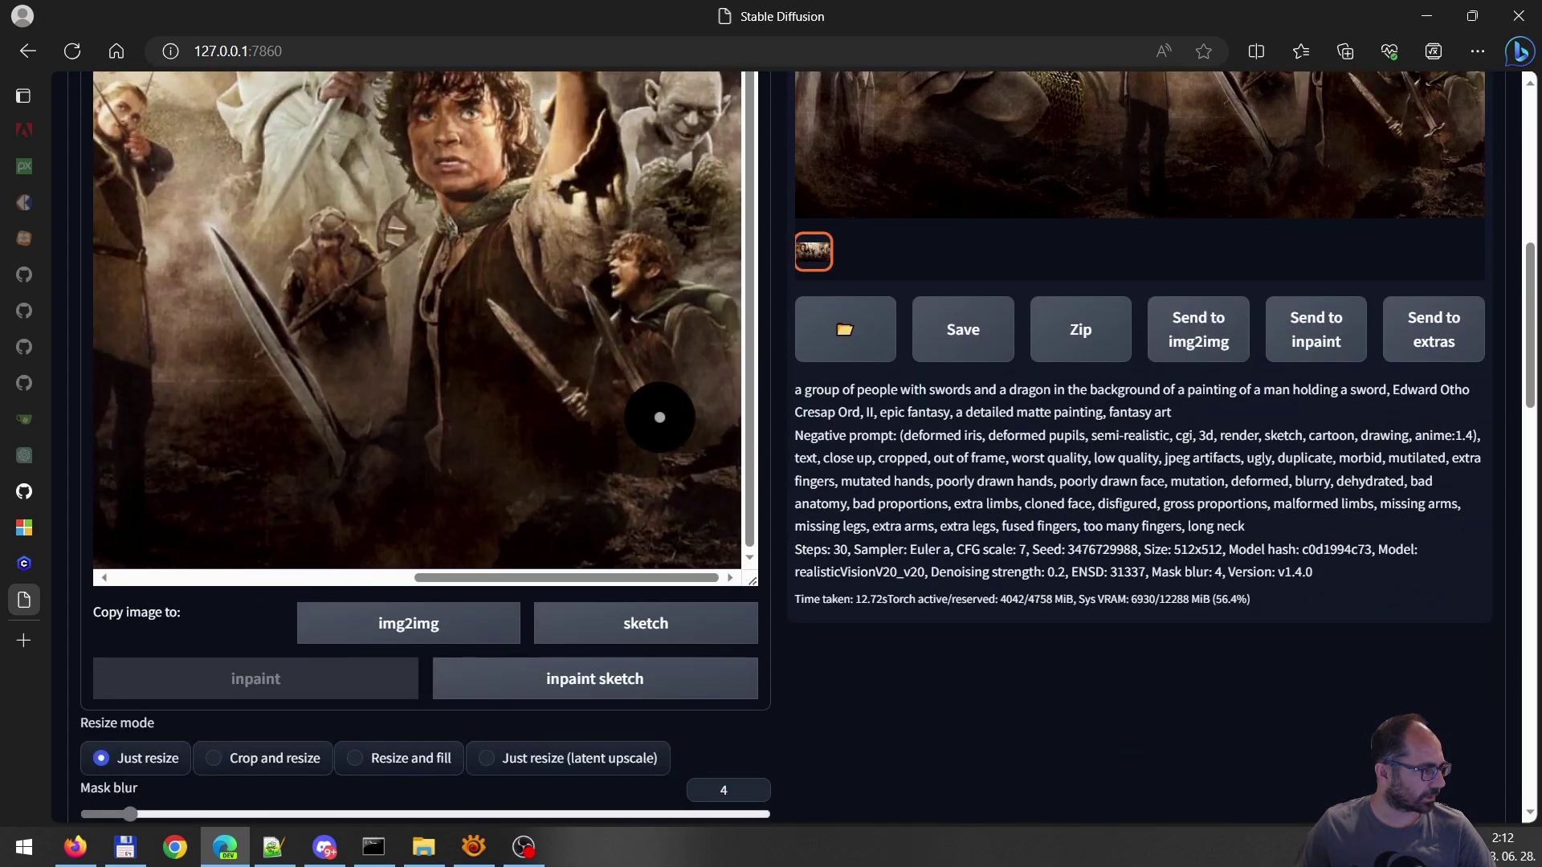
scroll(635, 398, "up", 1)
scroll(632, 396, "up", 3)
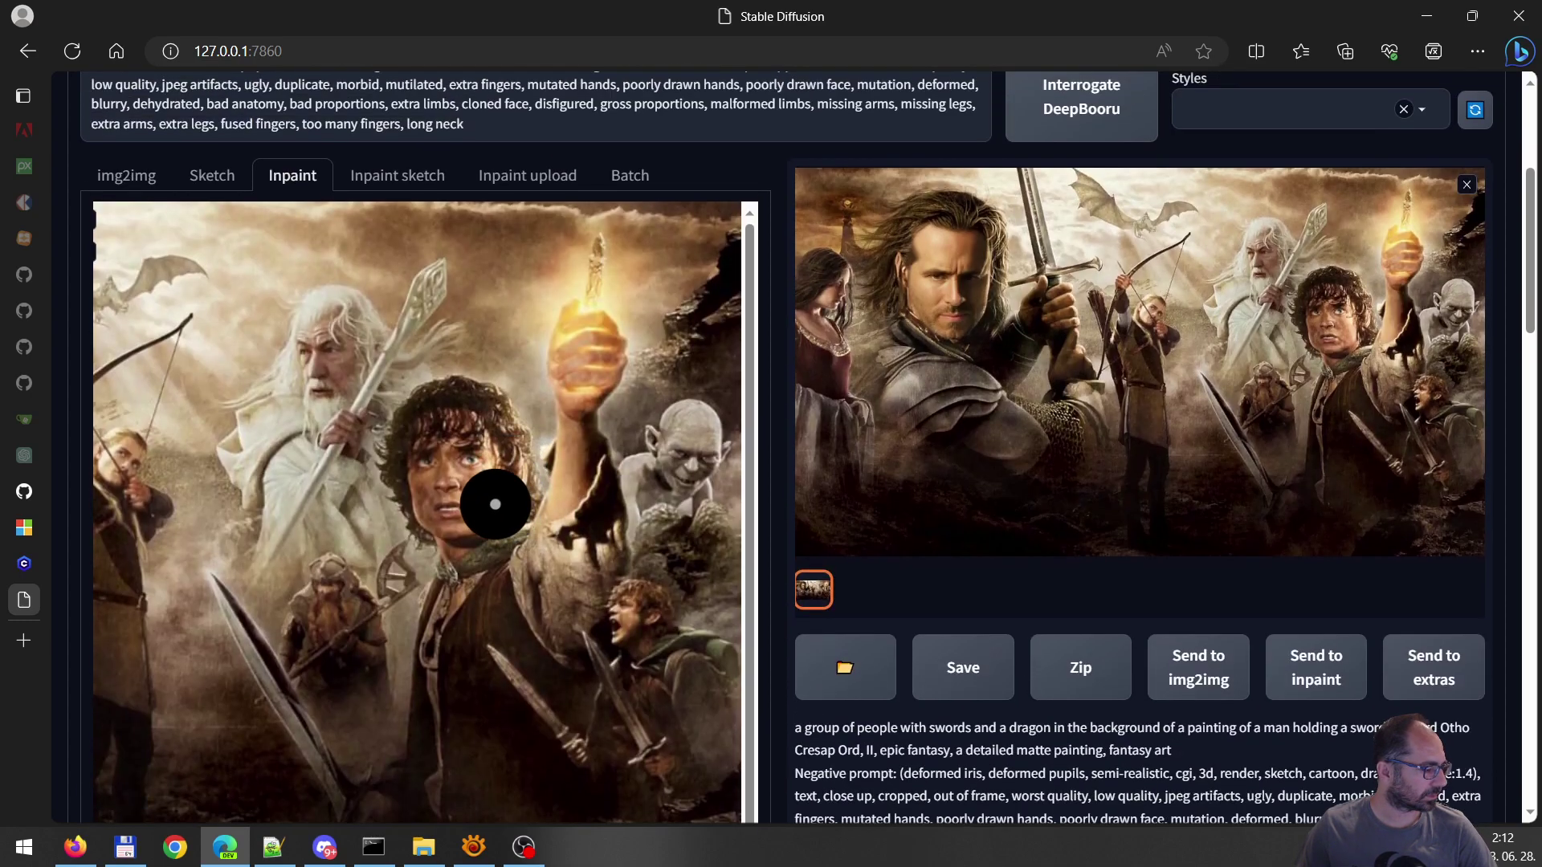
scroll(474, 493, "up", 5)
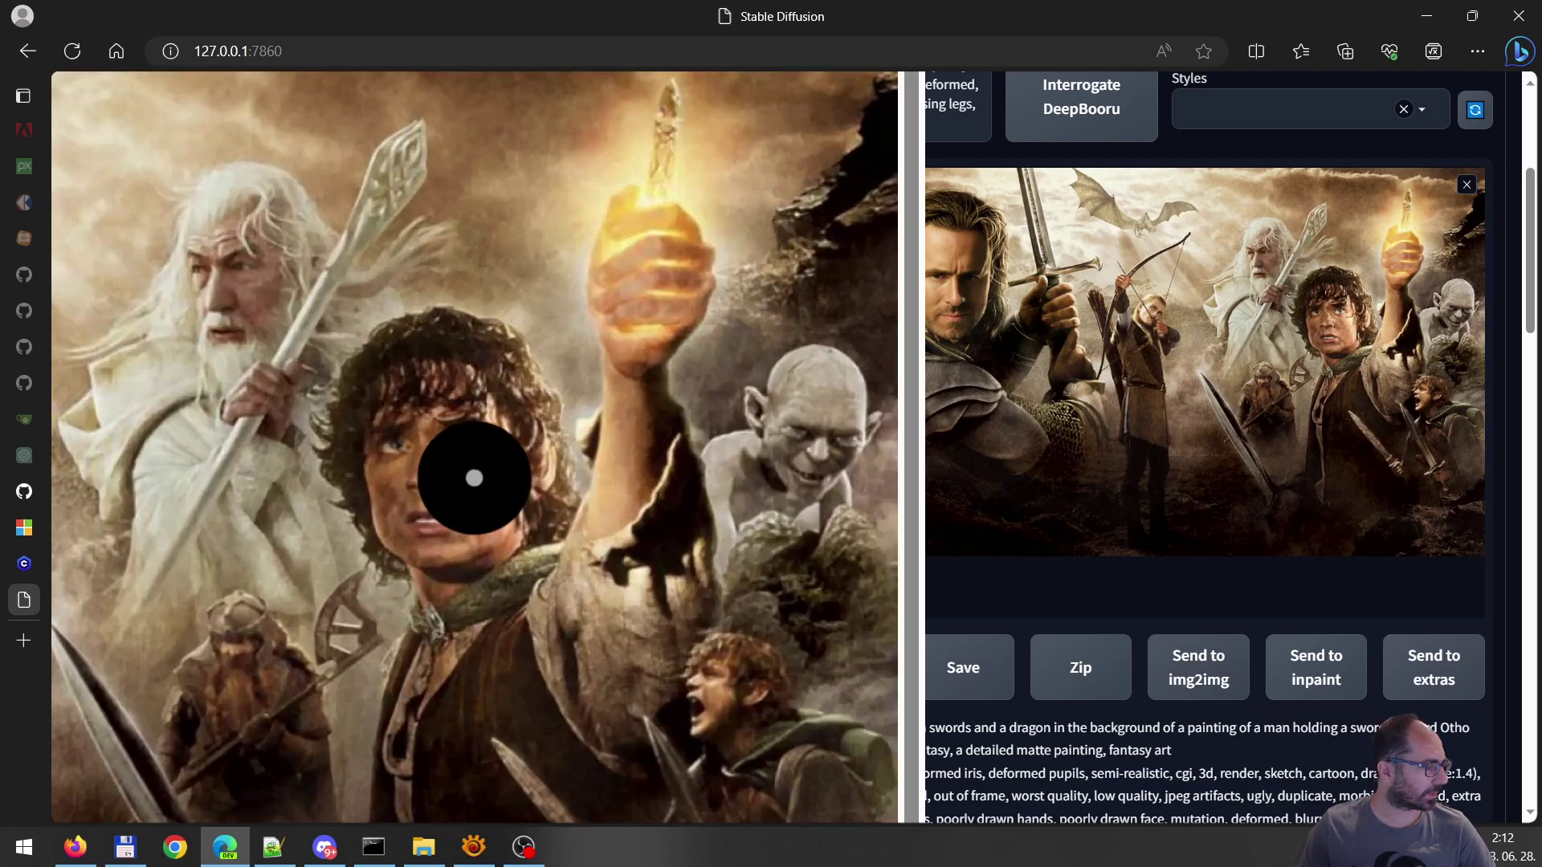
scroll(488, 500, "up", 2)
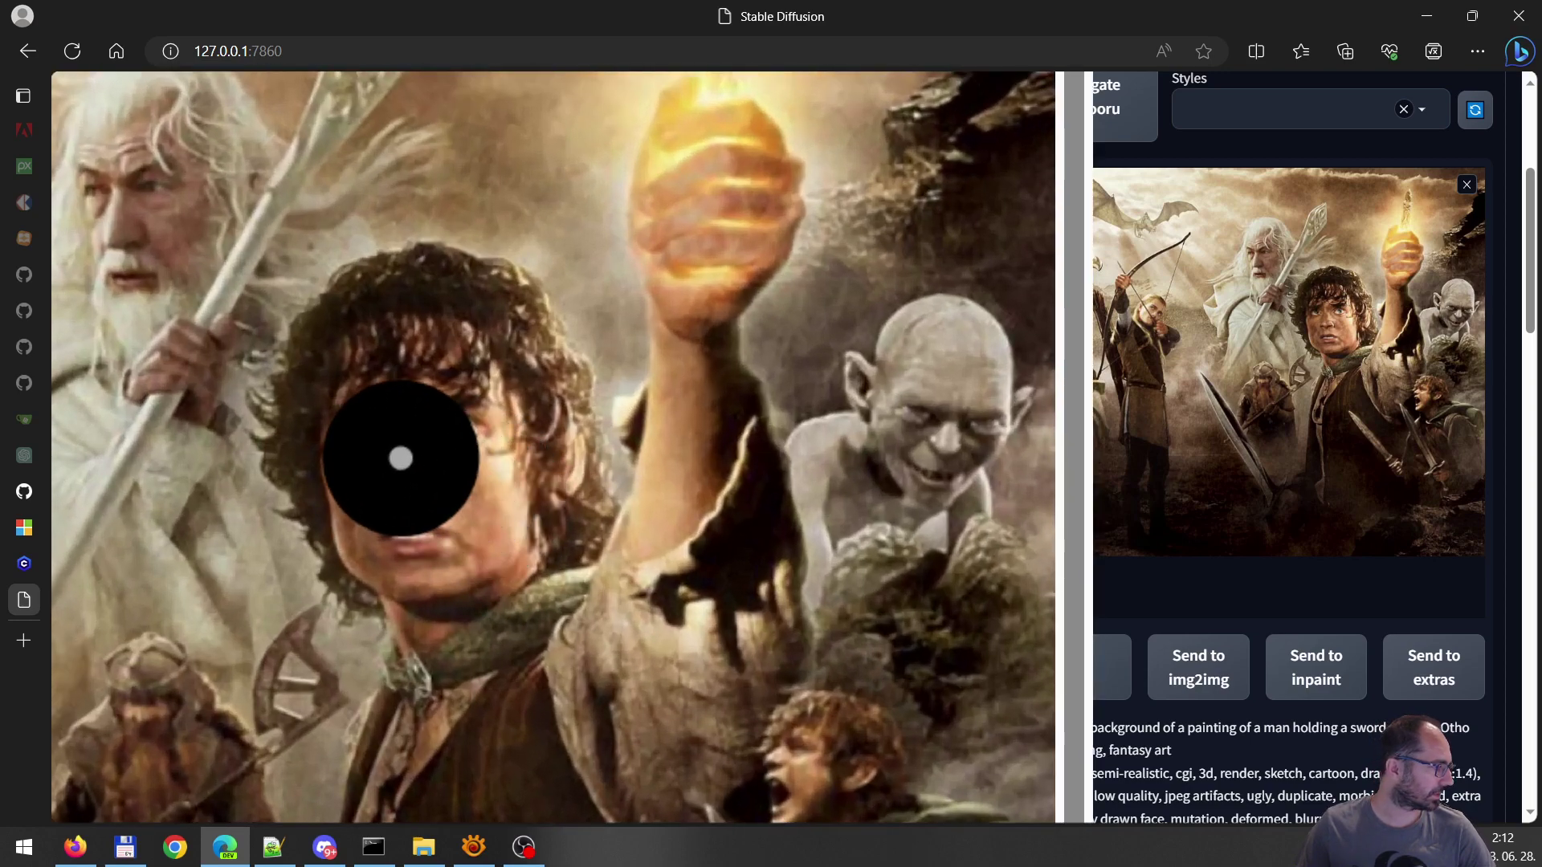
mouse_move(406, 498)
left_mouse_down()
mouse_move(451, 492)
mouse_move(439, 418)
mouse_move(409, 401)
mouse_move(399, 426)
mouse_move(448, 452)
mouse_move(522, 540)
left_mouse_up()
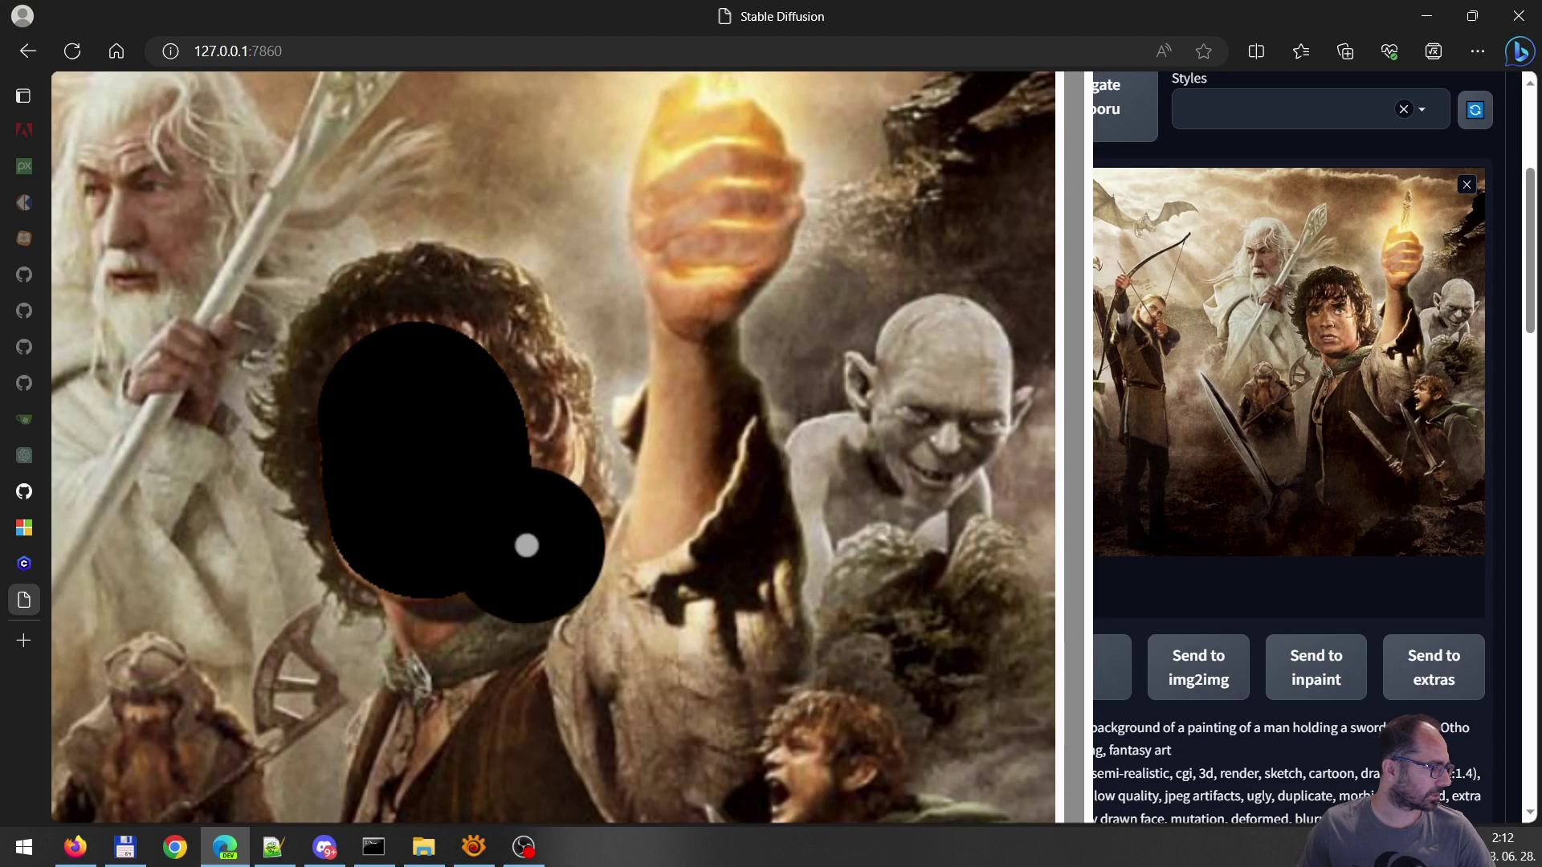
key("ctrl+z")
key("r")
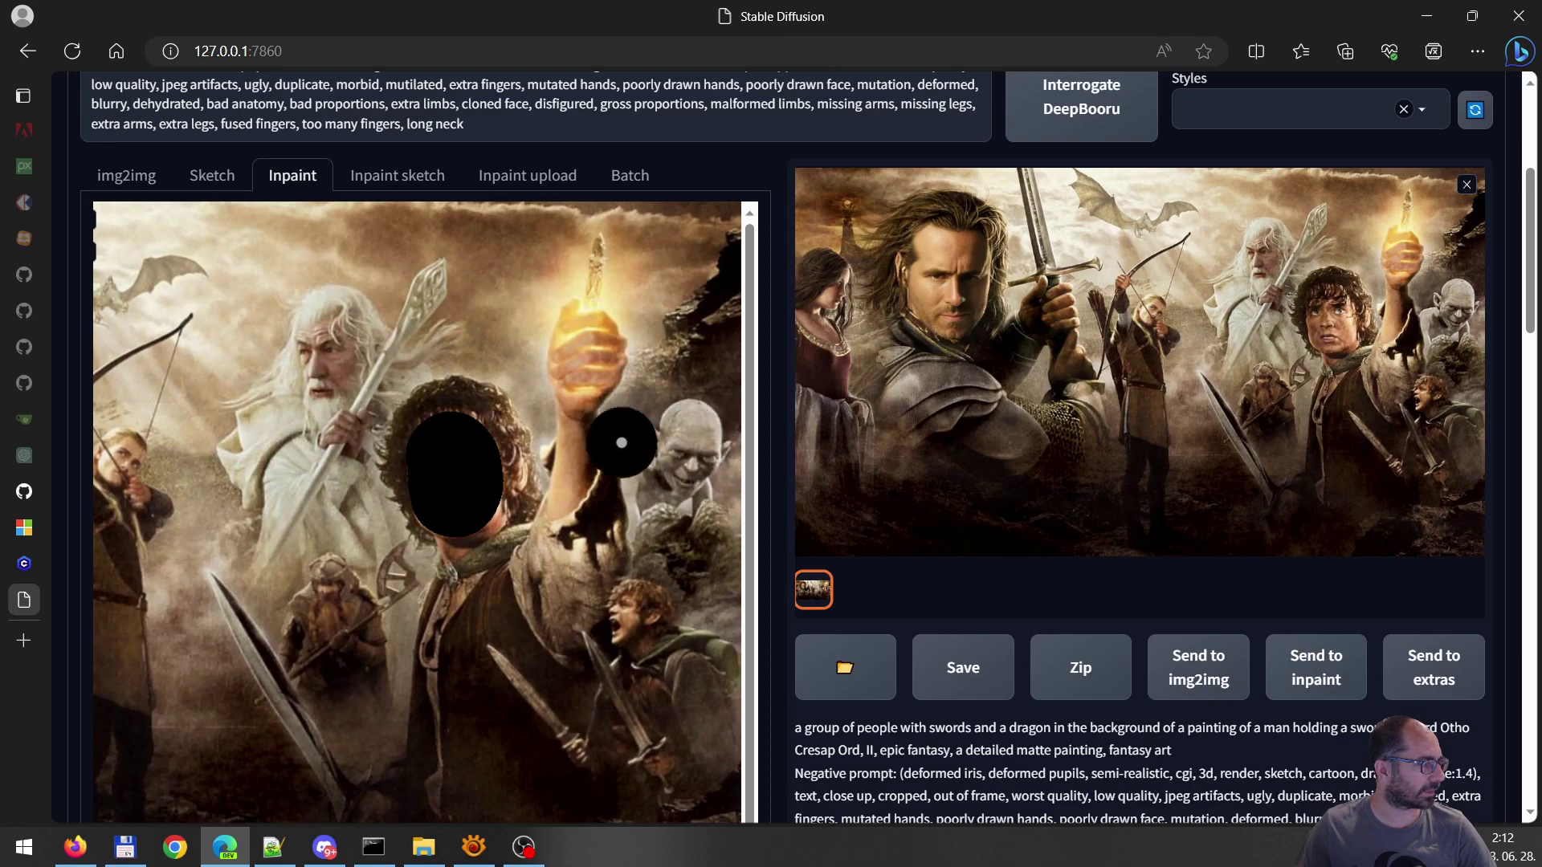
Set the roop upscaler to 4x-UltraSharp with an upscaler scale of 2
scroll(1123, 540, "up", 4)
scroll(1123, 539, "down", 1)
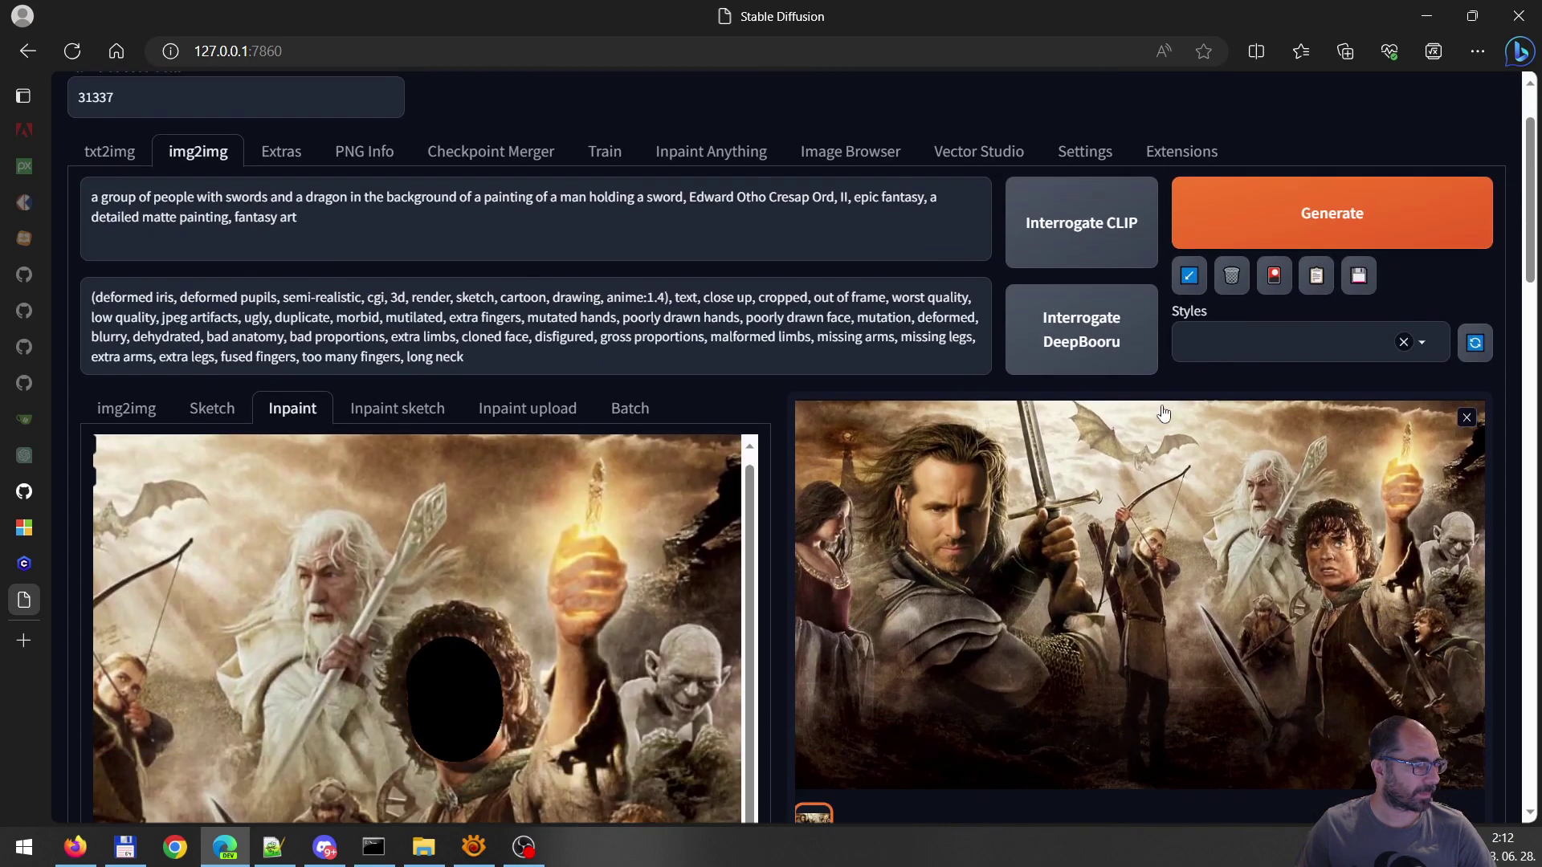
scroll(877, 526, "down", 12)
scroll(877, 527, "down", 5)
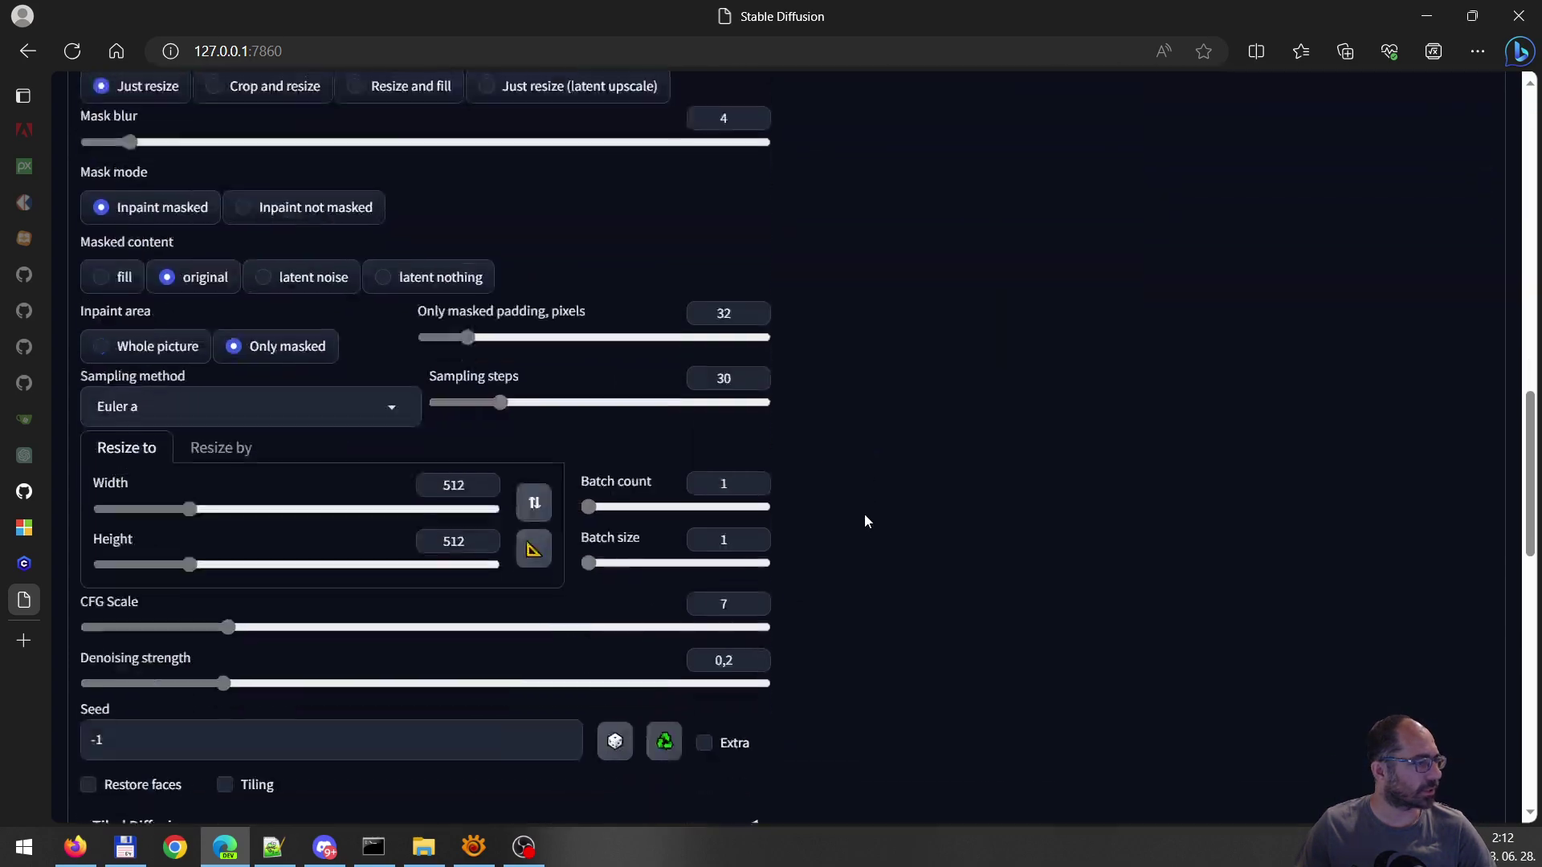
scroll(806, 383, "down", 7)
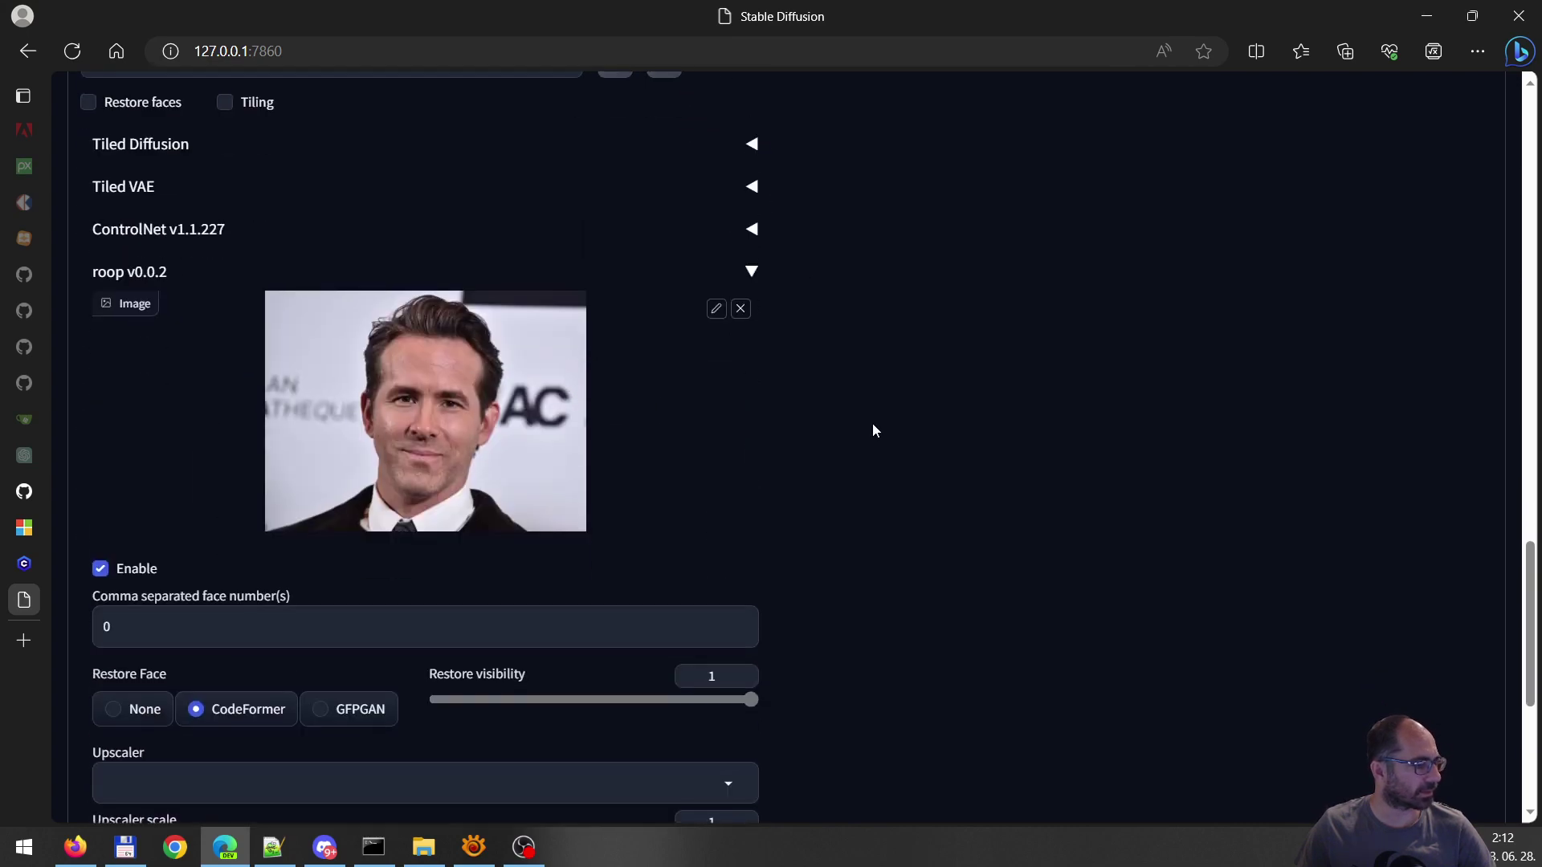
scroll(872, 422, "down", 4)
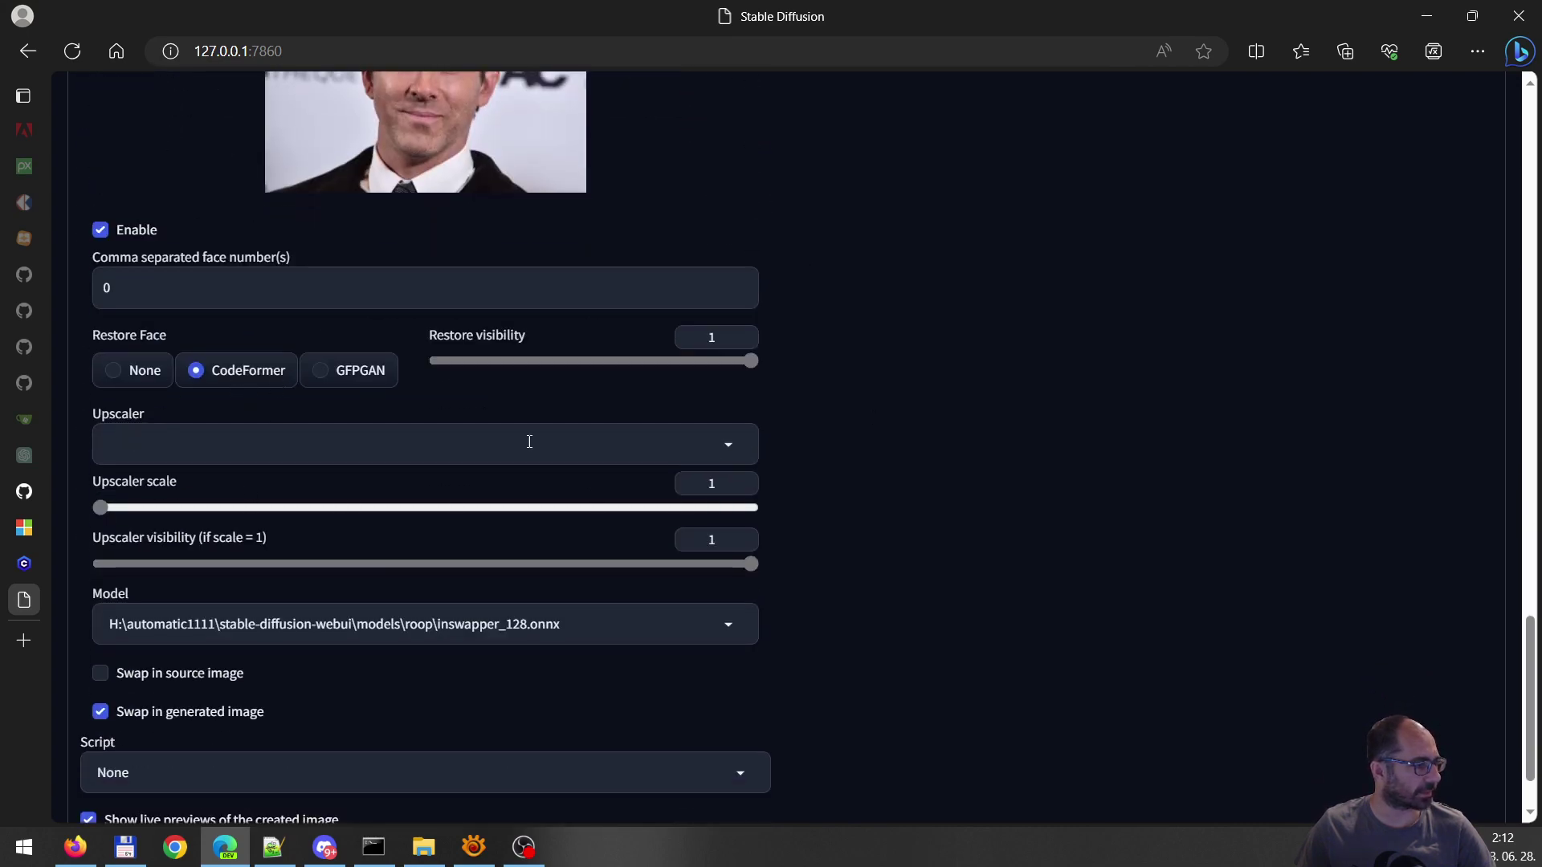
left_click(721, 447)
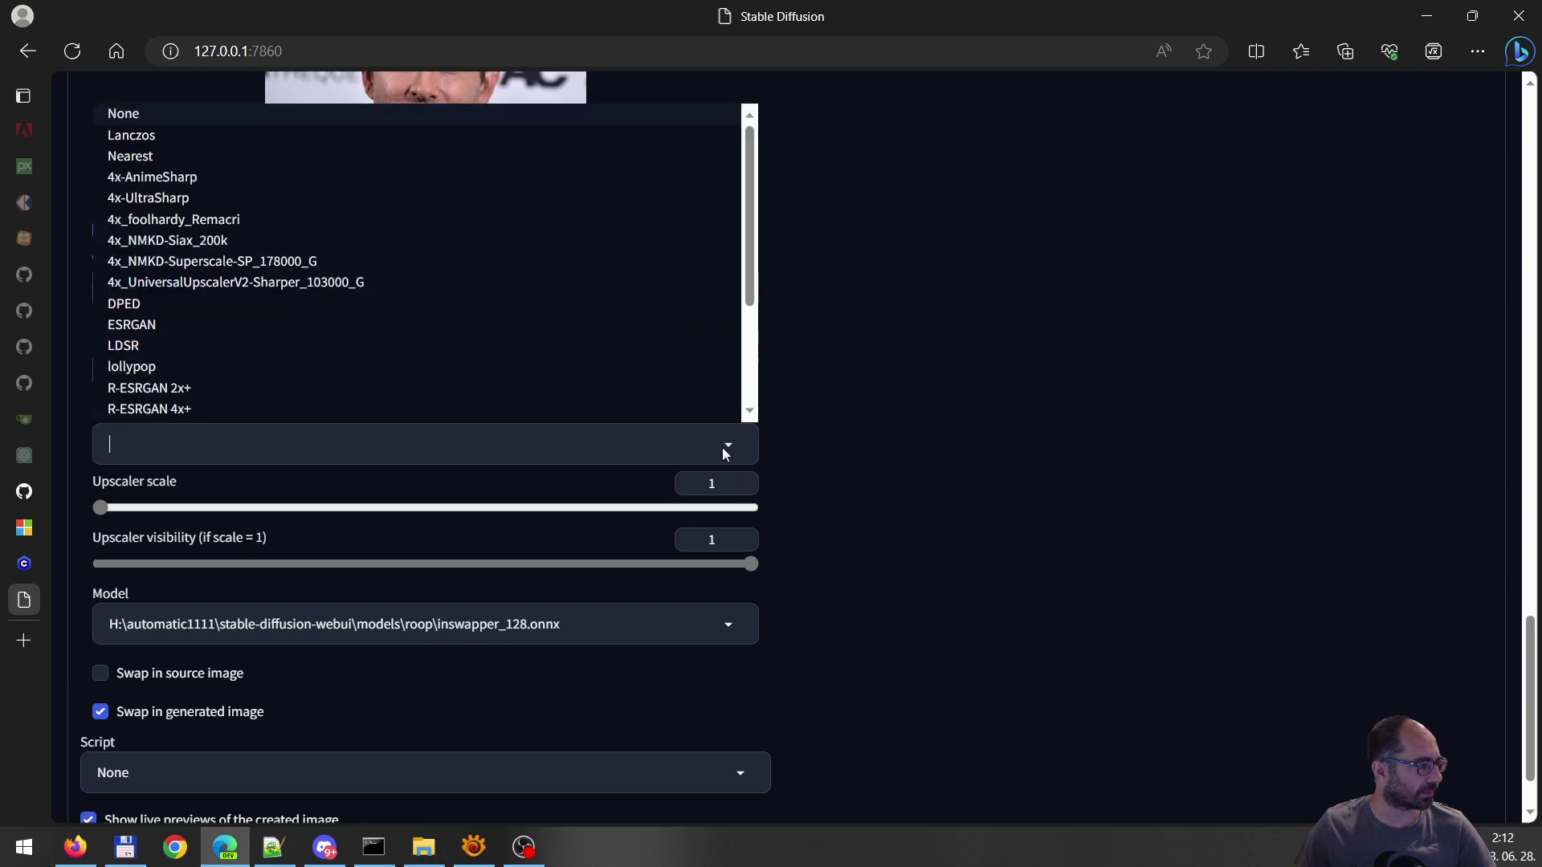
left_click(169, 199)
left_click(204, 507)
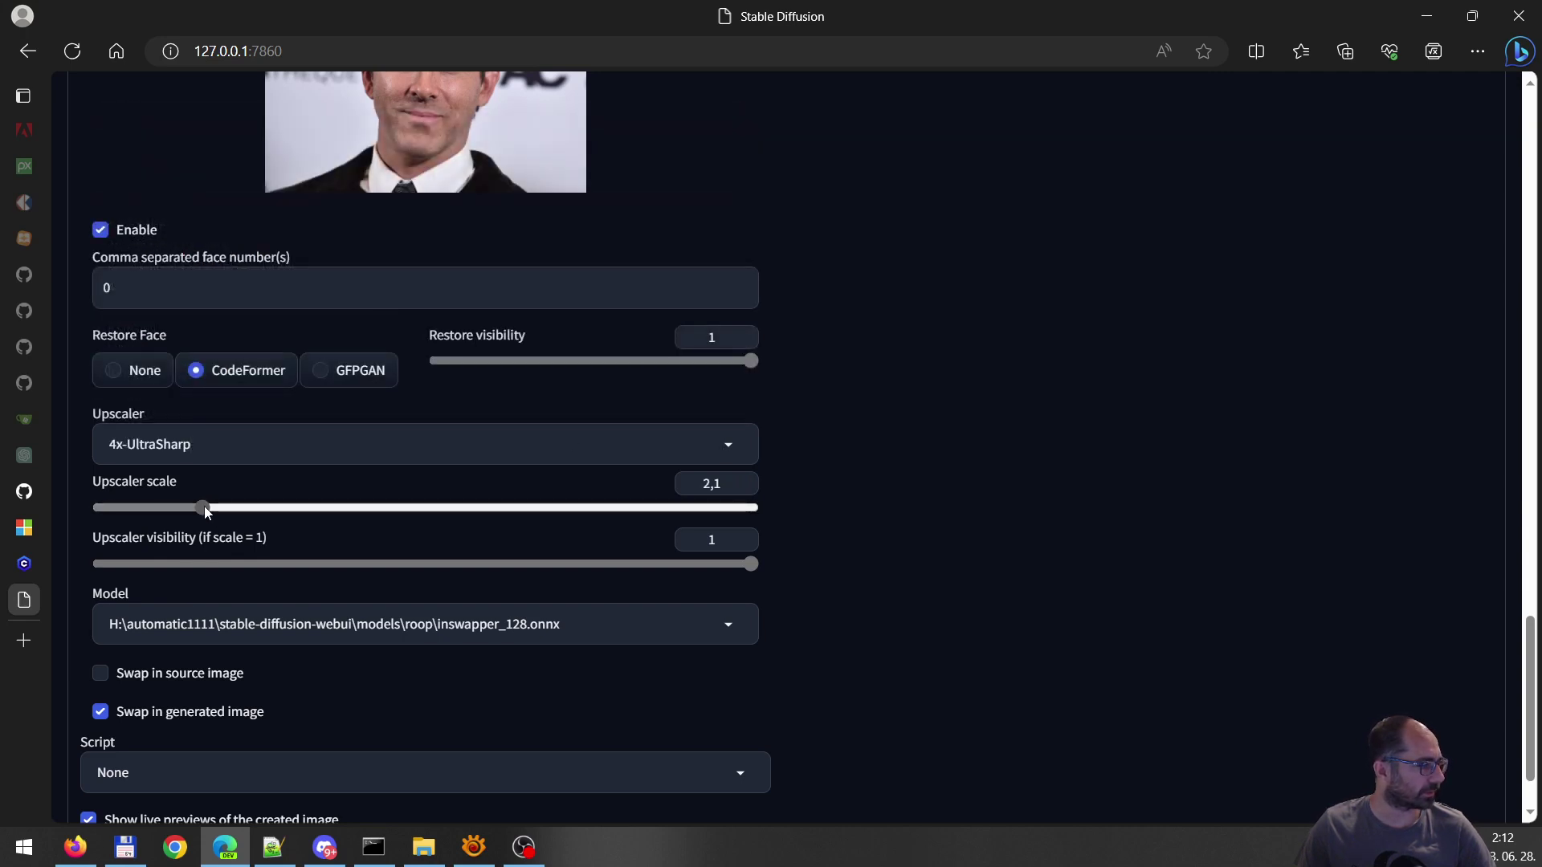
left_click_drag(204, 506, 193, 507)
scroll(933, 506, "up", 5)
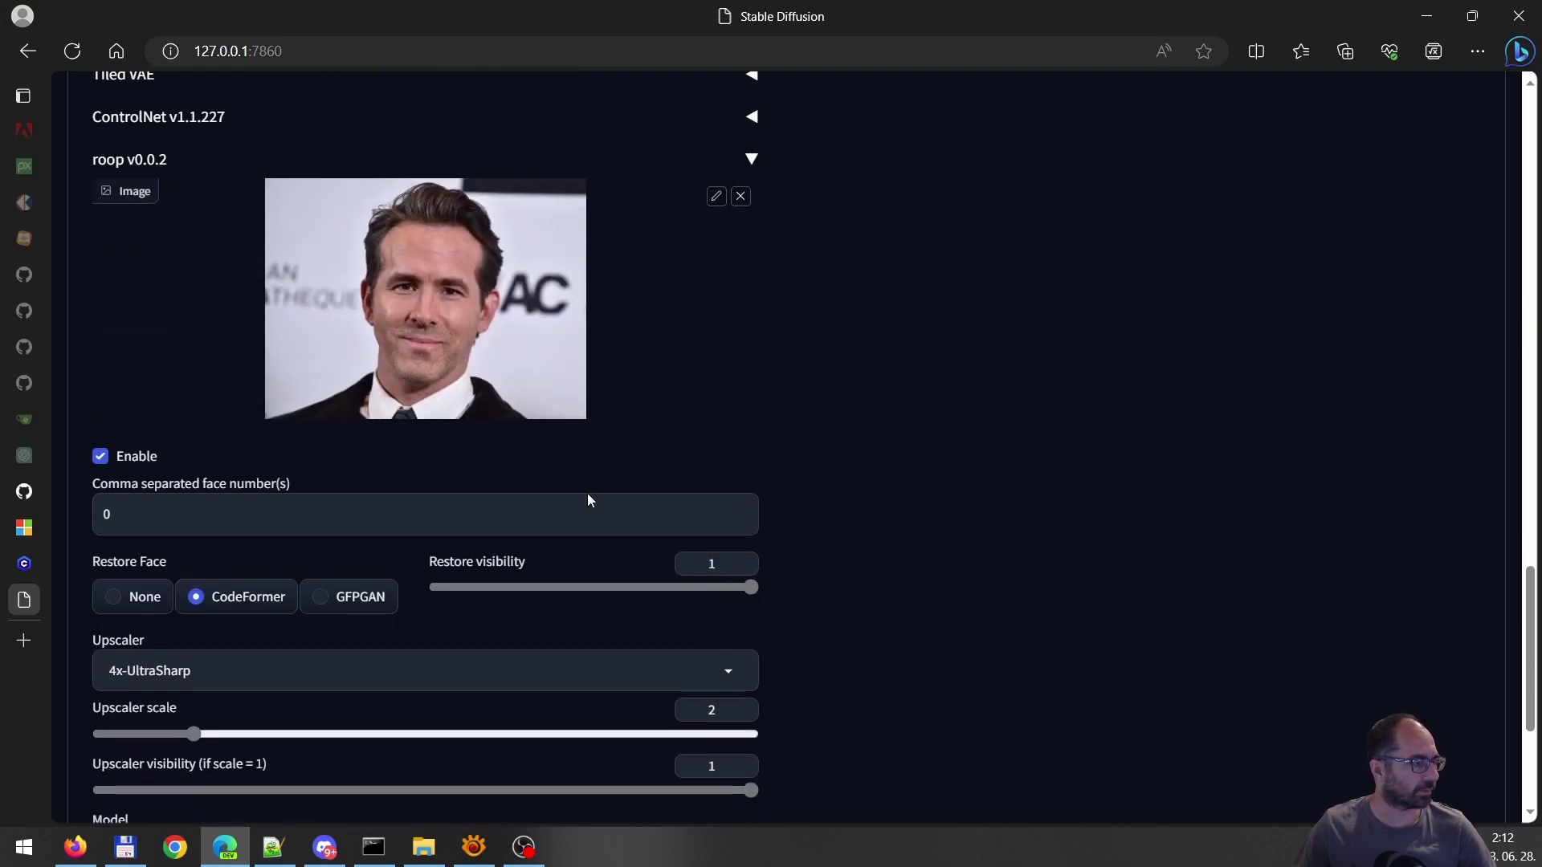
scroll(965, 562, "up", 20)
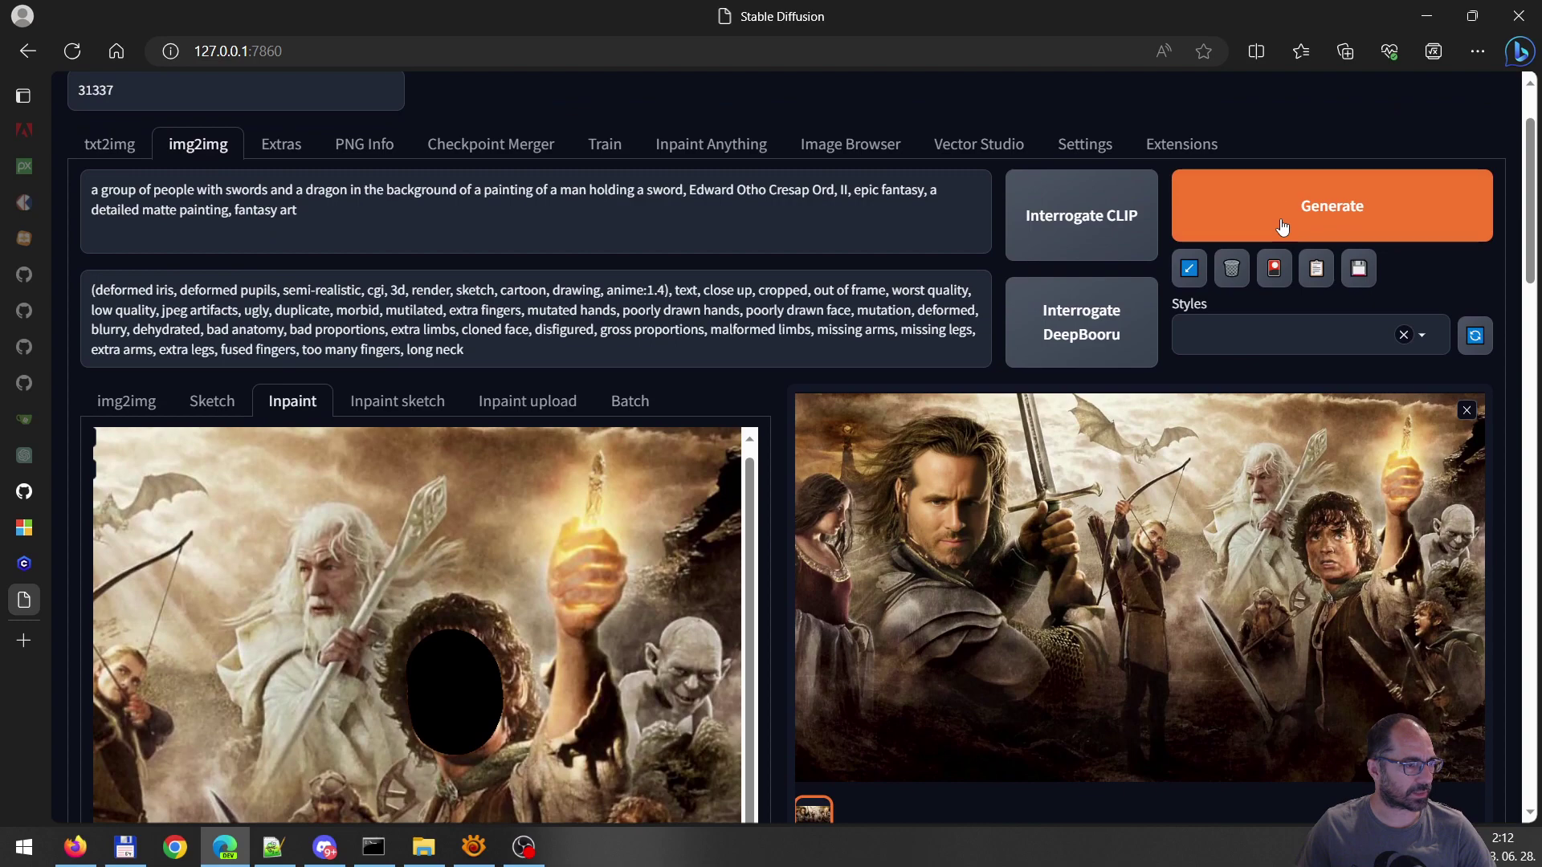
Generate the inpainted face swap for the masked curly-haired character with the current roop upscaler settings
left_click(1282, 228)
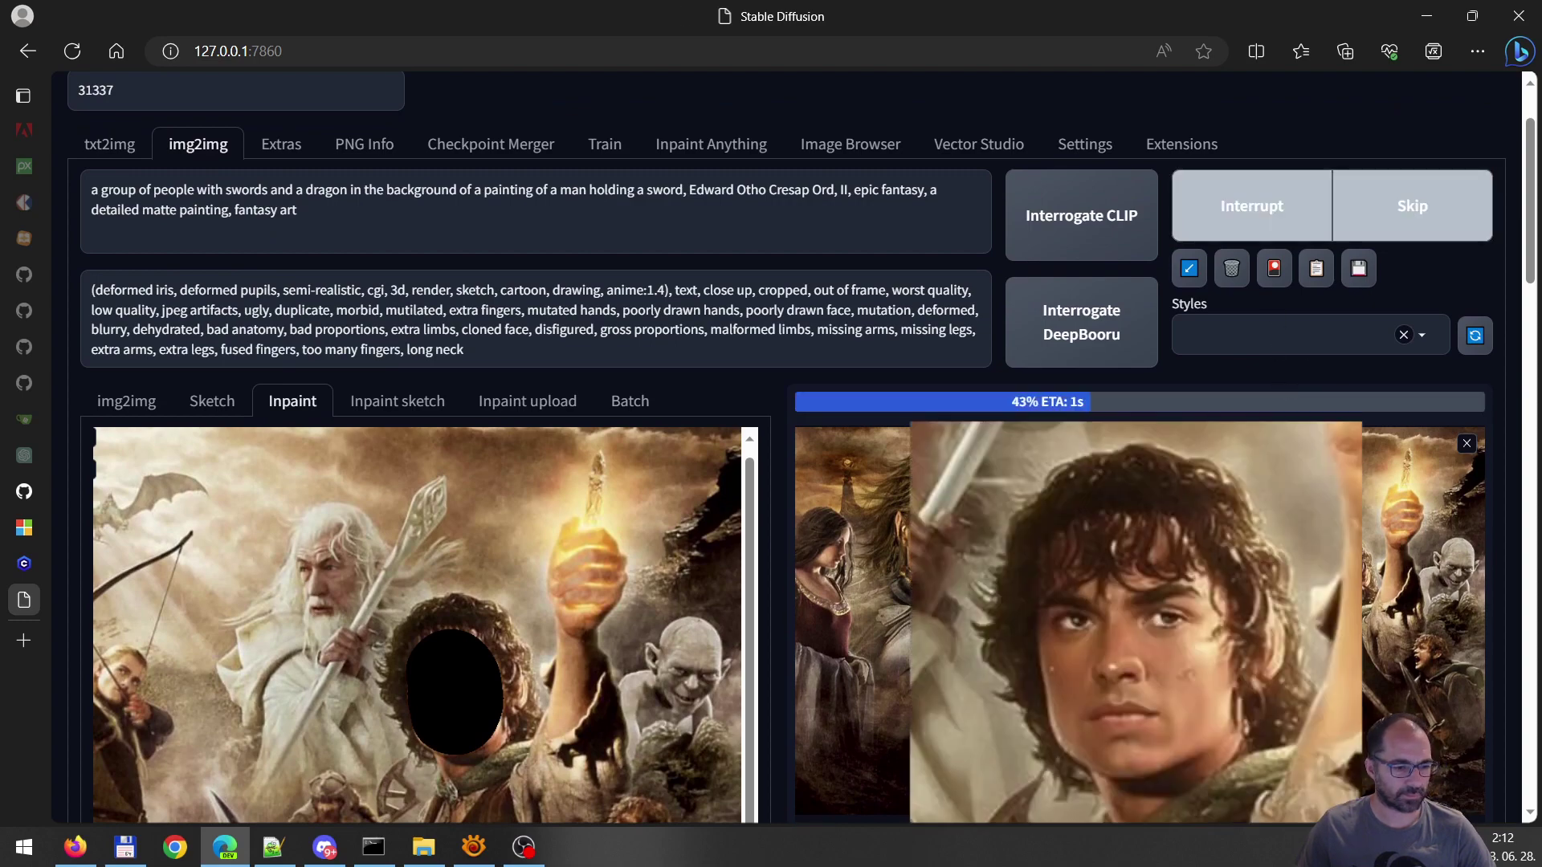
left_click(76, 847)
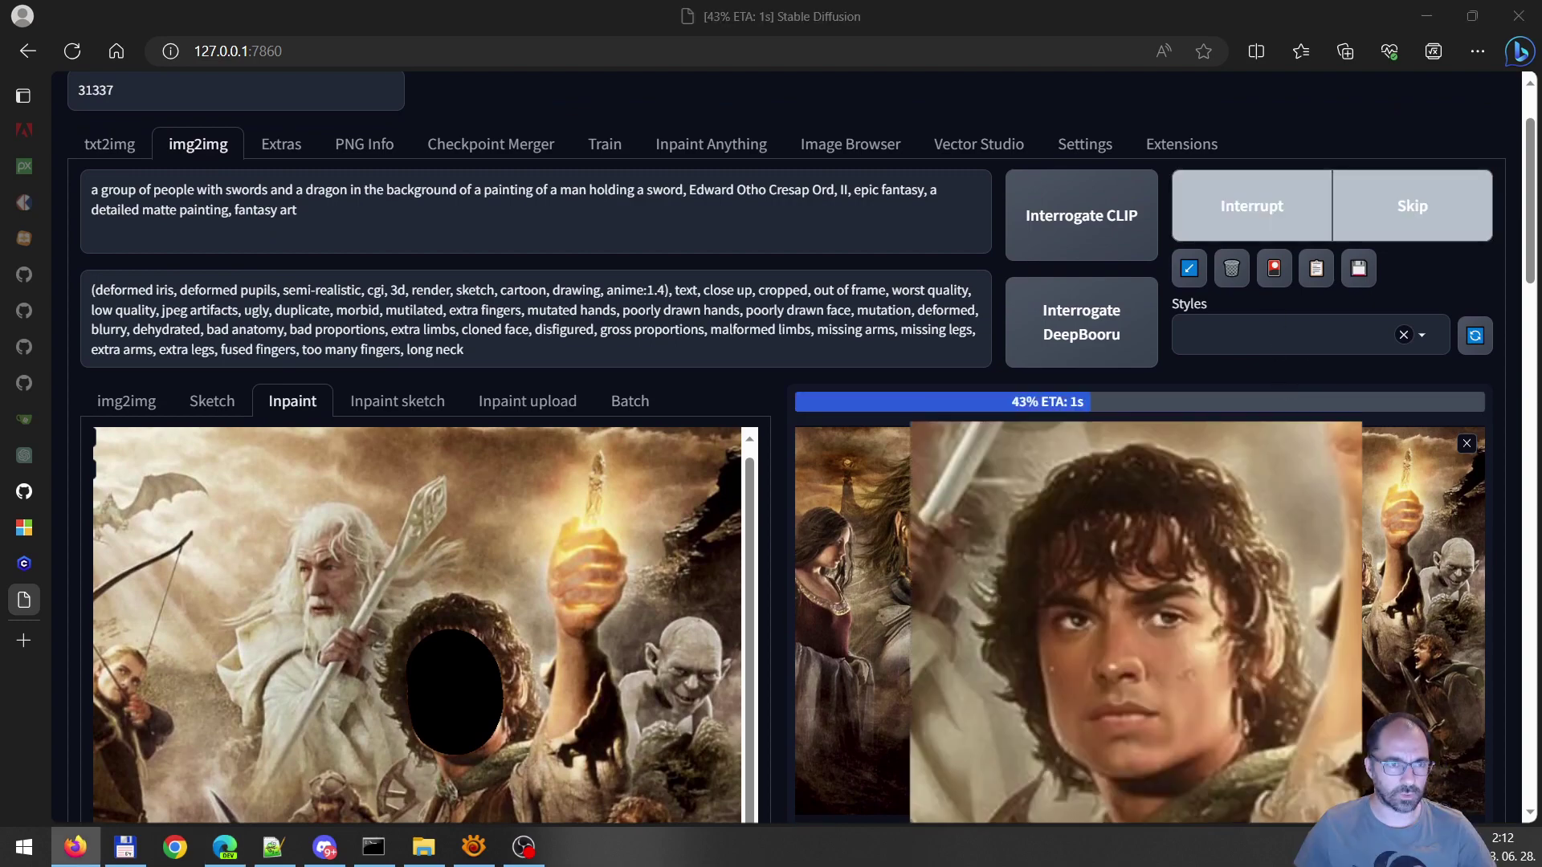
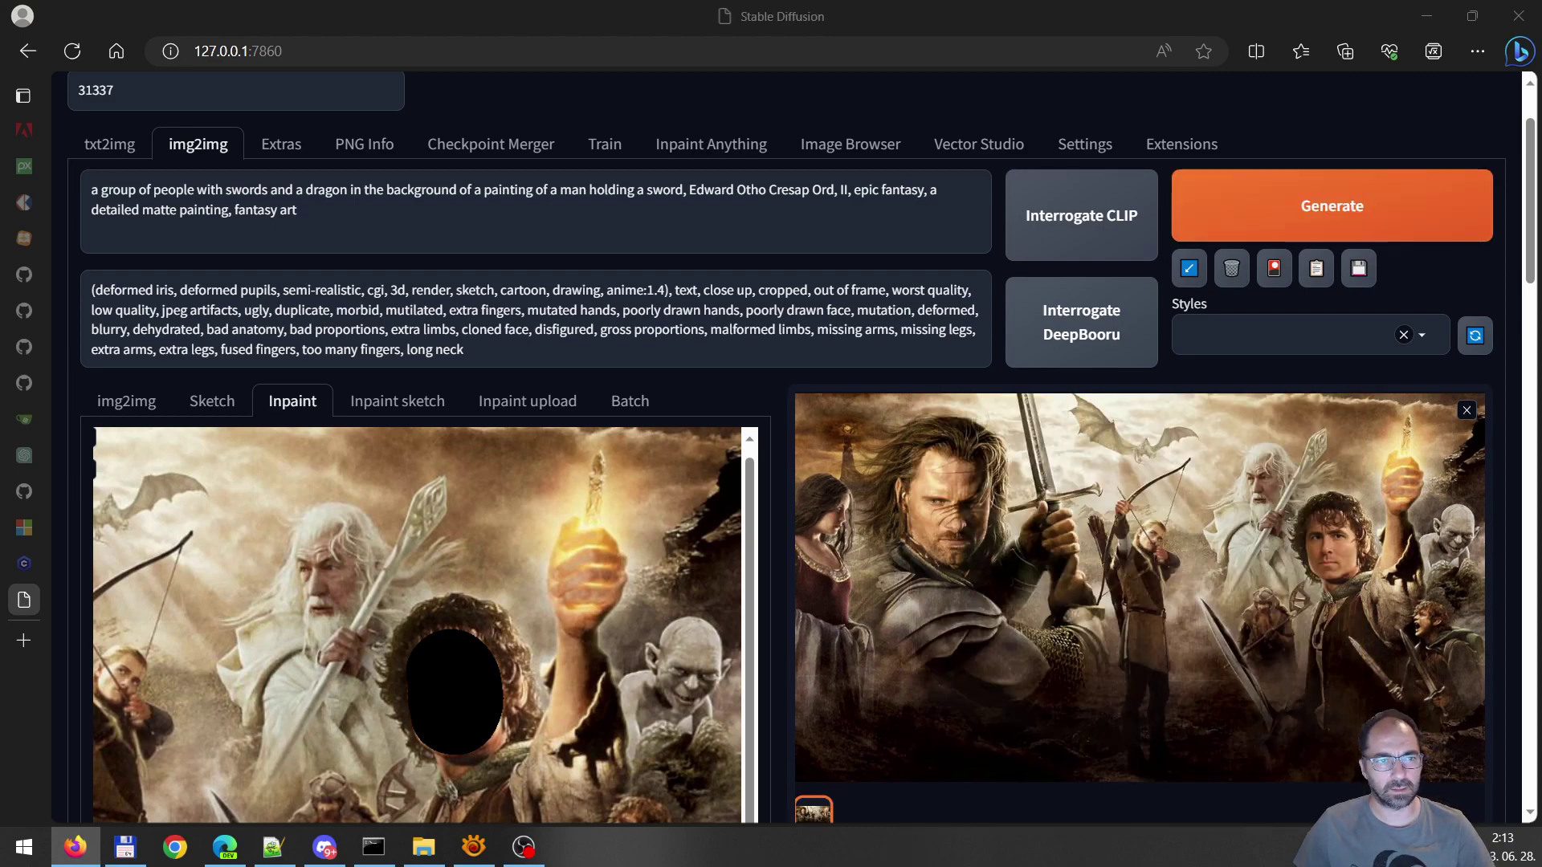
left_click(23, 643)
type("https://upscale.wiki/wiki/Model_Database")
key("Return")
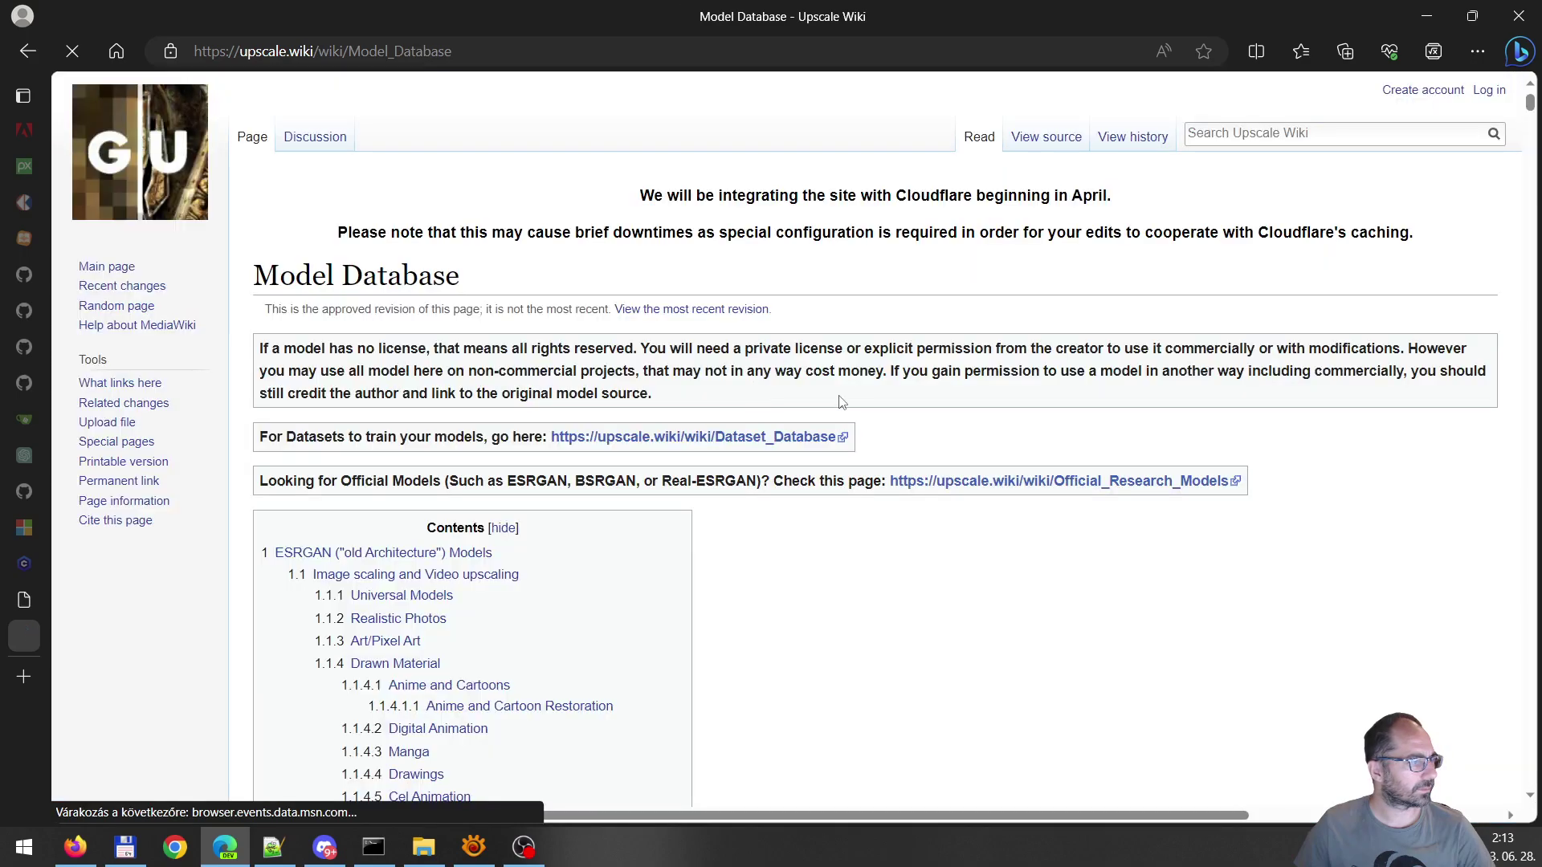
scroll(792, 409, "down", 10)
scroll(792, 412, "down", 15)
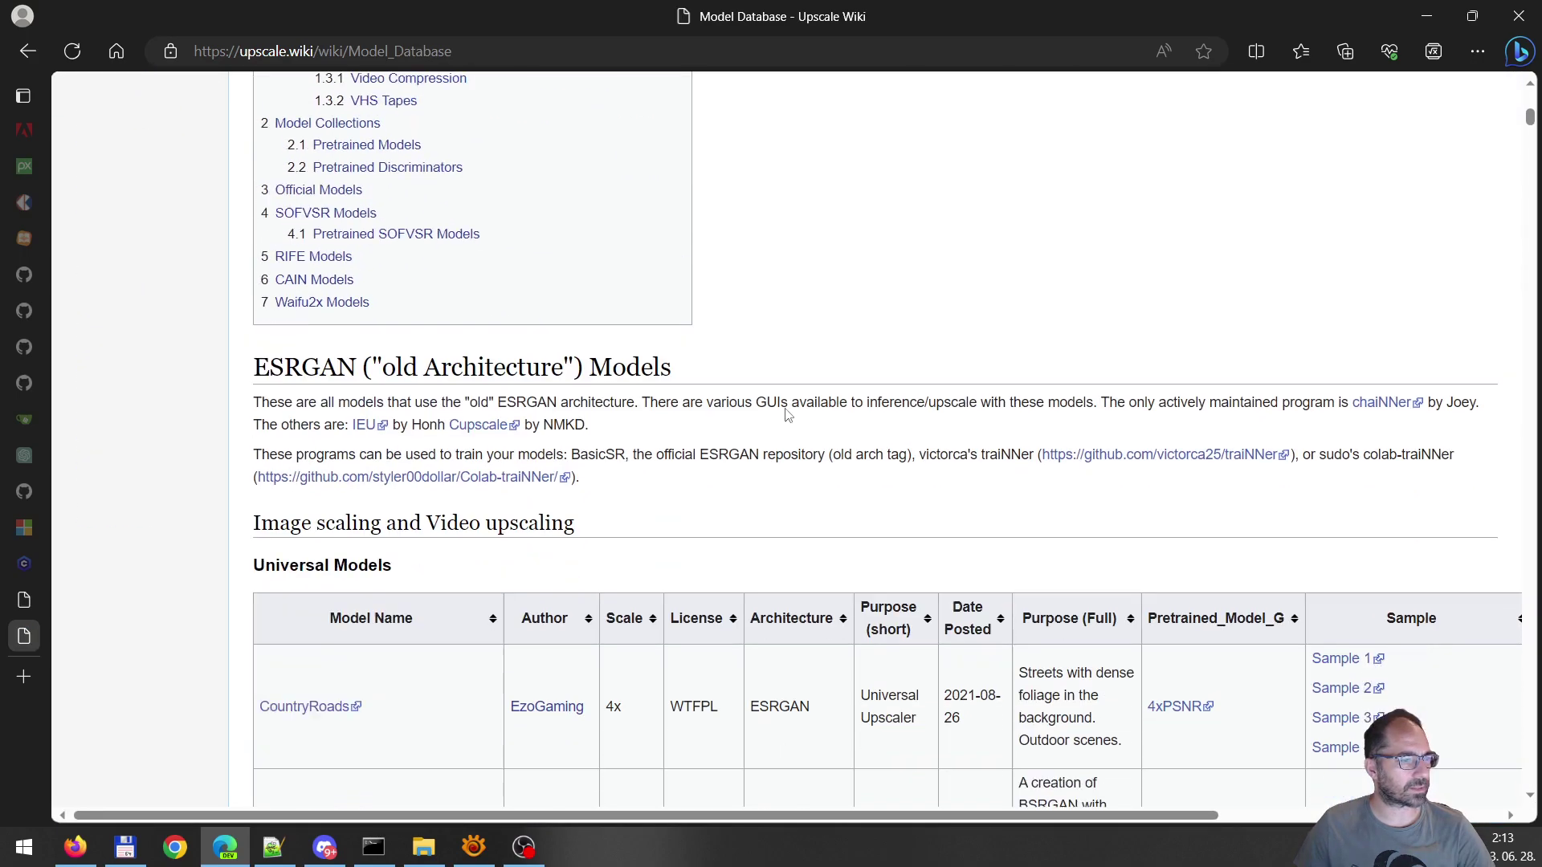
scroll(726, 296, "up", 5)
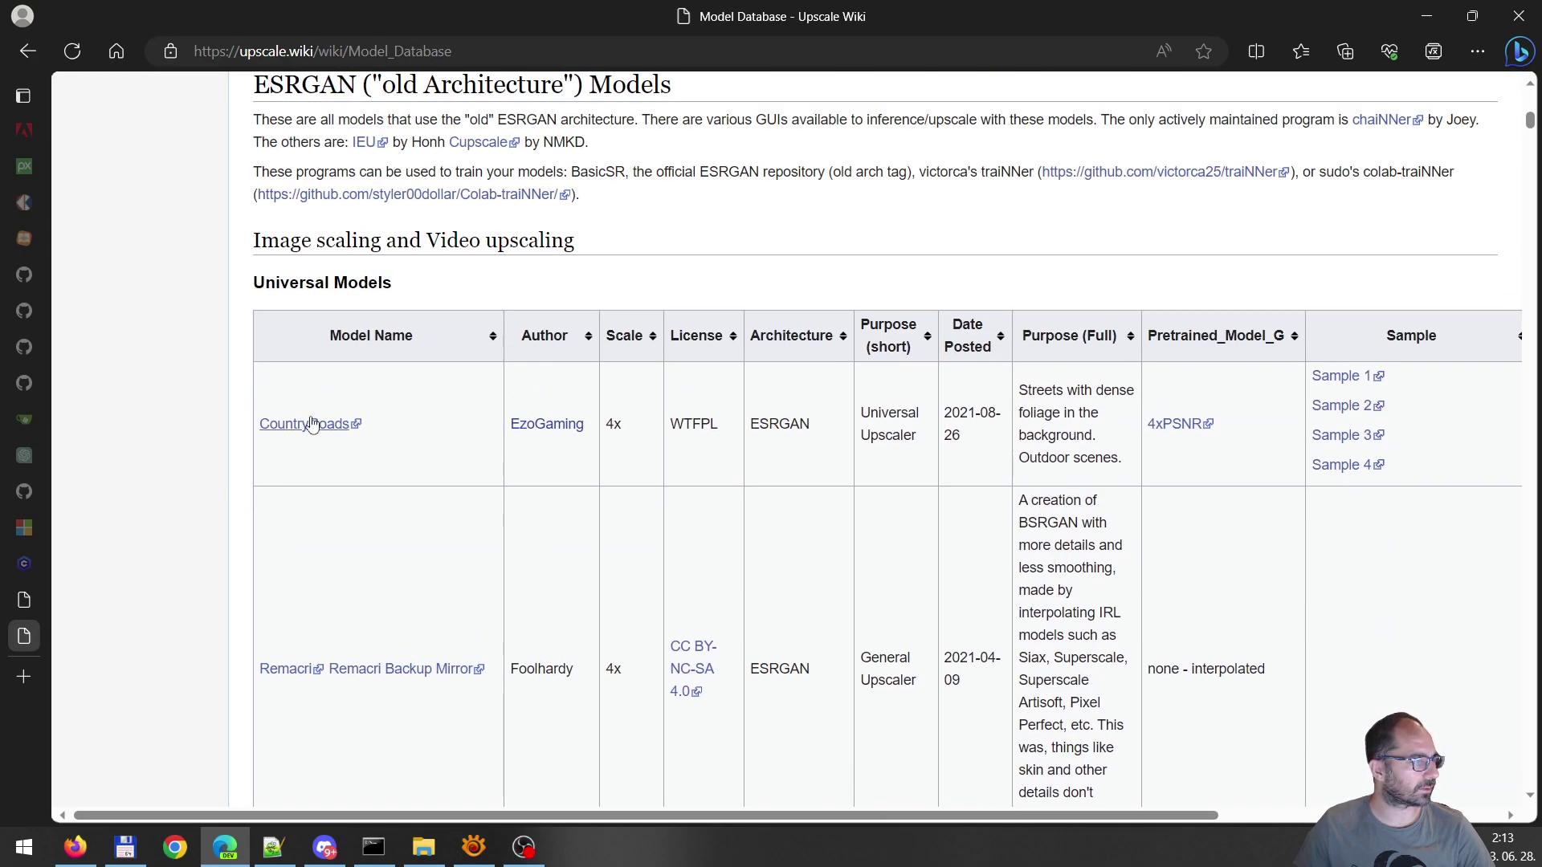
scroll(605, 509, "down", 11)
scroll(574, 480, "down", 2)
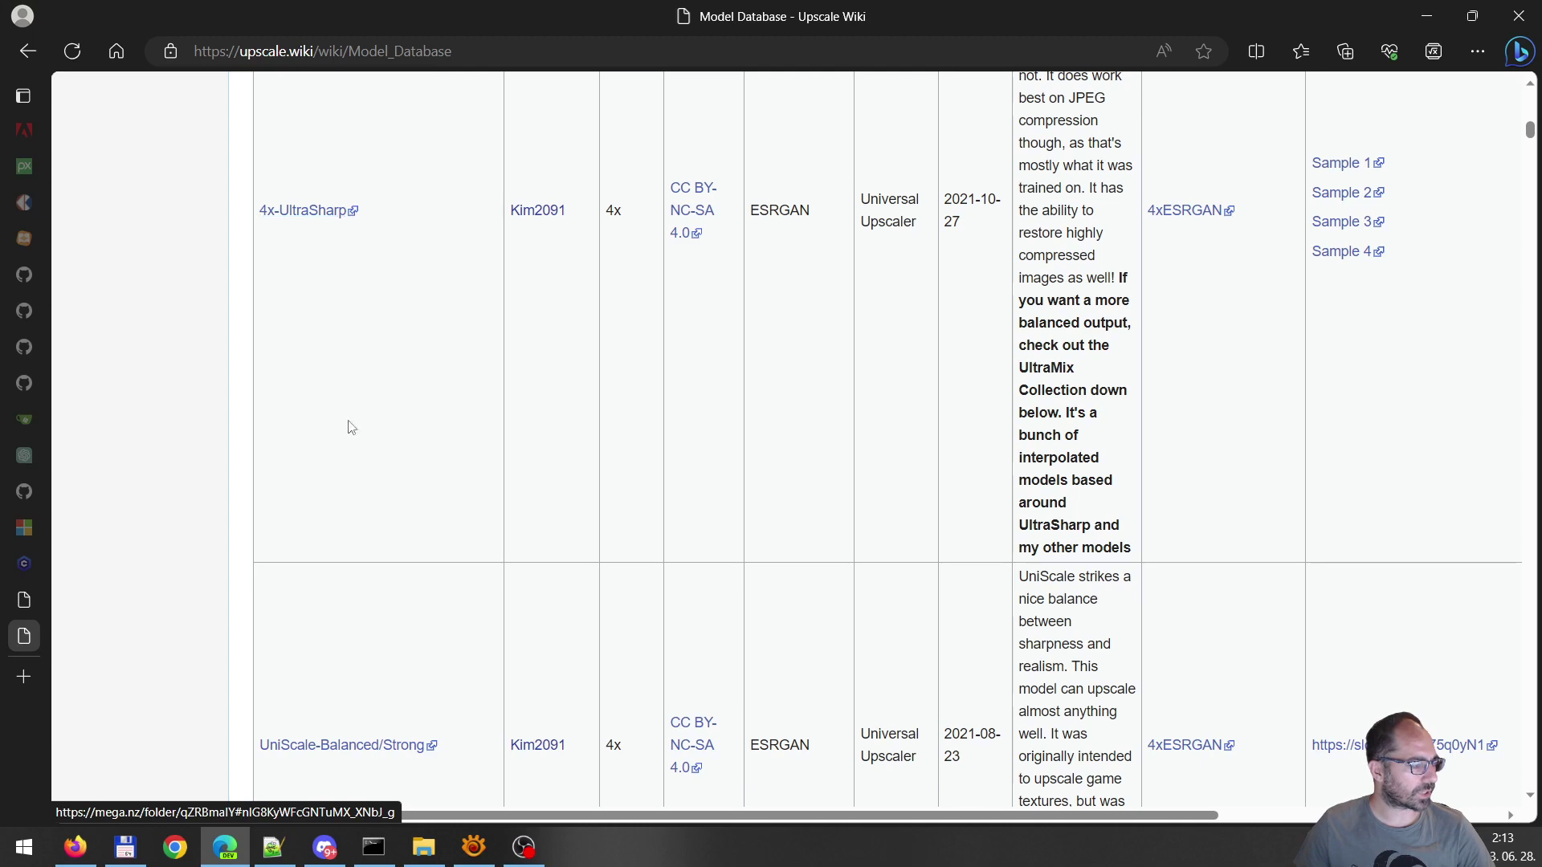
Switch to Total Commander and look inside the RealESRGAN folder of the stable-diffusion-webui models directory
left_click(124, 847)
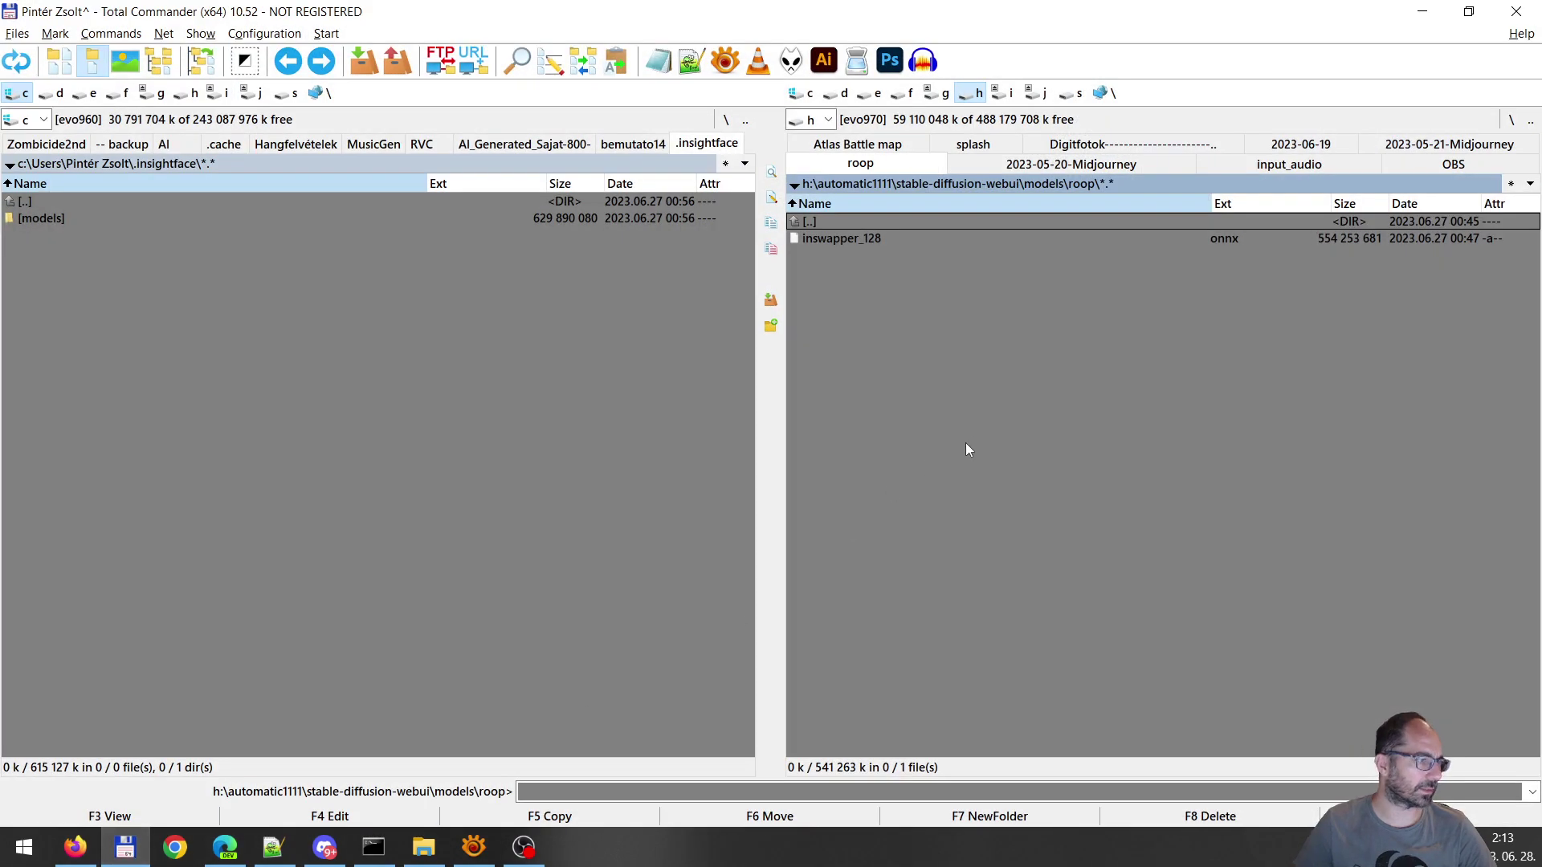
key("BackSpace")
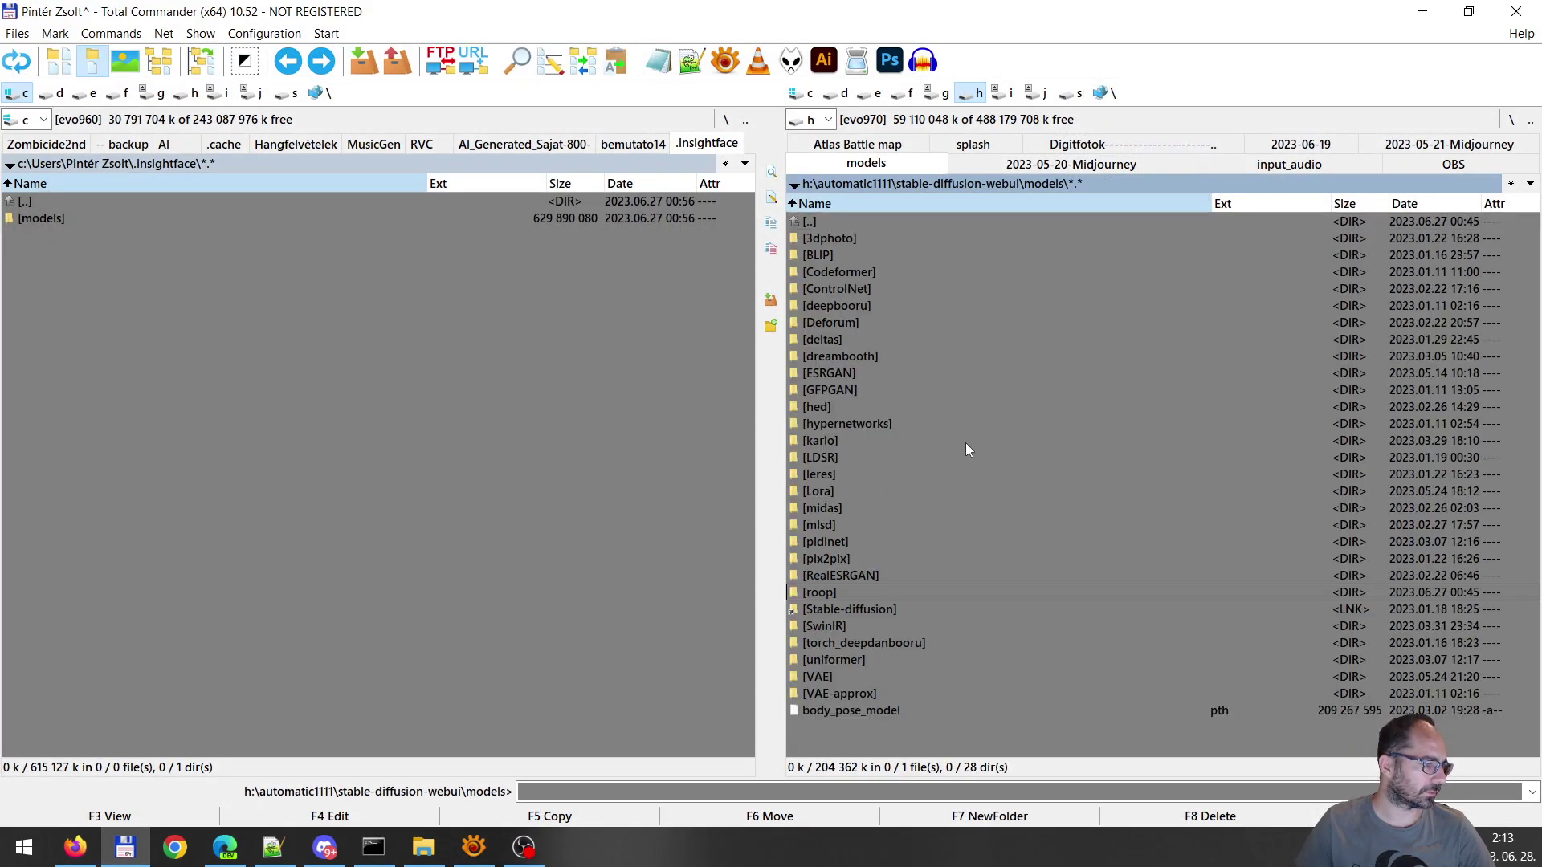
key("Up")
key("Return")
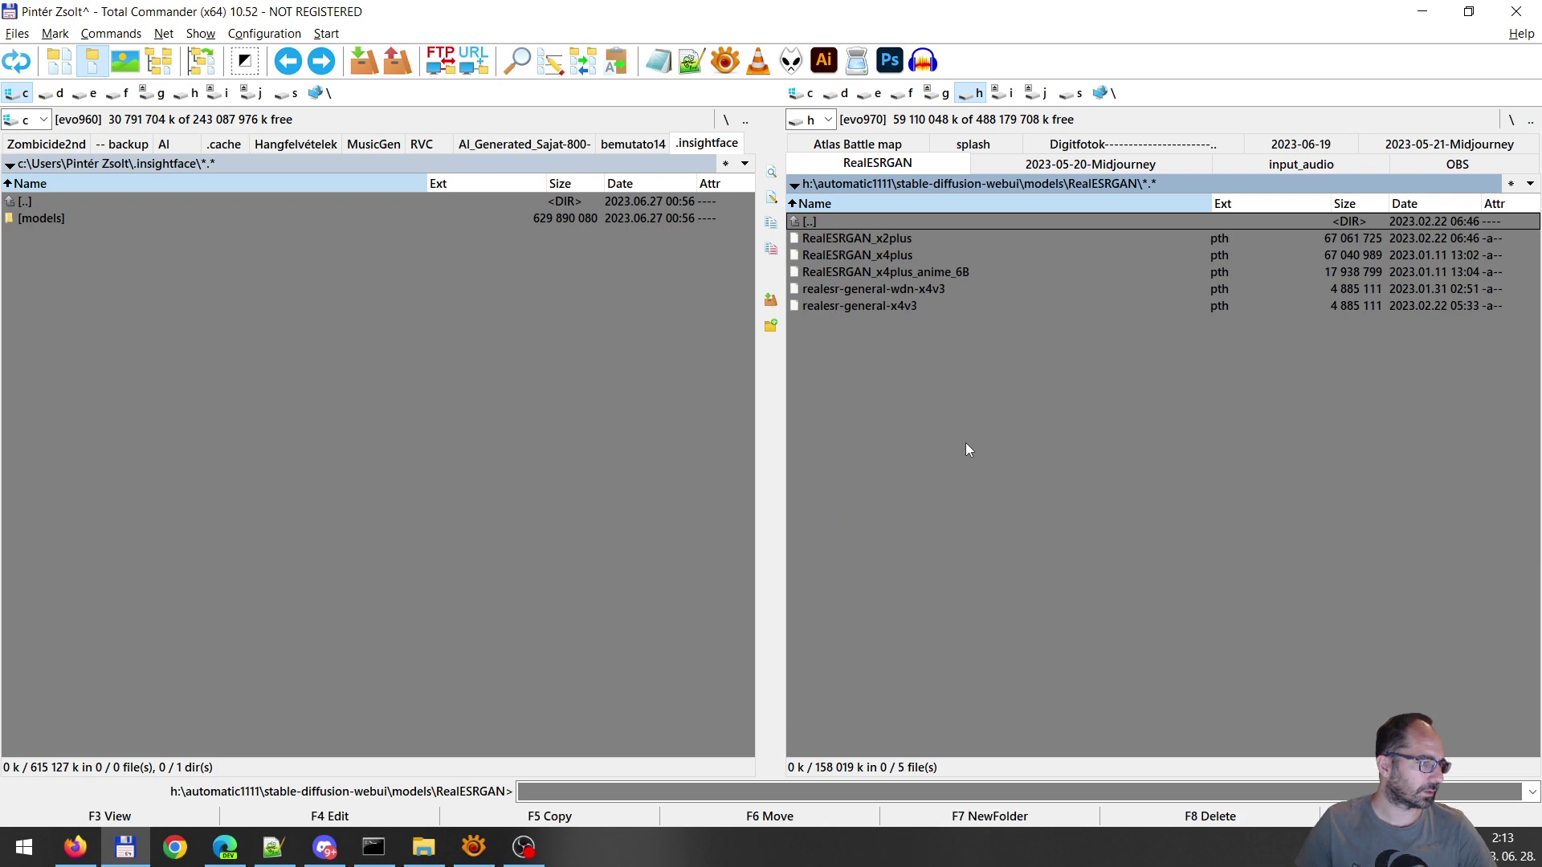
Go back up to the models directory and open its ESRGAN folder
key("BackSpace")
key("Up")
key("Up")
key("Up")
key("Up")
key("Up")
key("Up")
key("Up")
key("Up")
key("Up")
key("Up")
key("Up")
key("Up")
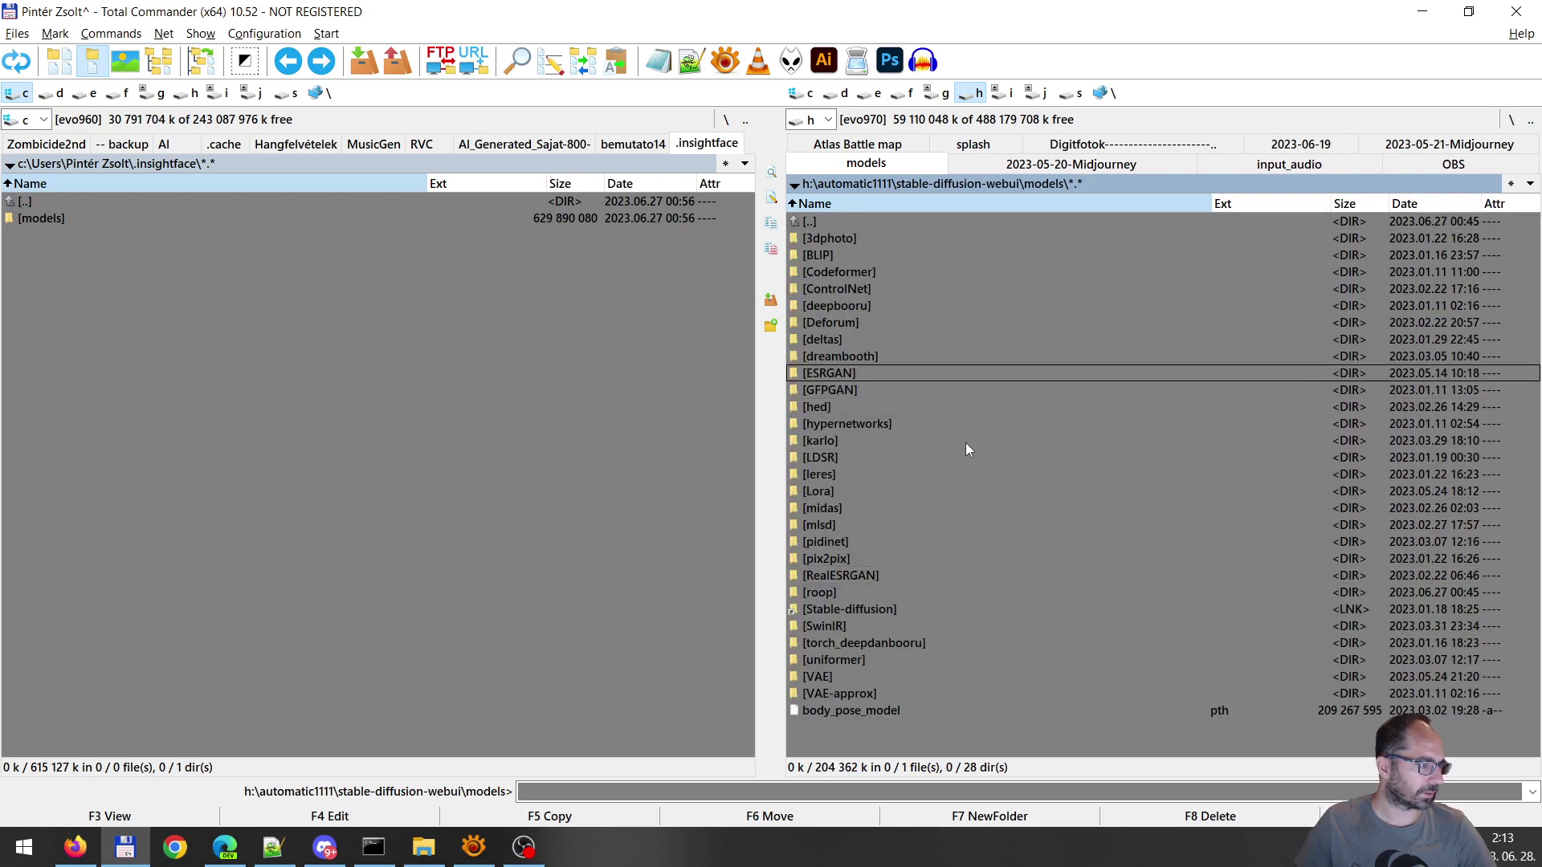
key("Return")
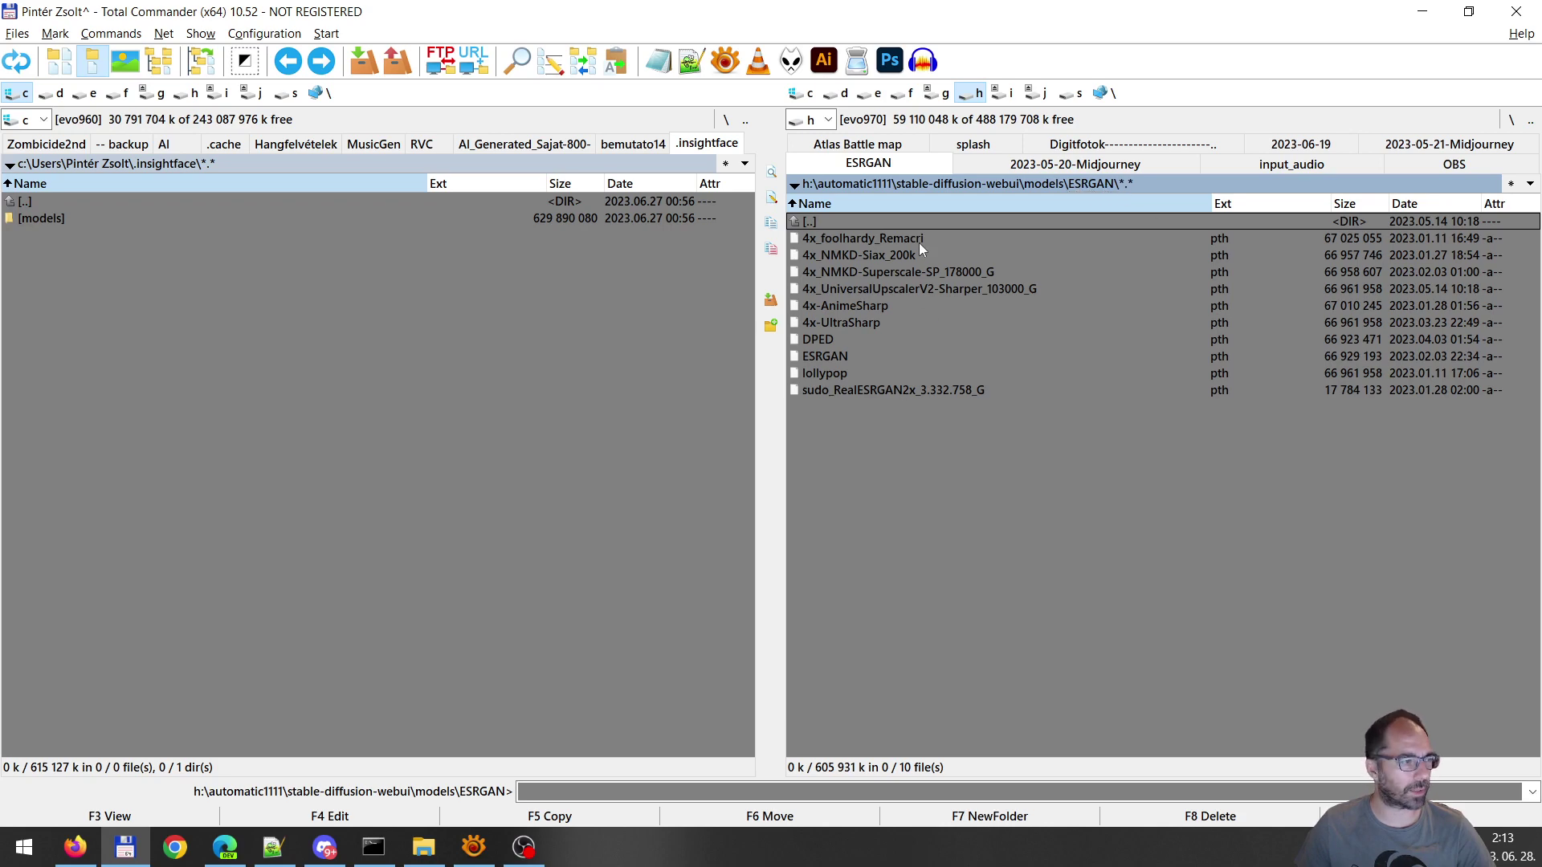
Point out the 4x-UltraSharp, 4x_NMKD-Superscale-SP_178000_G and 4x_foolhardy_Remacri upscaler files in the ESRGAN folder
left_click(889, 326)
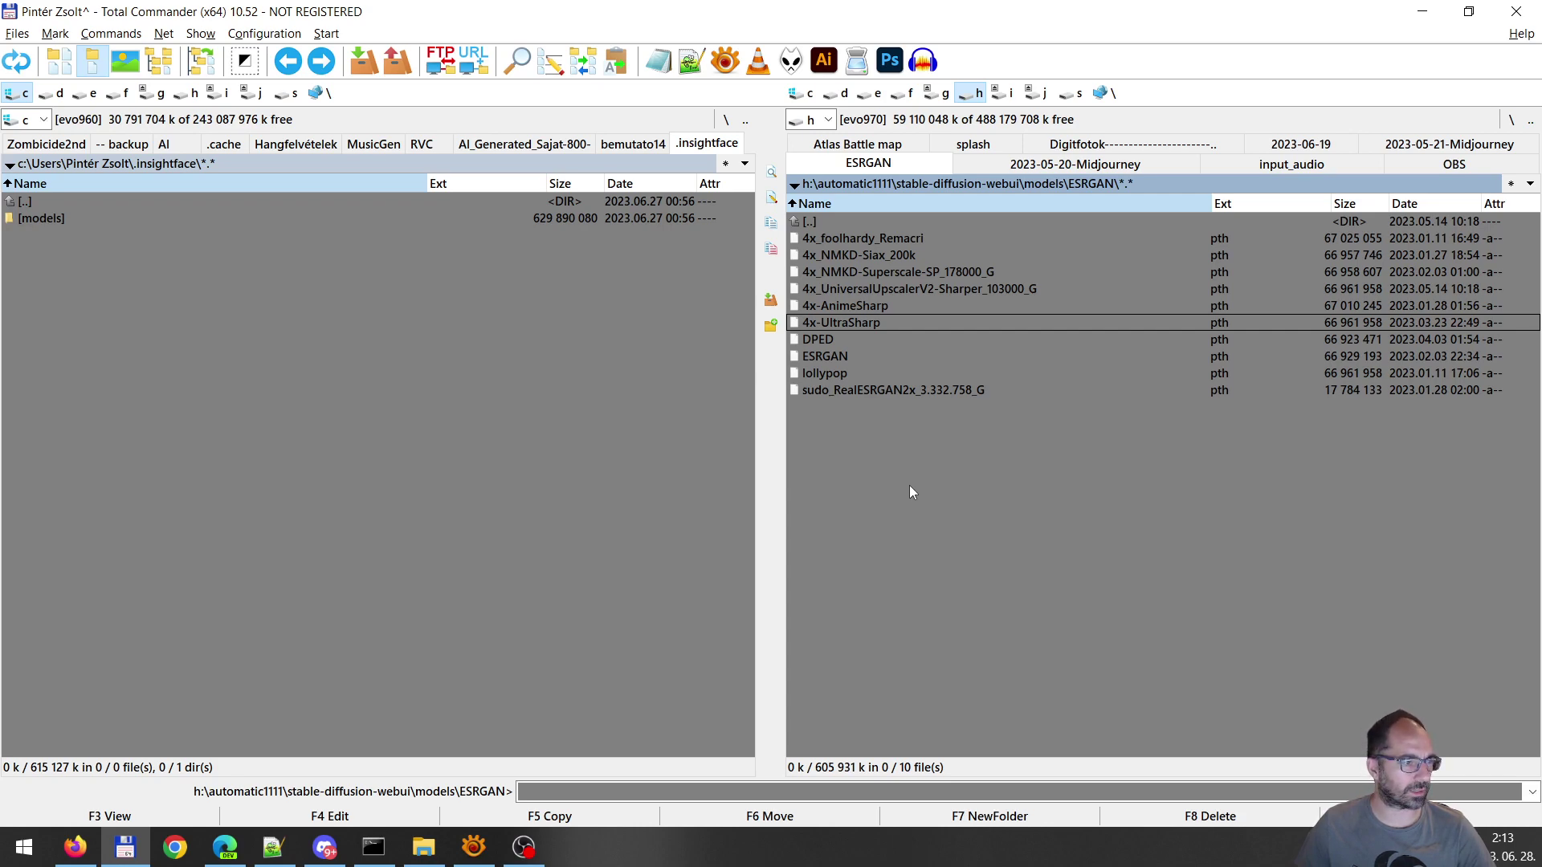
left_click(934, 274)
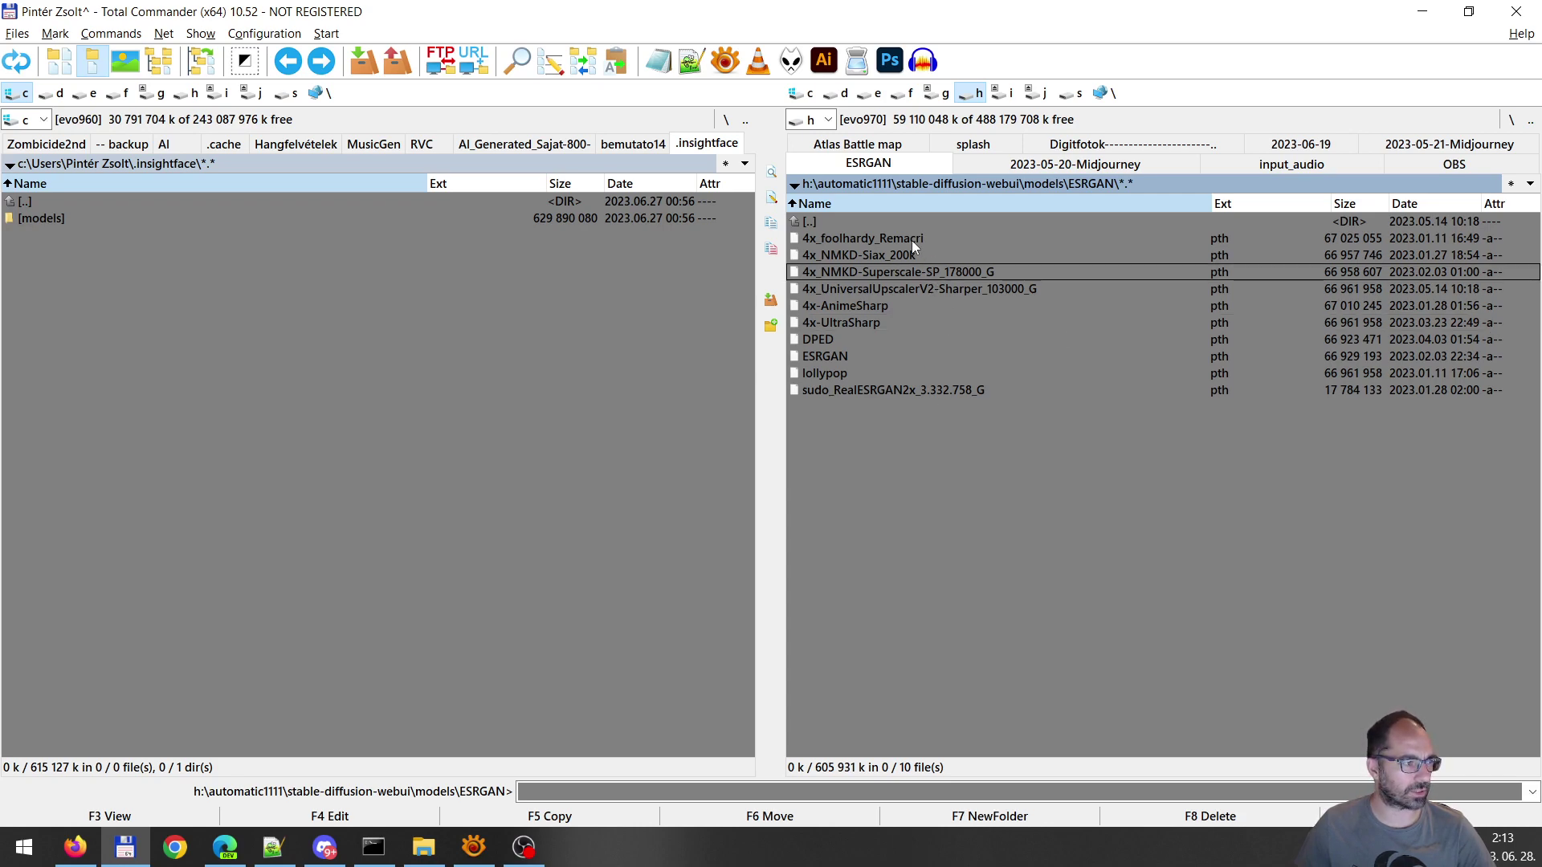
left_click(911, 240)
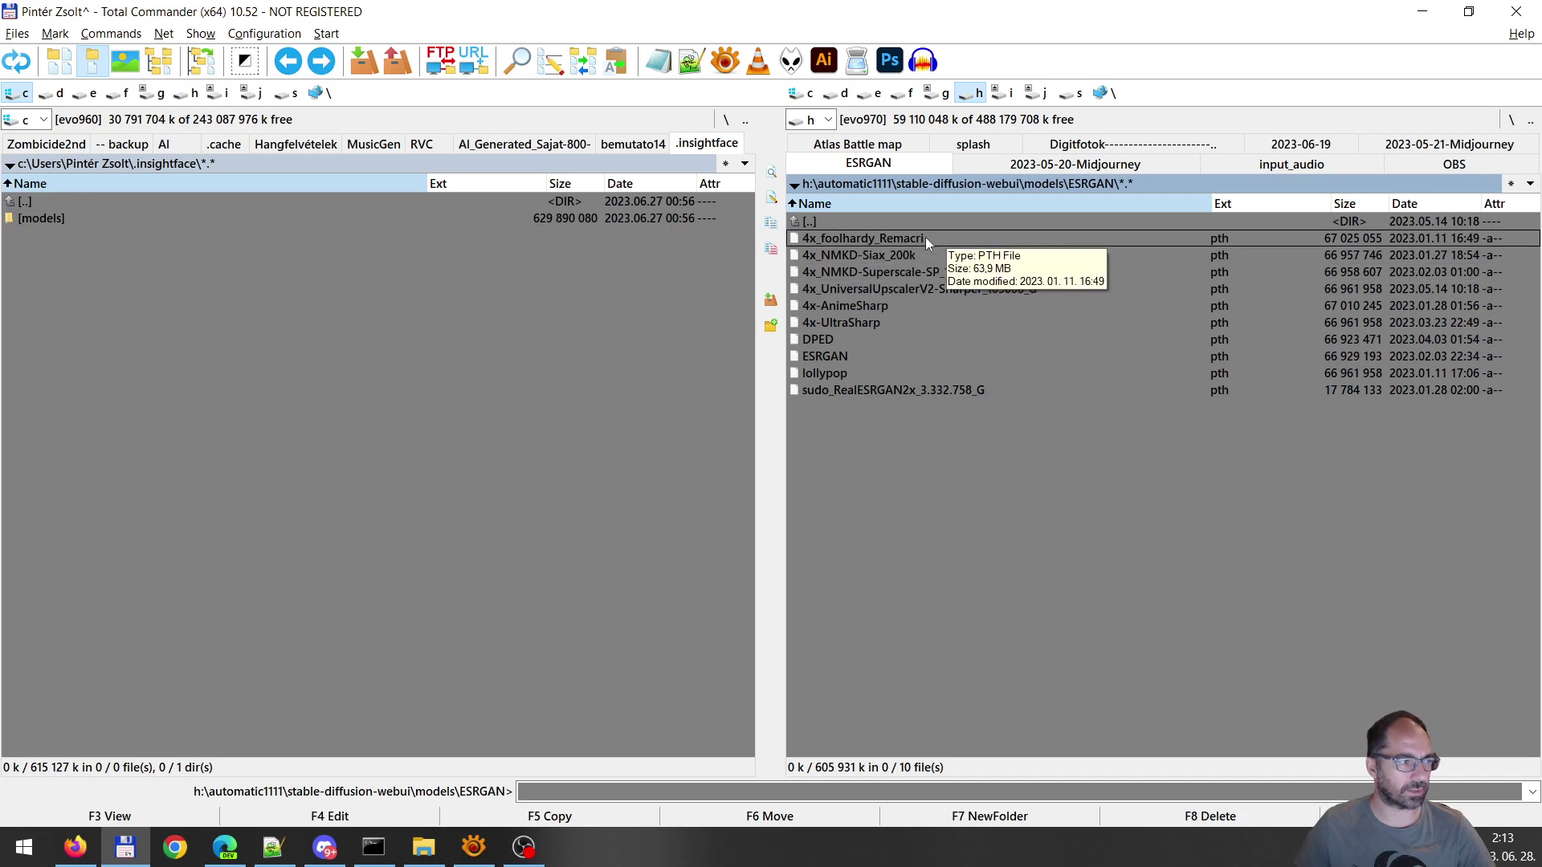
left_click(909, 276)
left_click(899, 234)
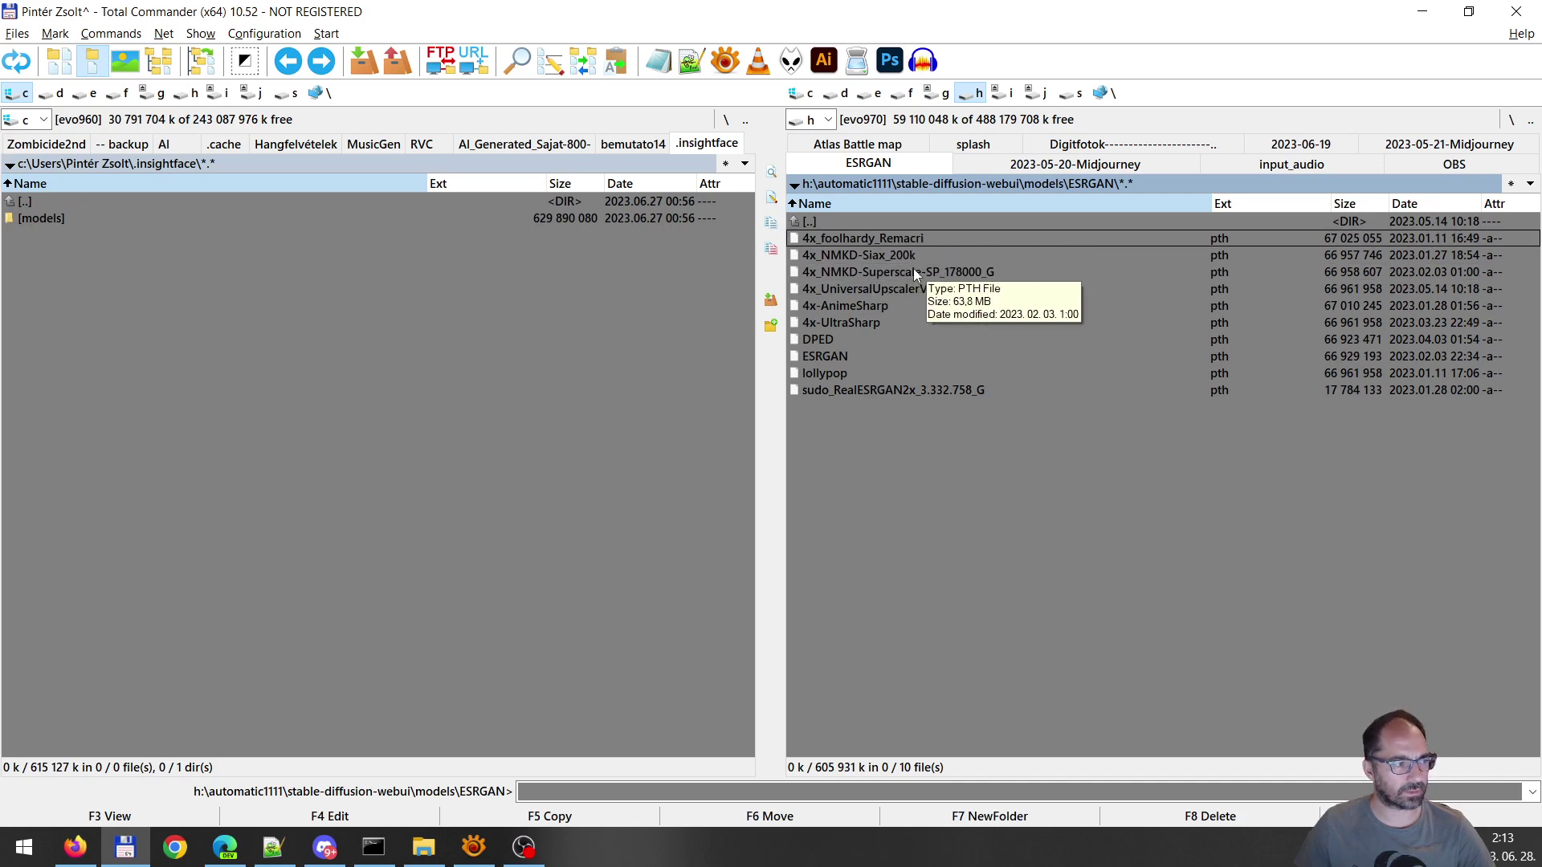
left_click(914, 273)
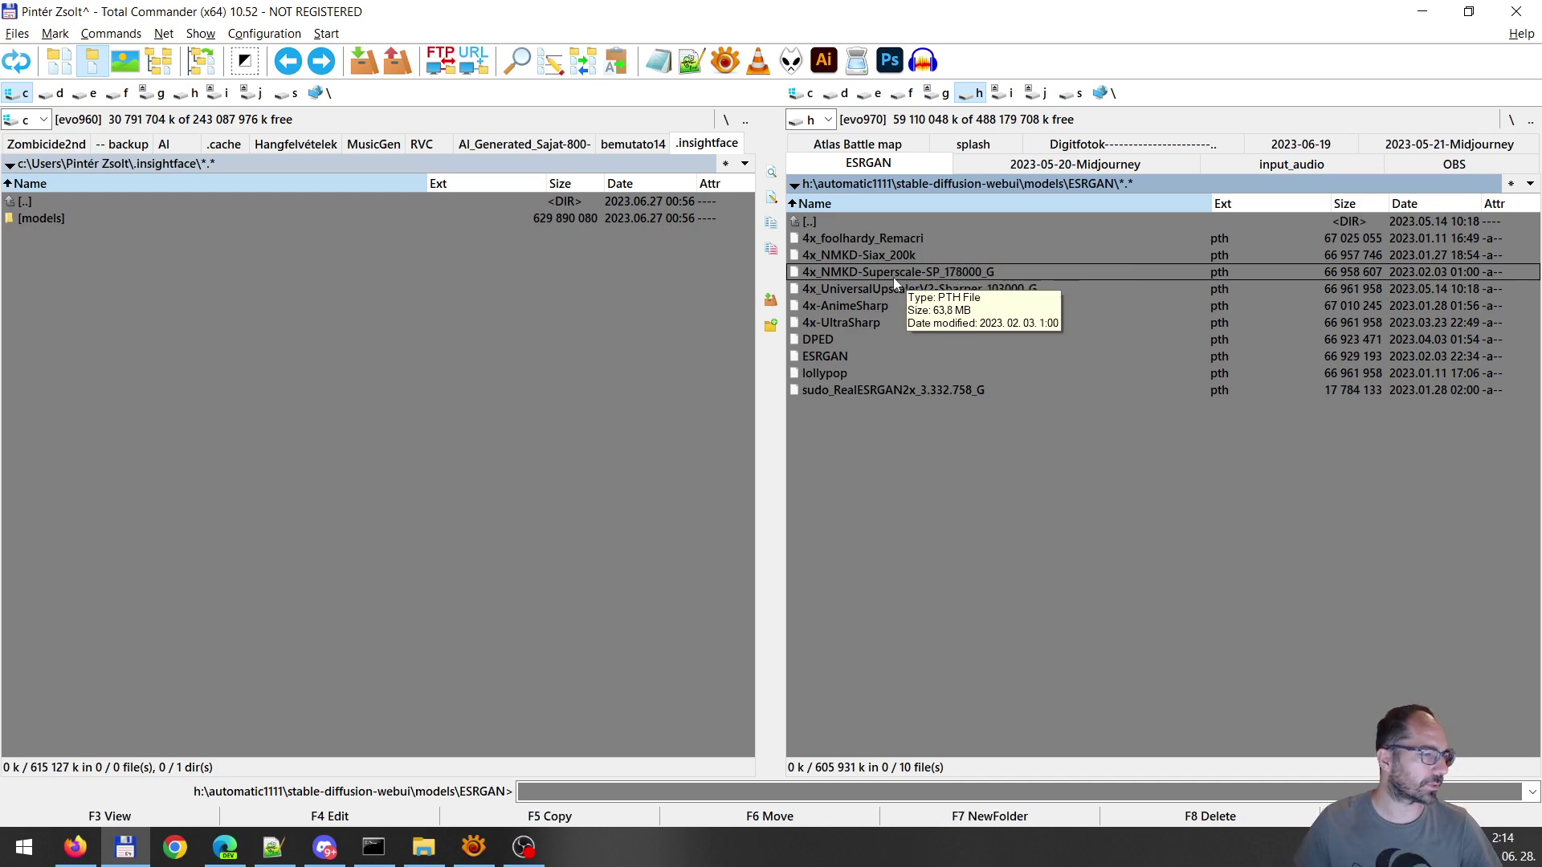
Return to the Stable Diffusion page in the browser, inspect the generated image enlarged, and close the preview
left_click(1423, 16)
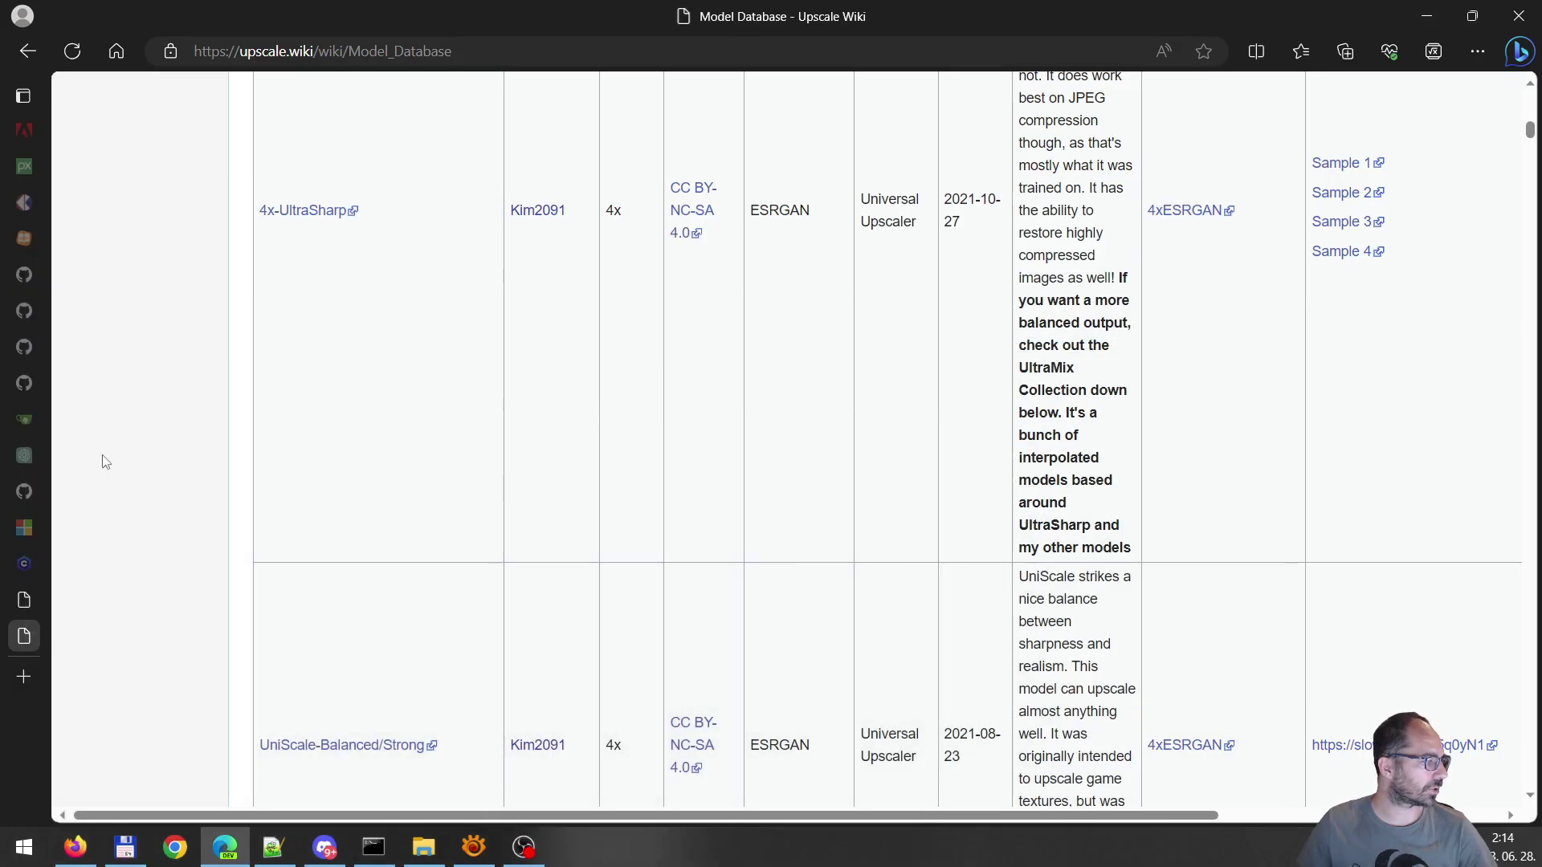
left_click(69, 601)
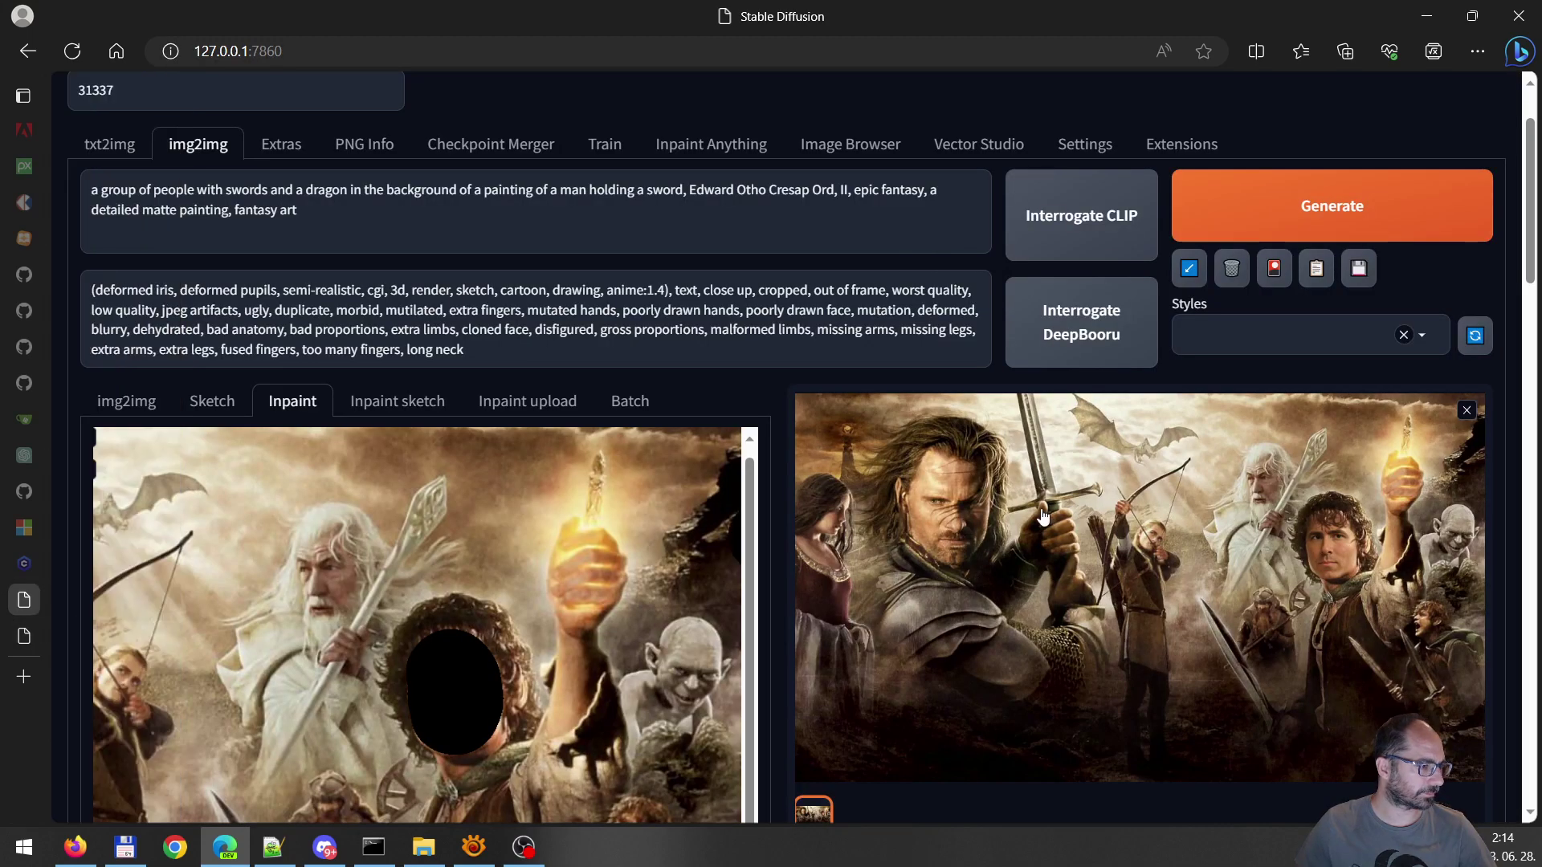
left_click(1326, 598)
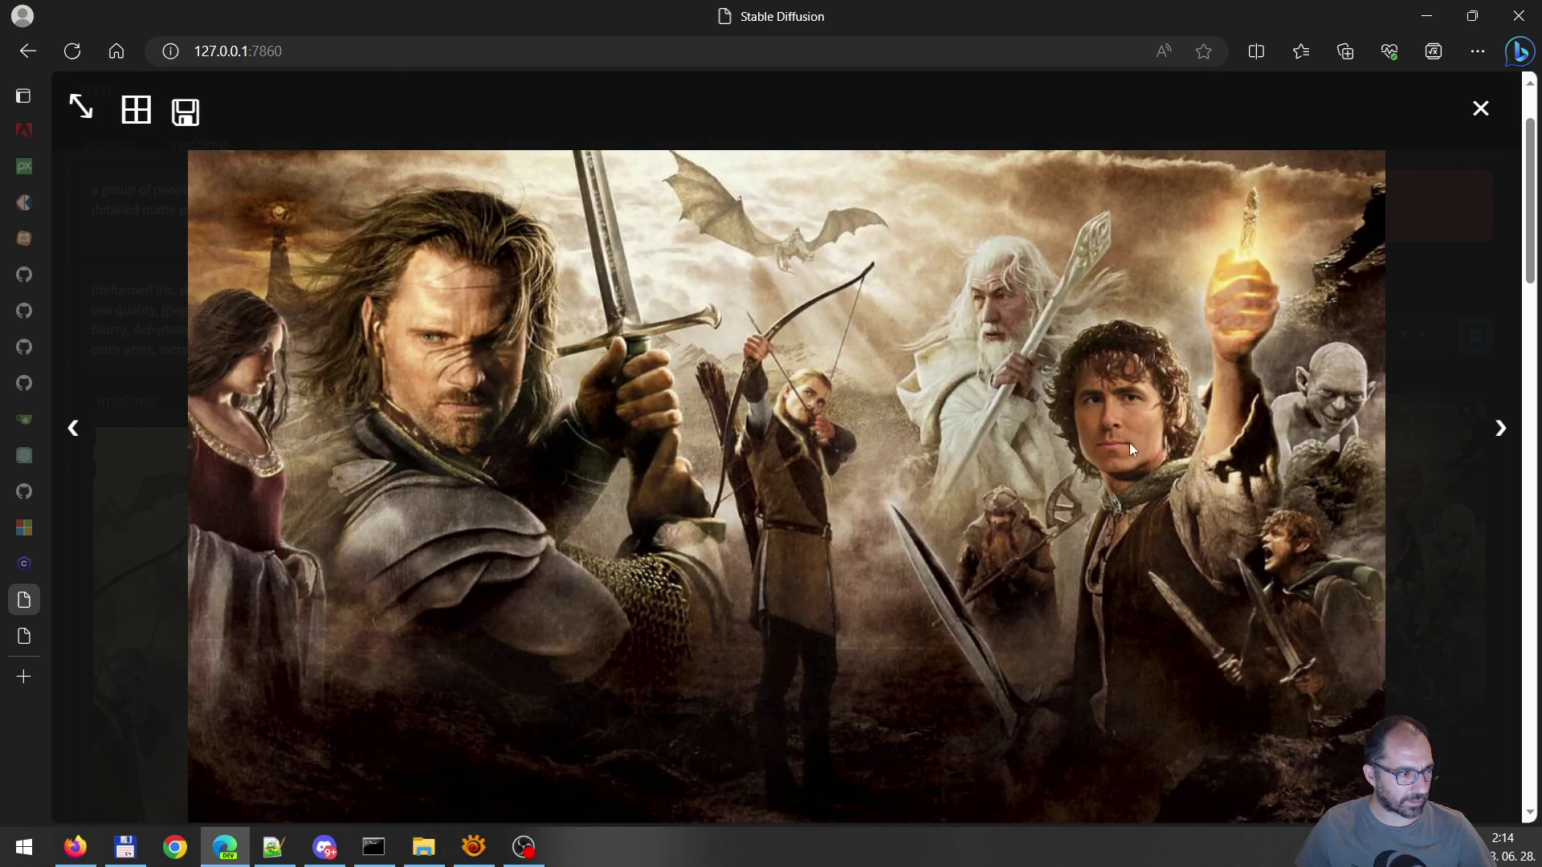
left_click(1481, 110)
key("alt+Tab")
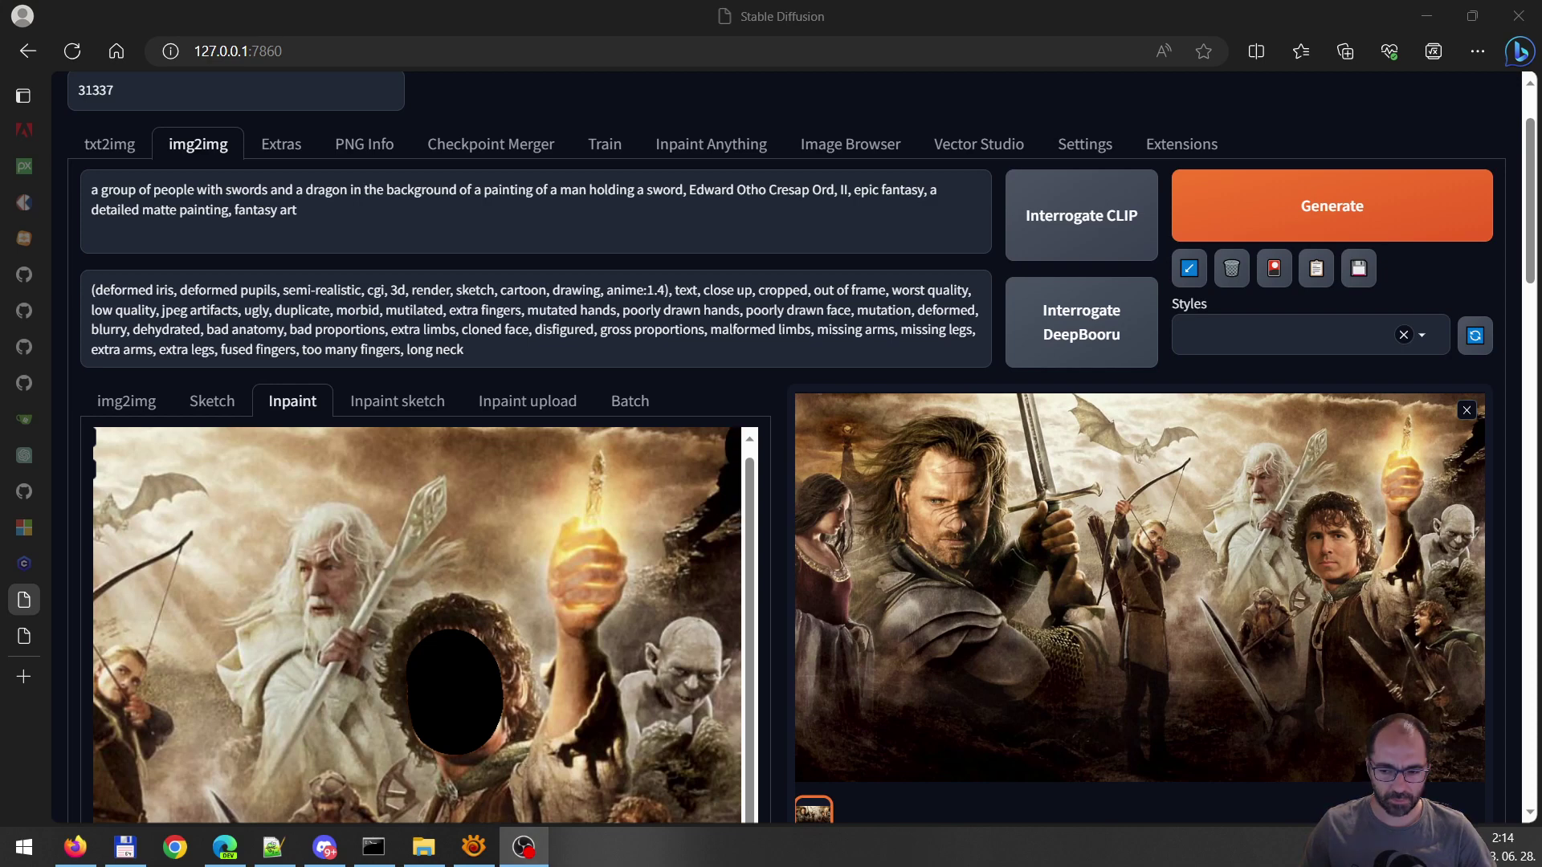
key("alt+Tab")
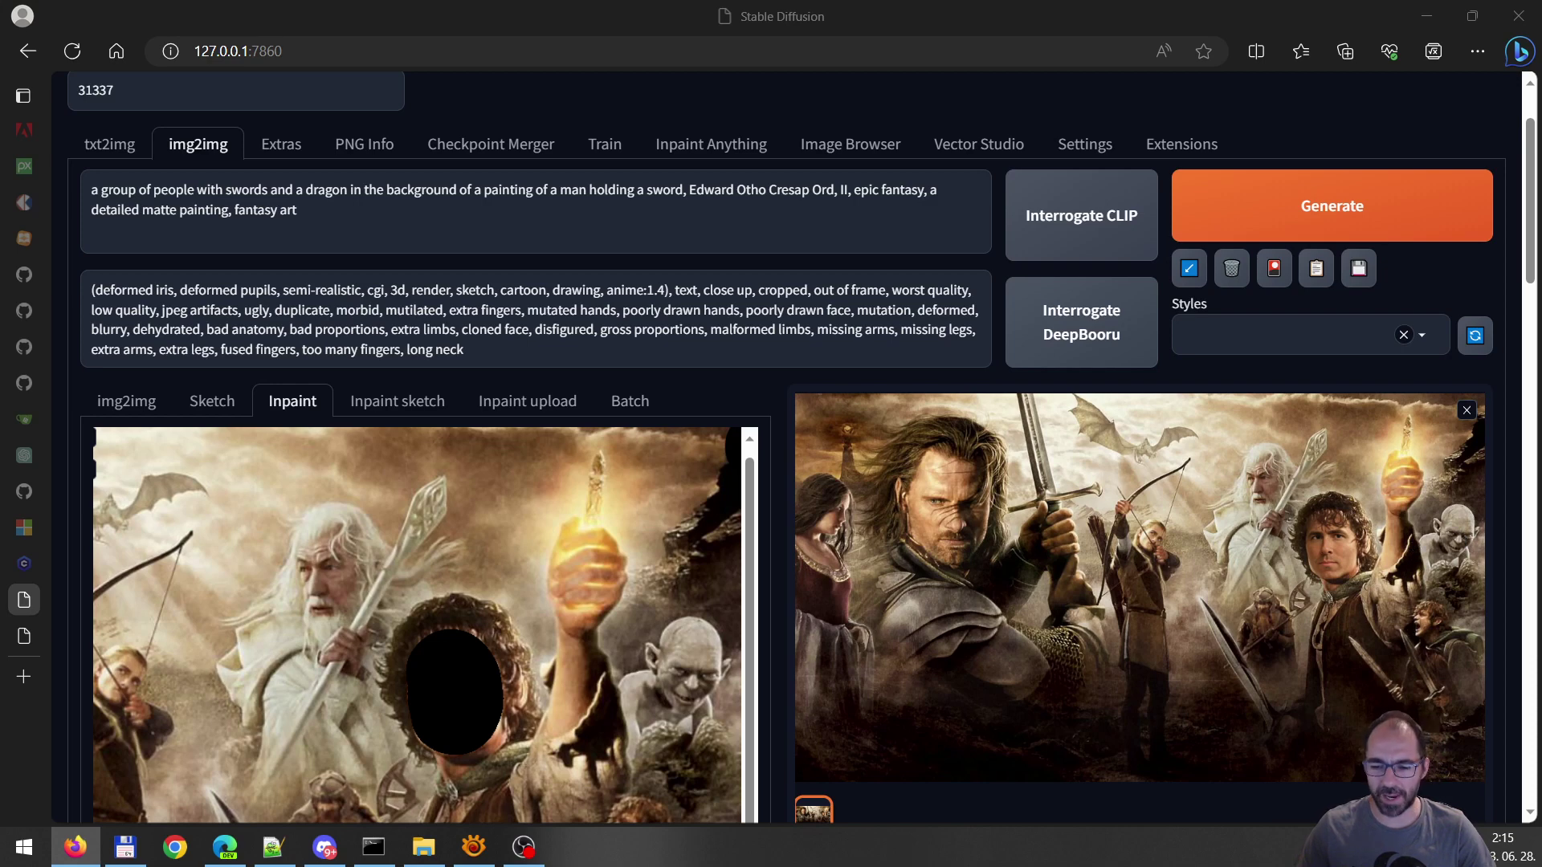
key("alt+Tab")
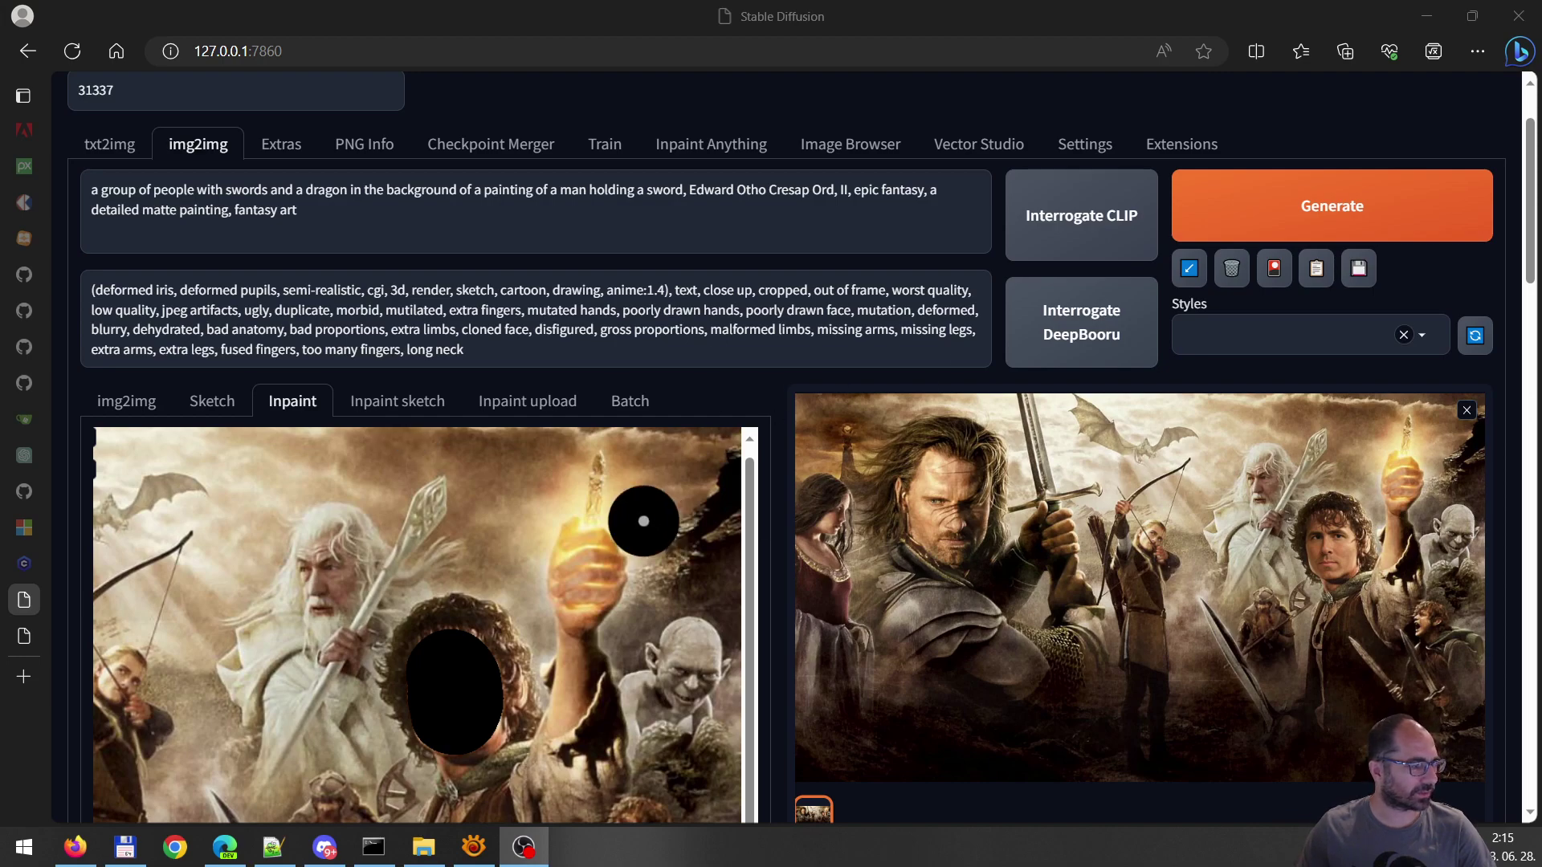
scroll(644, 520, "down", 4)
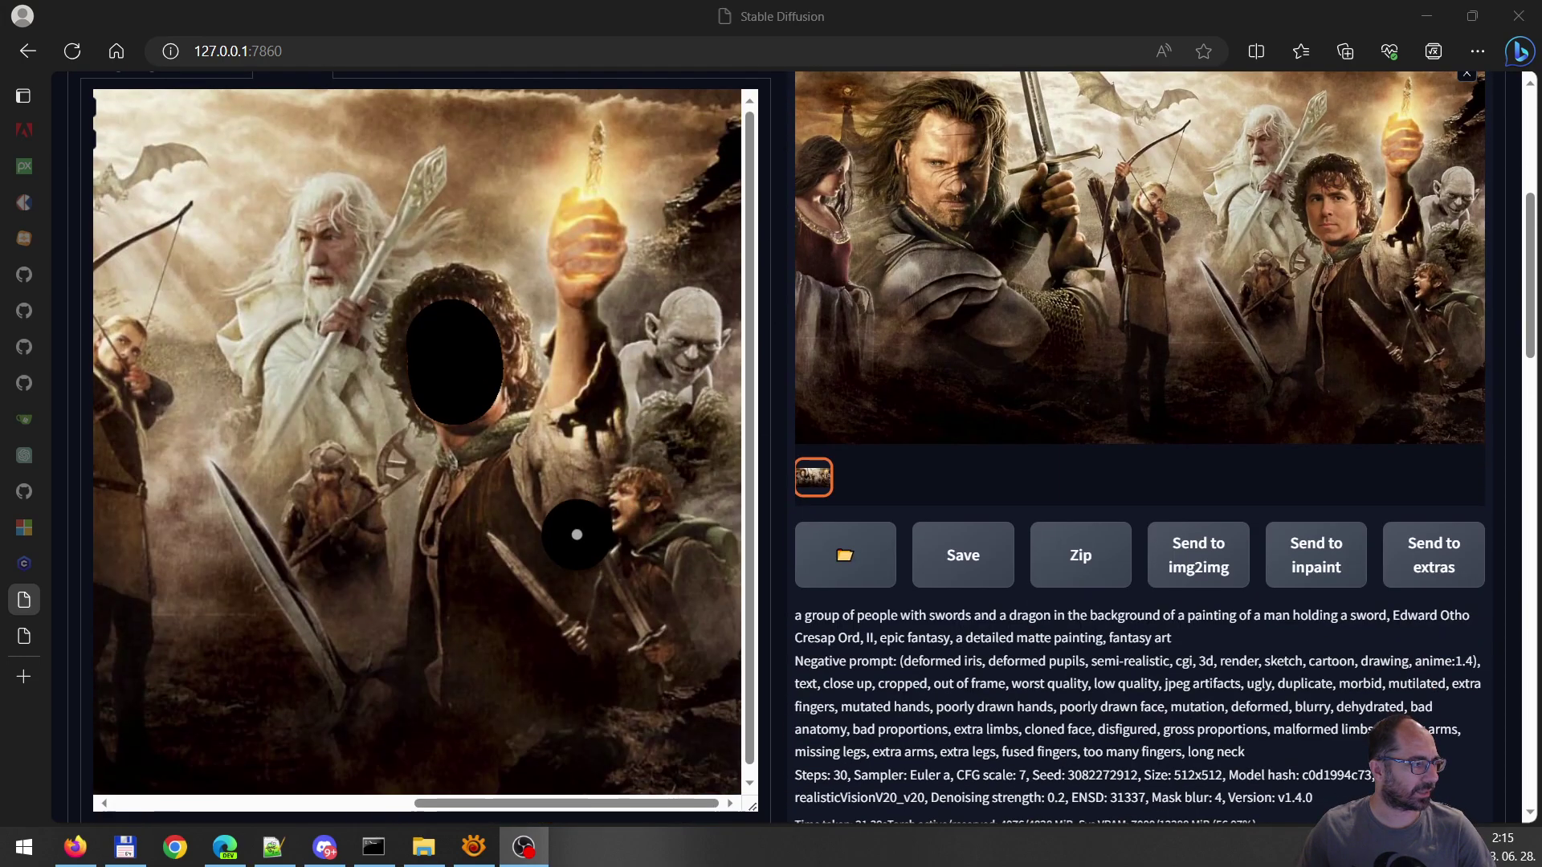
scroll(577, 534, "up", 5)
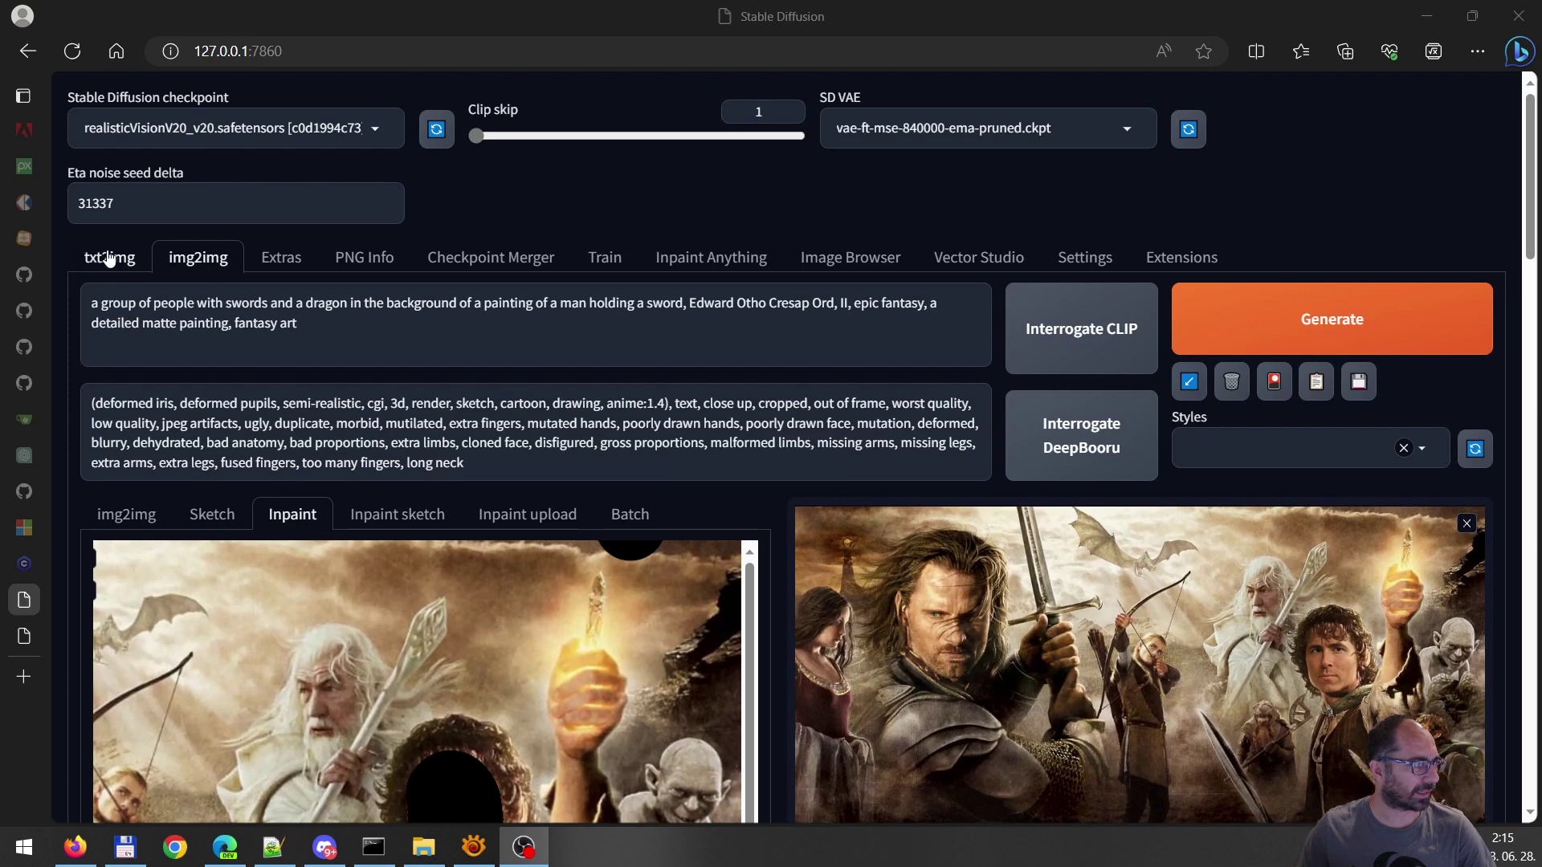